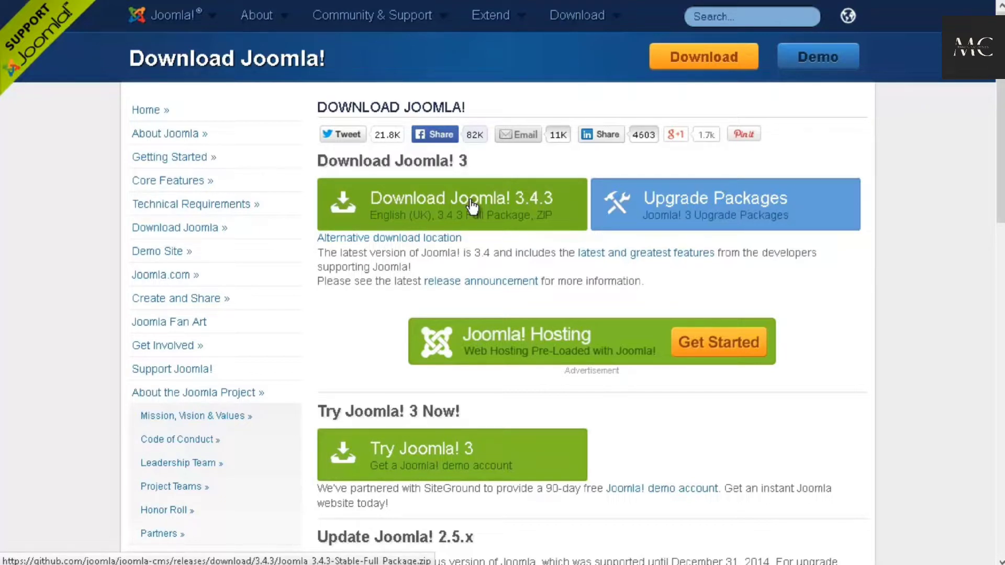
- Download and save the Joomla! 3.4.3 full package ZIP, and open the Technical Requirements page
{"action": "left_click", "coordinate": [472, 206]}
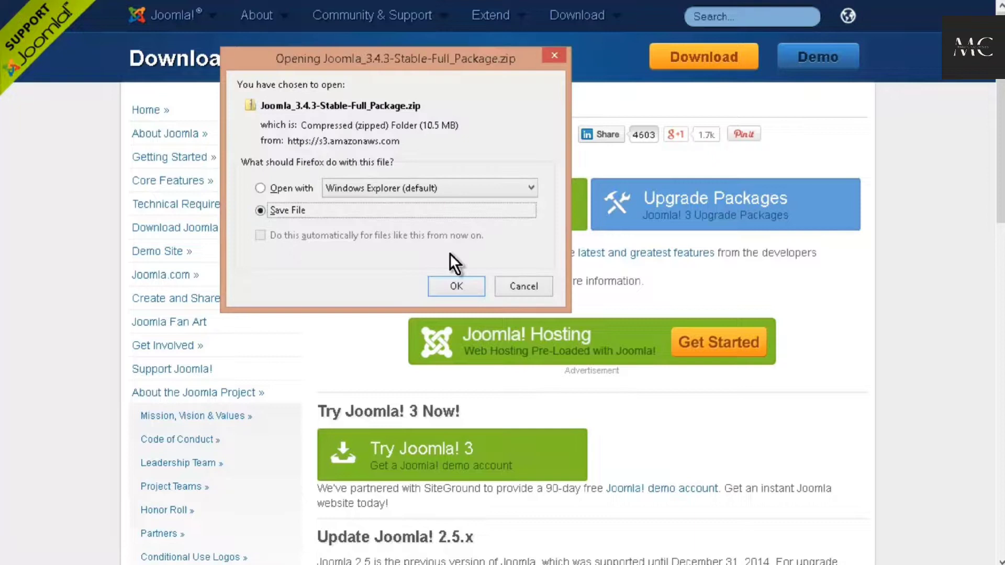
{"action": "left_click", "coordinate": [452, 280]}
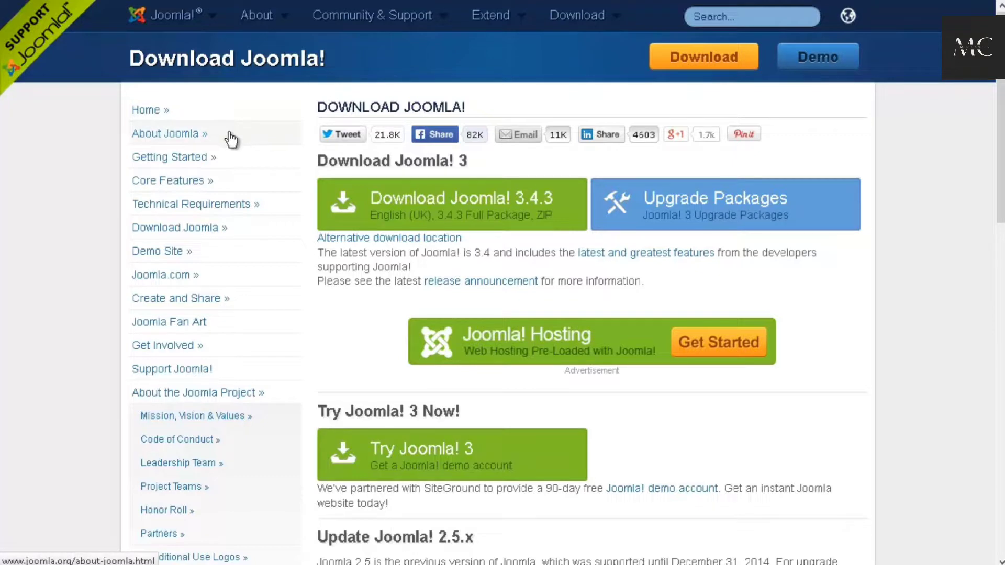
{"action": "left_click", "coordinate": [207, 212]}
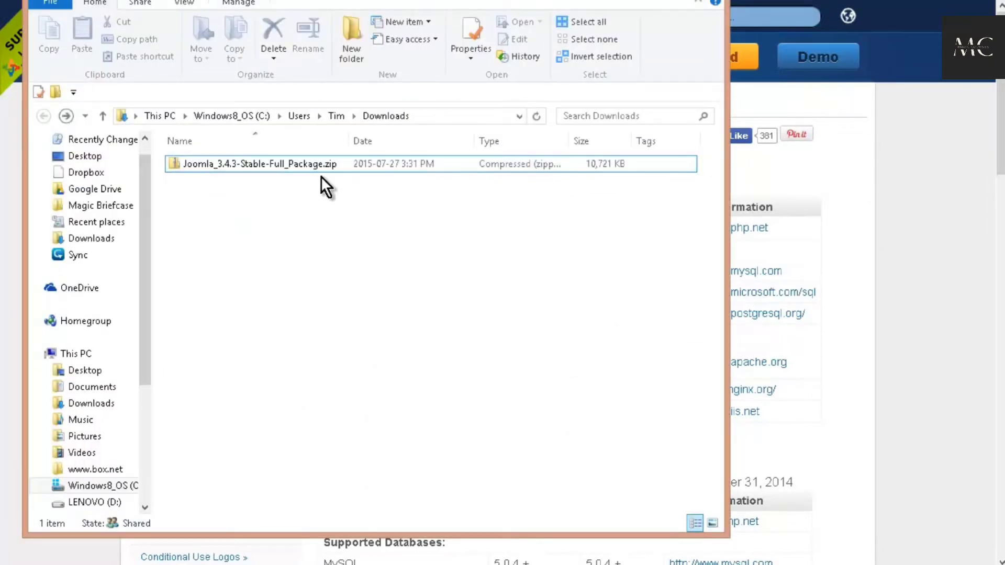
- Extract Joomla_3.4.3-Stable-Full_Package.zip in the Downloads folder with 7-Zip
{"action": "right_click", "coordinate": [246, 162]}
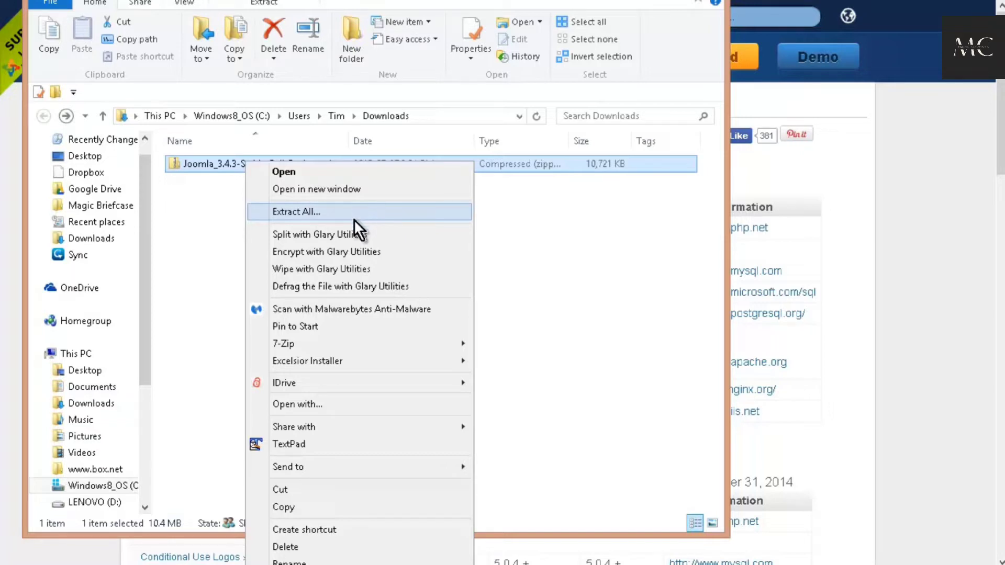
{"action": "mouse_move", "coordinate": [362, 339]}
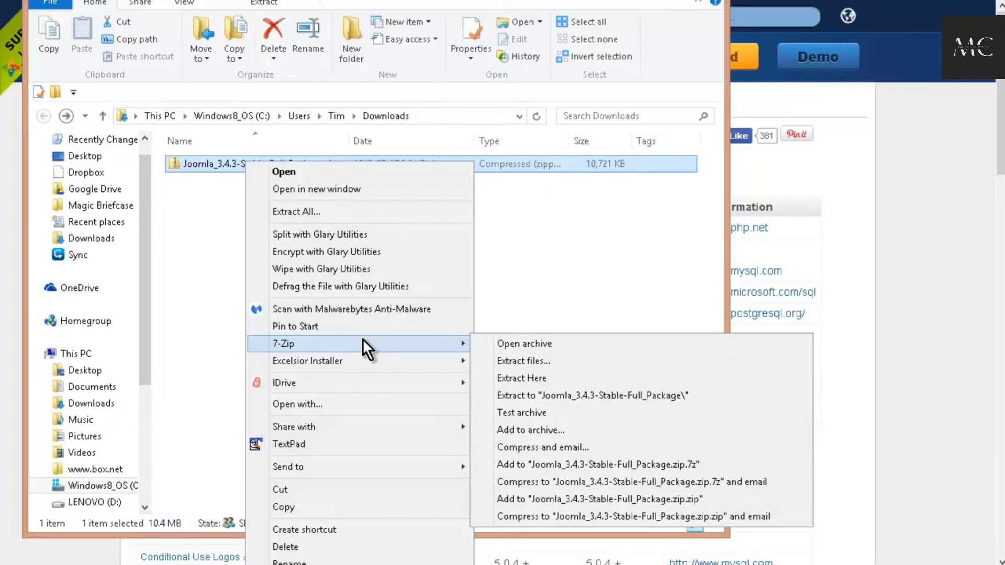
{"action": "left_click", "coordinate": [582, 376]}
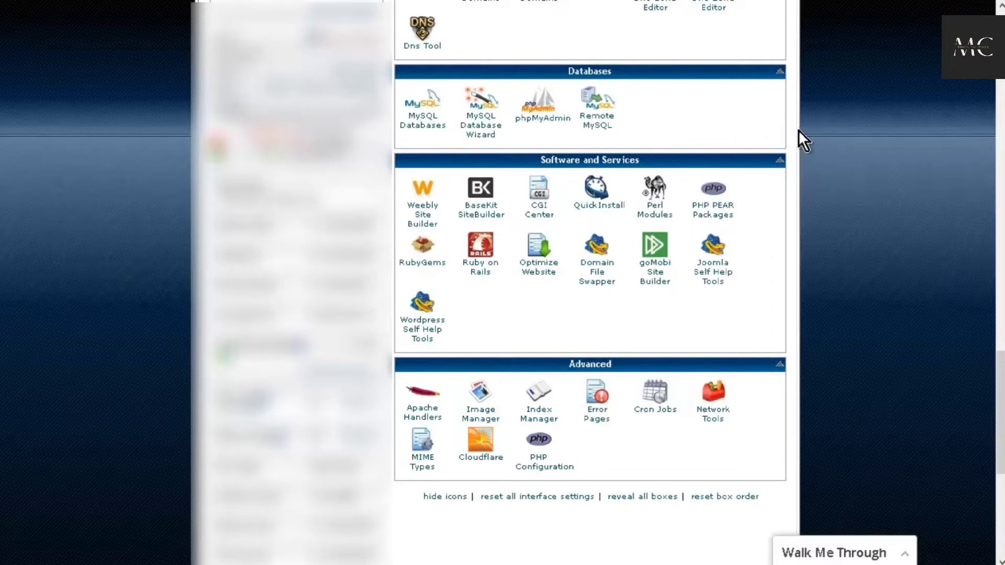
- In the HostGator control panel, create a new database with the name suffix joomla using the MySQL Database Wizard
{"action": "left_click", "coordinate": [480, 100]}
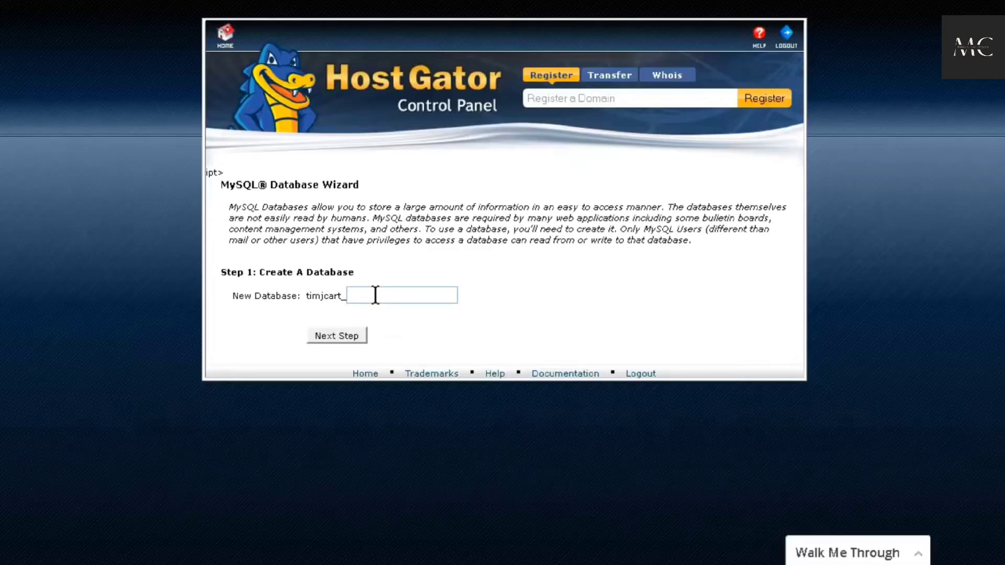
{"action": "type", "text": "joomla"}
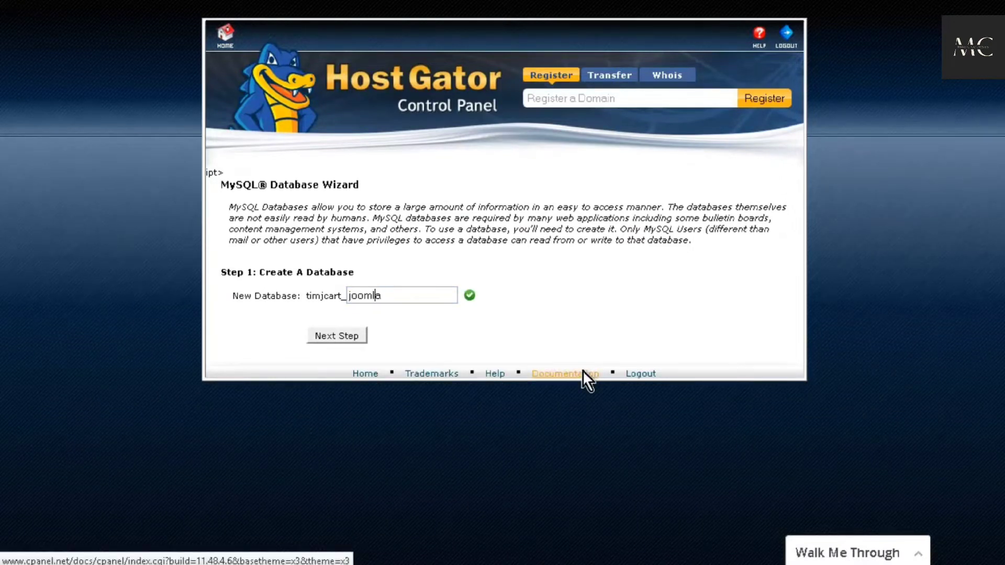
{"action": "left_click", "coordinate": [353, 338]}
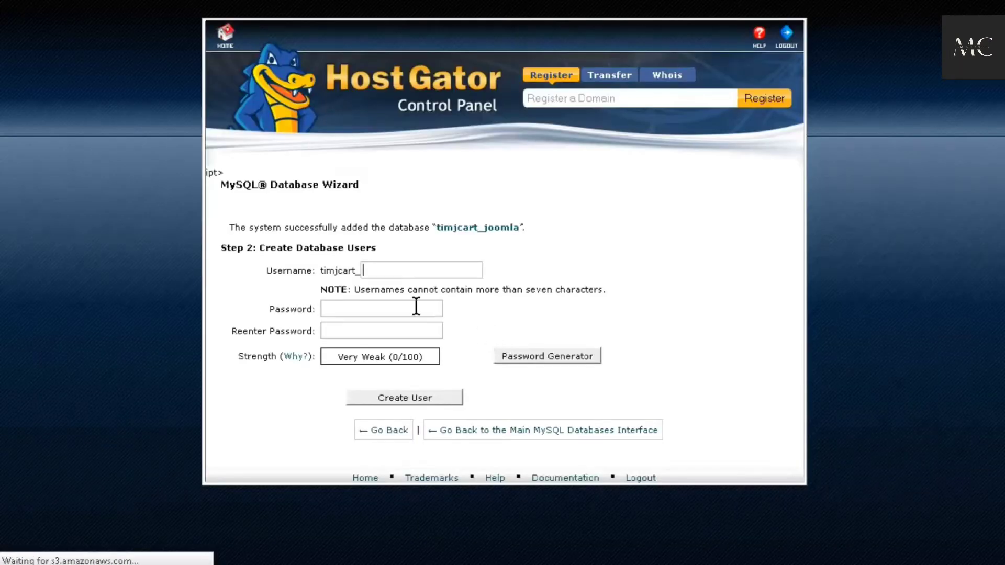
- Create a database user with the name suffix joomla and a generated password, copying the password before applying it
{"action": "left_click", "coordinate": [382, 270]}
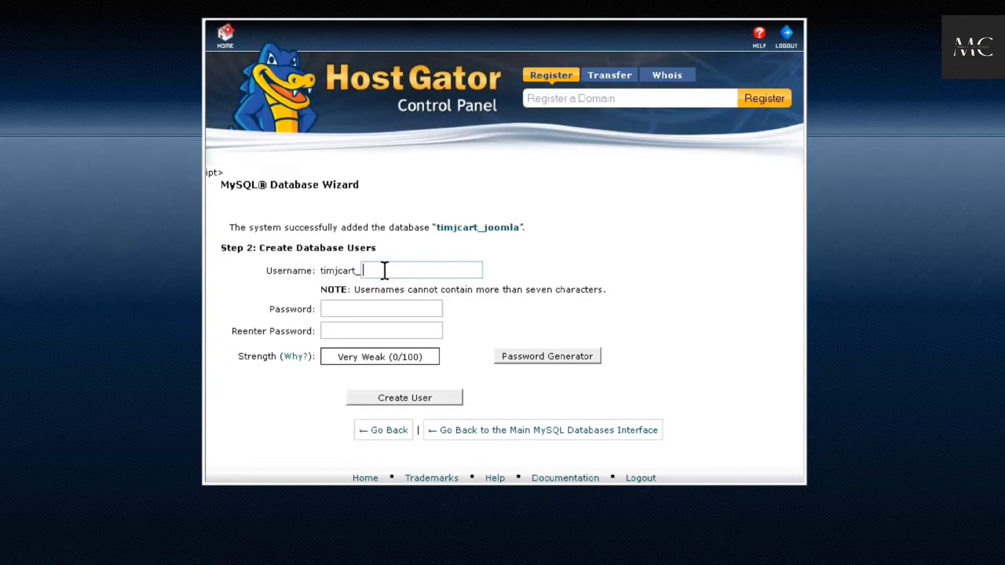
{"action": "type", "text": "joomla"}
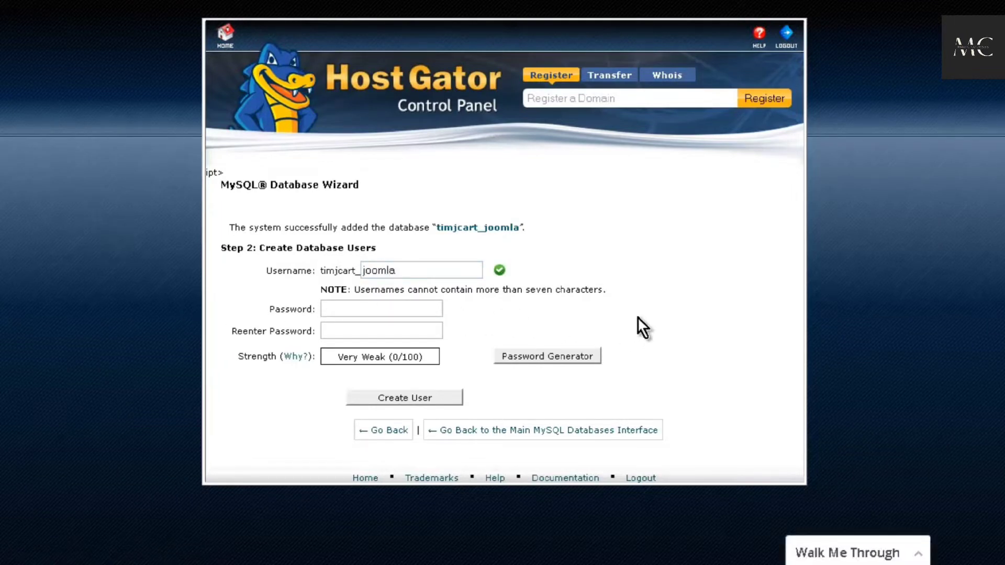
{"action": "left_click", "coordinate": [546, 354]}
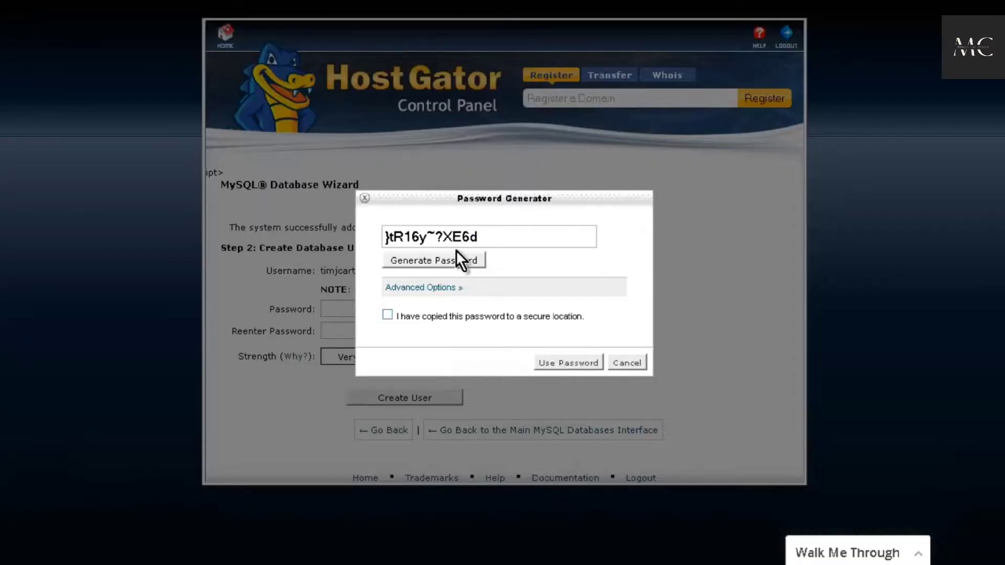
{"action": "left_click_drag", "start_coordinate": [487, 236], "coordinate": [379, 234]}
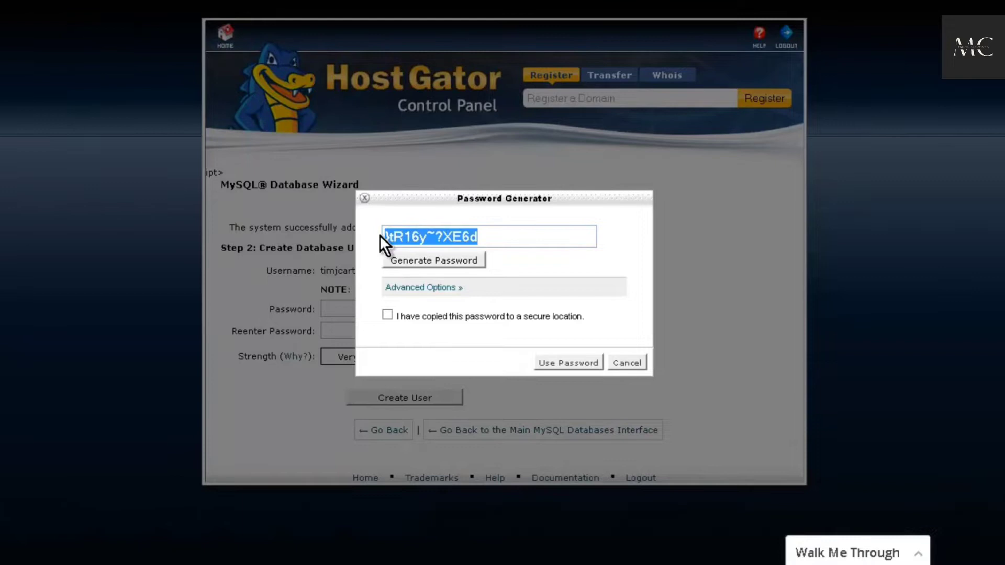
{"action": "right_click", "coordinate": [417, 236]}
{"action": "left_click", "coordinate": [456, 285]}
{"action": "left_click", "coordinate": [386, 315]}
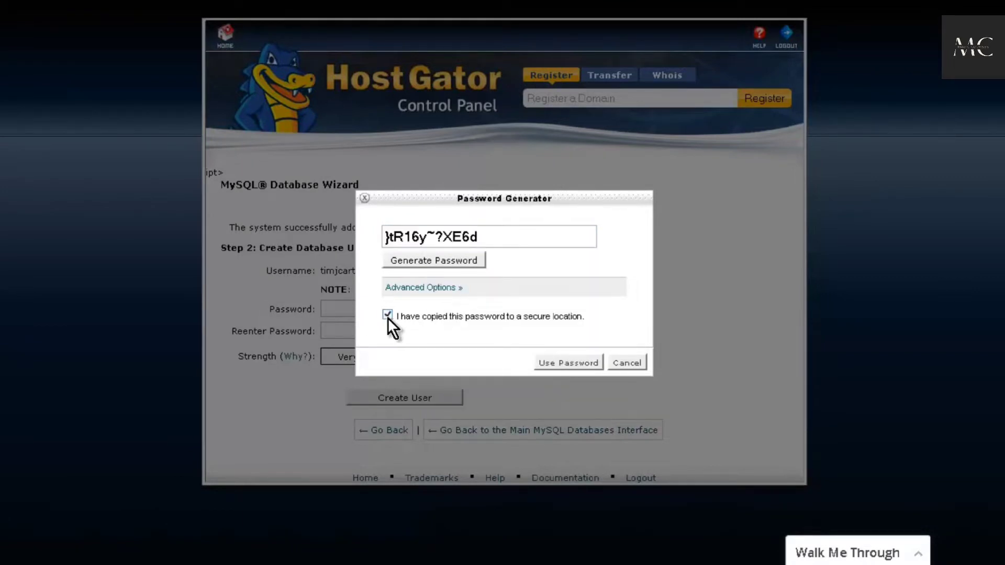
{"action": "left_click", "coordinate": [555, 362]}
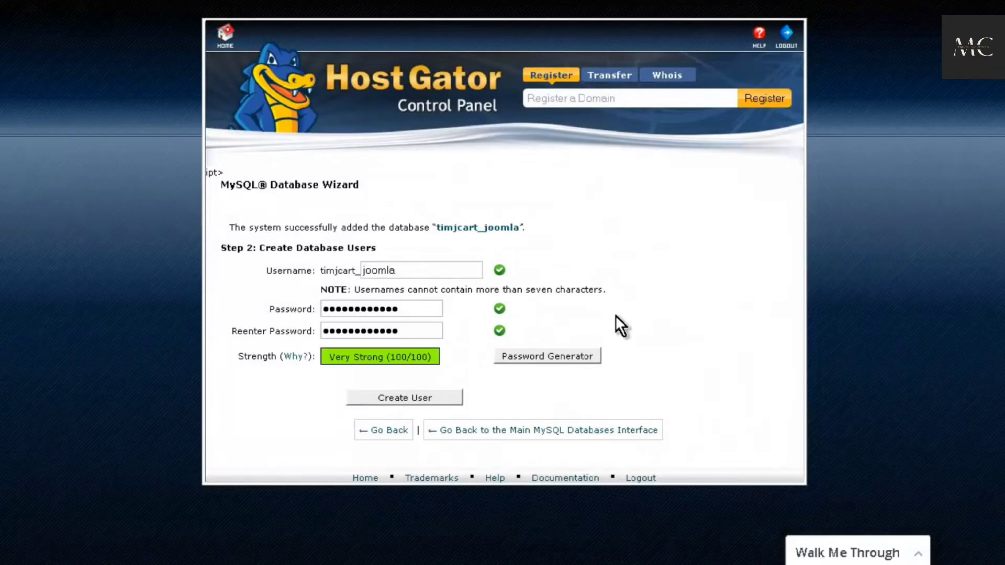
{"action": "left_click", "coordinate": [410, 400]}
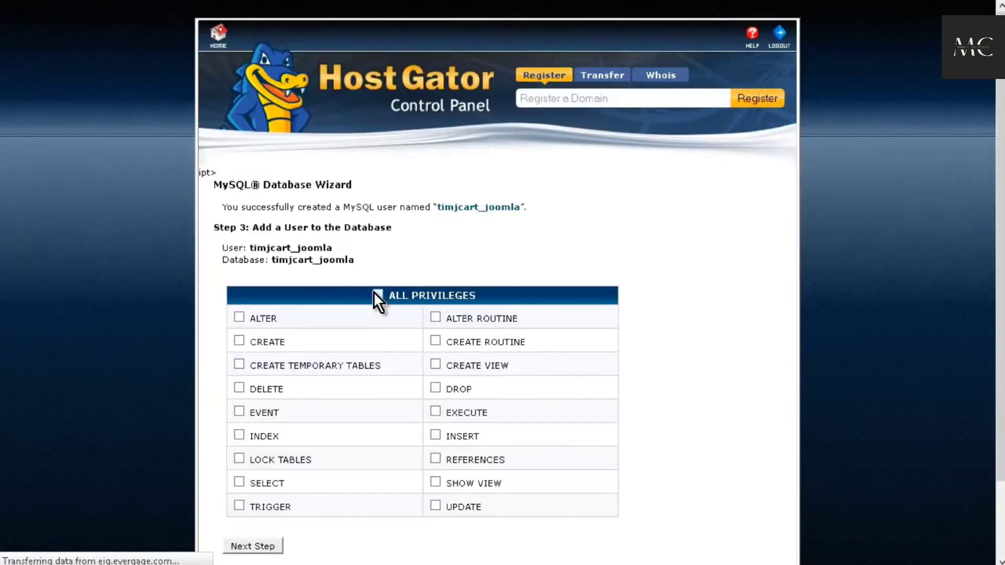
- Grant the new user all privileges on the joomla database and complete the wizard
{"action": "left_click", "coordinate": [378, 296]}
{"action": "scroll", "coordinate": [323, 422], "scroll_direction": "down", "scroll_amount": 3}
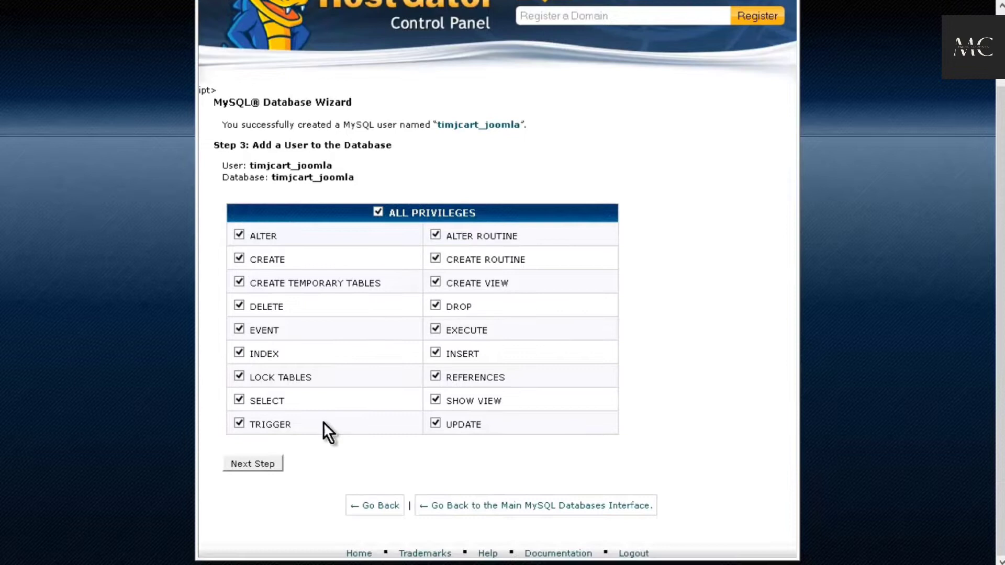
{"action": "left_click", "coordinate": [265, 461]}
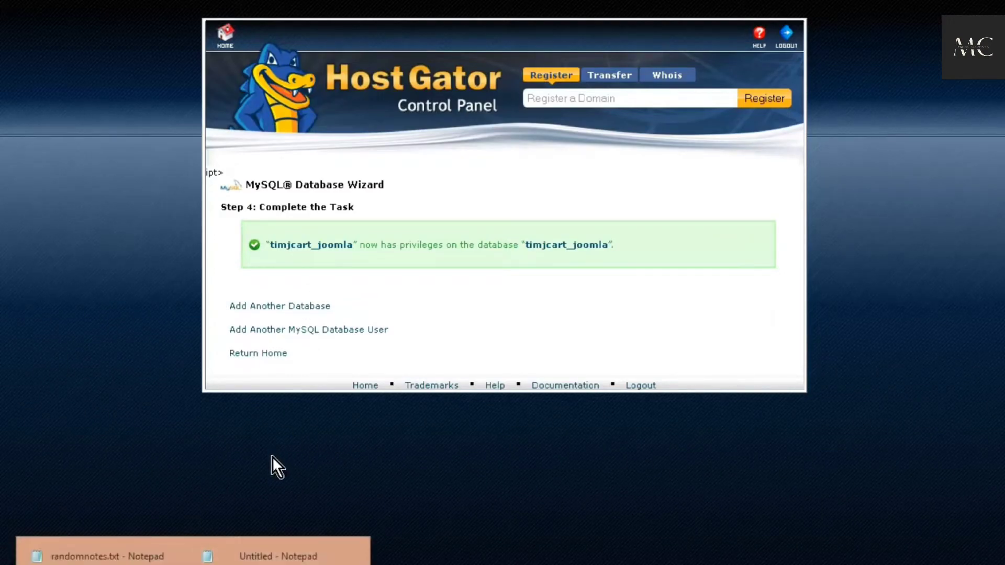
- Record the database password and the wizard's privileges line with the user and database names in the untitled Notepad document
{"action": "left_click", "coordinate": [262, 554]}
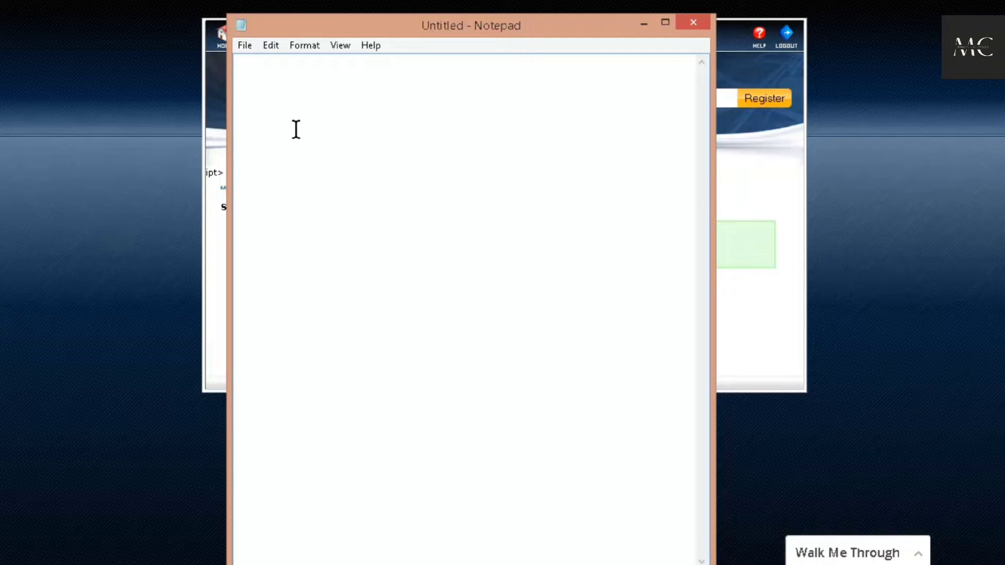
{"action": "key", "text": "ctrl+v"}
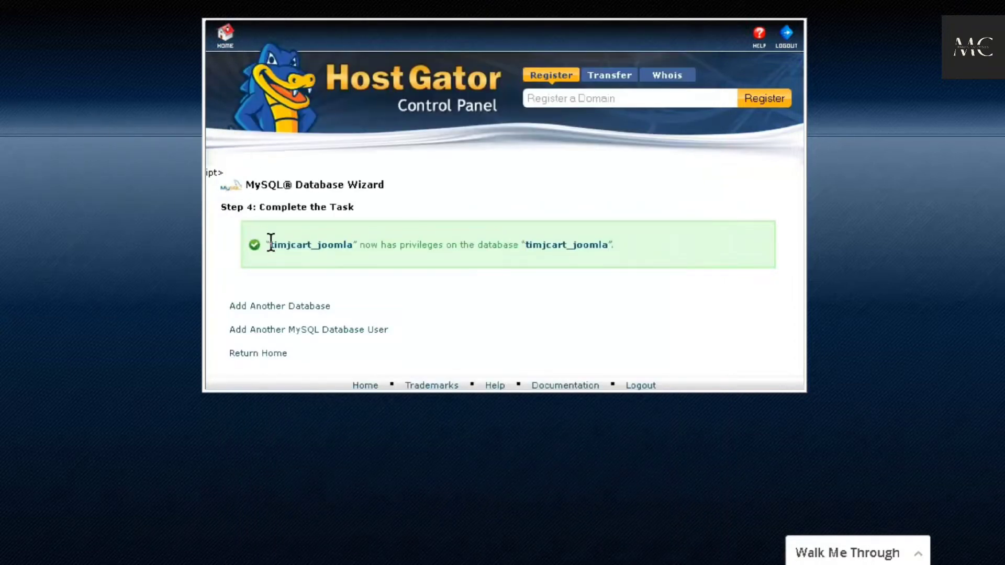
{"action": "left_click_drag", "start_coordinate": [270, 244], "coordinate": [494, 238]}
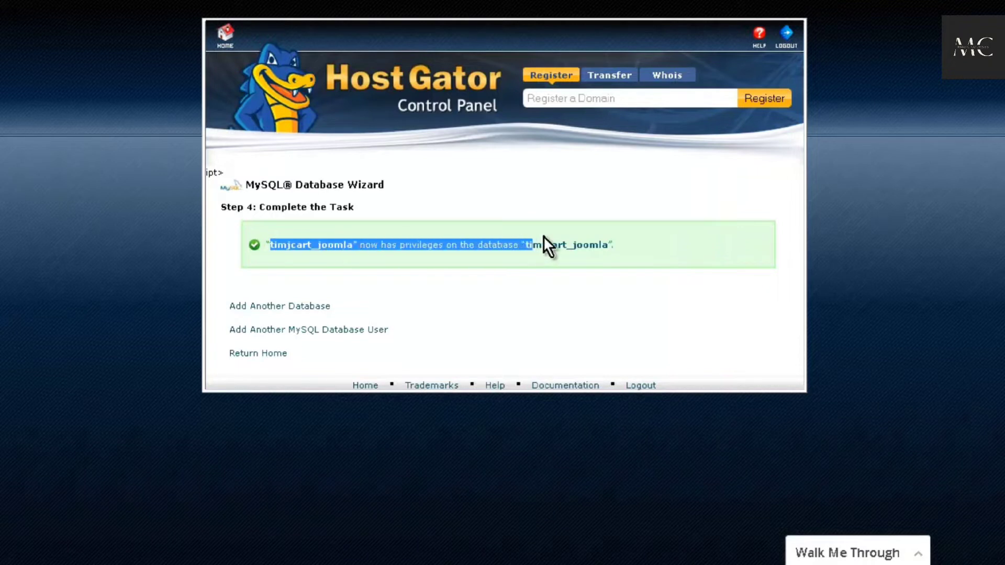
{"action": "right_click", "coordinate": [586, 242]}
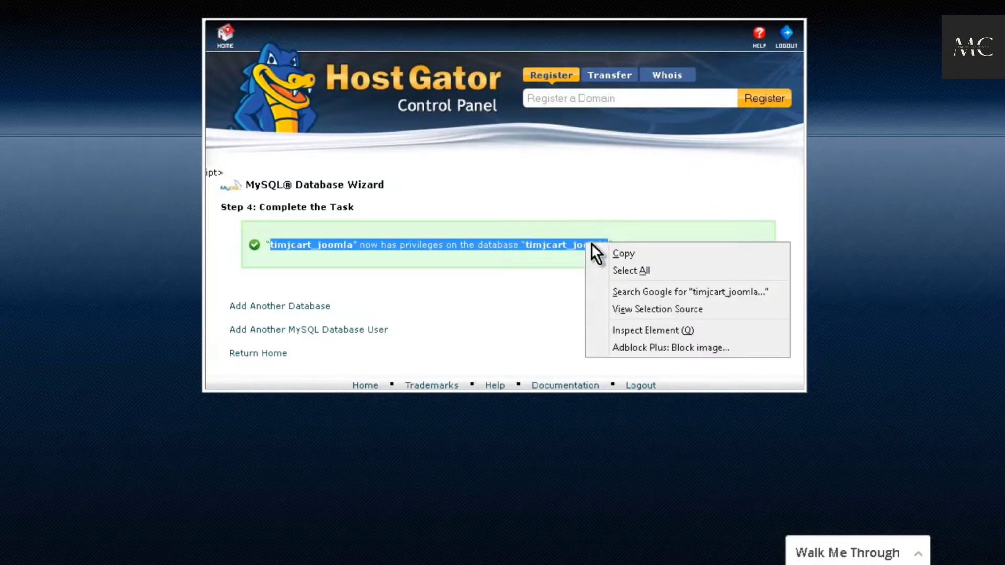
{"action": "left_click", "coordinate": [623, 253]}
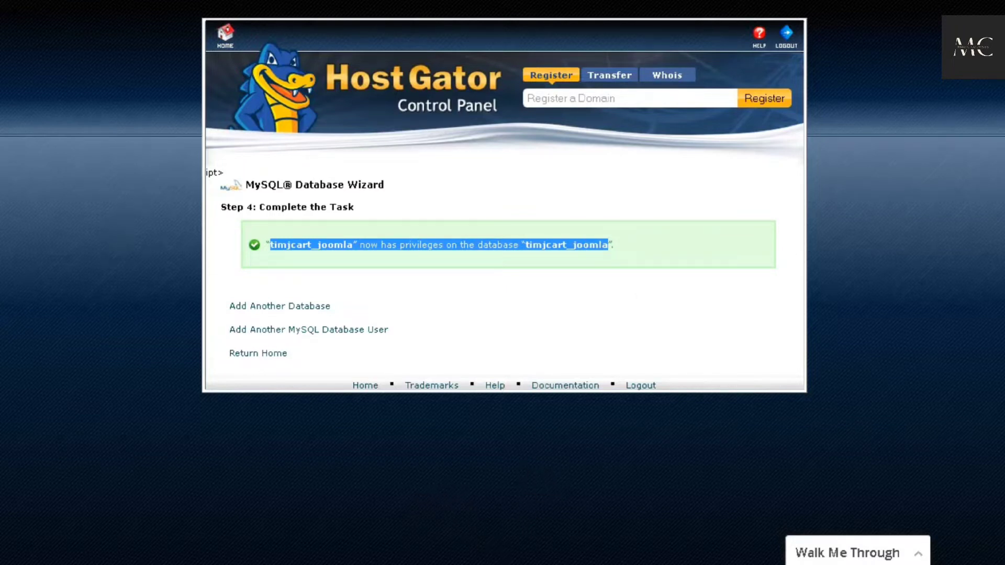
{"action": "key", "text": "alt+Tab"}
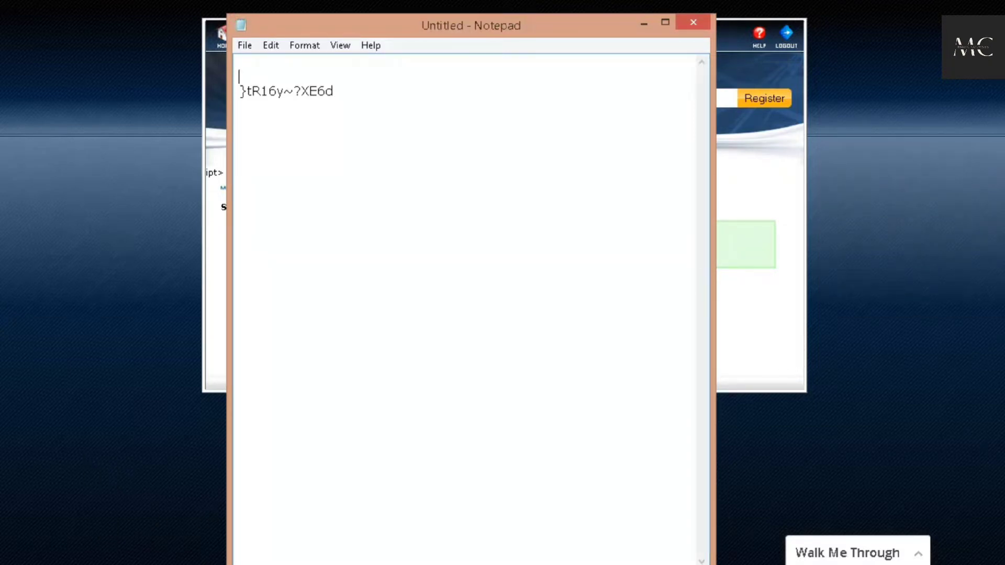
{"action": "key", "text": "ctrl+v"}
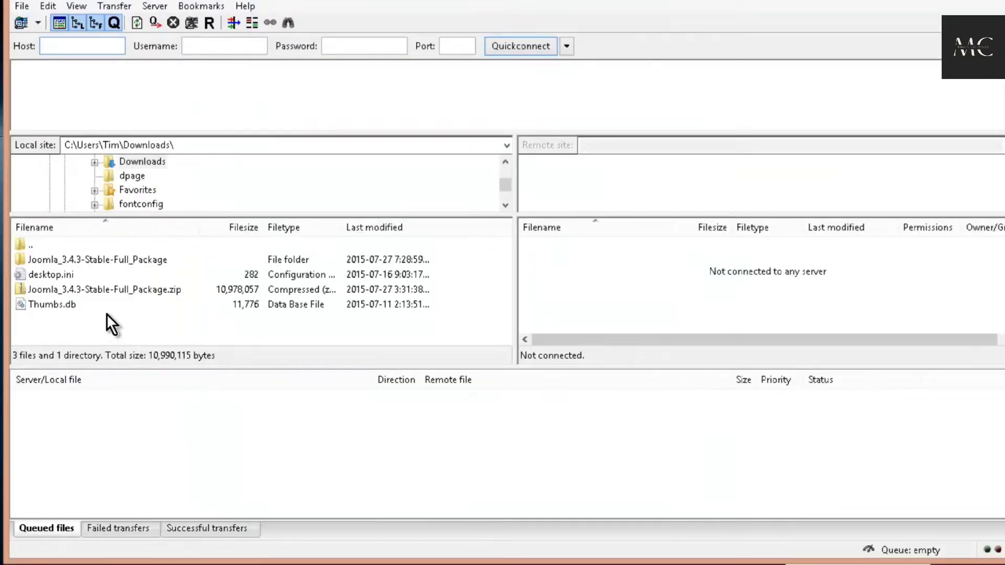
- In FileZilla, open the local Joomla_3.4.3-Stable-Full_Package folder and connect to the hosting server
{"action": "double_click", "coordinate": [155, 259]}
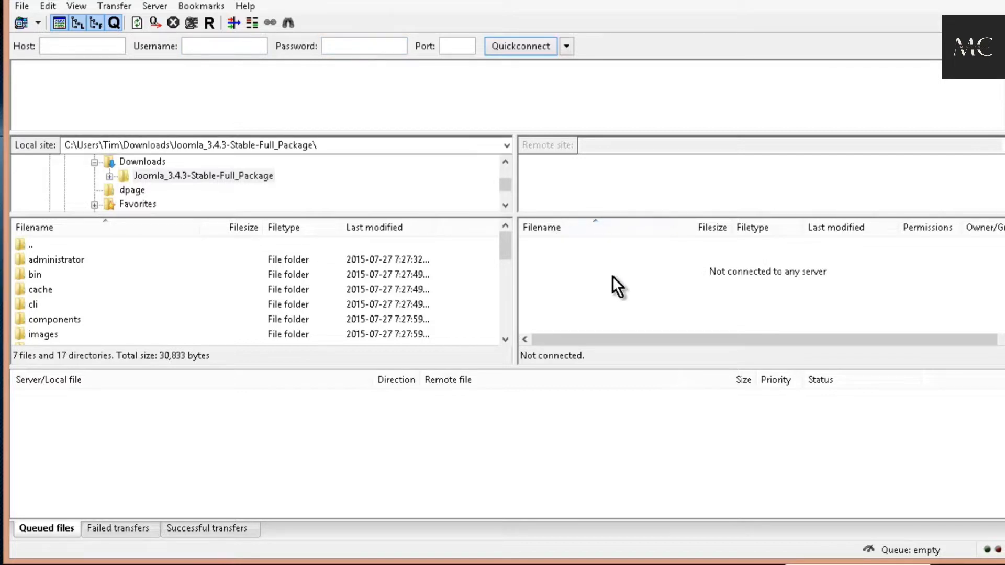
{"action": "left_click", "coordinate": [19, 8]}
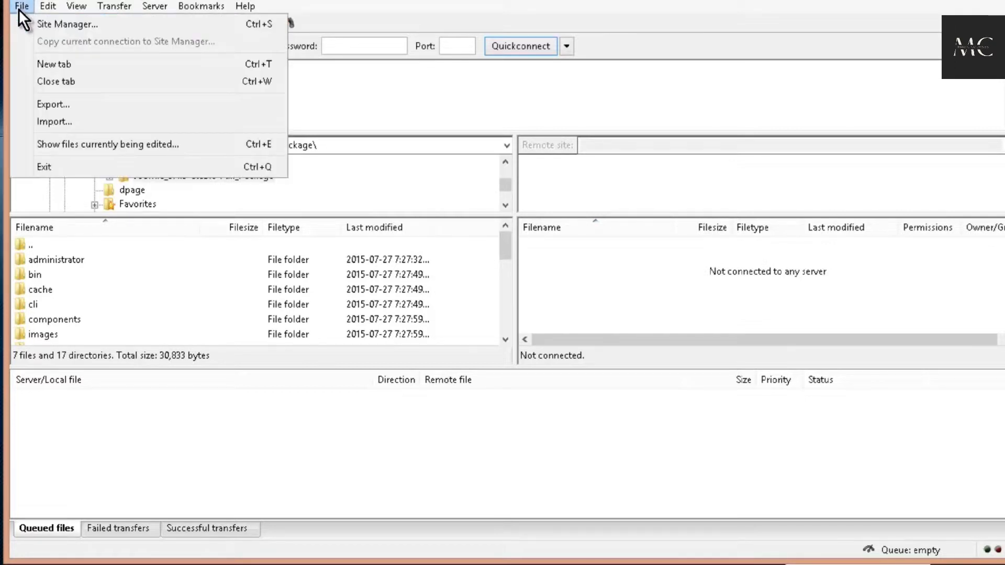
{"action": "left_click", "coordinate": [18, 7]}
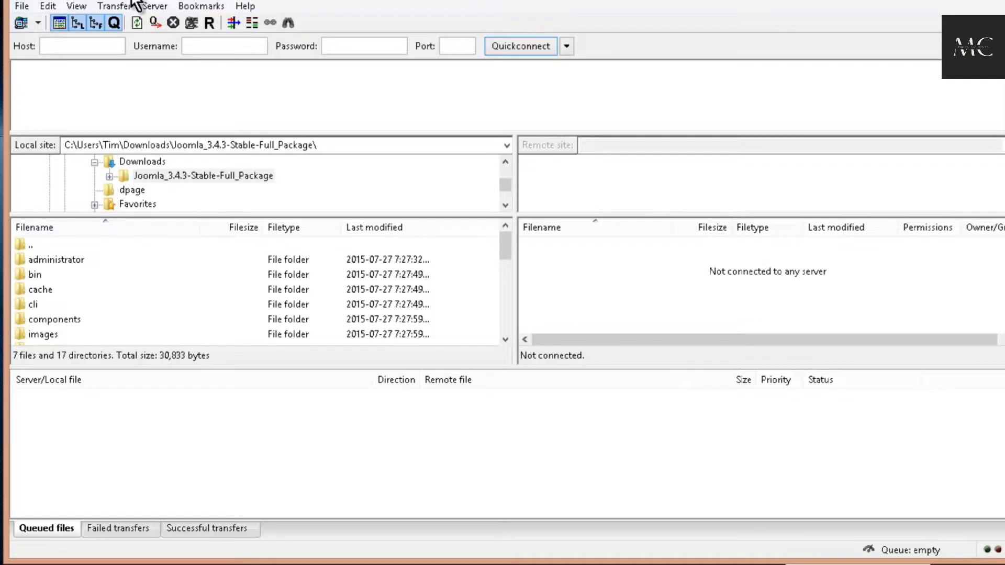
{"action": "left_click", "coordinate": [137, 23]}
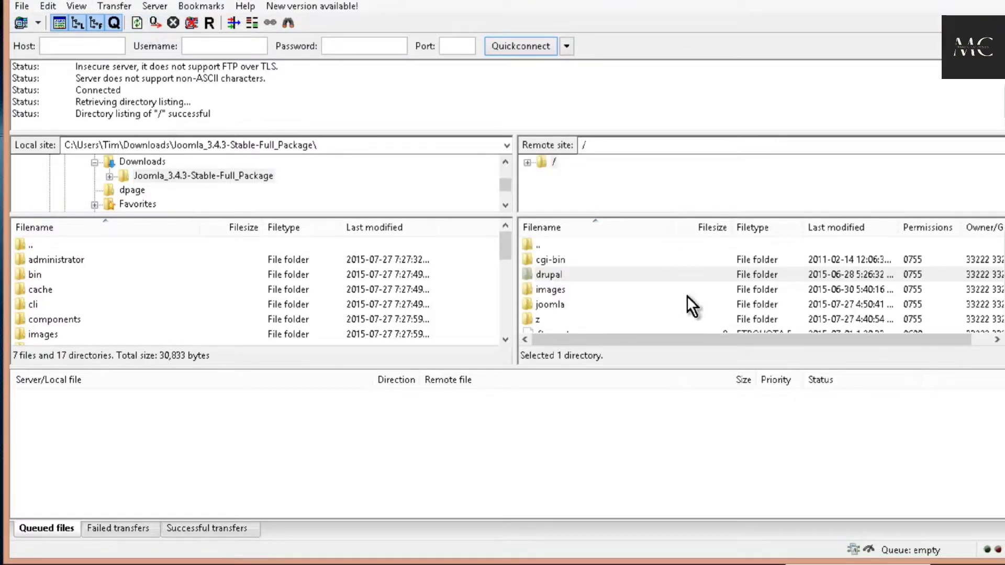
- Create a directory named truckandsuvreviews in the remote site's root and enter it
{"action": "left_click", "coordinate": [545, 245]}
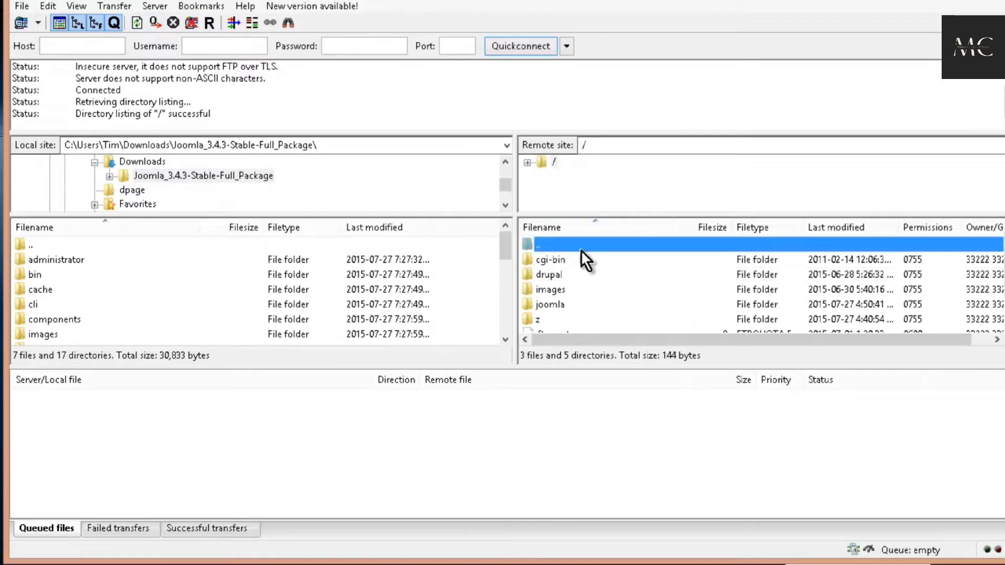
{"action": "right_click", "coordinate": [583, 251]}
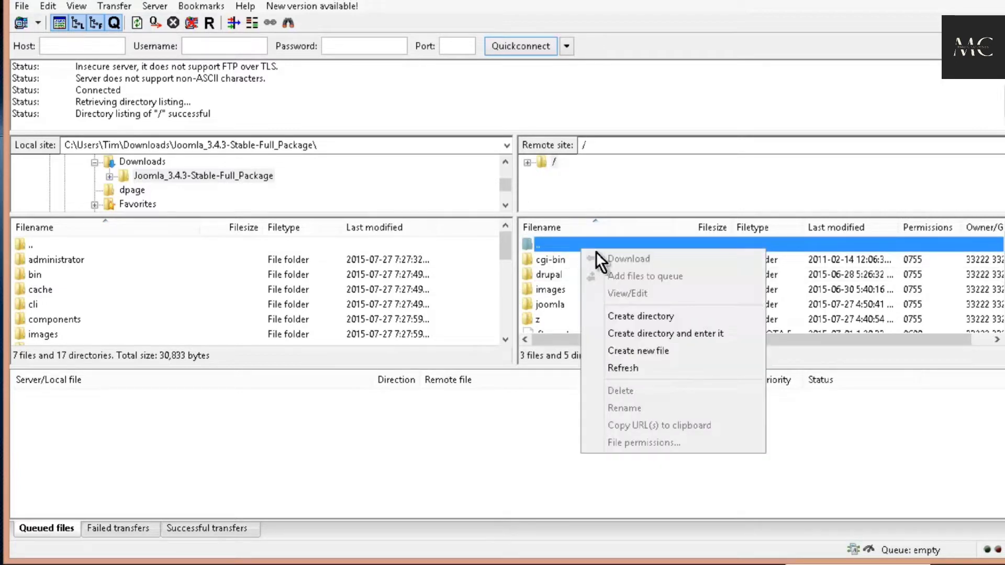
{"action": "left_click", "coordinate": [729, 337]}
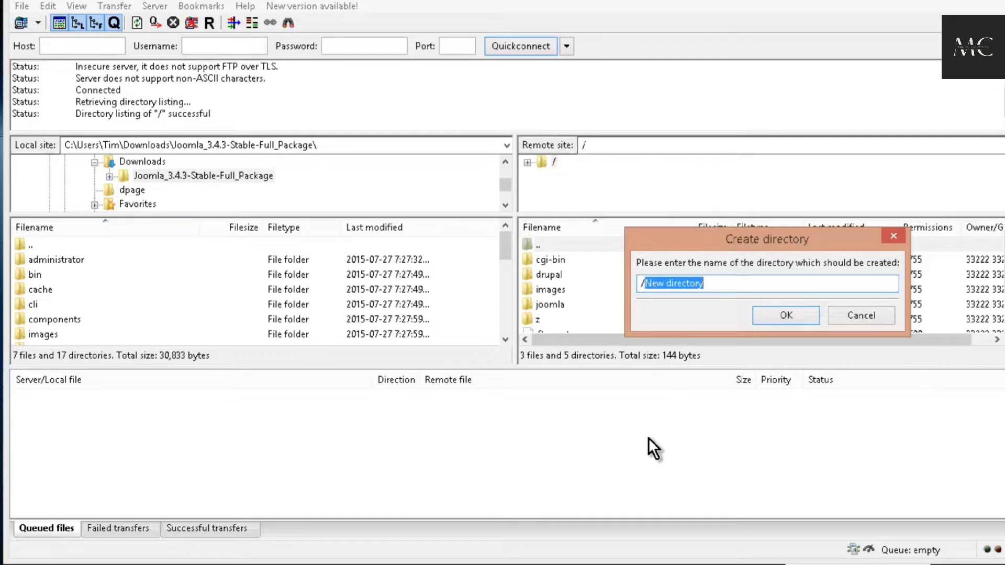
{"action": "key", "text": "ctrl+v"}
{"action": "left_click", "coordinate": [773, 316]}
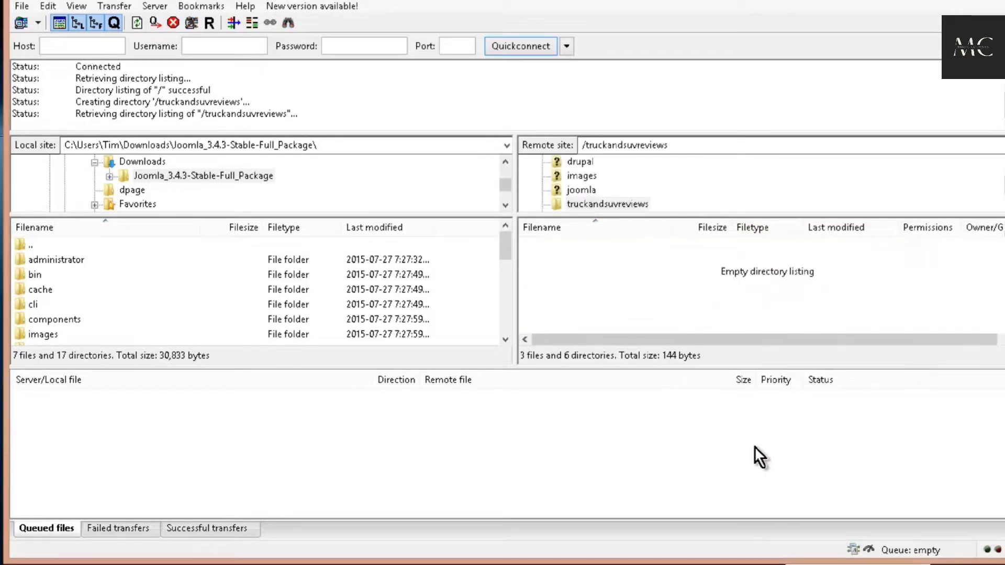
- Upload all files and folders of the local Joomla_3.4.3-Stable-Full_Package folder to the remote truckandsuvreviews directory
{"action": "left_click", "coordinate": [45, 259]}
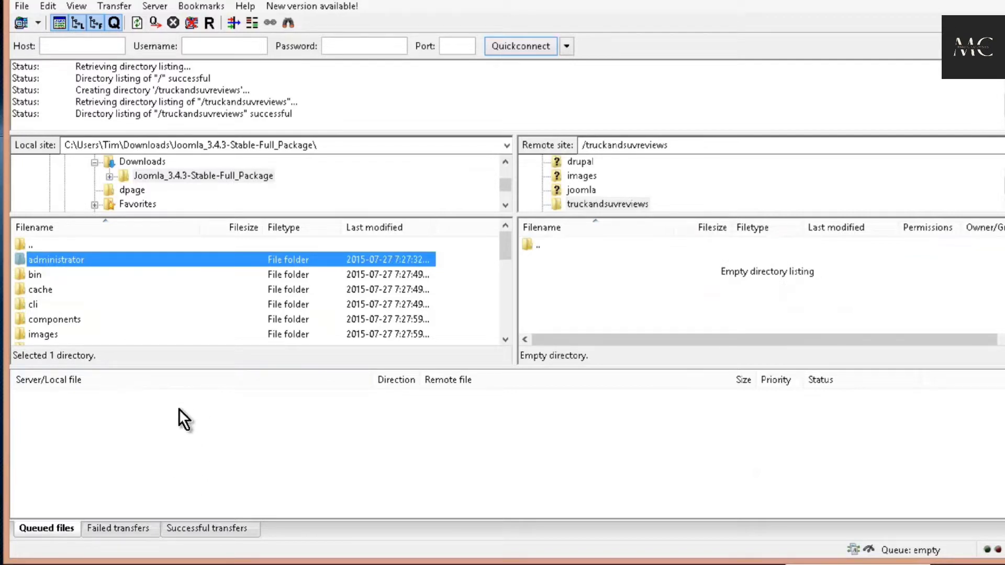
{"action": "key", "text": "ctrl+a"}
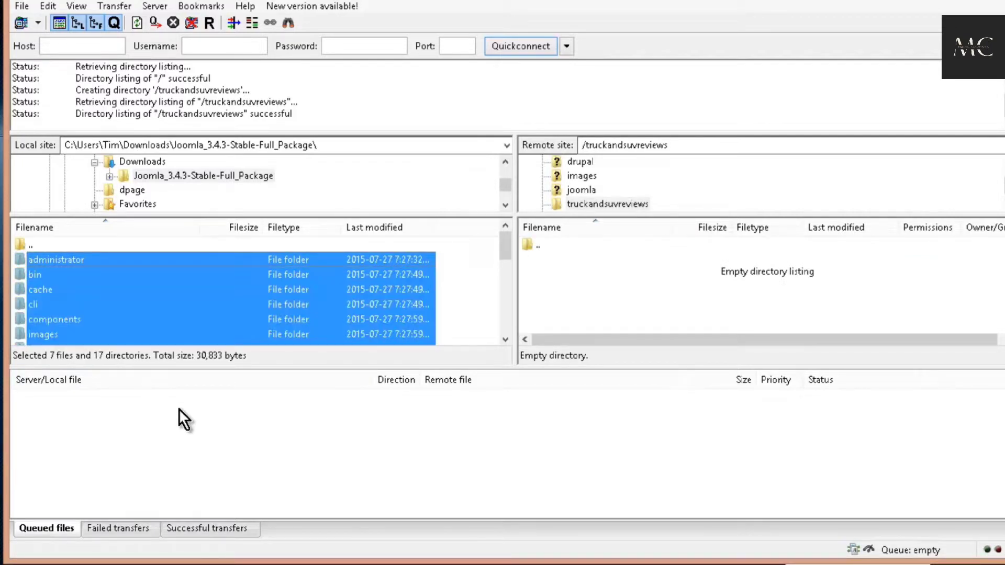
{"action": "right_click", "coordinate": [182, 286]}
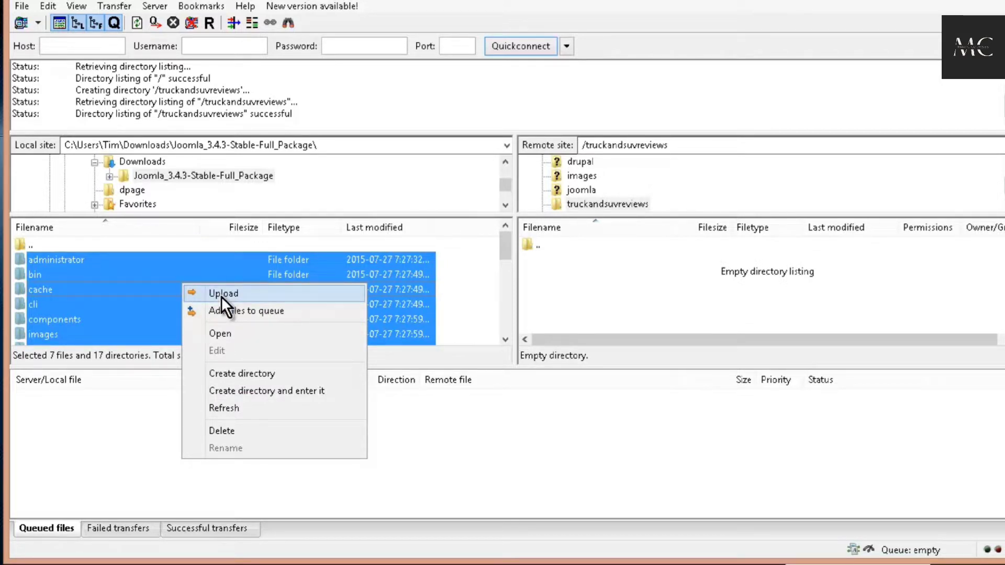
{"action": "left_click", "coordinate": [221, 294]}
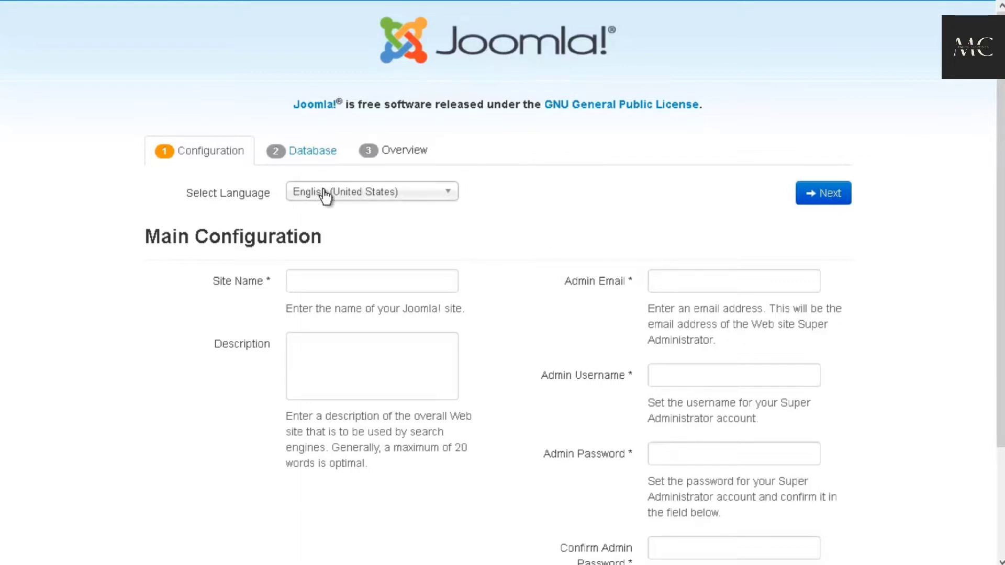
- In Joomla's web installer, enter site name "Truck and SUV Reviews", description "Reviewing late model trucks and SUV", admin email, username and confirmed password, and continue
{"action": "left_click", "coordinate": [329, 281]}
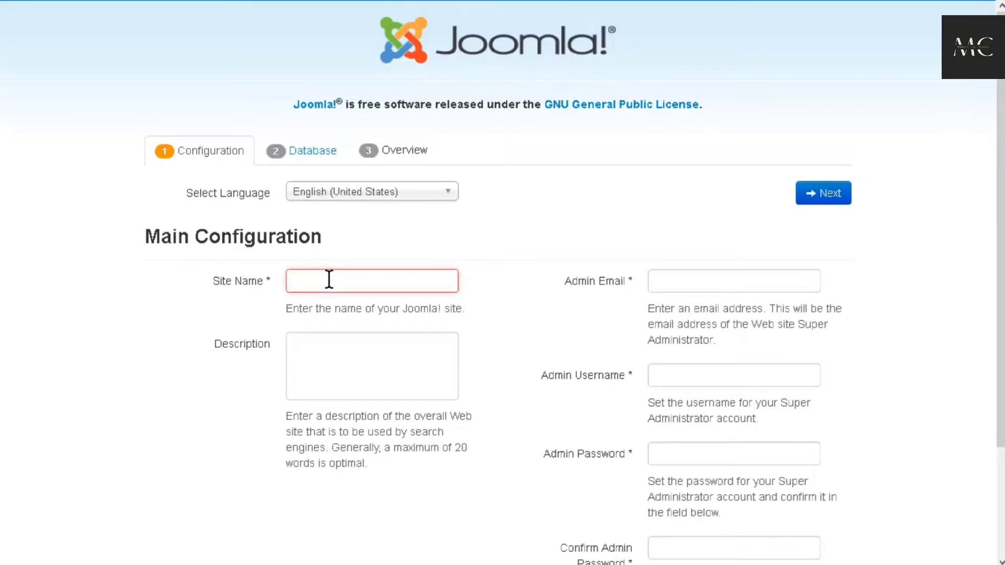
{"action": "type", "text": "Truck and SUV Reviews"}
{"action": "key", "text": "Tab"}
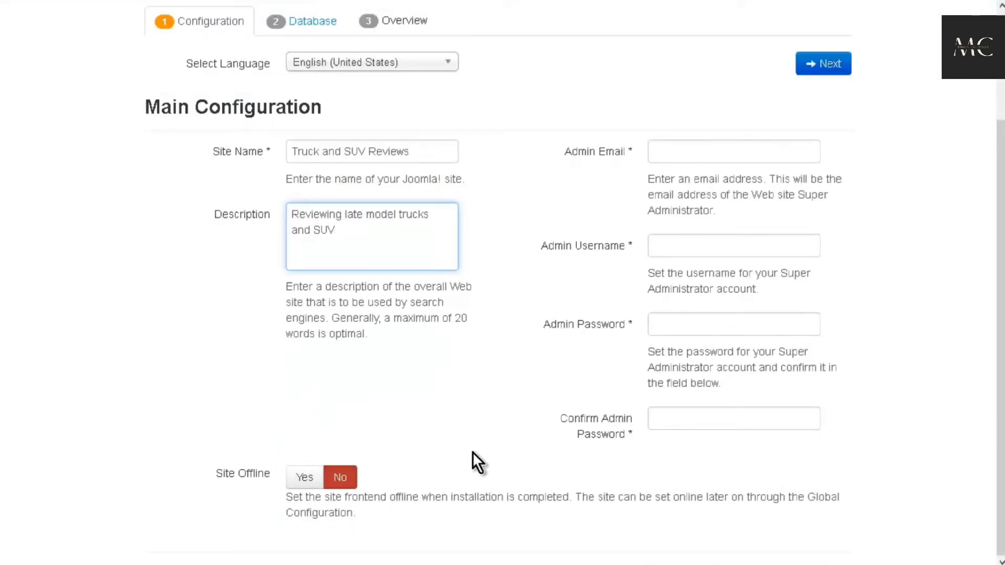
{"action": "scroll", "coordinate": [518, 440], "scroll_direction": "up", "scroll_amount": 3}
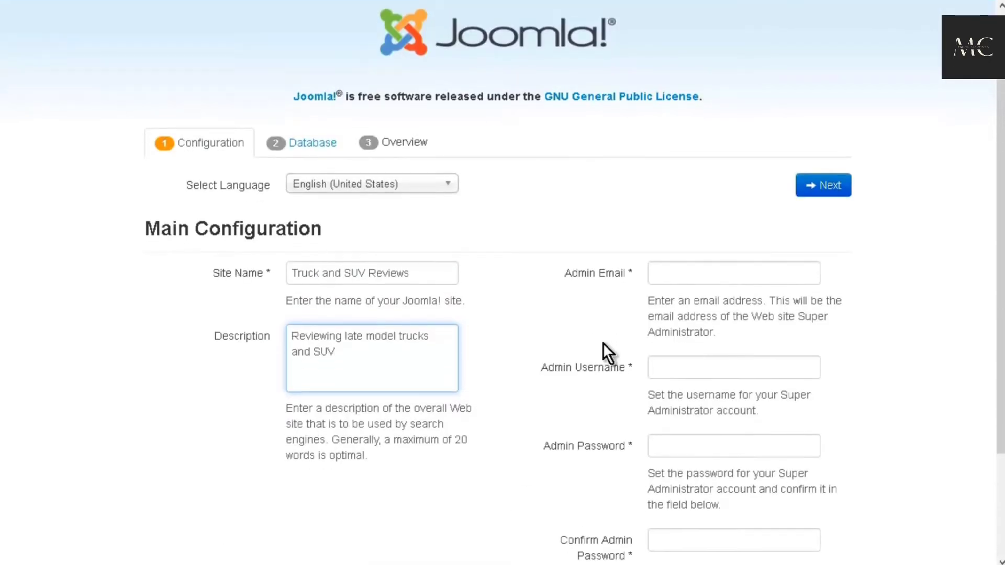
{"action": "scroll", "coordinate": [602, 241], "scroll_direction": "down", "scroll_amount": 3}
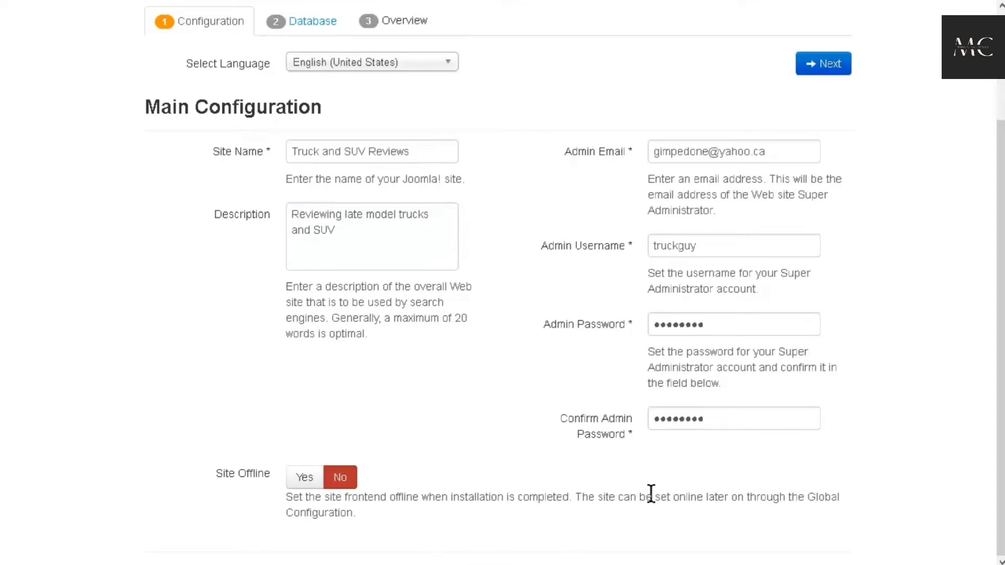
{"action": "left_click", "coordinate": [831, 70]}
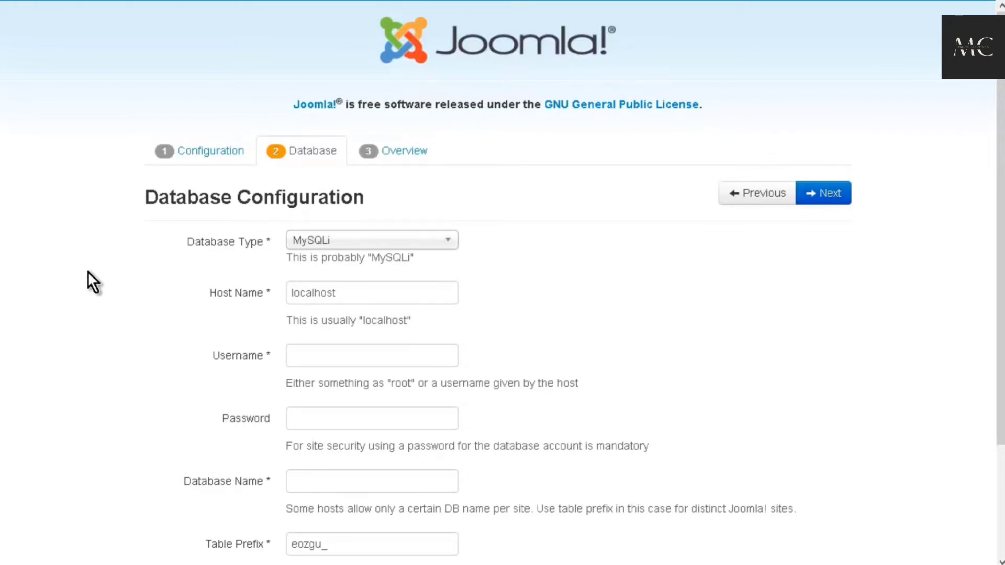
- Set the database type to MySQL and open phpMyAdmin from the hosting control panel to check the database server
{"action": "left_click", "coordinate": [452, 242]}
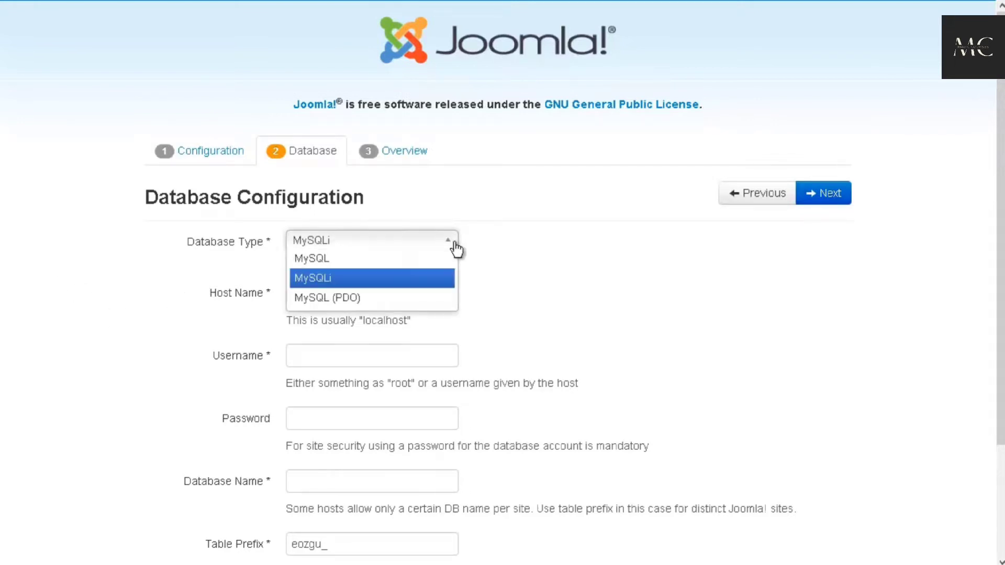
{"action": "left_click", "coordinate": [380, 262]}
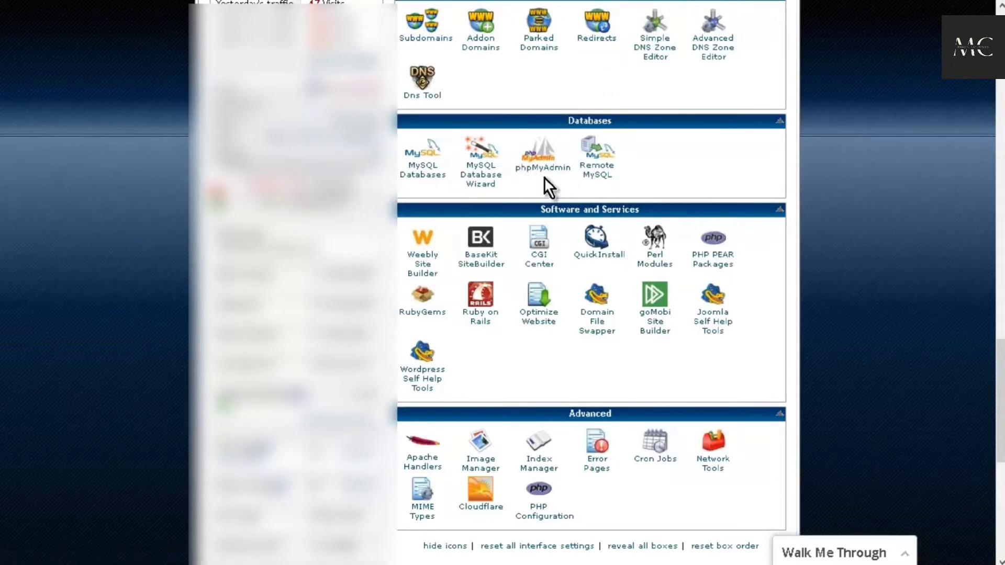
{"action": "left_click", "coordinate": [544, 158]}
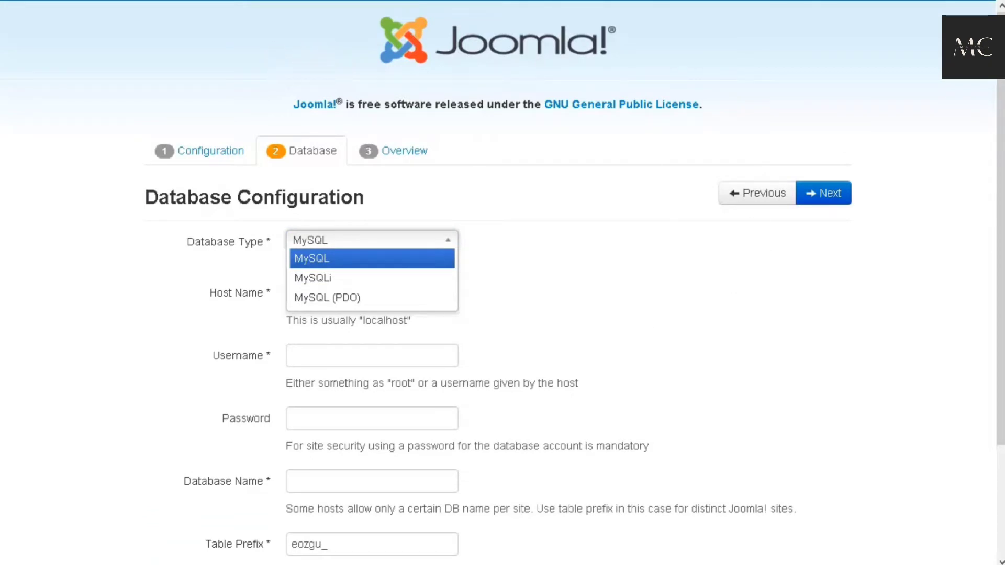
- Copy the database user name from the untitled Notepad document into the Username field of the database configuration
{"action": "left_click", "coordinate": [312, 355]}
{"action": "scroll", "coordinate": [298, 351], "scroll_direction": "down", "scroll_amount": 3}
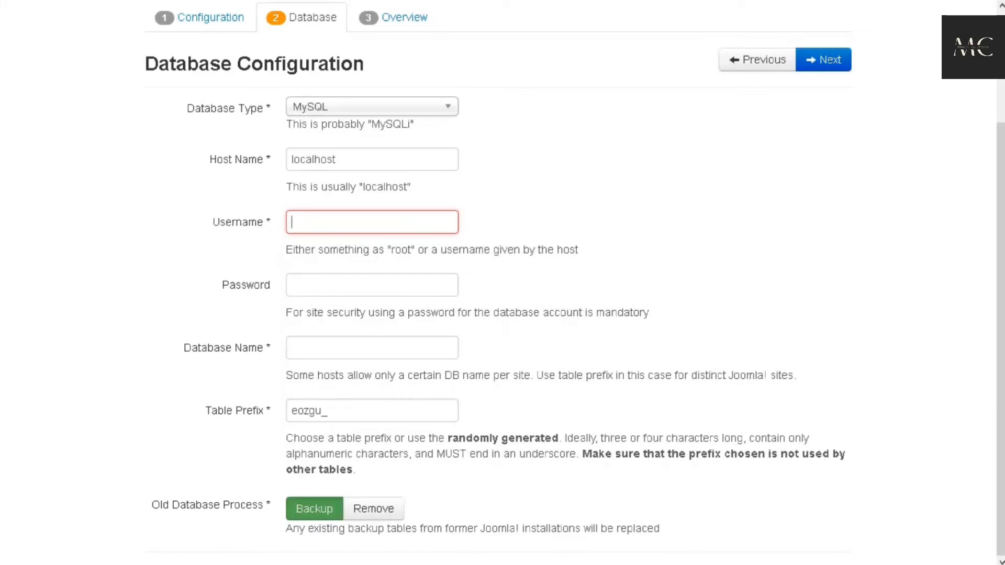
{"action": "key", "text": "alt+Tab"}
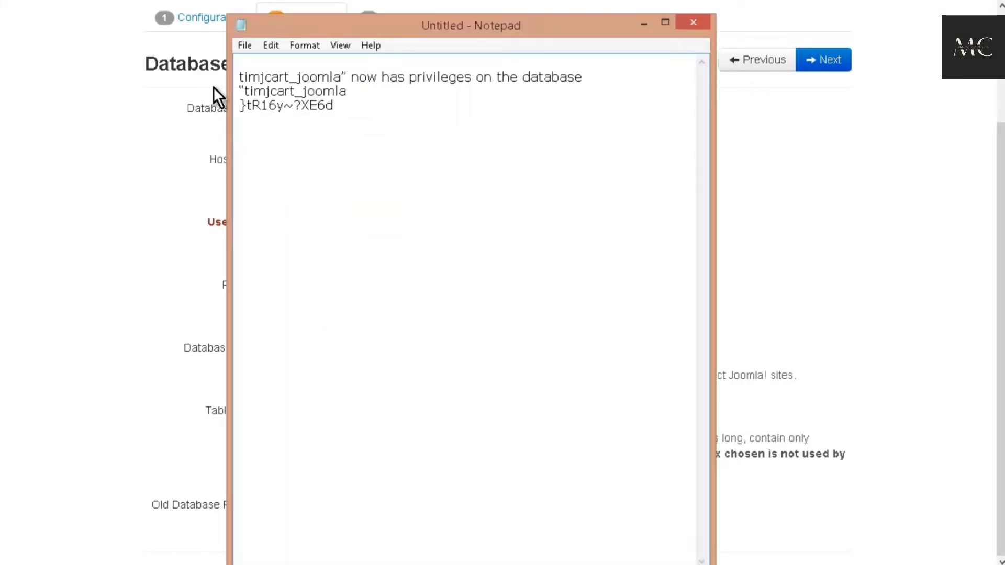
{"action": "left_click_drag", "start_coordinate": [342, 76], "coordinate": [237, 72]}
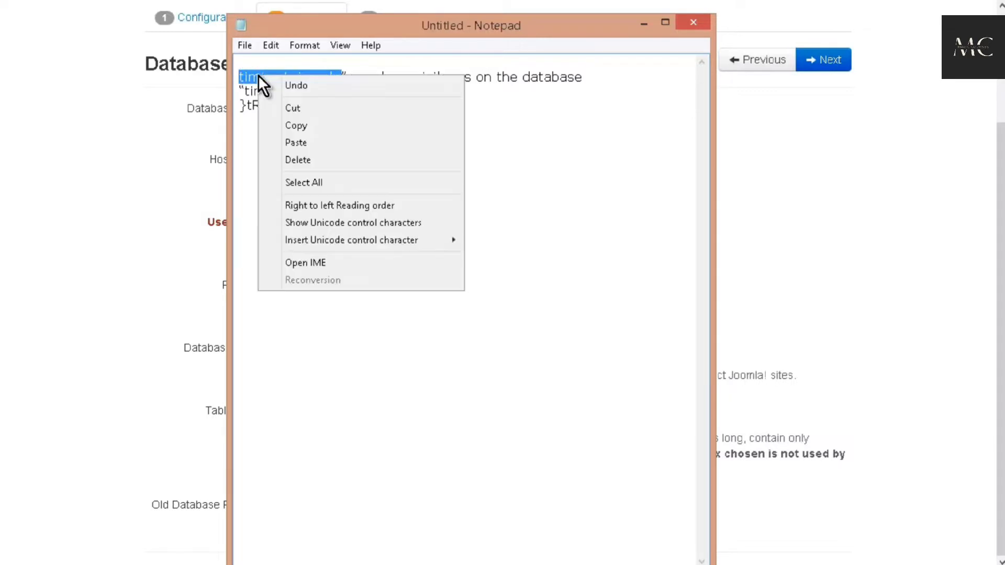
{"action": "right_click", "coordinate": [258, 74]}
{"action": "left_click", "coordinate": [314, 125]}
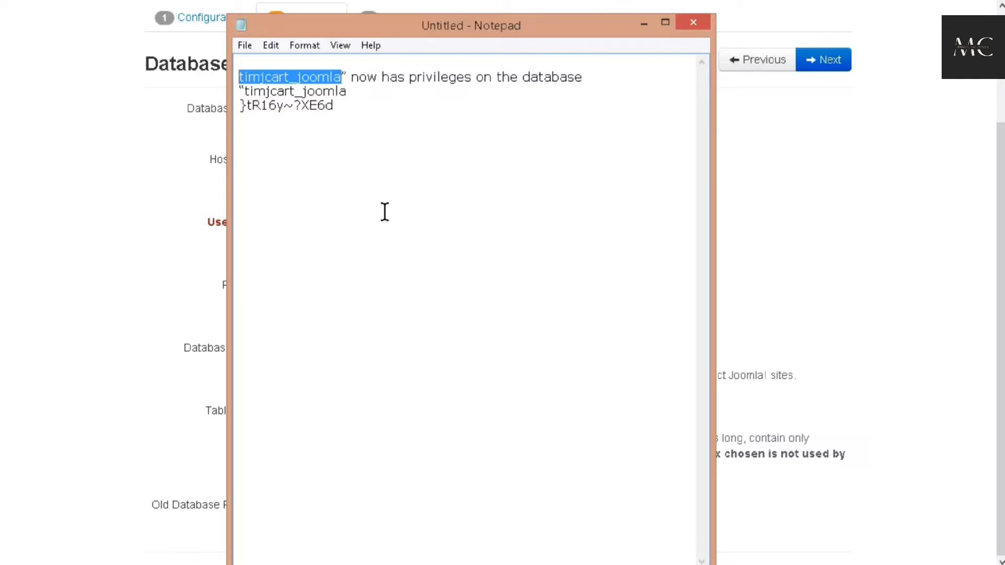
{"action": "left_click", "coordinate": [129, 197]}
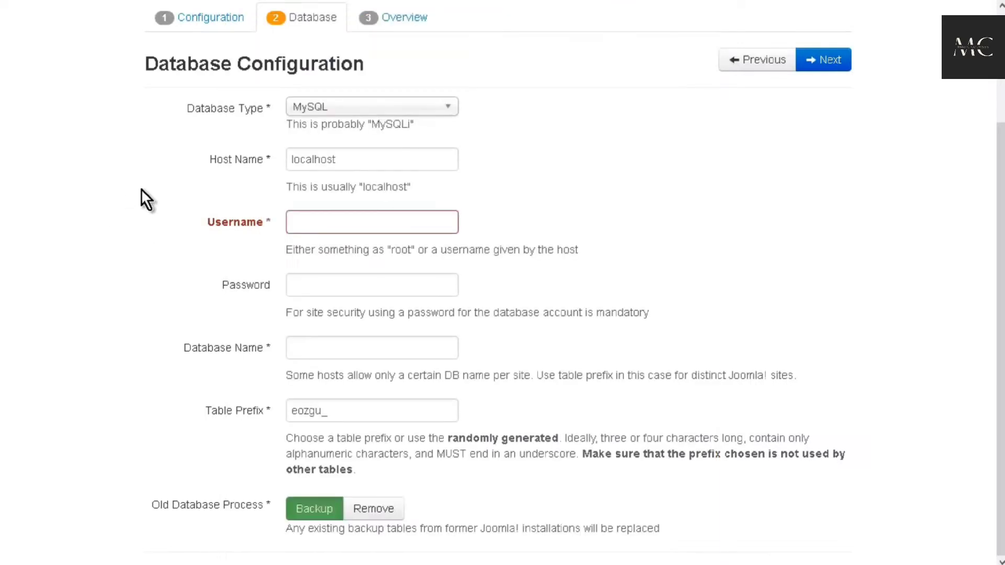
{"action": "left_click", "coordinate": [310, 232]}
{"action": "right_click", "coordinate": [314, 225]}
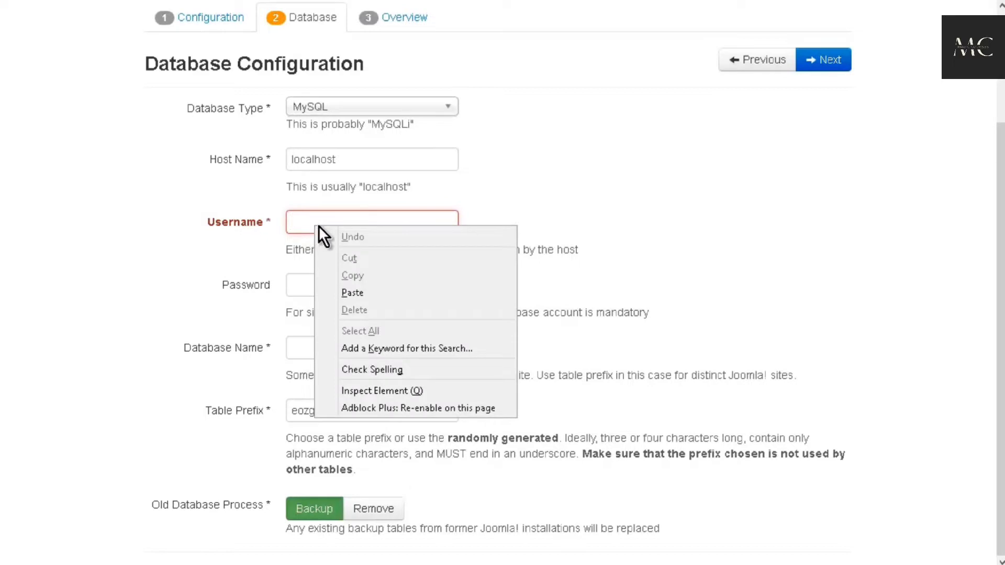
{"action": "left_click", "coordinate": [361, 293]}
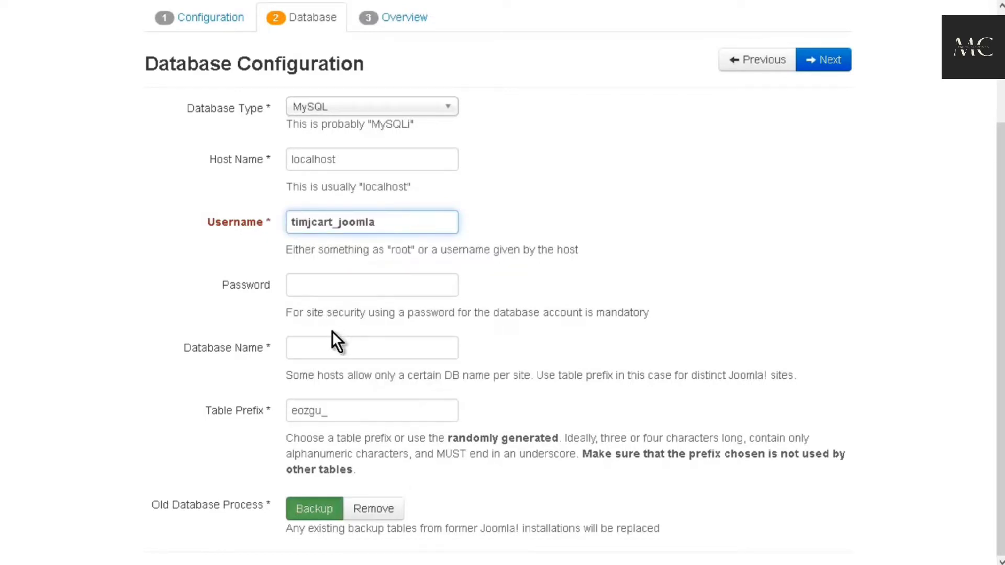
- Fill in the Database Name with the same copied name as the database user
{"action": "left_click", "coordinate": [324, 345]}
{"action": "right_click", "coordinate": [323, 346]}
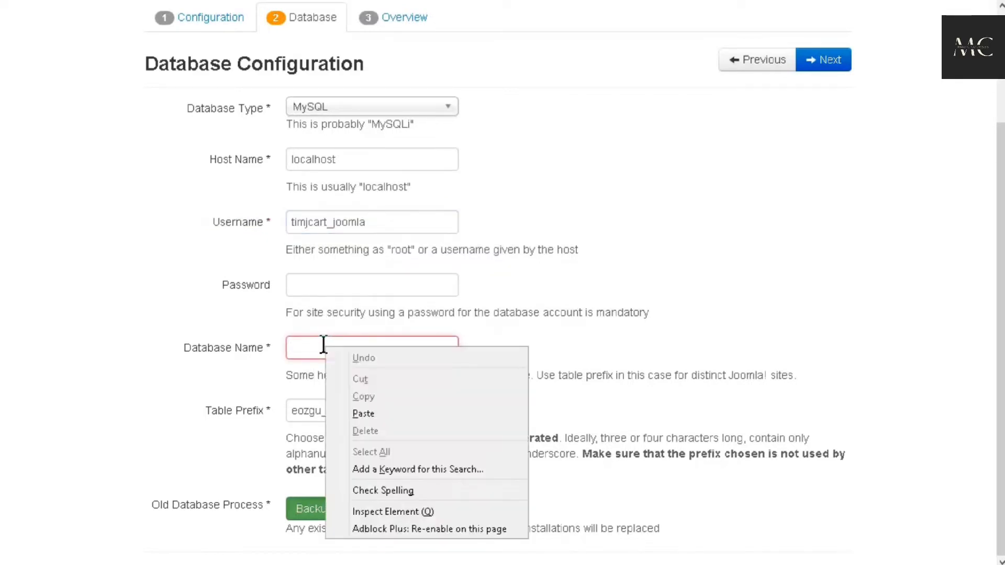
{"action": "left_click", "coordinate": [377, 411]}
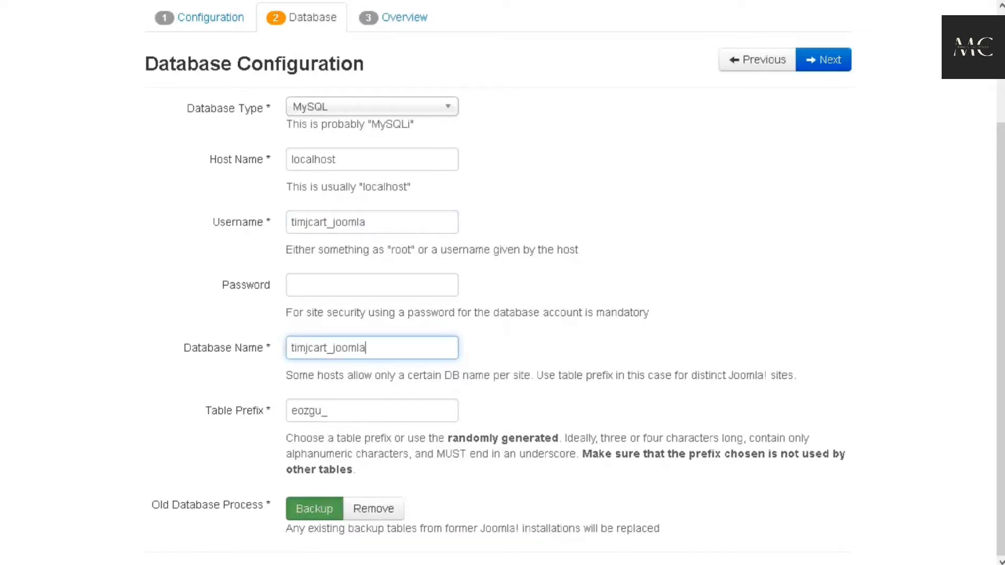
- Copy the database password from the Notepad document into the installer's Password field and continue to the installation overview
{"action": "key", "text": "alt+Tab"}
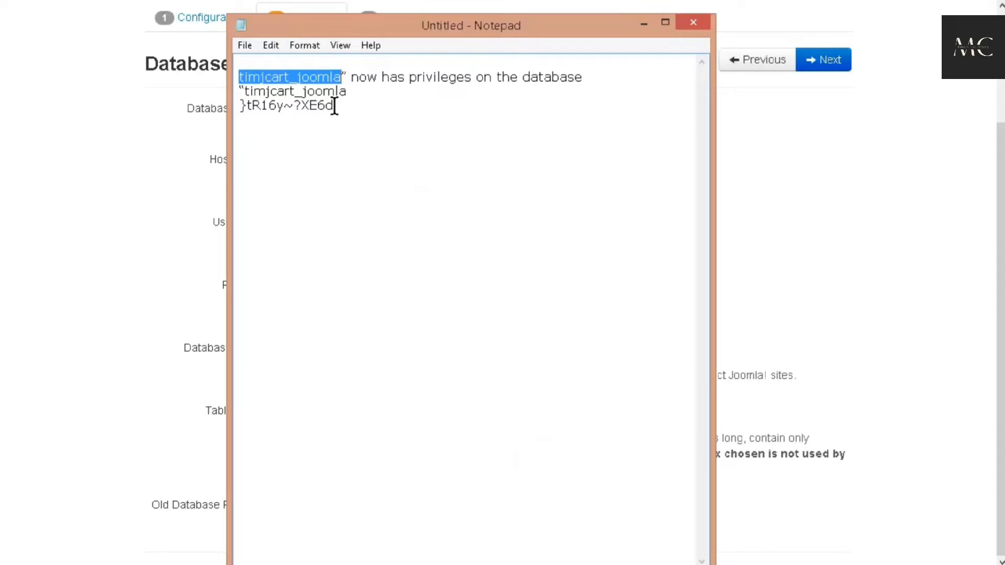
{"action": "left_click_drag", "start_coordinate": [334, 106], "coordinate": [239, 105]}
{"action": "right_click", "coordinate": [266, 108]}
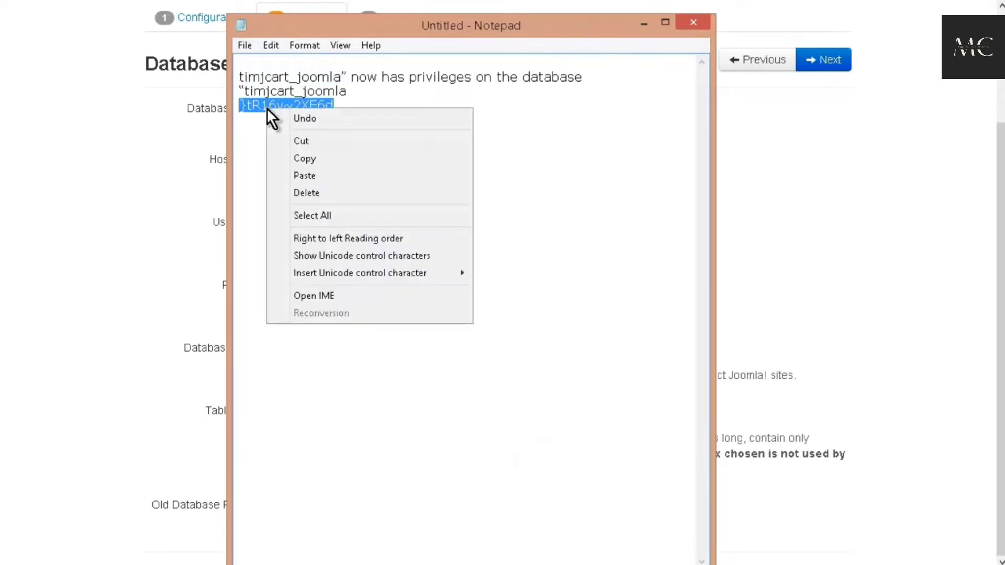
{"action": "left_click", "coordinate": [309, 157]}
{"action": "left_click", "coordinate": [180, 163]}
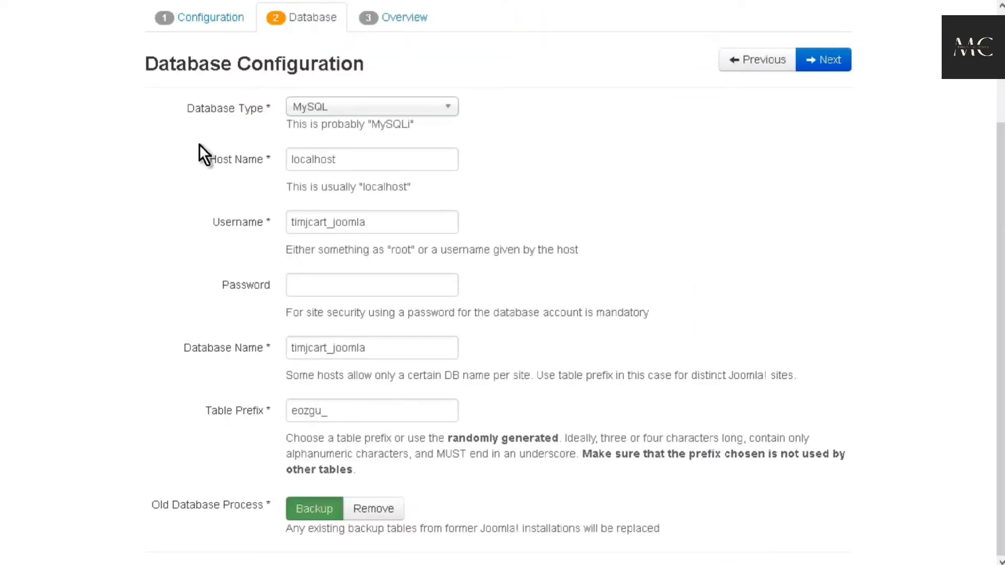
{"action": "left_click", "coordinate": [324, 284]}
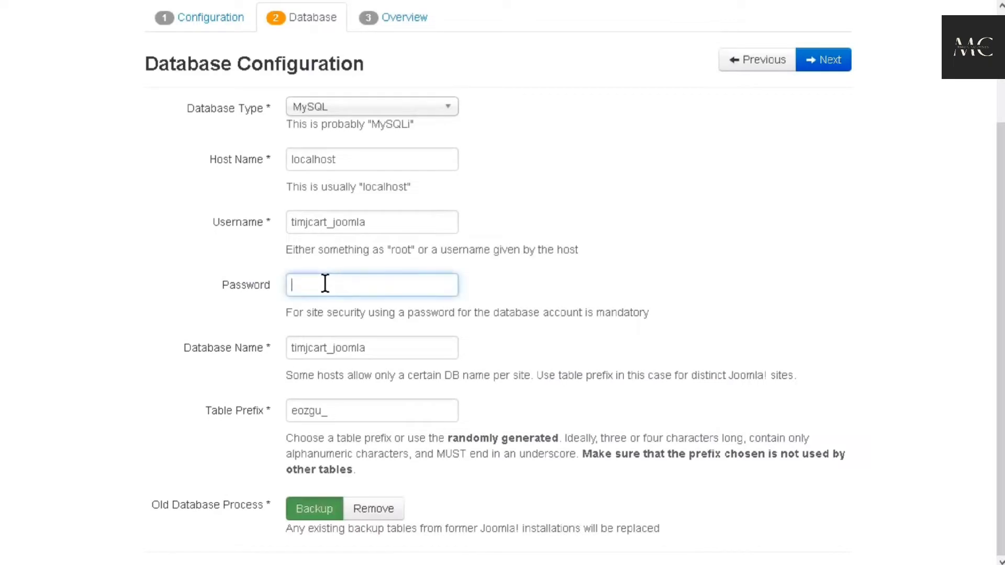
{"action": "right_click", "coordinate": [325, 284]}
{"action": "left_click", "coordinate": [375, 350]}
{"action": "left_click", "coordinate": [177, 383]}
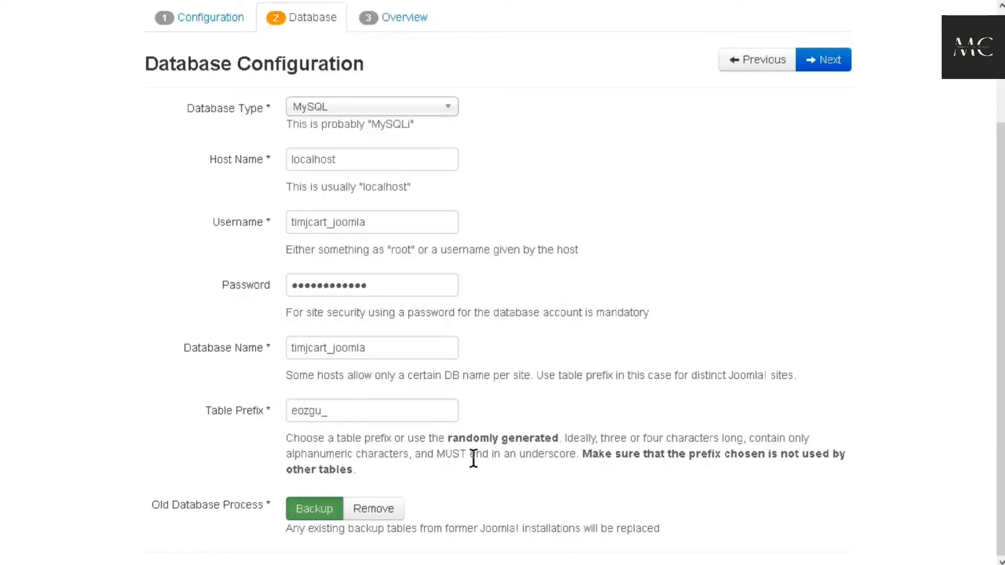
{"action": "left_click", "coordinate": [823, 59]}
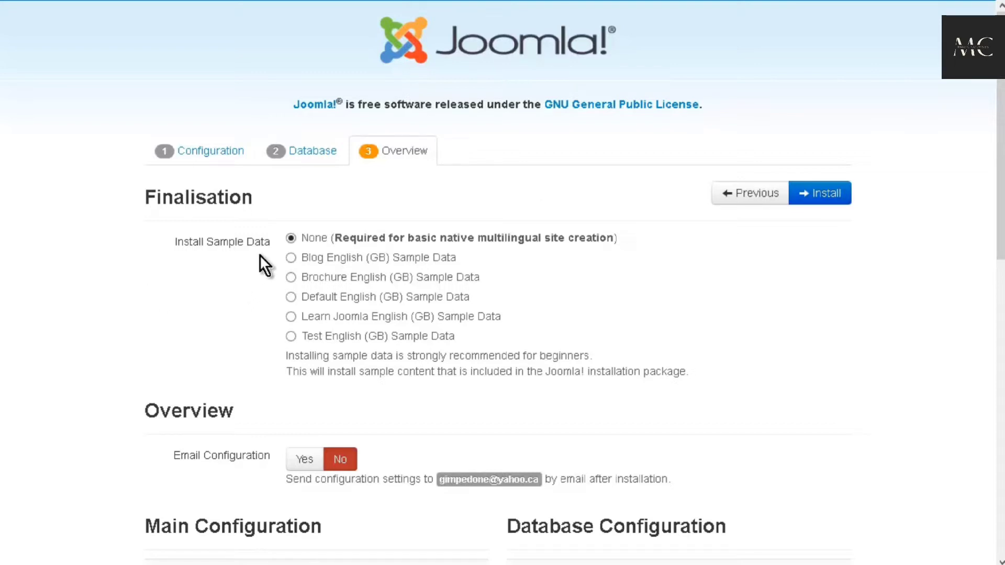
- Review the configuration summary and pre-installation check, and install Joomla with no sample data
{"action": "scroll", "coordinate": [410, 243], "scroll_direction": "down", "scroll_amount": 6}
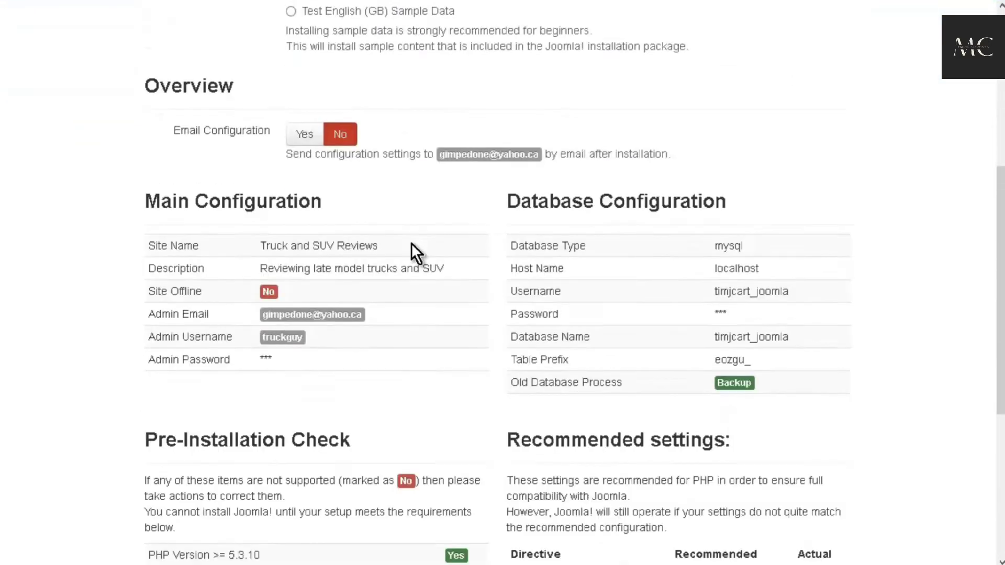
{"action": "scroll", "coordinate": [413, 246], "scroll_direction": "up", "scroll_amount": 2}
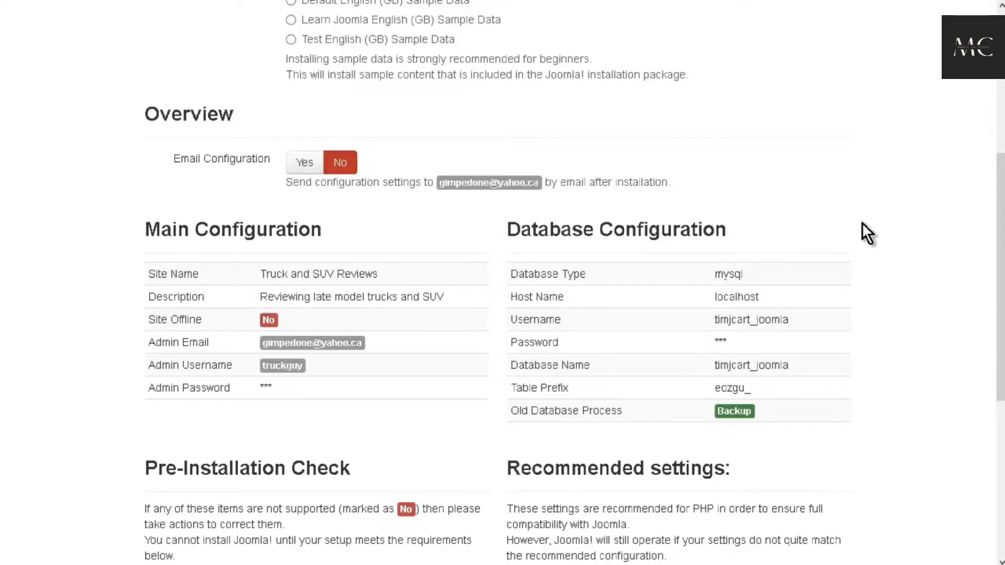
{"action": "scroll", "coordinate": [857, 226], "scroll_direction": "down", "scroll_amount": 5}
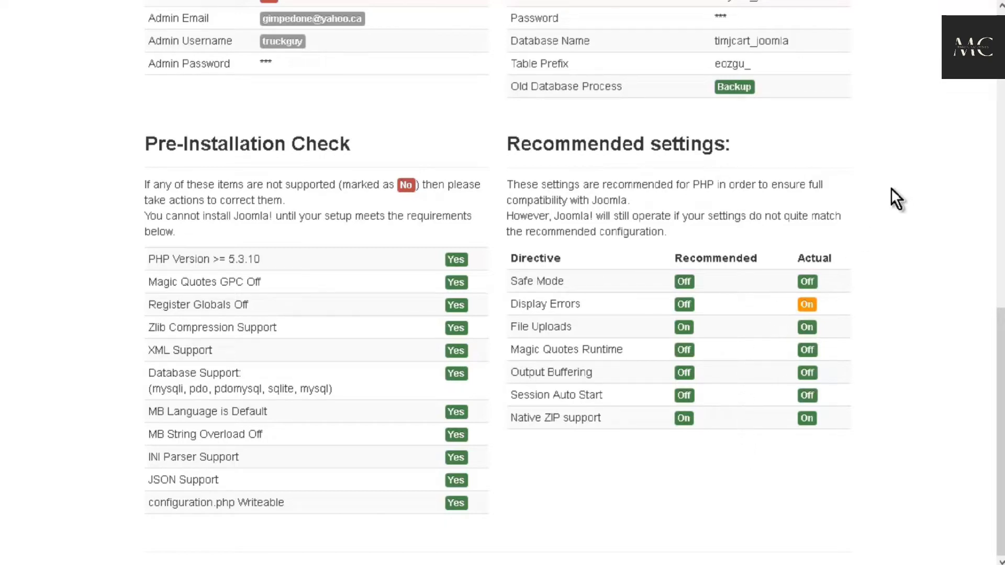
{"action": "scroll", "coordinate": [900, 183], "scroll_direction": "up", "scroll_amount": 10}
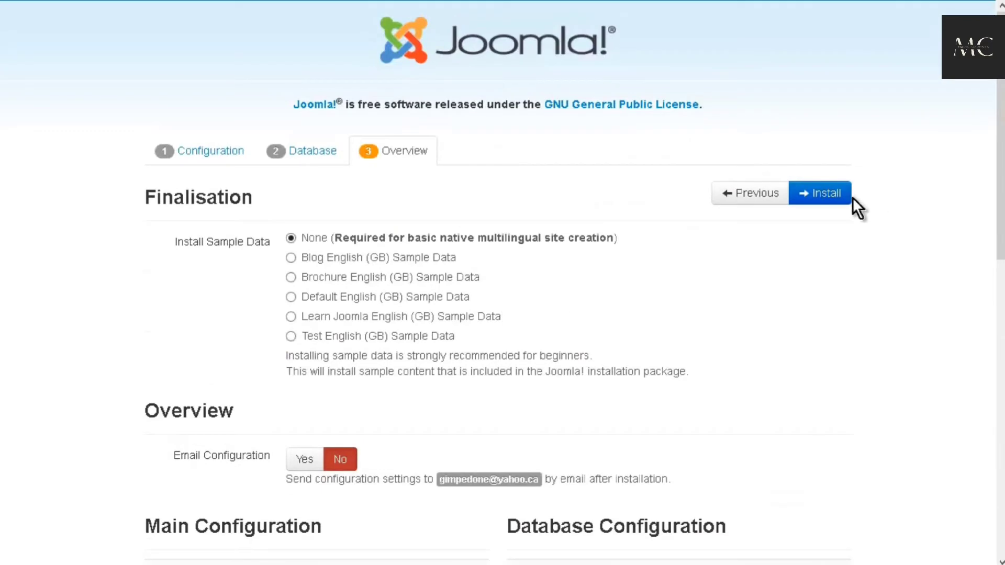
{"action": "left_click", "coordinate": [826, 194]}
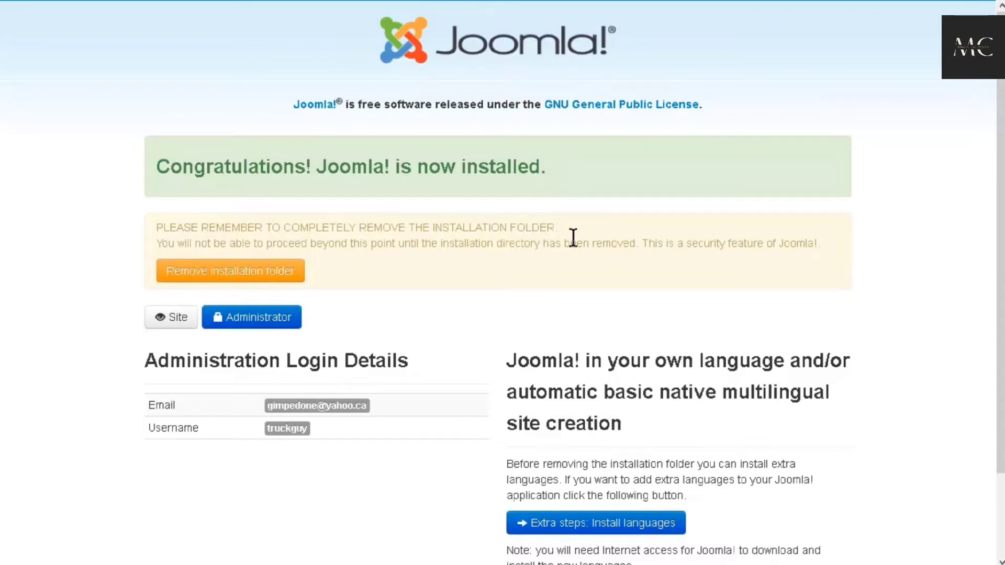
- Remove the installation folder and log in to the Joomla administrator area with the admin username and password
{"action": "left_click", "coordinate": [247, 271]}
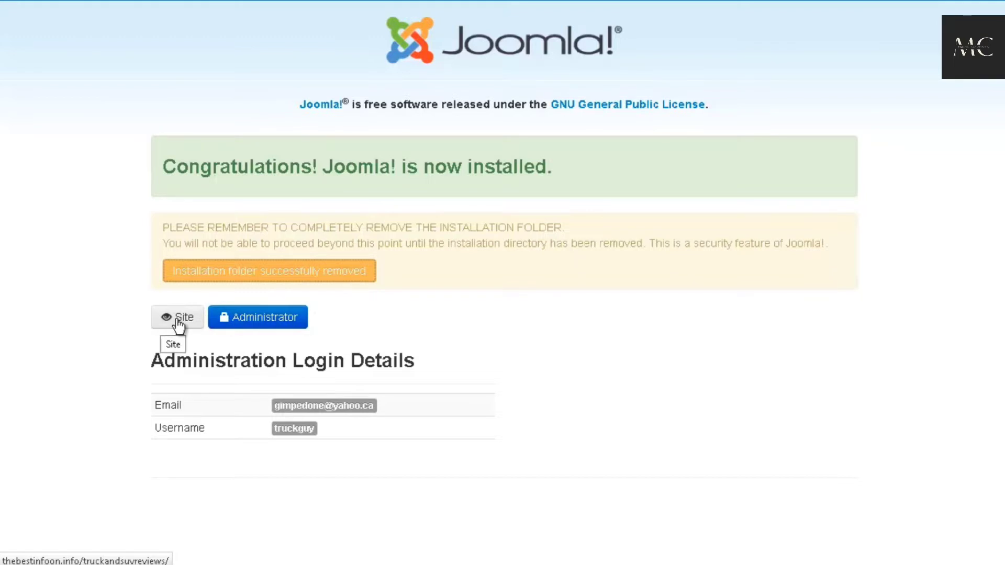
{"action": "left_click", "coordinate": [252, 322]}
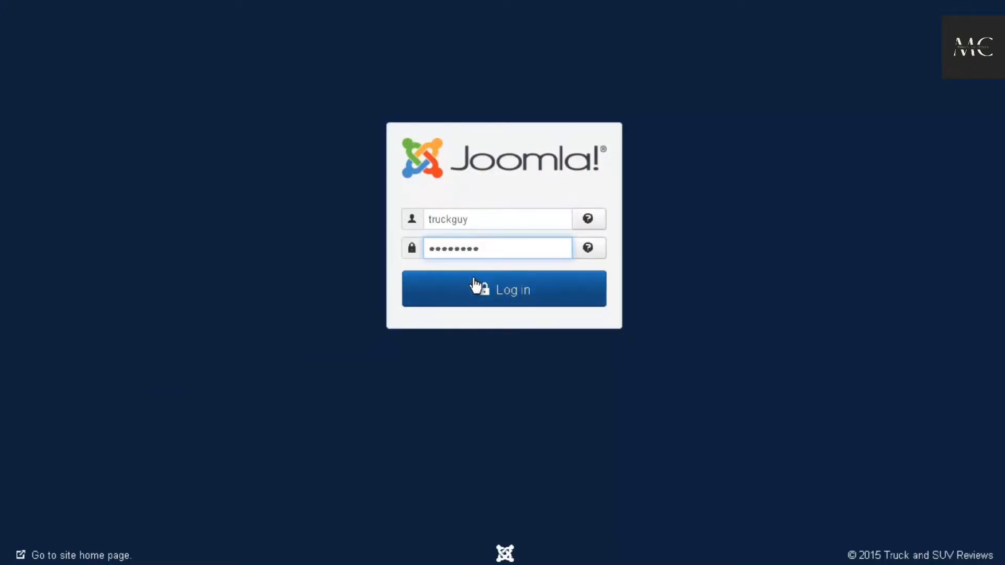
{"action": "left_click", "coordinate": [496, 292]}
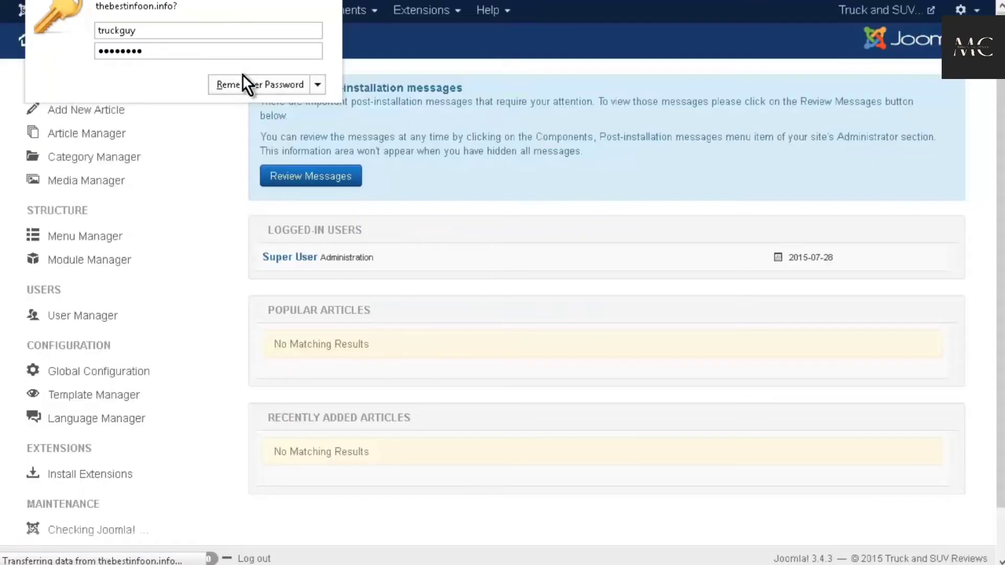
- Let the browser remember the administrator login, and hide all post-installation messages for Joomla
{"action": "left_click", "coordinate": [249, 78]}
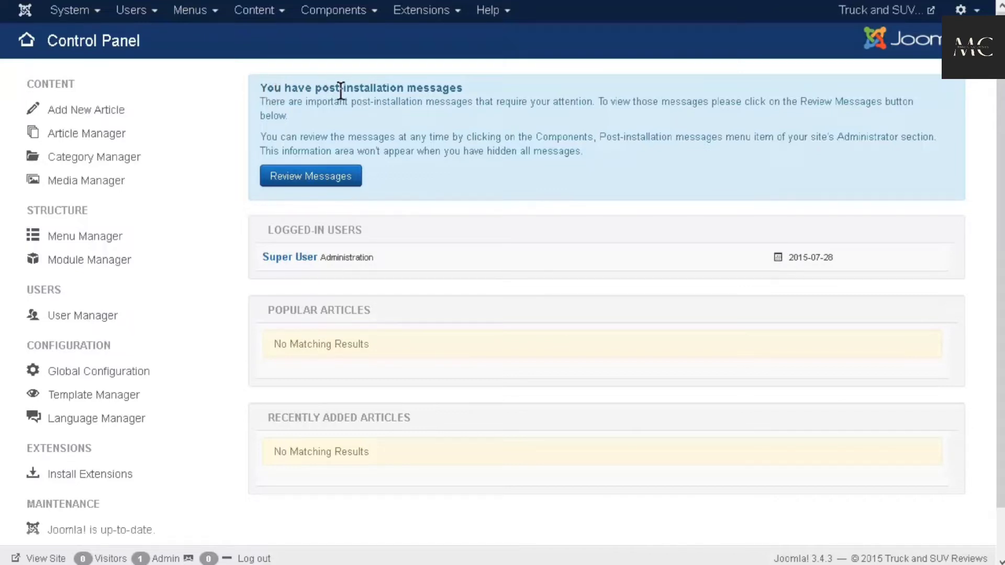
{"action": "left_click", "coordinate": [330, 174]}
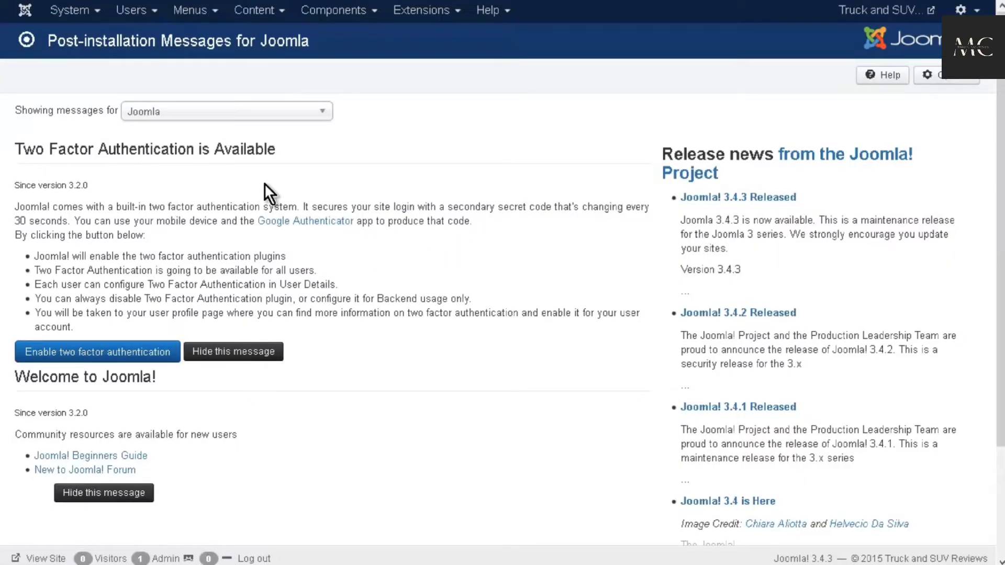
{"action": "scroll", "coordinate": [284, 189], "scroll_direction": "down", "scroll_amount": 2}
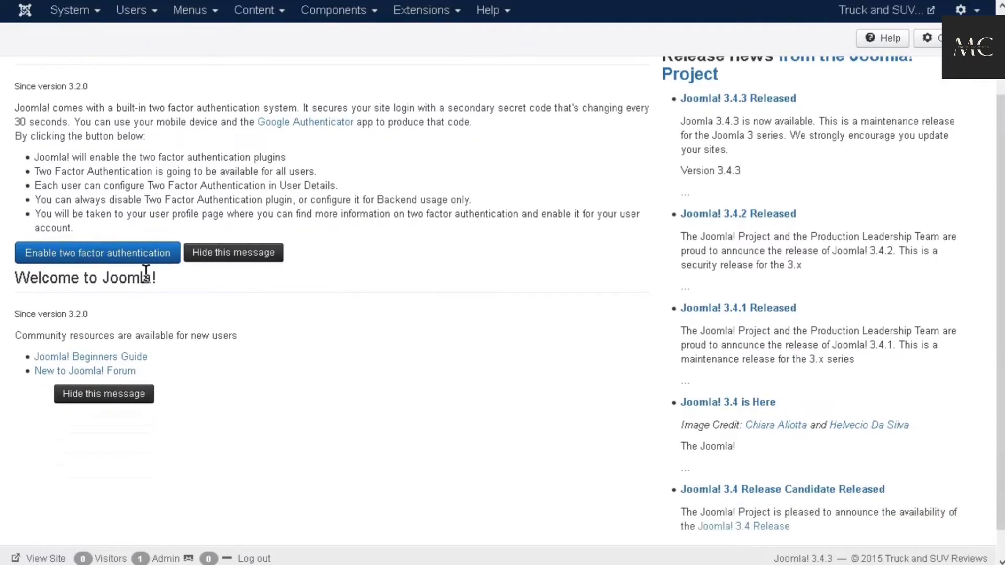
{"action": "left_click", "coordinate": [261, 254]}
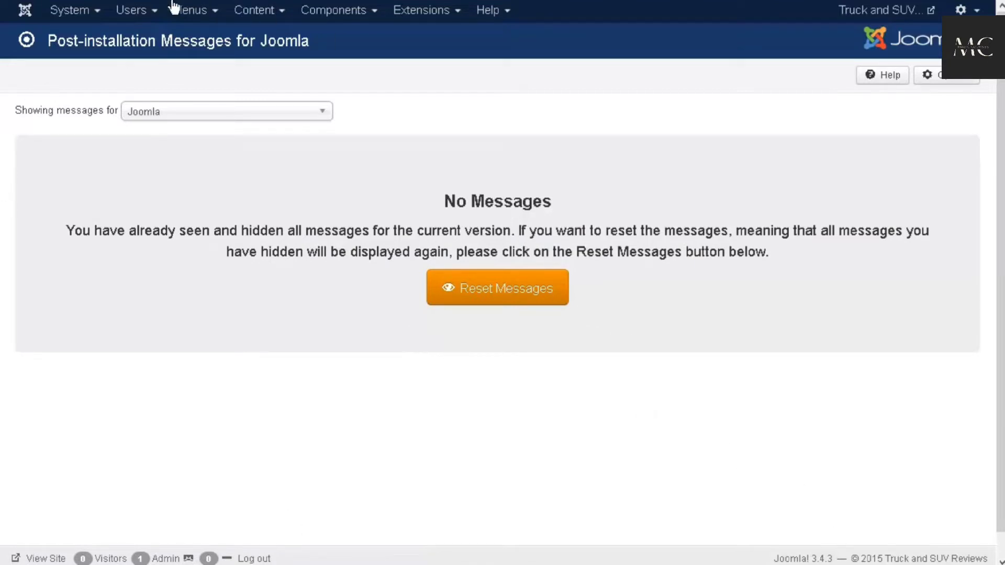
- Return to the Control Panel and open the Global Configuration
{"action": "left_click", "coordinate": [76, 91]}
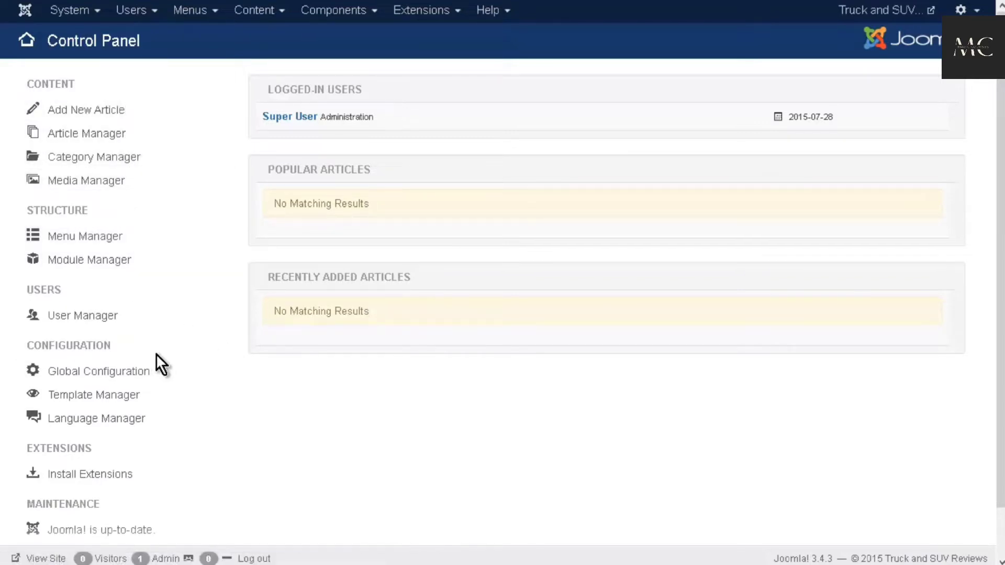
{"action": "scroll", "coordinate": [166, 370], "scroll_direction": "down", "scroll_amount": 2}
{"action": "scroll", "coordinate": [172, 374], "scroll_direction": "up", "scroll_amount": 2}
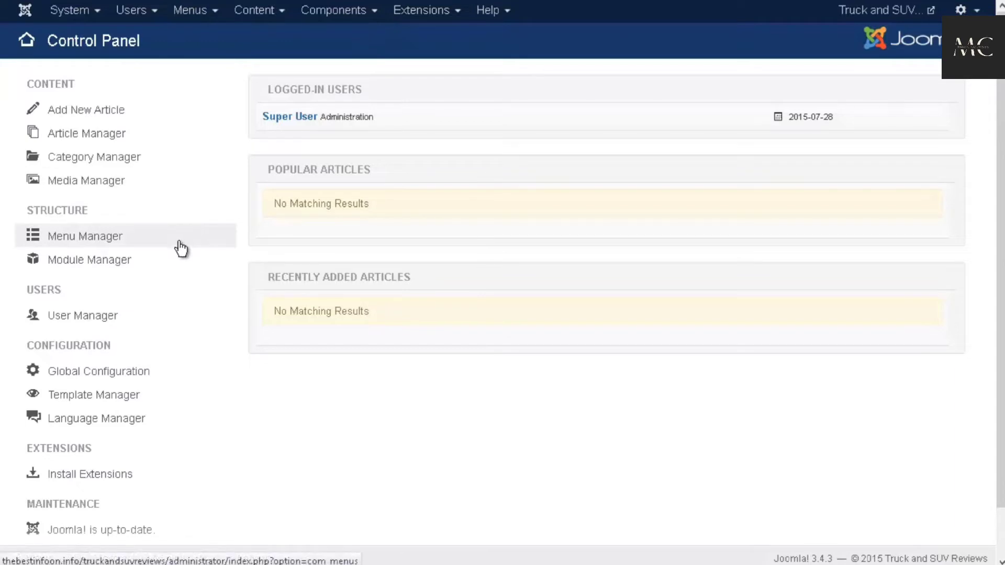
{"action": "left_click", "coordinate": [131, 387]}
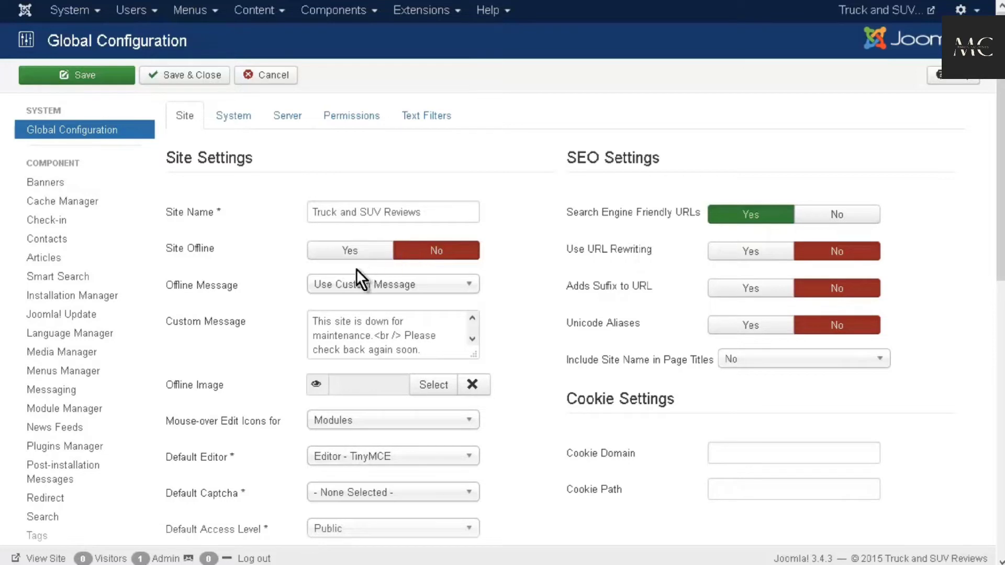
- Review the general site settings, including the options offered for Default Captcha and Default Access Level
{"action": "scroll", "coordinate": [356, 269], "scroll_direction": "down", "scroll_amount": 2}
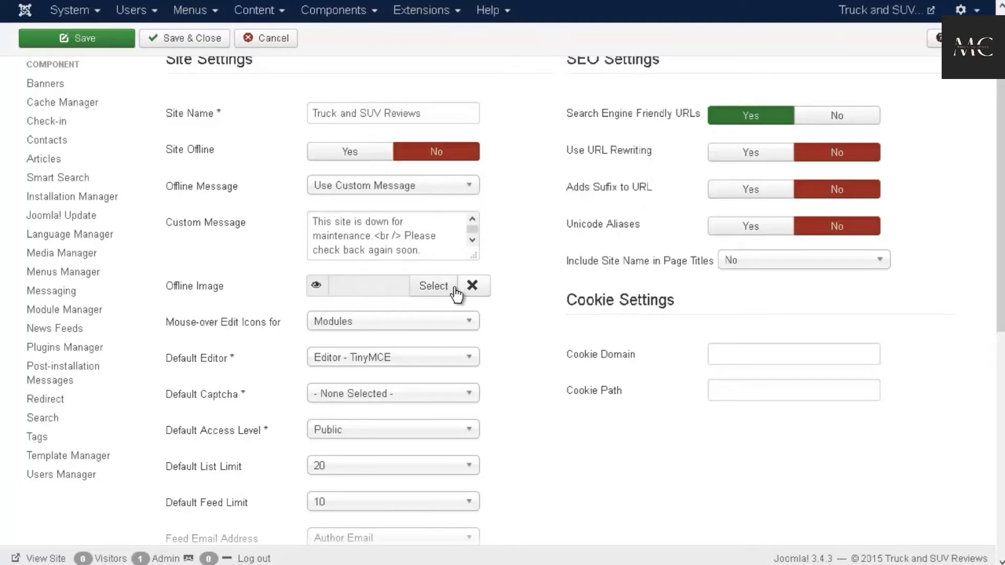
{"action": "scroll", "coordinate": [568, 287], "scroll_direction": "down", "scroll_amount": 2}
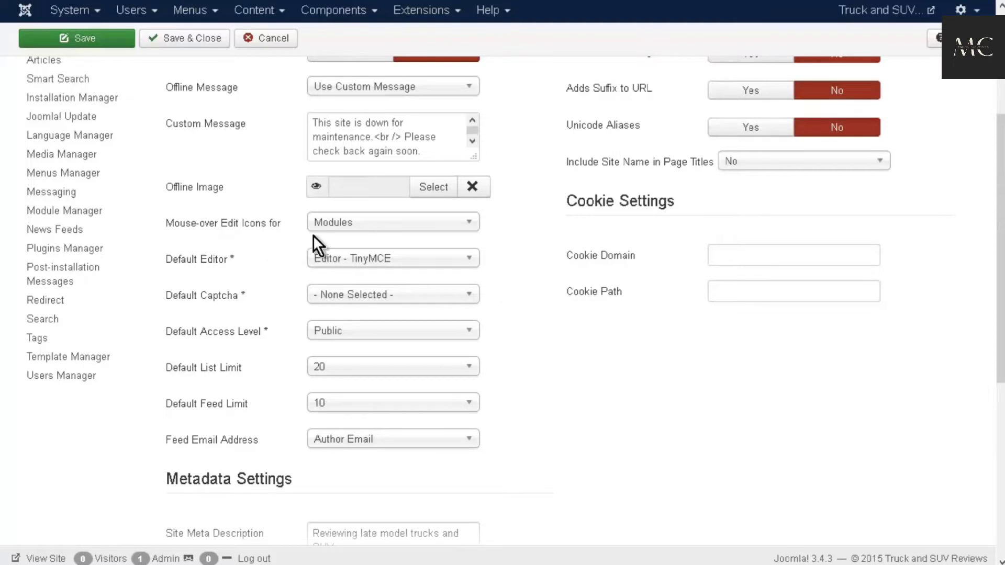
{"action": "mouse_move", "coordinate": [266, 229]}
{"action": "scroll", "coordinate": [513, 278], "scroll_direction": "down", "scroll_amount": 2}
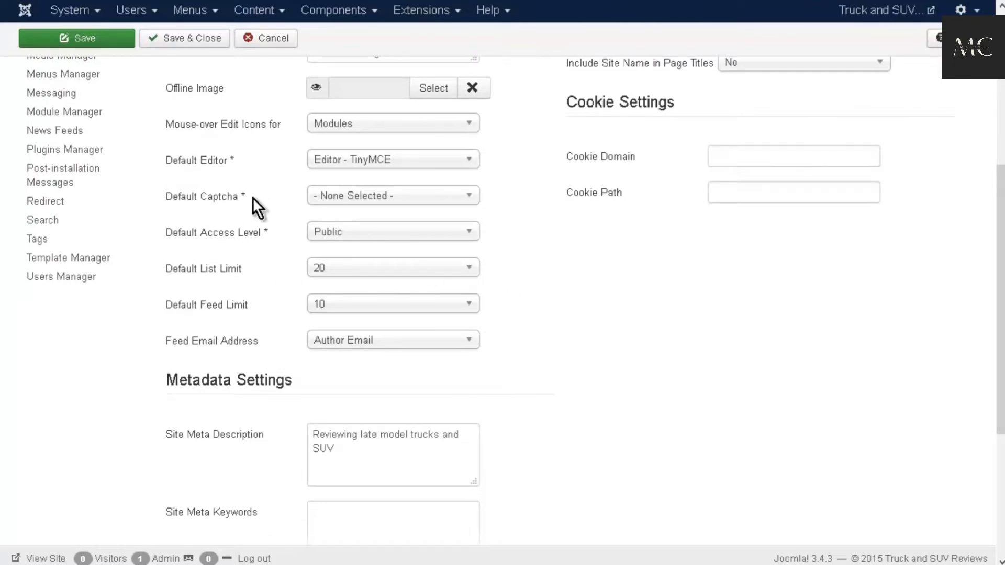
{"action": "left_click", "coordinate": [470, 199]}
{"action": "left_click", "coordinate": [410, 199]}
{"action": "left_click", "coordinate": [370, 242]}
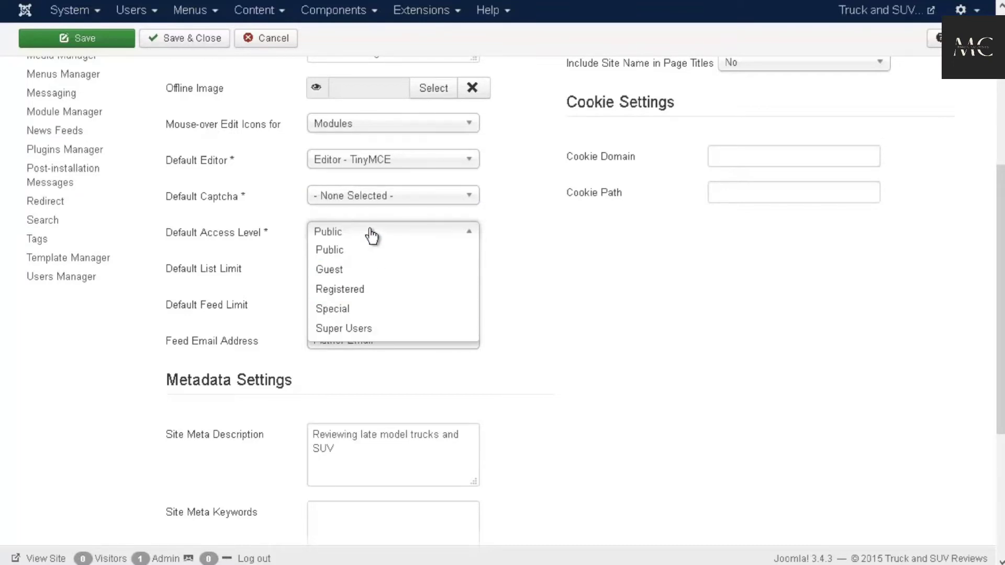
{"action": "left_click", "coordinate": [278, 213]}
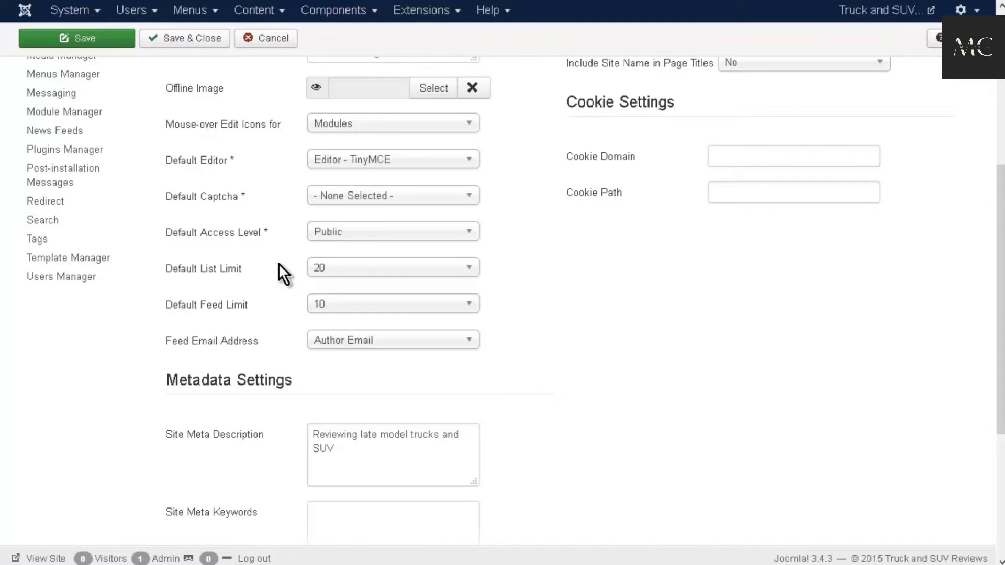
- Set the Site Meta Keywords to "truck reviews, suv reviews" and Show Author Meta Tag to No
{"action": "scroll", "coordinate": [278, 263], "scroll_direction": "down", "scroll_amount": 2}
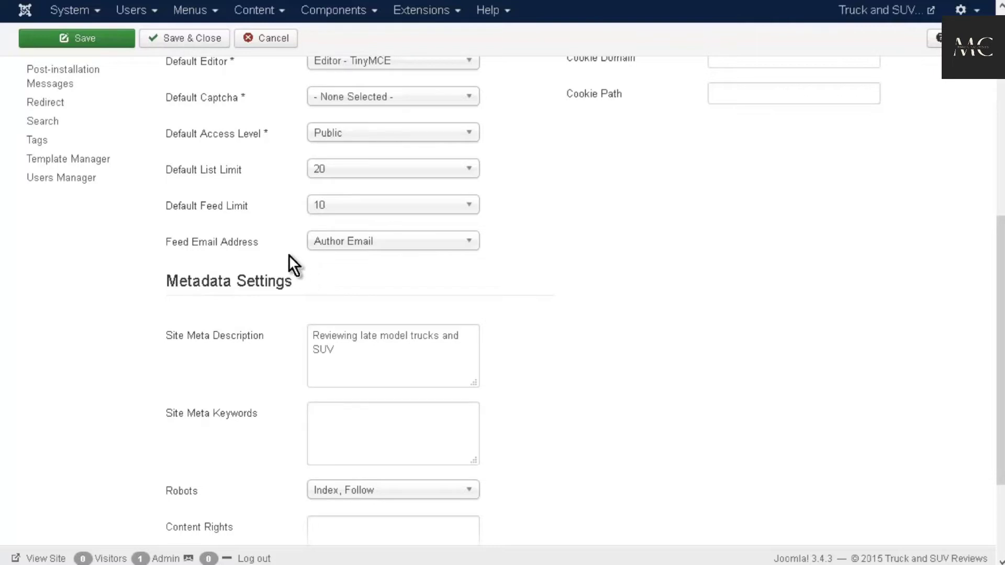
{"action": "scroll", "coordinate": [287, 267], "scroll_direction": "down", "scroll_amount": 3}
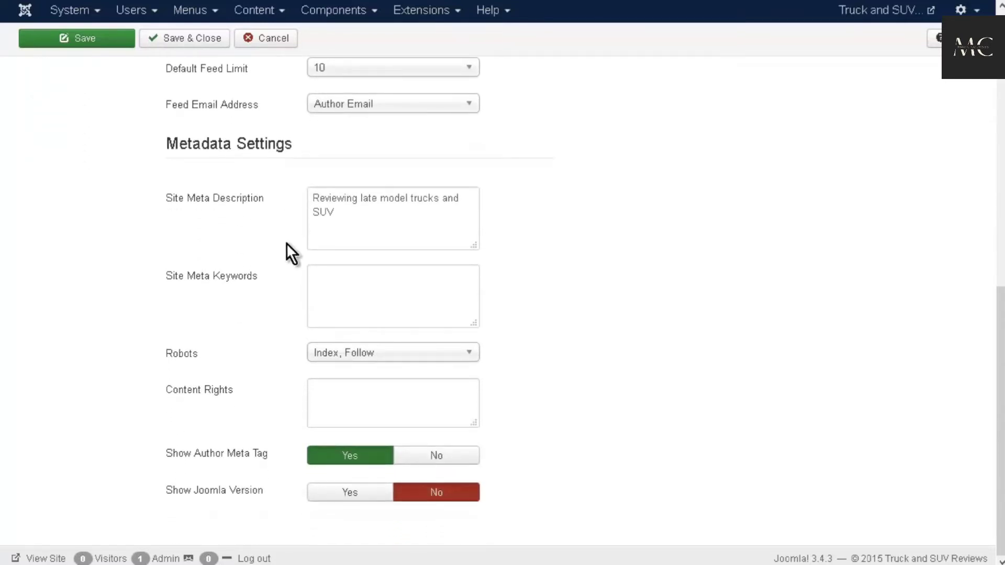
{"action": "left_click", "coordinate": [329, 278]}
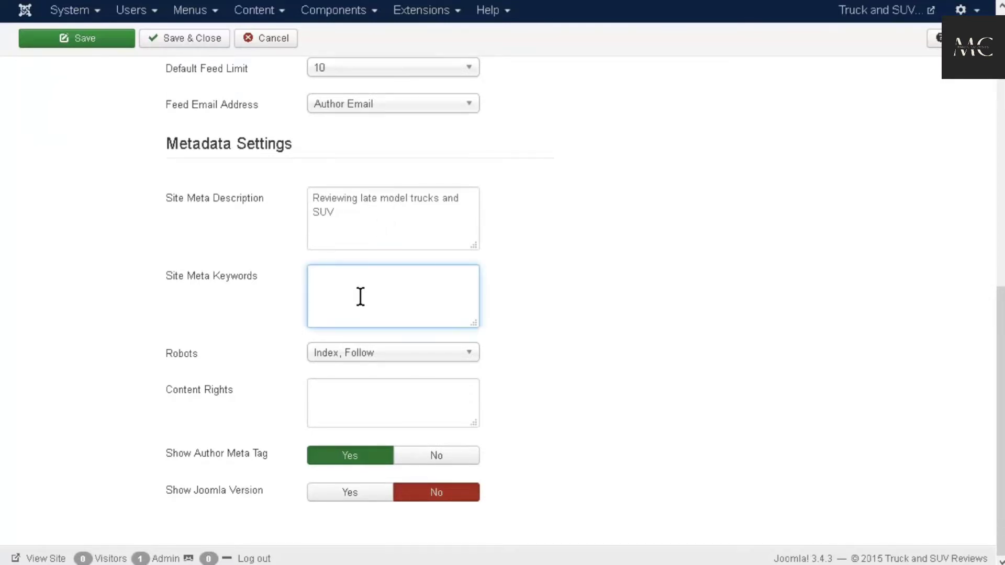
{"action": "type", "text": "truck reviews, suv reviews"}
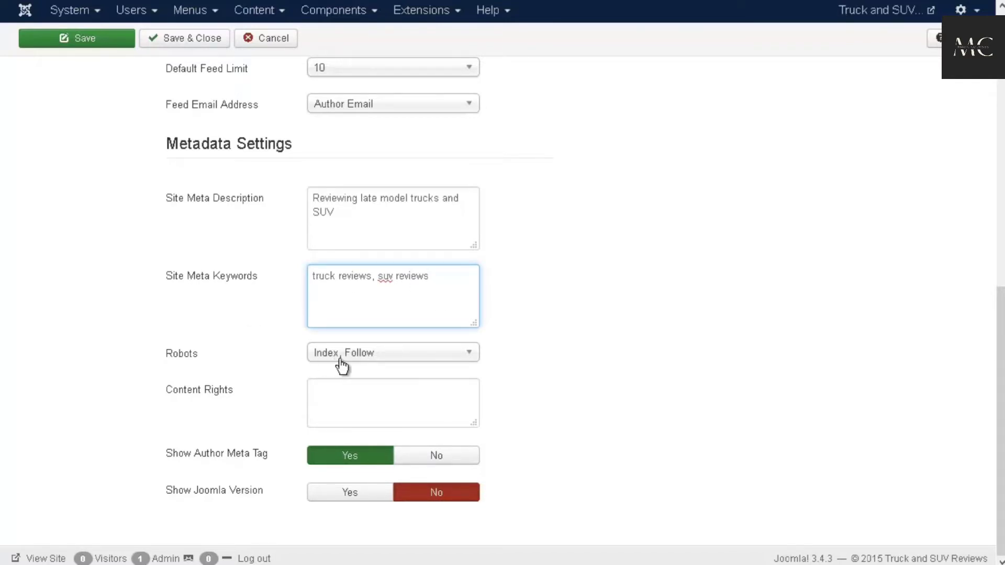
{"action": "left_click", "coordinate": [471, 354]}
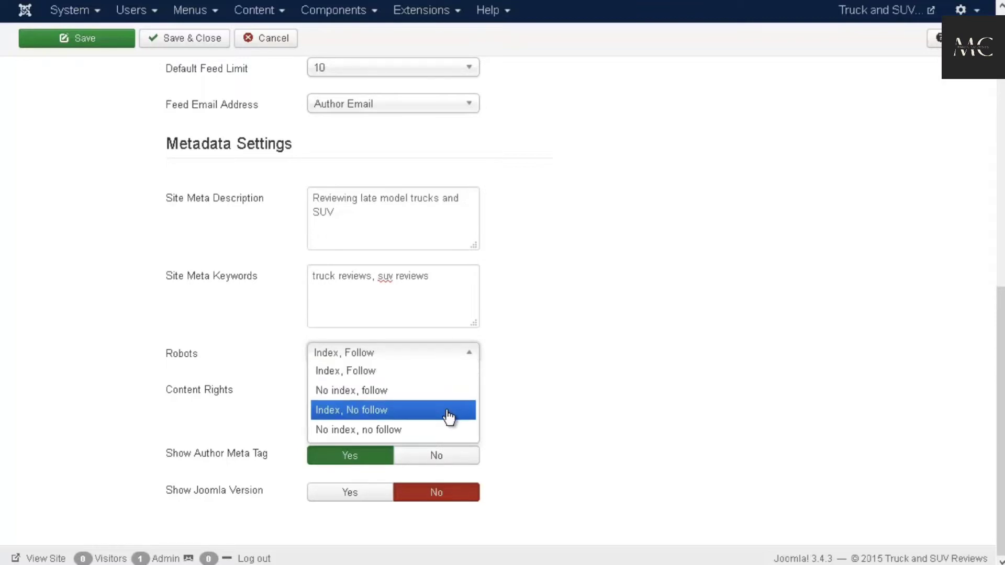
{"action": "left_click", "coordinate": [545, 320]}
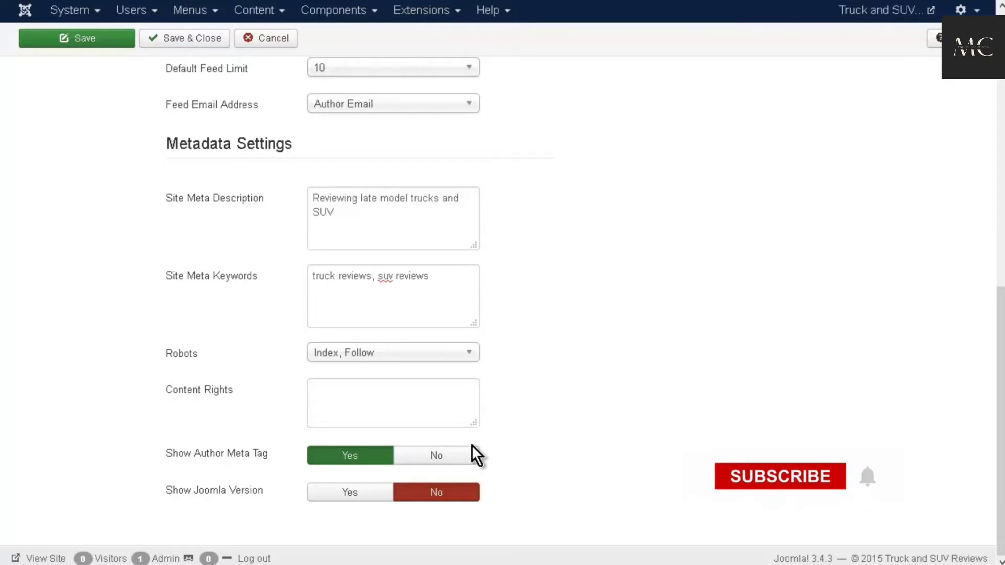
{"action": "left_click", "coordinate": [440, 458]}
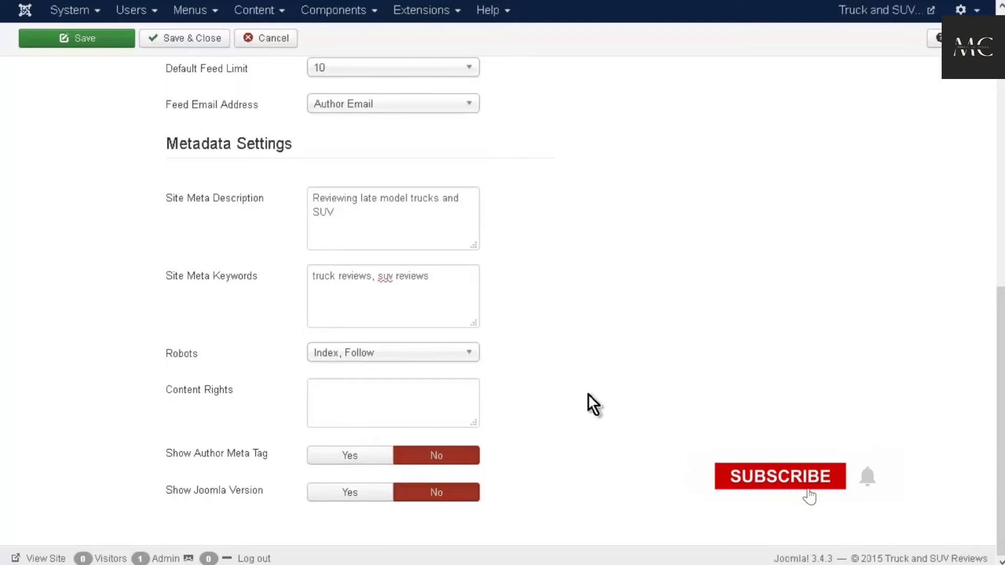
- Review the System settings for debugging, cache and session, and the Server settings for database, FTP, proxy and mail
{"action": "scroll", "coordinate": [588, 394], "scroll_direction": "up", "scroll_amount": 10}
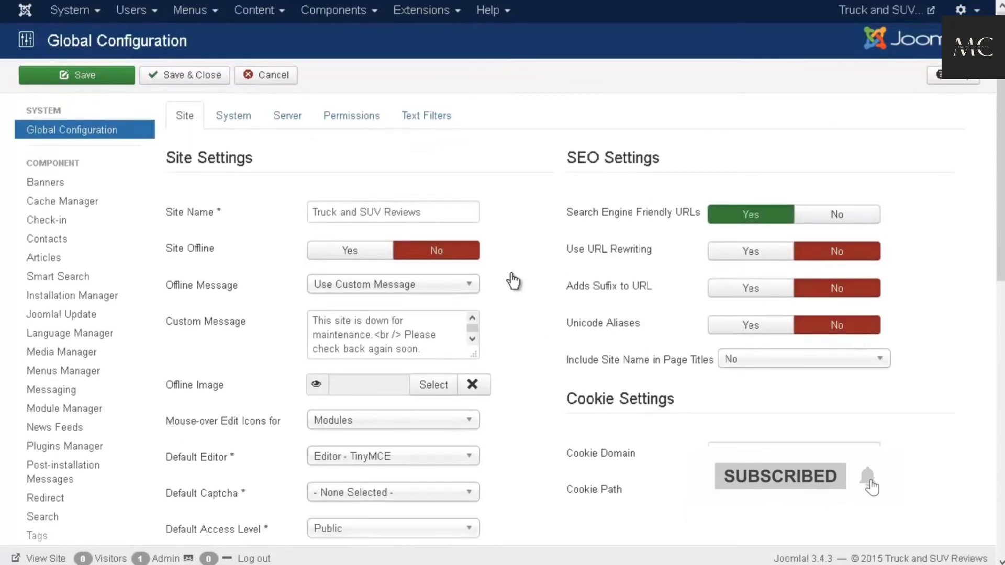
{"action": "left_click", "coordinate": [230, 119]}
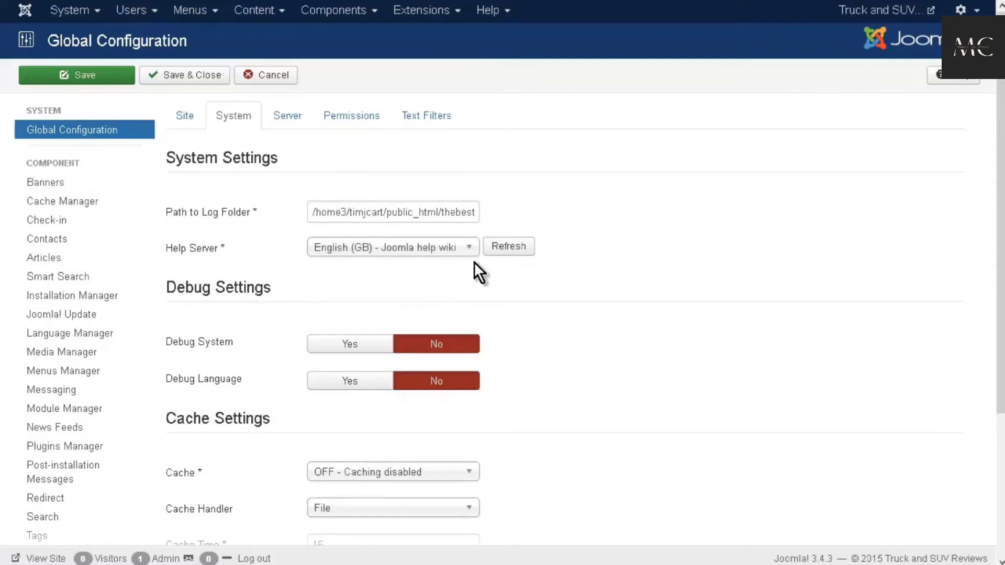
{"action": "scroll", "coordinate": [474, 262], "scroll_direction": "down", "scroll_amount": 4}
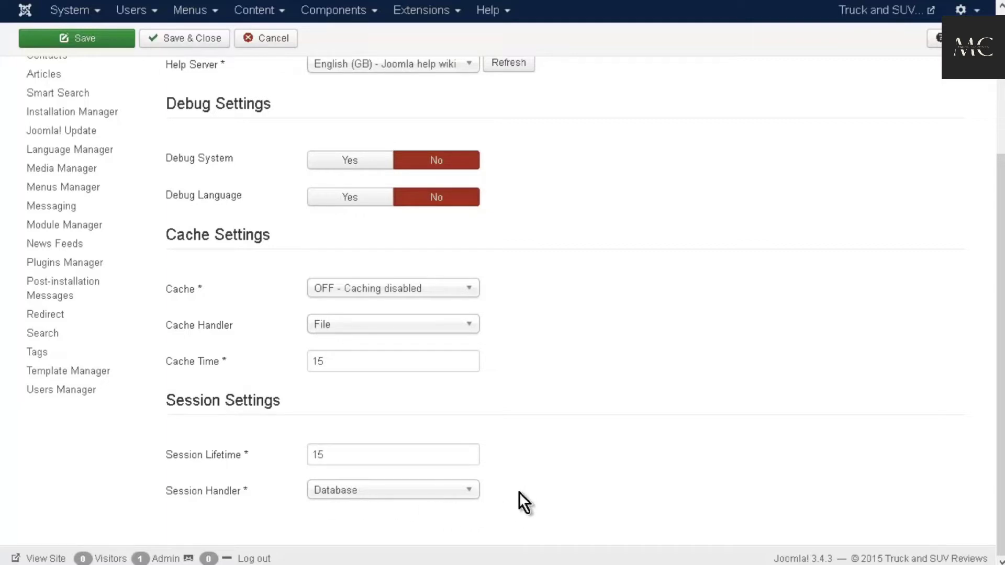
{"action": "scroll", "coordinate": [519, 493], "scroll_direction": "up", "scroll_amount": 5}
{"action": "left_click", "coordinate": [286, 117]}
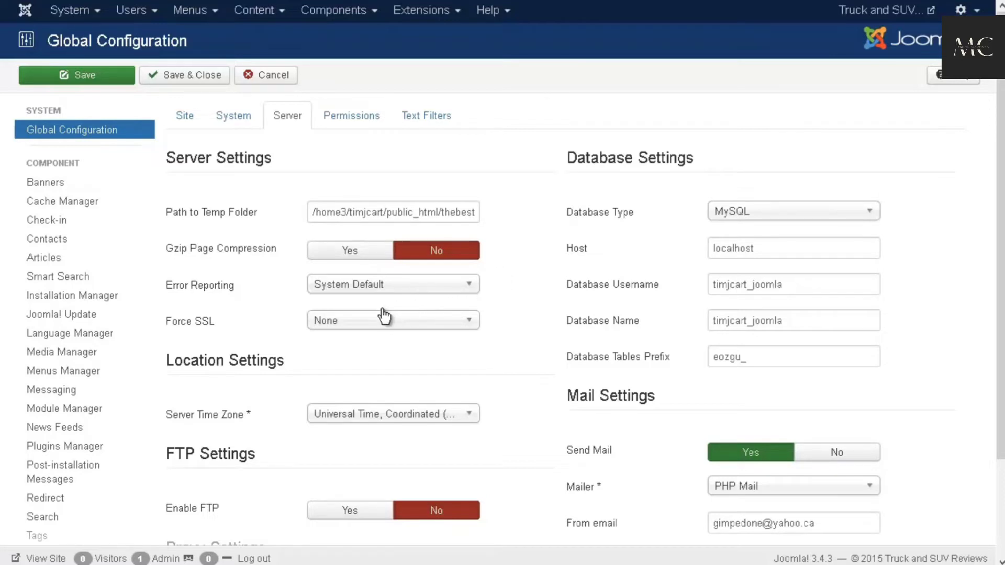
{"action": "scroll", "coordinate": [384, 316], "scroll_direction": "down", "scroll_amount": 2}
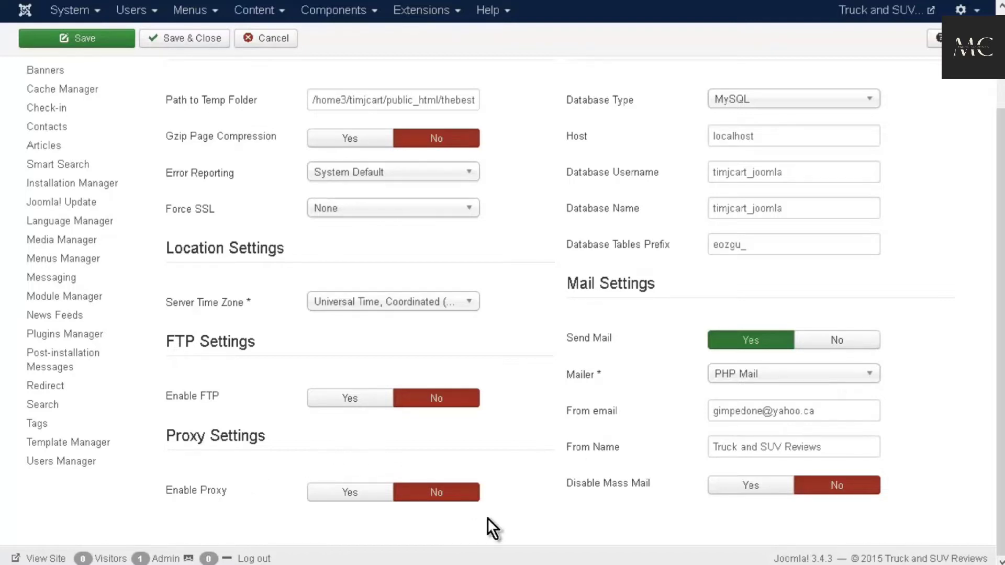
{"action": "scroll", "coordinate": [528, 410], "scroll_direction": "up", "scroll_amount": 3}
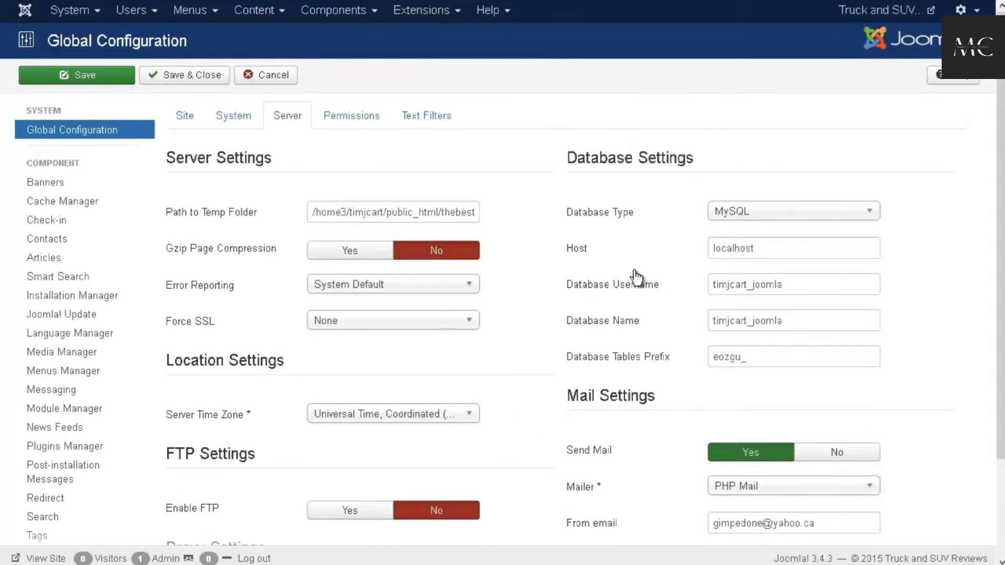
- Examine the global permission settings for the Public, Guest, Manager and Administrator user groups
{"action": "left_click", "coordinate": [350, 116]}
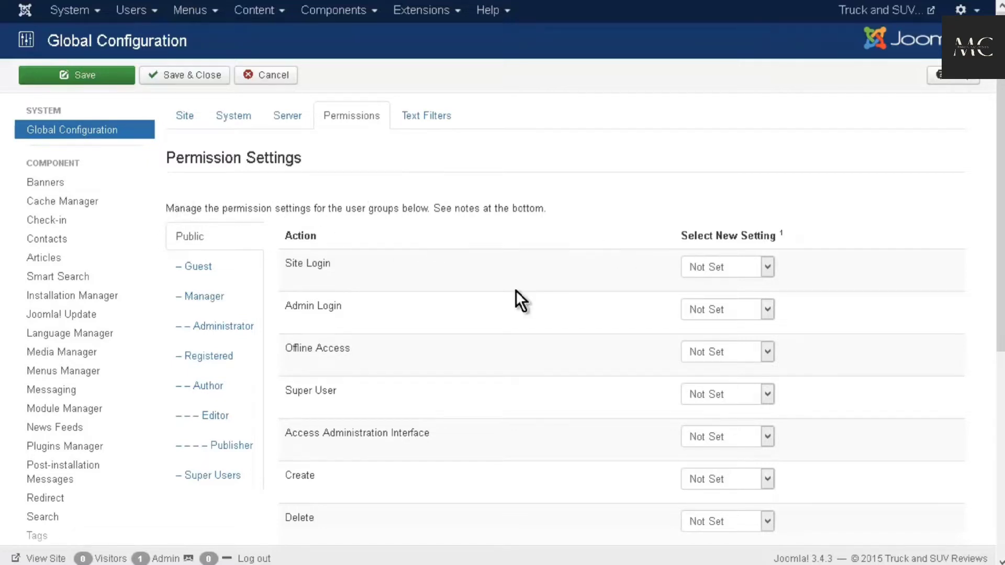
{"action": "scroll", "coordinate": [576, 384], "scroll_direction": "down", "scroll_amount": 6}
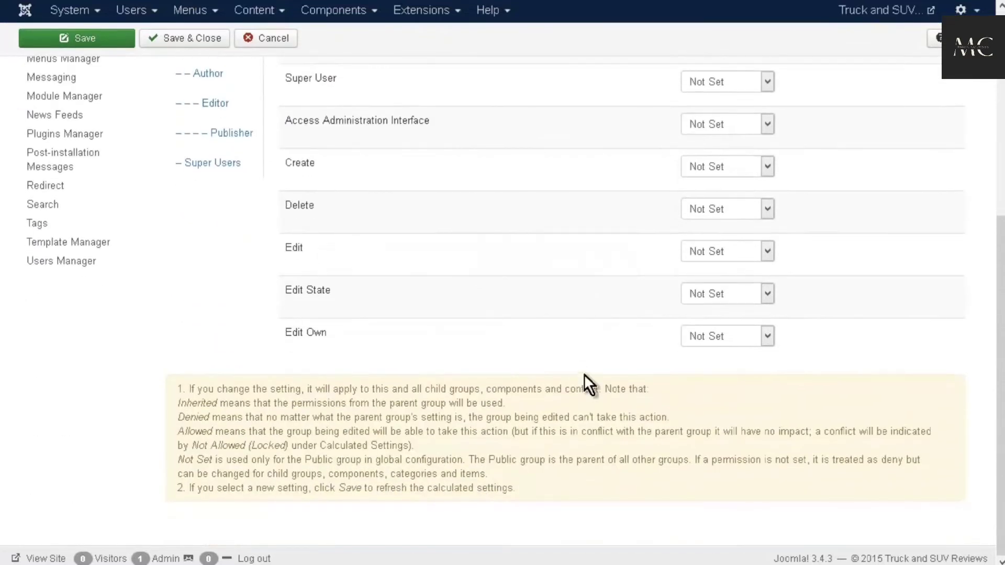
{"action": "scroll", "coordinate": [523, 403], "scroll_direction": "up", "scroll_amount": 6}
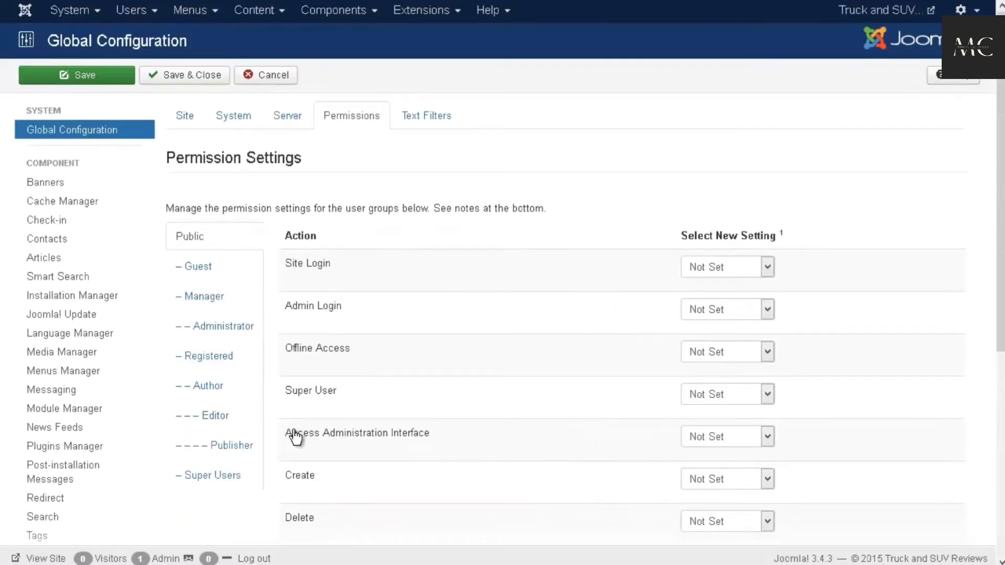
{"action": "left_click", "coordinate": [202, 270]}
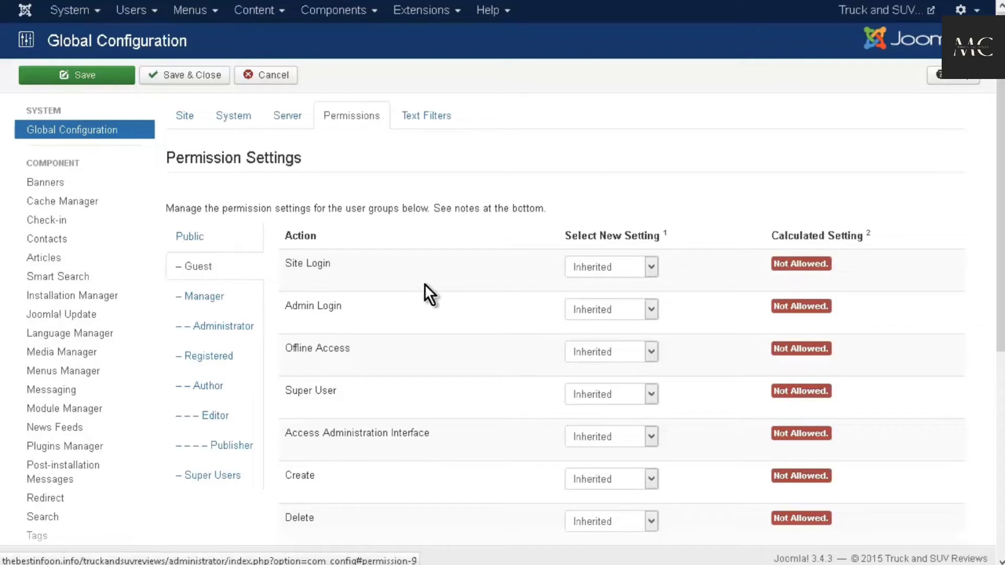
{"action": "scroll", "coordinate": [474, 283], "scroll_direction": "down", "scroll_amount": 1}
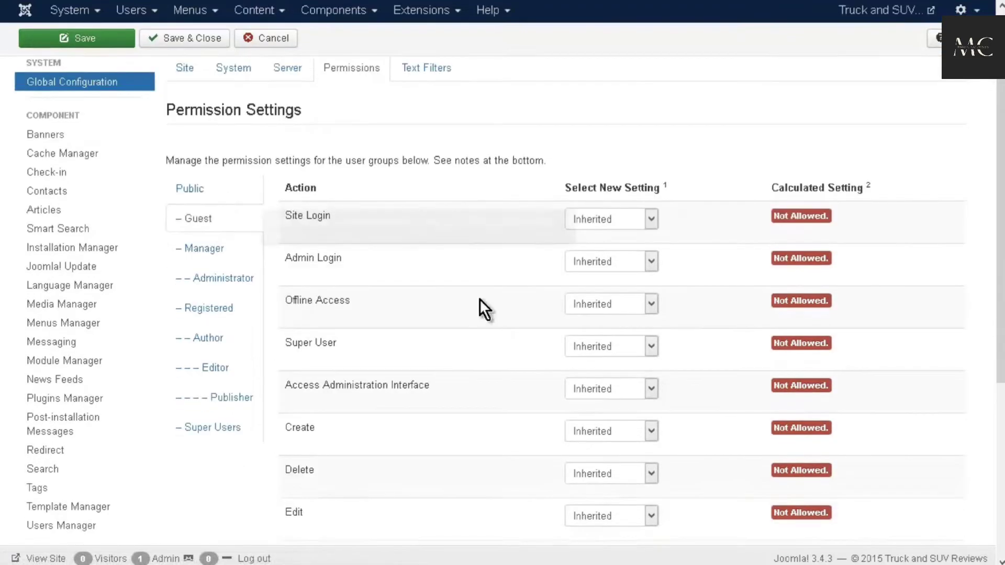
{"action": "scroll", "coordinate": [479, 316], "scroll_direction": "down", "scroll_amount": 5}
{"action": "scroll", "coordinate": [479, 316], "scroll_direction": "up", "scroll_amount": 6}
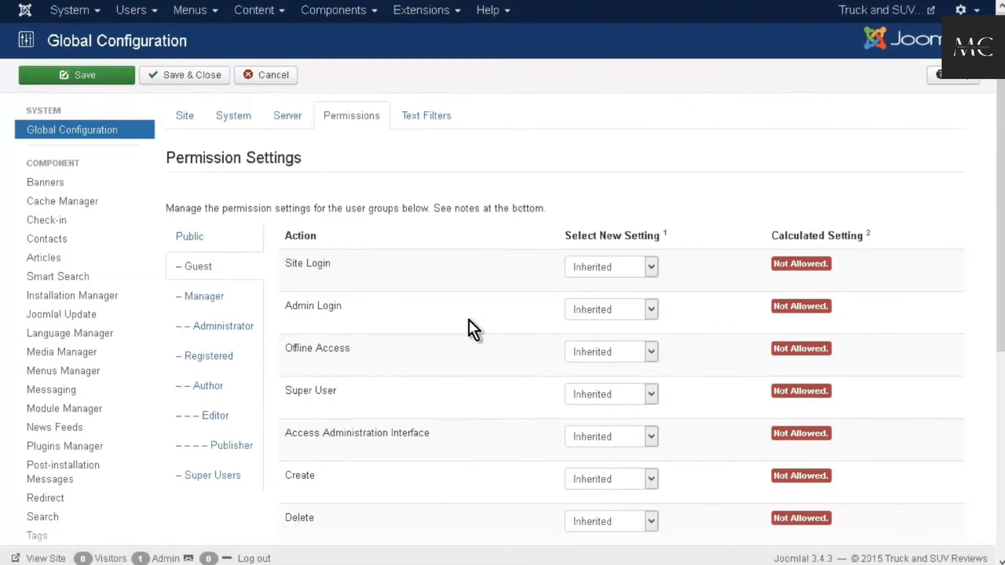
{"action": "left_click", "coordinate": [212, 297]}
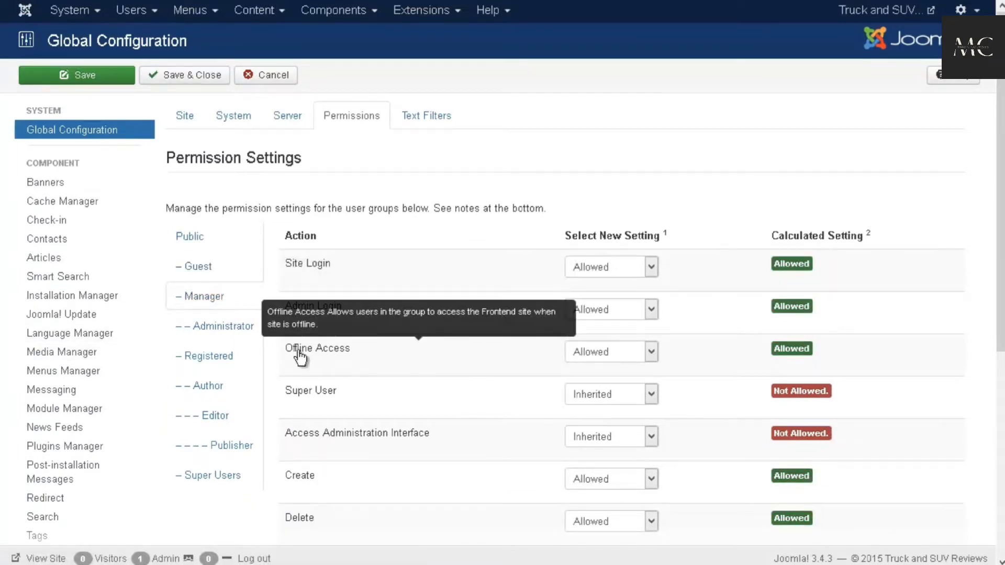
{"action": "left_click", "coordinate": [223, 330]}
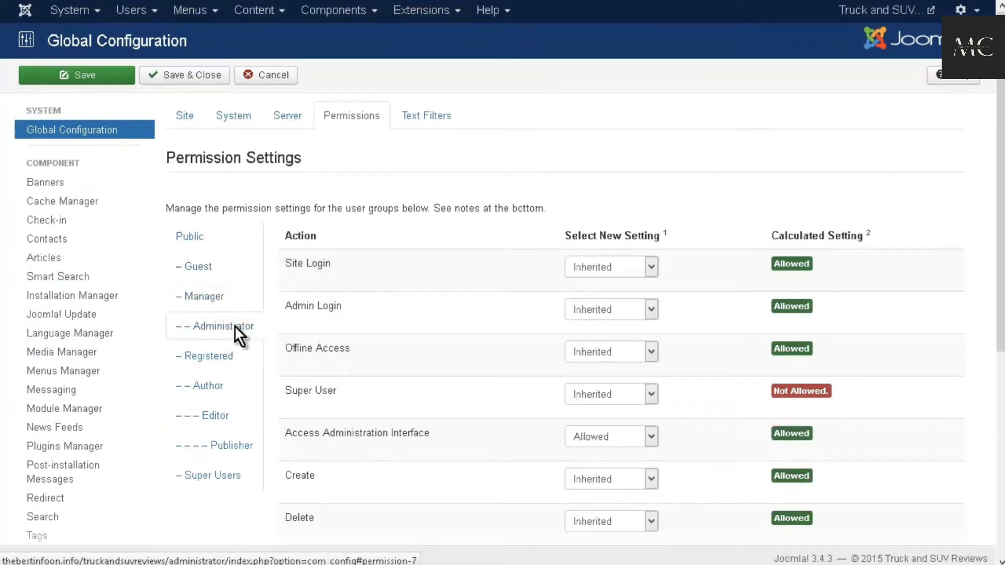
{"action": "scroll", "coordinate": [511, 328], "scroll_direction": "down", "scroll_amount": 5}
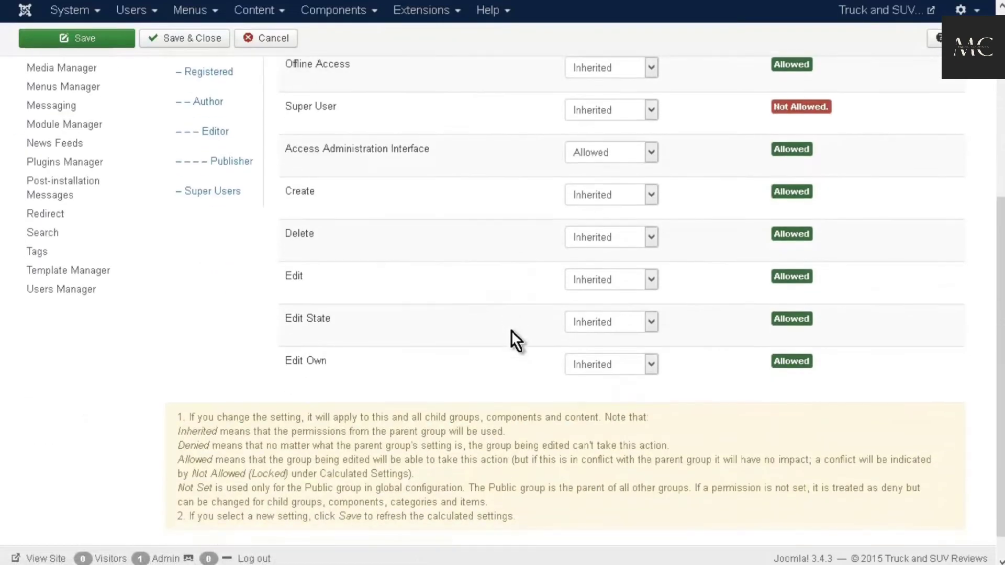
{"action": "scroll", "coordinate": [519, 332], "scroll_direction": "up", "scroll_amount": 5}
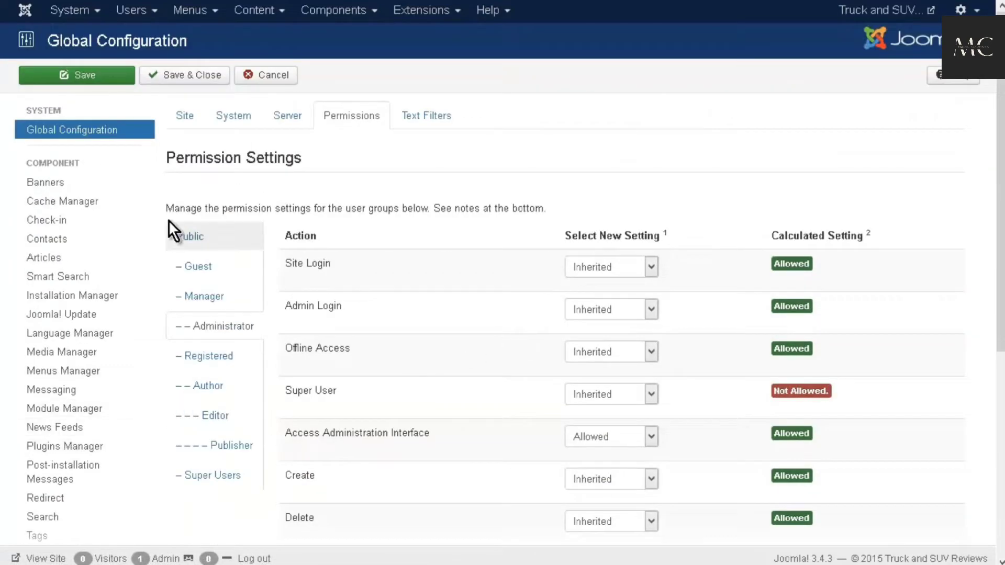
- Review the Public group's permissions and the Text Filter settings for all groups, and save and close the Global Configuration
{"action": "left_click", "coordinate": [192, 242]}
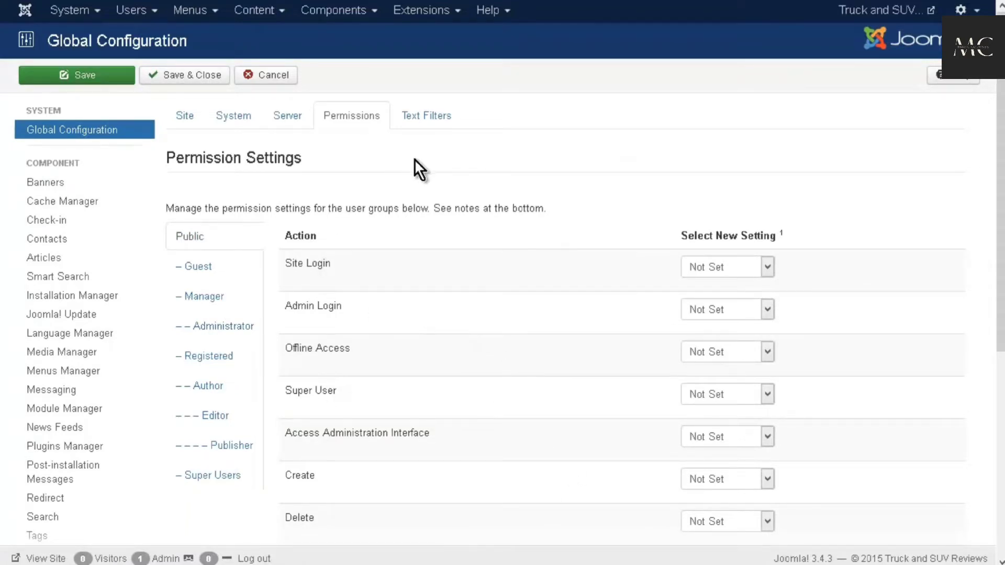
{"action": "left_click", "coordinate": [435, 116]}
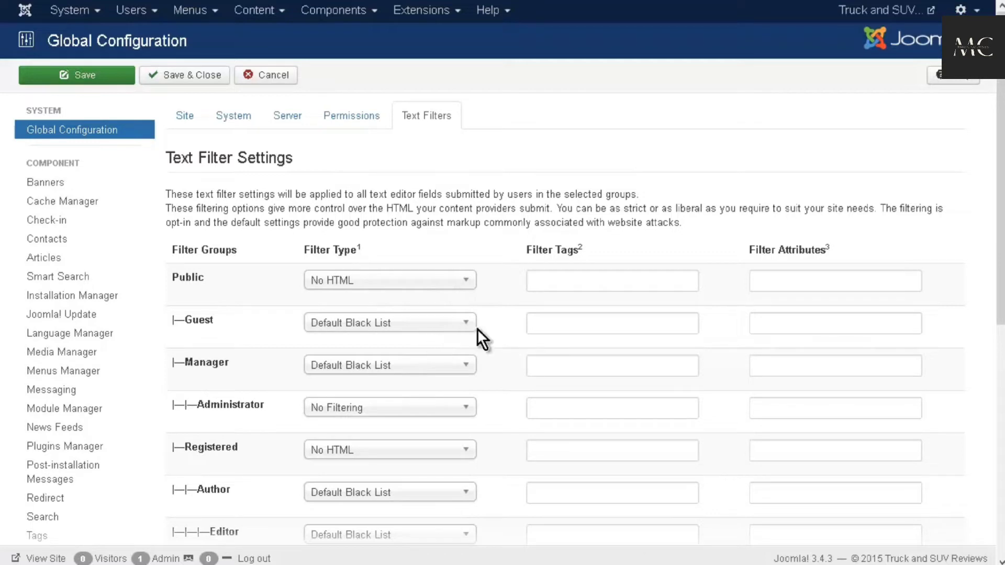
{"action": "scroll", "coordinate": [290, 267], "scroll_direction": "down", "scroll_amount": 6}
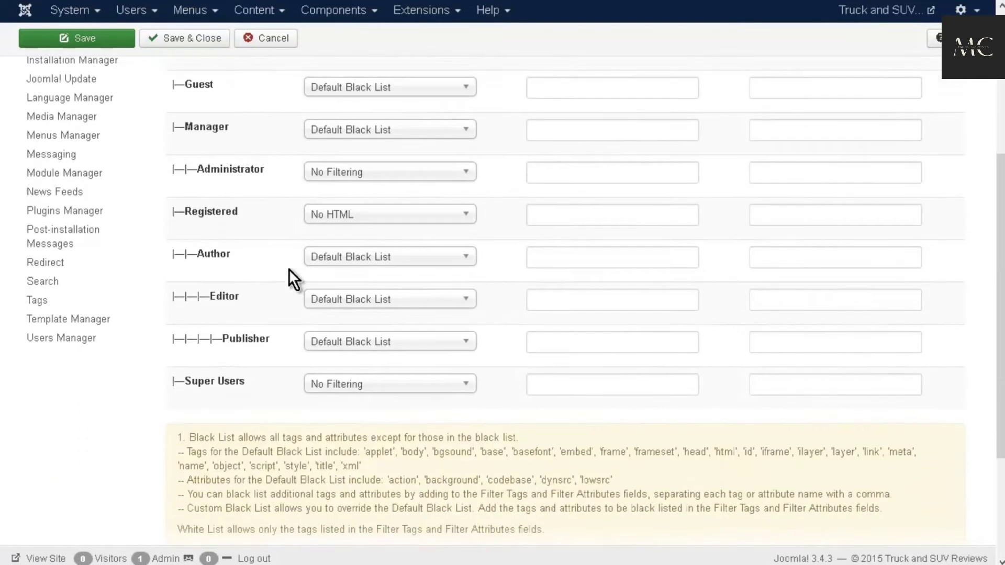
{"action": "scroll", "coordinate": [282, 266], "scroll_direction": "down", "scroll_amount": 3}
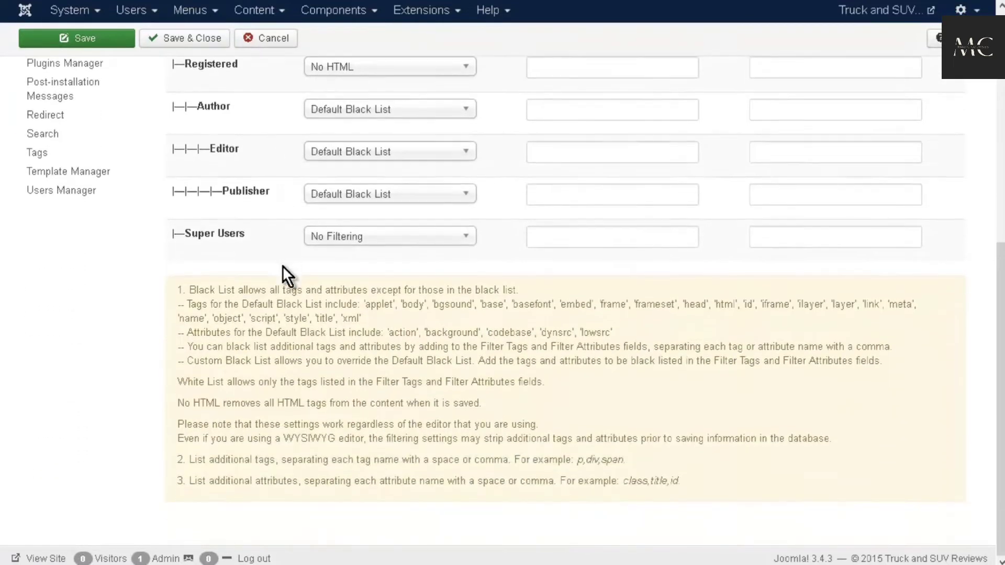
{"action": "scroll", "coordinate": [276, 261], "scroll_direction": "up", "scroll_amount": 8}
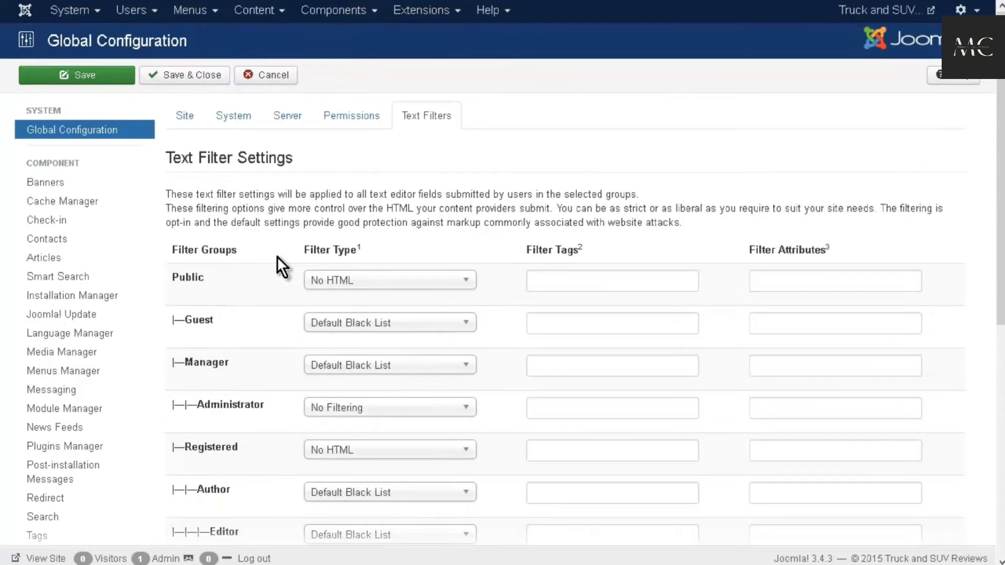
{"action": "left_click", "coordinate": [178, 79]}
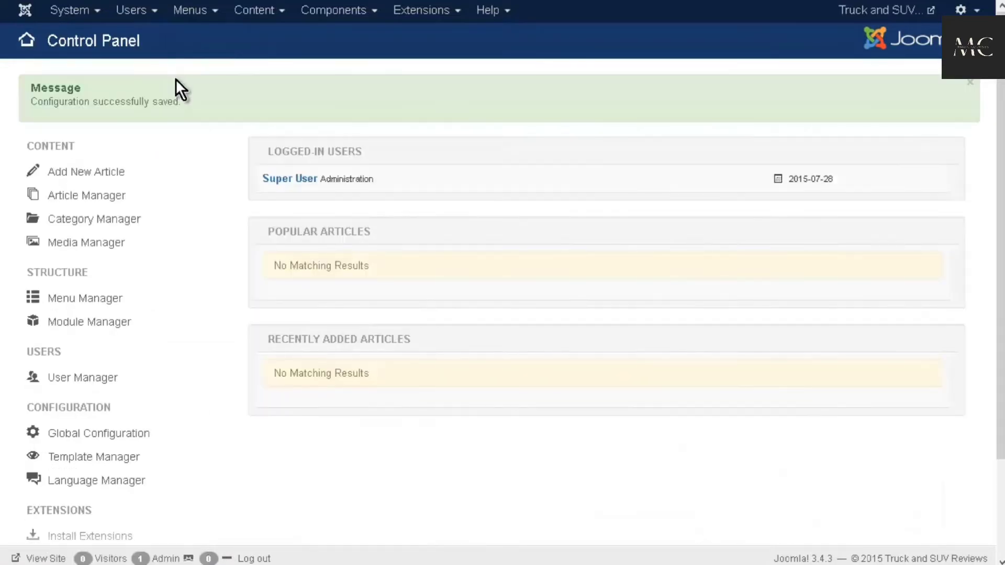
- Enable Preview Module Positions in the Template Manager options
{"action": "scroll", "coordinate": [175, 86], "scroll_direction": "down", "scroll_amount": 2}
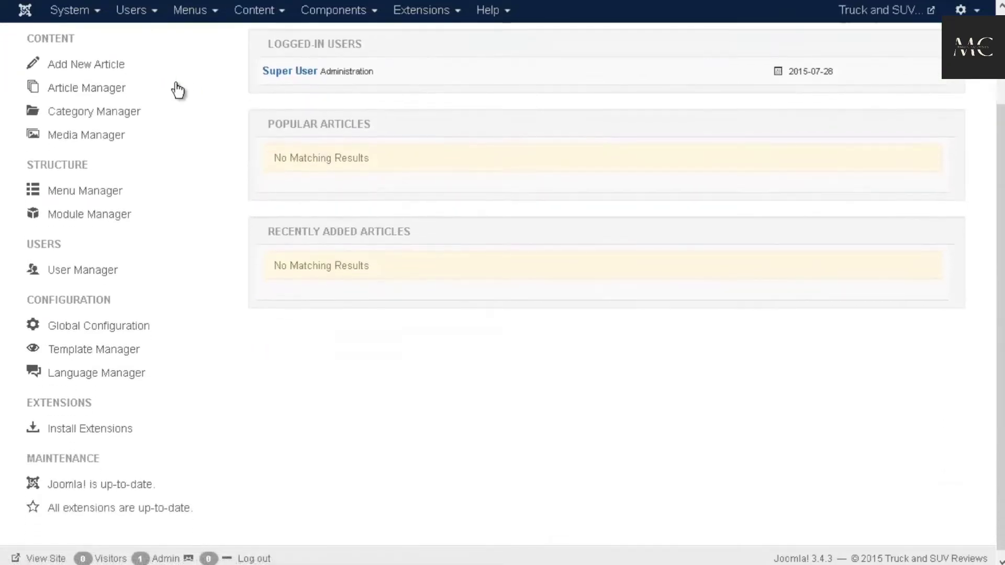
{"action": "left_click", "coordinate": [94, 345]}
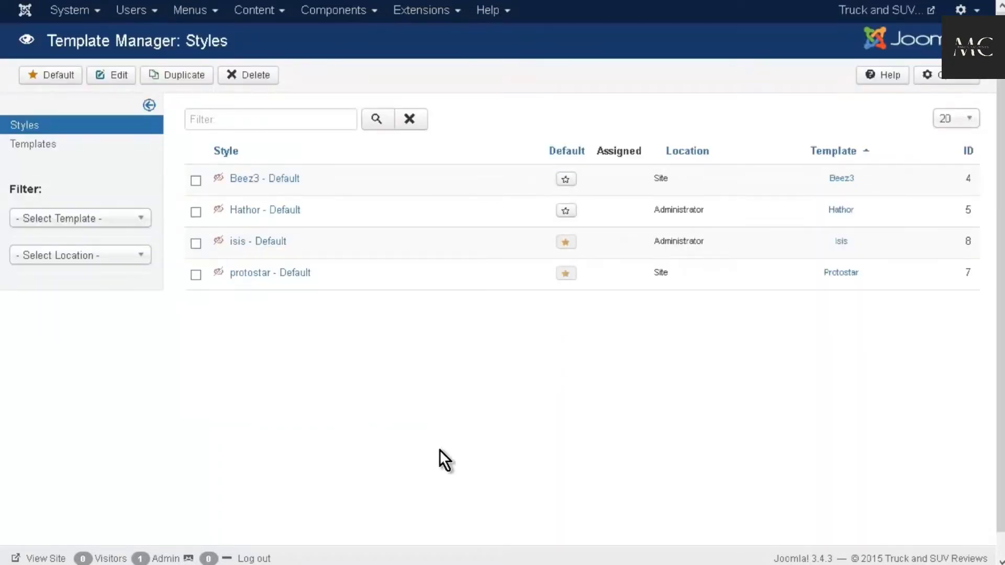
{"action": "left_click", "coordinate": [957, 84]}
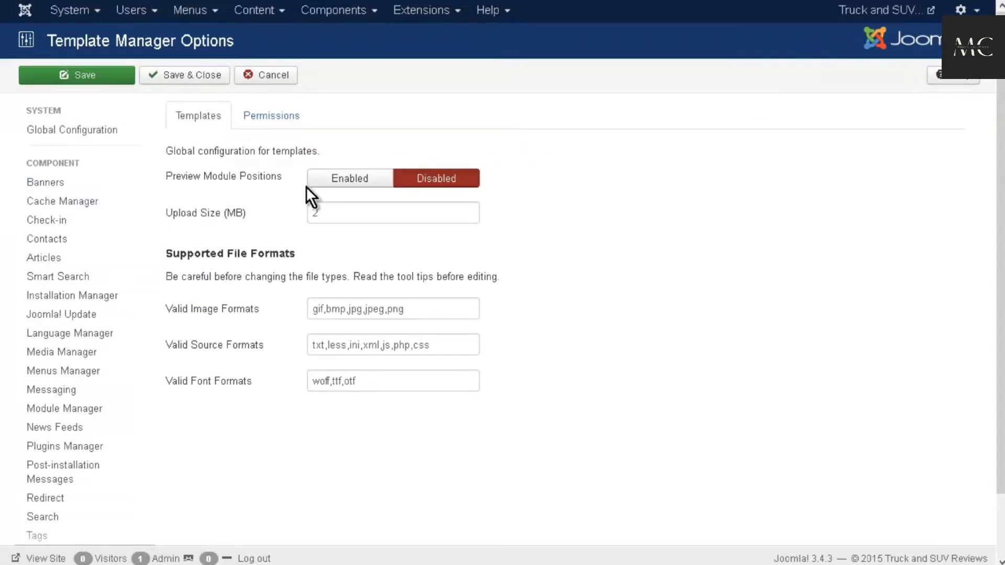
{"action": "left_click", "coordinate": [330, 184]}
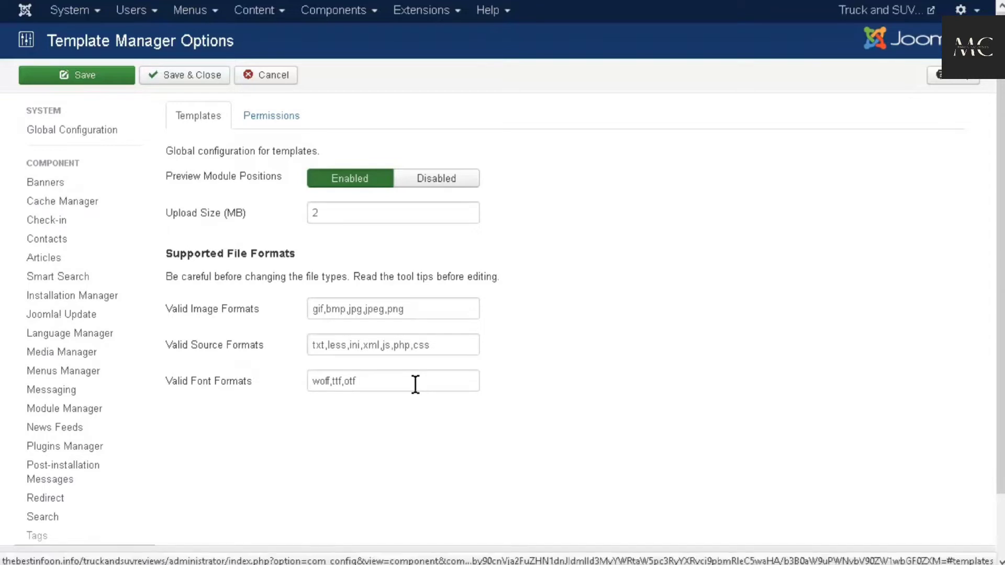
- Review the template permissions for the Public, Guest, Manager and Administrator groups, and save and close the Template Manager options
{"action": "left_click", "coordinate": [271, 119]}
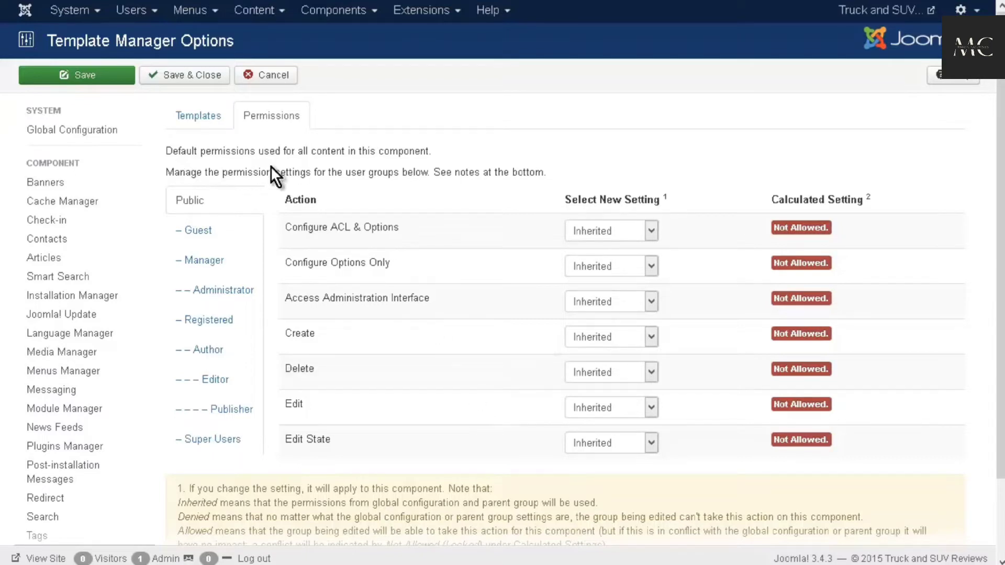
{"action": "left_click", "coordinate": [200, 232]}
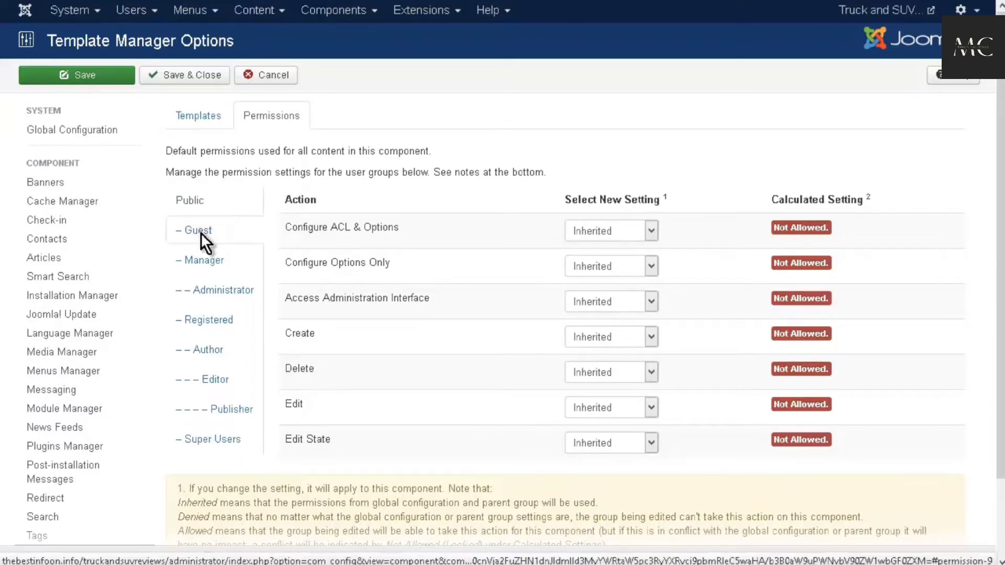
{"action": "left_click", "coordinate": [209, 266]}
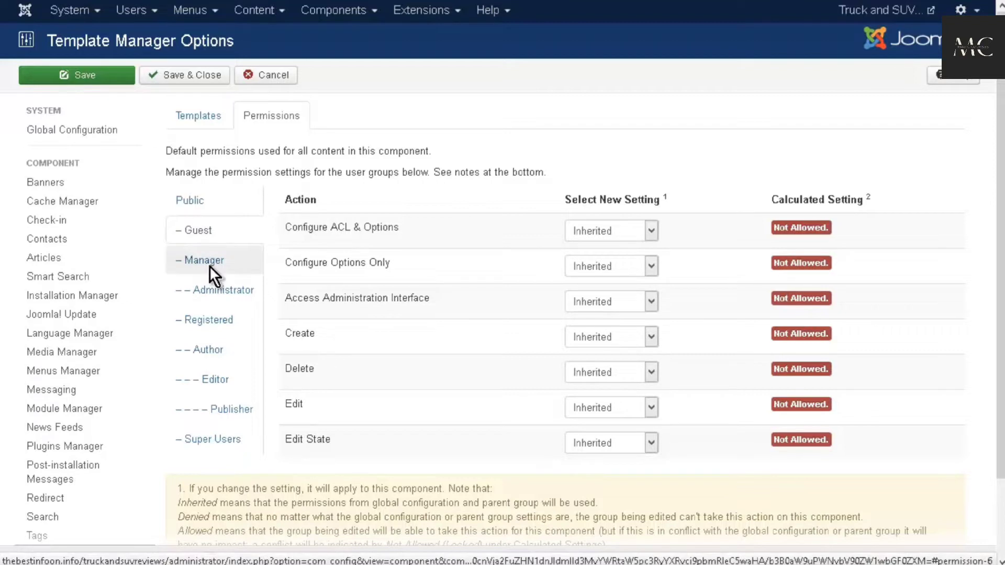
{"action": "left_click", "coordinate": [217, 292]}
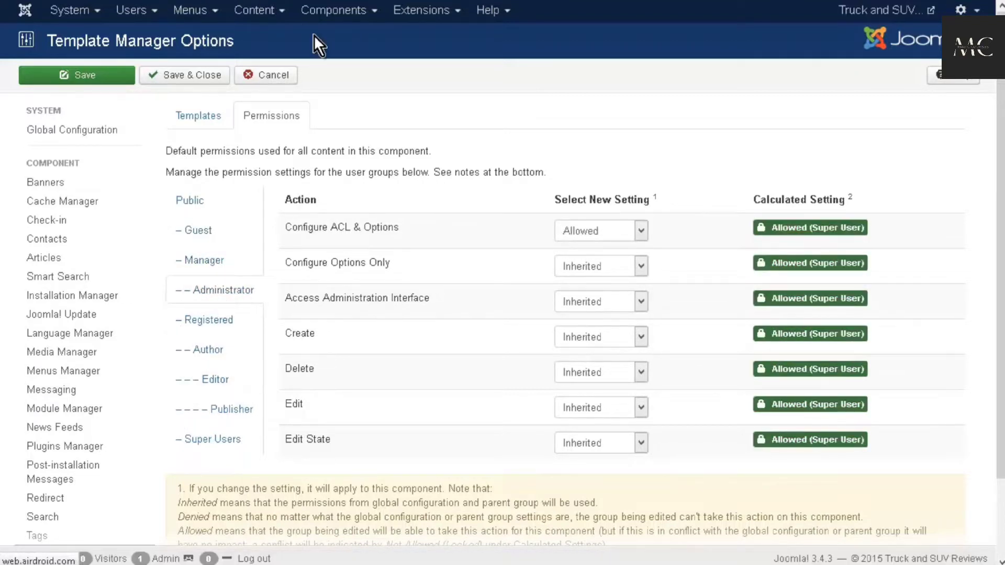
{"action": "left_click", "coordinate": [199, 79]}
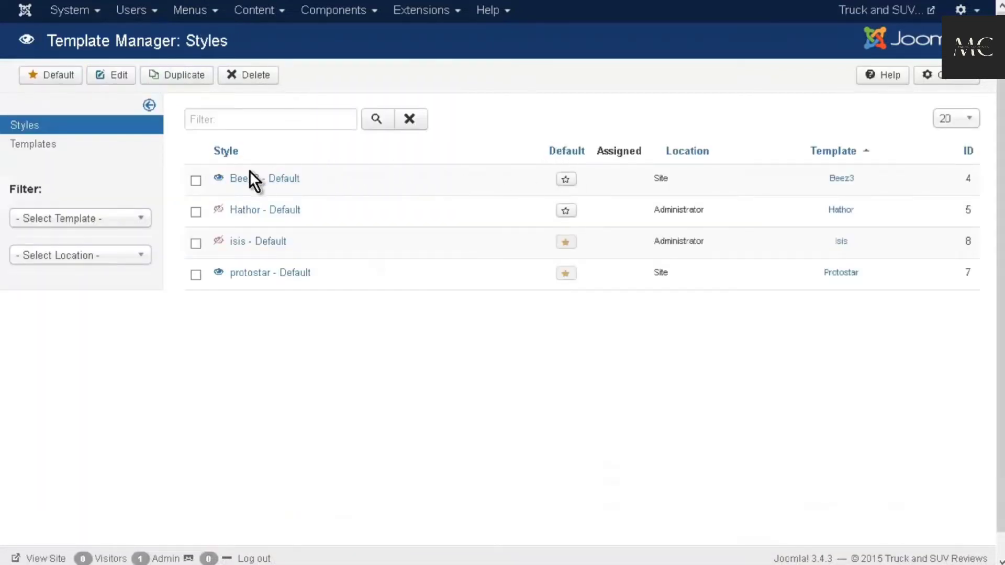
- Preview the module positions of the Beez3 and protostar styles, and make Beez3 the default site style
{"action": "left_click", "coordinate": [220, 178]}
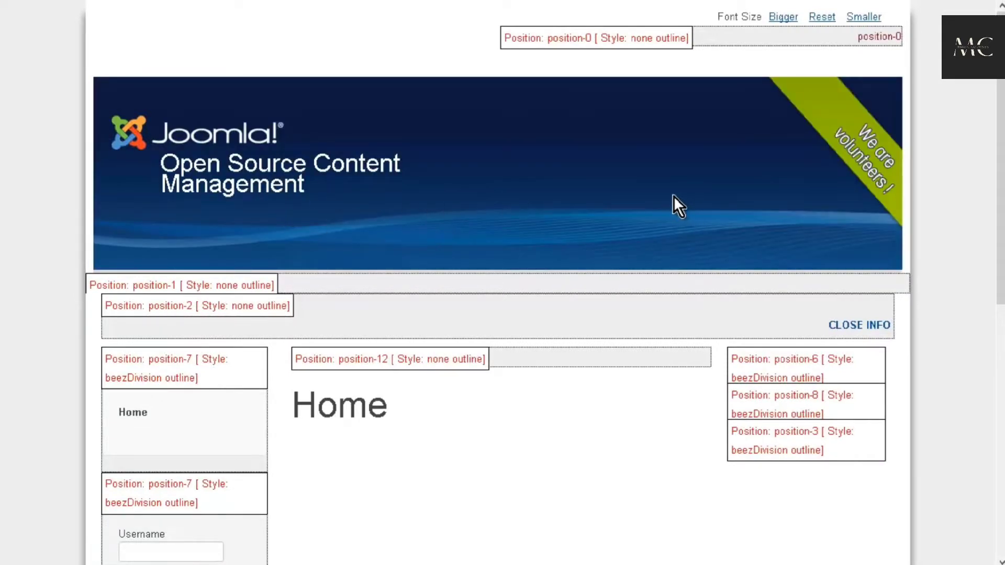
{"action": "scroll", "coordinate": [633, 194], "scroll_direction": "down", "scroll_amount": 9}
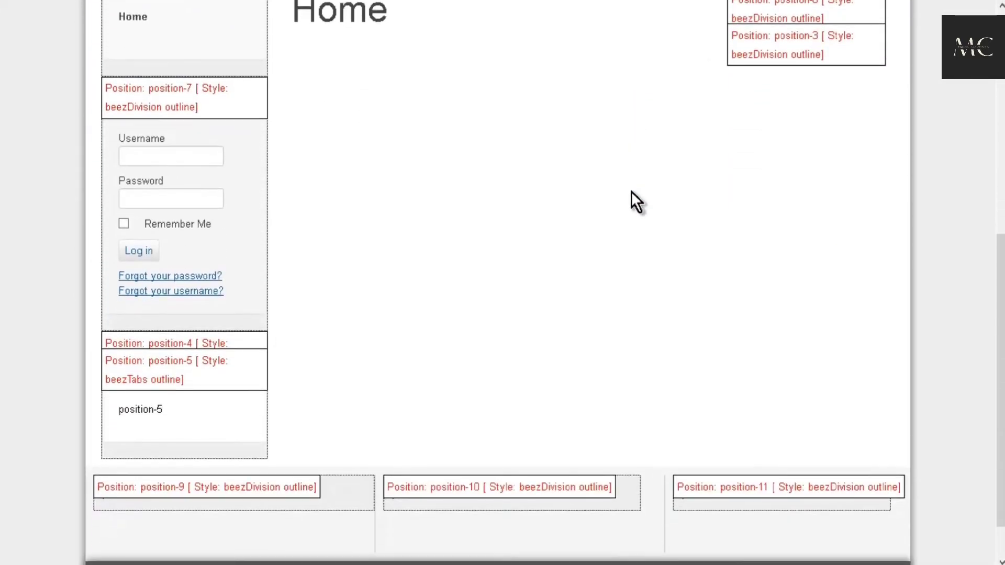
{"action": "scroll", "coordinate": [445, 286], "scroll_direction": "up", "scroll_amount": 10}
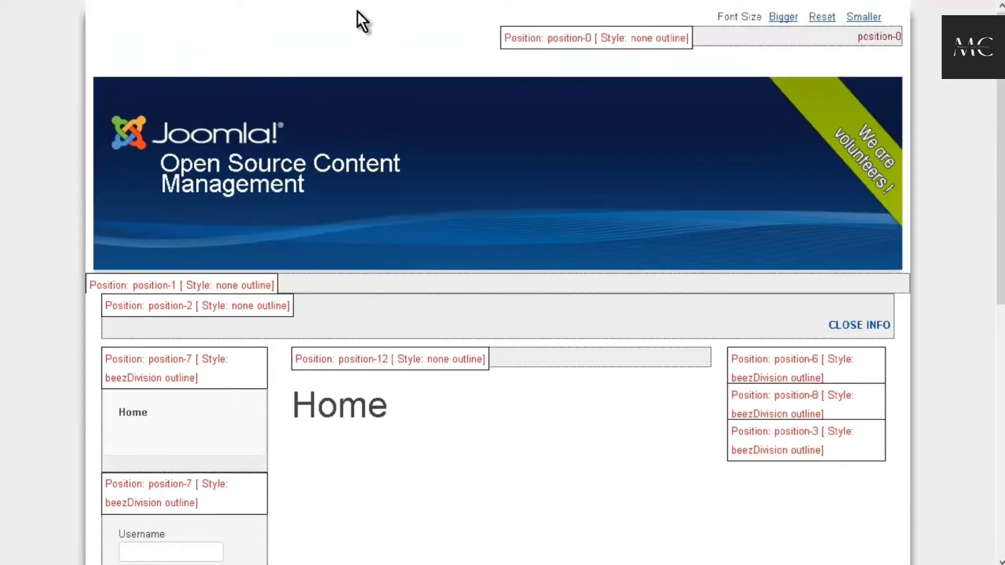
{"action": "key", "text": "ctrl+w"}
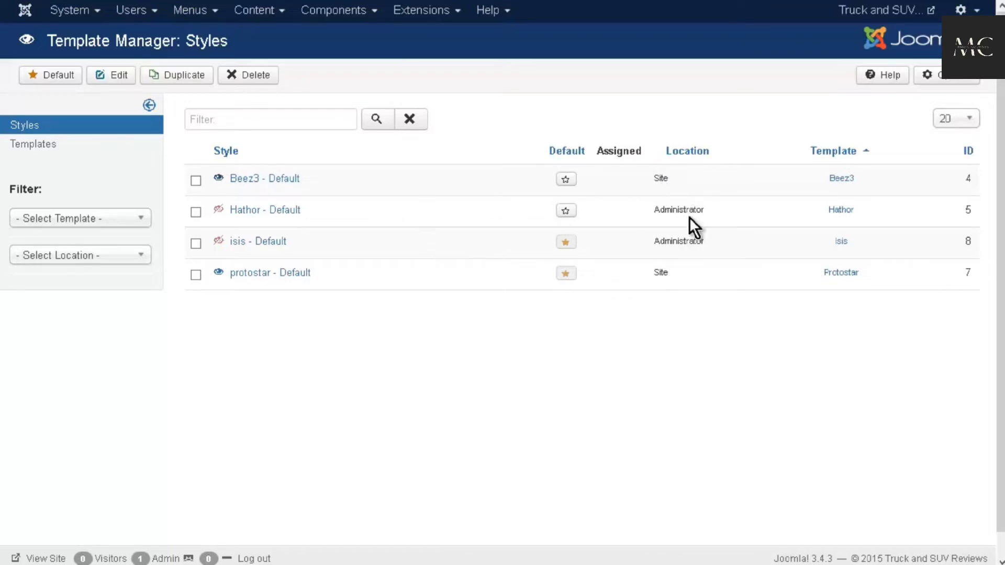
{"action": "left_click", "coordinate": [217, 273]}
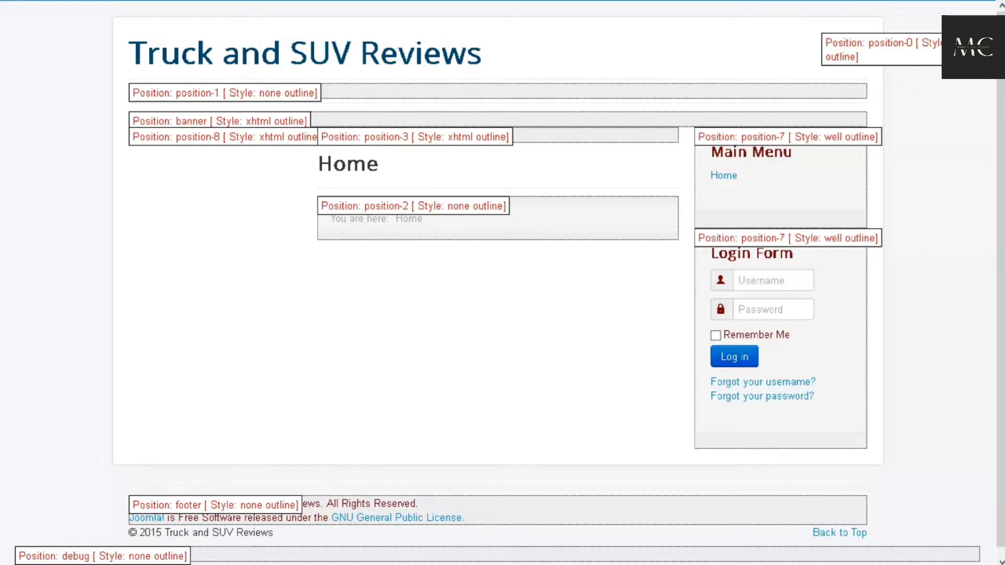
{"action": "key", "text": "ctrl+w"}
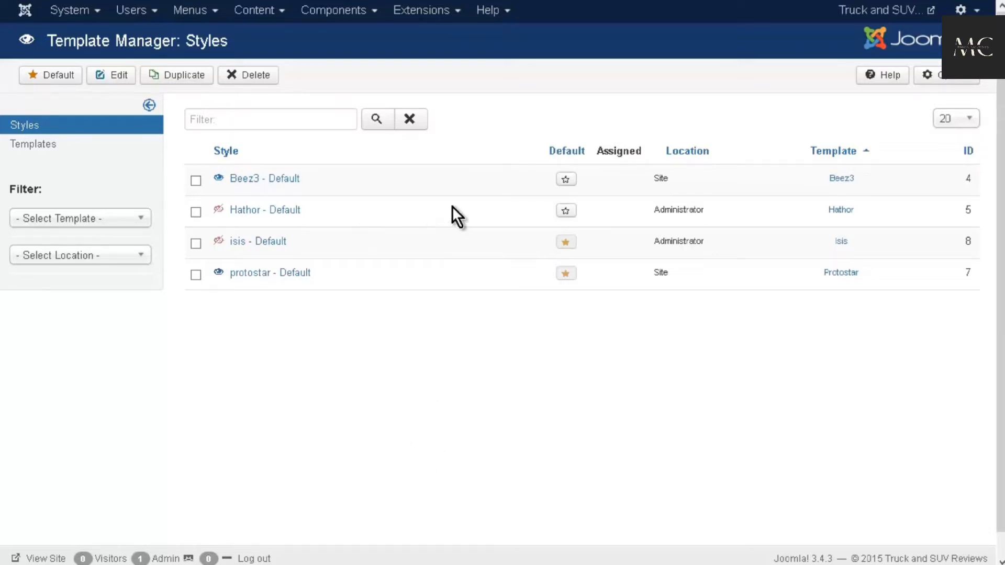
{"action": "left_click", "coordinate": [566, 181]}
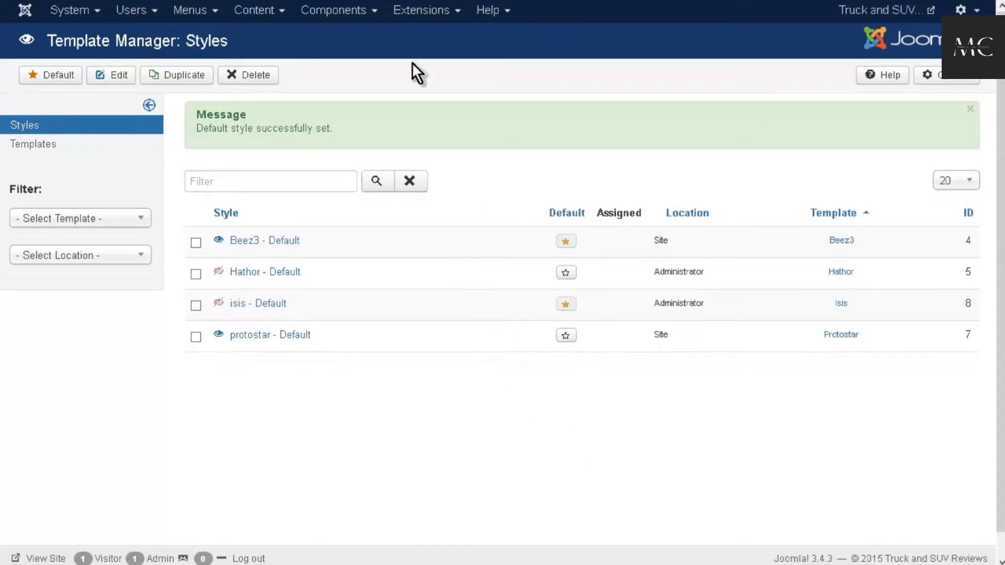
- Add the "Install from Web" option to the Extension Manager's install page
{"action": "left_click", "coordinate": [418, 12]}
{"action": "left_click", "coordinate": [426, 34]}
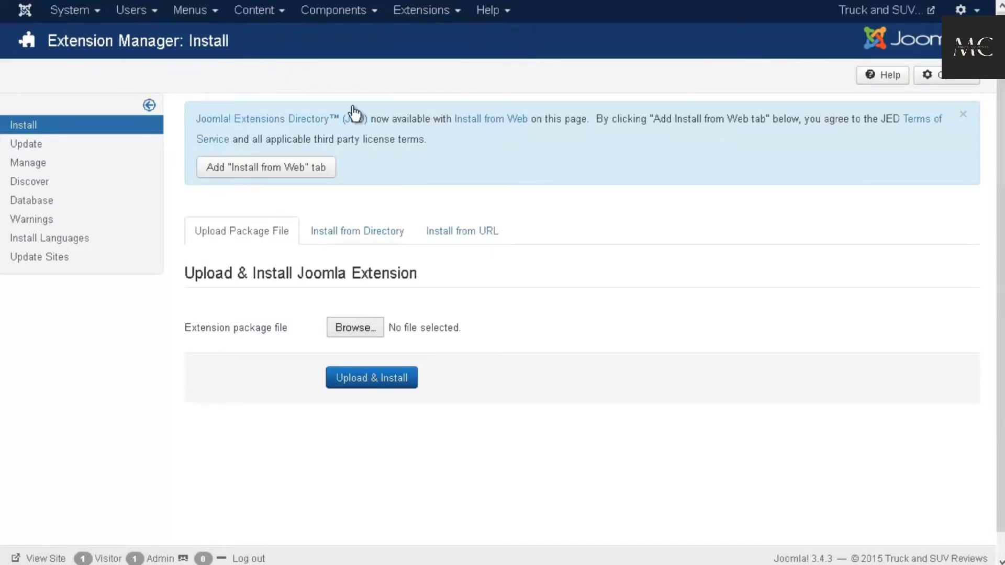
{"action": "left_click", "coordinate": [260, 171]}
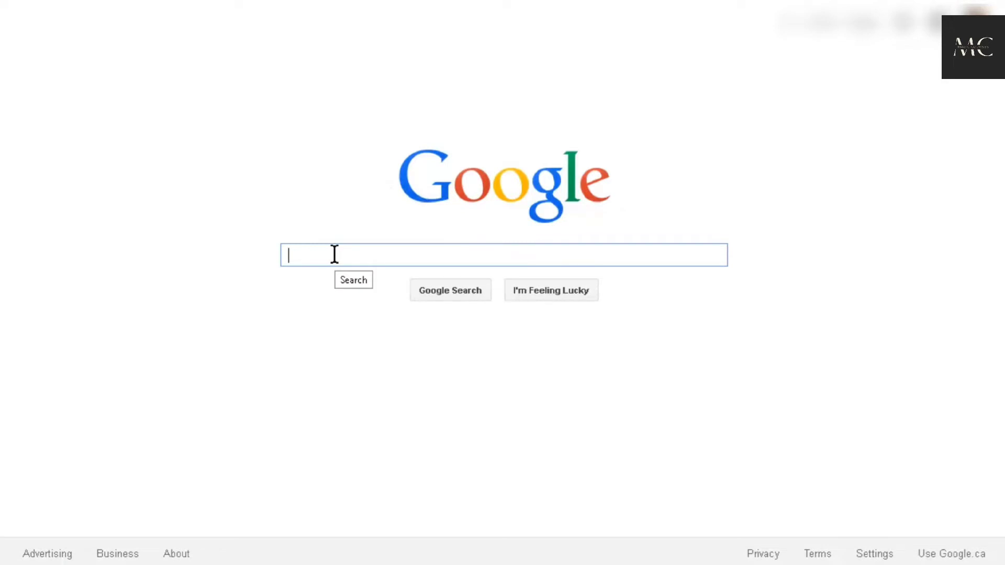
- Search Google for "joomla templates" and download the free Joomla 3.4.1 template Constructo.zip from FreshJoomla Templates
{"action": "type", "text": "joomla templates"}
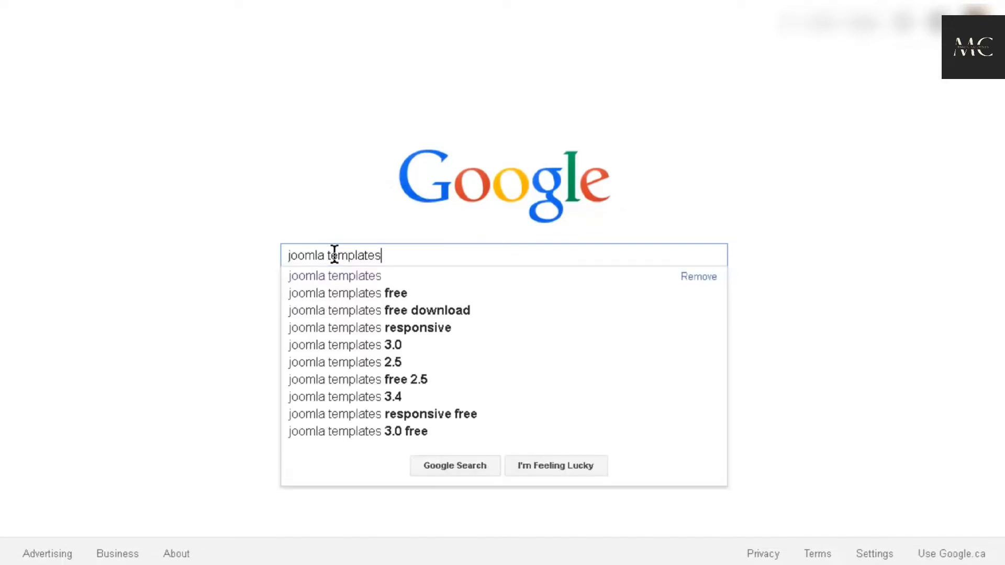
{"action": "key", "text": "Return"}
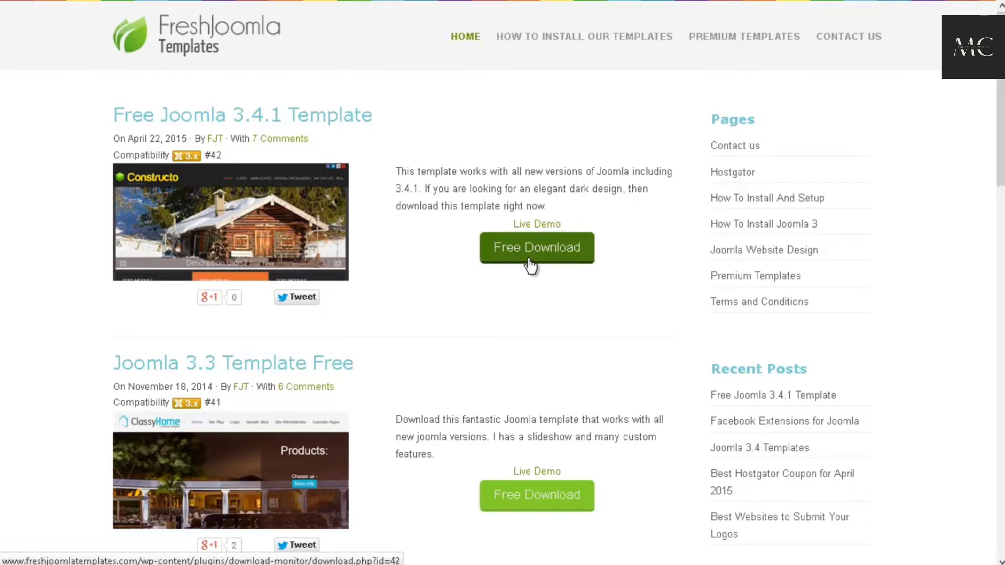
{"action": "left_click", "coordinate": [530, 266]}
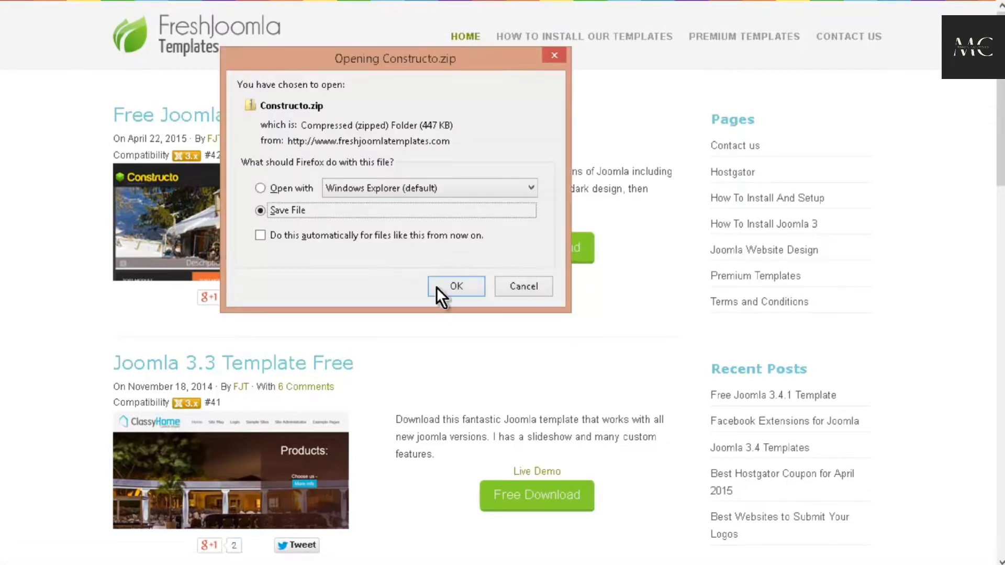
{"action": "left_click", "coordinate": [465, 290]}
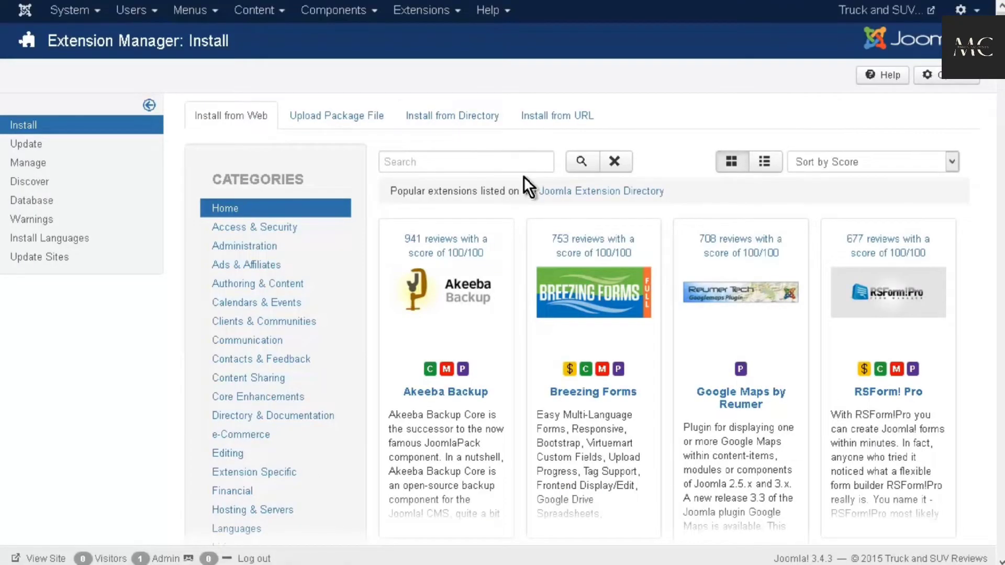
- Upload and install the Constructo.zip package from the Downloads folder through Joomla's Extension Manager
{"action": "left_click", "coordinate": [335, 114]}
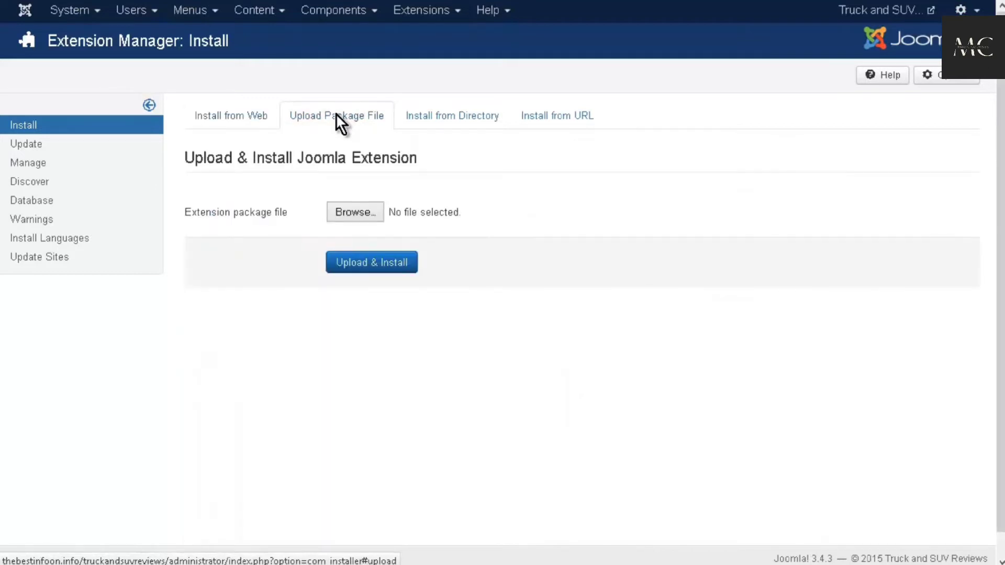
{"action": "left_click", "coordinate": [367, 211]}
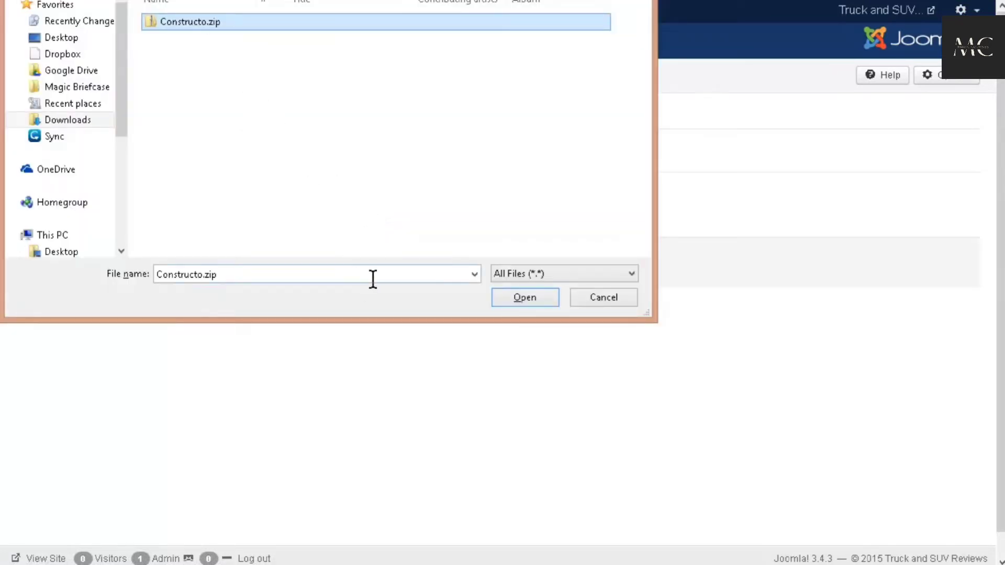
{"action": "left_click", "coordinate": [524, 298]}
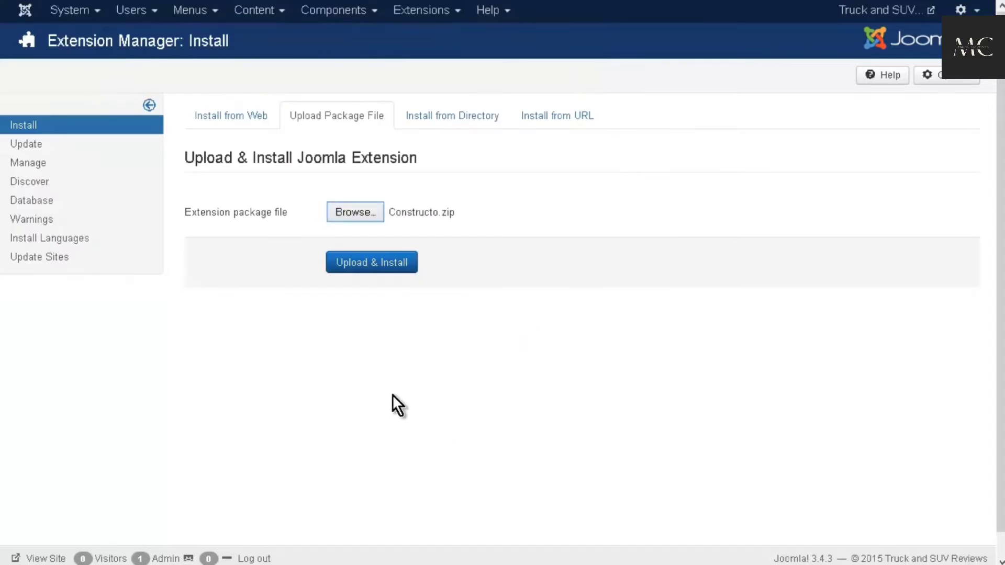
{"action": "left_click", "coordinate": [369, 262]}
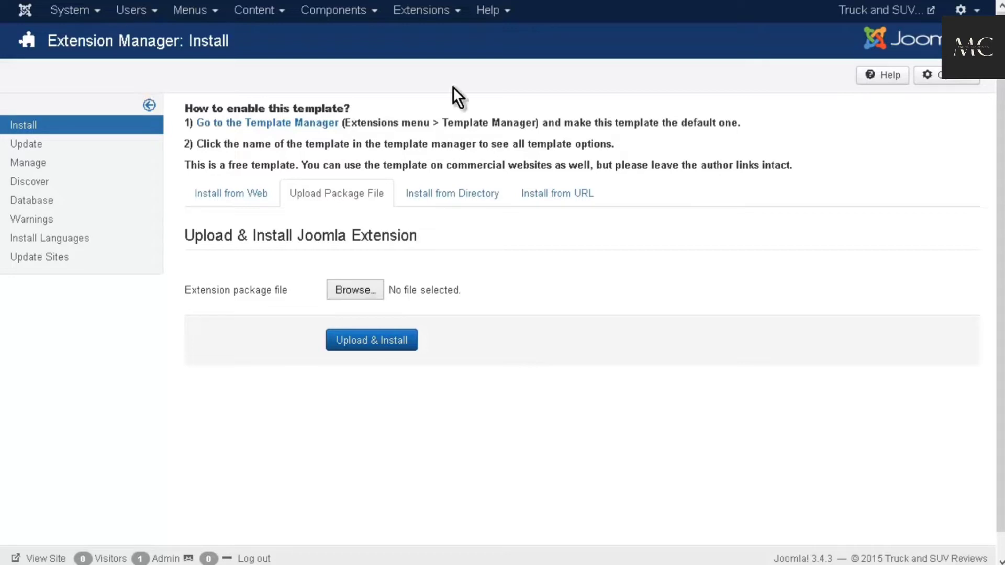
- Preview the Constructo style with its module positions from the Template Manager
{"action": "left_click", "coordinate": [437, 15]}
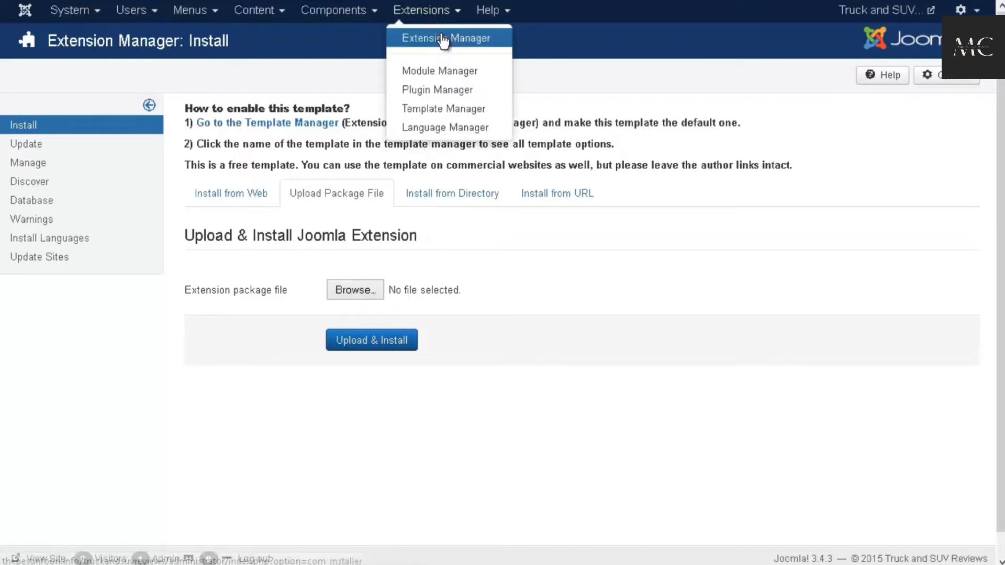
{"action": "left_click", "coordinate": [449, 108]}
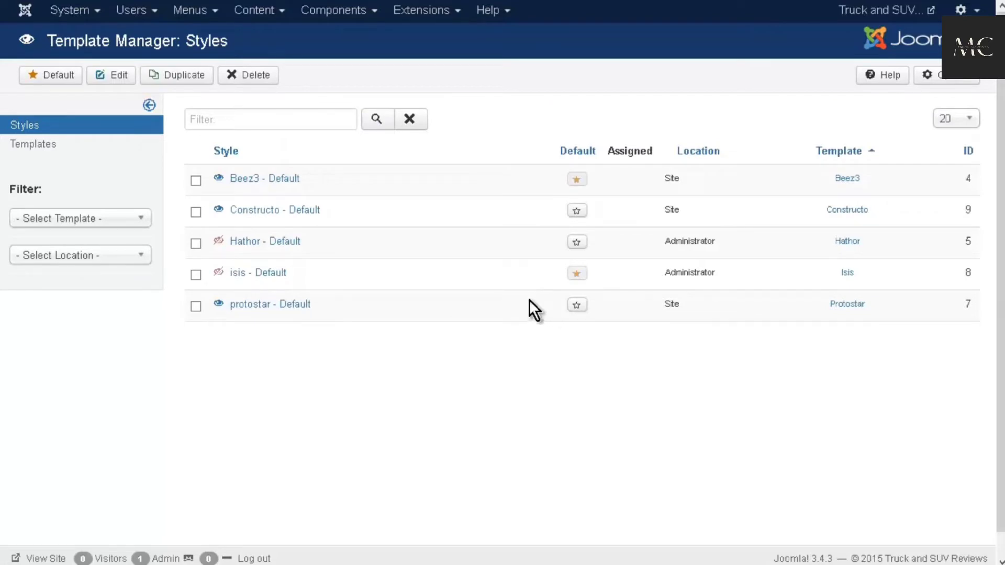
{"action": "left_click", "coordinate": [218, 209]}
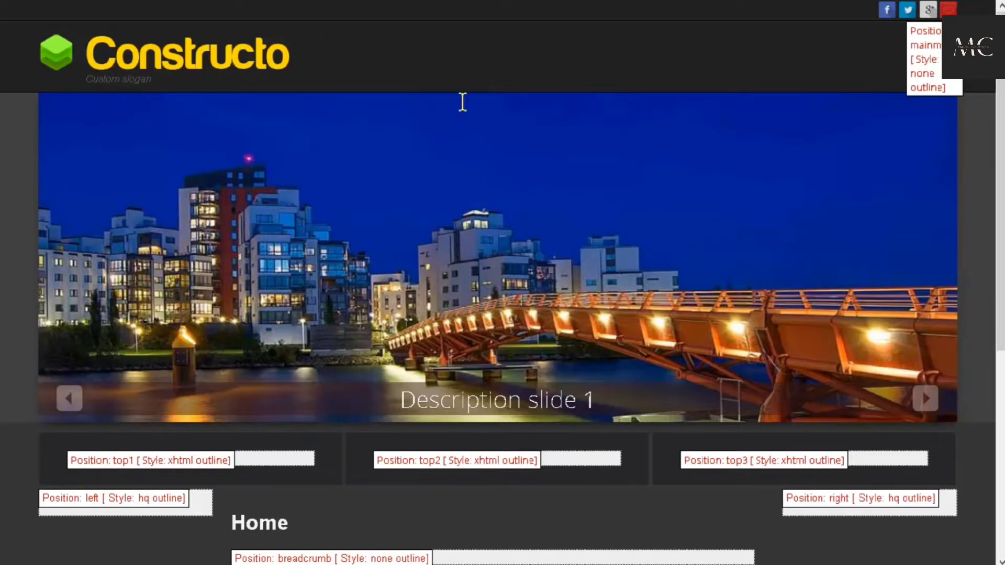
- Close the template preview and start a new article category titled "Trucks"
{"action": "key", "text": "ctrl+w"}
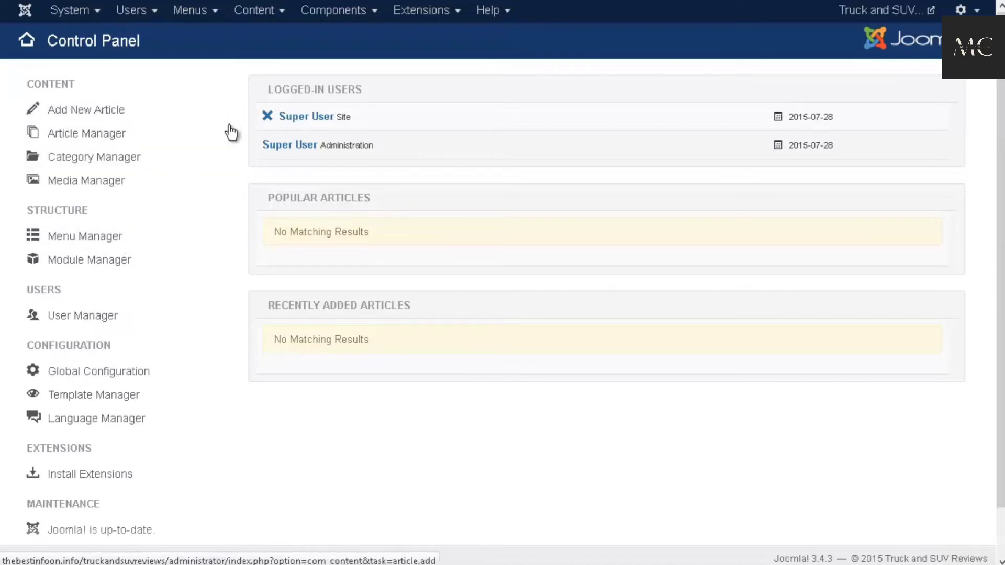
{"action": "left_click", "coordinate": [128, 167]}
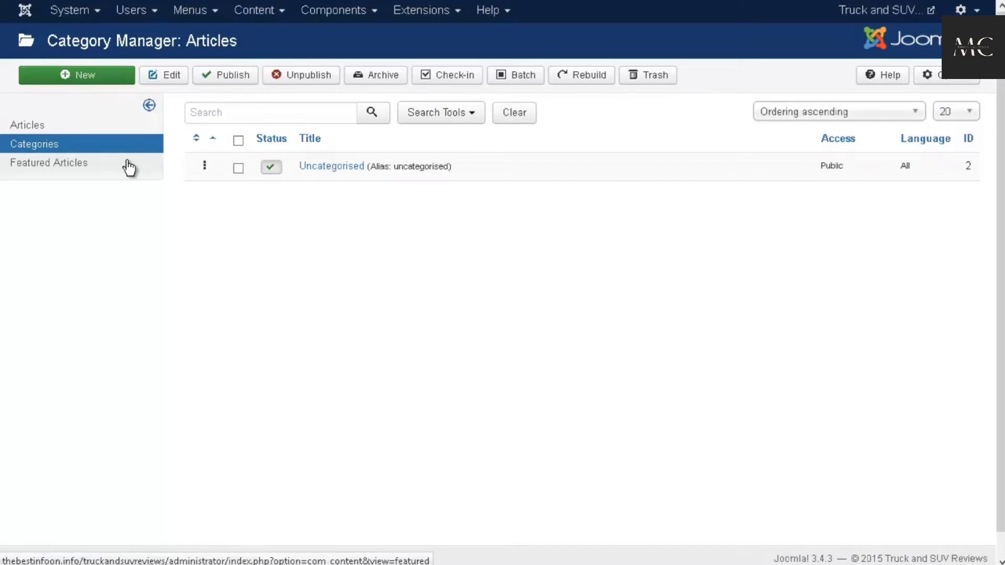
{"action": "left_click", "coordinate": [91, 84]}
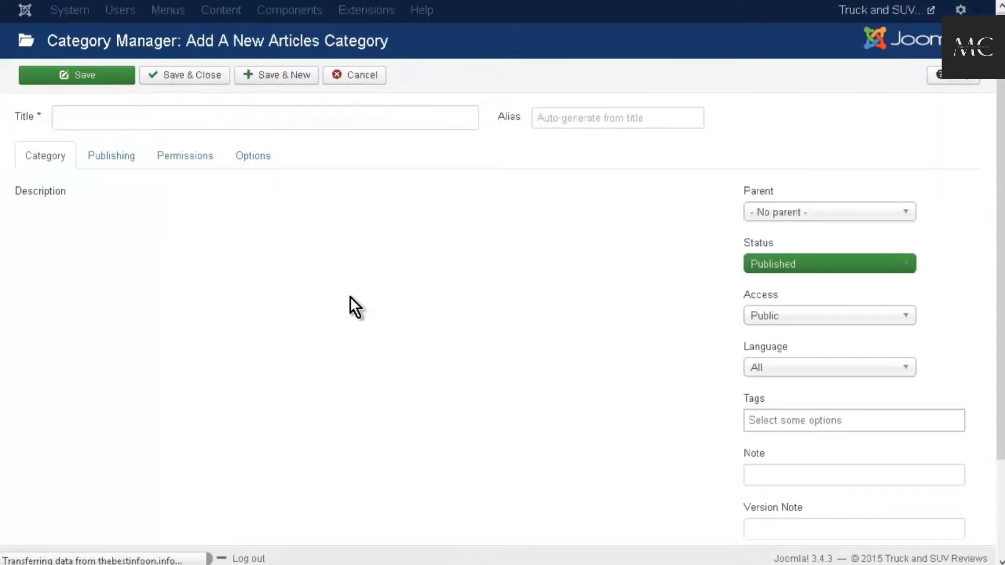
{"action": "left_click", "coordinate": [94, 117]}
{"action": "type", "text": "Trucks"}
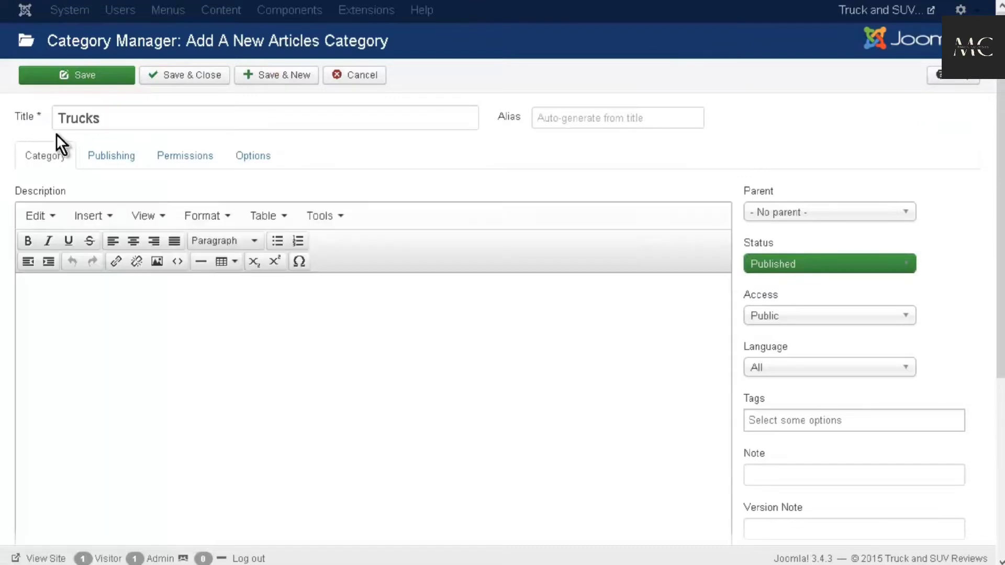
- Examine the Trucks category's permissions, alternative layout choices, access levels and other category settings
{"action": "left_click", "coordinate": [173, 161]}
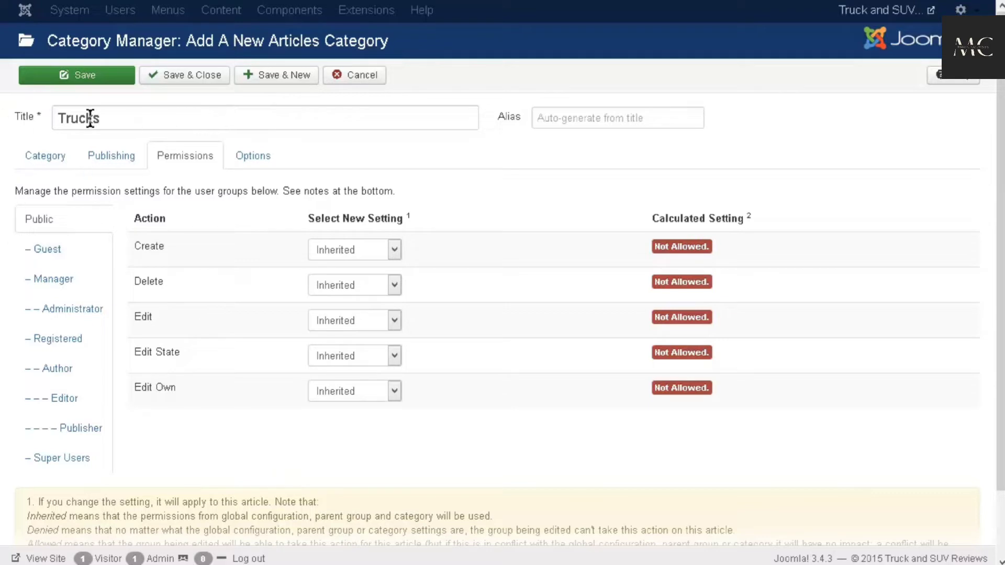
{"action": "left_click", "coordinate": [267, 158]}
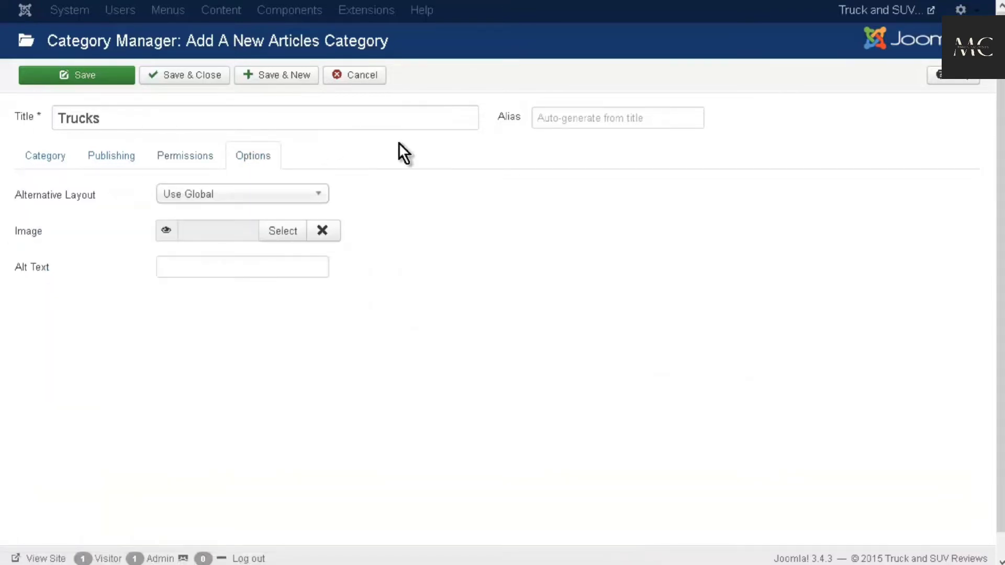
{"action": "left_click", "coordinate": [320, 195]}
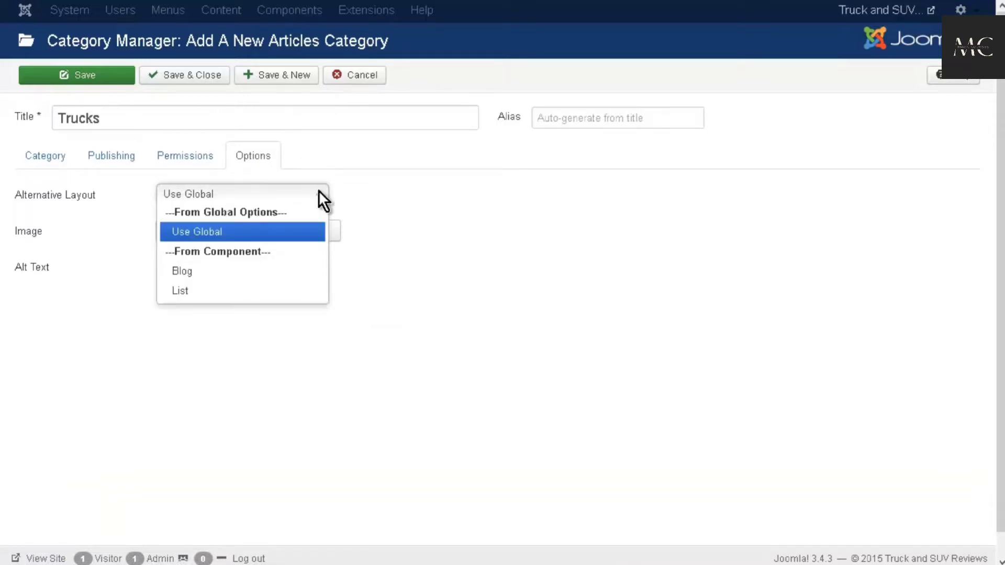
{"action": "left_click", "coordinate": [405, 174]}
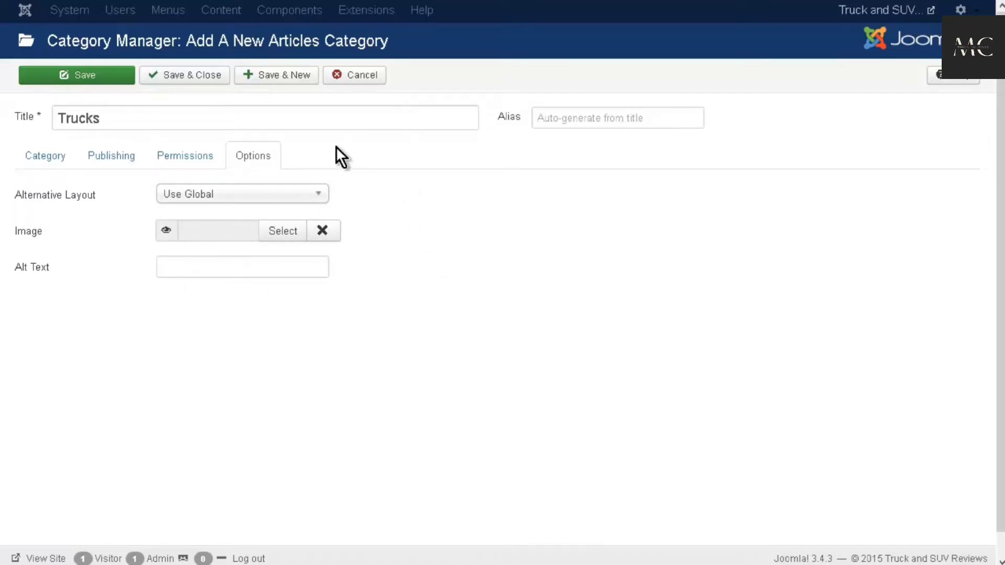
{"action": "left_click", "coordinate": [43, 162]}
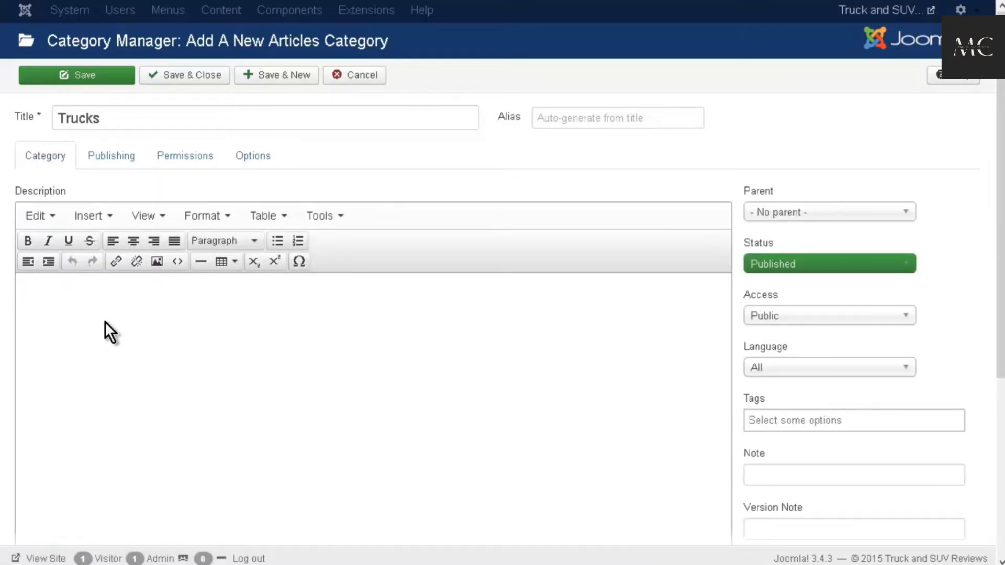
{"action": "scroll", "coordinate": [915, 250], "scroll_direction": "down", "scroll_amount": 2}
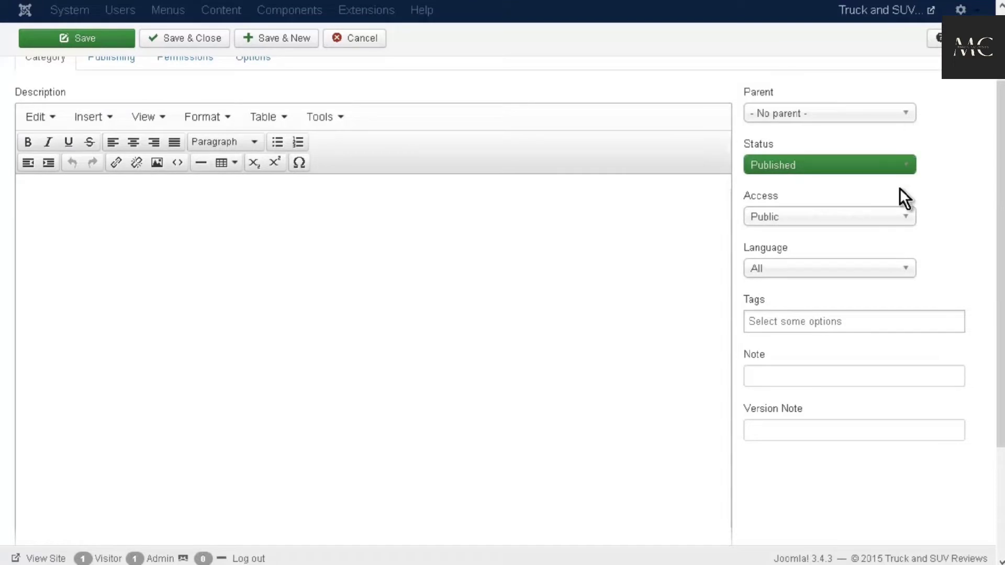
{"action": "left_click", "coordinate": [906, 221]}
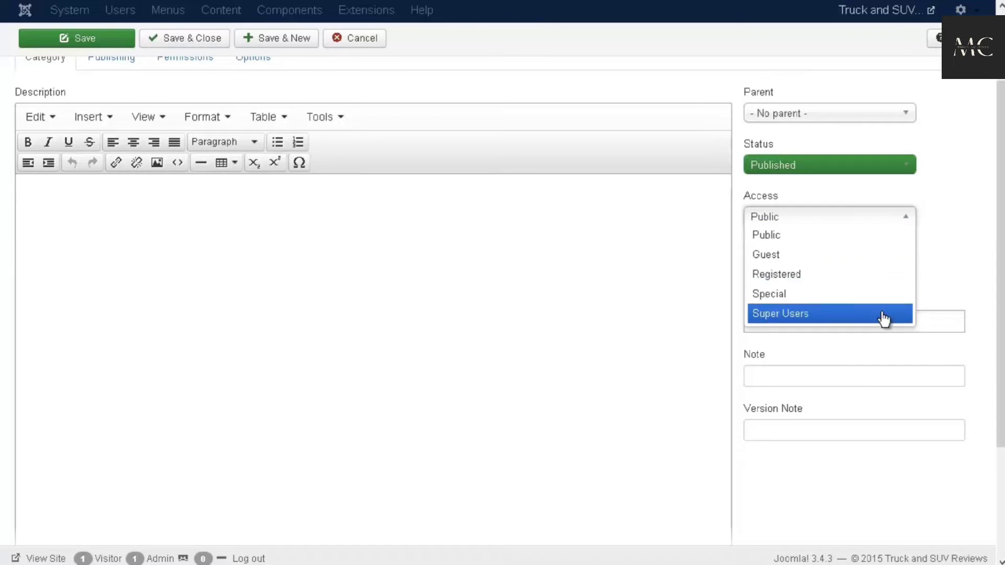
{"action": "left_click", "coordinate": [971, 225]}
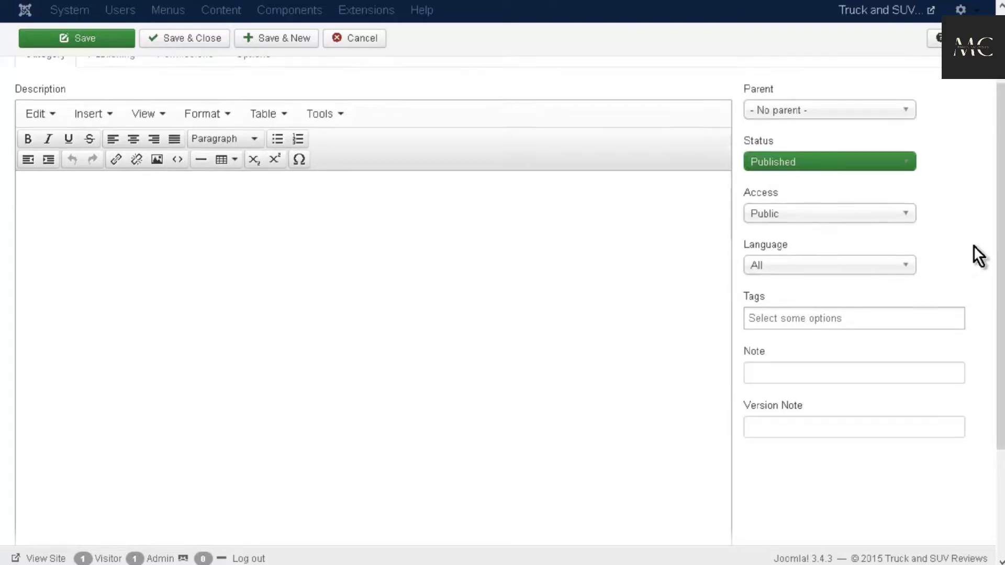
{"action": "scroll", "coordinate": [974, 246], "scroll_direction": "down", "scroll_amount": 2}
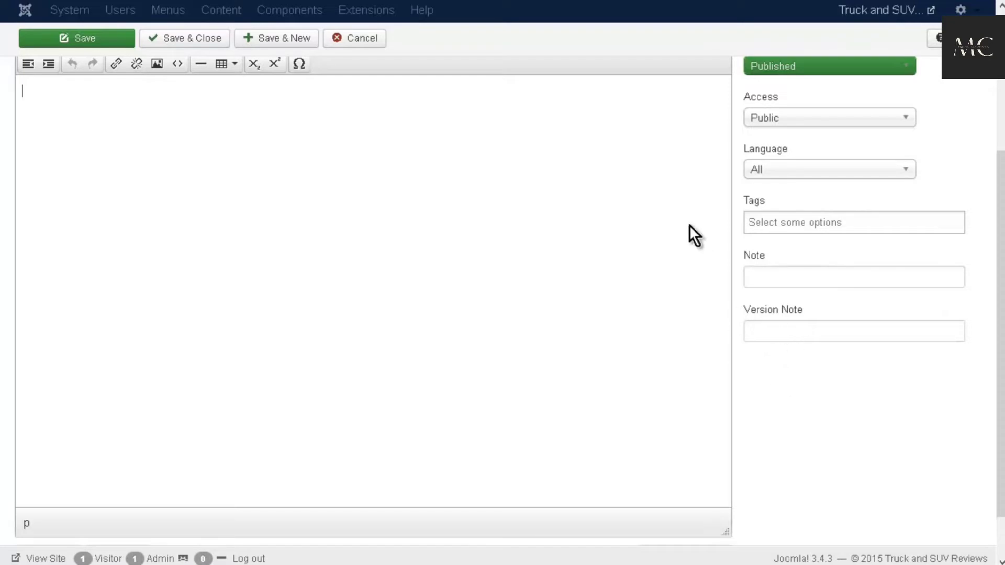
{"action": "scroll", "coordinate": [689, 224], "scroll_direction": "up", "scroll_amount": 4}
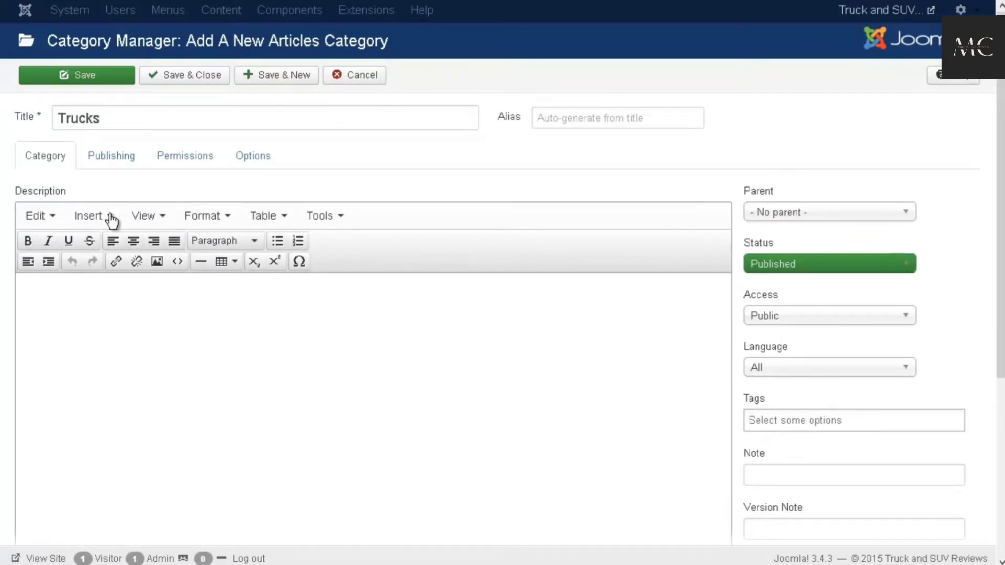
- Save the Trucks category with its description left empty and return to the category list
{"action": "left_click", "coordinate": [65, 296]}
{"action": "left_click", "coordinate": [100, 82]}
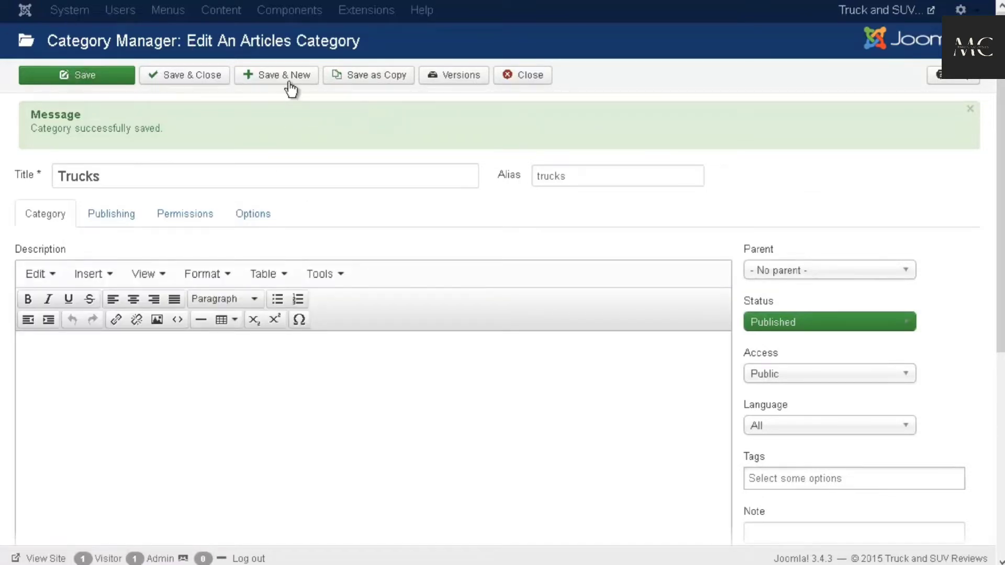
{"action": "left_click", "coordinate": [523, 79]}
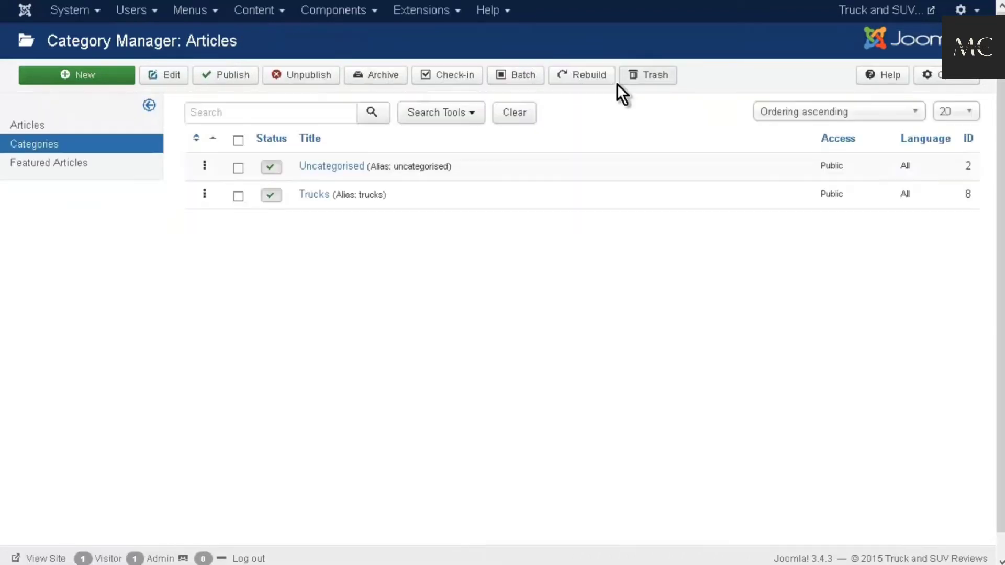
- Create and save a top-level article category titled "SUV's", leaving a blank new category form open
{"action": "left_click", "coordinate": [84, 76]}
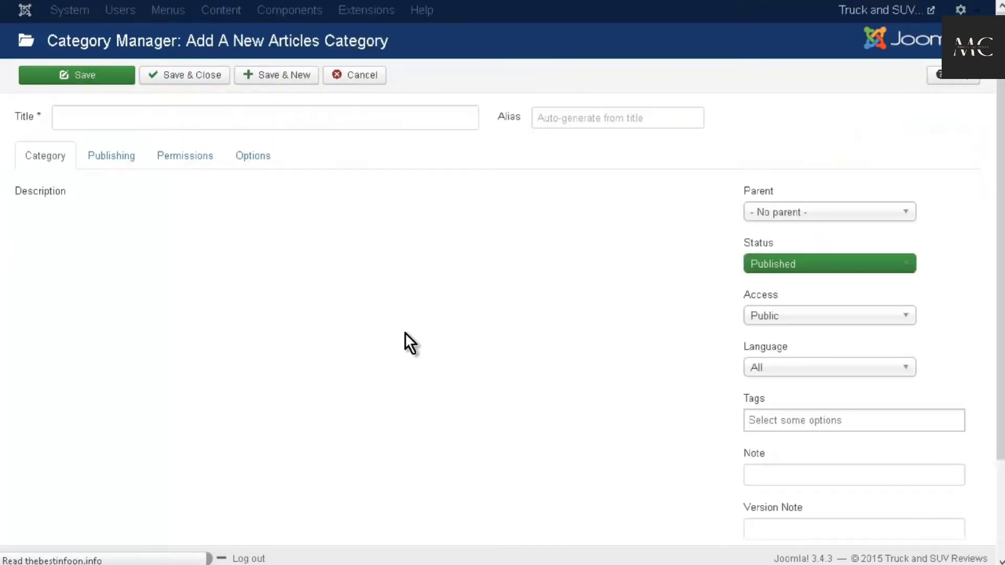
{"action": "left_click", "coordinate": [116, 122]}
{"action": "type", "text": "SUV's"}
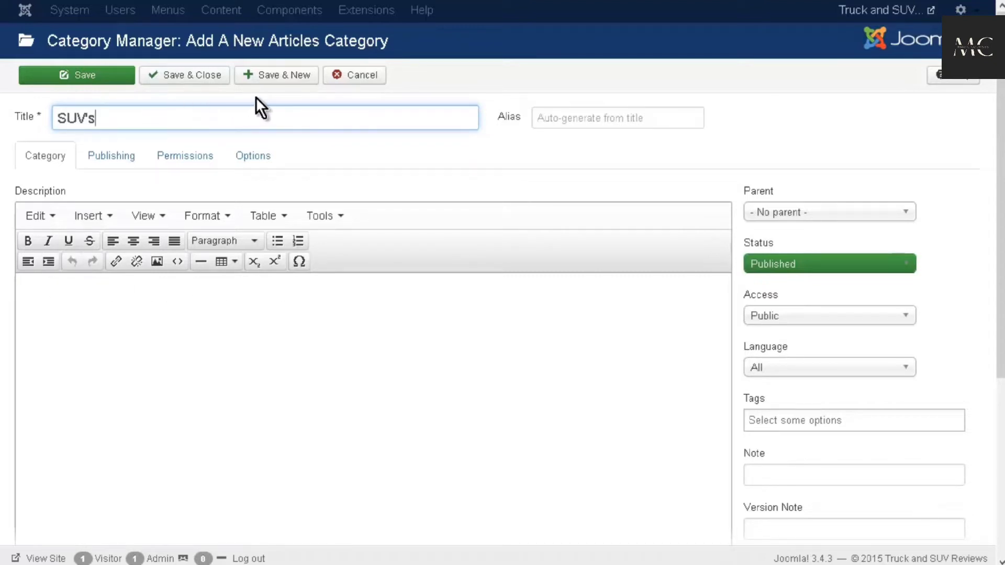
{"action": "left_click", "coordinate": [288, 80]}
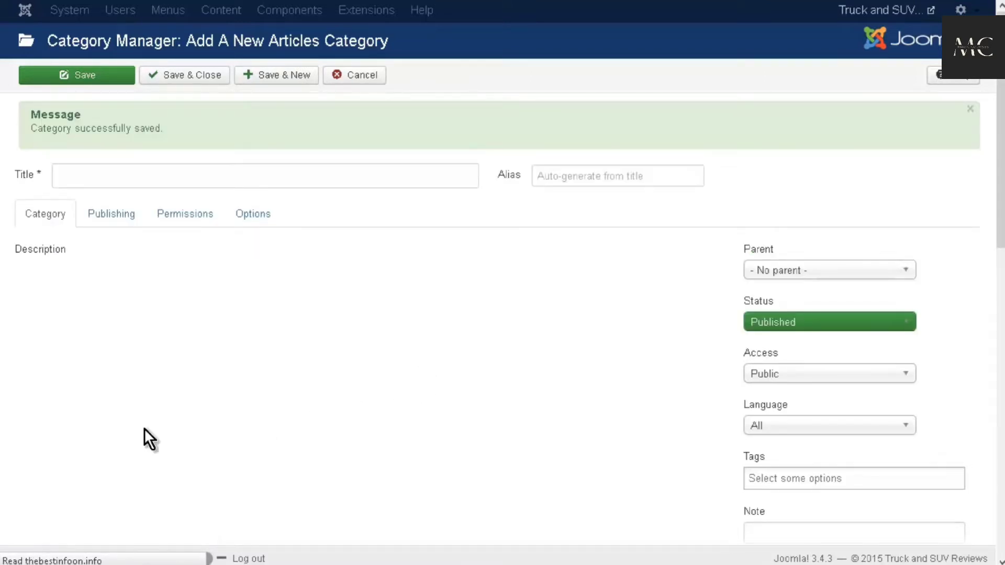
- Create and save a "1/2 Ton" category with Trucks as its parent, and open another blank category form
{"action": "left_click", "coordinate": [167, 174]}
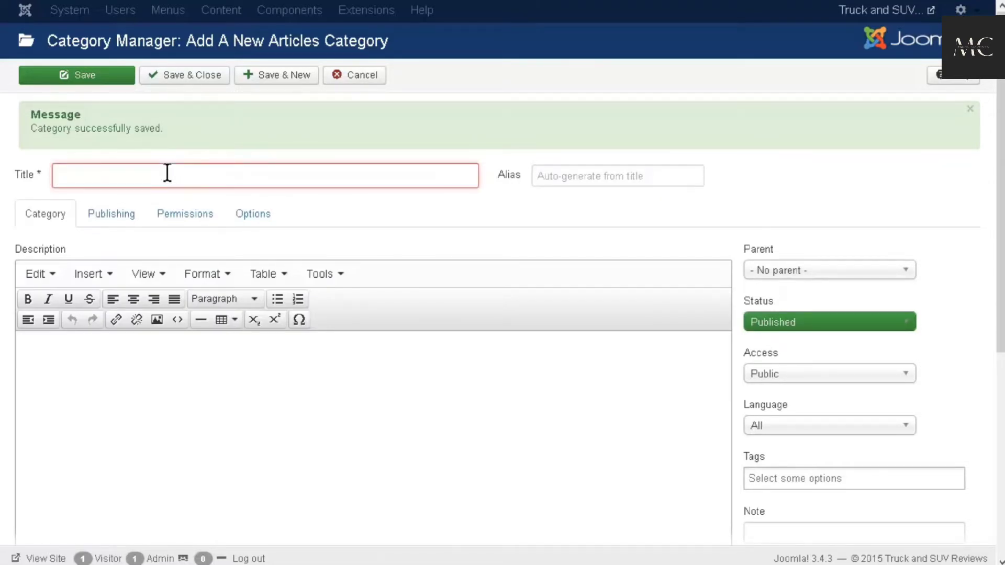
{"action": "type", "text": "1/2 Ton"}
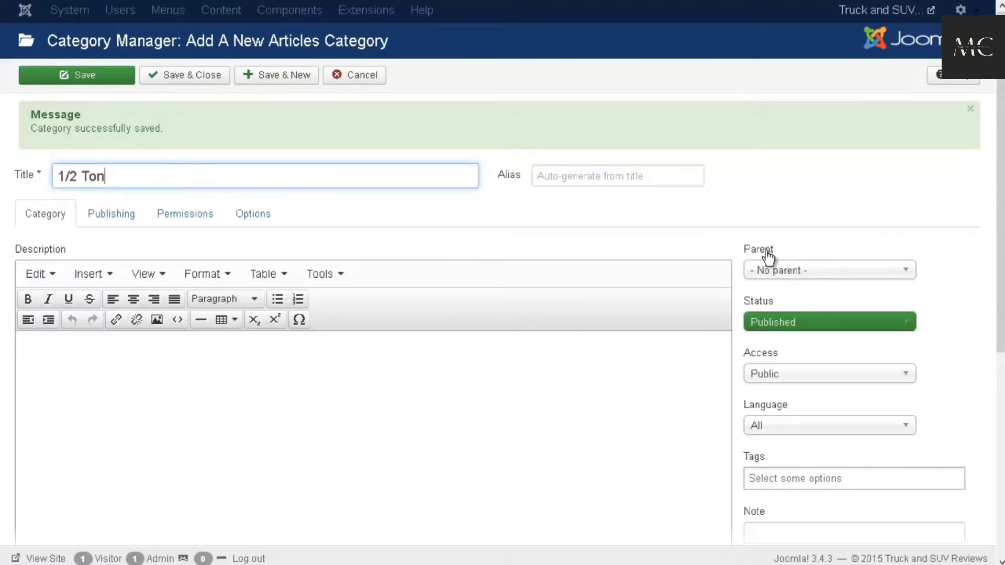
{"action": "left_click", "coordinate": [911, 276]}
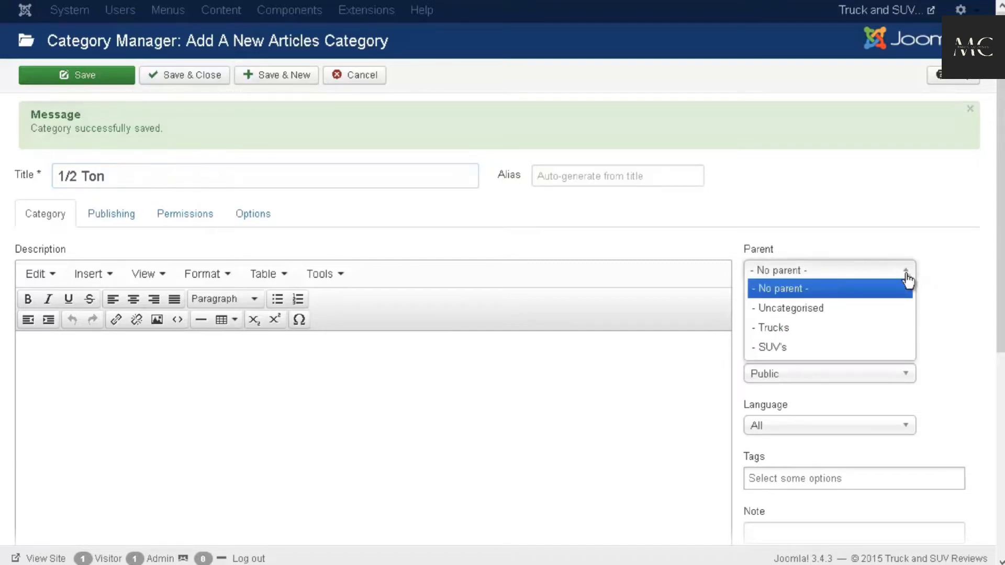
{"action": "left_click", "coordinate": [889, 328]}
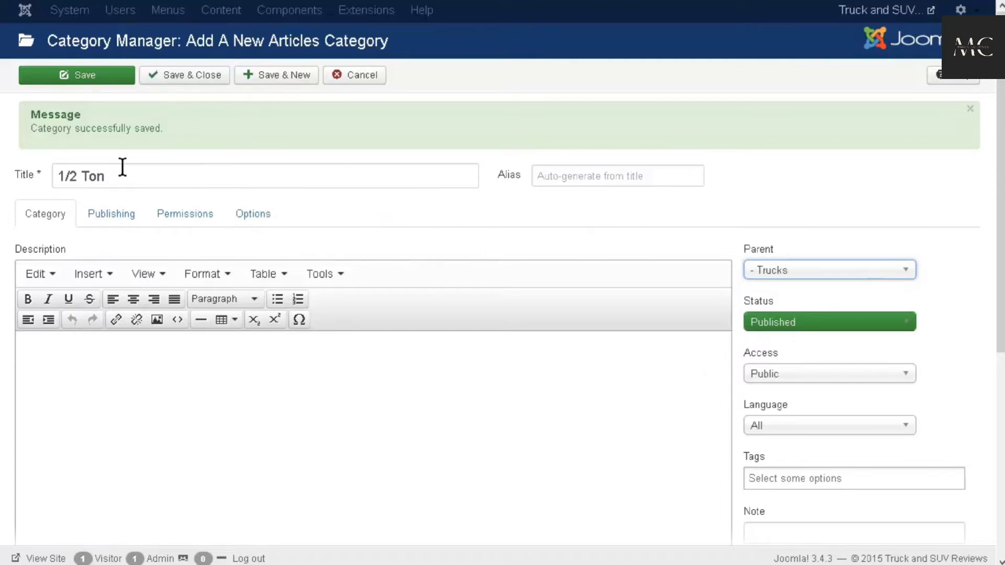
{"action": "left_click", "coordinate": [95, 76]}
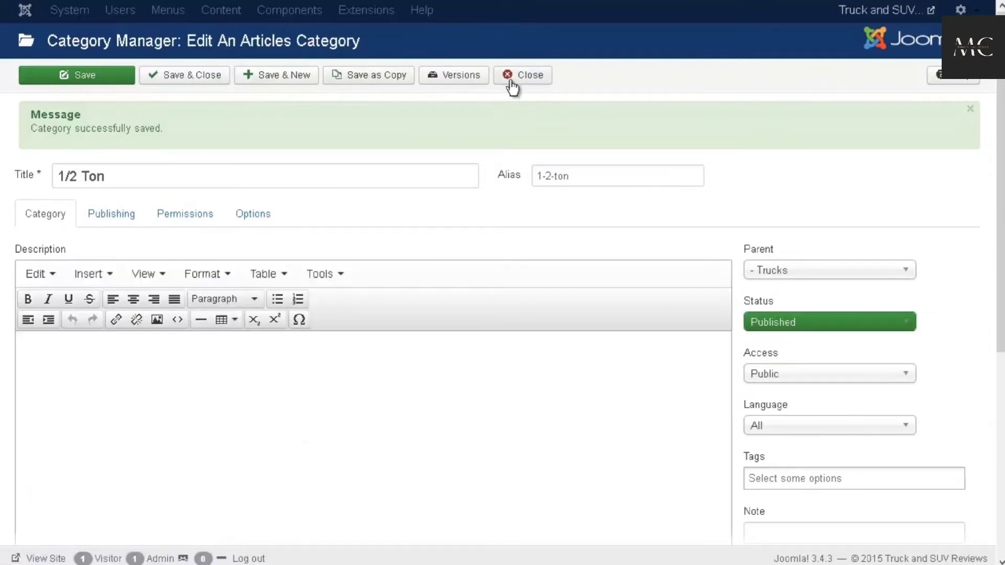
{"action": "left_click", "coordinate": [280, 79]}
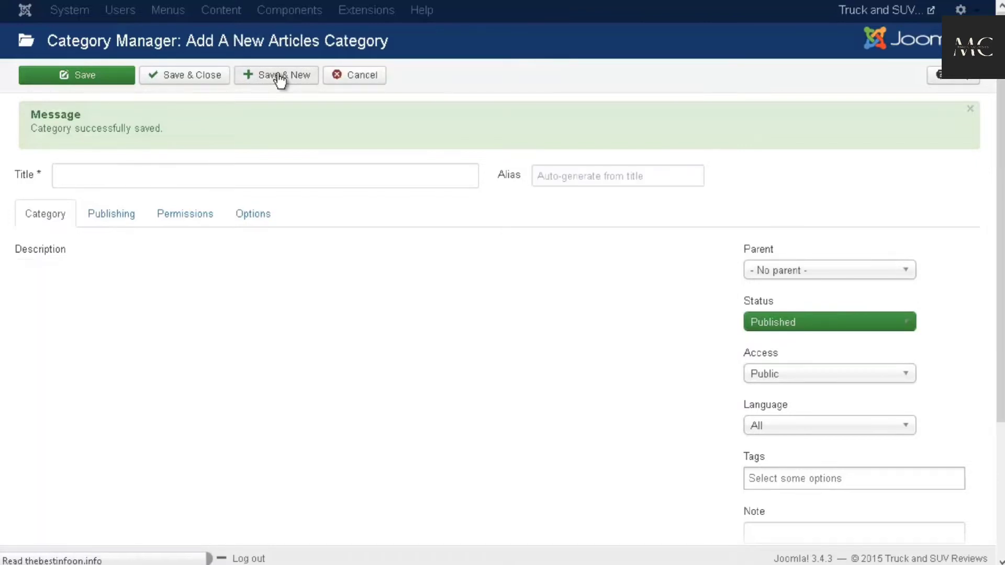
- Create a second "1/2 Ton" category with SUV's as its parent, saving it and opening a new blank form
{"action": "left_click", "coordinate": [103, 175]}
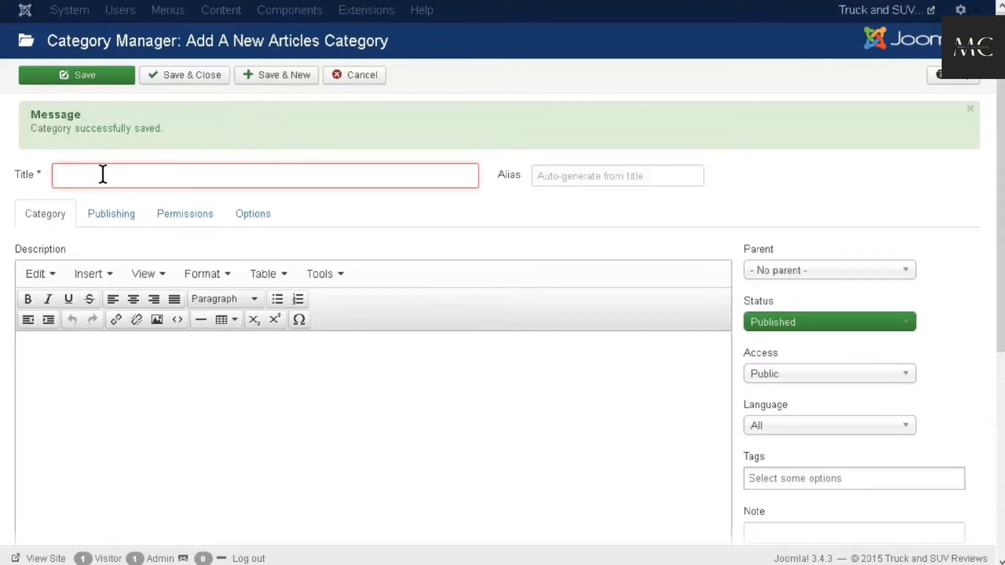
{"action": "type", "text": "1"}
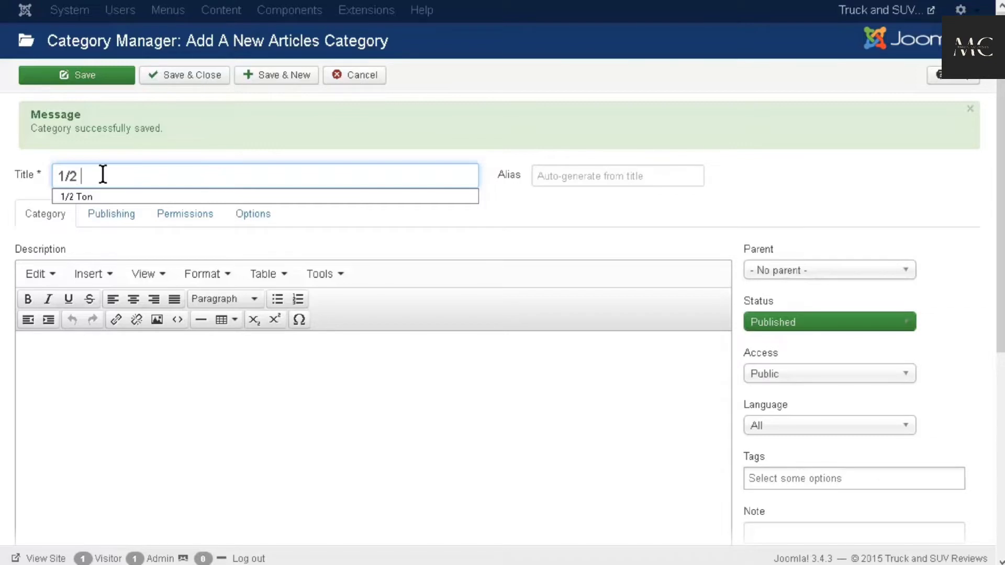
{"action": "type", "text": "/2"}
{"action": "key", "text": "Down"}
{"action": "key", "text": "Return"}
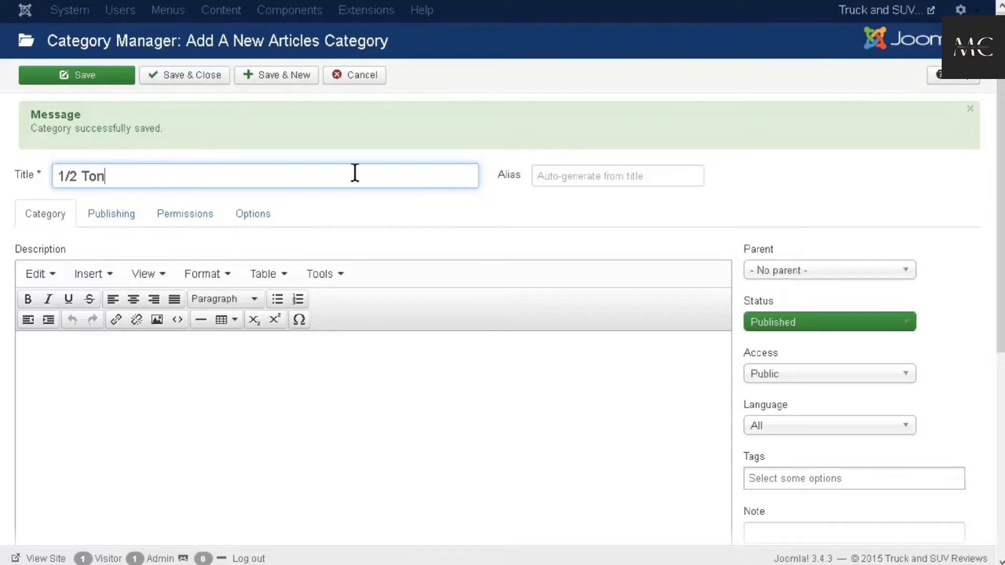
{"action": "left_click", "coordinate": [810, 275]}
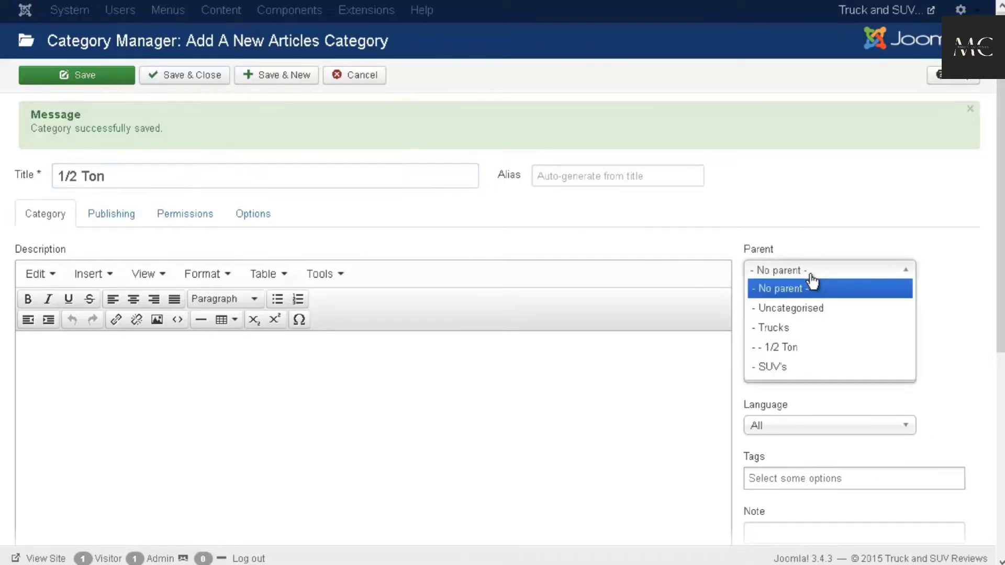
{"action": "left_click", "coordinate": [814, 368]}
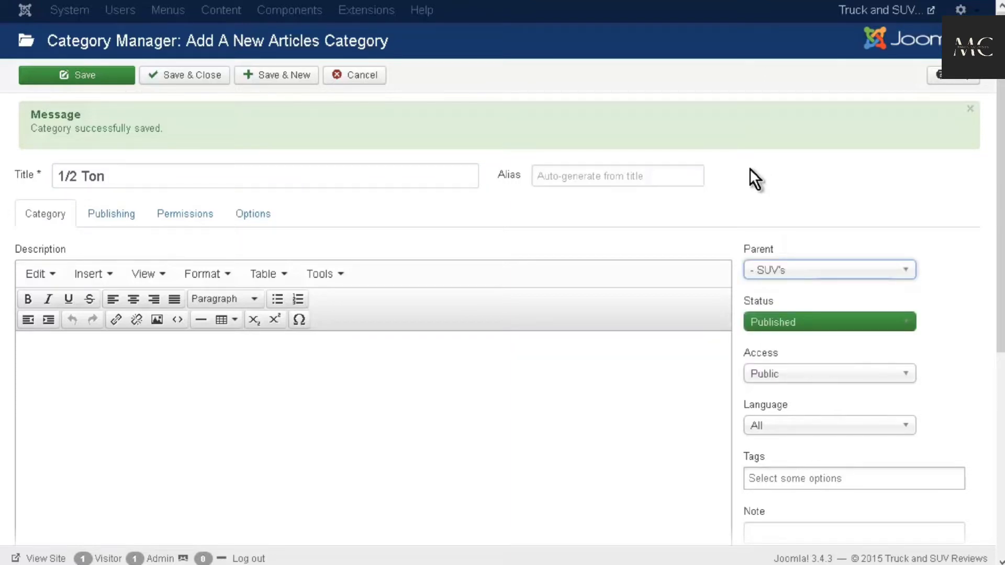
{"action": "left_click", "coordinate": [285, 82]}
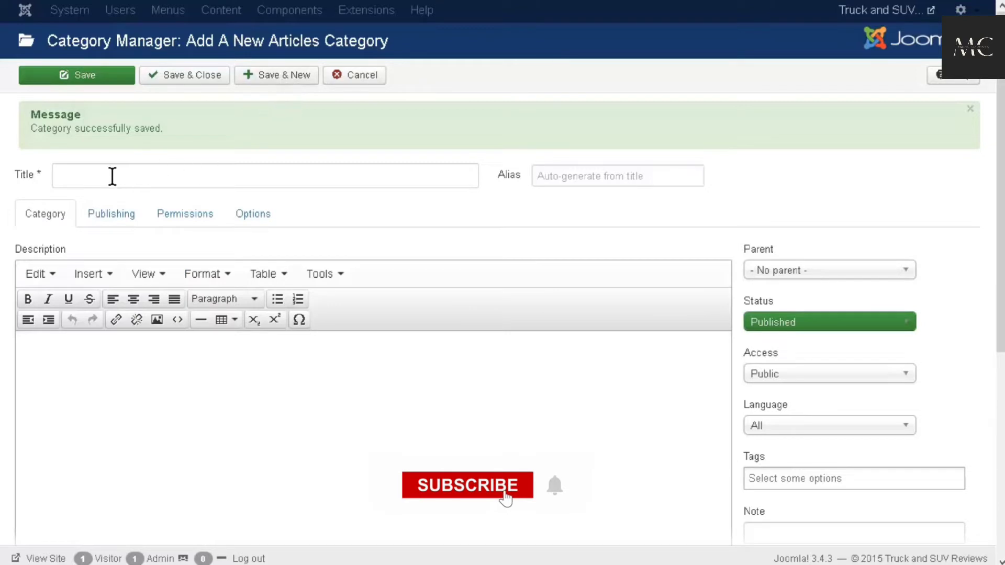
- Create and save a "3/4 Ton" category with no parent, and open a blank form for another category
{"action": "left_click", "coordinate": [87, 174]}
{"action": "type", "text": "3"}
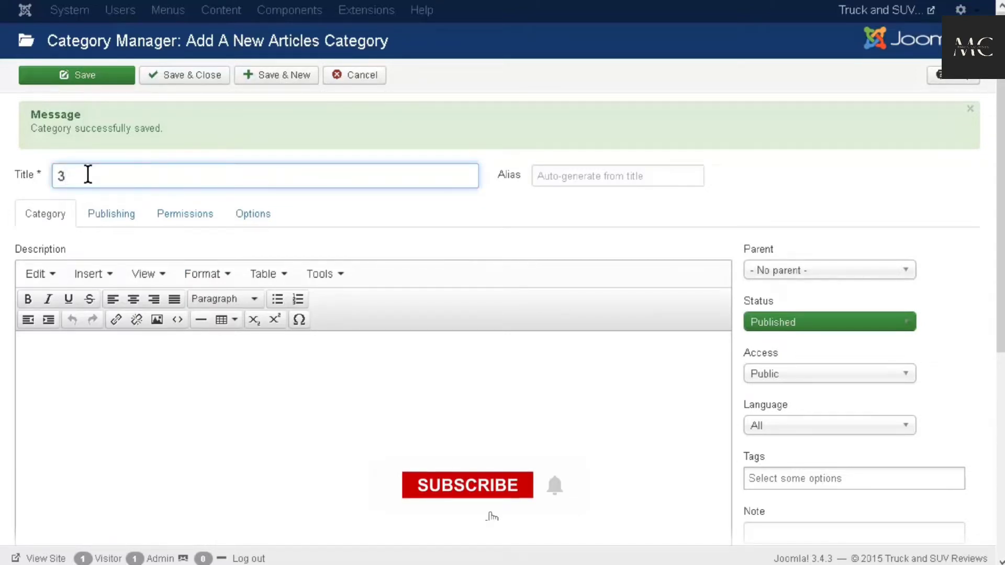
{"action": "type", "text": "/4 Ton"}
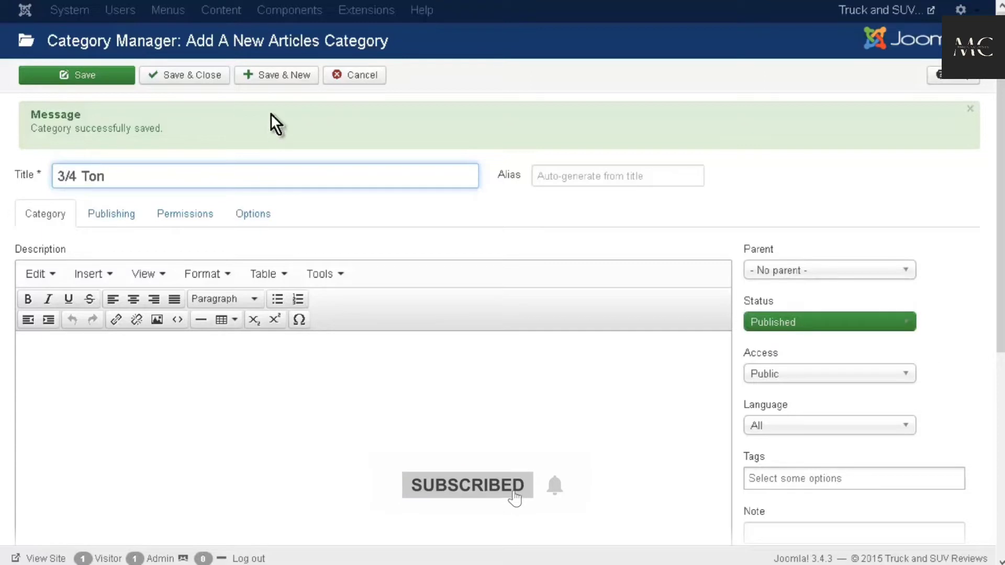
{"action": "left_click", "coordinate": [277, 79]}
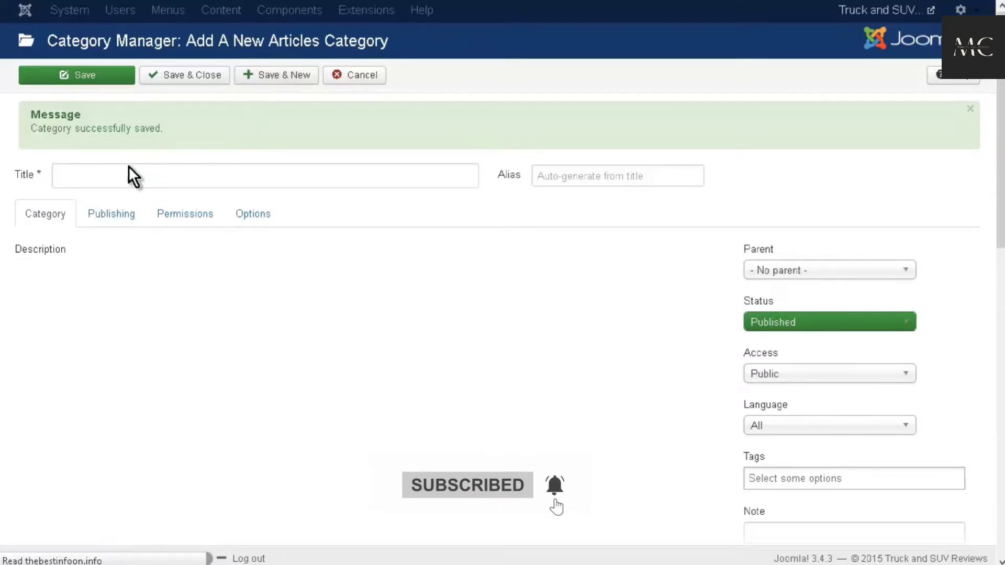
- Create a "Crossover" category with SUV's as its parent, then save it and return to the category list
{"action": "left_click", "coordinate": [105, 175]}
{"action": "type", "text": "Crossover"}
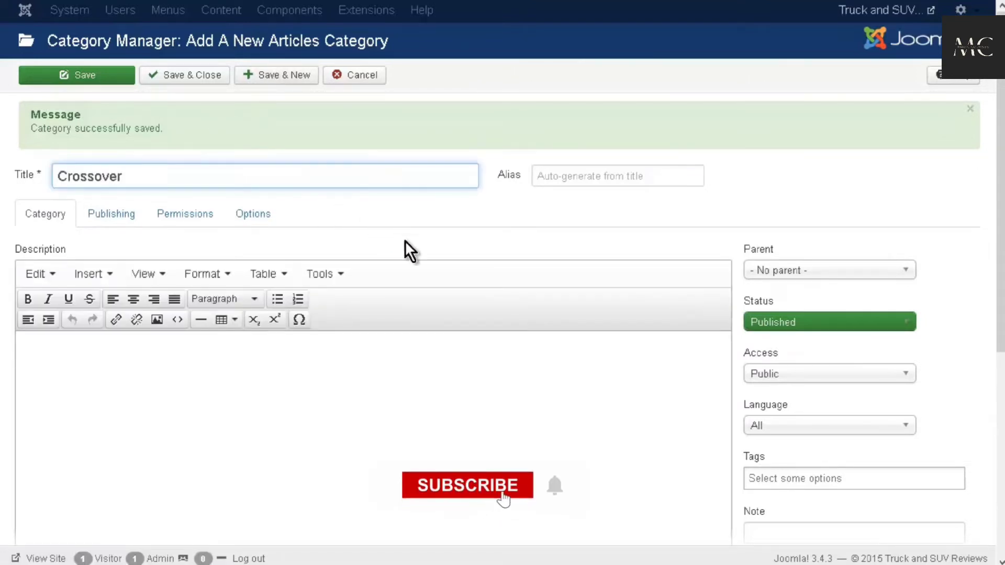
{"action": "left_click", "coordinate": [812, 275]}
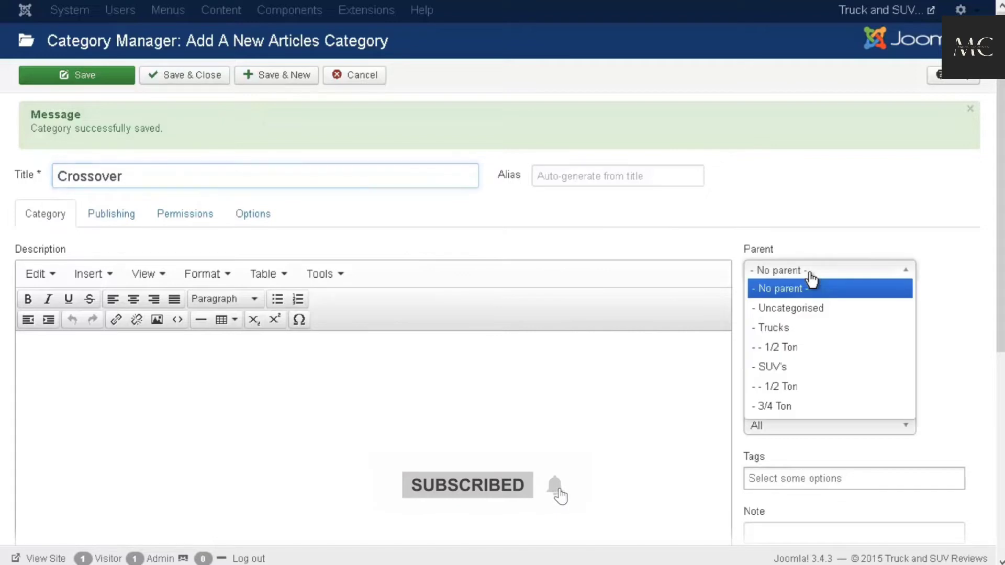
{"action": "left_click", "coordinate": [809, 367]}
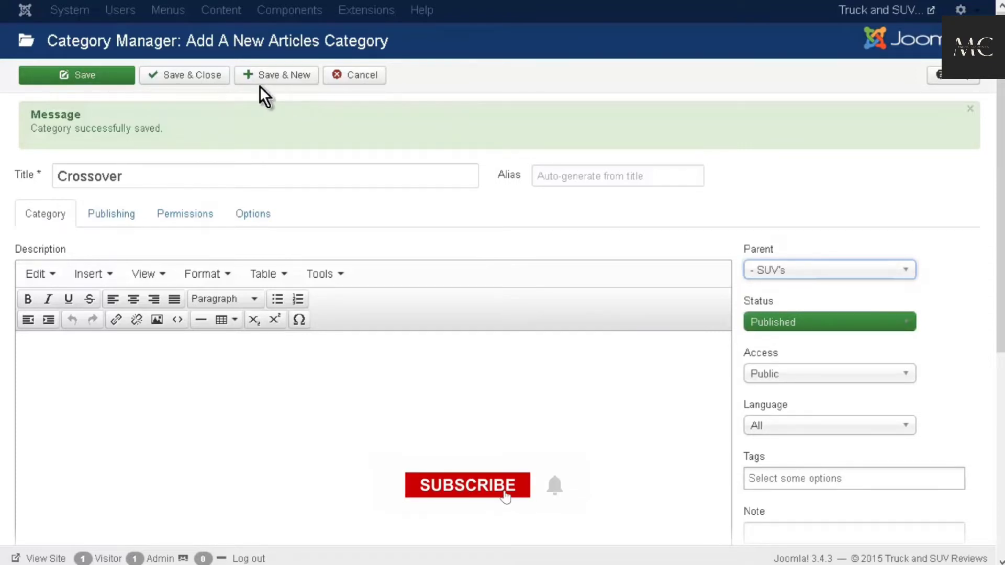
{"action": "left_click", "coordinate": [213, 80]}
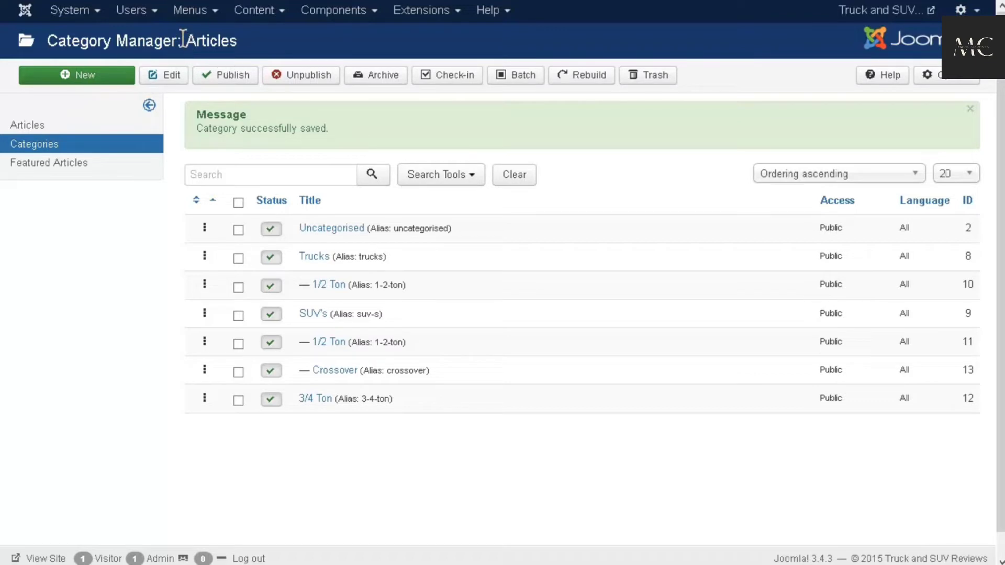
- Start a new article titled "2015 Chevrolet Silverado 1500" with the pickup review text, assigned to the 1/2 Ton category under Trucks
{"action": "left_click", "coordinate": [279, 15]}
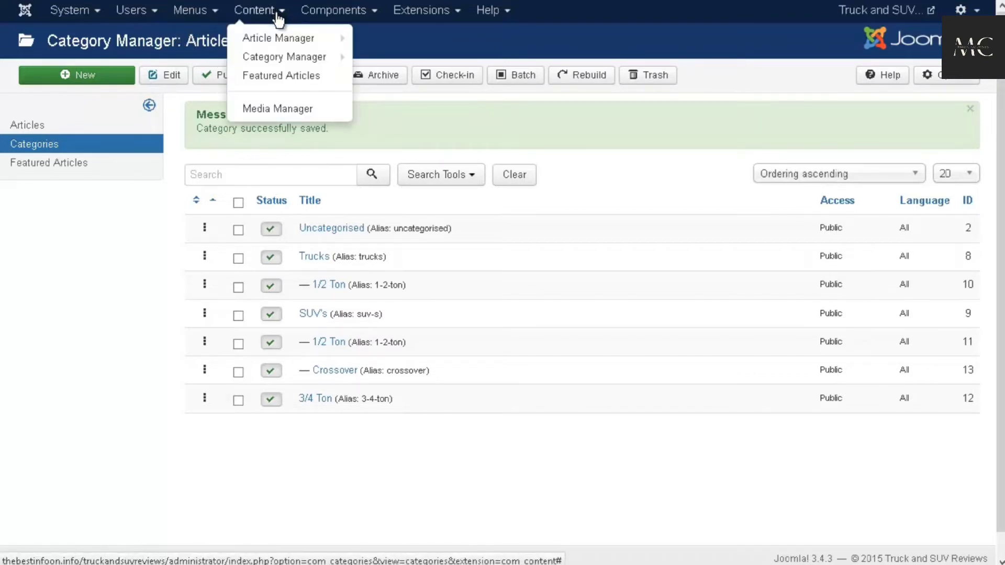
{"action": "mouse_move", "coordinate": [283, 38]}
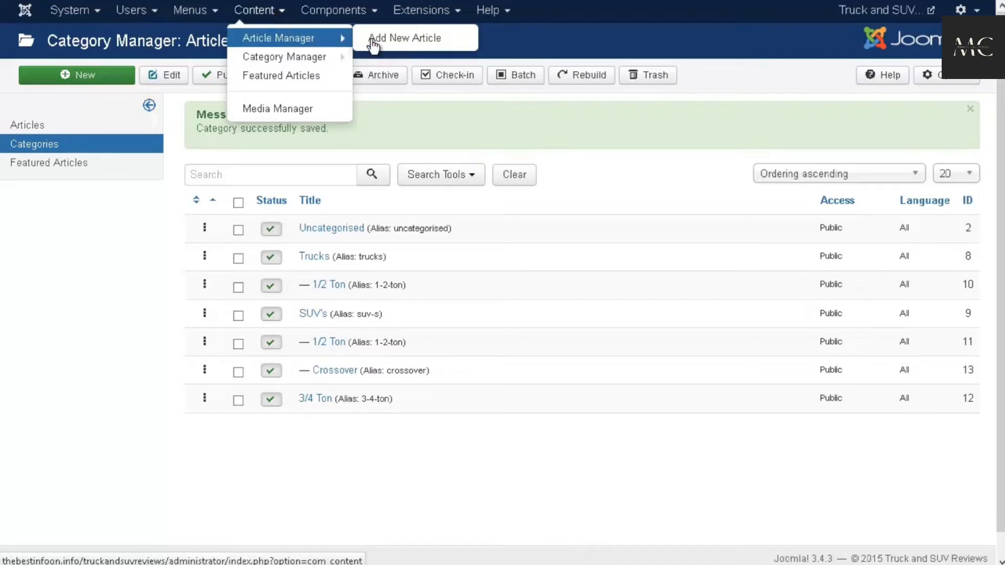
{"action": "left_click", "coordinate": [423, 40]}
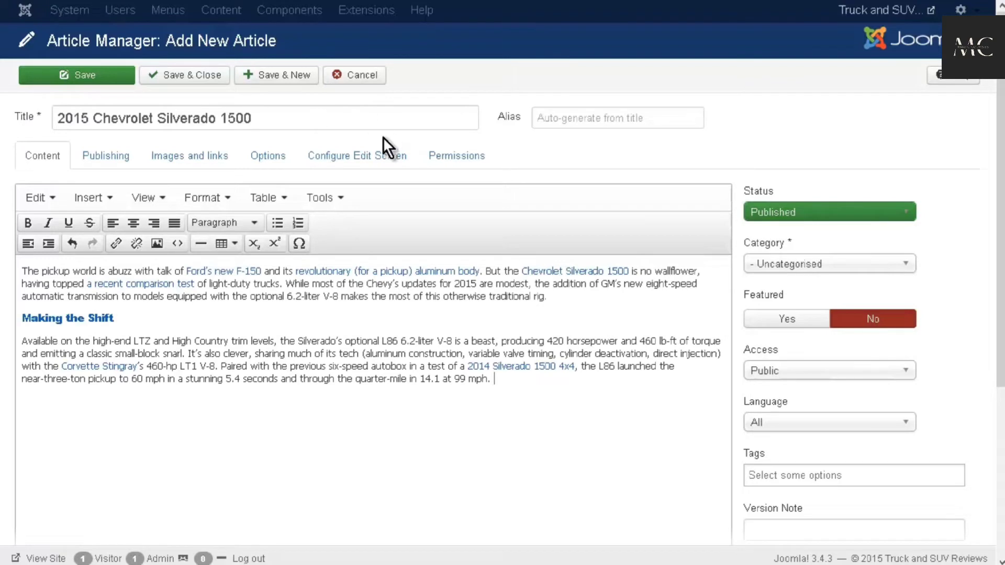
{"action": "left_click", "coordinate": [903, 272]}
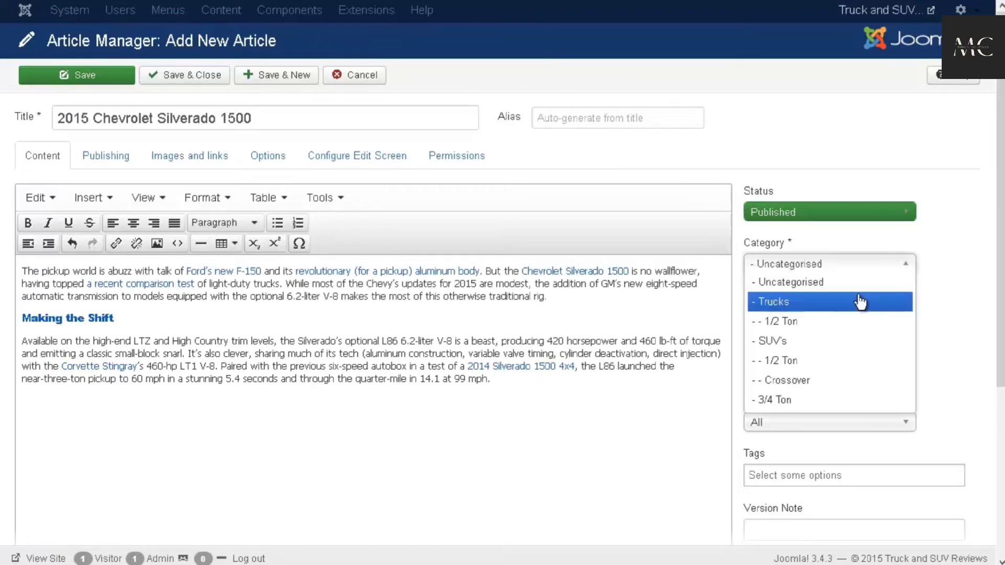
{"action": "left_click", "coordinate": [852, 323]}
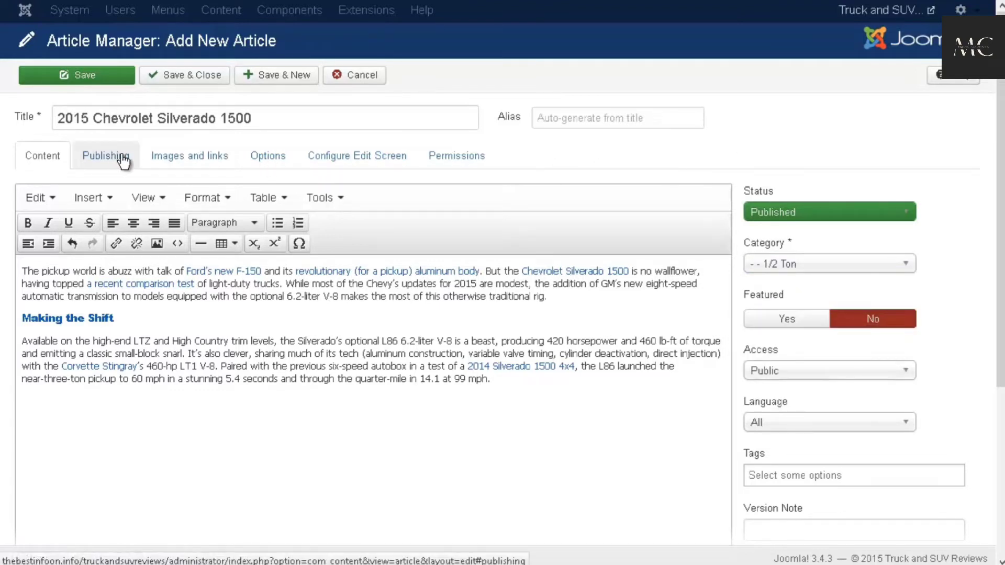
- Review the new article's image and link fields, display options, edit screen configuration and permission settings
{"action": "left_click", "coordinate": [156, 156]}
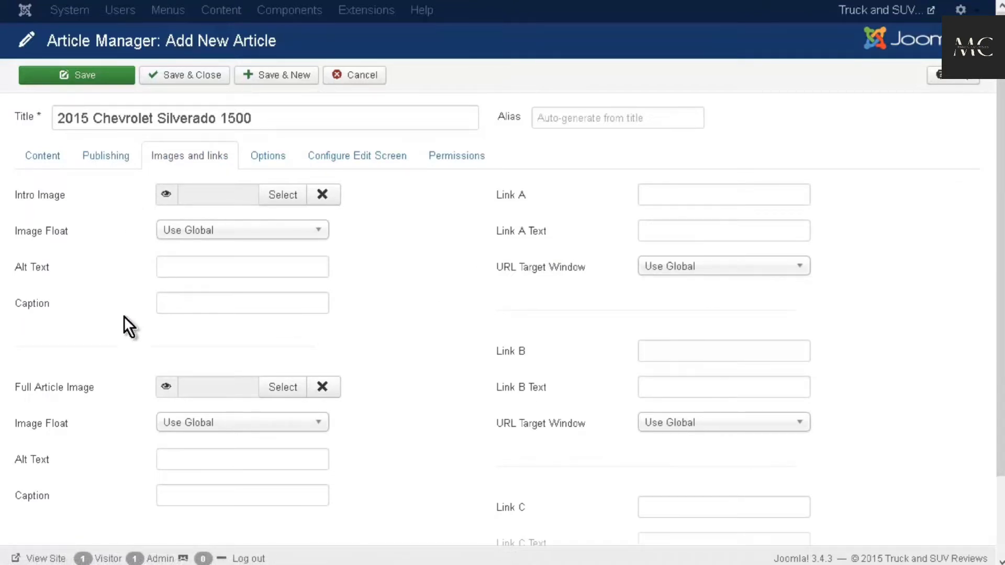
{"action": "scroll", "coordinate": [124, 360], "scroll_direction": "down", "scroll_amount": 2}
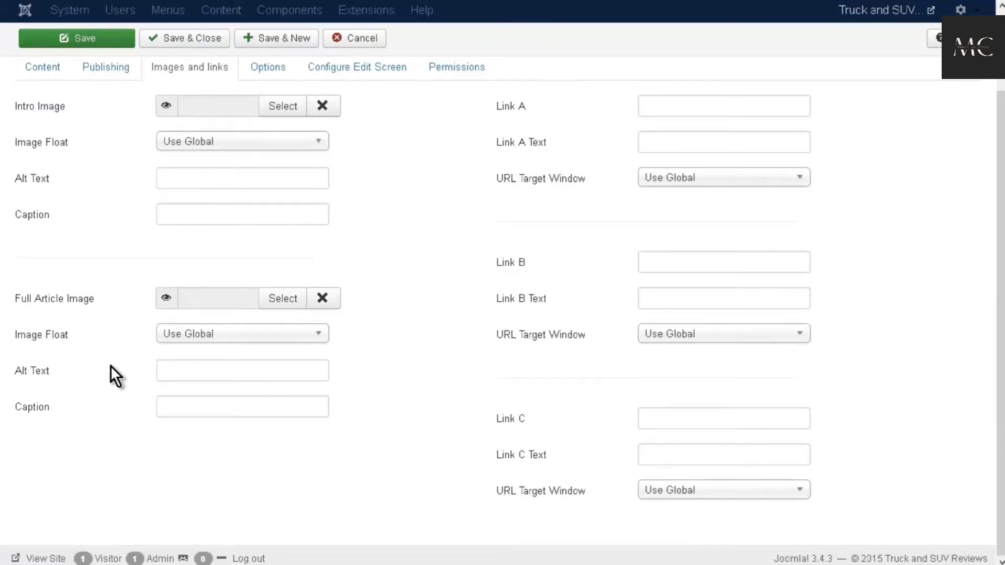
{"action": "scroll", "coordinate": [111, 366], "scroll_direction": "up", "scroll_amount": 2}
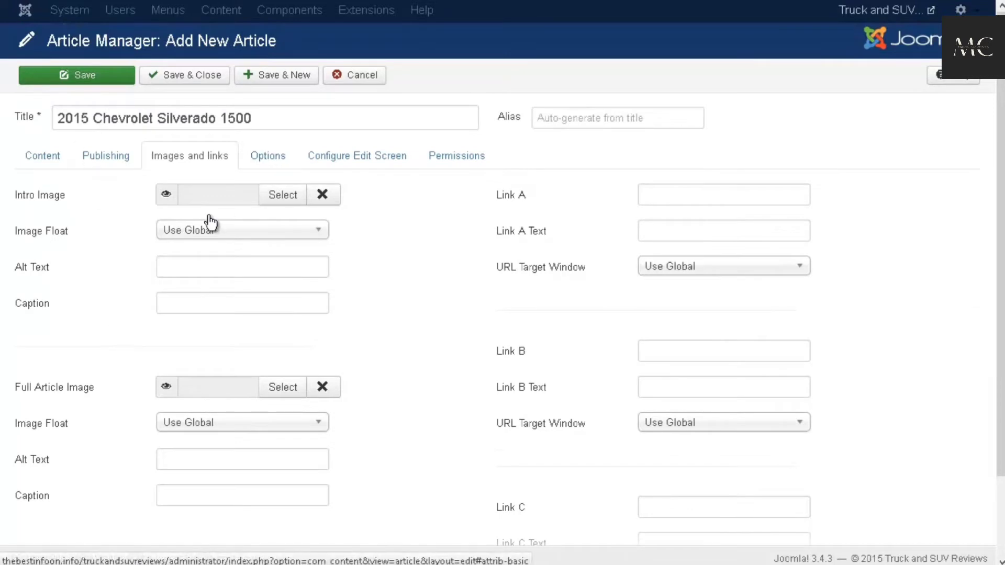
{"action": "left_click", "coordinate": [268, 157]}
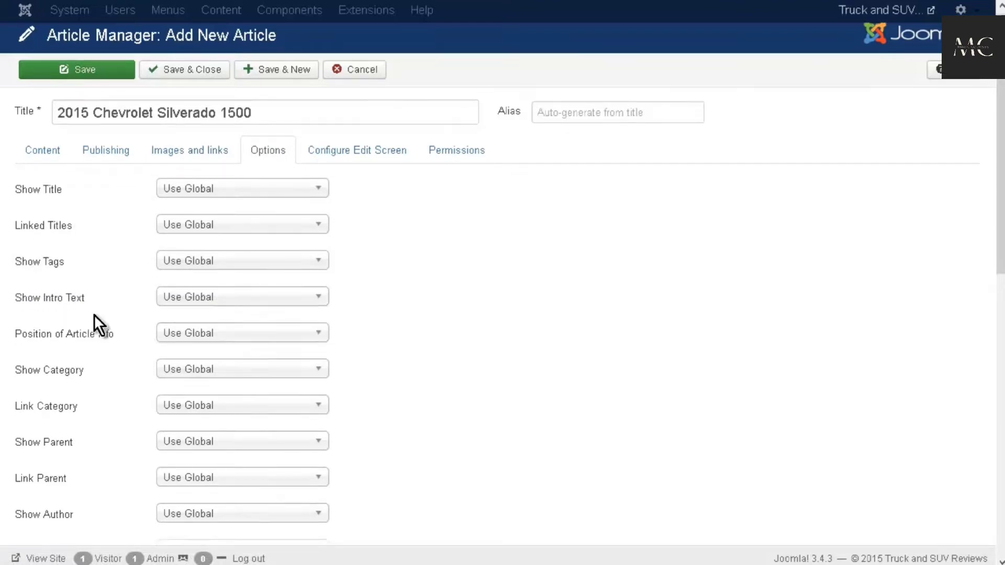
{"action": "scroll", "coordinate": [94, 319], "scroll_direction": "down", "scroll_amount": 2}
{"action": "scroll", "coordinate": [96, 313], "scroll_direction": "down", "scroll_amount": 8}
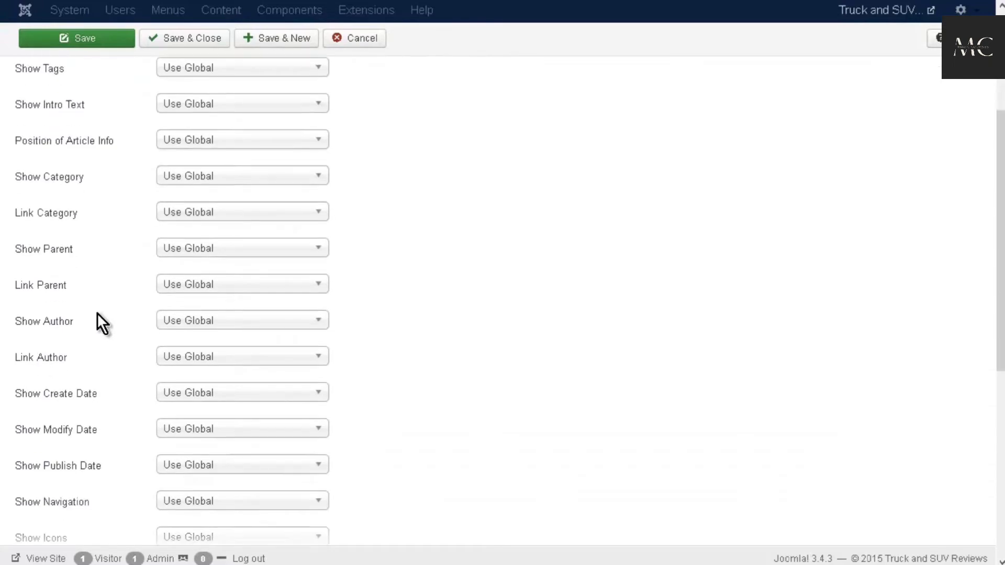
{"action": "scroll", "coordinate": [103, 312], "scroll_direction": "up", "scroll_amount": 10}
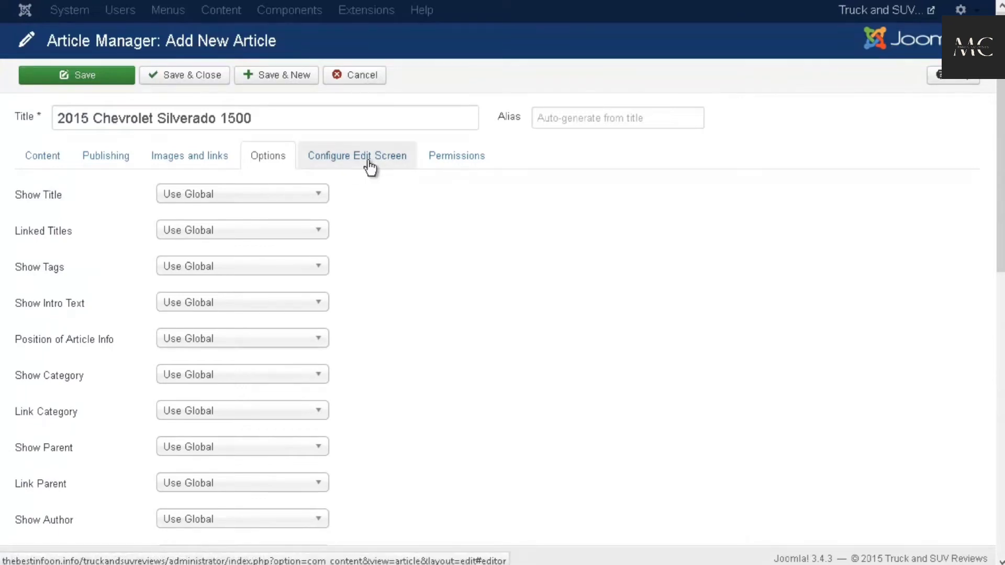
{"action": "left_click", "coordinate": [339, 163]}
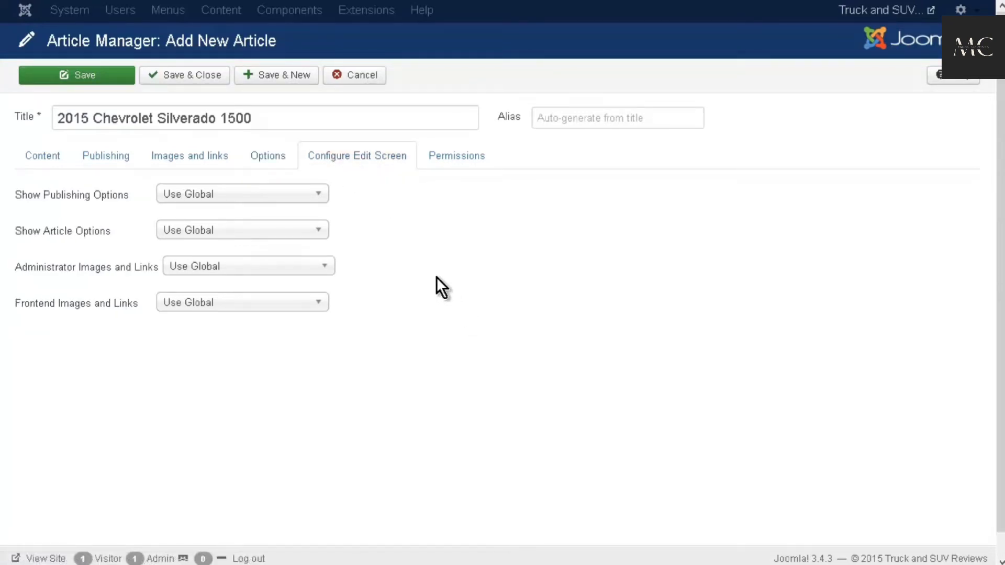
{"action": "left_click", "coordinate": [471, 163]}
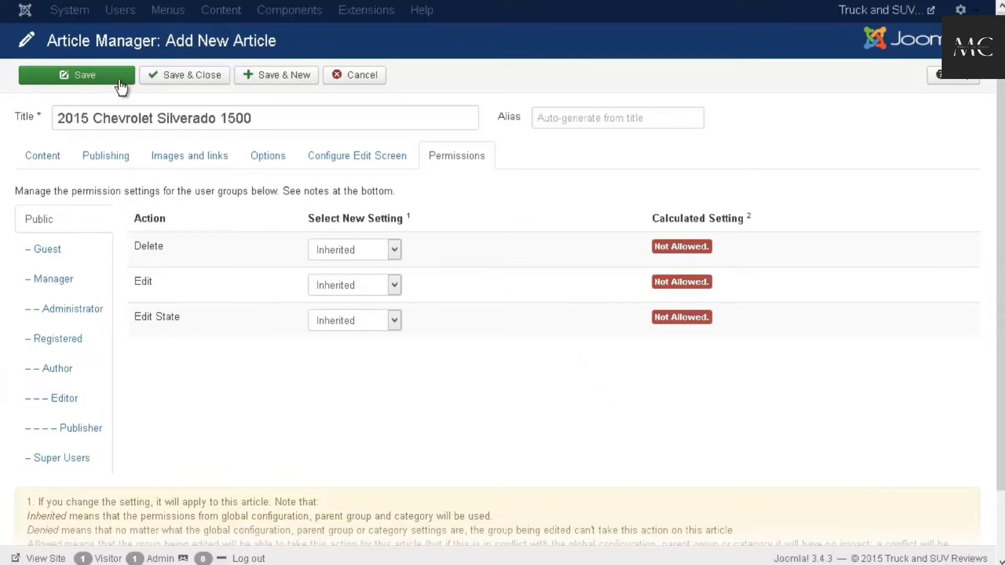
- Save the Silverado article and check the site's public home page
{"action": "left_click", "coordinate": [93, 79]}
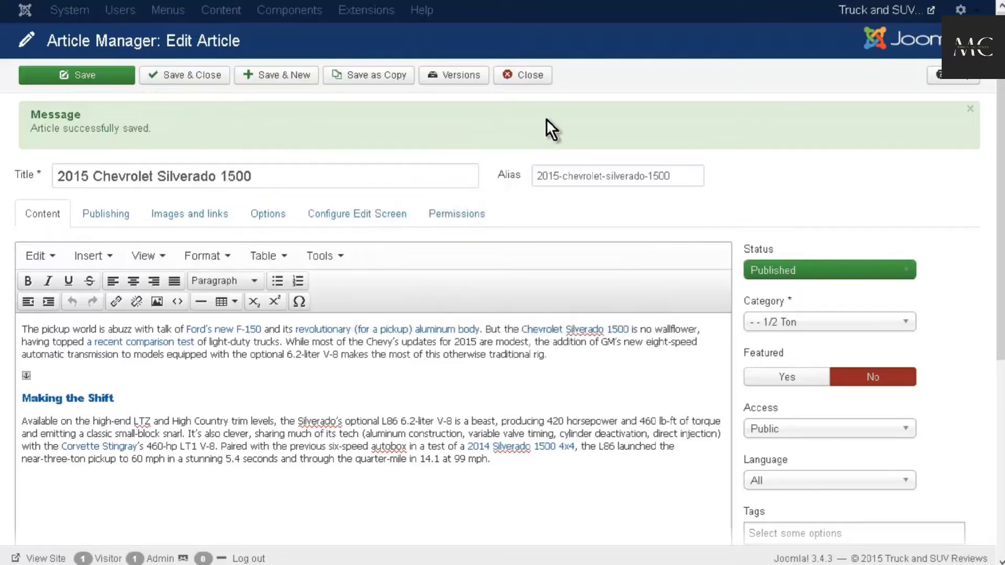
{"action": "left_click", "coordinate": [884, 9]}
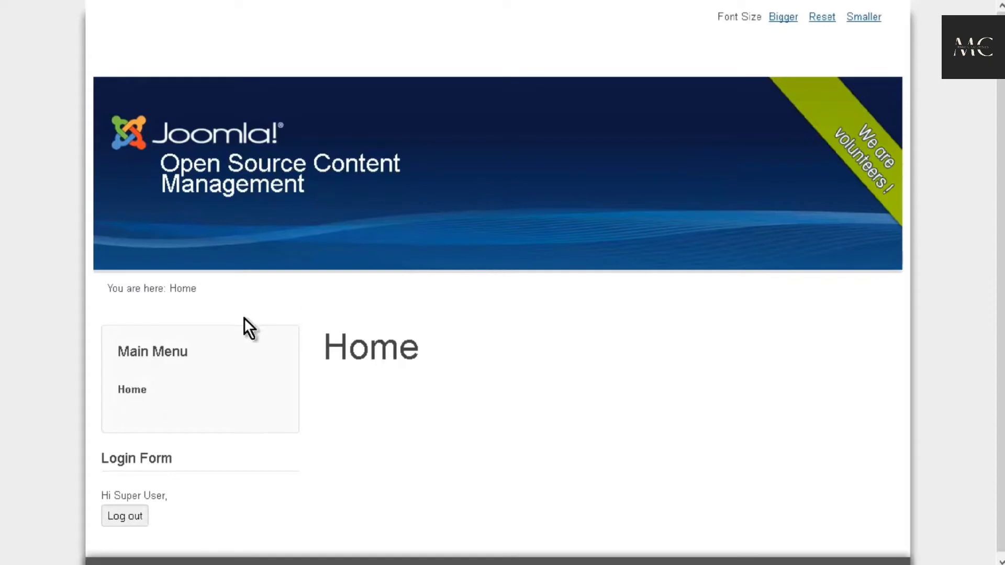
{"action": "scroll", "coordinate": [628, 398], "scroll_direction": "down", "scroll_amount": 1}
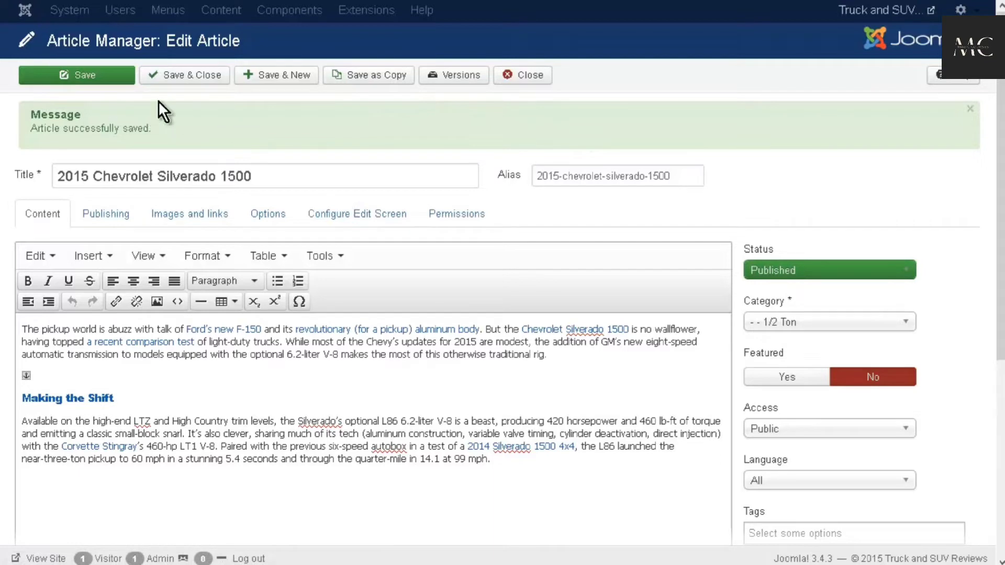
- Close the article, check the featured articles list and reopen the 2015 Chevrolet Silverado 1500 article from the article list
{"action": "left_click", "coordinate": [545, 78]}
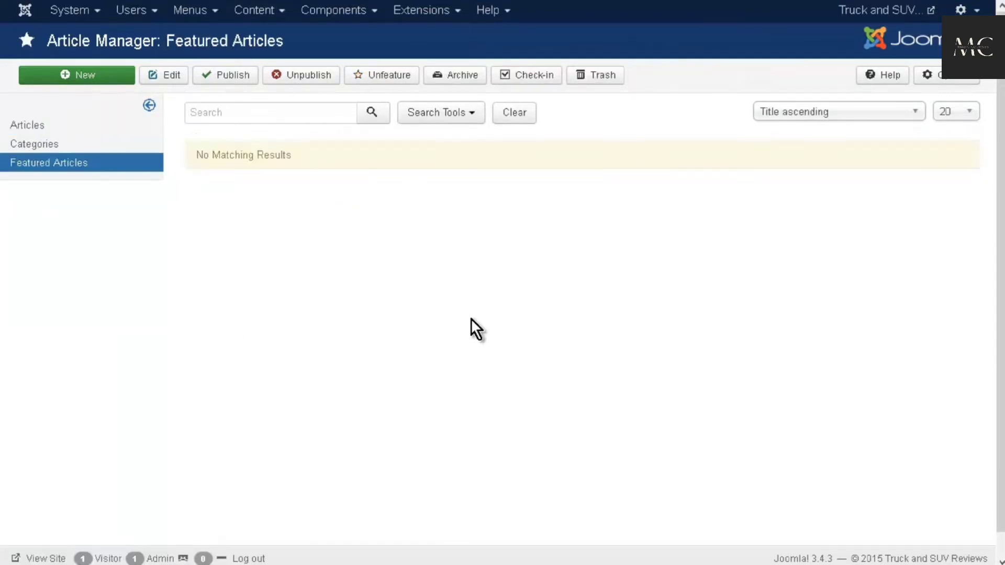
{"action": "key", "text": "alt+Left"}
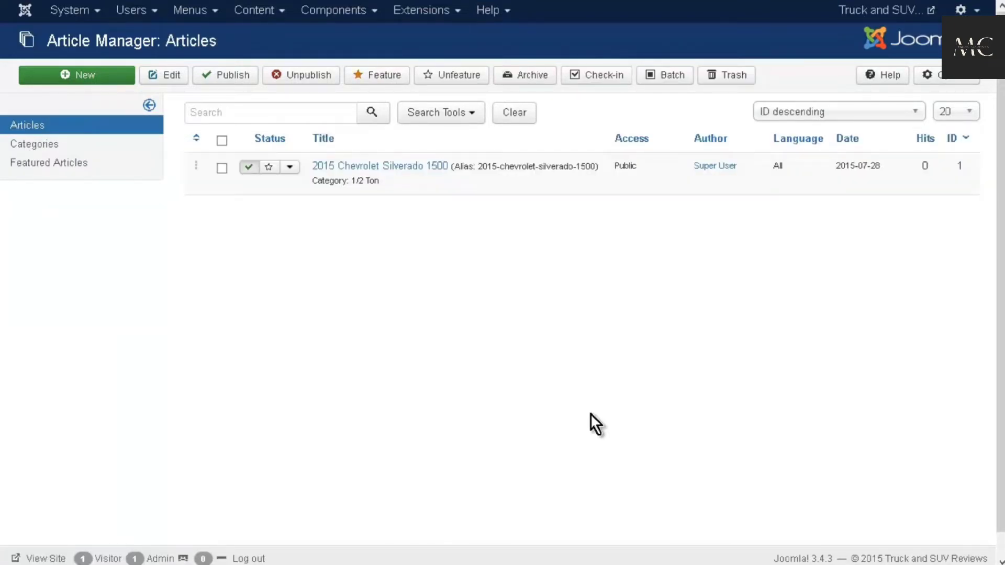
{"action": "left_click", "coordinate": [403, 166]}
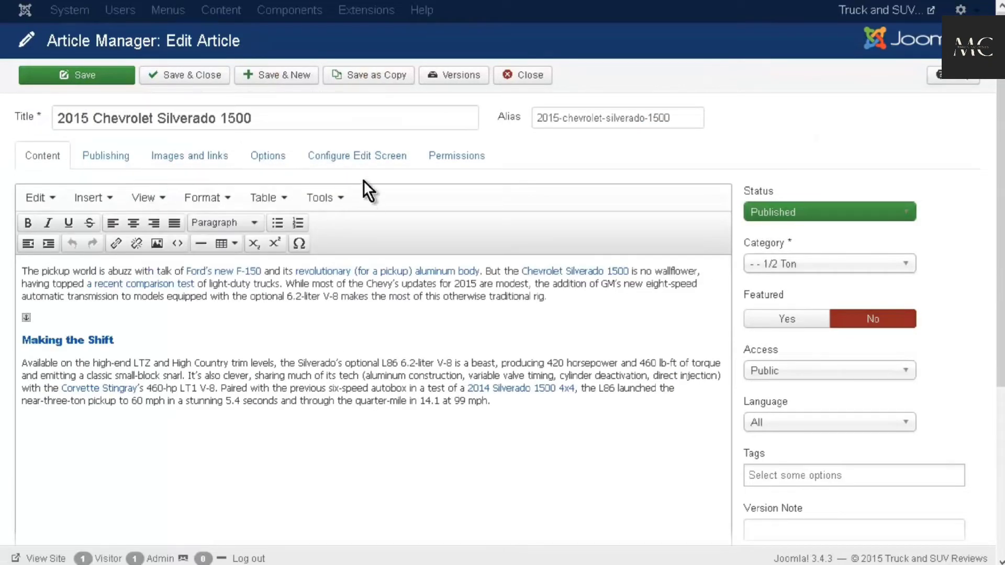
- Examine the article's intro image and full article image settings, including the help text for the full article image
{"action": "left_click", "coordinate": [211, 162]}
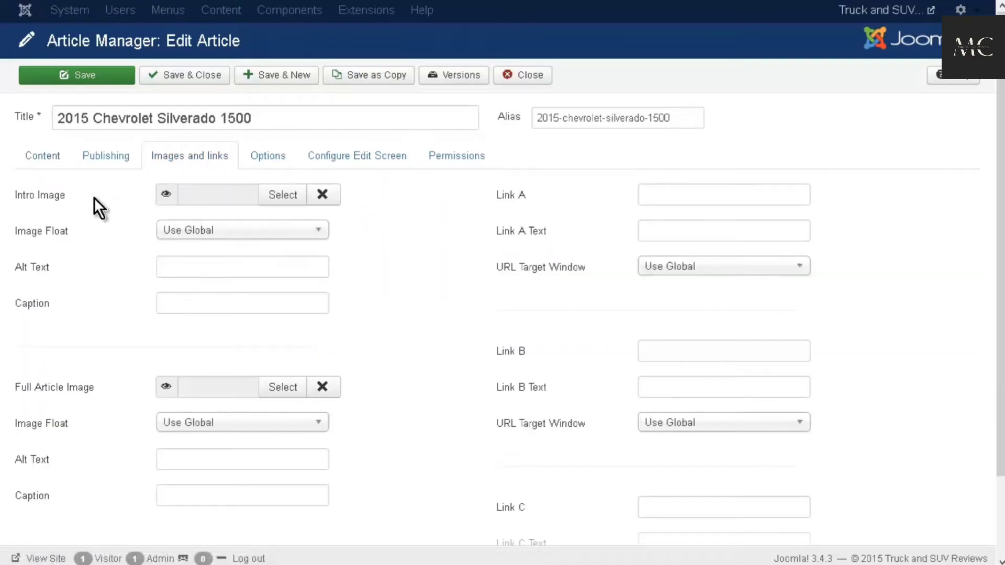
{"action": "mouse_move", "coordinate": [45, 198]}
{"action": "scroll", "coordinate": [99, 240], "scroll_direction": "down", "scroll_amount": 2}
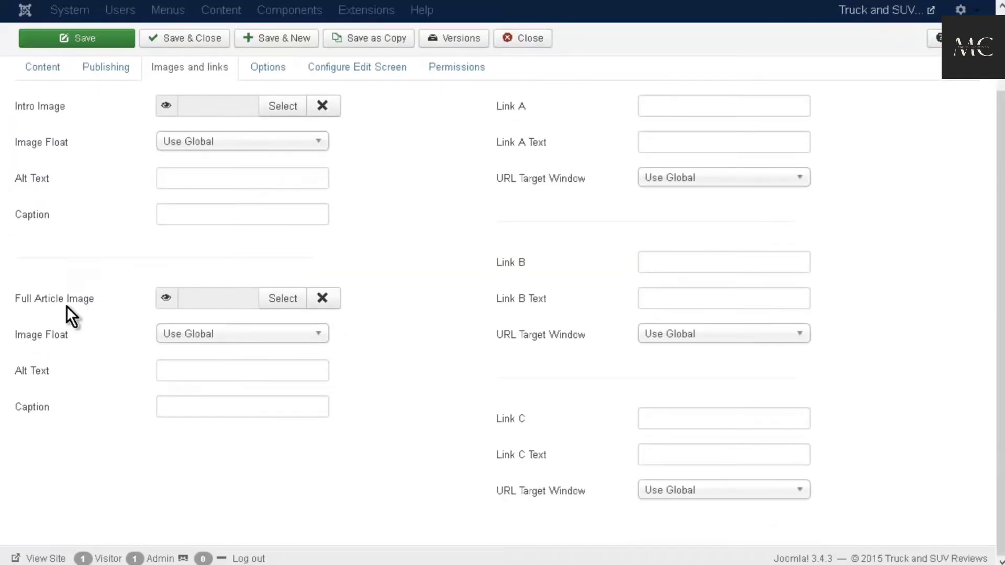
{"action": "mouse_move", "coordinate": [68, 310]}
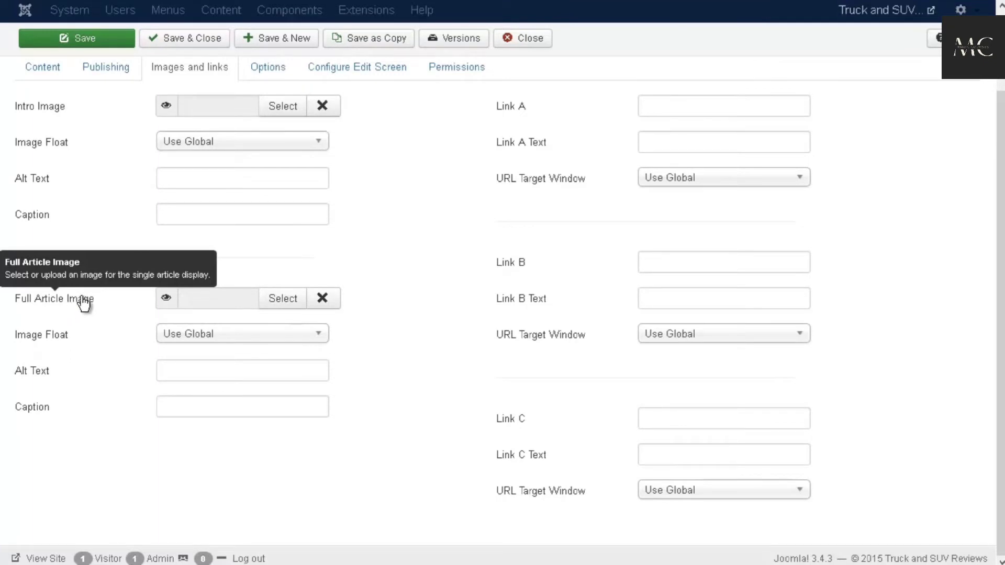
{"action": "left_click", "coordinate": [44, 70]}
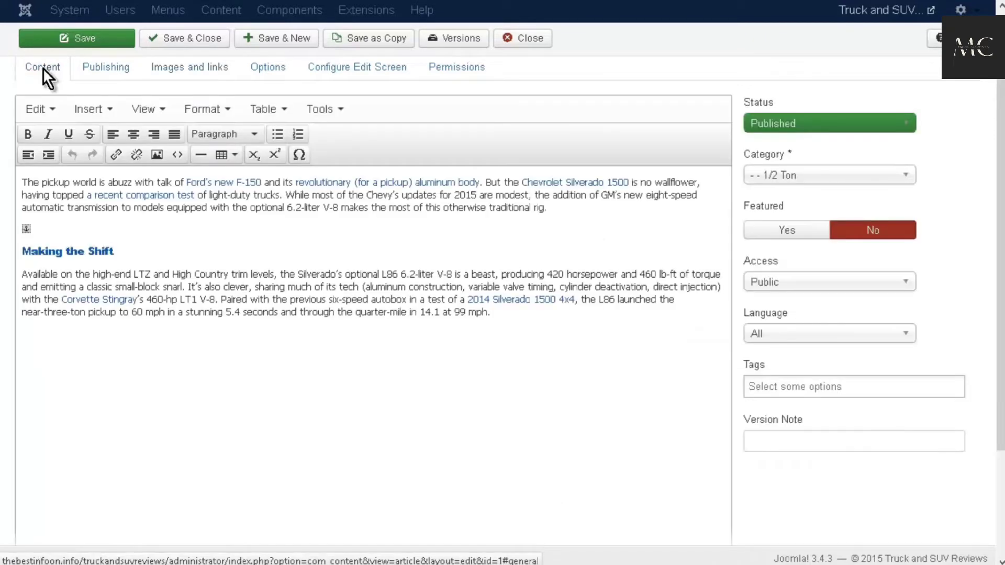
{"action": "left_click", "coordinate": [22, 181]}
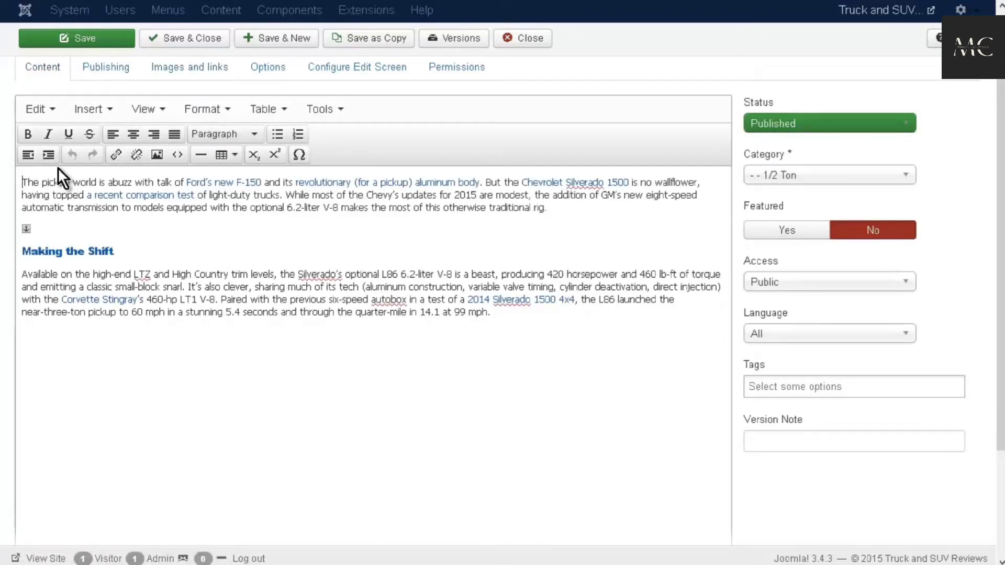
{"action": "left_click", "coordinate": [157, 155]}
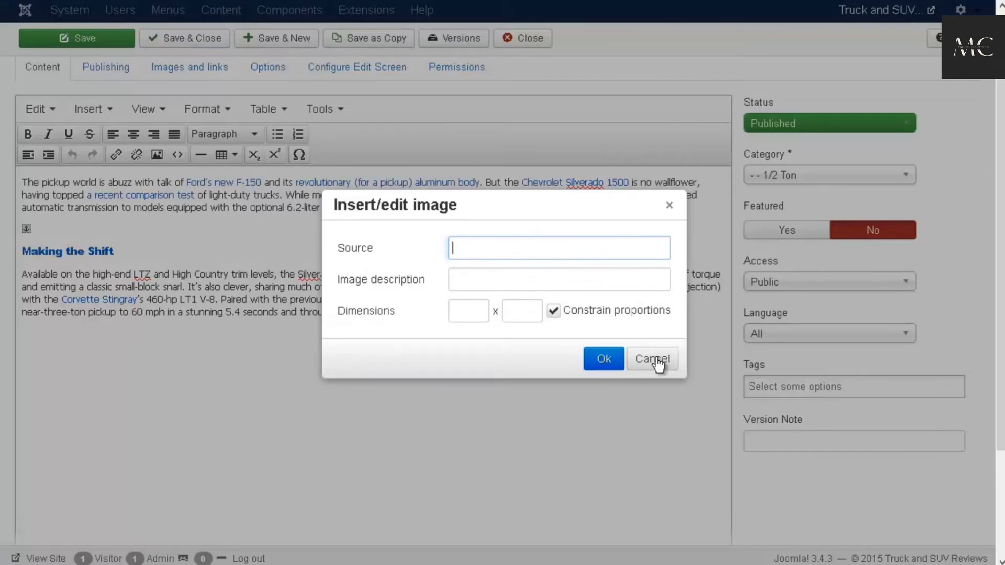
{"action": "left_click", "coordinate": [630, 358]}
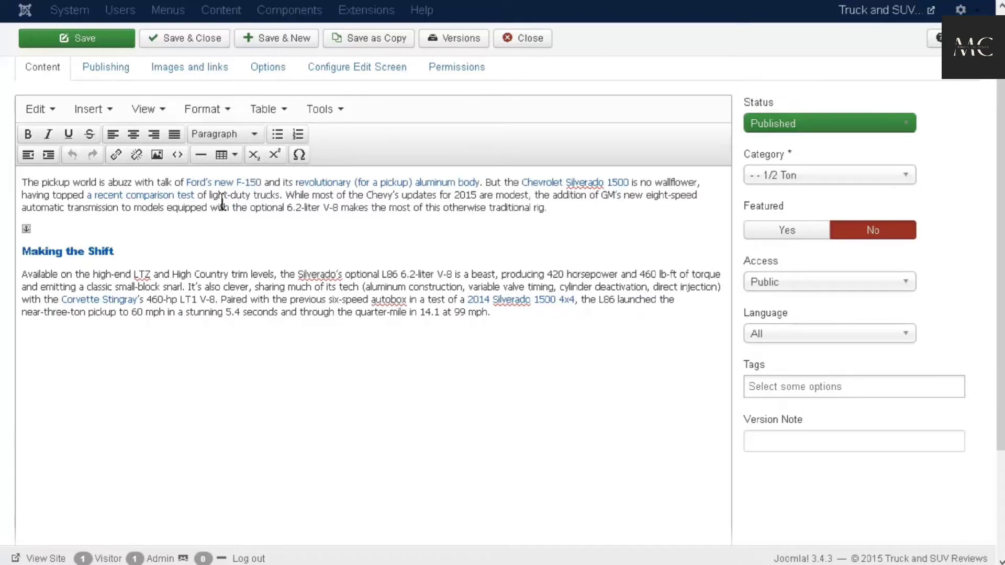
- Upload the image file 6445.jpg from the Downloads folder for the Silverado article's full article image
{"action": "left_click", "coordinate": [191, 67]}
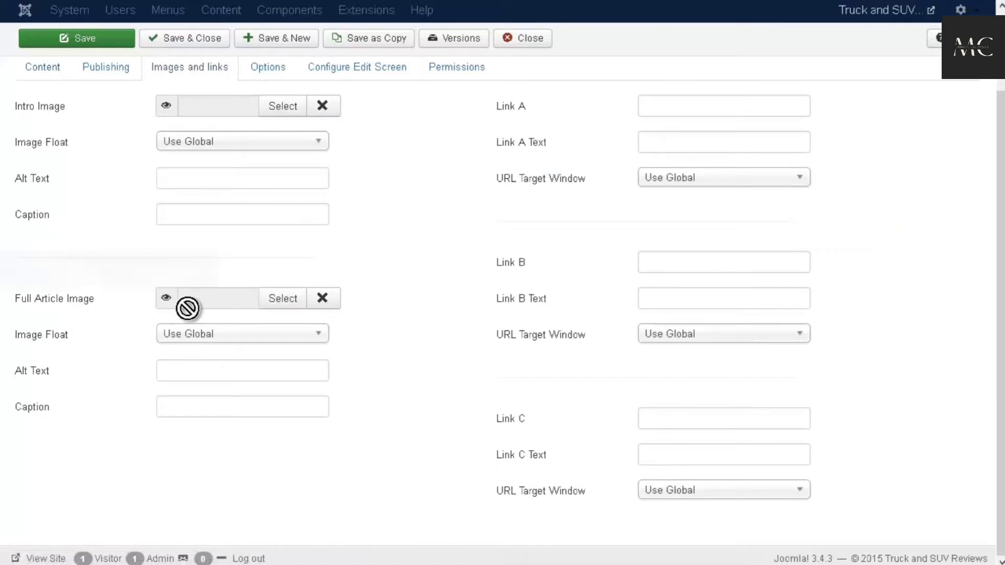
{"action": "left_click", "coordinate": [286, 301]}
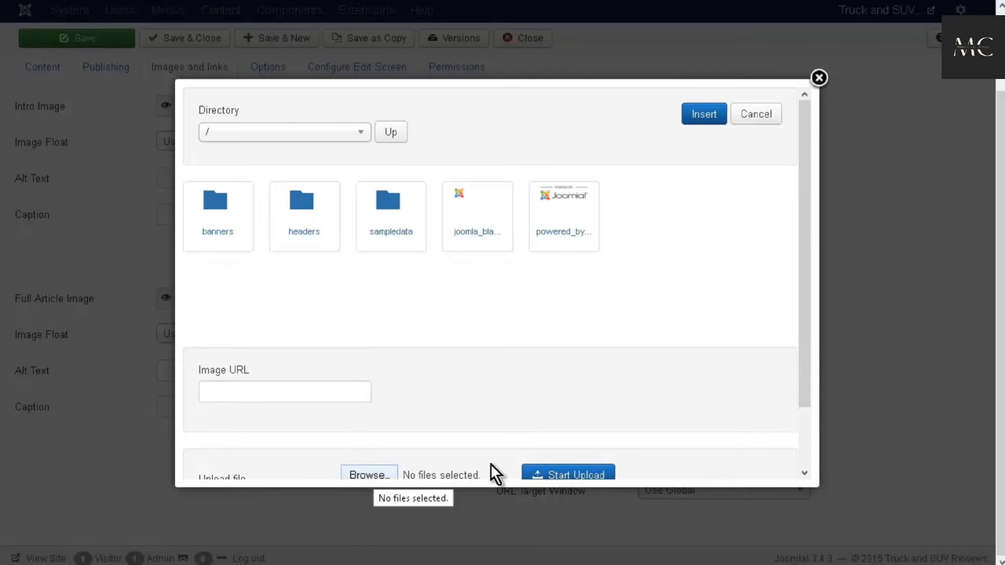
{"action": "left_click", "coordinate": [369, 474]}
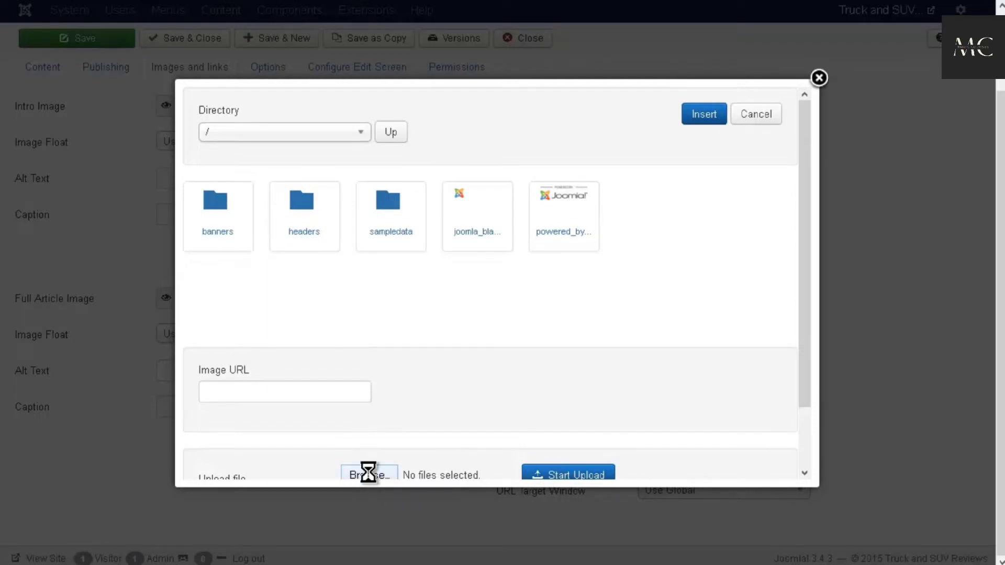
{"action": "left_click", "coordinate": [210, 79]}
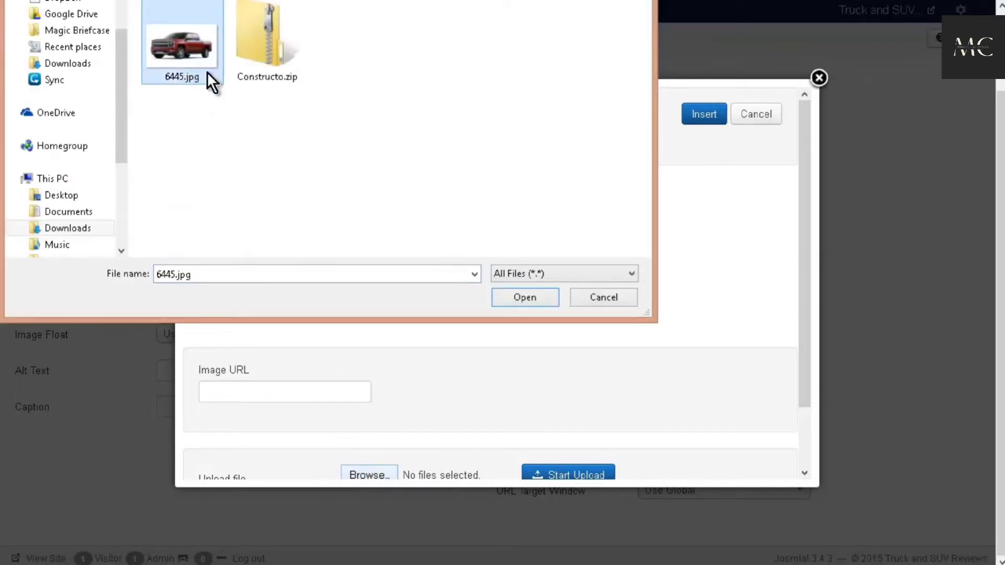
{"action": "left_click", "coordinate": [510, 297]}
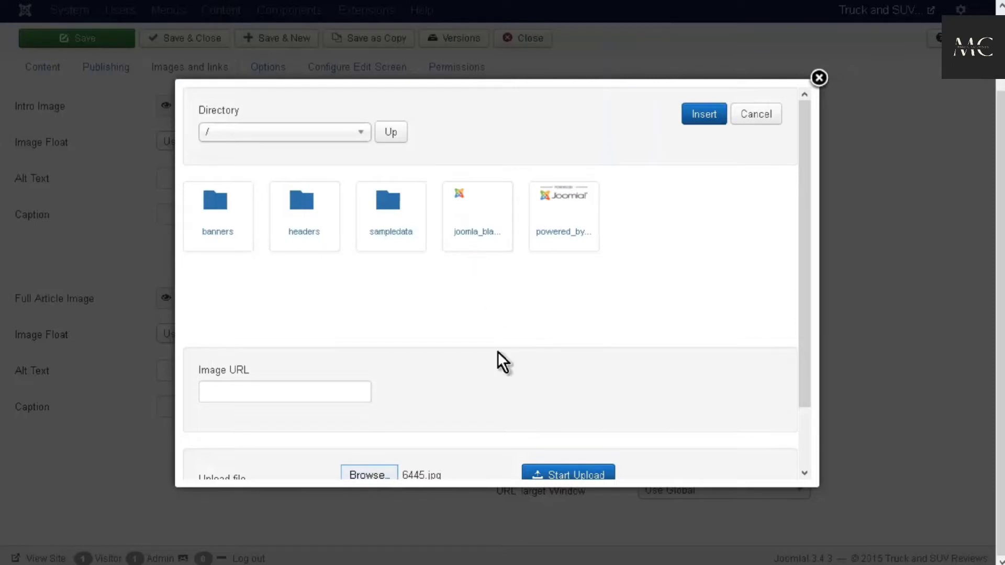
{"action": "left_click", "coordinate": [561, 475]}
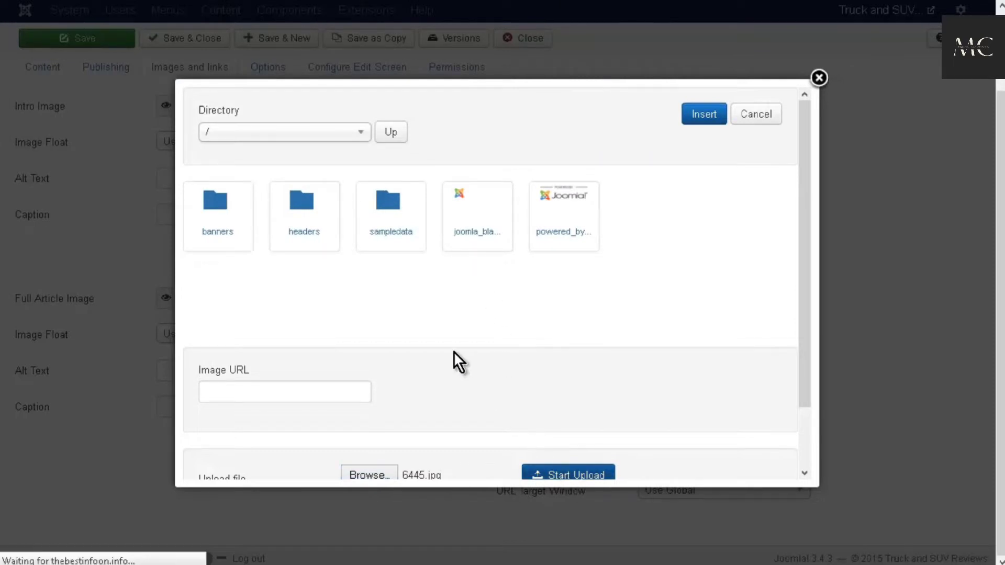
- Insert the uploaded 6445.jpg as the full article image, and save and close the article
{"action": "left_click", "coordinate": [471, 291]}
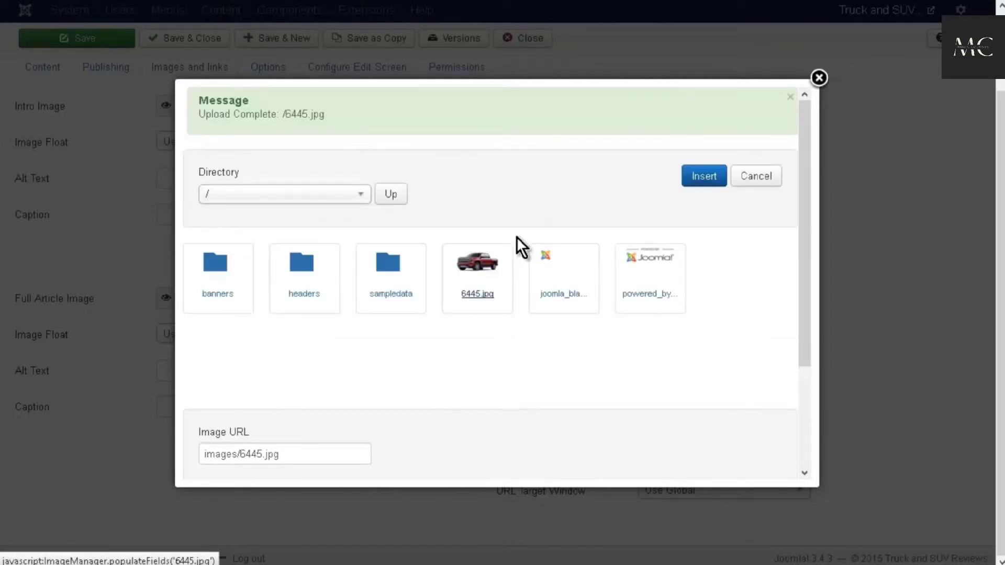
{"action": "left_click", "coordinate": [697, 178]}
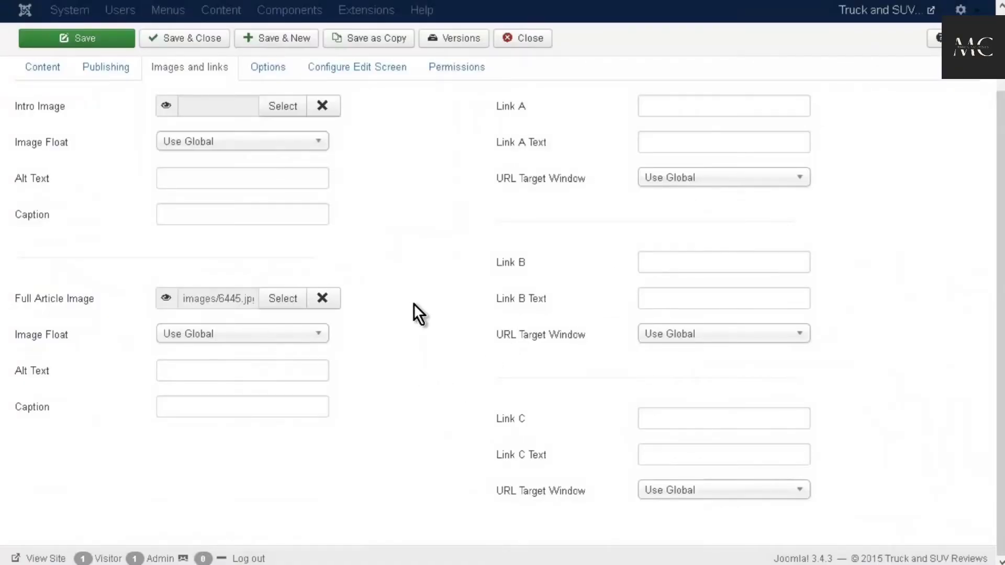
{"action": "scroll", "coordinate": [423, 309], "scroll_direction": "up", "scroll_amount": 3}
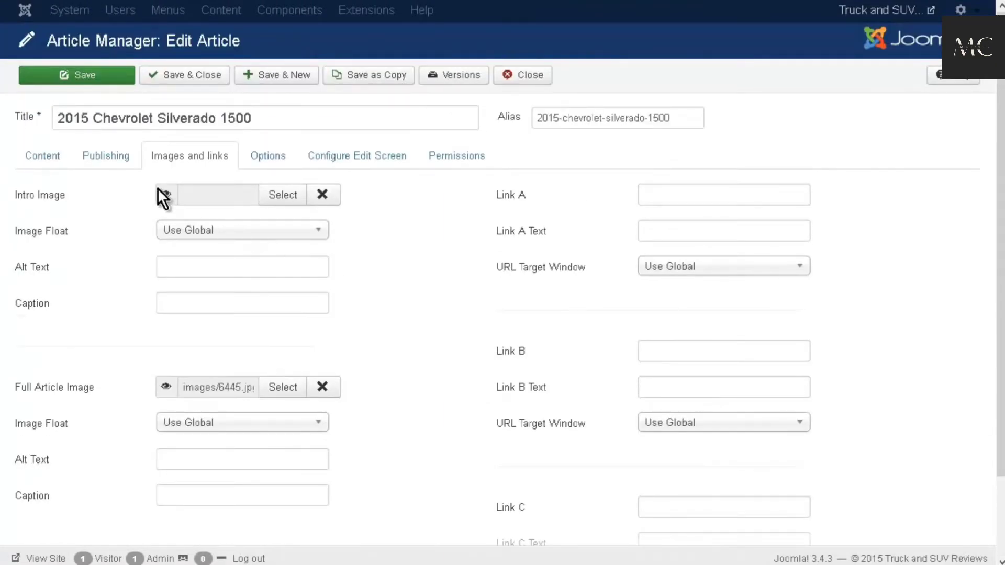
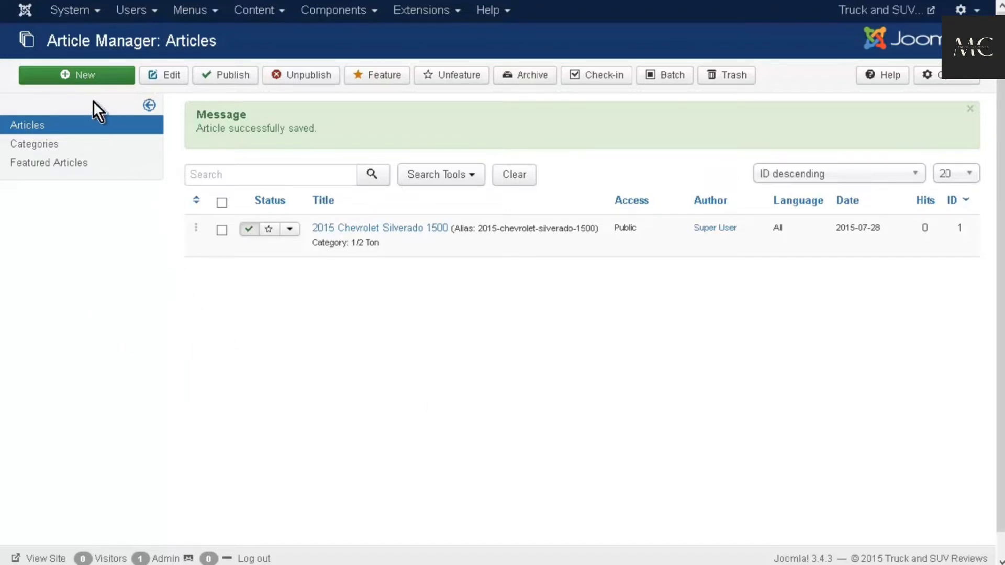
- Create an Uncategorised article titled "Welcome To Car and Truck Reviews" with repeated "Welcome message" lines, check its publishing fields, and save and close it
{"action": "left_click", "coordinate": [84, 80]}
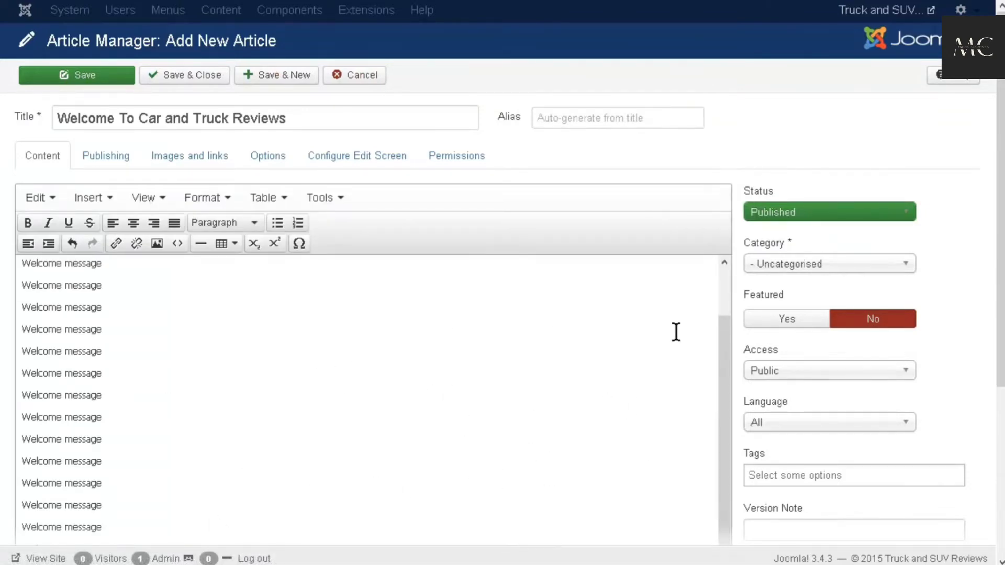
{"action": "left_click", "coordinate": [95, 159]}
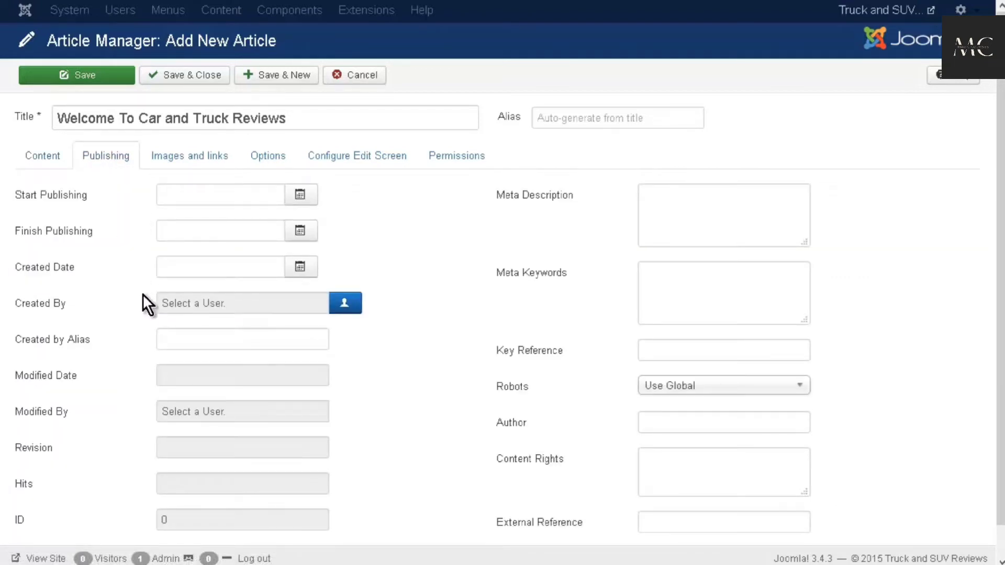
{"action": "scroll", "coordinate": [140, 295], "scroll_direction": "down", "scroll_amount": 1}
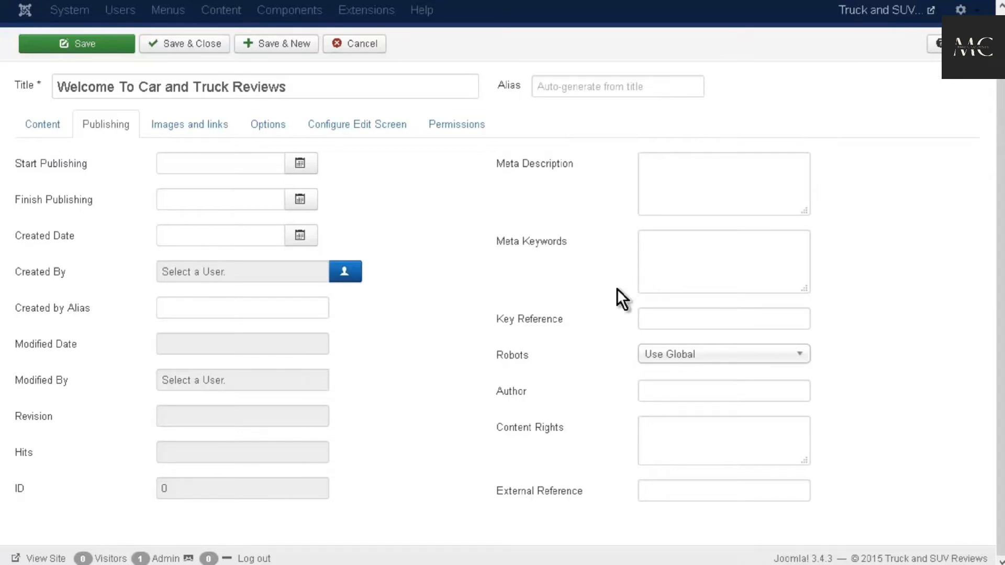
{"action": "scroll", "coordinate": [621, 299], "scroll_direction": "up", "scroll_amount": 2}
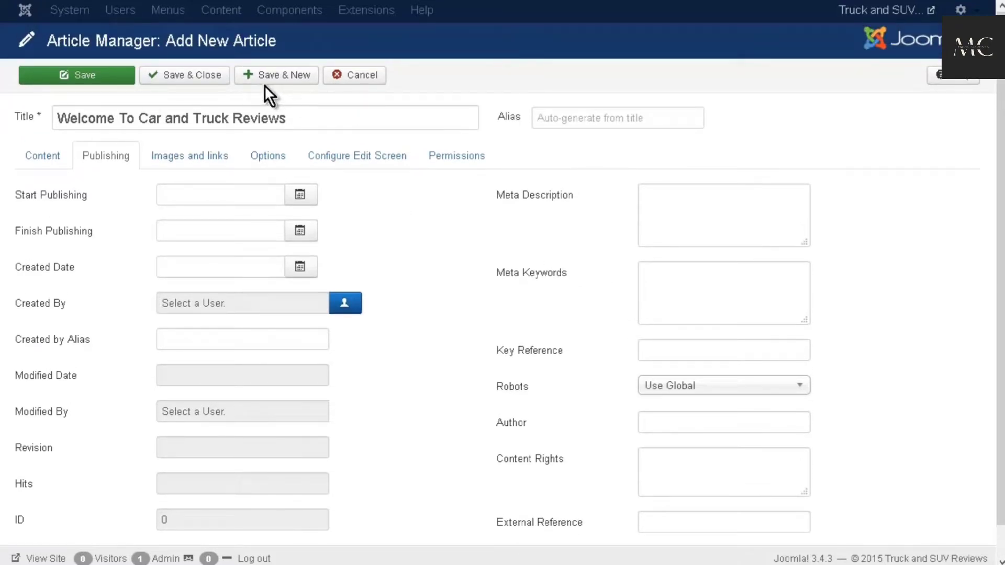
{"action": "left_click", "coordinate": [193, 78]}
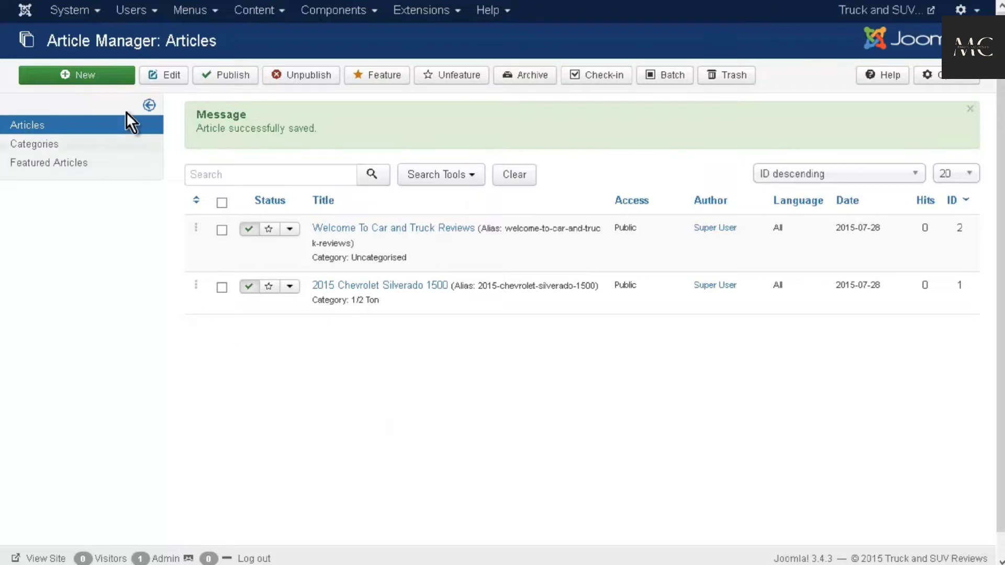
- Start a new menu item in the Main Menu with Home as its parent item
{"action": "left_click", "coordinate": [198, 17]}
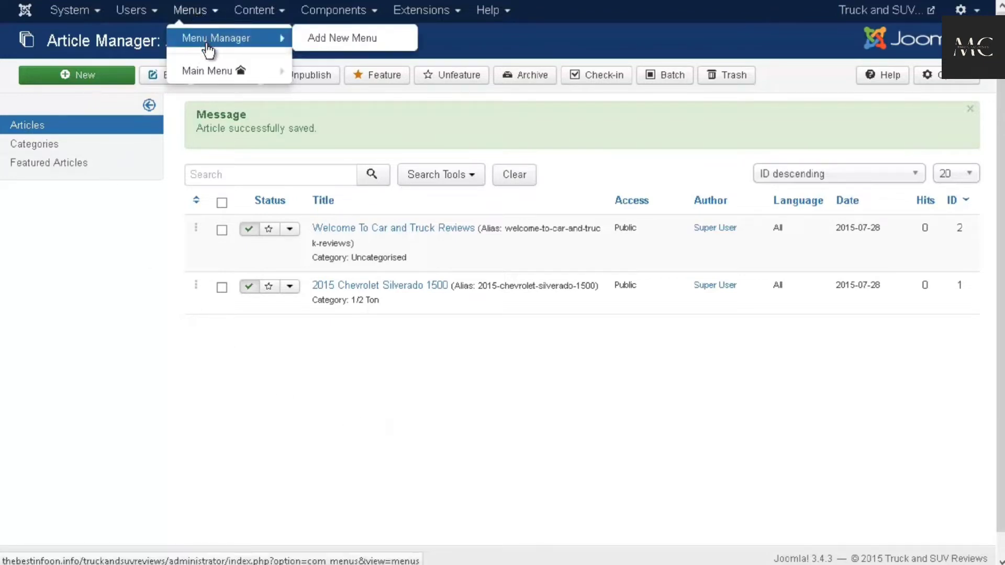
{"action": "mouse_move", "coordinate": [212, 72]}
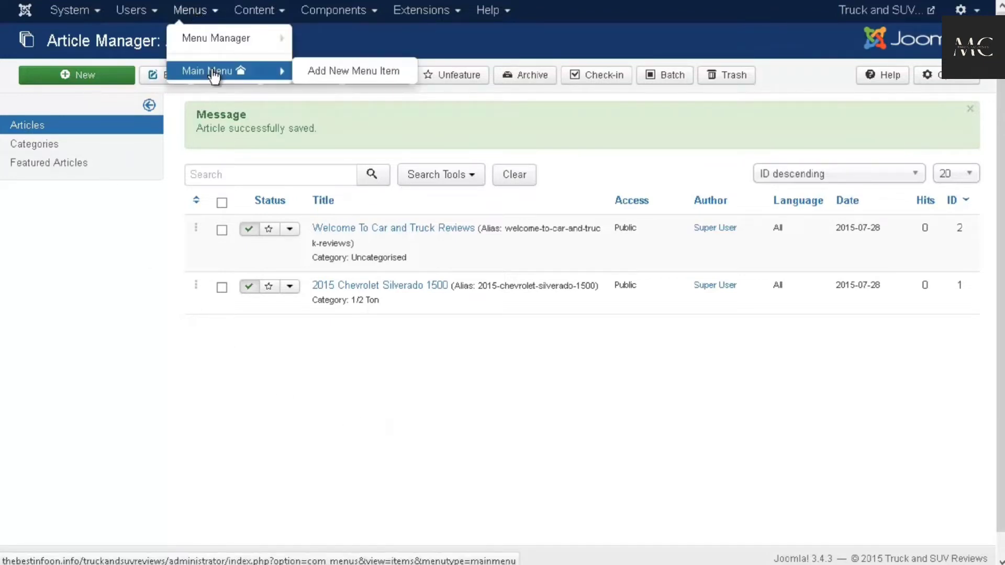
{"action": "left_click", "coordinate": [349, 71]}
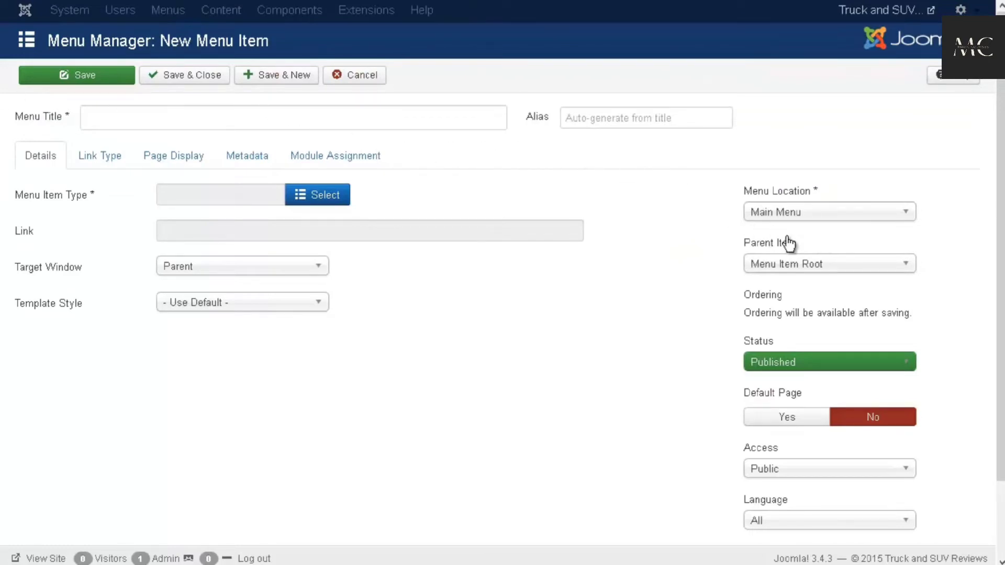
{"action": "left_click", "coordinate": [906, 273]}
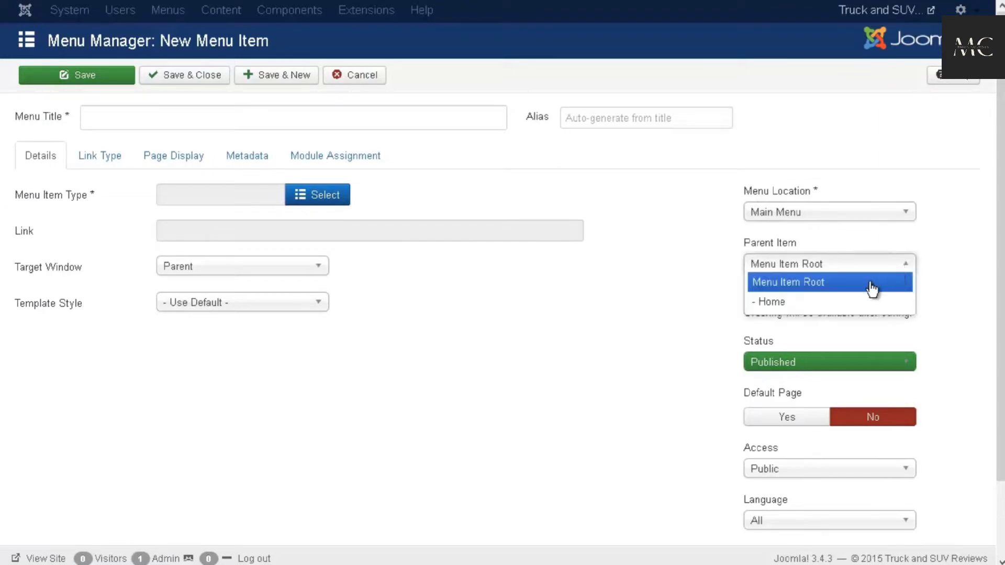
{"action": "left_click", "coordinate": [865, 302]}
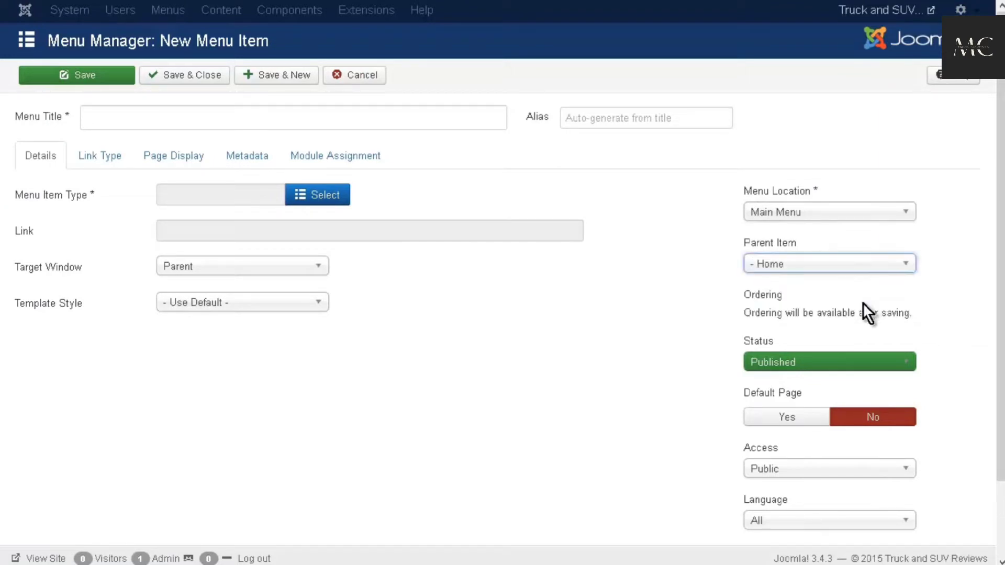
{"action": "left_click", "coordinate": [962, 259]}
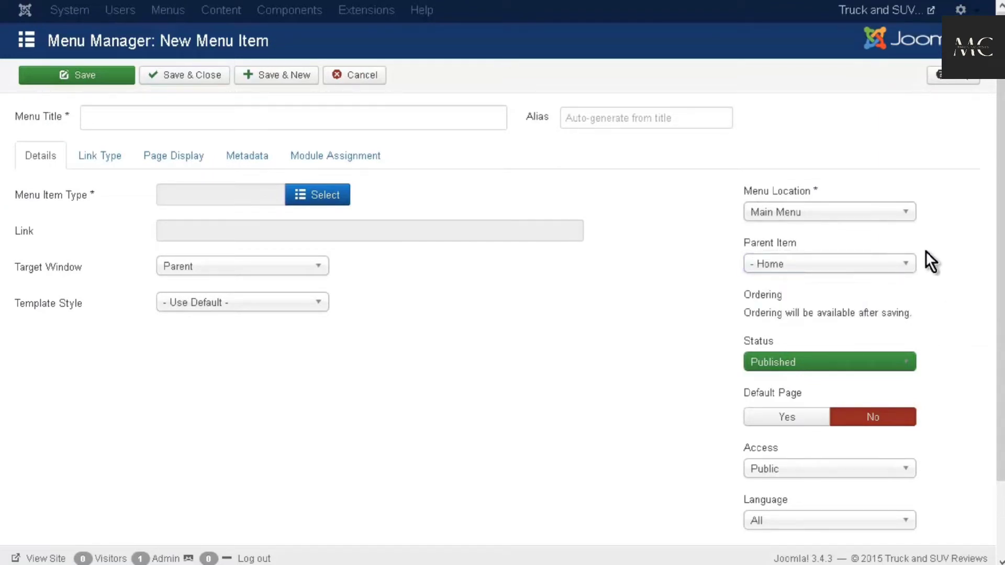
- Set the menu item type to Single Article and select the "Welcome To Car and Truck Reviews" article
{"action": "left_click", "coordinate": [322, 193]}
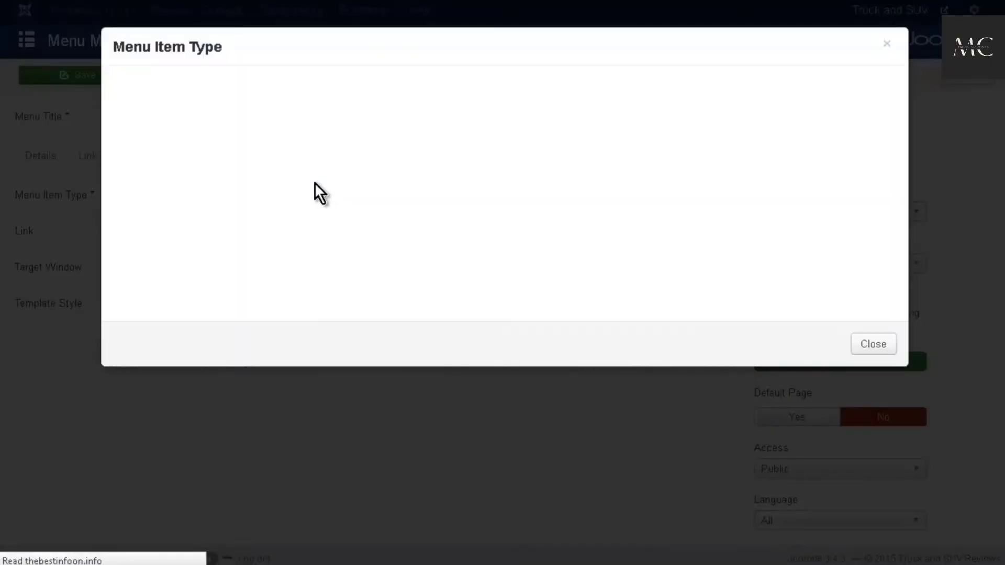
{"action": "left_click", "coordinate": [141, 89]}
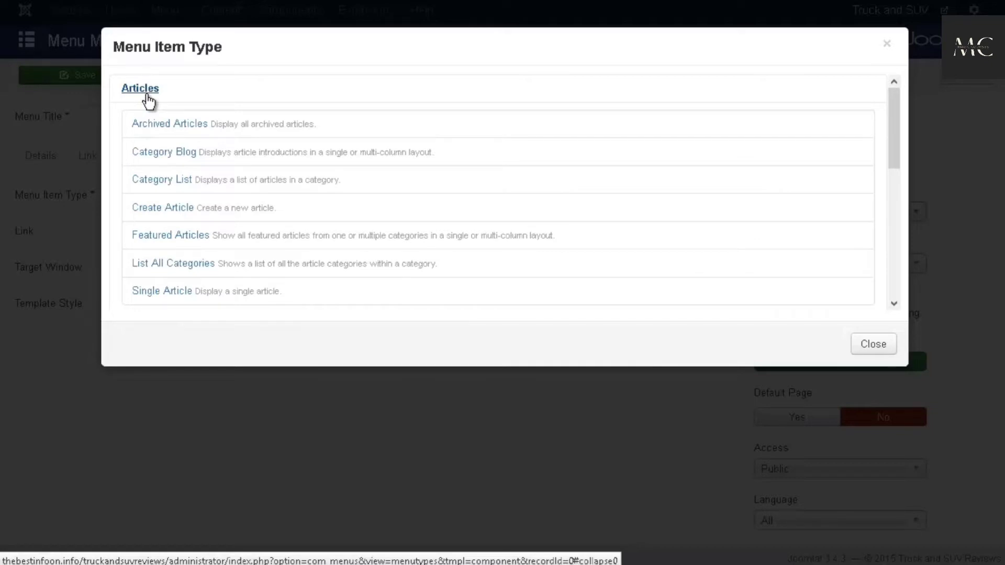
{"action": "left_click", "coordinate": [175, 291]}
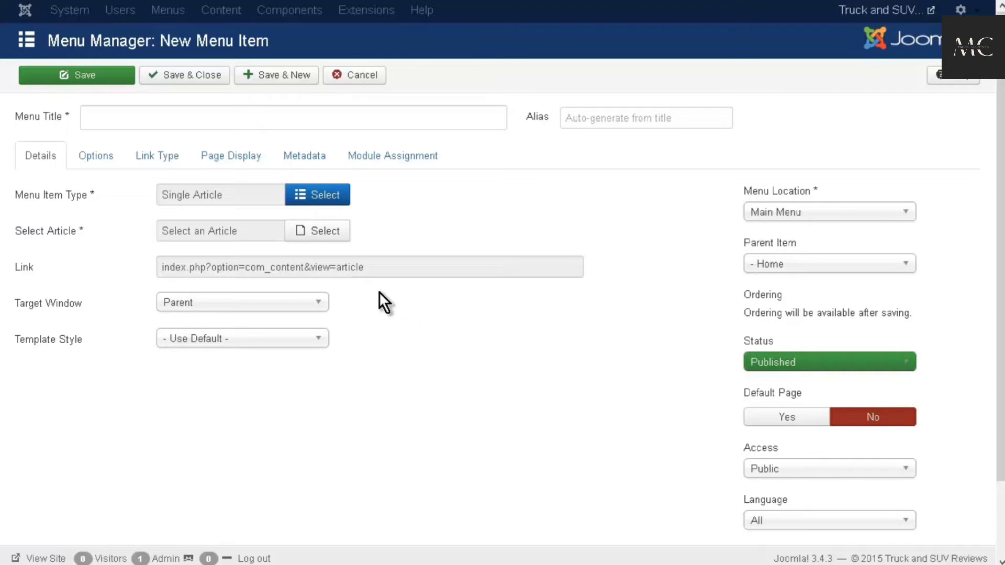
{"action": "left_click", "coordinate": [270, 226]}
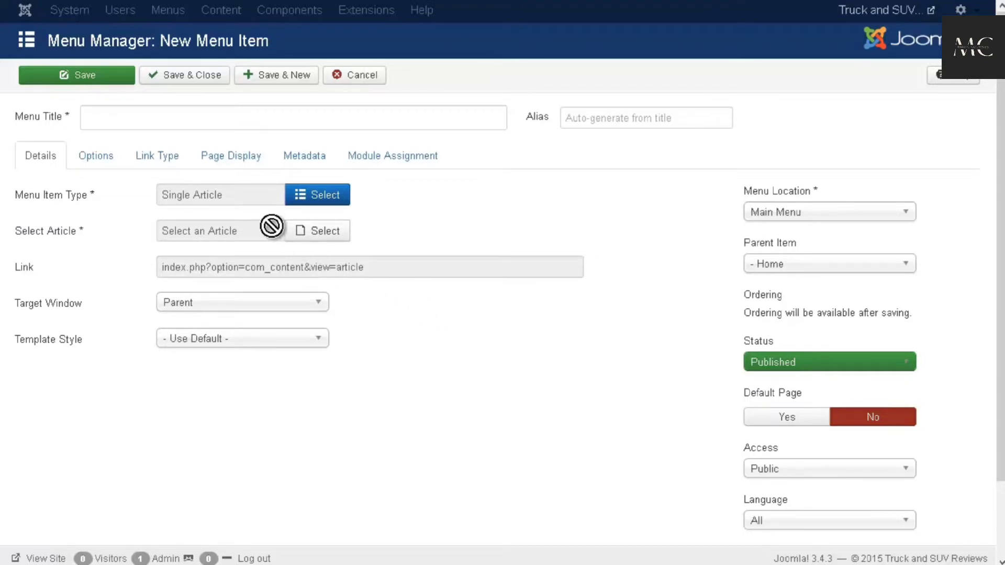
{"action": "left_click", "coordinate": [321, 236]}
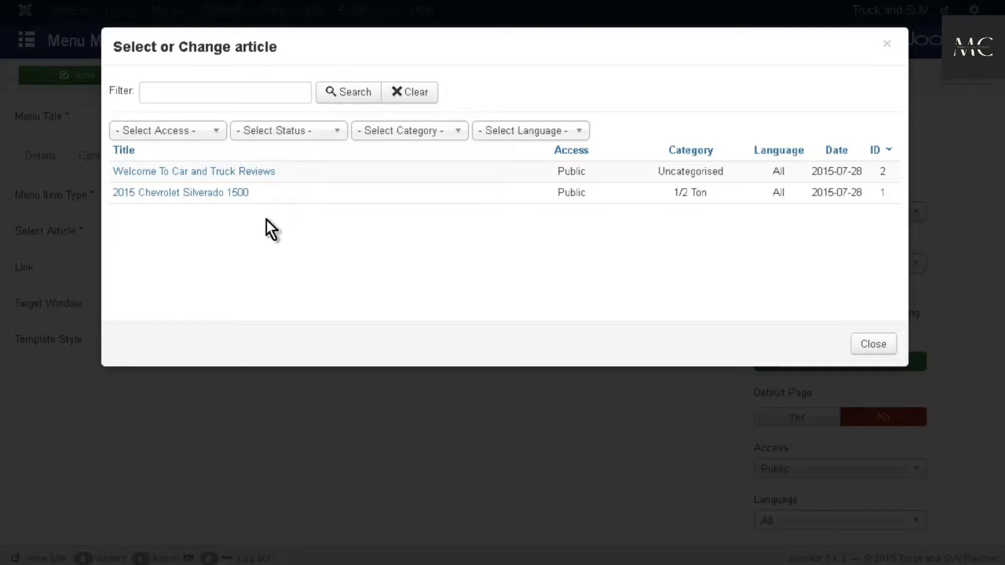
{"action": "left_click", "coordinate": [246, 170]}
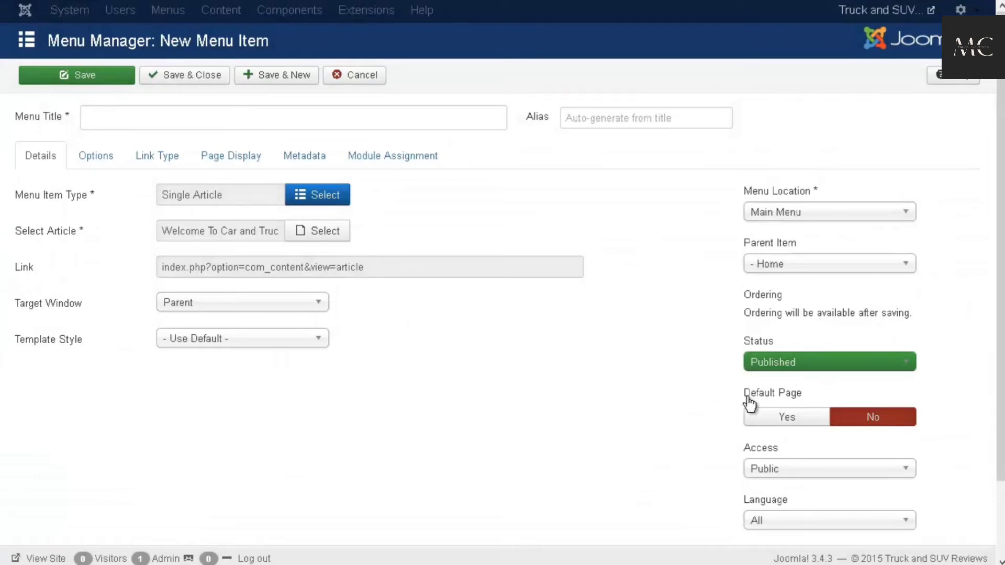
- Make the new menu item the default page and check the target window choices, keeping Parent
{"action": "left_click", "coordinate": [788, 419]}
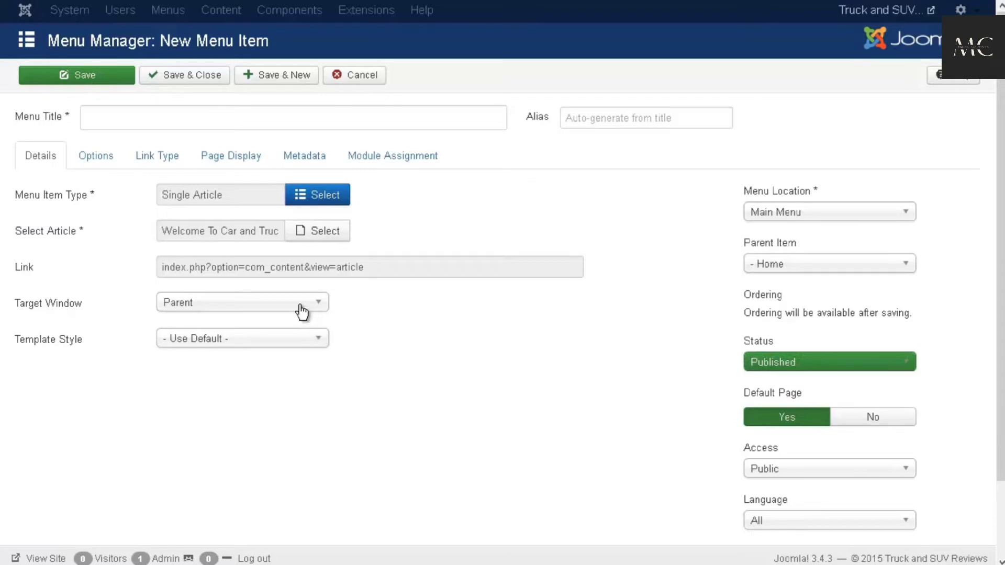
{"action": "left_click", "coordinate": [325, 304]}
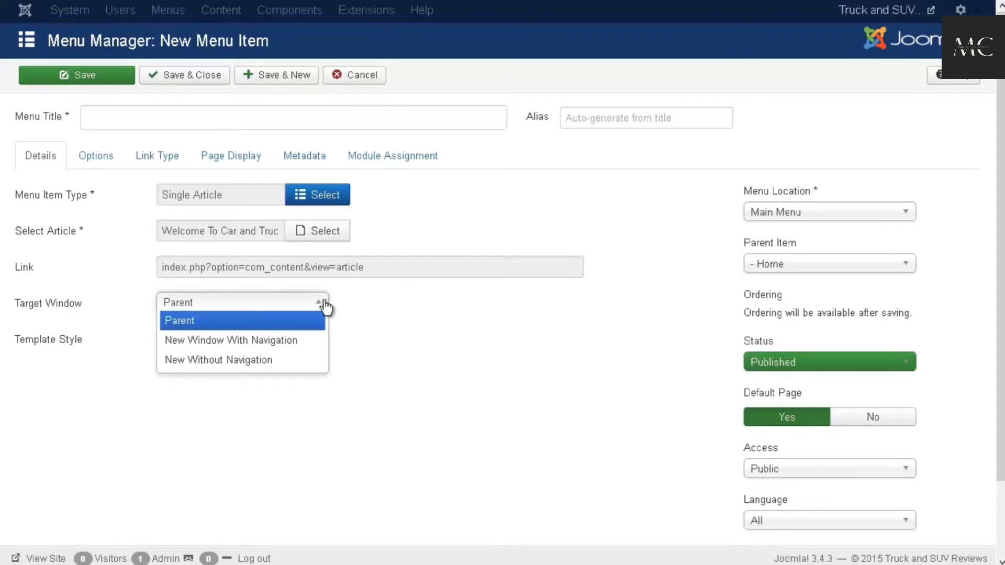
{"action": "left_click", "coordinate": [410, 425]}
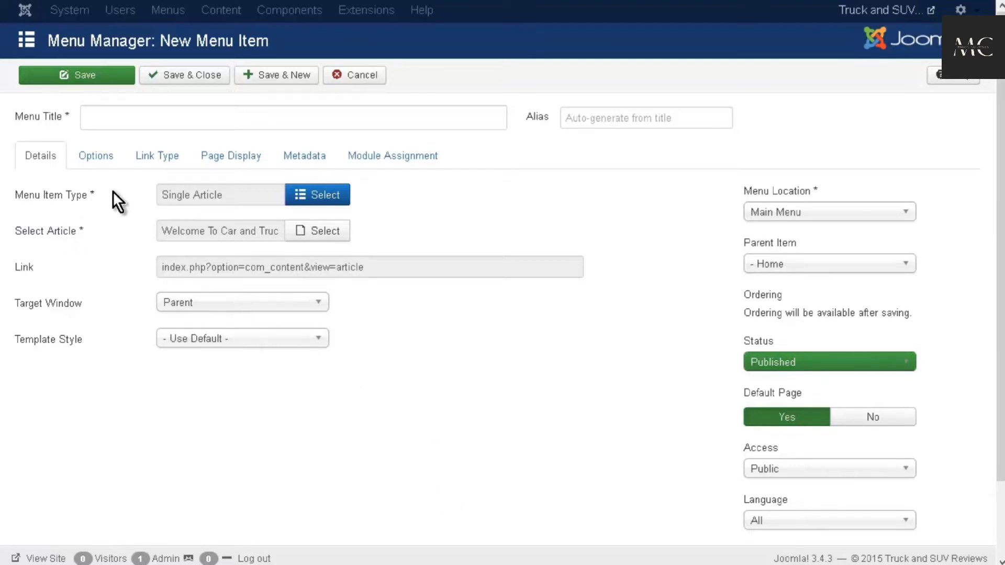
- Review the new menu item's article options, link type, page display, metadata with its robots choices, and module assignment settings
{"action": "left_click", "coordinate": [97, 156]}
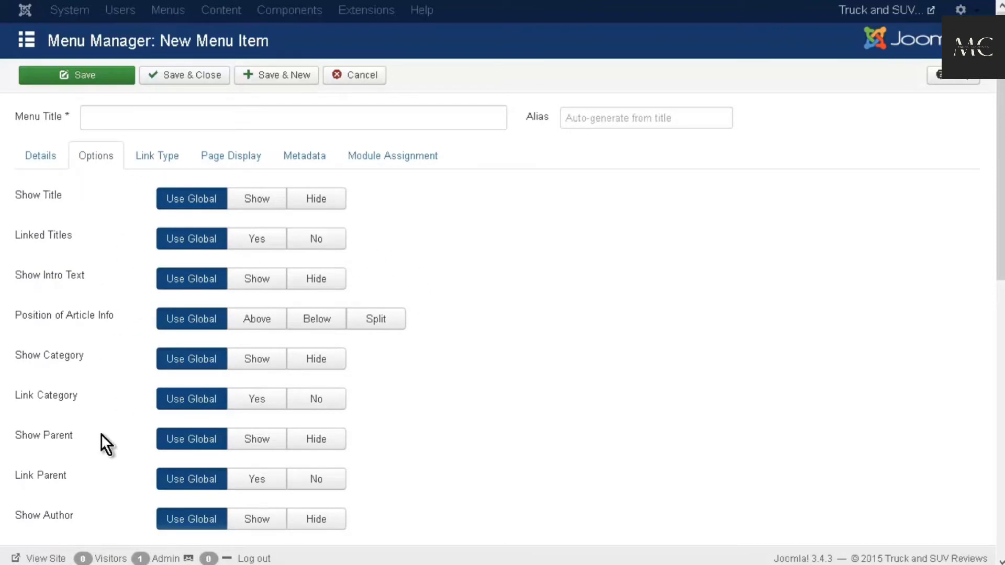
{"action": "scroll", "coordinate": [101, 435], "scroll_direction": "down", "scroll_amount": 3}
{"action": "scroll", "coordinate": [112, 442], "scroll_direction": "up", "scroll_amount": 5}
{"action": "left_click", "coordinate": [172, 163]}
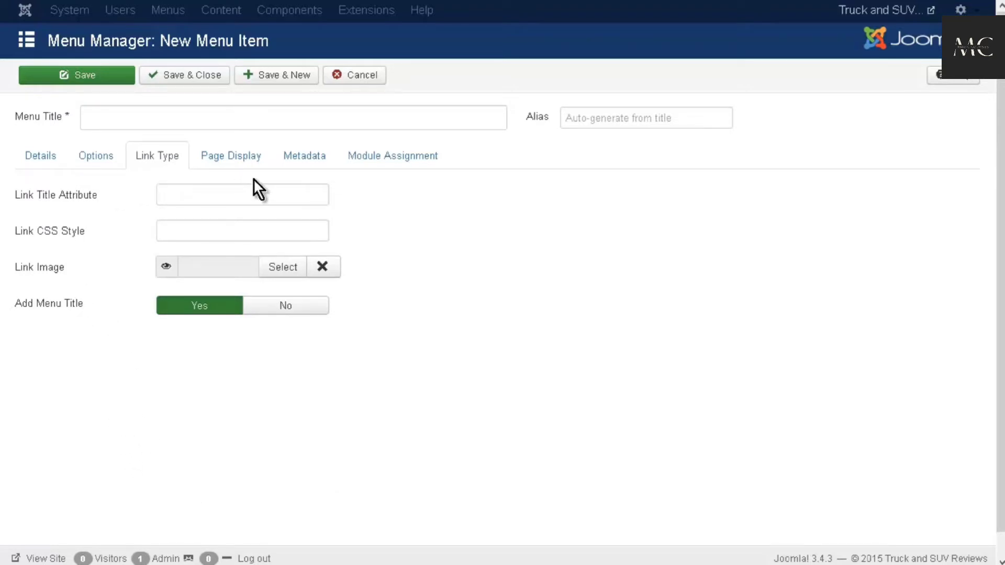
{"action": "left_click", "coordinate": [239, 158]}
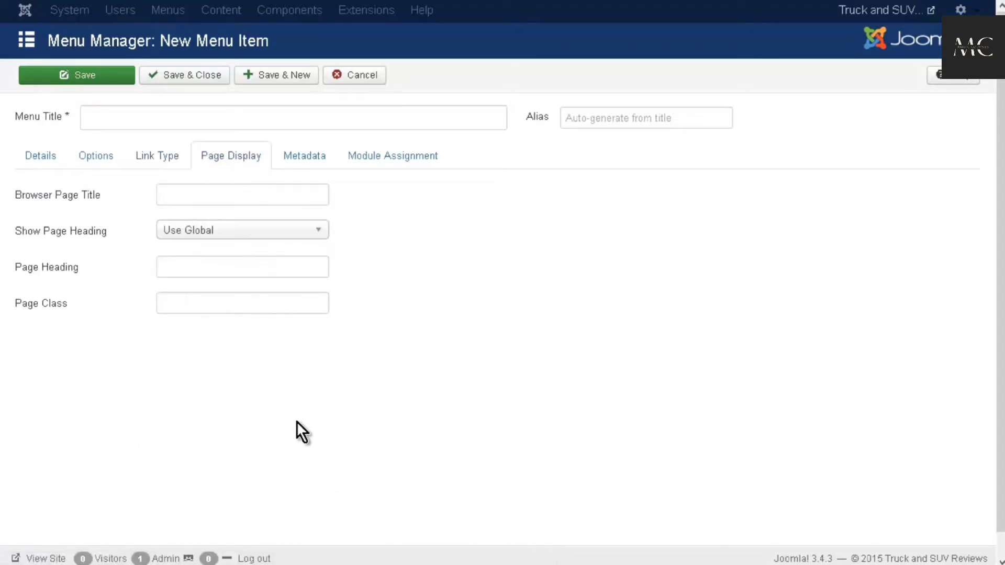
{"action": "left_click", "coordinate": [320, 162]}
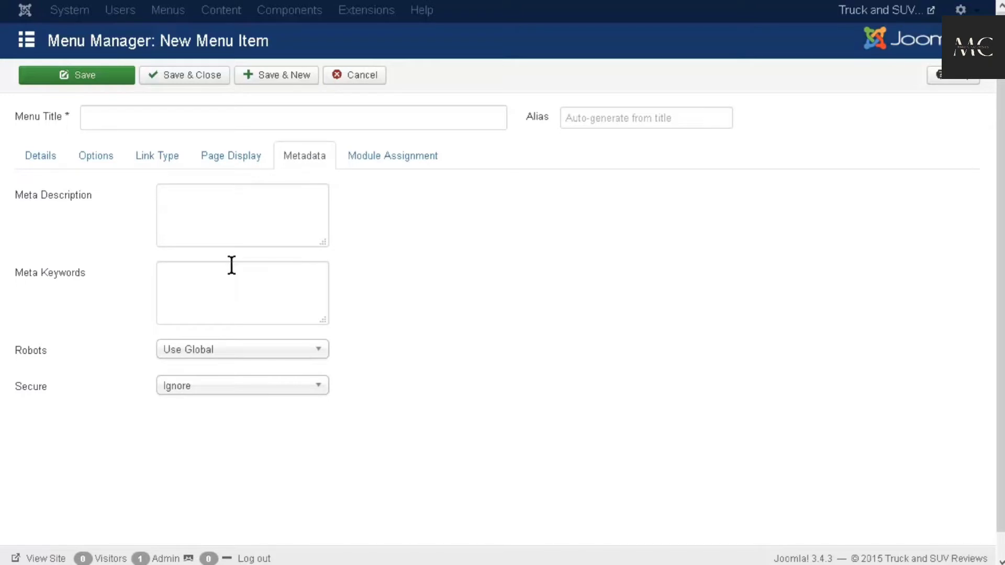
{"action": "left_click", "coordinate": [325, 356]}
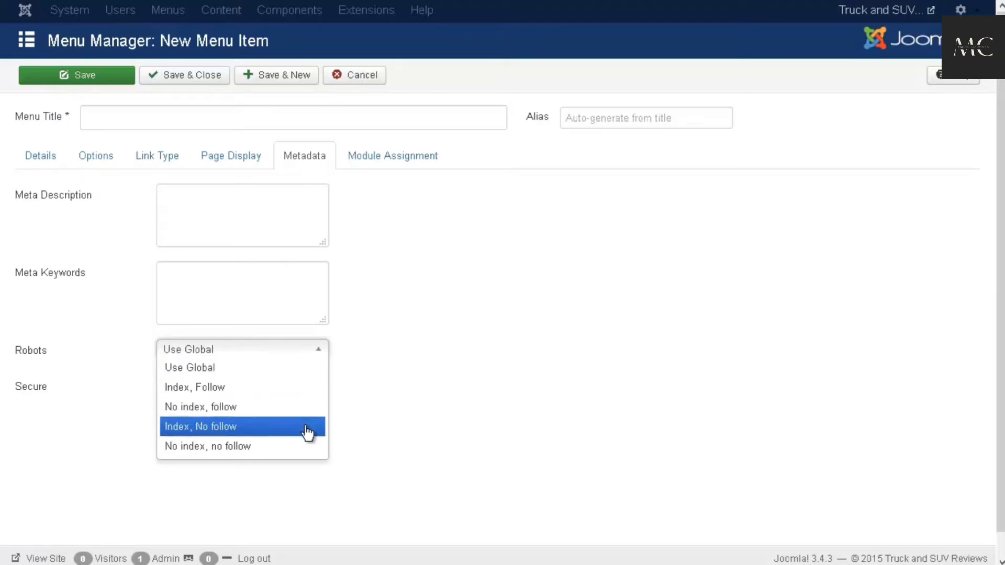
{"action": "left_click", "coordinate": [434, 398]}
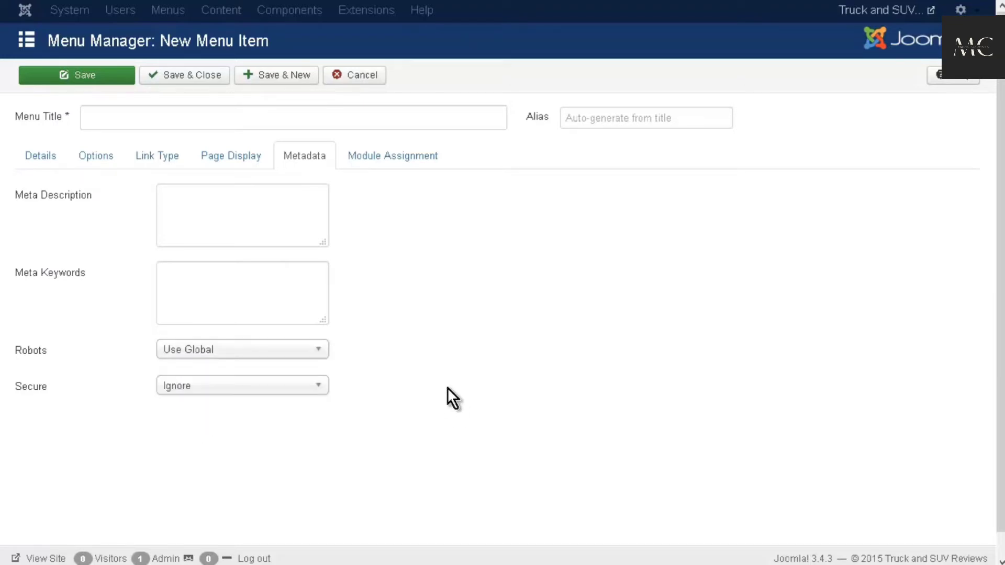
{"action": "left_click", "coordinate": [370, 155]}
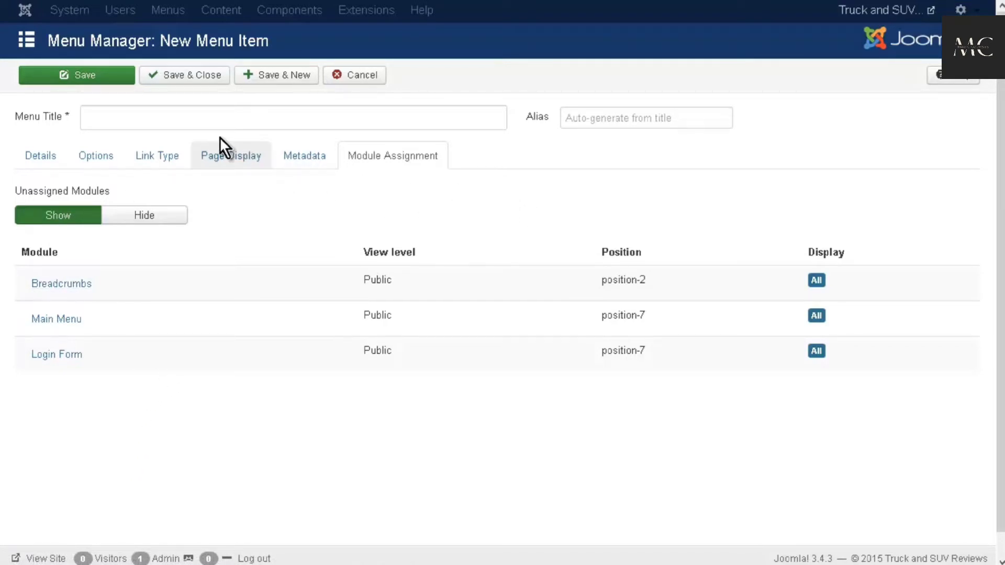
- Title the new menu item "Home", then save and close it
{"action": "left_click", "coordinate": [199, 82]}
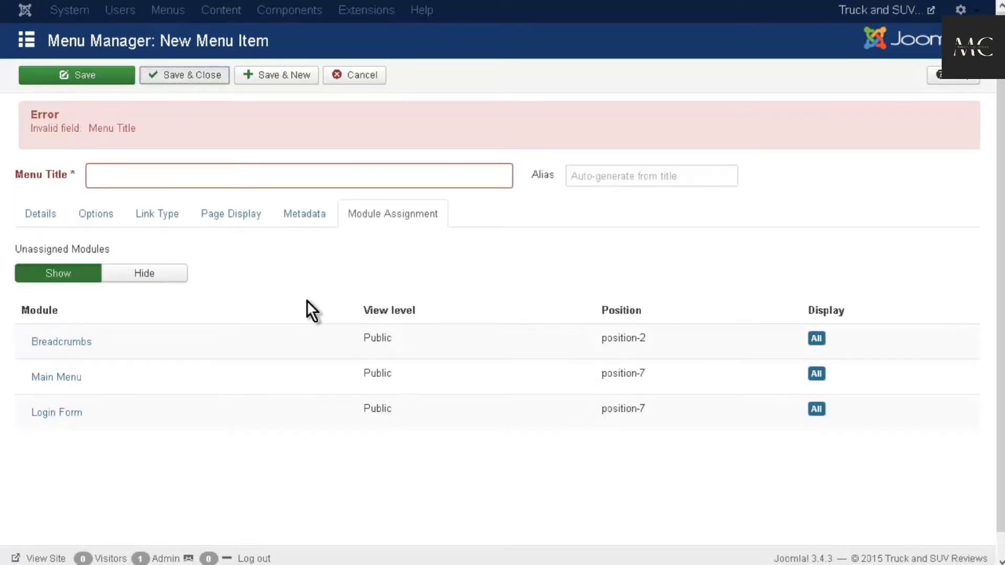
{"action": "left_click", "coordinate": [58, 215]}
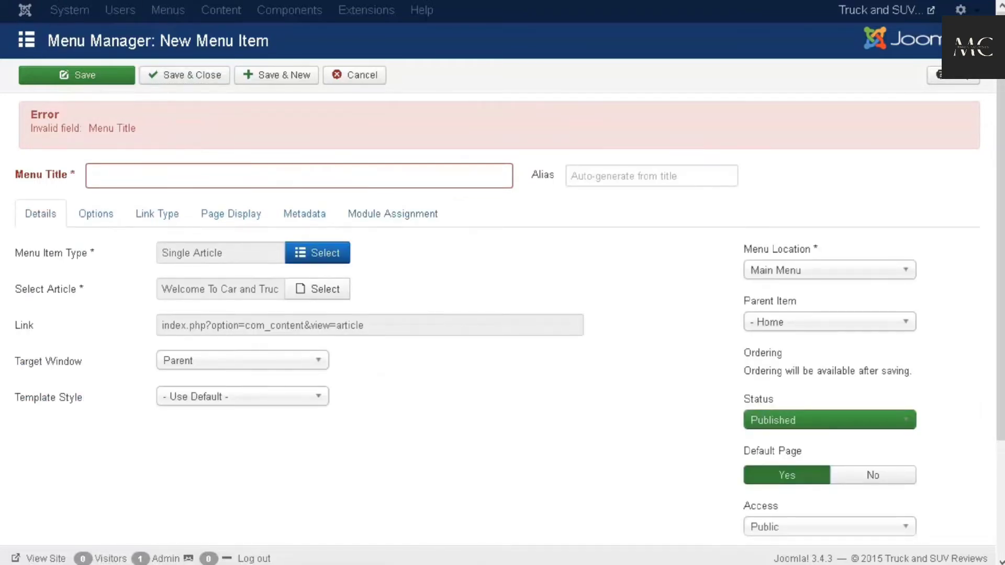
{"action": "left_click", "coordinate": [128, 176]}
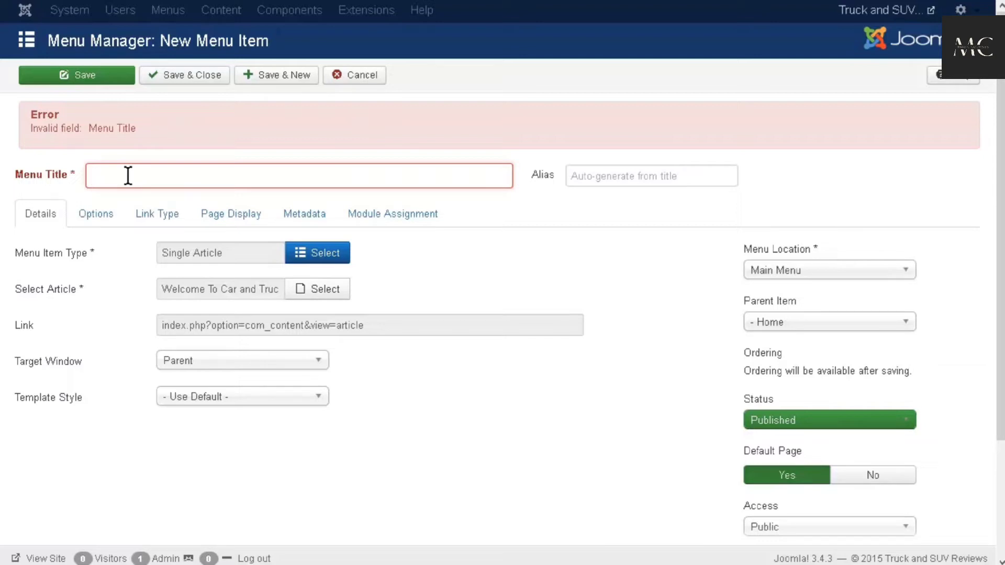
{"action": "type", "text": "Hom"}
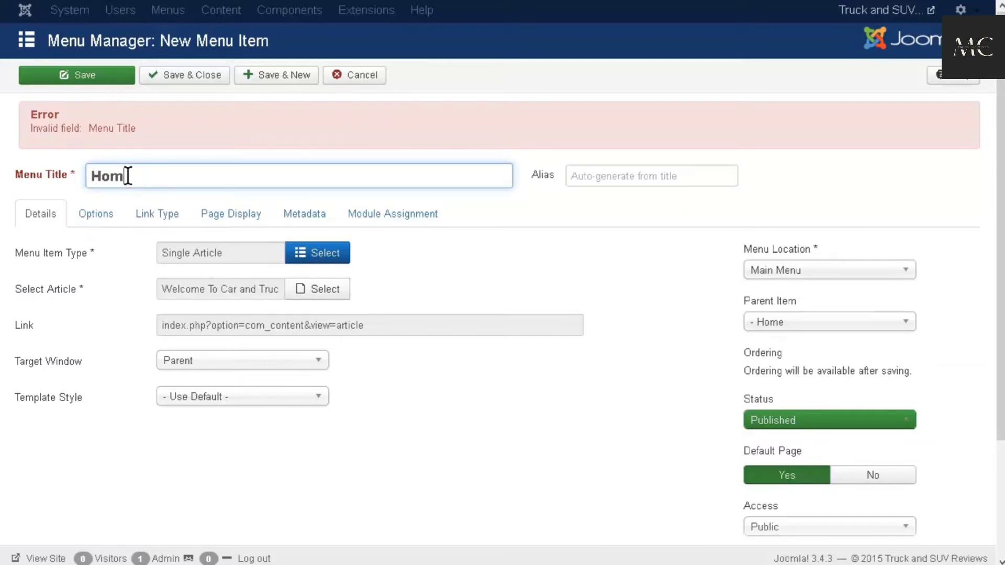
{"action": "type", "text": "e"}
{"action": "left_click", "coordinate": [188, 80]}
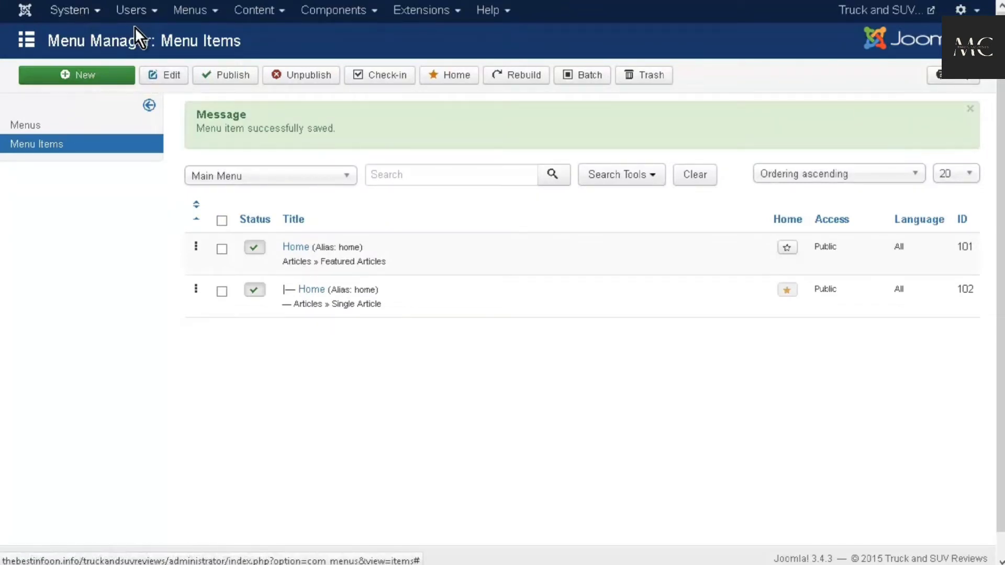
- Open the live site to examine the welcome article on the front page, then return to the menu items list
{"action": "left_click", "coordinate": [870, 13]}
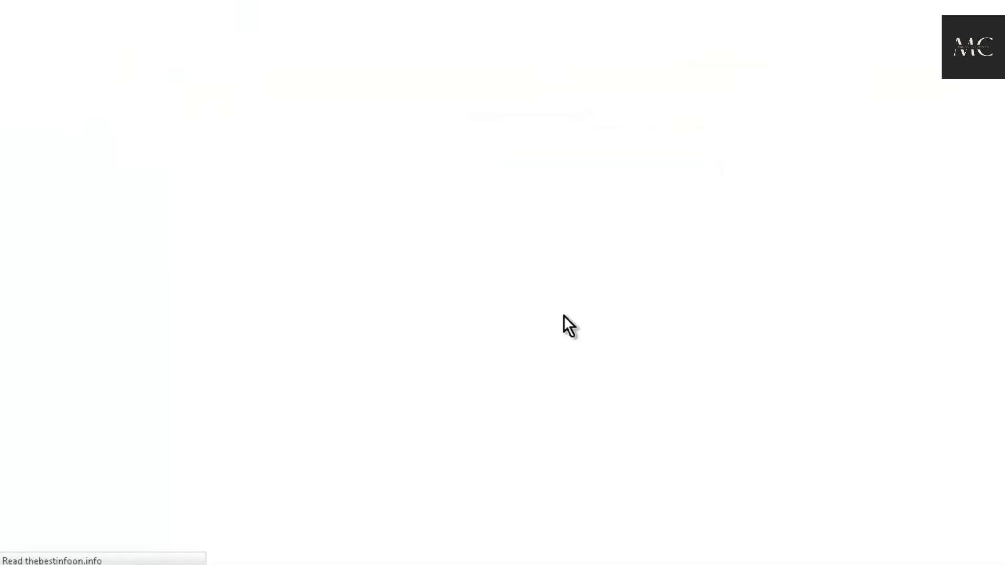
{"action": "scroll", "coordinate": [557, 313], "scroll_direction": "down", "scroll_amount": 2}
{"action": "scroll", "coordinate": [555, 315], "scroll_direction": "down", "scroll_amount": 2}
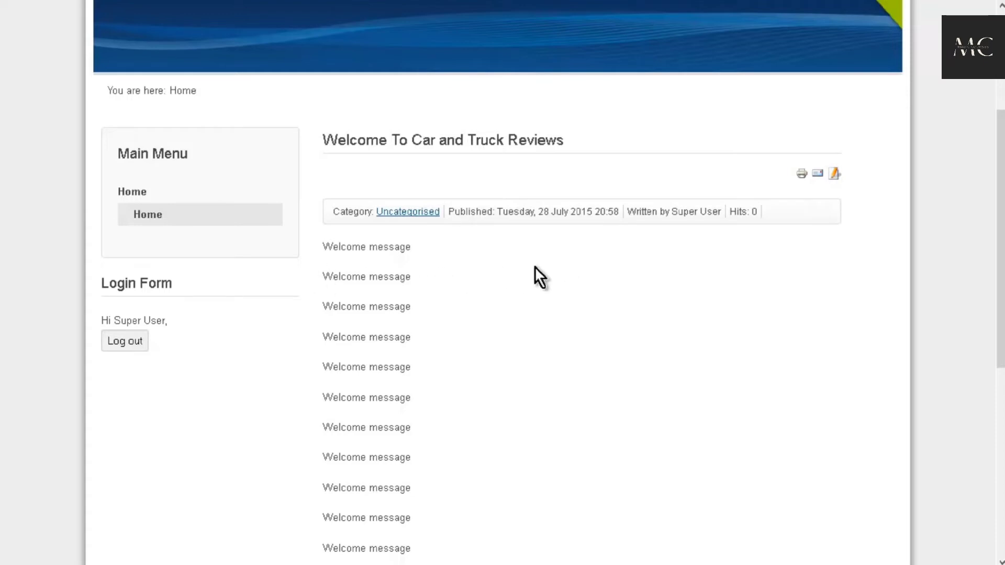
{"action": "scroll", "coordinate": [530, 268], "scroll_direction": "down", "scroll_amount": 7}
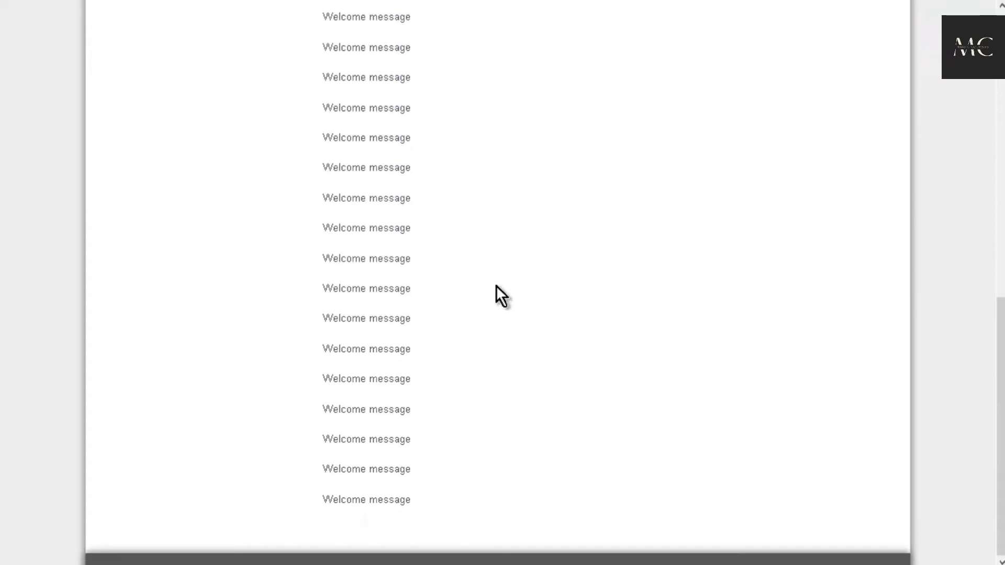
{"action": "scroll", "coordinate": [492, 286], "scroll_direction": "up", "scroll_amount": 8}
{"action": "scroll", "coordinate": [492, 297], "scroll_direction": "down", "scroll_amount": 3}
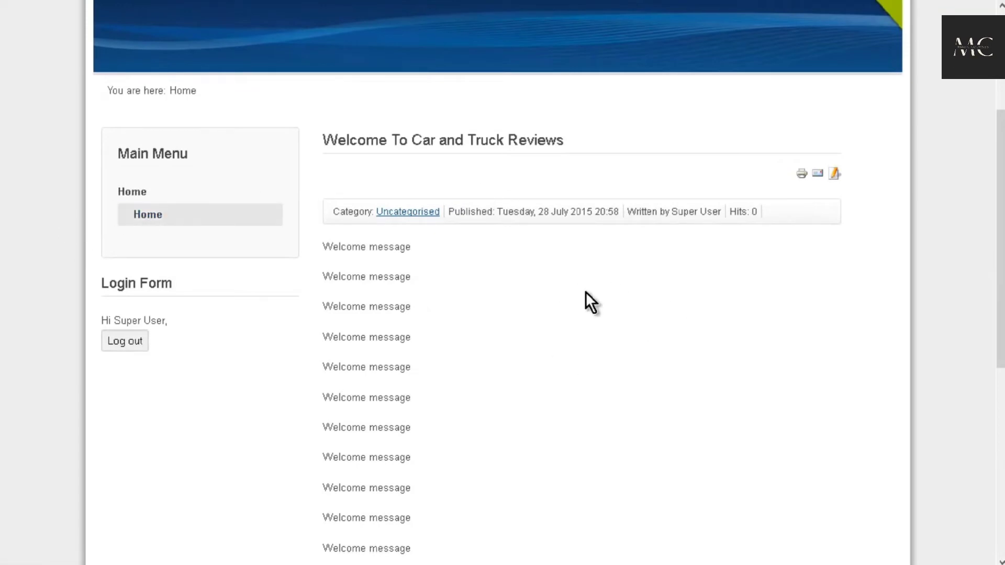
{"action": "scroll", "coordinate": [617, 379], "scroll_direction": "up", "scroll_amount": 3}
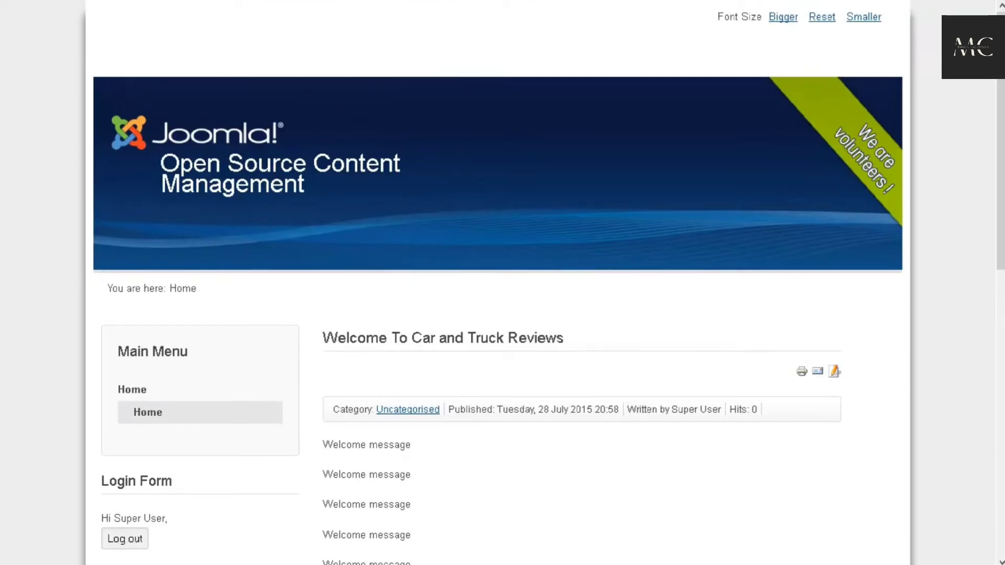
{"action": "key", "text": "ctrl+Tab"}
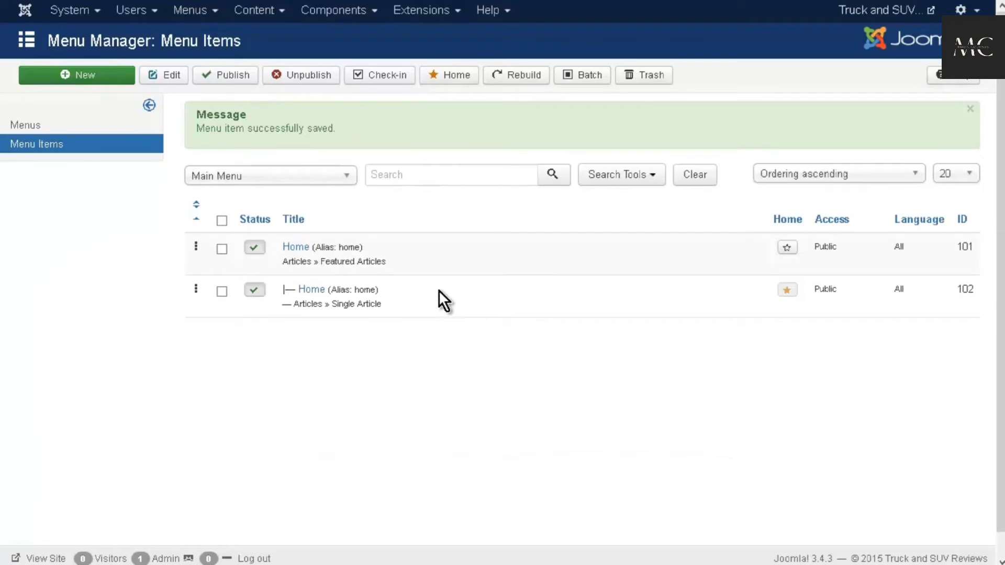
- Edit the nested Single Article Home menu item to hide the category and author and set Link Category to No
{"action": "left_click", "coordinate": [311, 290]}
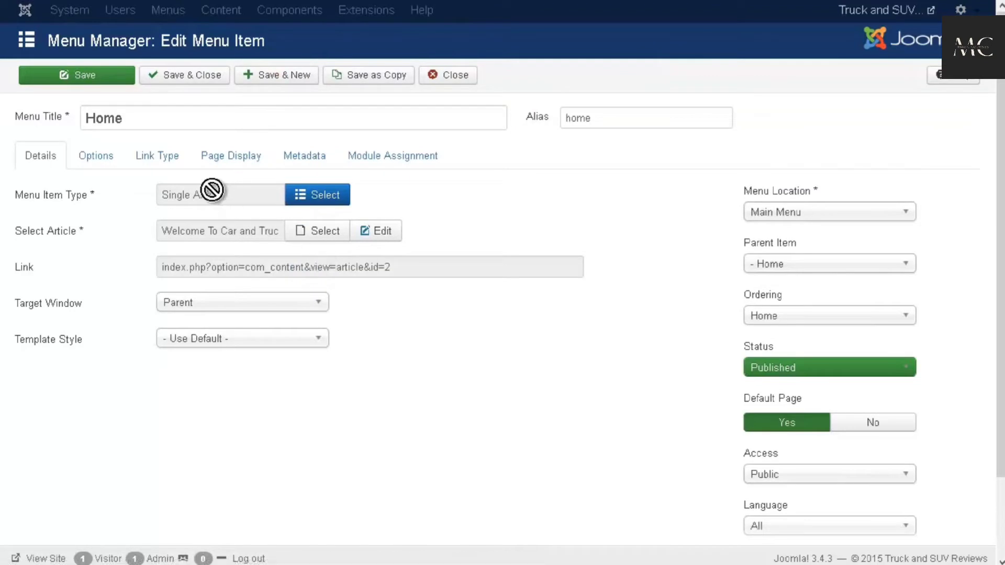
{"action": "left_click", "coordinate": [103, 163]}
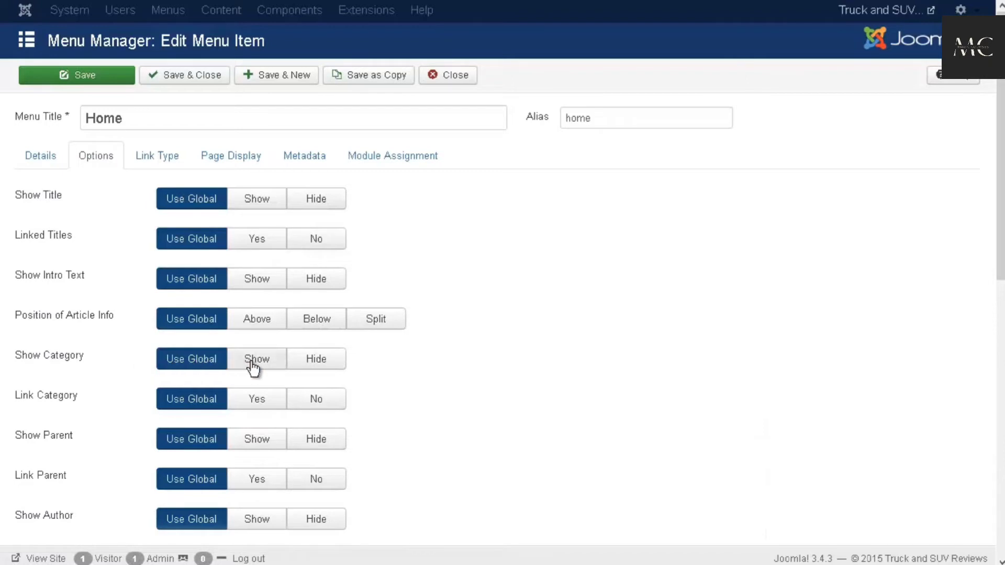
{"action": "left_click", "coordinate": [335, 367]}
{"action": "scroll", "coordinate": [388, 363], "scroll_direction": "down", "scroll_amount": 1}
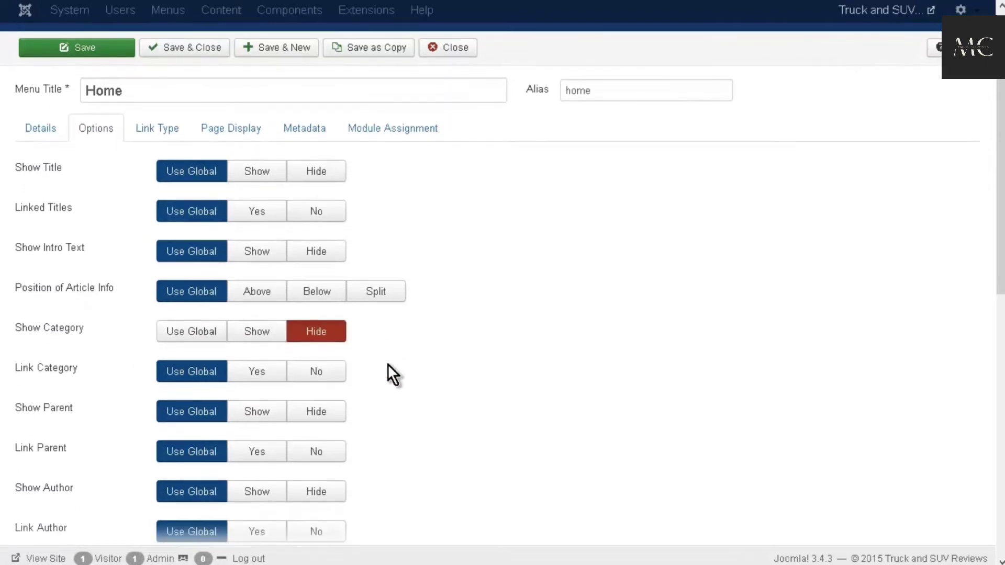
{"action": "scroll", "coordinate": [387, 364], "scroll_direction": "down", "scroll_amount": 2}
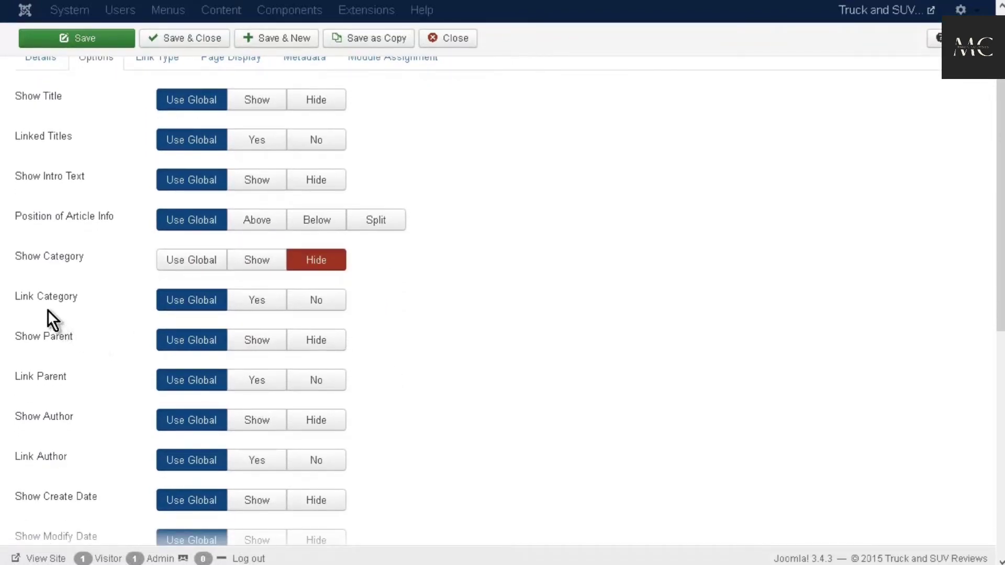
{"action": "left_click", "coordinate": [325, 308]}
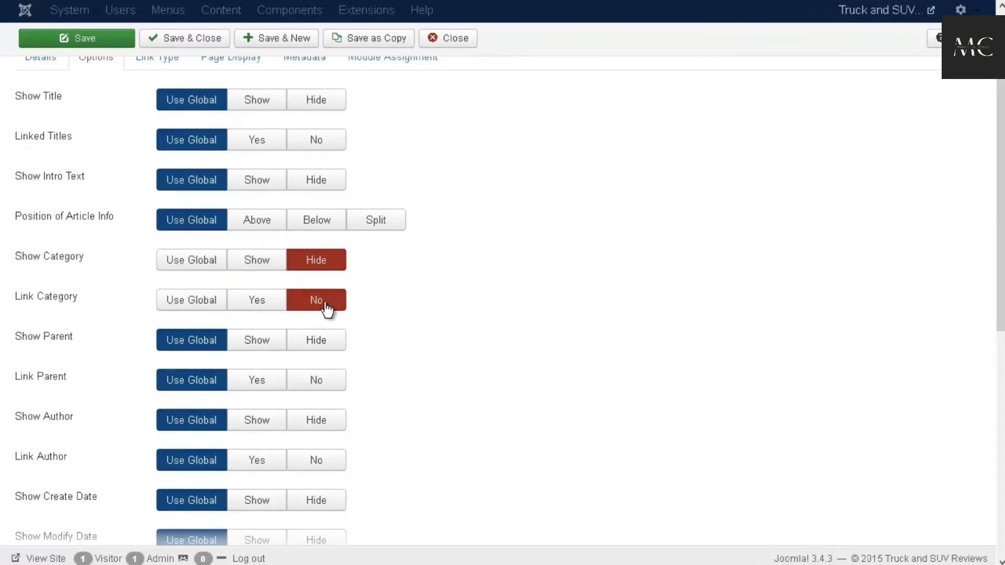
{"action": "scroll", "coordinate": [326, 308], "scroll_direction": "down", "scroll_amount": 3}
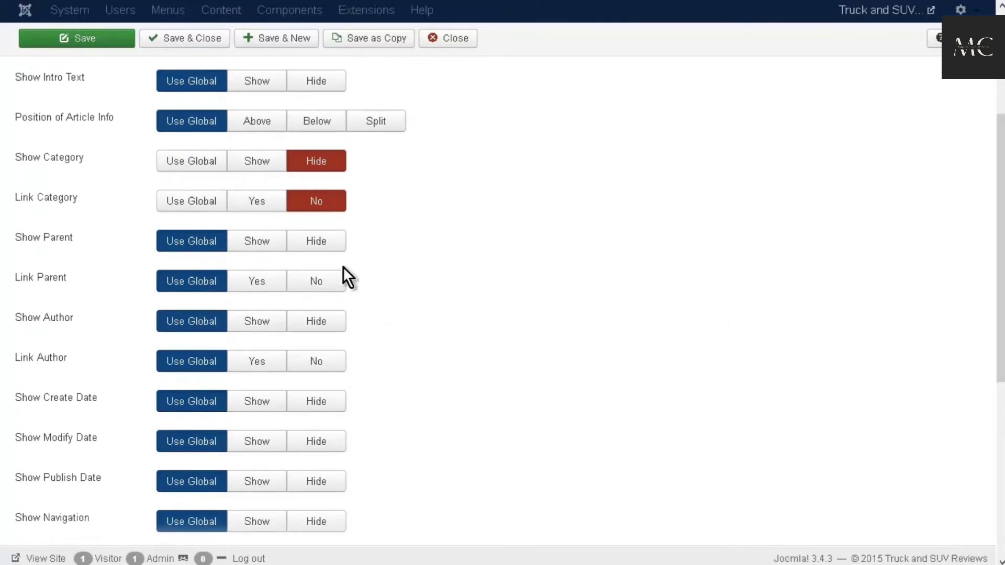
{"action": "left_click", "coordinate": [333, 324]}
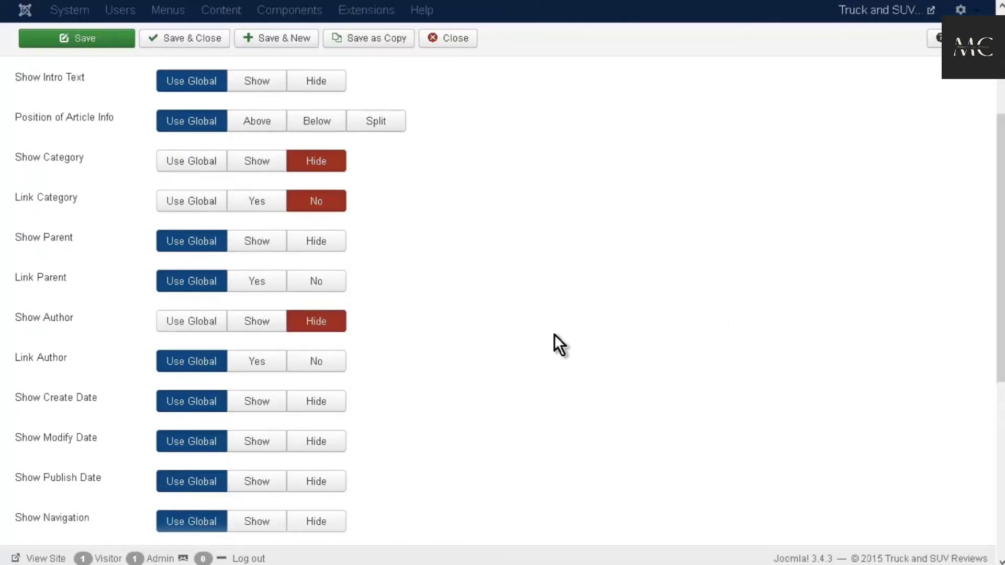
- Hide the create, modify and publish dates for the Home menu item, then save and close it
{"action": "scroll", "coordinate": [554, 335], "scroll_direction": "down", "scroll_amount": 3}
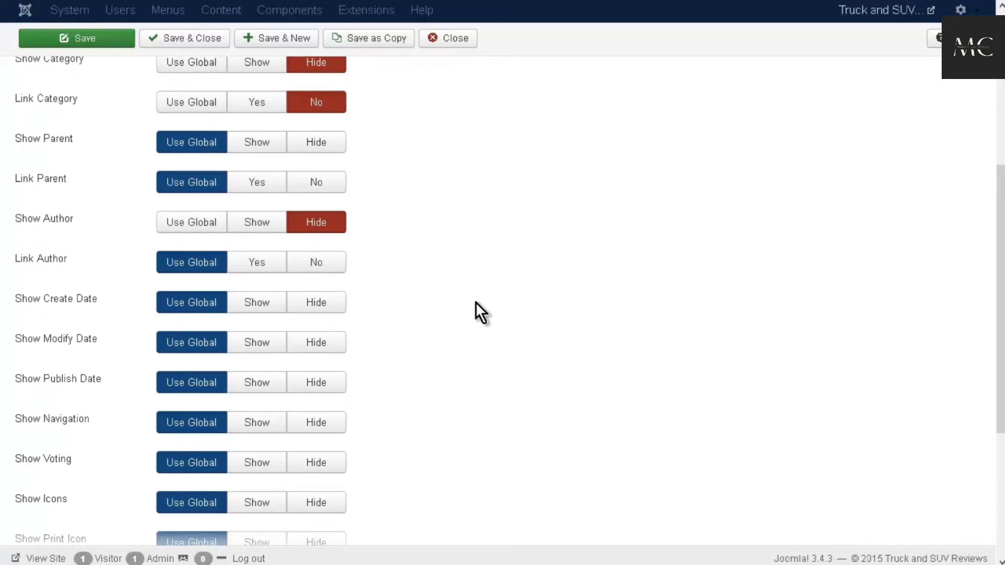
{"action": "left_click", "coordinate": [320, 303]}
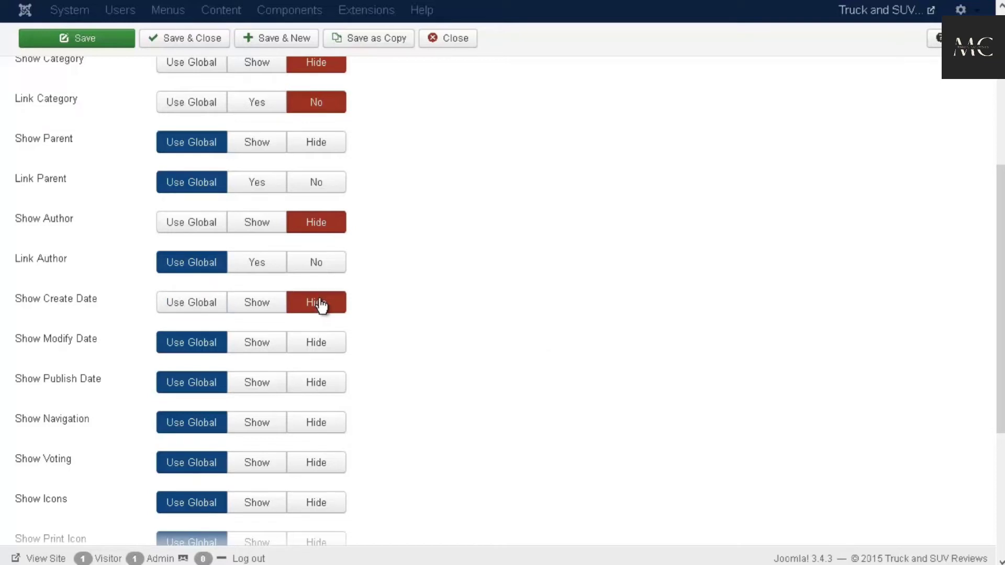
{"action": "left_click", "coordinate": [324, 344]}
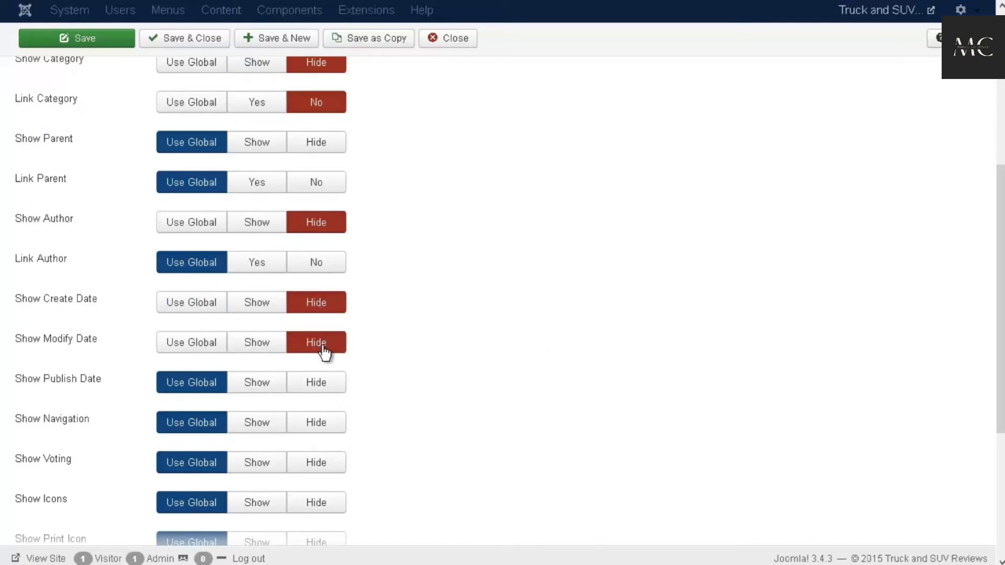
{"action": "left_click", "coordinate": [324, 390]}
{"action": "scroll", "coordinate": [419, 345], "scroll_direction": "down", "scroll_amount": 4}
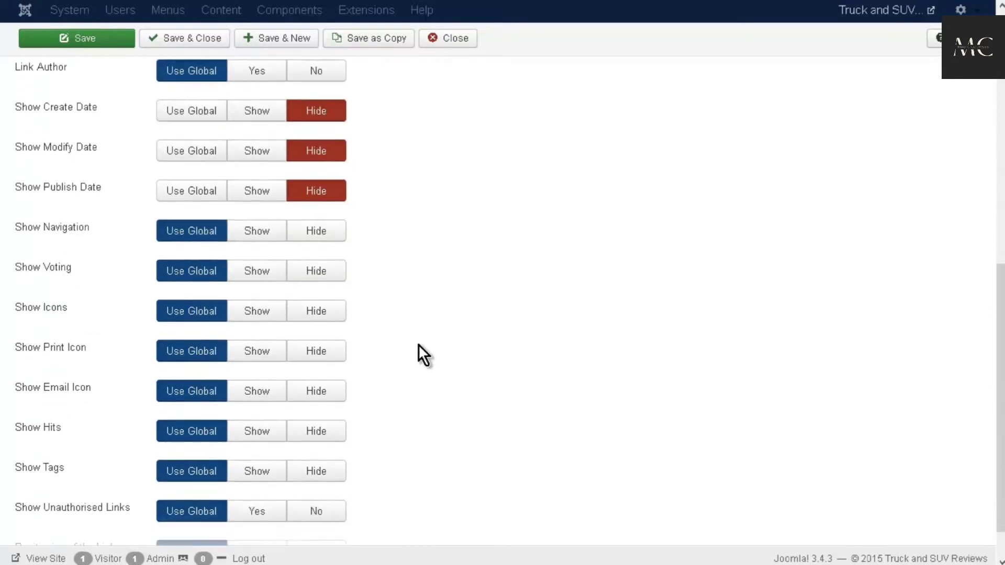
{"action": "scroll", "coordinate": [419, 344], "scroll_direction": "up", "scroll_amount": 10}
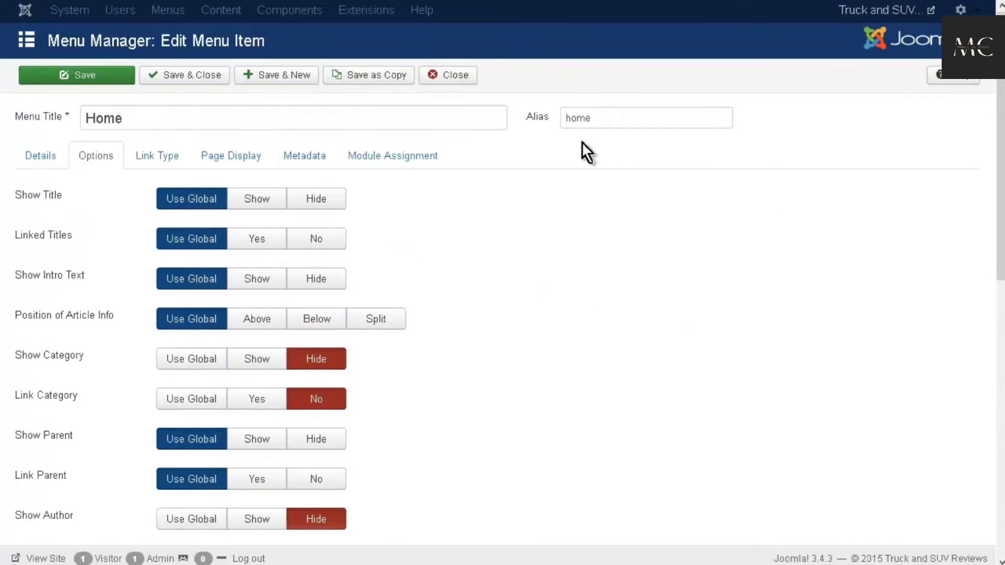
{"action": "left_click", "coordinate": [187, 78]}
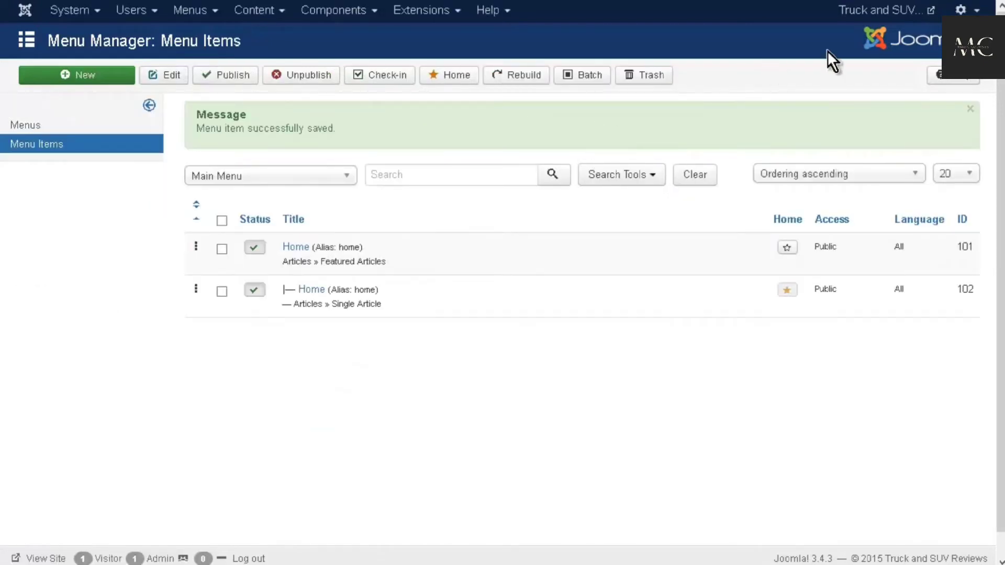
- Check the article details shown on the live front page, then return to the menu items list
{"action": "left_click", "coordinate": [881, 26]}
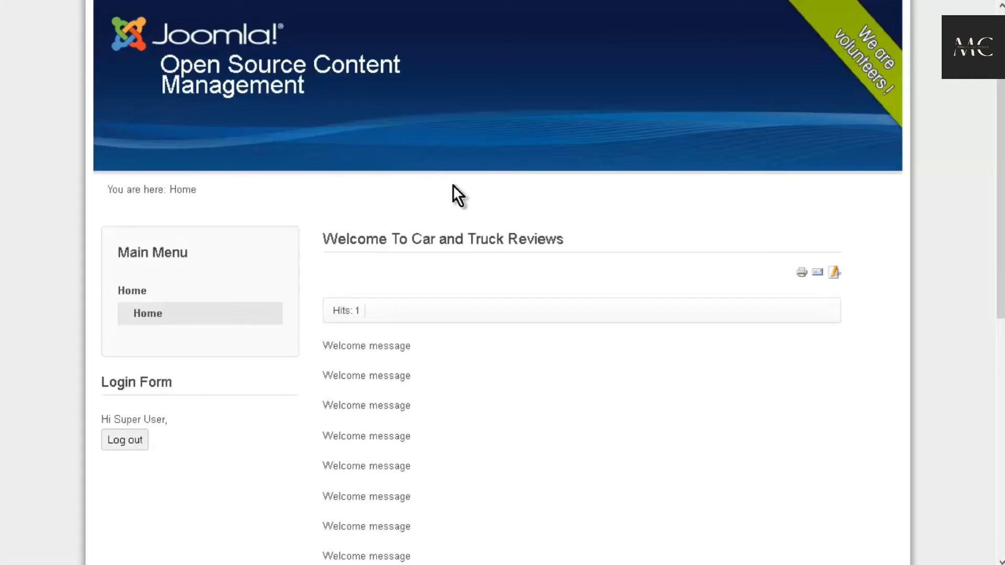
{"action": "scroll", "coordinate": [441, 299], "scroll_direction": "down", "scroll_amount": 7}
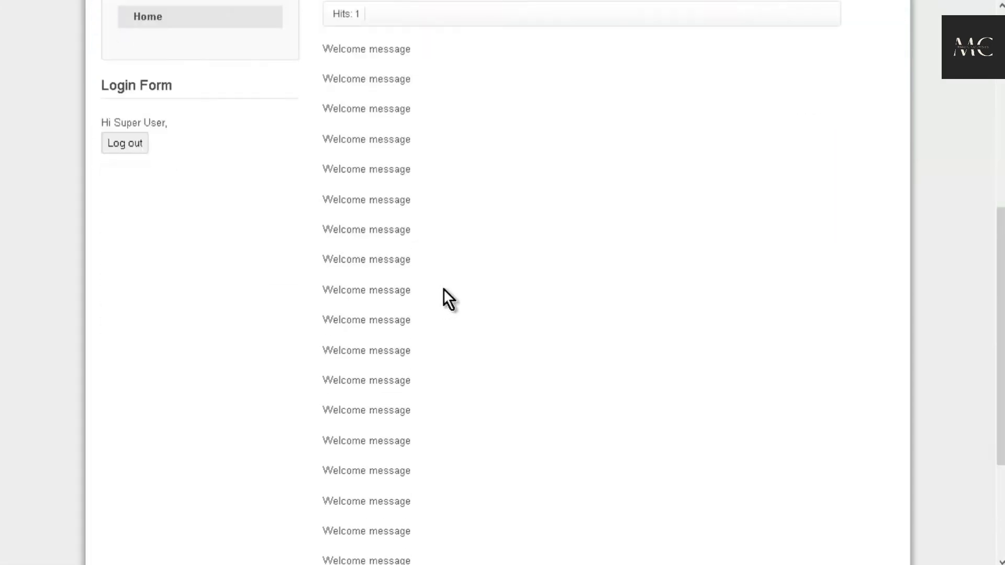
{"action": "scroll", "coordinate": [474, 250], "scroll_direction": "down", "scroll_amount": 2}
{"action": "scroll", "coordinate": [463, 250], "scroll_direction": "up", "scroll_amount": 10}
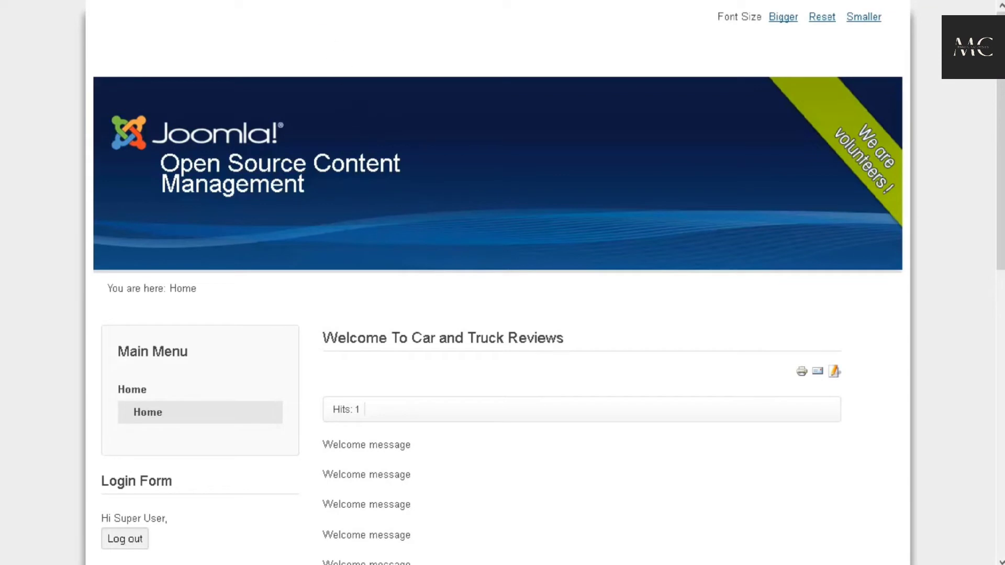
{"action": "key", "text": "ctrl+Tab"}
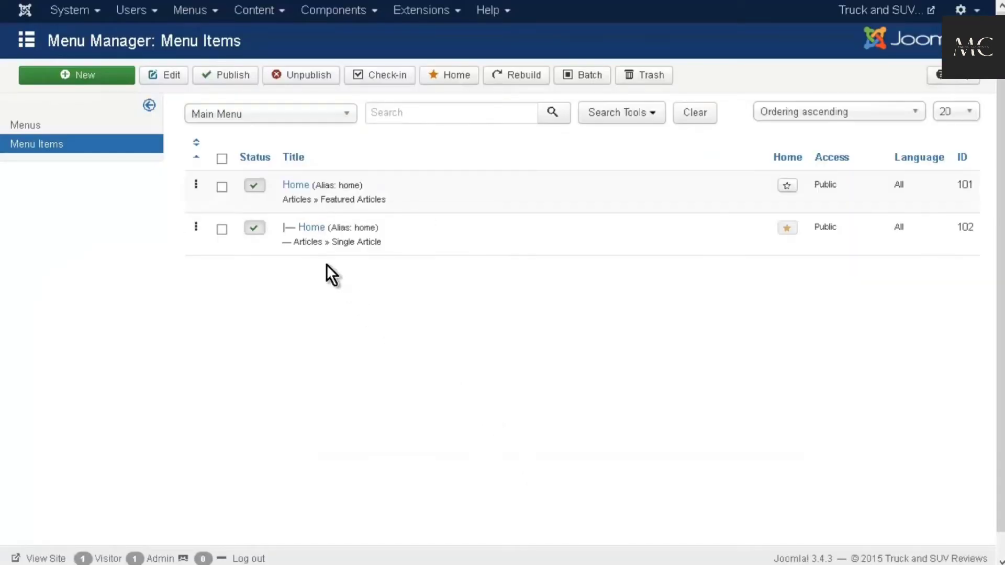
- Edit the nested Single Article Home menu item to hide the article hits, then save and close it
{"action": "left_click", "coordinate": [312, 229]}
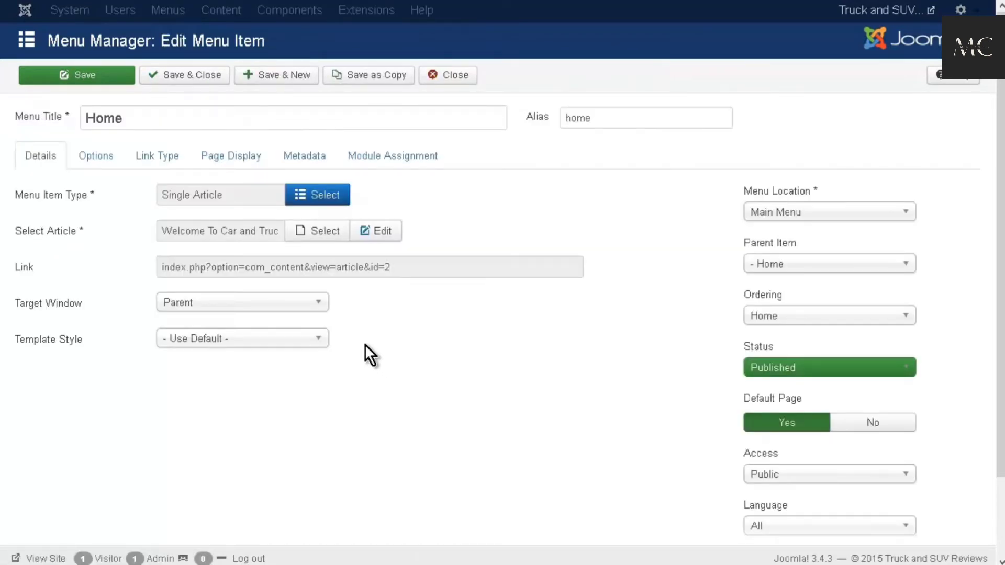
{"action": "left_click", "coordinate": [101, 156]}
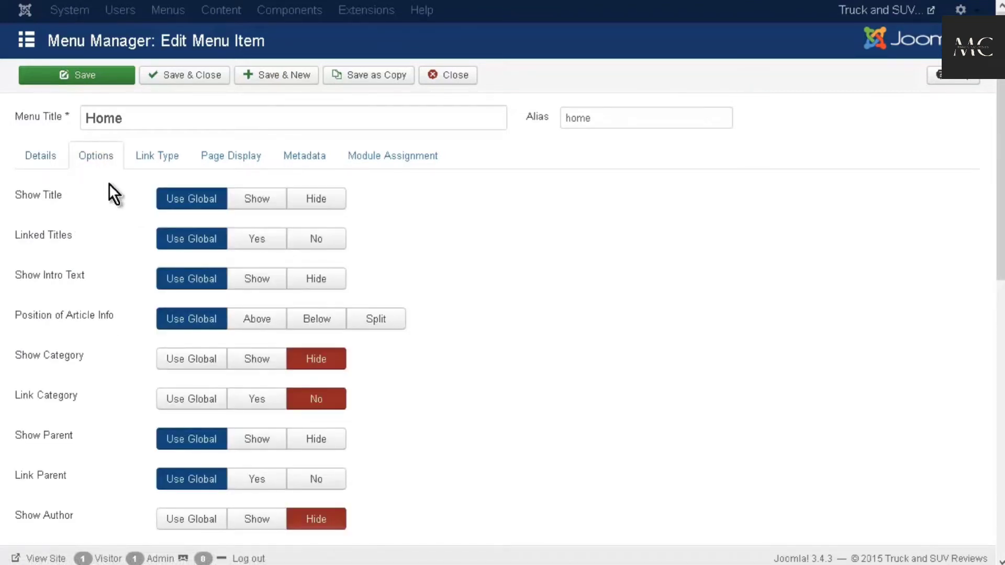
{"action": "scroll", "coordinate": [109, 184], "scroll_direction": "down", "scroll_amount": 10}
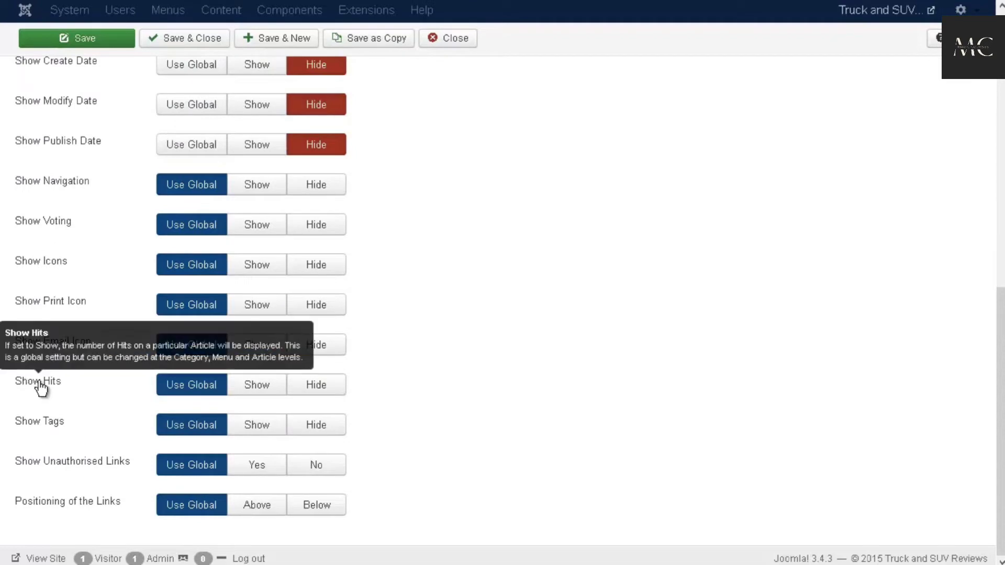
{"action": "left_click", "coordinate": [316, 387]}
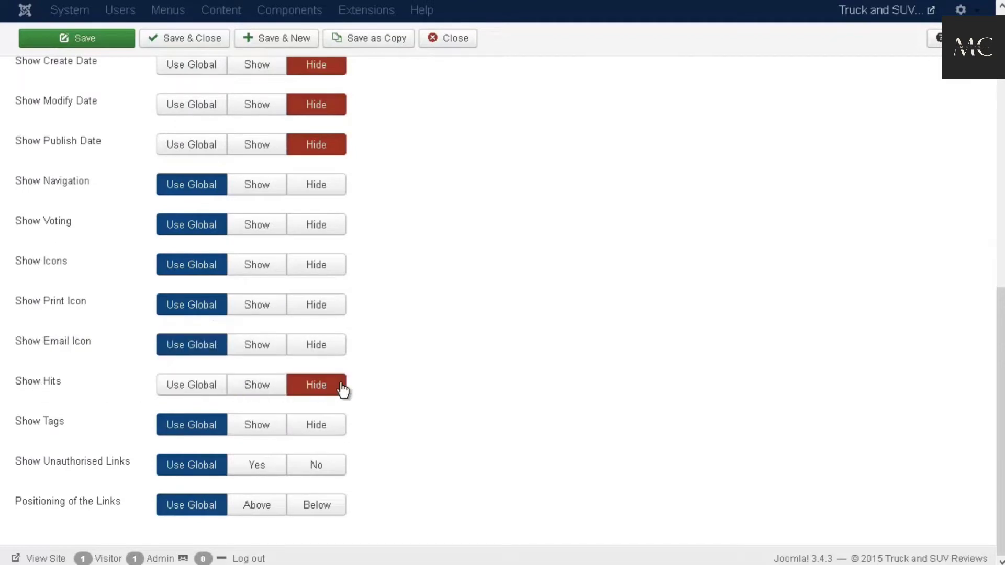
{"action": "scroll", "coordinate": [466, 307], "scroll_direction": "up", "scroll_amount": 1}
{"action": "scroll", "coordinate": [463, 290], "scroll_direction": "up", "scroll_amount": 10}
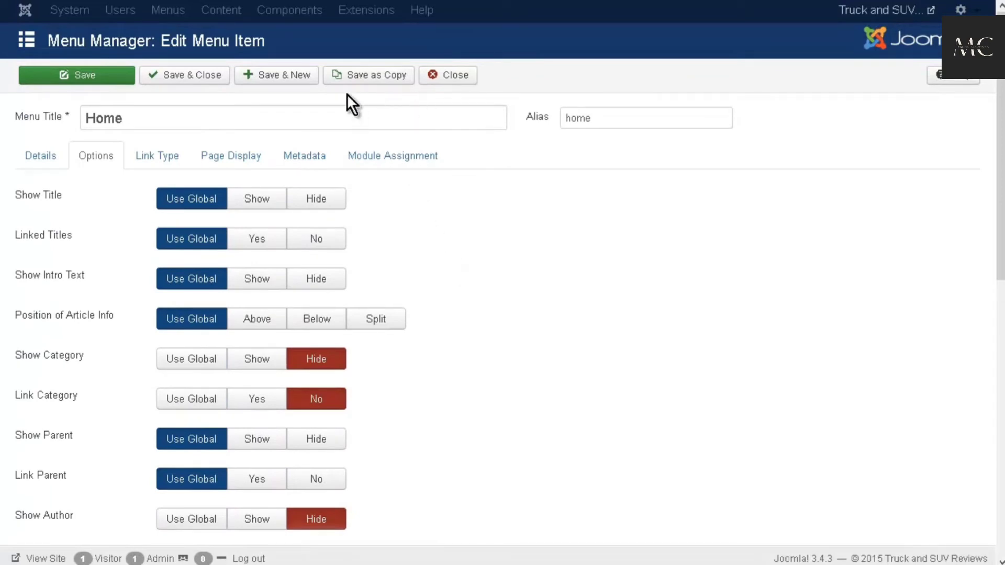
{"action": "left_click", "coordinate": [203, 78]}
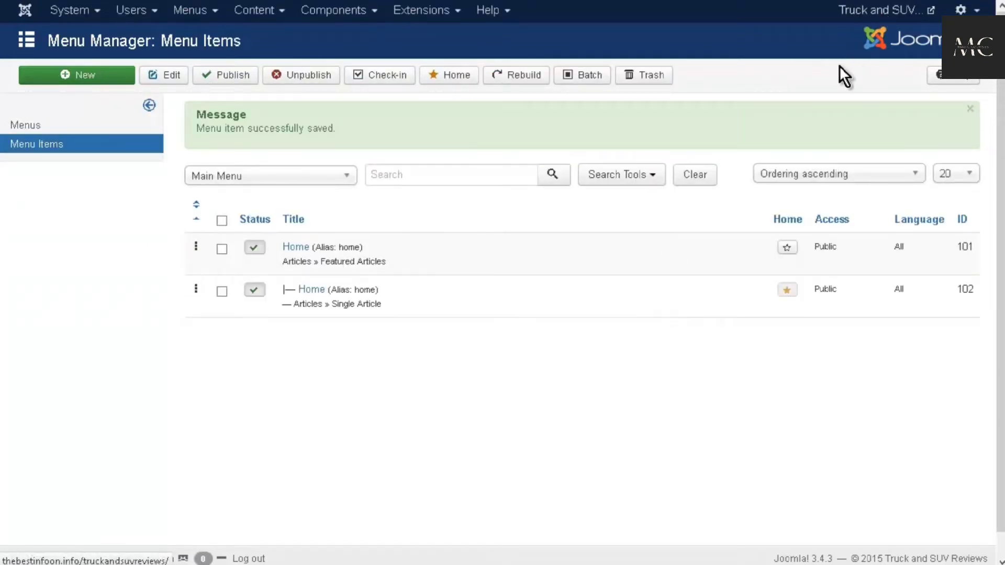
- Open the live site and examine the welcome article's details on the front page
{"action": "left_click", "coordinate": [880, 10]}
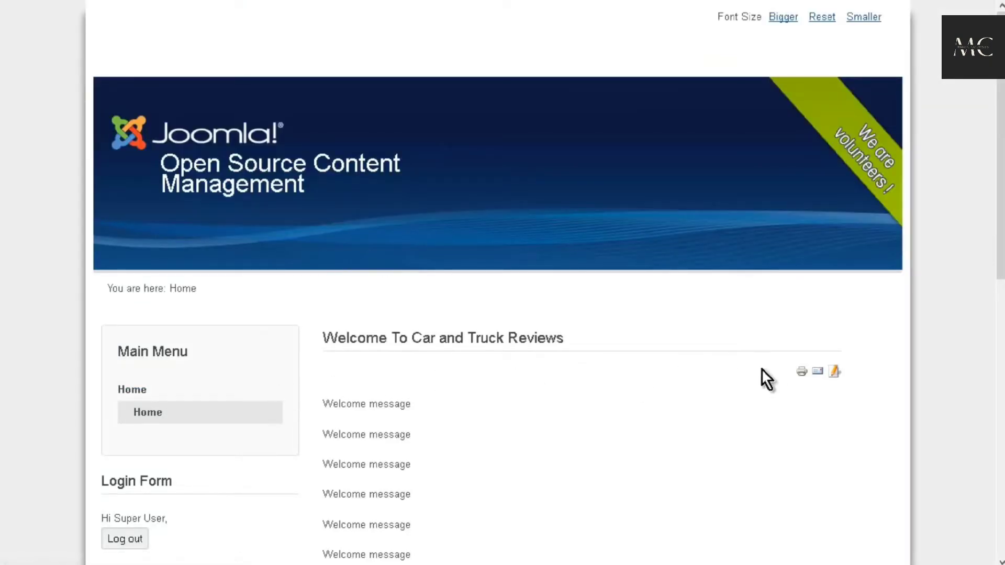
{"action": "scroll", "coordinate": [645, 386], "scroll_direction": "down", "scroll_amount": 2}
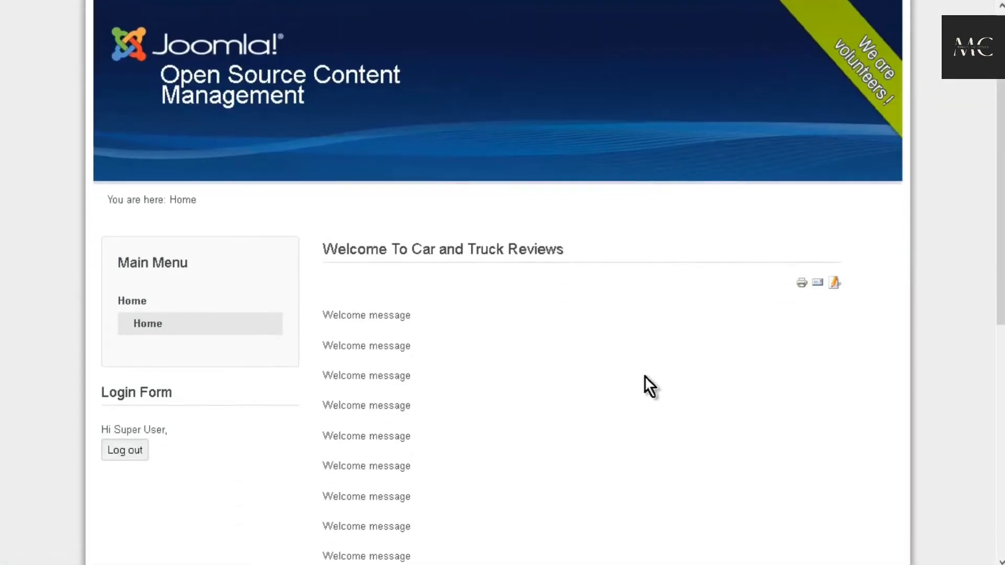
{"action": "scroll", "coordinate": [653, 372], "scroll_direction": "down", "scroll_amount": 4}
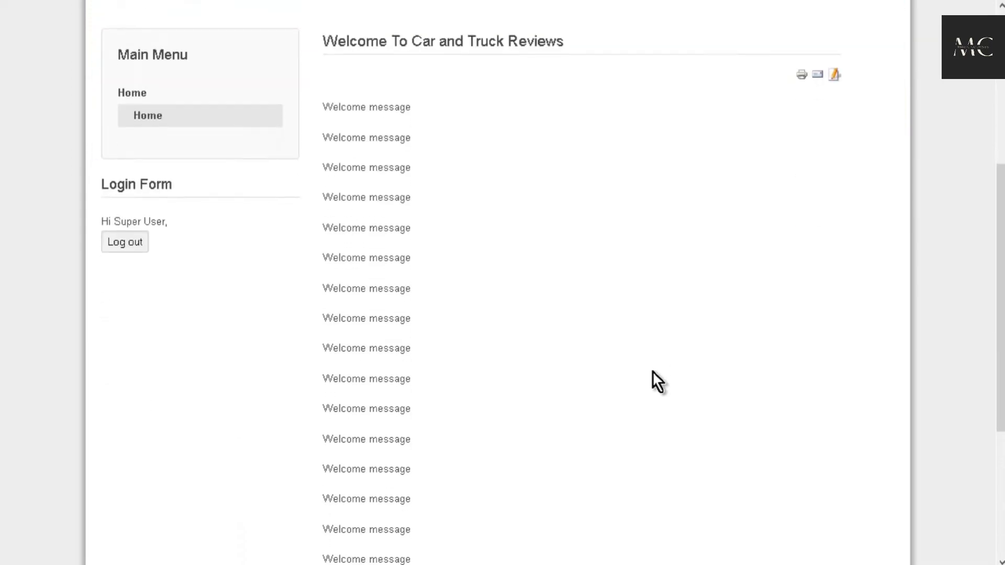
{"action": "scroll", "coordinate": [652, 372], "scroll_direction": "up", "scroll_amount": 6}
{"action": "scroll", "coordinate": [652, 372], "scroll_direction": "down", "scroll_amount": 4}
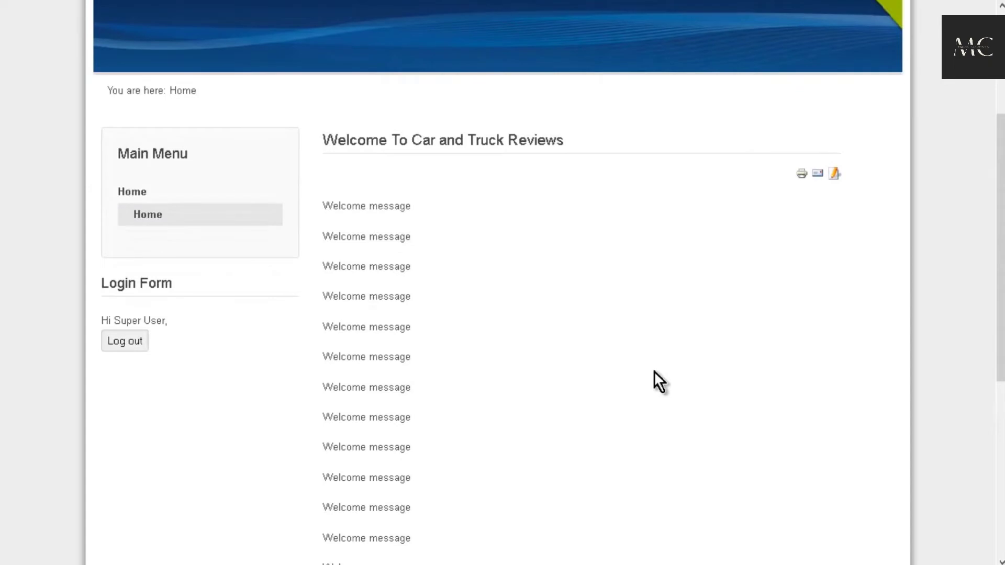
{"action": "scroll", "coordinate": [654, 371], "scroll_direction": "up", "scroll_amount": 4}
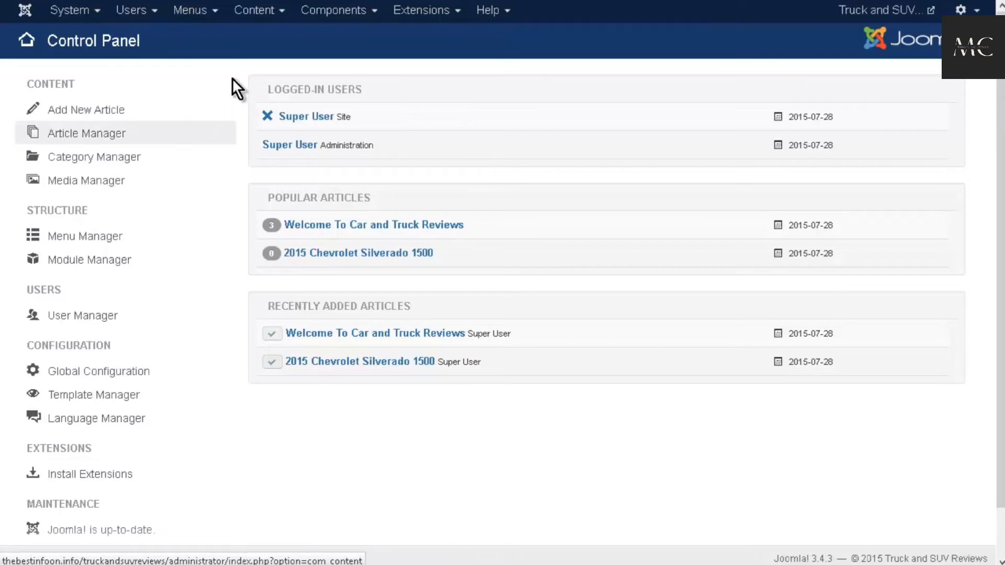
- Create a new tag in the Tags component with the title Truck
{"action": "left_click", "coordinate": [373, 15]}
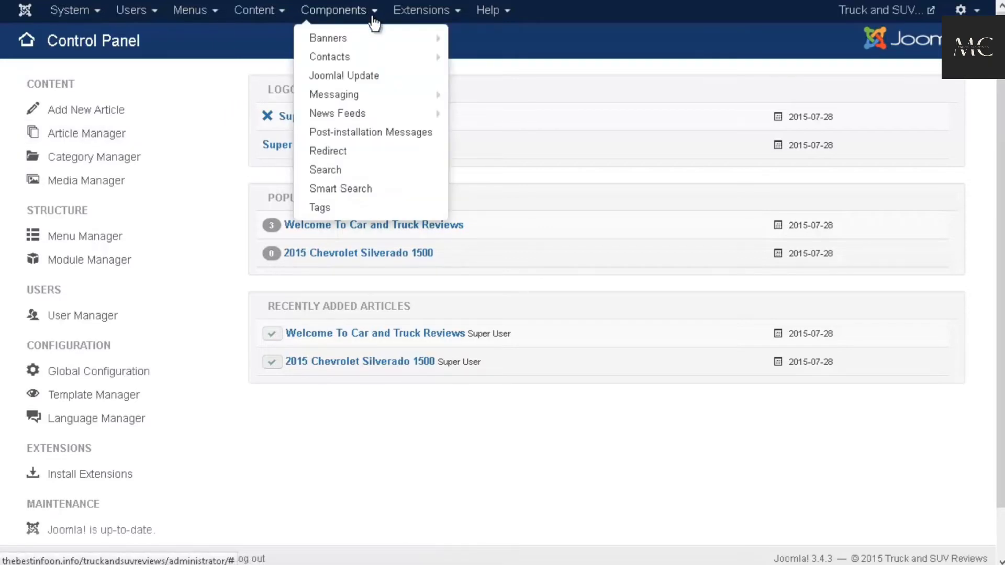
{"action": "left_click", "coordinate": [313, 206]}
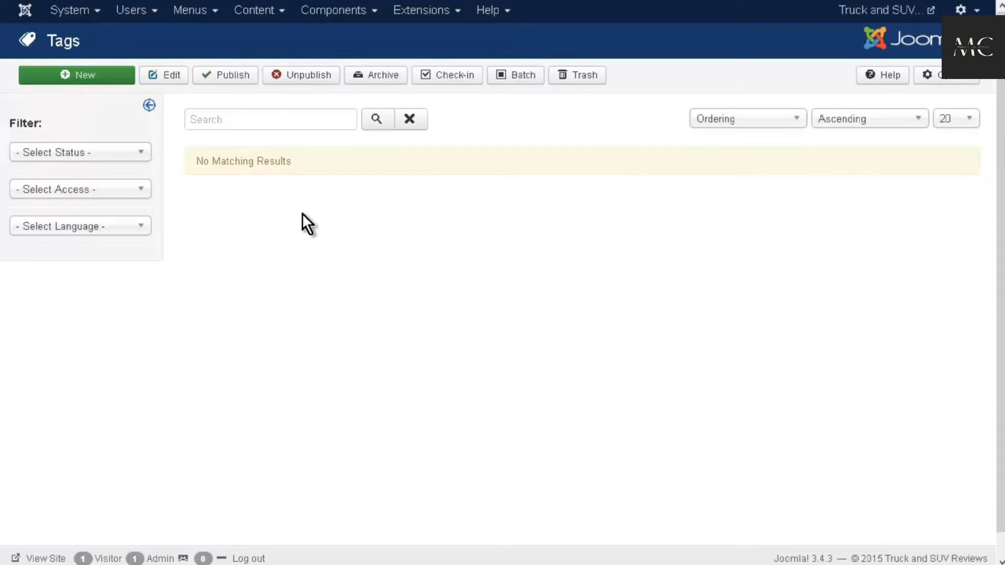
{"action": "left_click", "coordinate": [90, 81]}
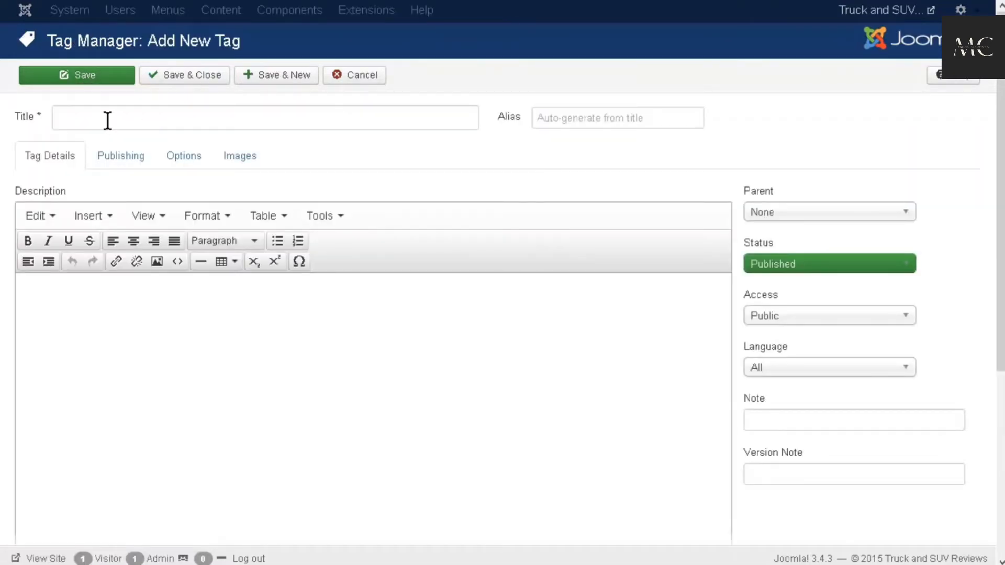
{"action": "left_click", "coordinate": [108, 120]}
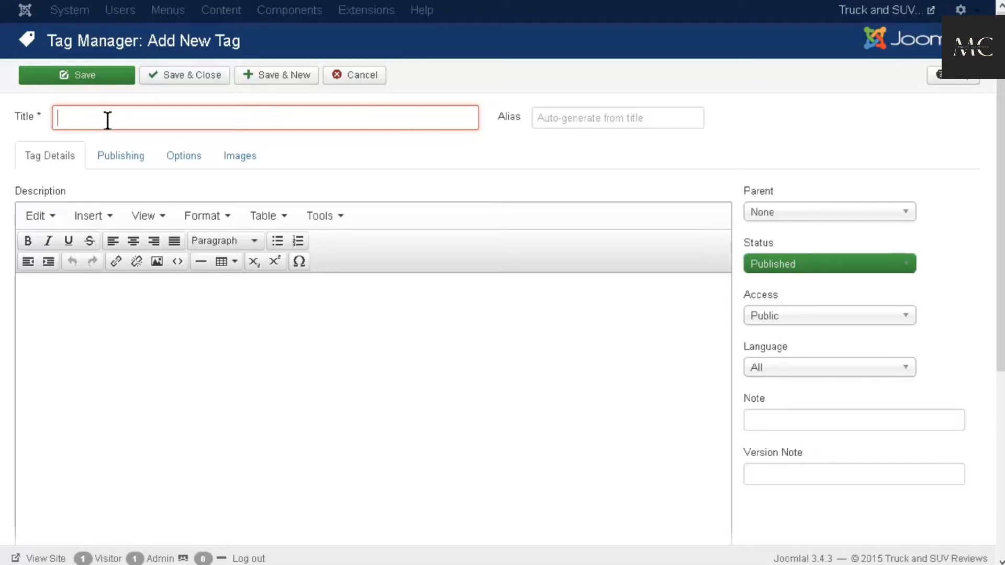
{"action": "type", "text": "Truc"}
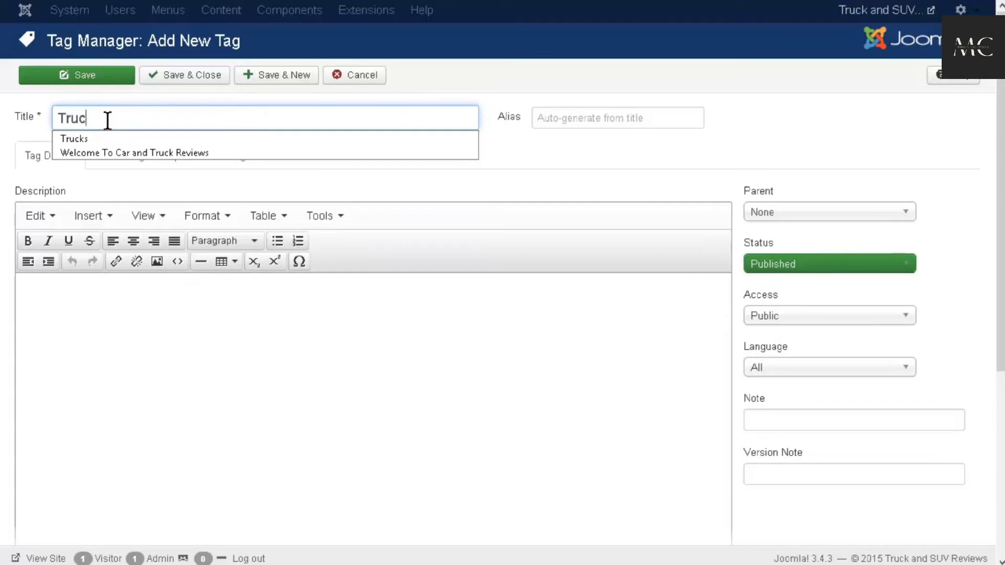
{"action": "type", "text": "k"}
{"action": "left_click", "coordinate": [167, 178]}
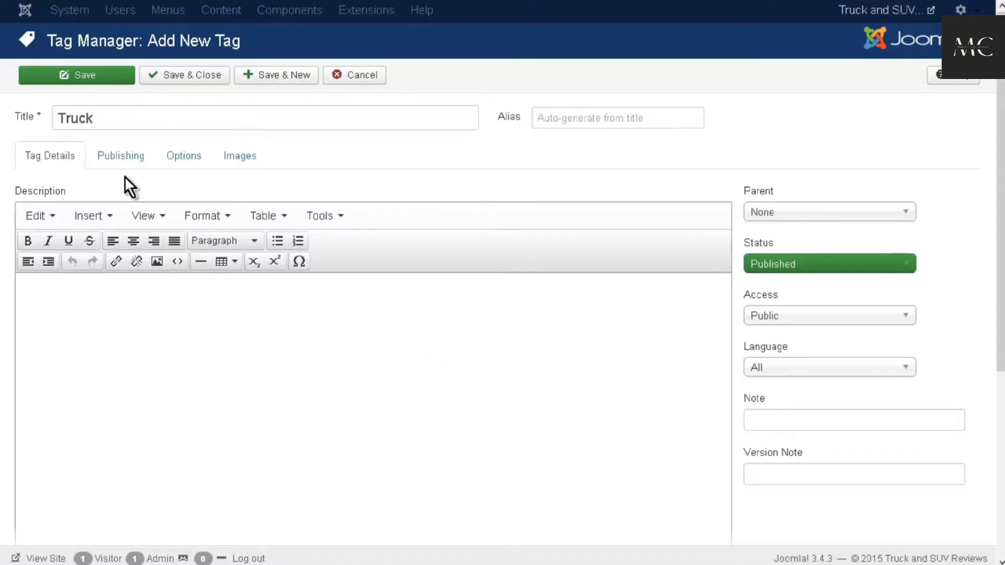
- Review the new tag's publishing, layout and image settings, then return to its main details
{"action": "left_click", "coordinate": [128, 154]}
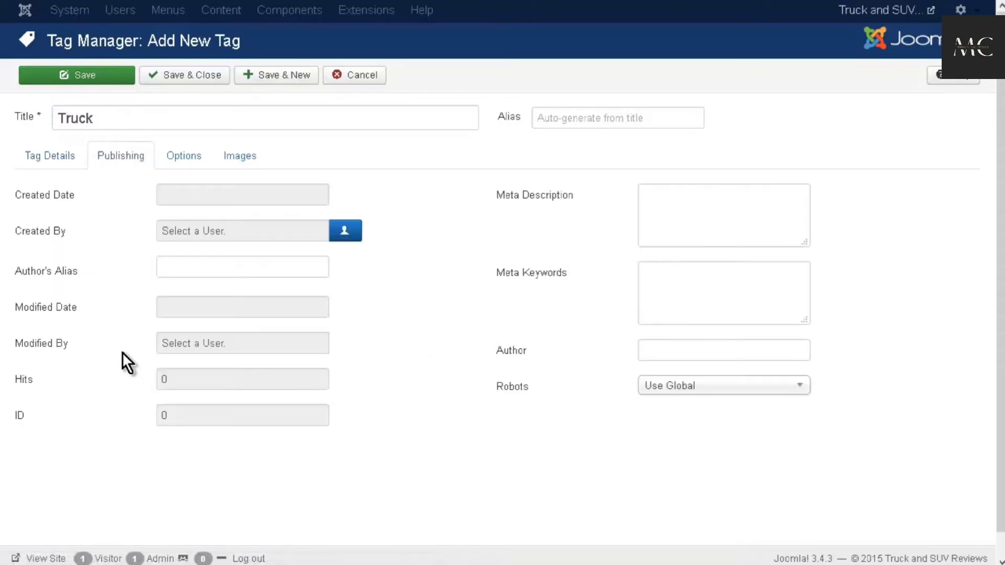
{"action": "left_click", "coordinate": [176, 161]}
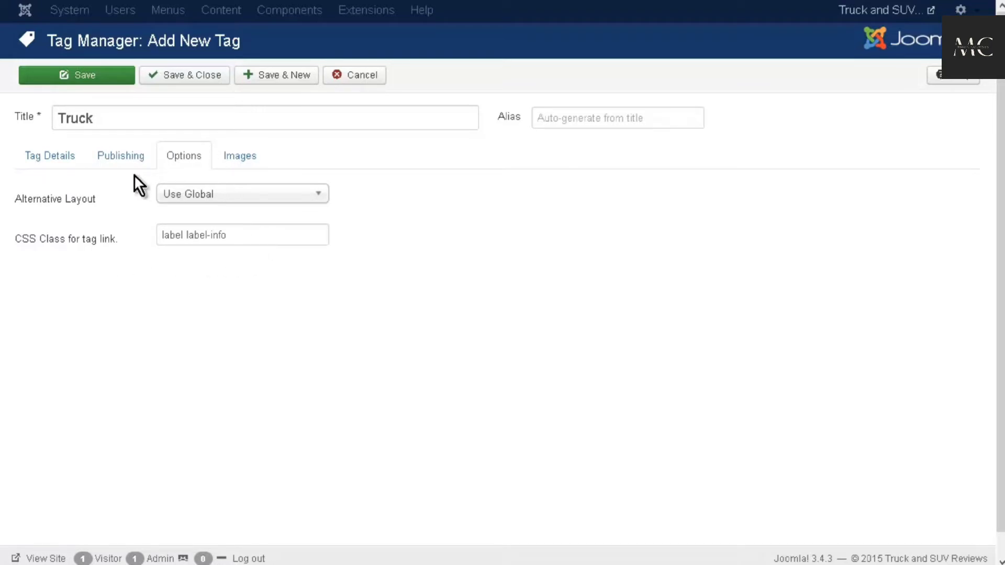
{"action": "left_click", "coordinate": [243, 164]}
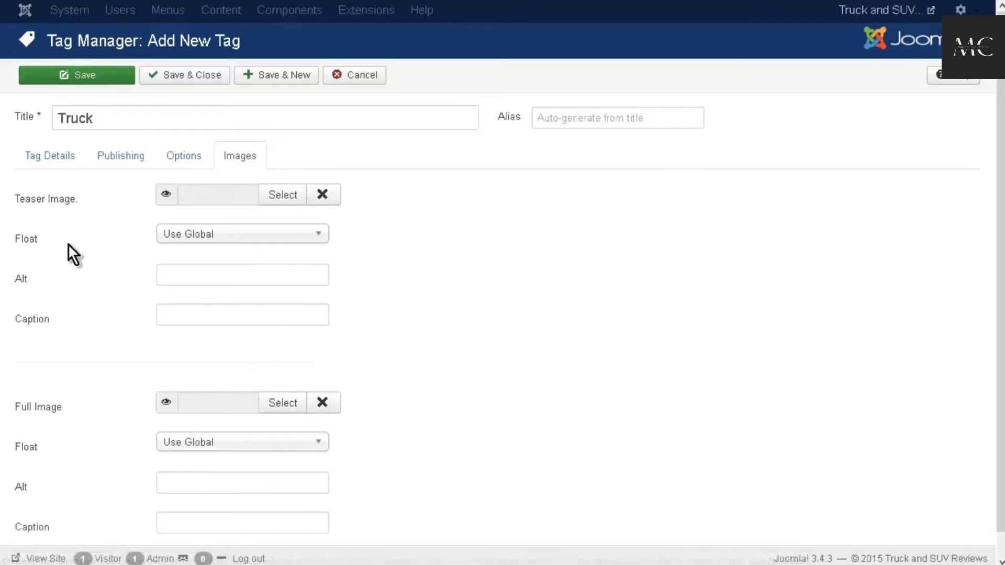
{"action": "scroll", "coordinate": [104, 326], "scroll_direction": "down", "scroll_amount": 1}
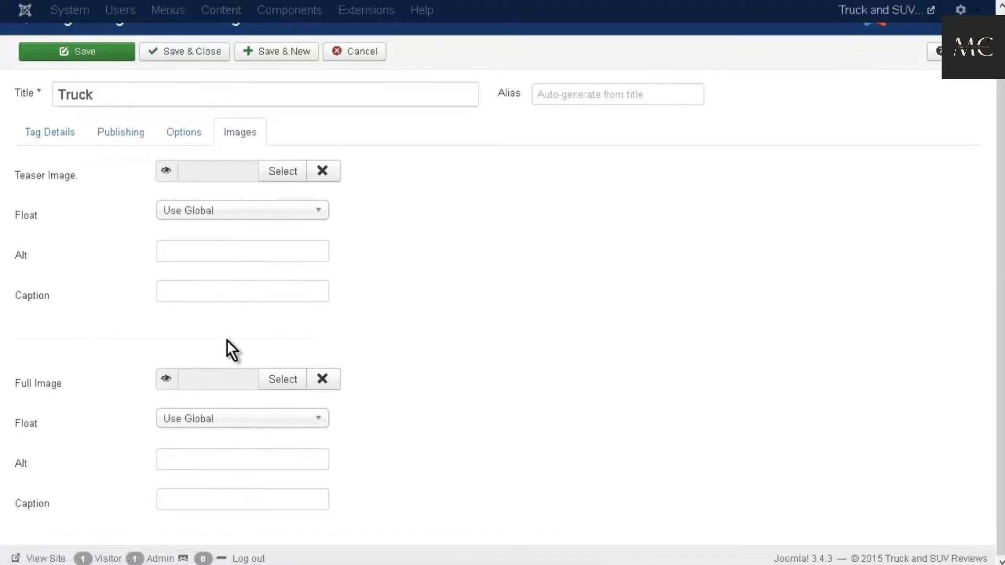
{"action": "scroll", "coordinate": [230, 340], "scroll_direction": "up", "scroll_amount": 1}
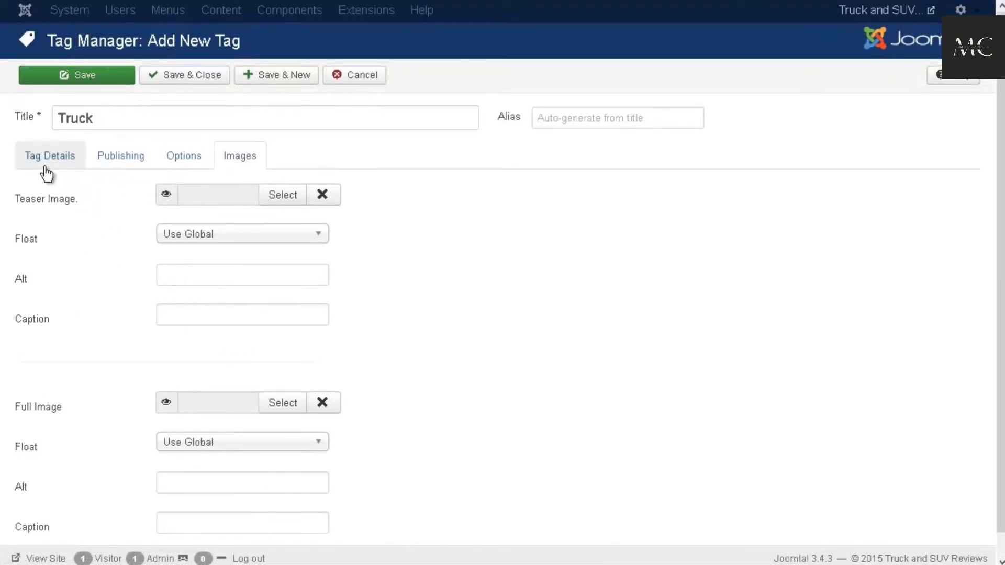
{"action": "left_click", "coordinate": [67, 157]}
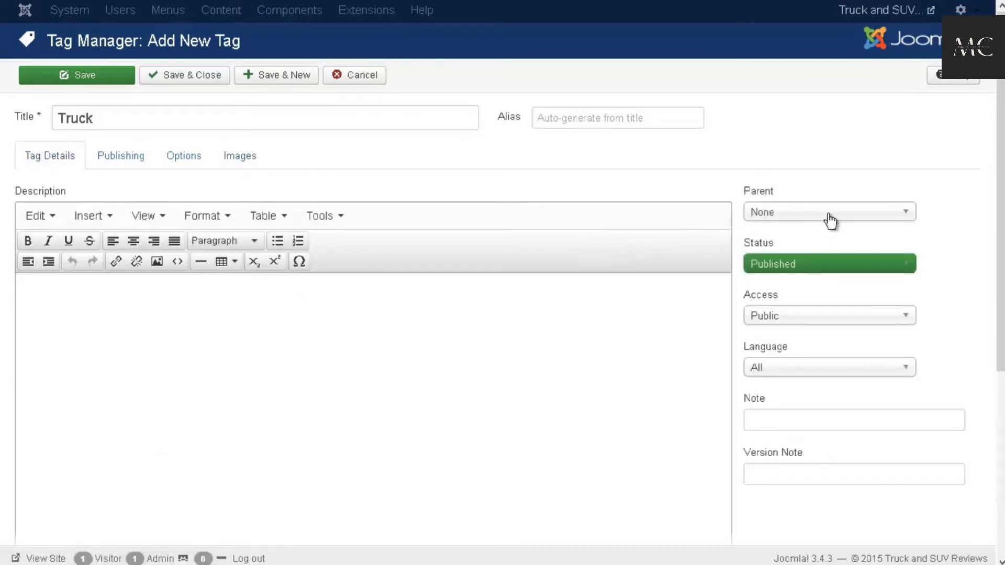
- Keep the Truck tag's parent as None and its other details at their defaults, then save and close it
{"action": "left_click", "coordinate": [907, 218]}
{"action": "left_click", "coordinate": [907, 217]}
{"action": "scroll", "coordinate": [942, 201], "scroll_direction": "down", "scroll_amount": 2}
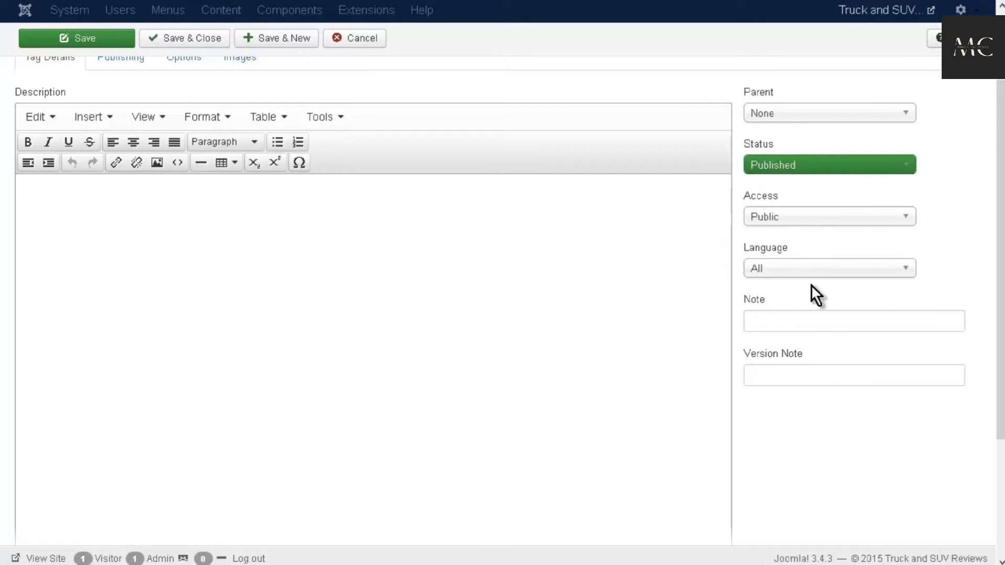
{"action": "scroll", "coordinate": [828, 359], "scroll_direction": "up", "scroll_amount": 2}
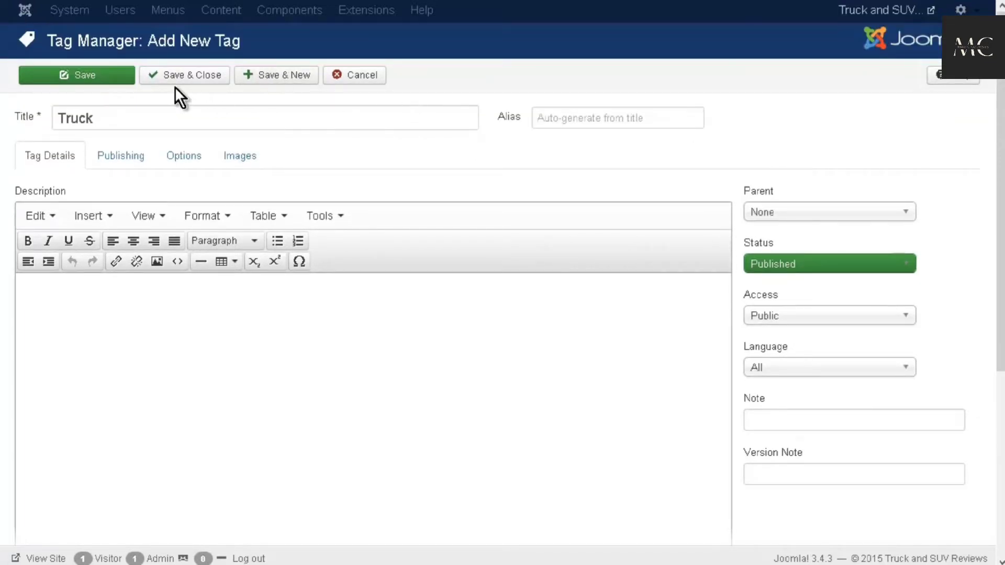
{"action": "left_click", "coordinate": [199, 84]}
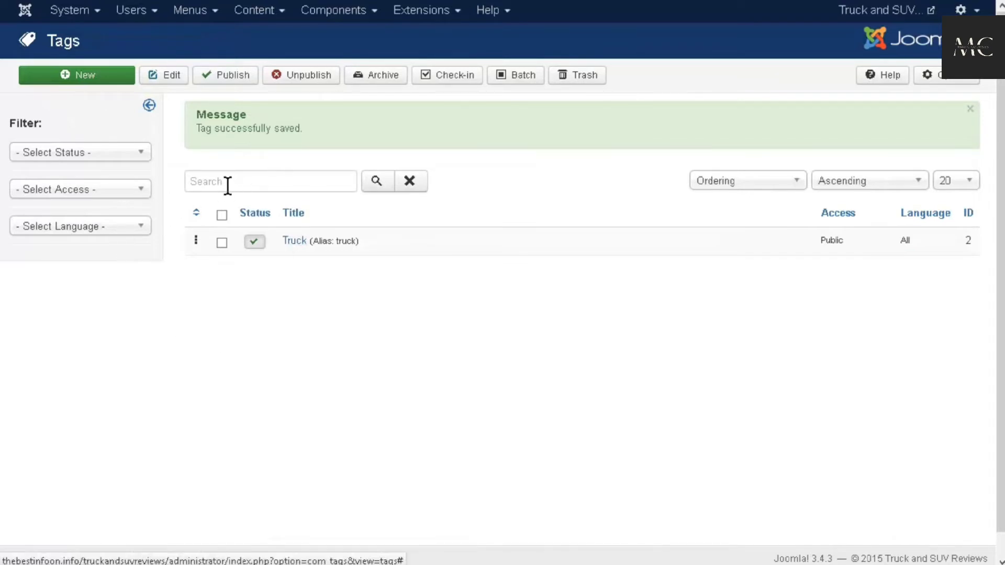
- Create a second tag titled SUV, then save and close it
{"action": "left_click", "coordinate": [96, 85]}
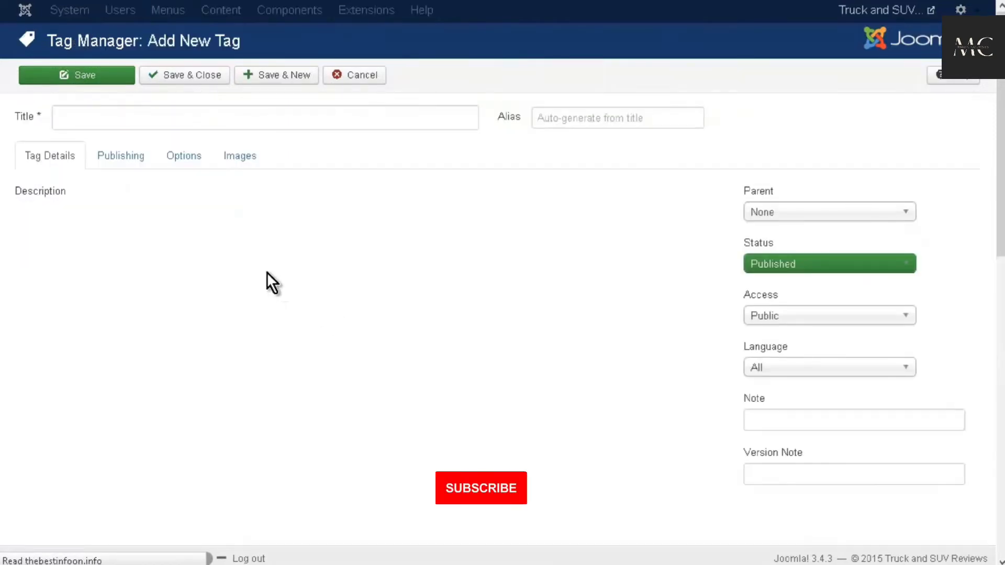
{"action": "left_click", "coordinate": [98, 120]}
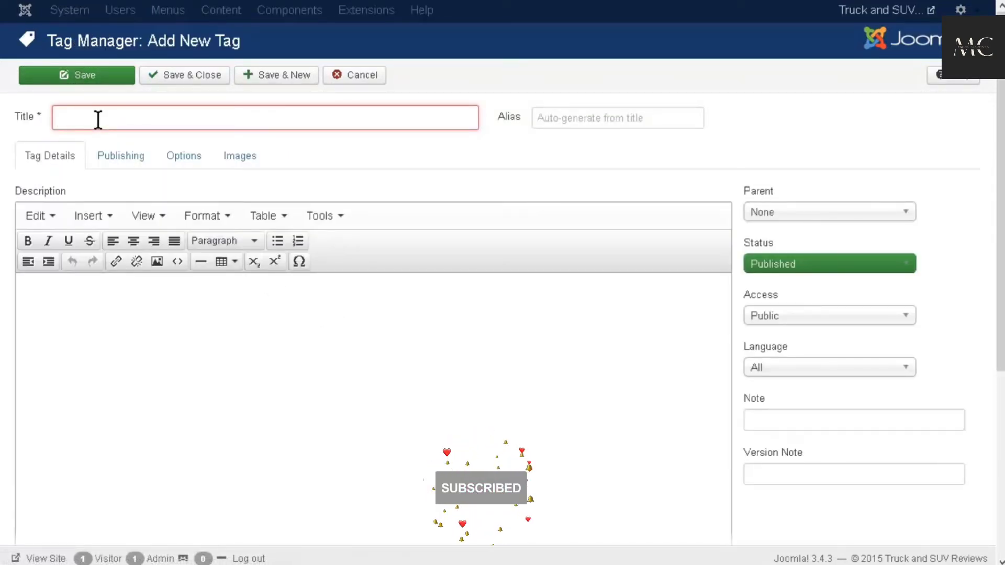
{"action": "type", "text": "SU"}
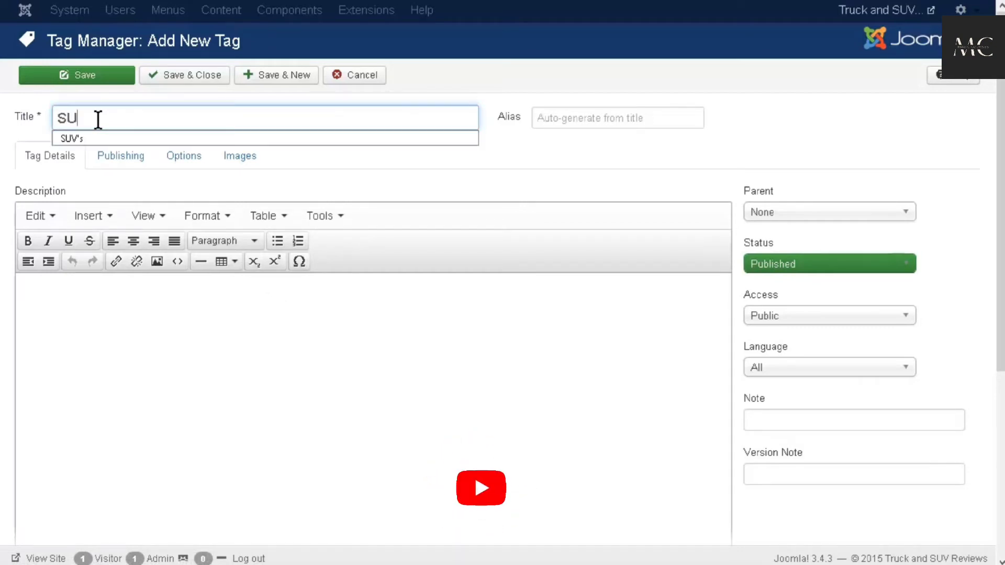
{"action": "type", "text": "V"}
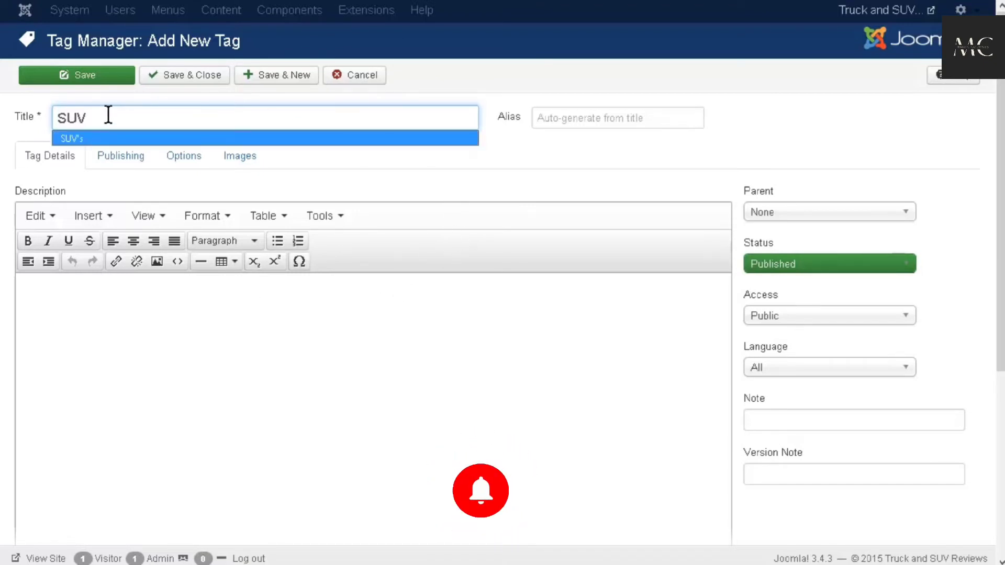
{"action": "left_click", "coordinate": [208, 76]}
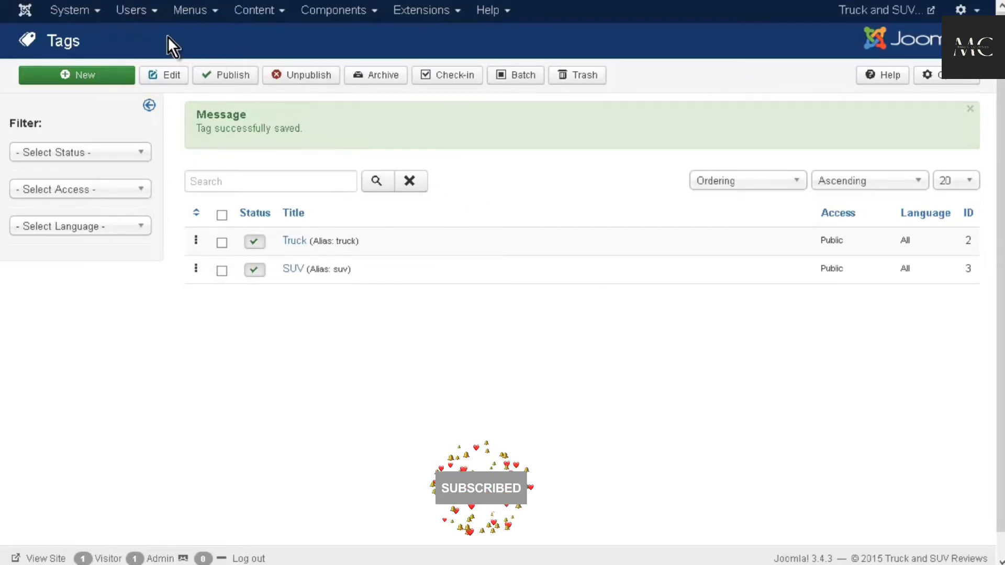
- Add a new menu with the title Articles and the menu type Articles, then save and close it
{"action": "left_click", "coordinate": [216, 20]}
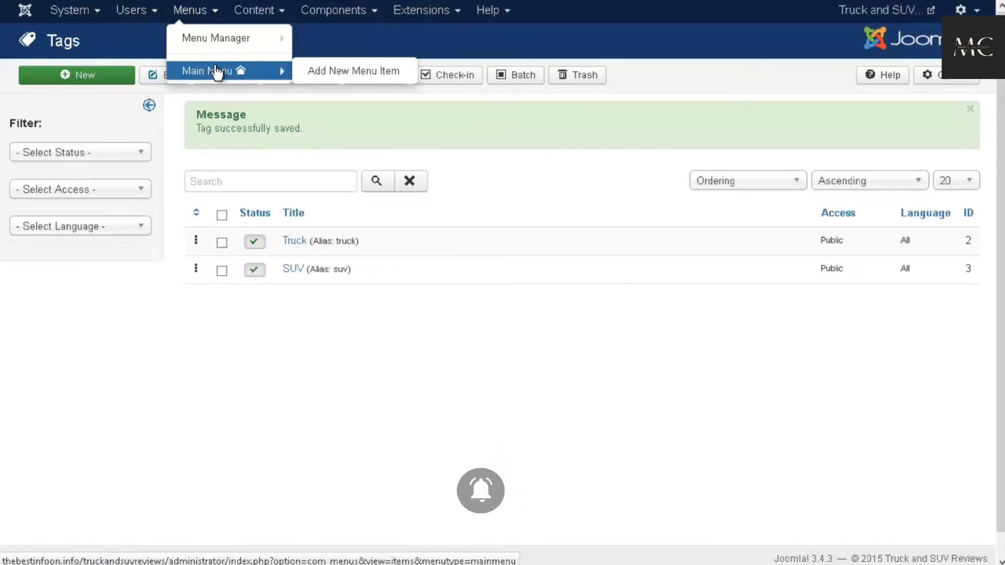
{"action": "mouse_move", "coordinate": [217, 50]}
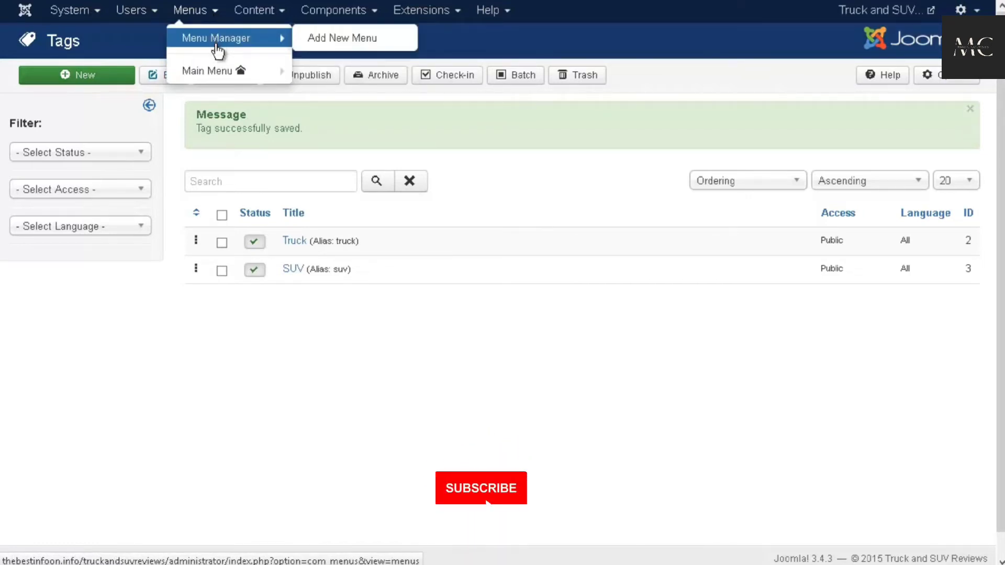
{"action": "mouse_move", "coordinate": [219, 74]}
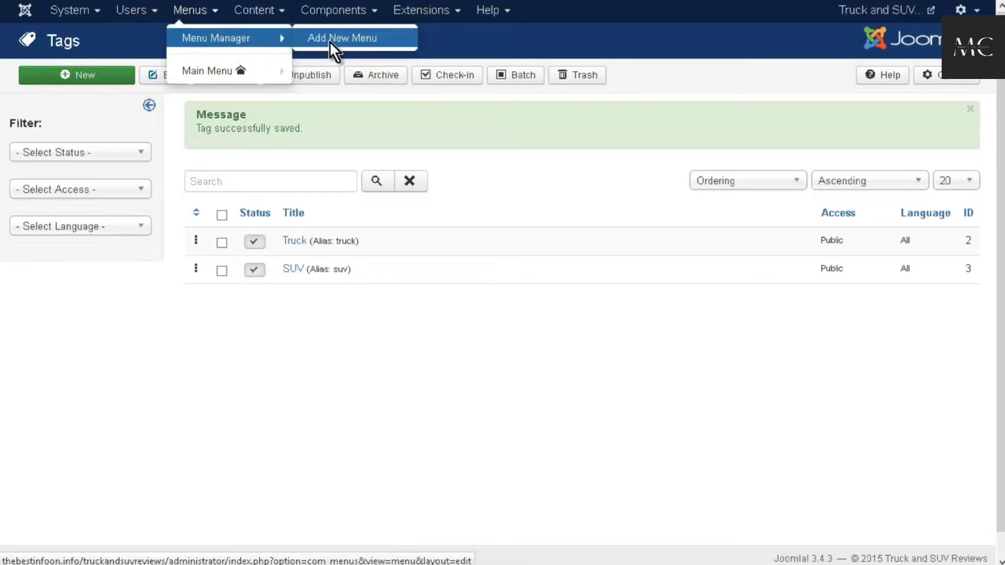
{"action": "left_click", "coordinate": [328, 42]}
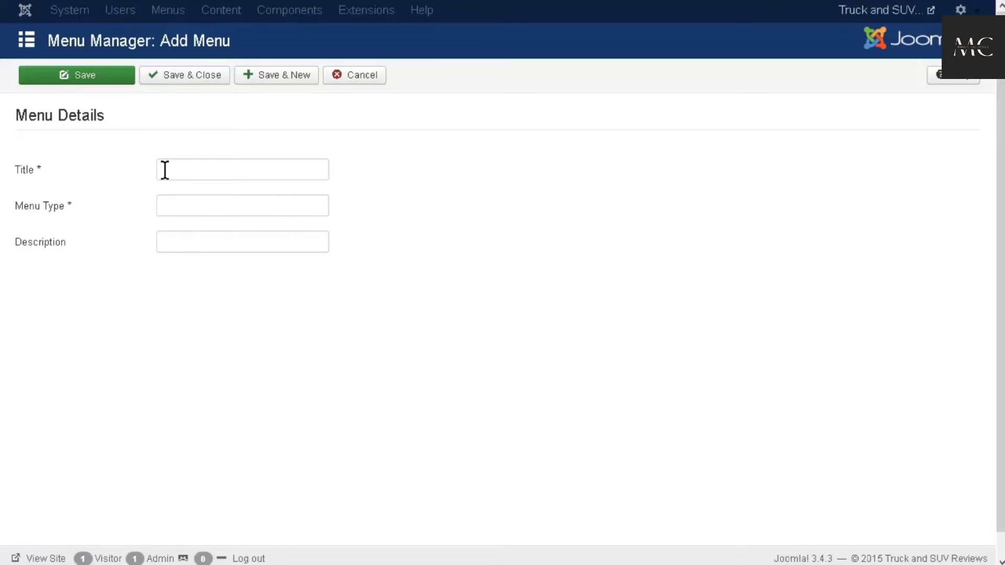
{"action": "left_click", "coordinate": [182, 170]}
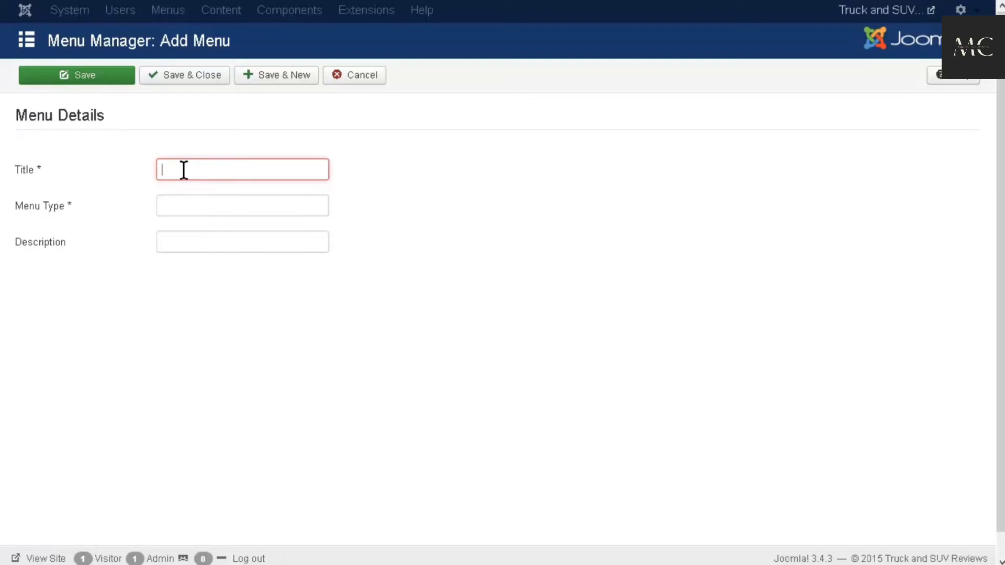
{"action": "type", "text": "Articles"}
{"action": "key", "text": "Tab"}
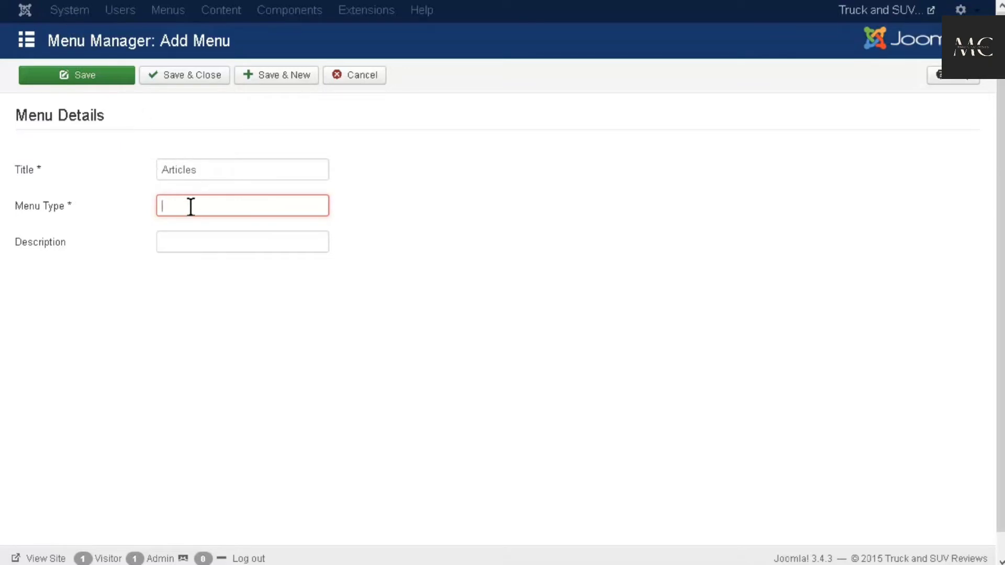
{"action": "type", "text": "Articles"}
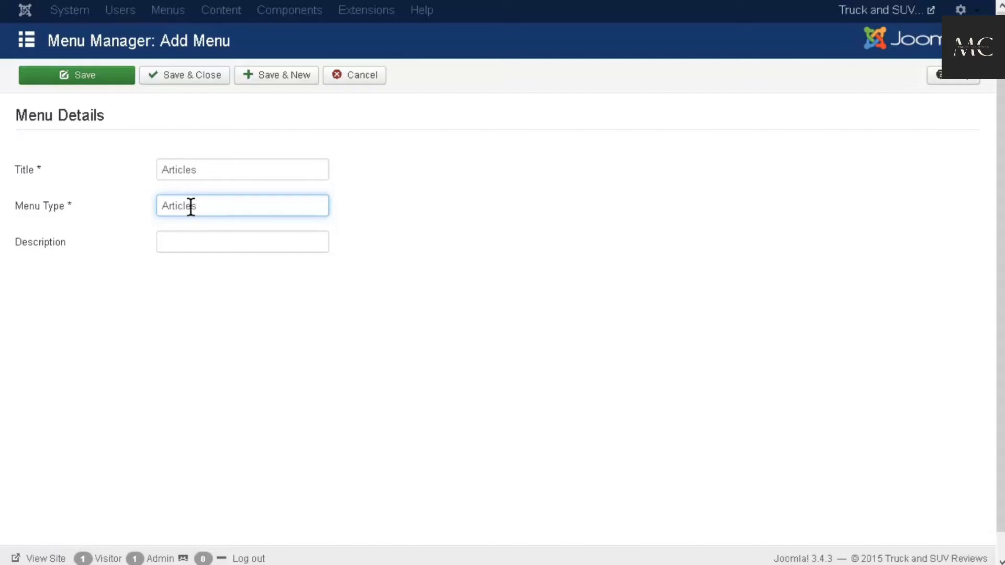
{"action": "key", "text": "Tab"}
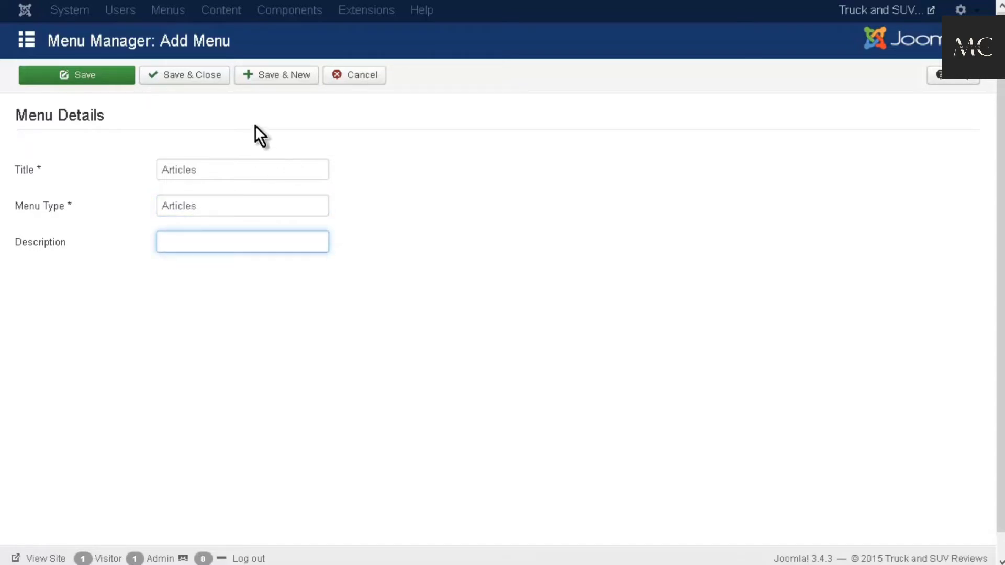
{"action": "left_click", "coordinate": [177, 79]}
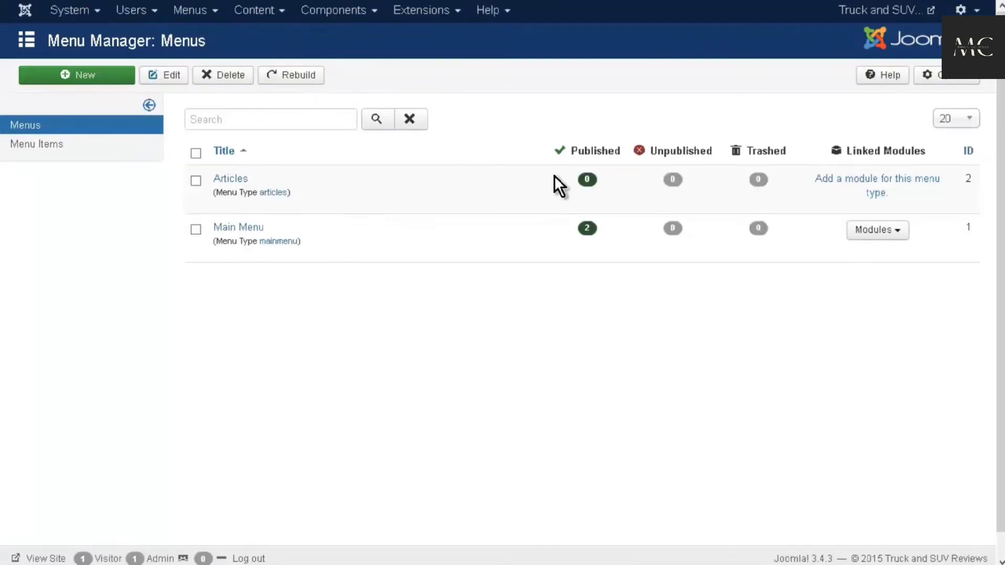
- Add a module for the Articles menu, keeping its base item at Current and its assignment on all pages
{"action": "left_click", "coordinate": [878, 184]}
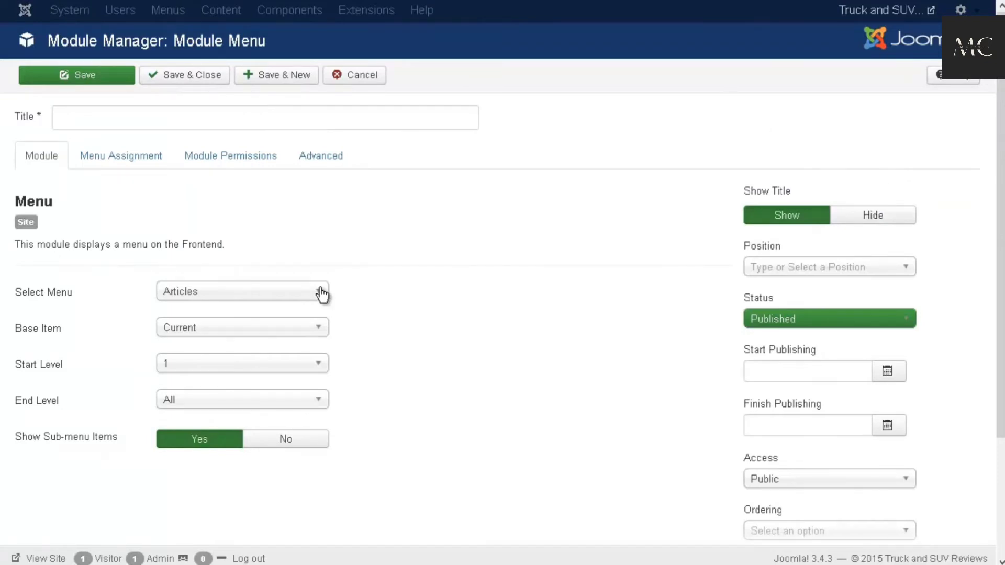
{"action": "left_click", "coordinate": [319, 331]}
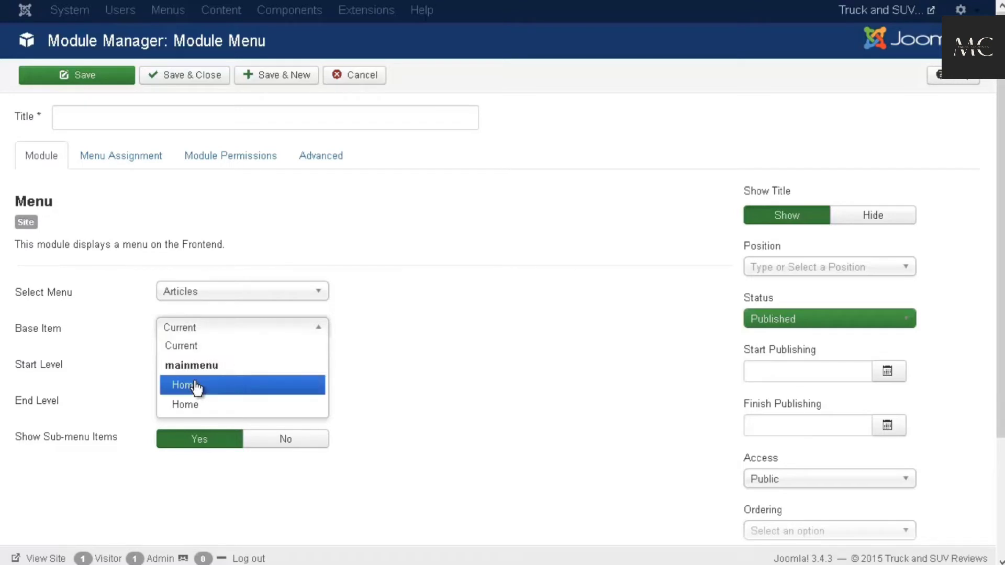
{"action": "left_click", "coordinate": [439, 296]}
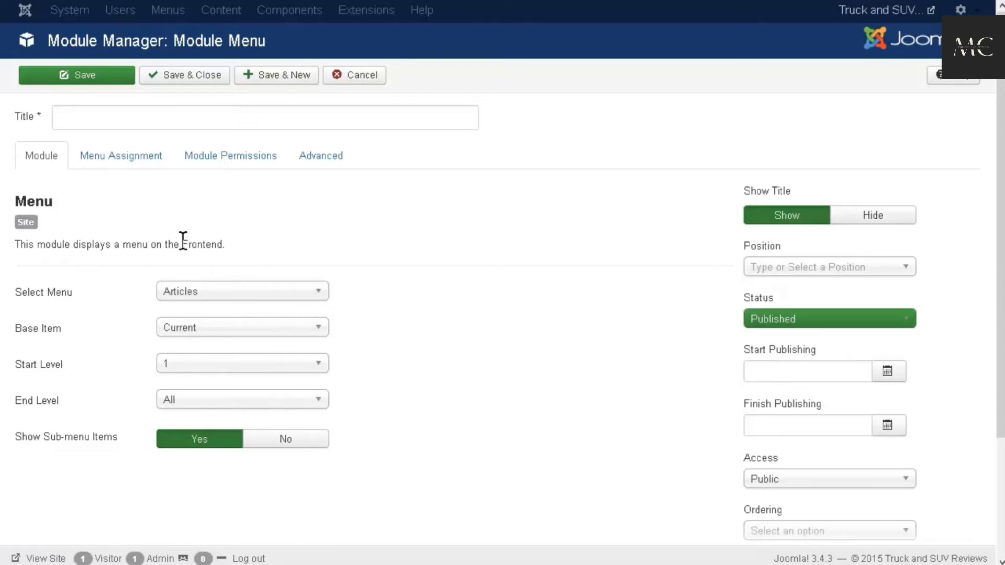
{"action": "left_click", "coordinate": [133, 157]}
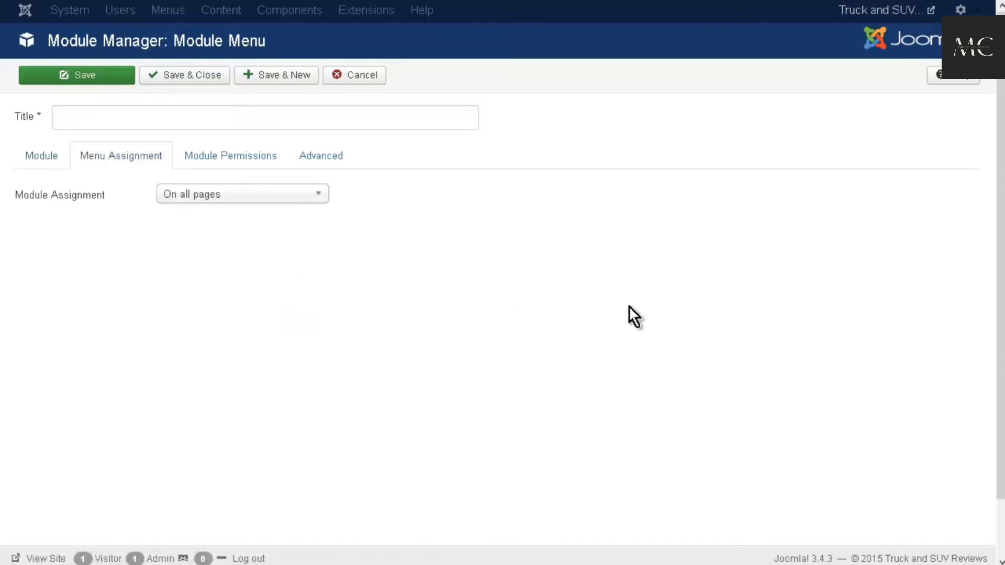
{"action": "left_click", "coordinate": [323, 193]}
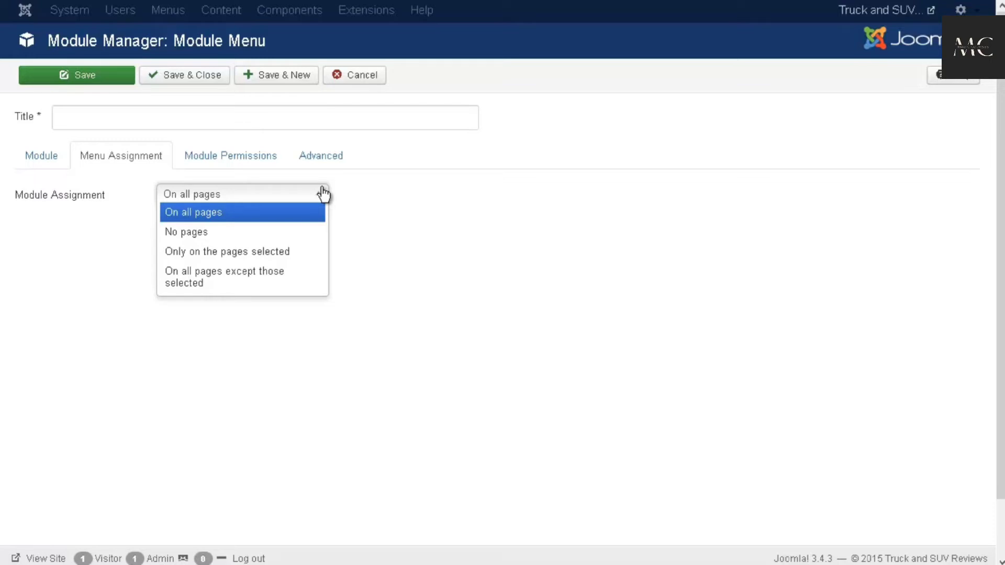
{"action": "left_click", "coordinate": [379, 229]}
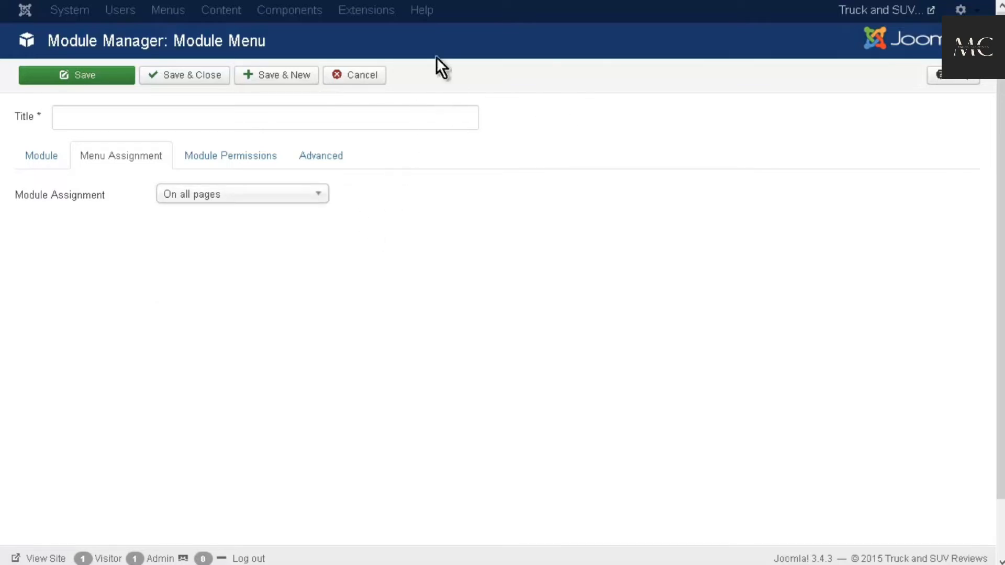
- Review the new menu module's permissions and advanced settings
{"action": "left_click", "coordinate": [225, 156]}
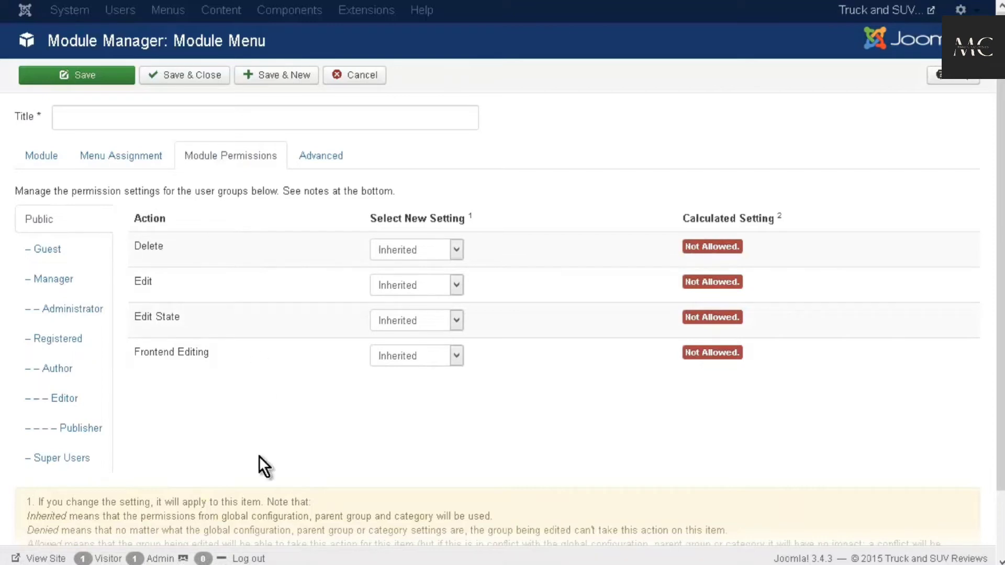
{"action": "left_click", "coordinate": [321, 157]}
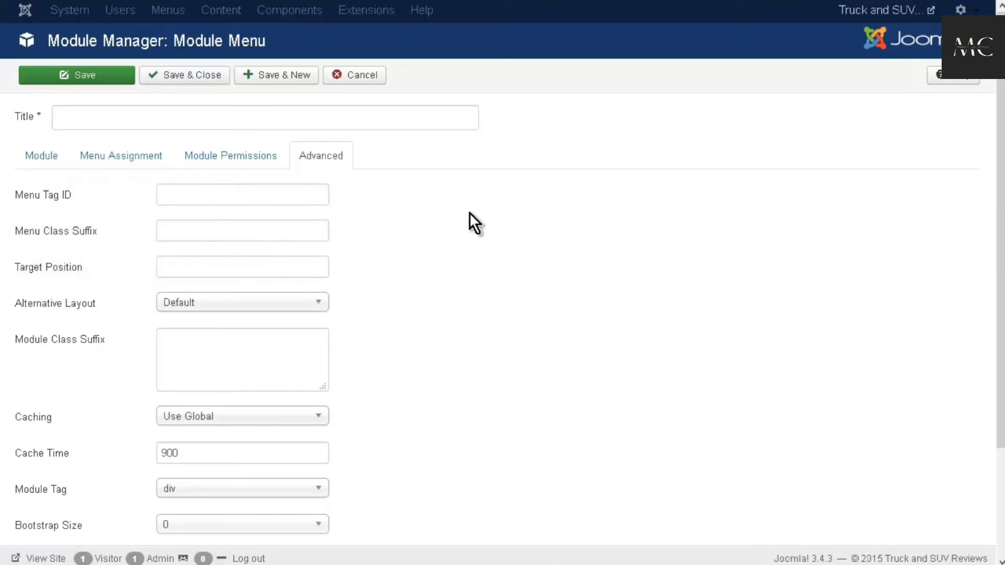
{"action": "scroll", "coordinate": [473, 212], "scroll_direction": "down", "scroll_amount": 3}
{"action": "scroll", "coordinate": [477, 217], "scroll_direction": "up", "scroll_amount": 3}
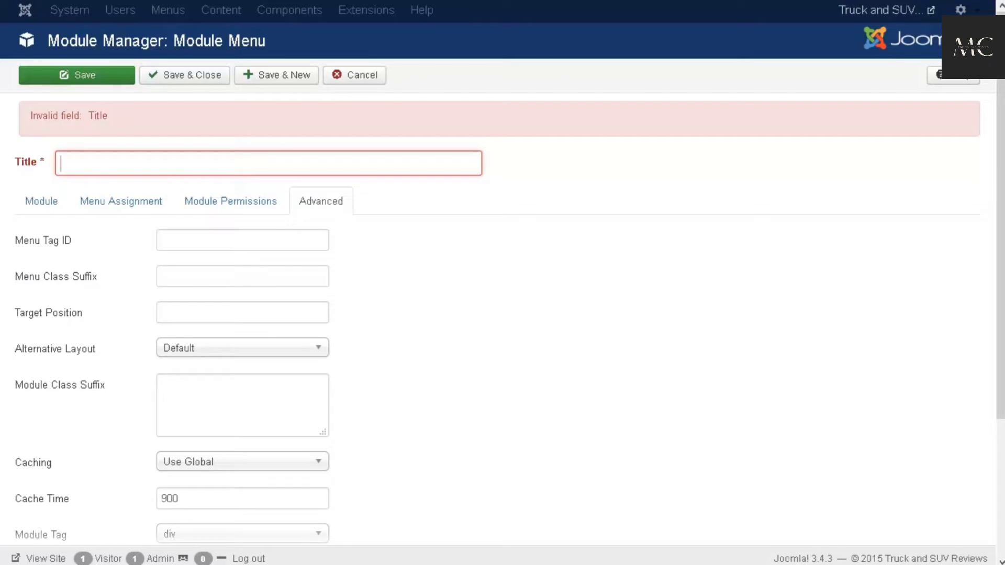
- Title the menu module Articles, then save and close it
{"action": "type", "text": "Articles"}
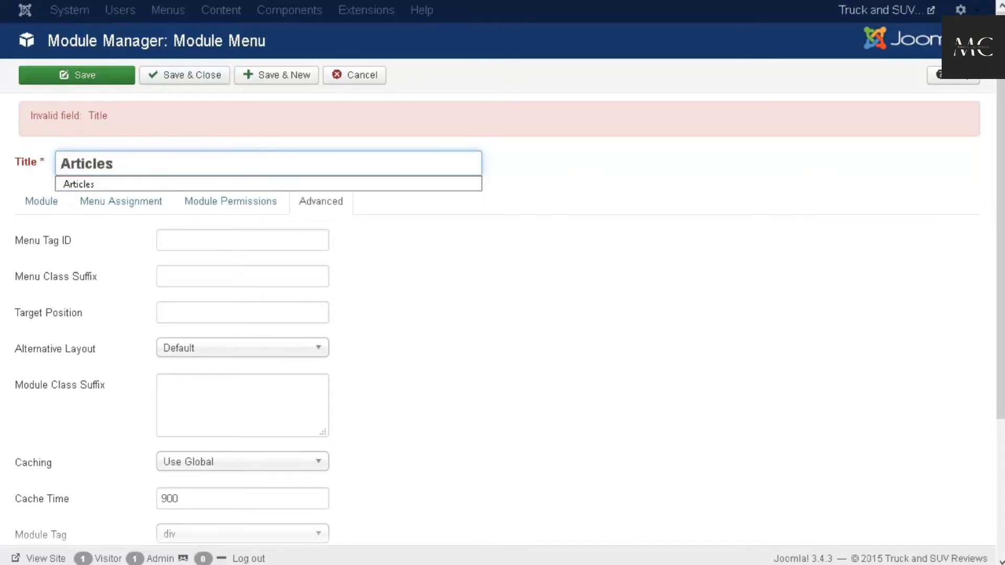
{"action": "key", "text": "Escape"}
{"action": "left_click", "coordinate": [705, 259]}
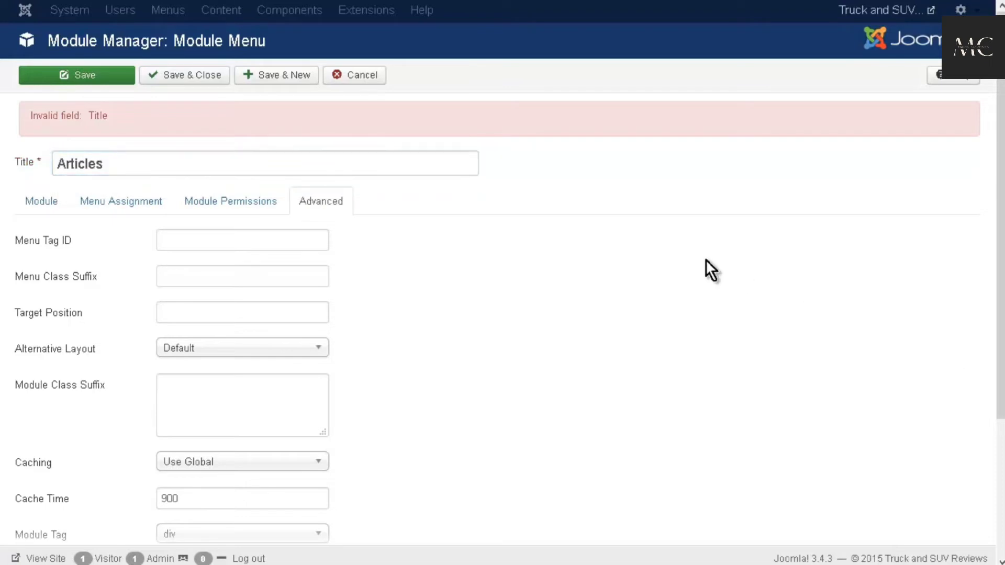
{"action": "left_click", "coordinate": [184, 76]}
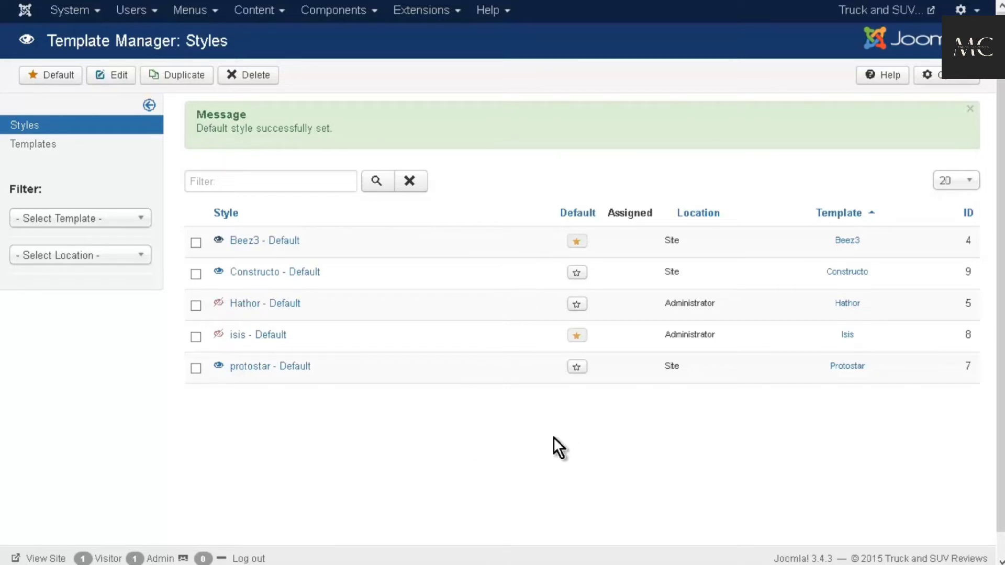
- Preview the Beez3 template, then set the Articles module's position to Unused [position-5] and save and close it
{"action": "left_click", "coordinate": [218, 242]}
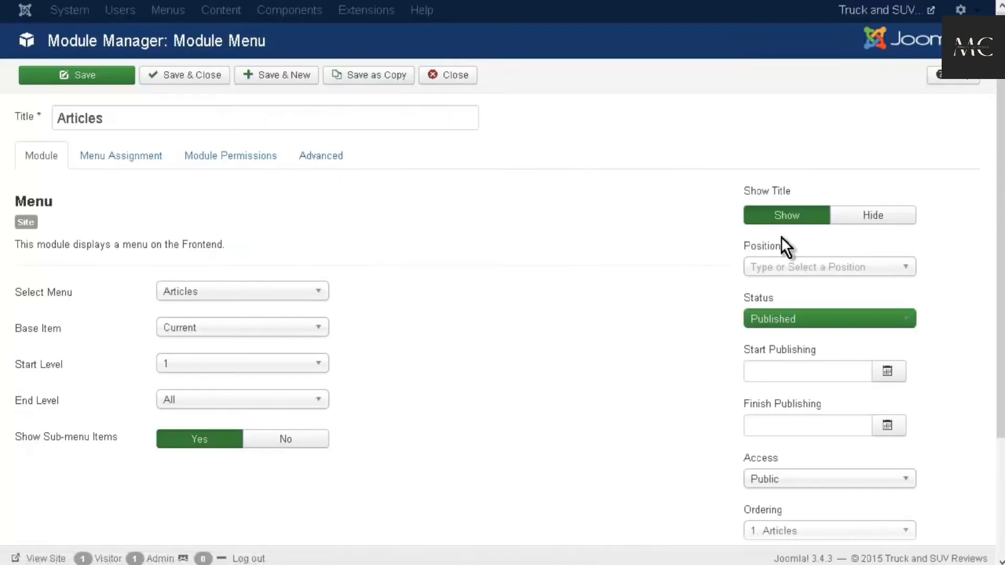
{"action": "left_click", "coordinate": [910, 271]}
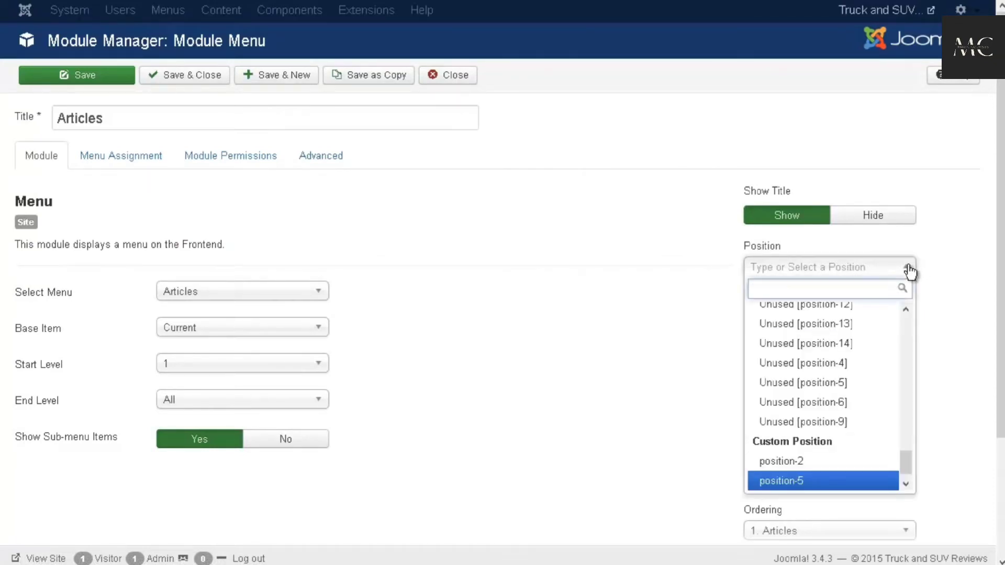
{"action": "scroll", "coordinate": [852, 382], "scroll_direction": "up", "scroll_amount": 10}
{"action": "scroll", "coordinate": [799, 337], "scroll_direction": "down", "scroll_amount": 5}
{"action": "scroll", "coordinate": [843, 352], "scroll_direction": "up", "scroll_amount": 2}
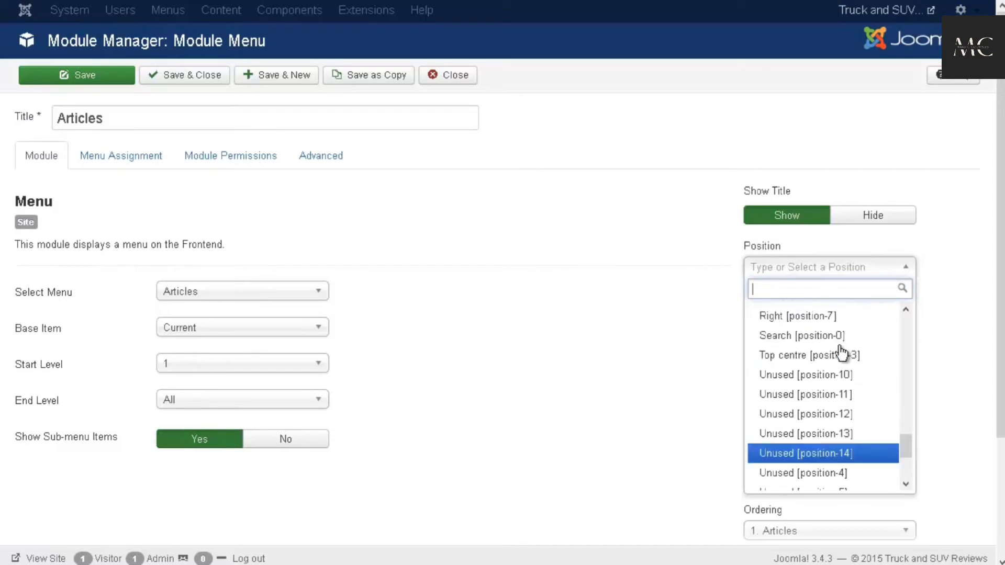
{"action": "scroll", "coordinate": [834, 349], "scroll_direction": "down", "scroll_amount": 3}
{"action": "scroll", "coordinate": [831, 351], "scroll_direction": "up", "scroll_amount": 8}
{"action": "scroll", "coordinate": [831, 350], "scroll_direction": "up", "scroll_amount": 1}
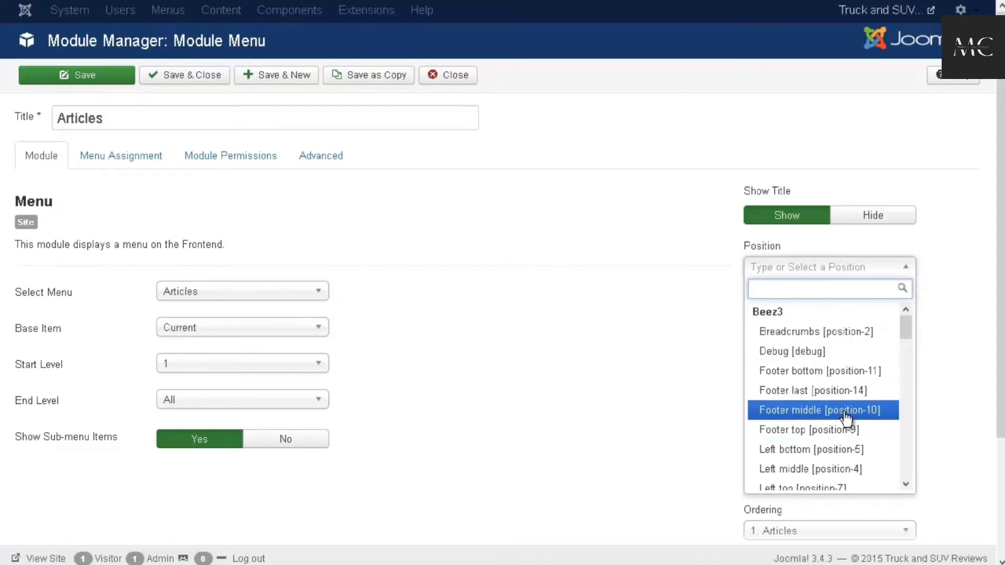
{"action": "scroll", "coordinate": [843, 416], "scroll_direction": "down", "scroll_amount": 1}
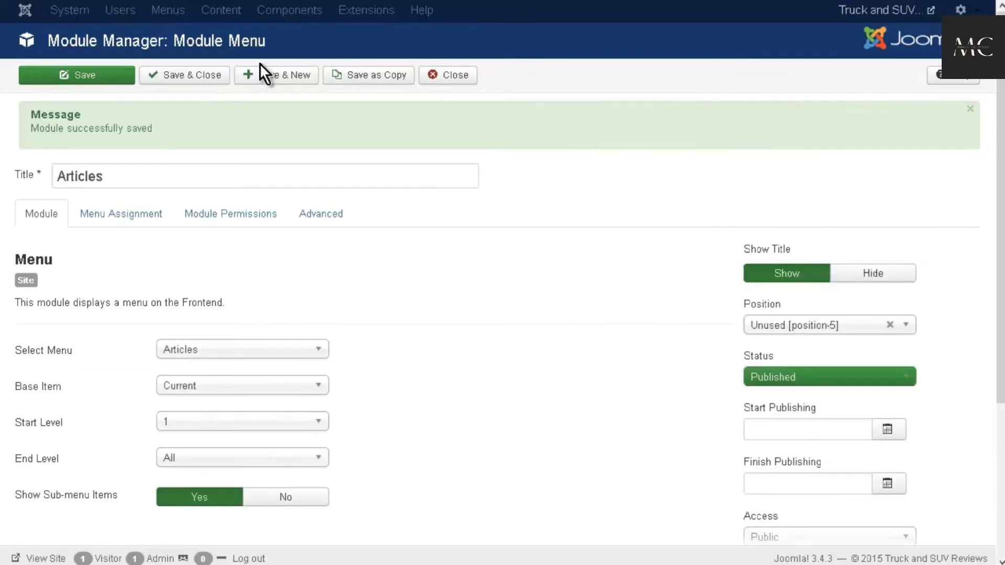
{"action": "left_click", "coordinate": [173, 78]}
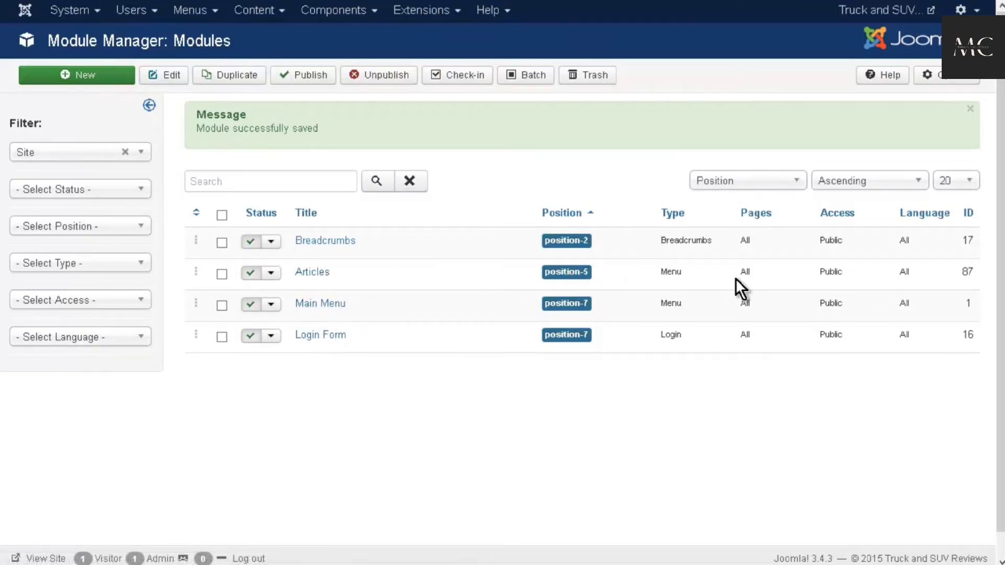
- Check the Articles menu module's placement on the public site, then return to the administrator
{"action": "left_click", "coordinate": [890, 10]}
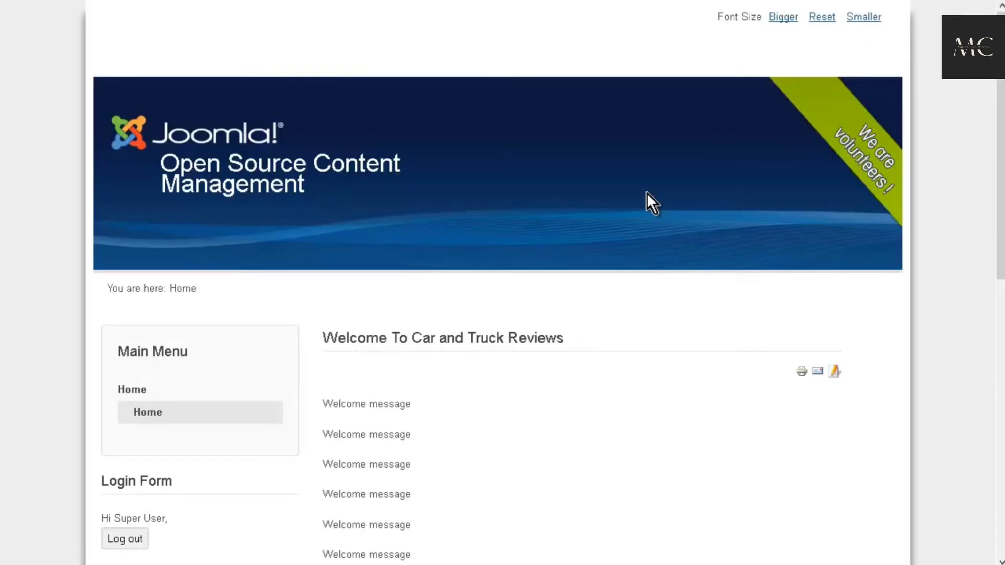
{"action": "scroll", "coordinate": [647, 193], "scroll_direction": "down", "scroll_amount": 7}
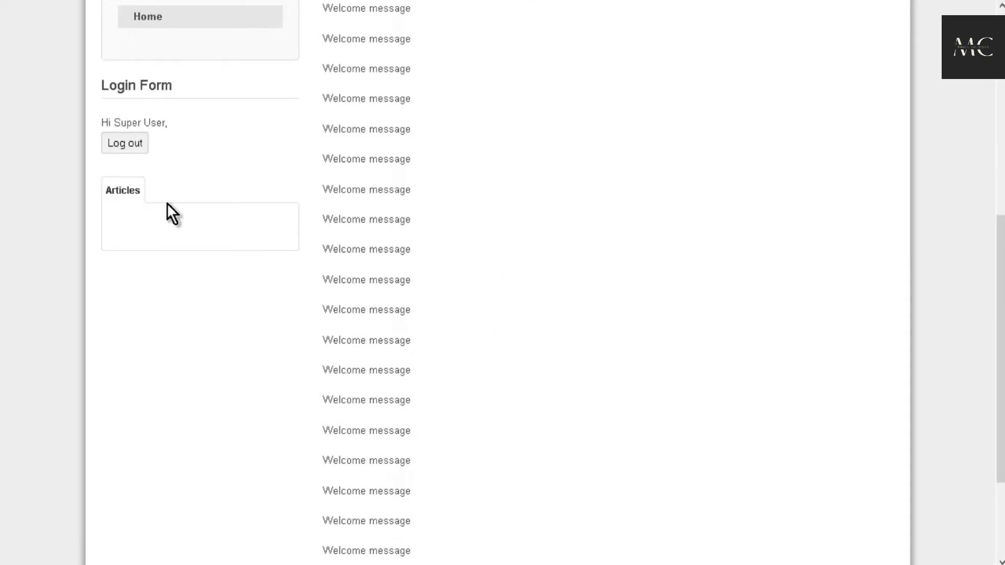
{"action": "scroll", "coordinate": [168, 209], "scroll_direction": "up", "scroll_amount": 7}
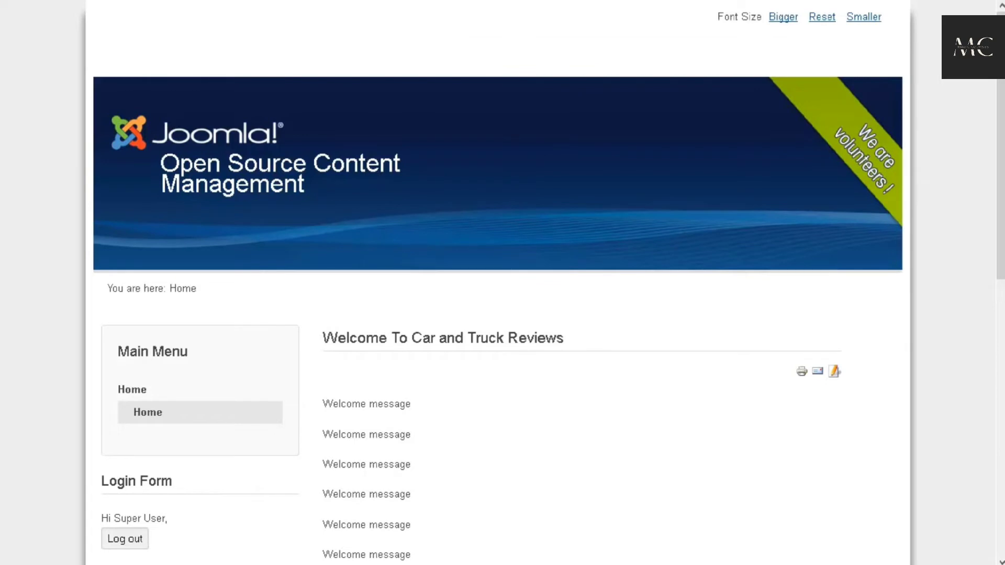
{"action": "key", "text": "ctrl+w"}
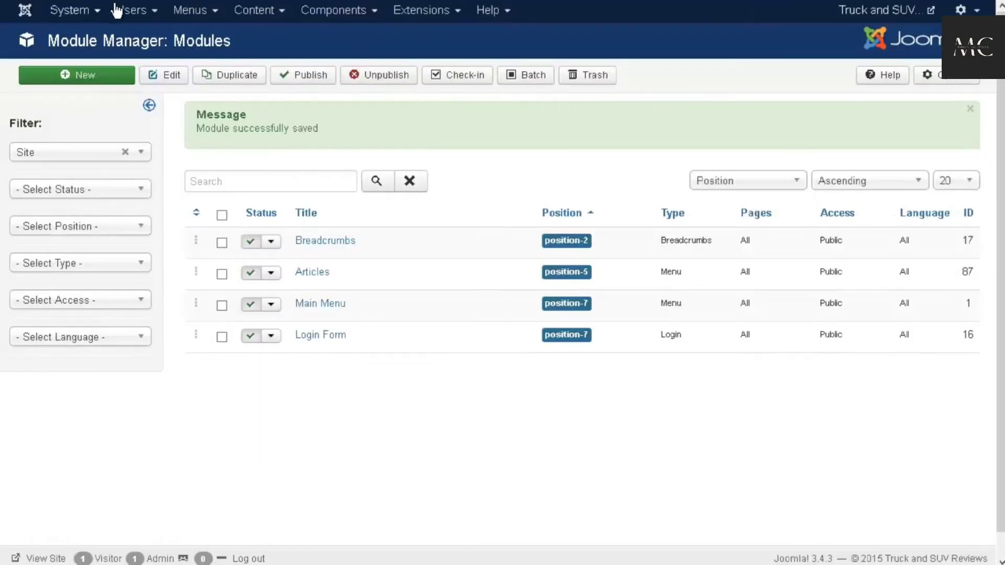
- Start a new menu item in the Articles menu and set its type to List All Categories
{"action": "left_click", "coordinate": [206, 15]}
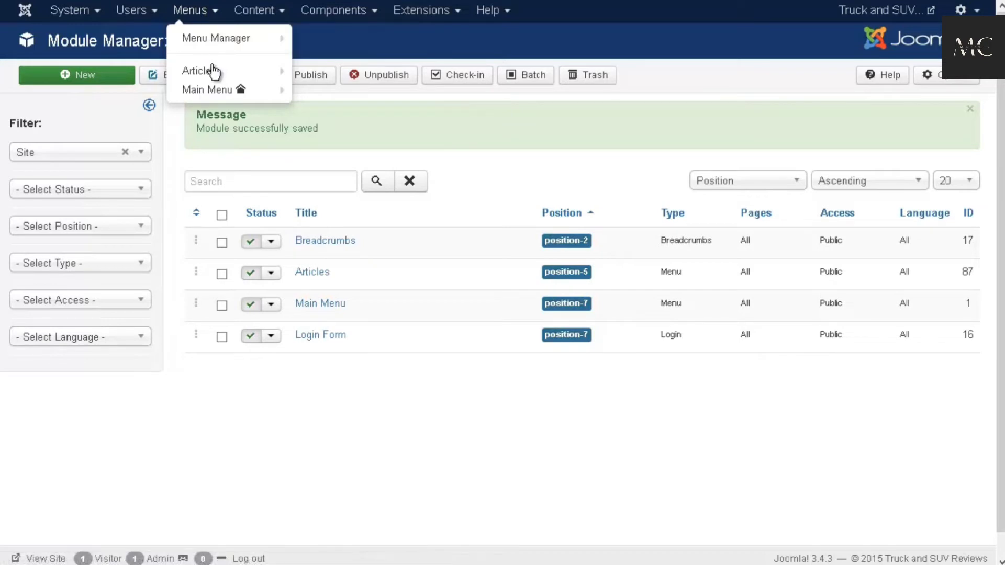
{"action": "left_click", "coordinate": [450, 125]}
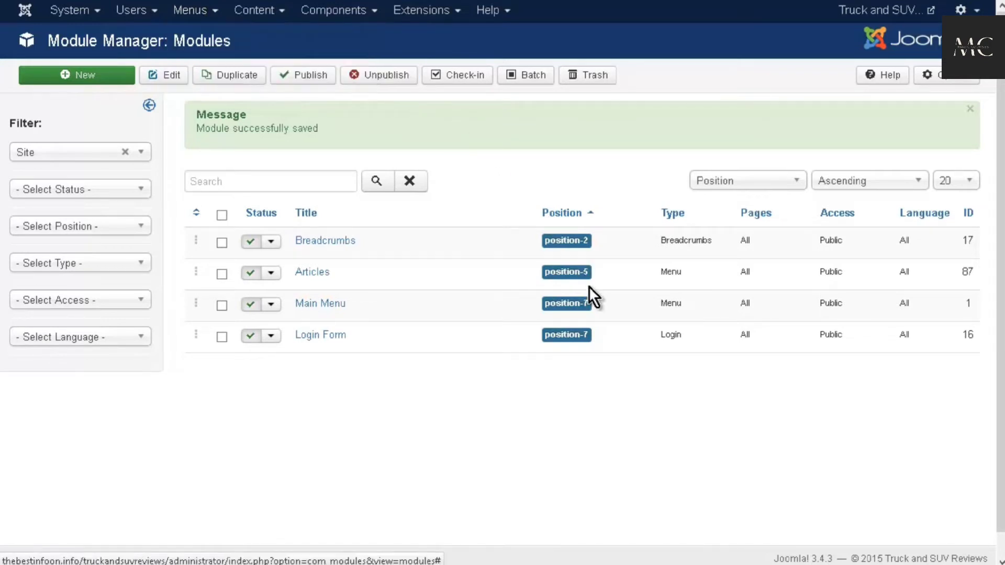
{"action": "left_click", "coordinate": [576, 268]}
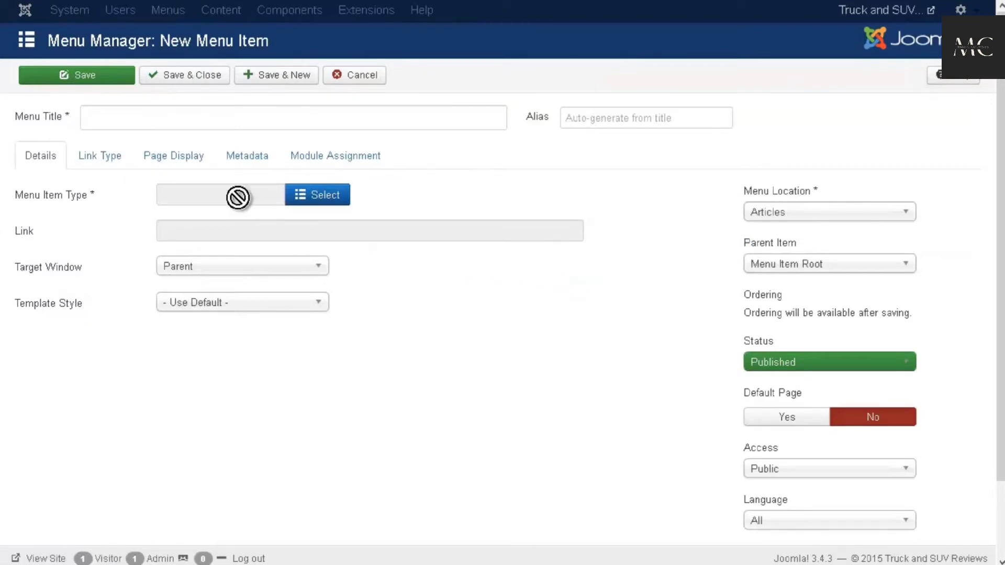
{"action": "left_click", "coordinate": [334, 202]}
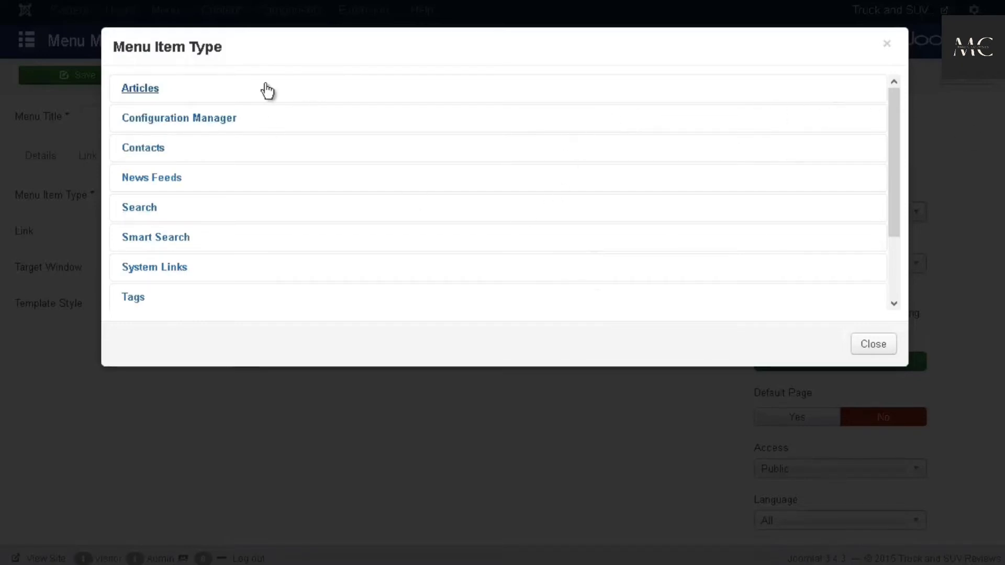
{"action": "left_click", "coordinate": [148, 93]}
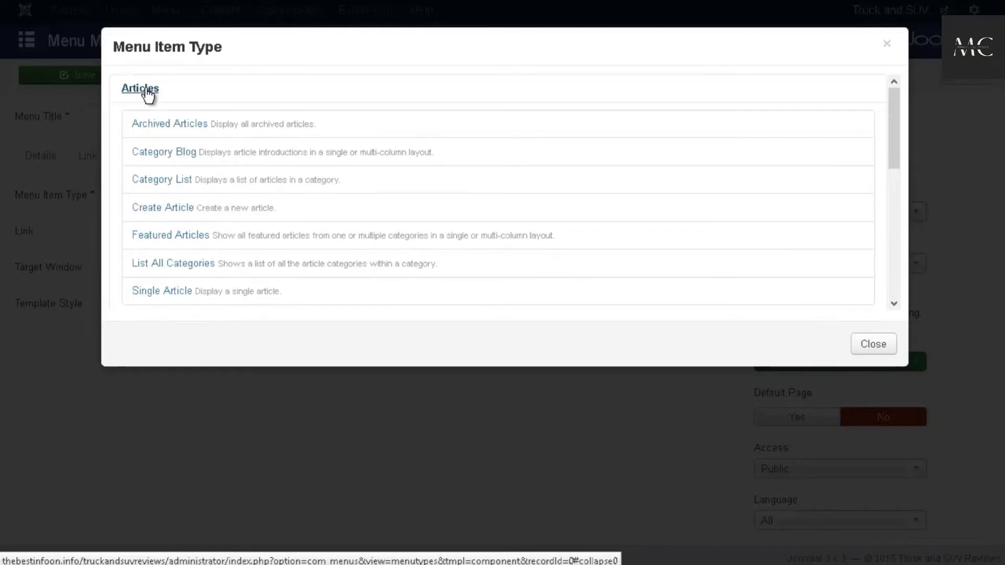
{"action": "left_click", "coordinate": [199, 263]}
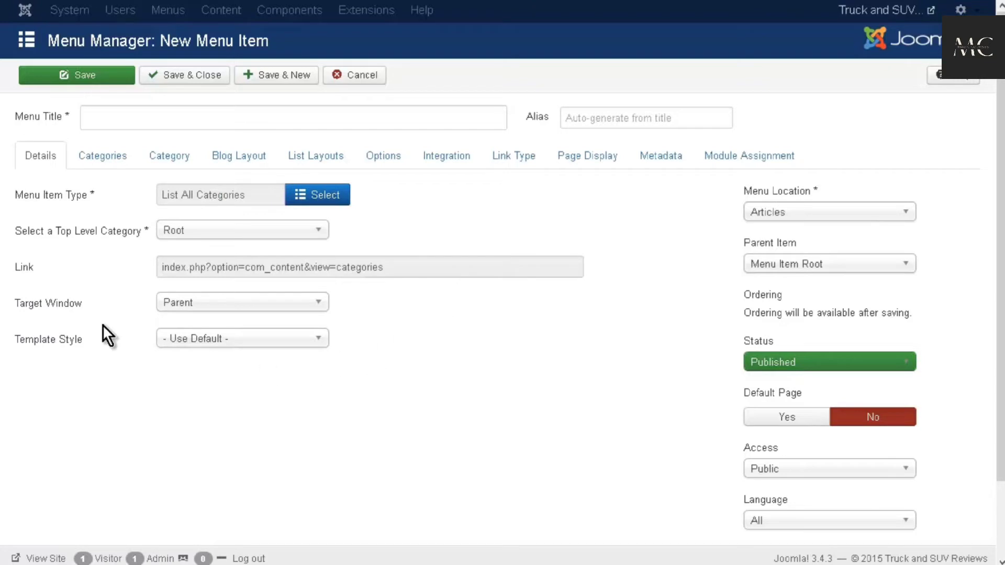
- Keep Root as the top level category and title the menu item Categories
{"action": "left_click", "coordinate": [319, 238]}
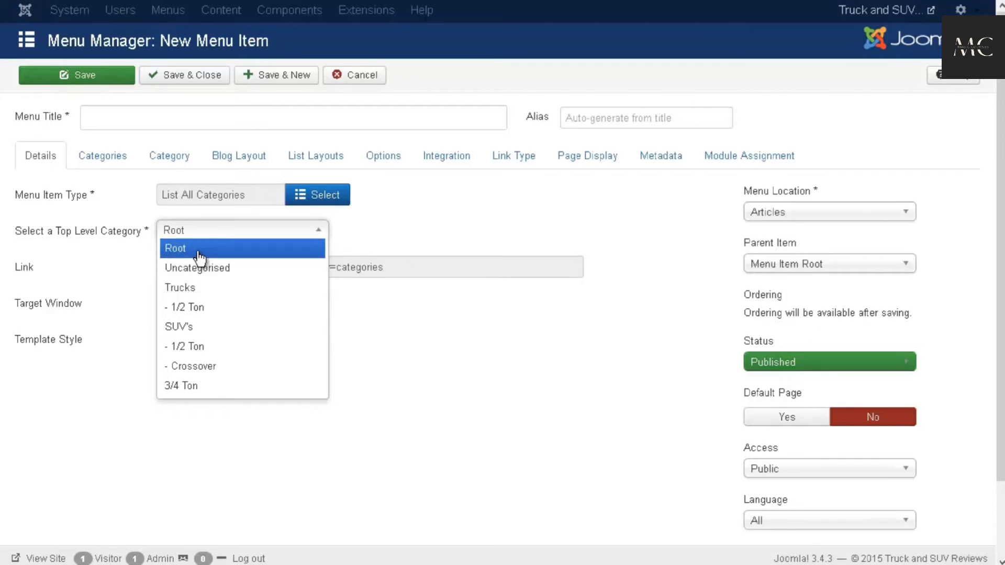
{"action": "left_click", "coordinate": [402, 245]}
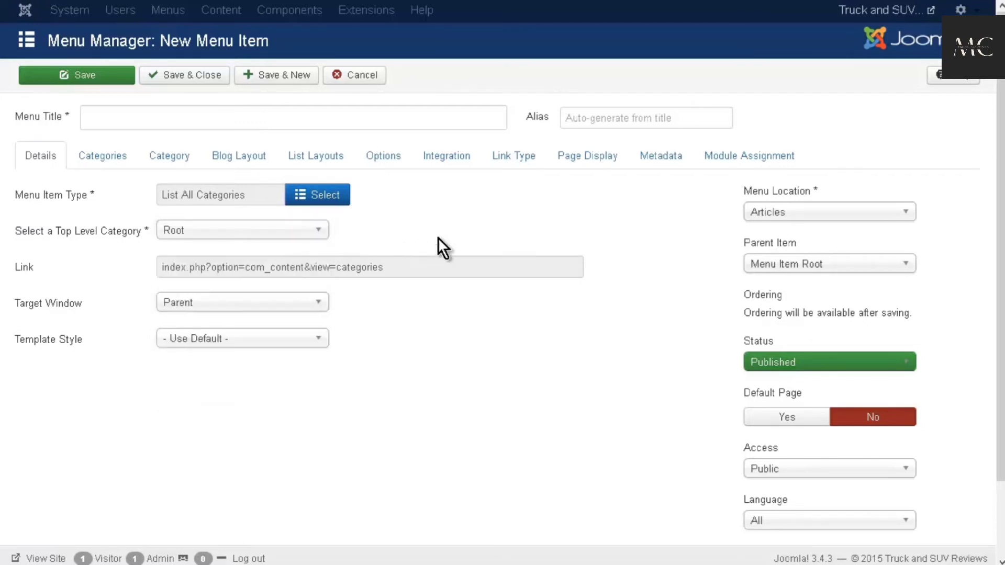
{"action": "type", "text": "Categories"}
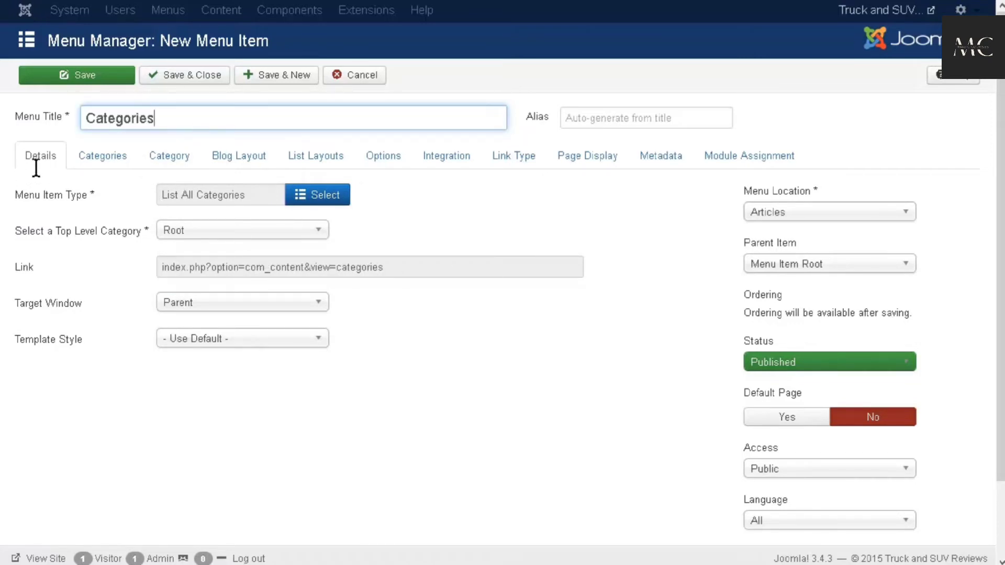
- Review the menu item's Categories, Category and Blog Layout settings, then save and close the item
{"action": "left_click", "coordinate": [99, 159]}
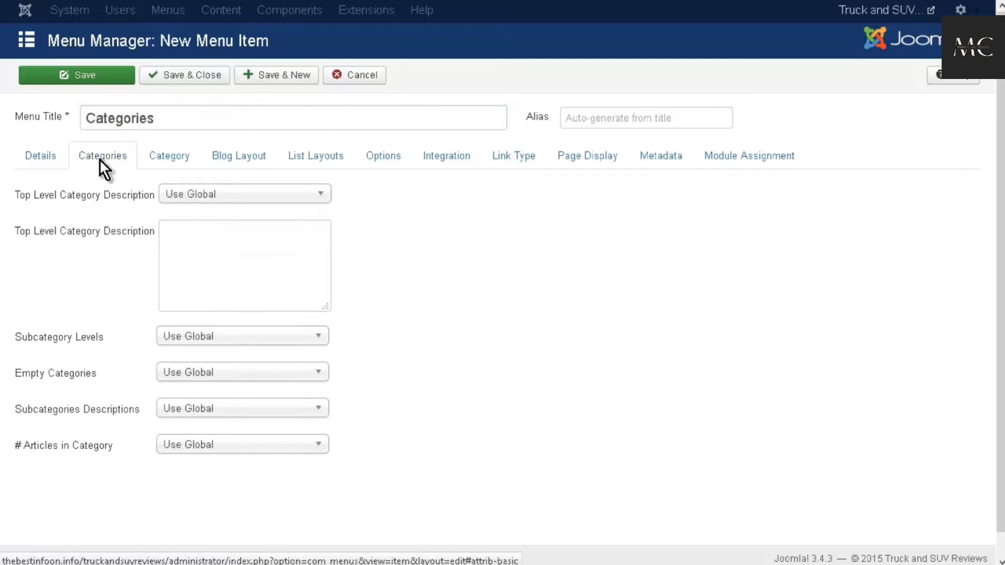
{"action": "left_click", "coordinate": [168, 166]}
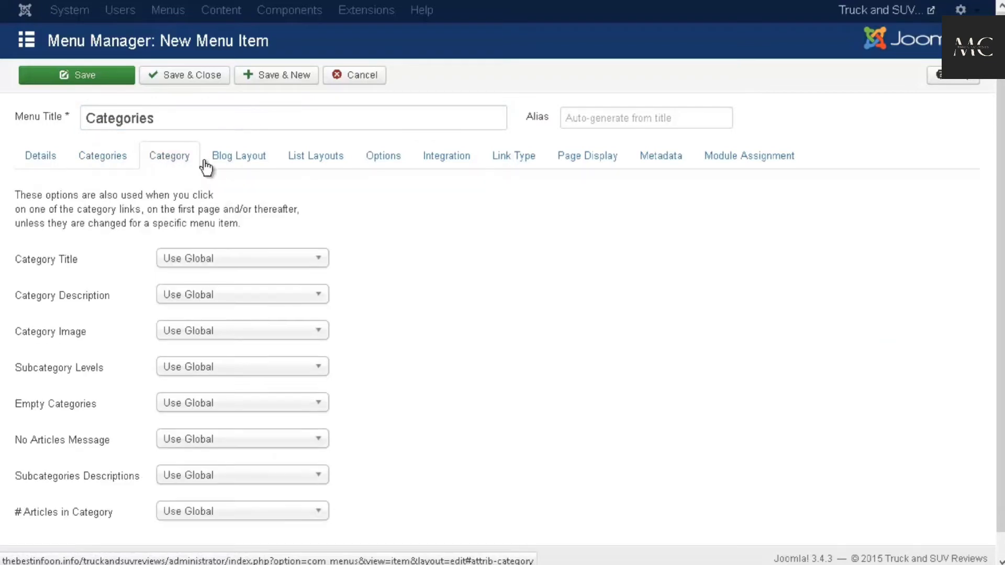
{"action": "left_click", "coordinate": [231, 159]}
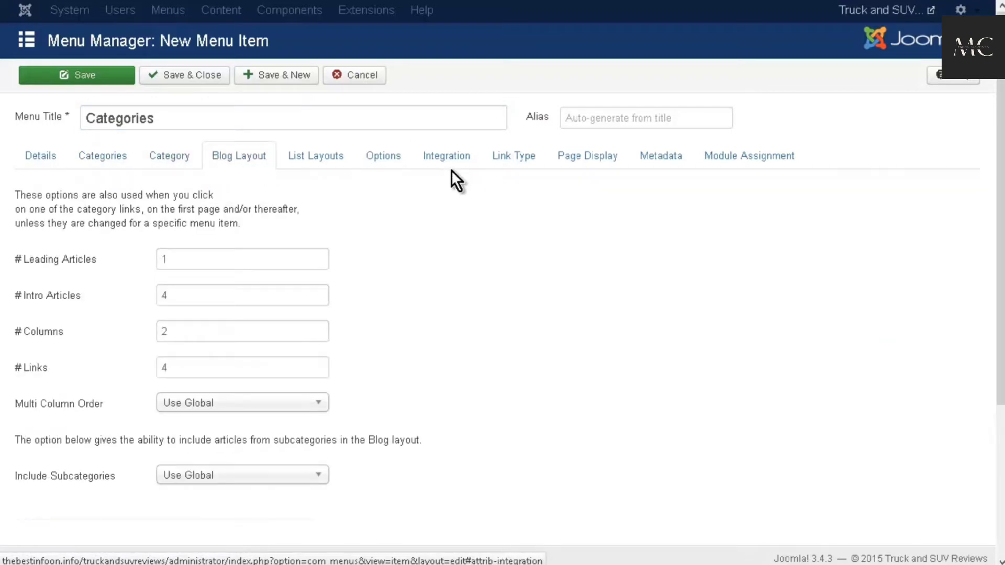
{"action": "left_click", "coordinate": [32, 167]}
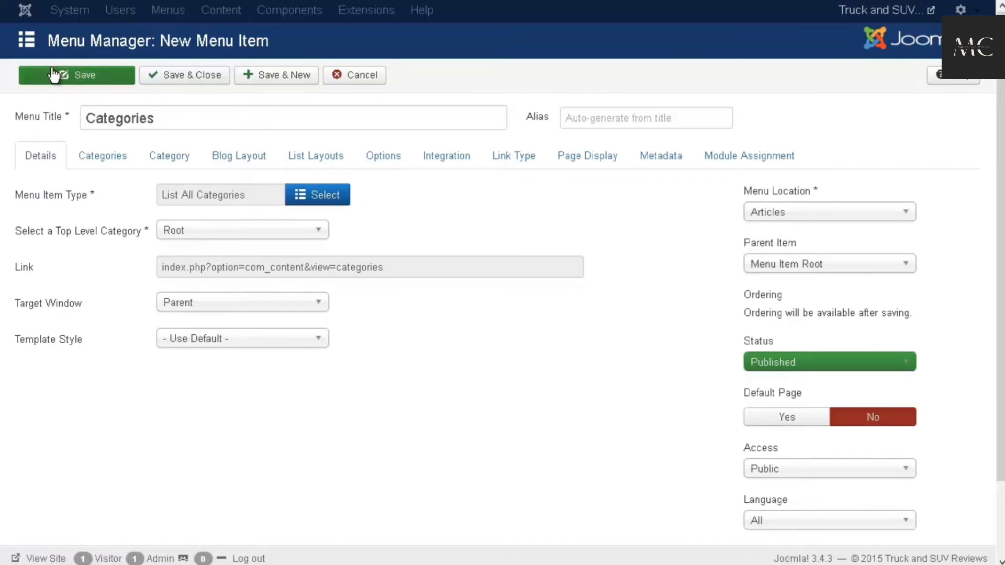
{"action": "left_click", "coordinate": [182, 78]}
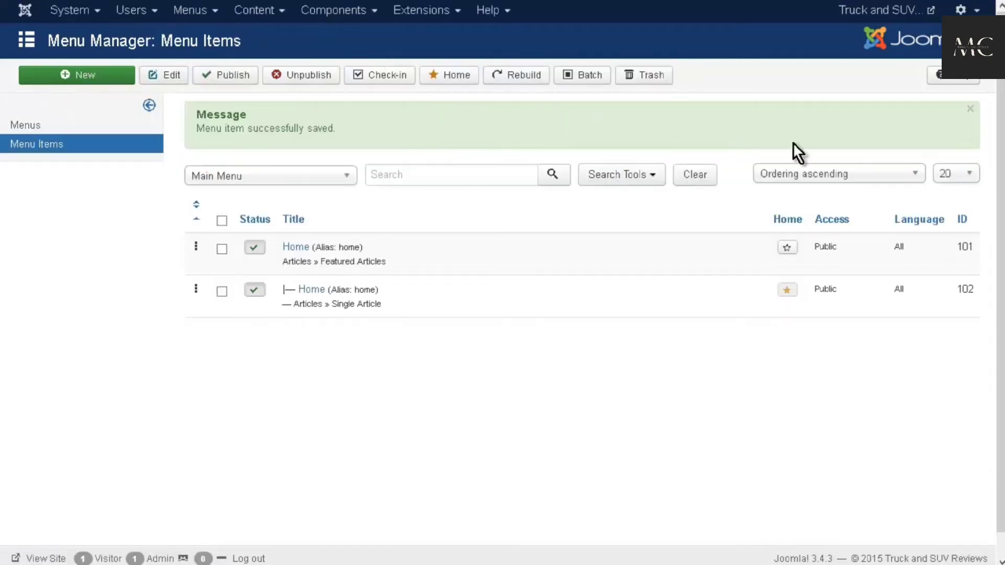
- Open the public site and follow the Categories link in the Articles menu to examine its category list
{"action": "left_click", "coordinate": [885, 10]}
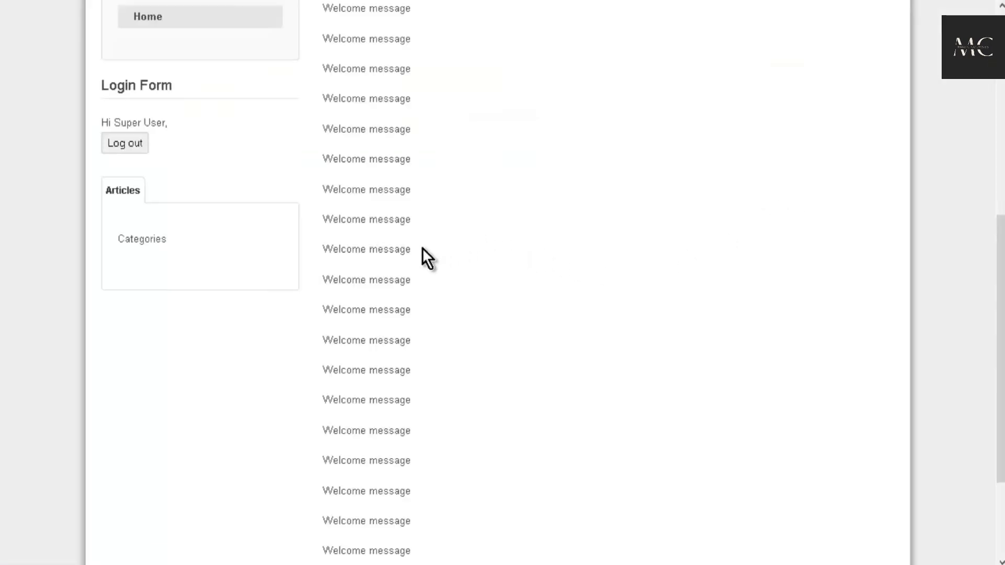
{"action": "left_click", "coordinate": [151, 245]}
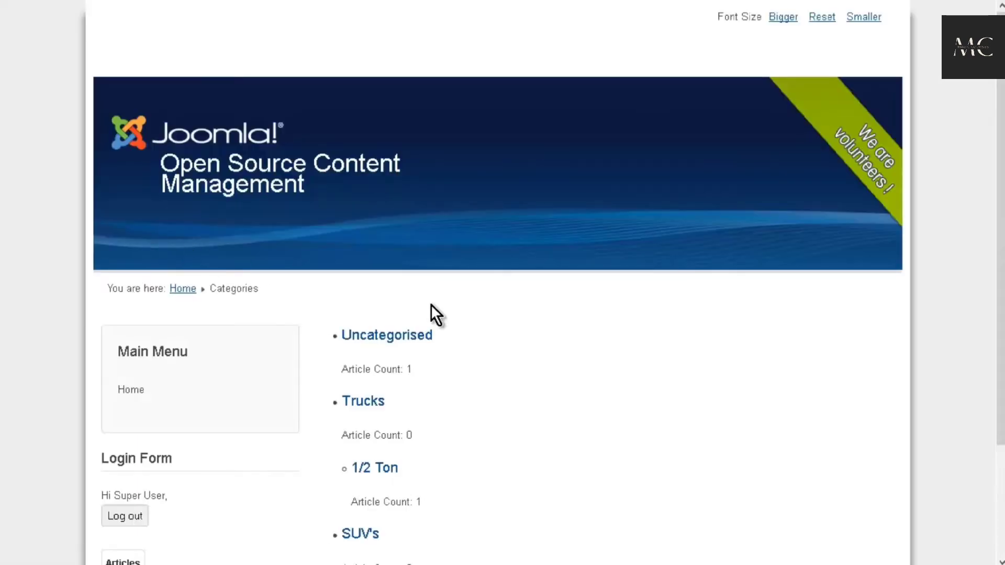
{"action": "scroll", "coordinate": [388, 414], "scroll_direction": "down", "scroll_amount": 3}
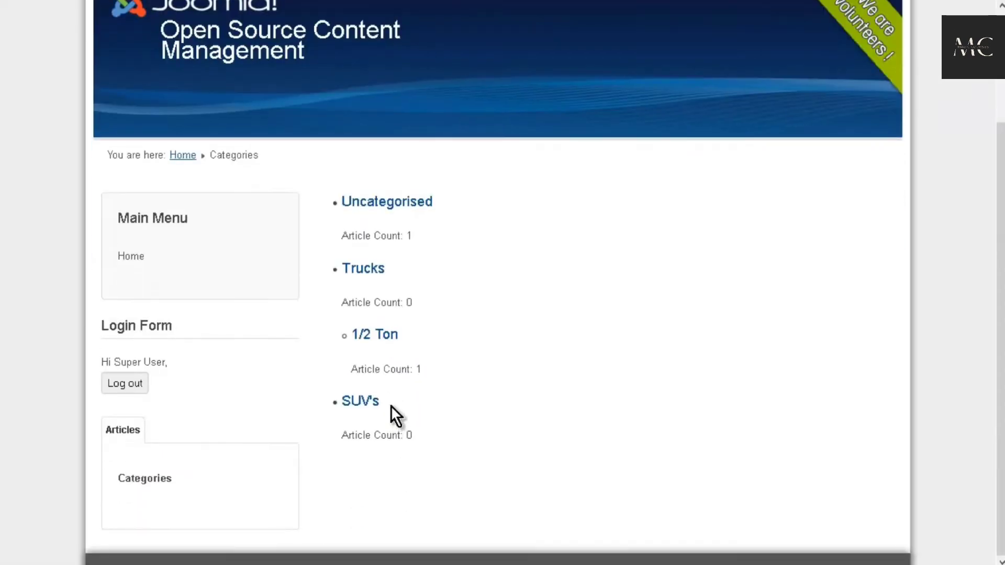
{"action": "scroll", "coordinate": [387, 308], "scroll_direction": "up", "scroll_amount": 3}
{"action": "scroll", "coordinate": [393, 311], "scroll_direction": "down", "scroll_amount": 2}
{"action": "scroll", "coordinate": [401, 303], "scroll_direction": "up", "scroll_amount": 2}
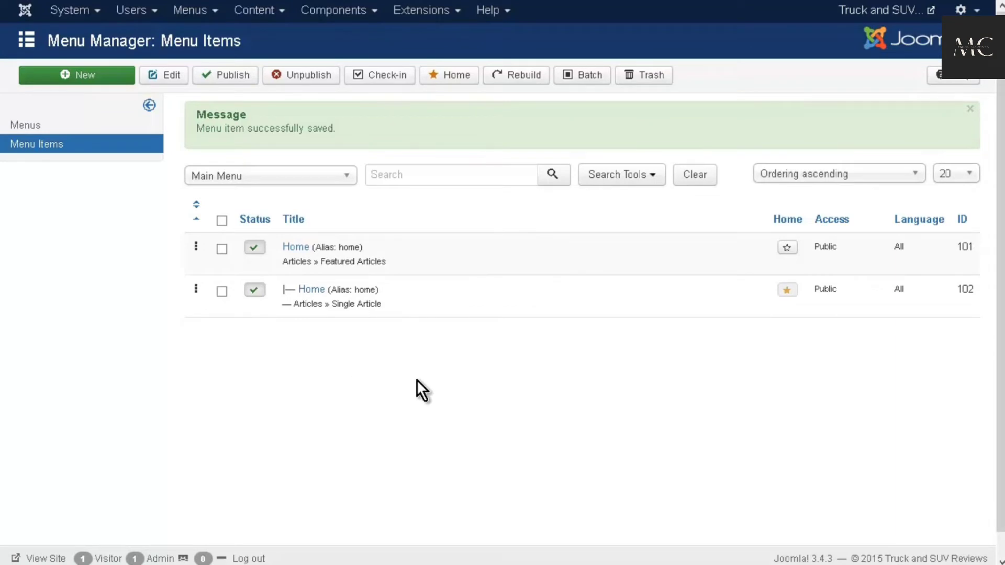
- Change the Categories item in the Articles menu to the Single Article type and assign it the article 2015 Chevrolet Silverado 1500
{"action": "left_click", "coordinate": [236, 183]}
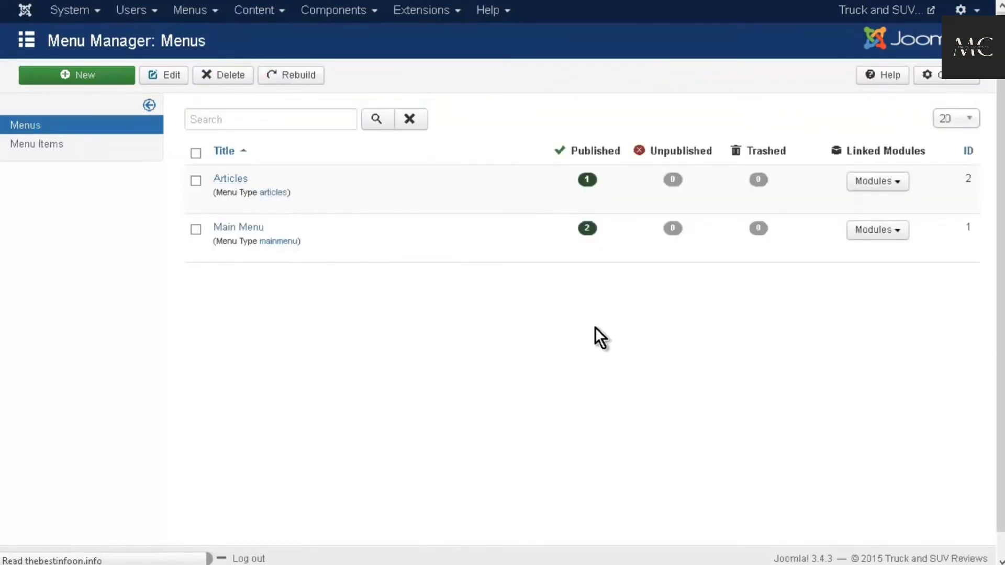
{"action": "left_click", "coordinate": [321, 189]}
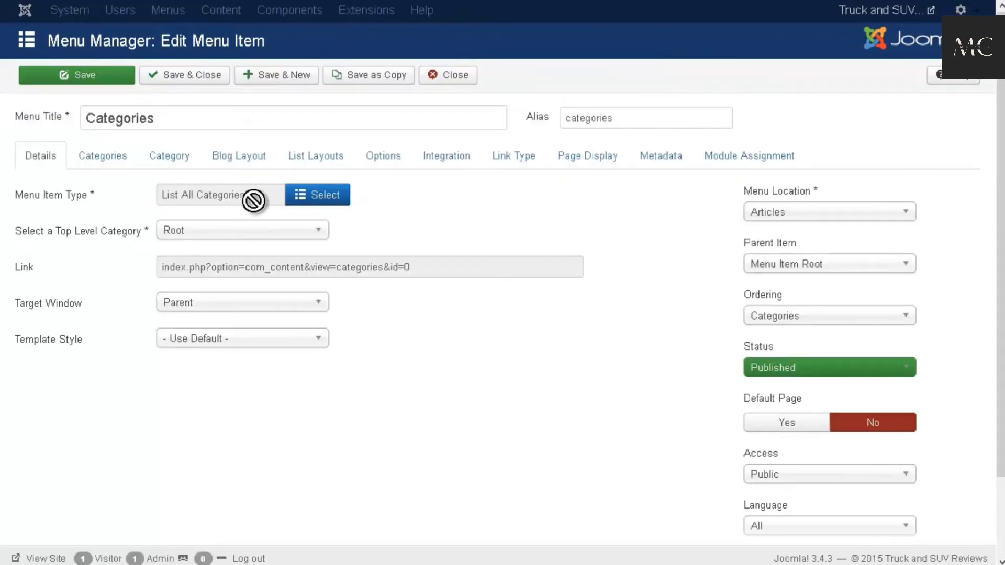
{"action": "left_click", "coordinate": [331, 199]}
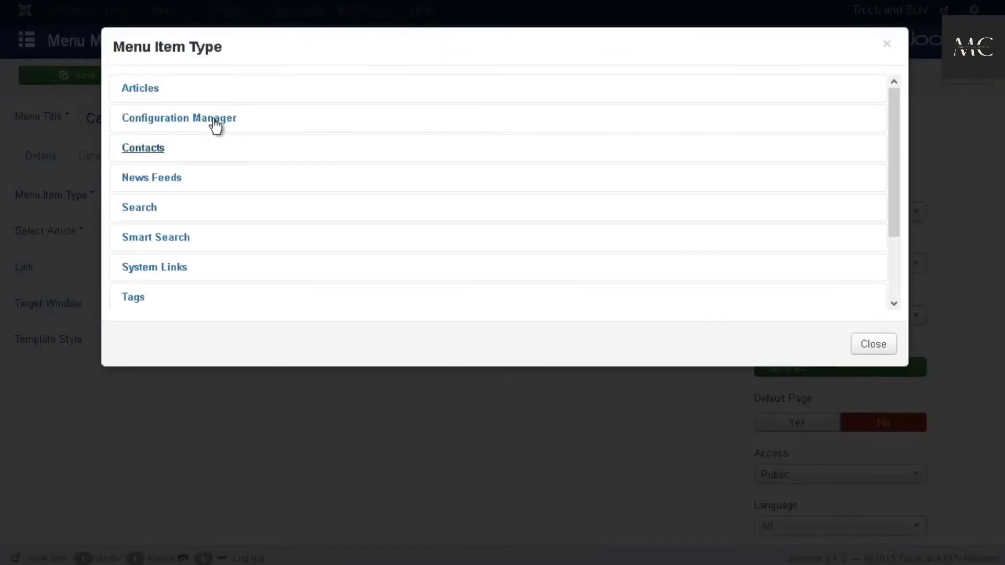
{"action": "left_click", "coordinate": [148, 89]}
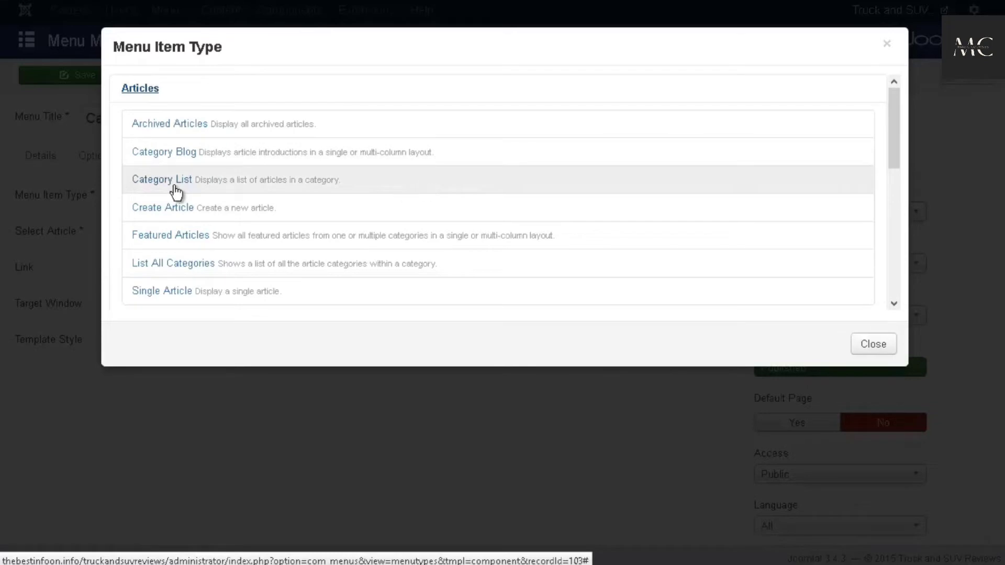
{"action": "scroll", "coordinate": [175, 194], "scroll_direction": "down", "scroll_amount": 4}
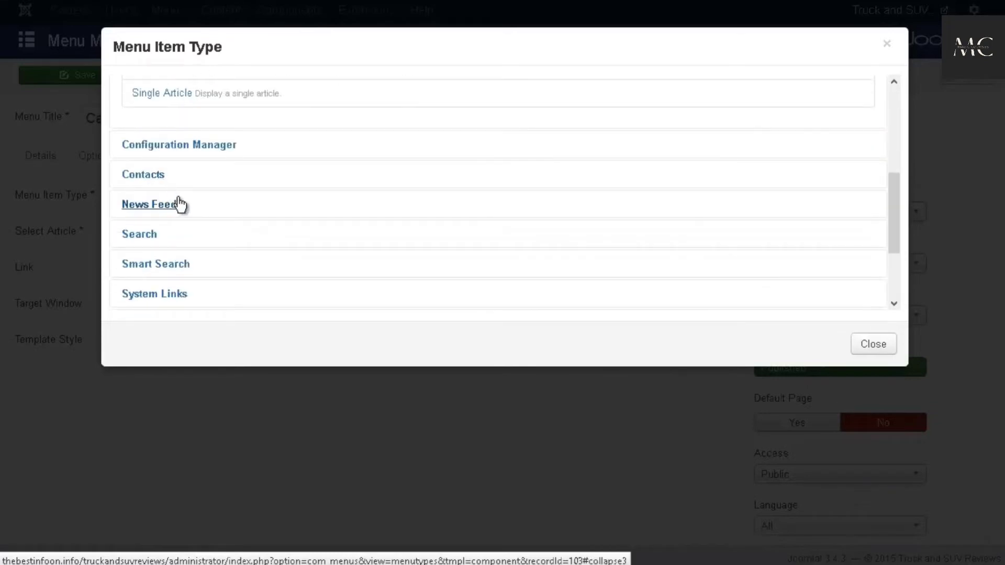
{"action": "left_click", "coordinate": [178, 95]}
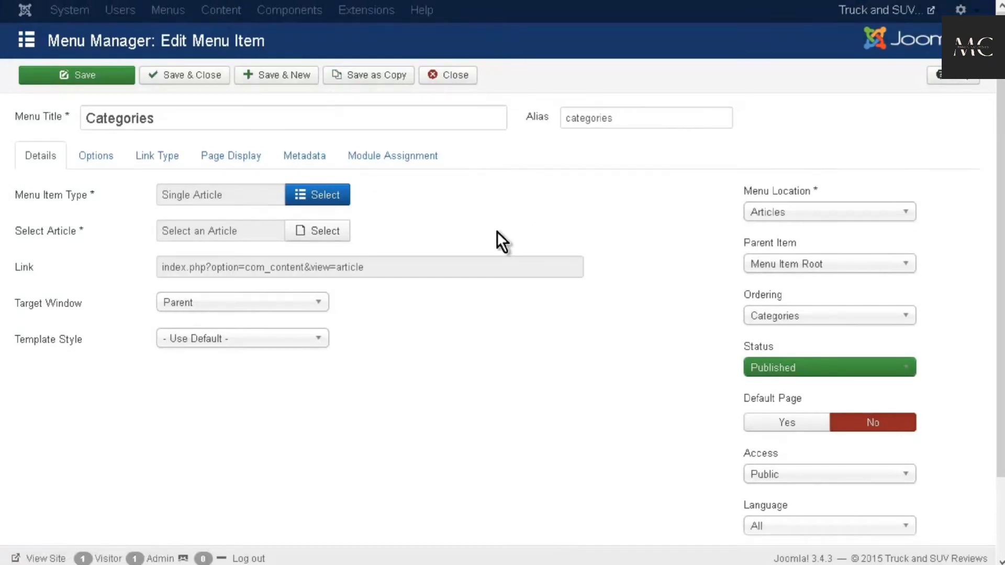
{"action": "left_click", "coordinate": [303, 234]}
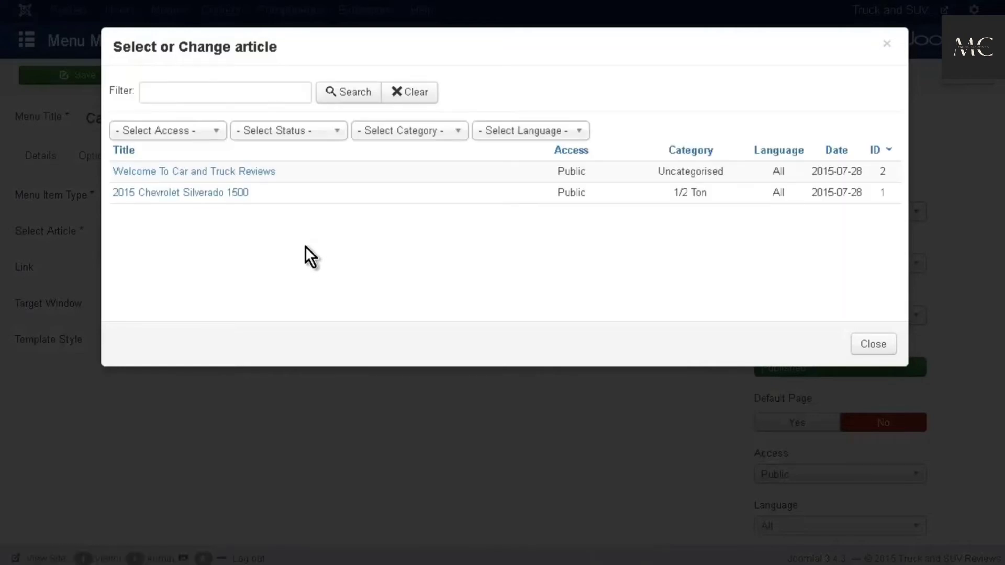
{"action": "left_click", "coordinate": [180, 193]}
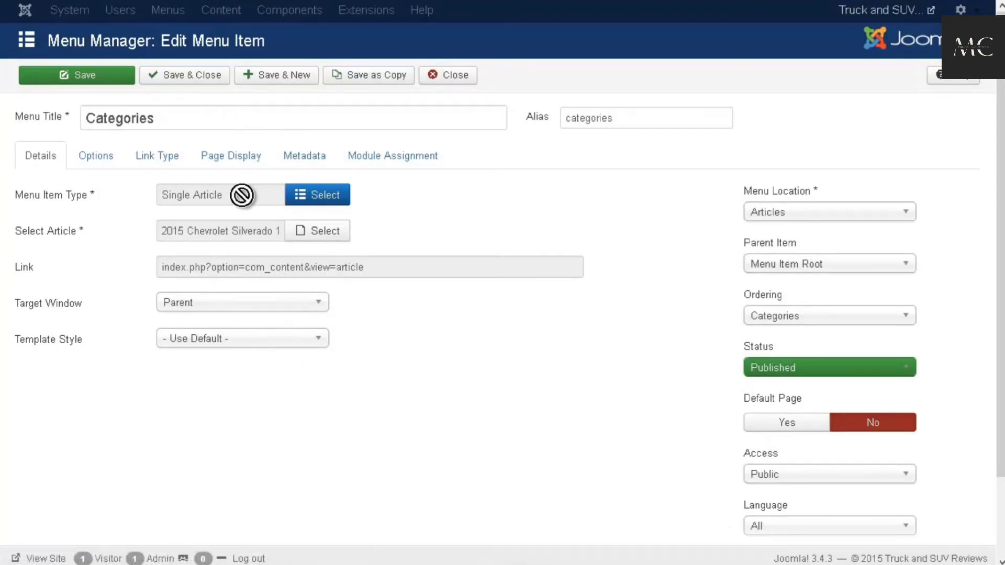
- Hide the menu item's author, create, modify and publish dates, set Link Author to No, and save and close the item
{"action": "left_click", "coordinate": [106, 158]}
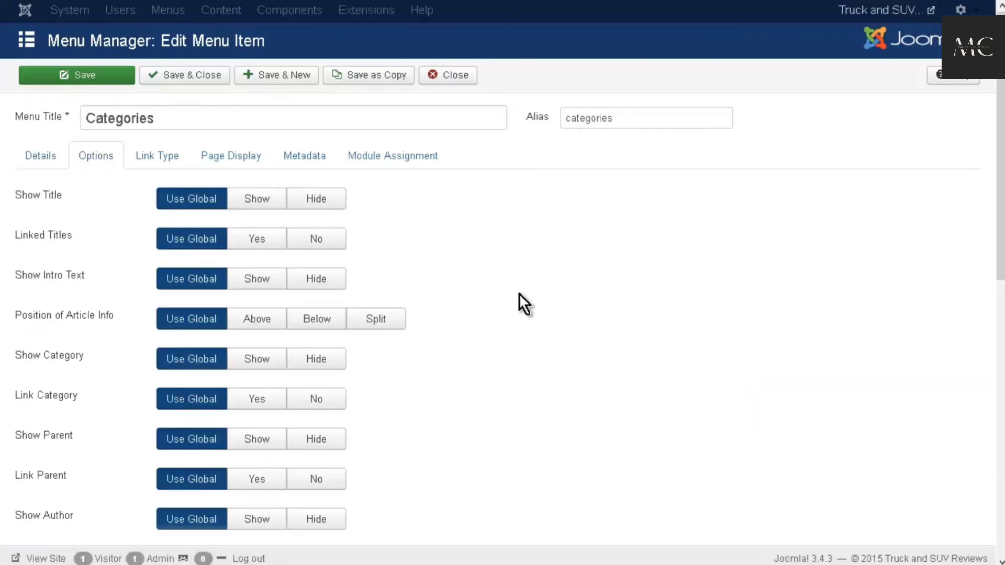
{"action": "scroll", "coordinate": [520, 293], "scroll_direction": "down", "scroll_amount": 4}
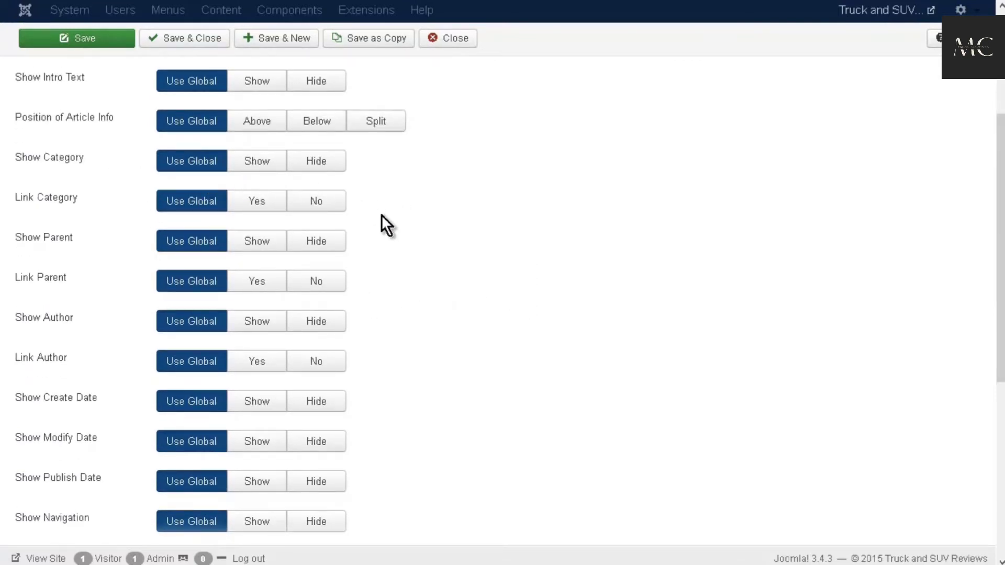
{"action": "scroll", "coordinate": [363, 195], "scroll_direction": "down", "scroll_amount": 4}
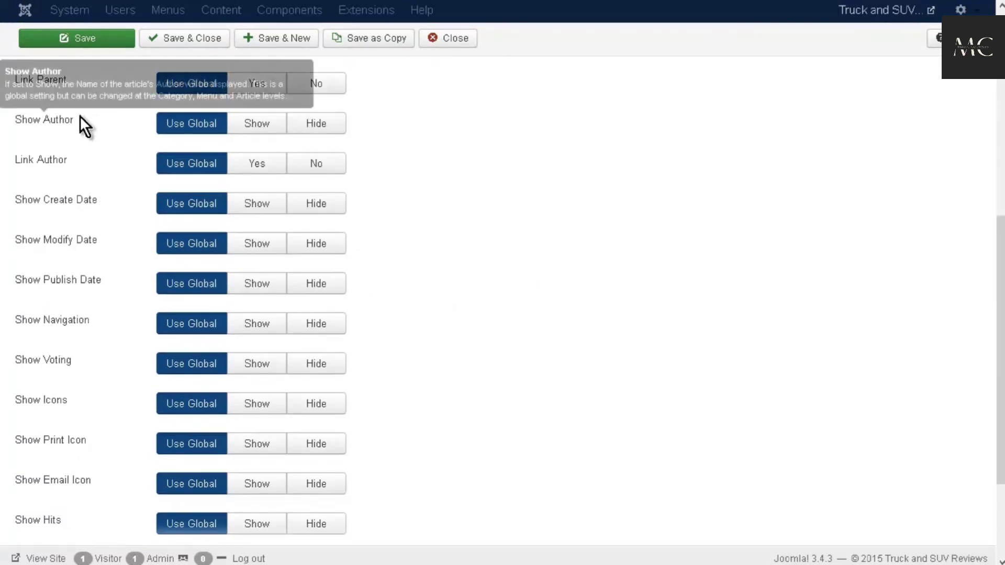
{"action": "left_click", "coordinate": [327, 133]}
{"action": "left_click", "coordinate": [331, 169]}
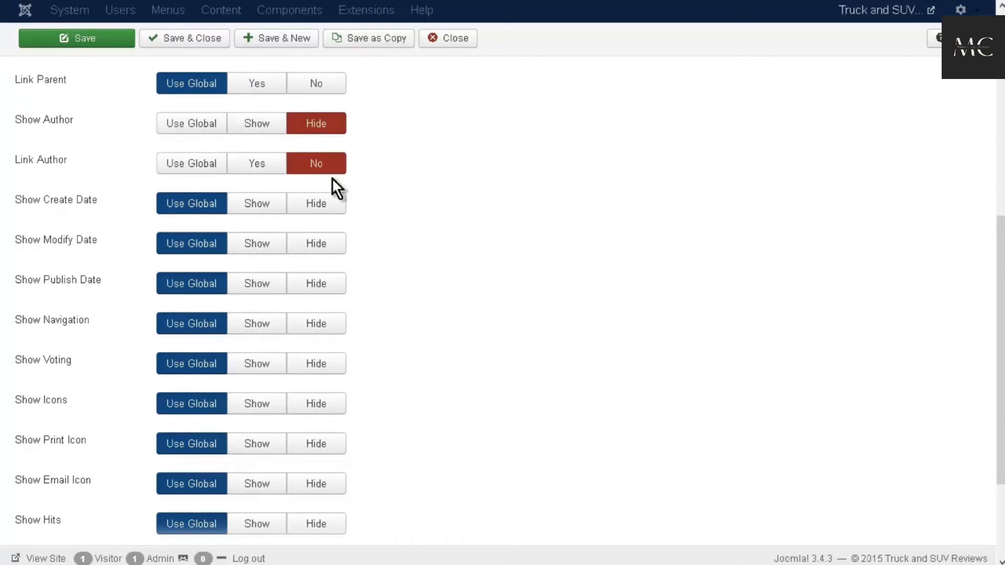
{"action": "left_click", "coordinate": [333, 214]}
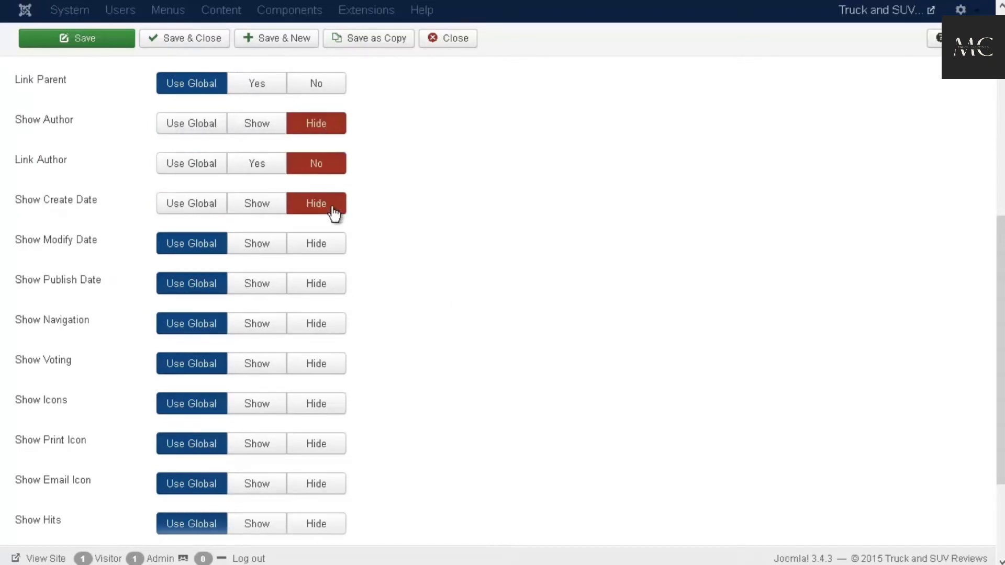
{"action": "left_click", "coordinate": [332, 249]}
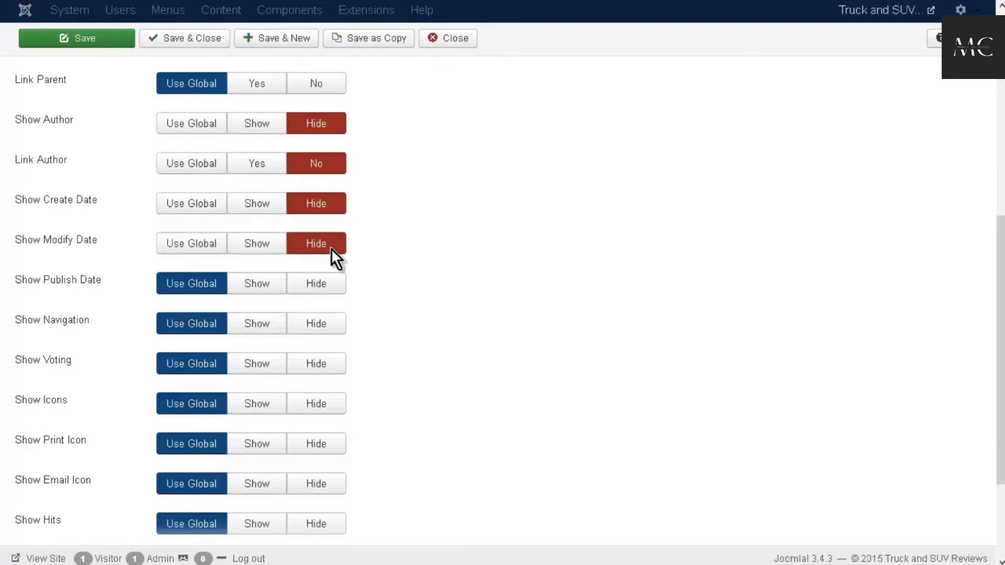
{"action": "left_click", "coordinate": [325, 289]}
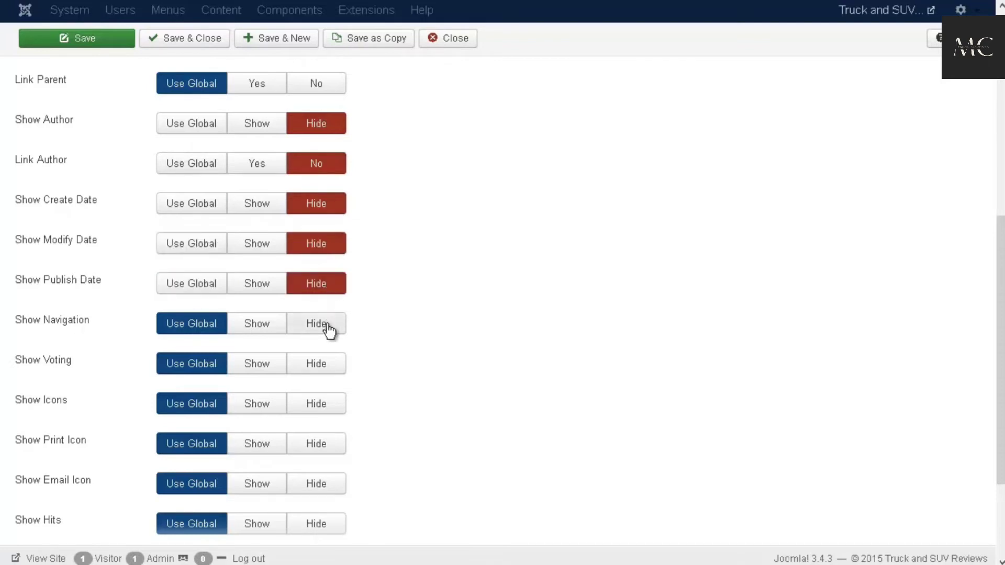
{"action": "scroll", "coordinate": [408, 329], "scroll_direction": "up", "scroll_amount": 8}
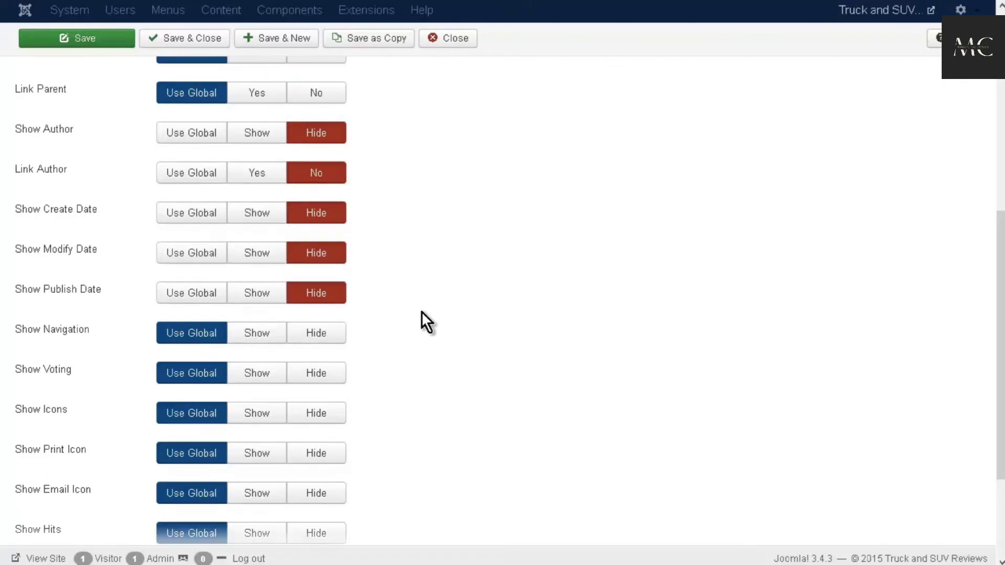
{"action": "left_click", "coordinate": [158, 73]}
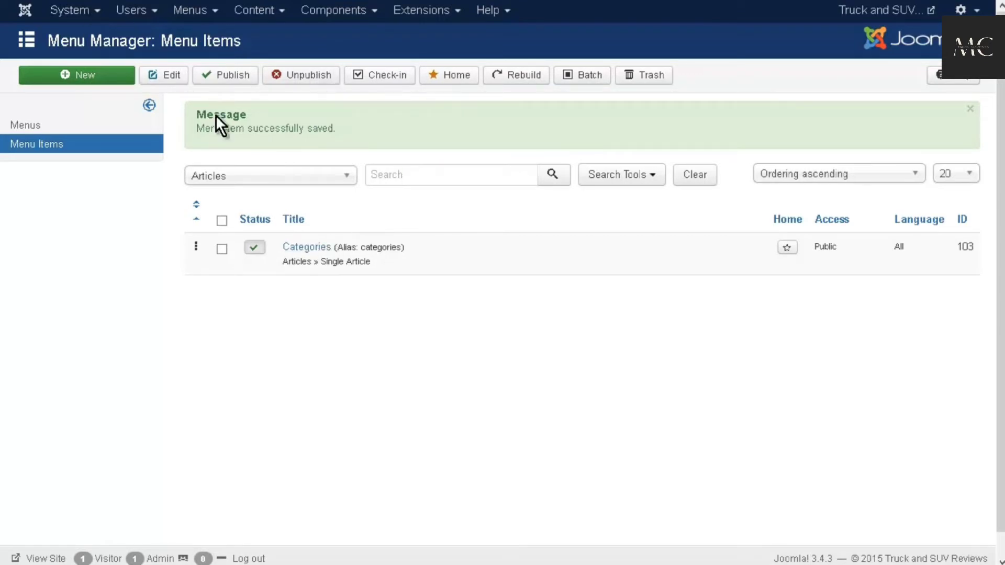
- Retitle the Categories menu item as 2015 Chevrolet Silverado 1500, then save and close it
{"action": "left_click", "coordinate": [314, 248]}
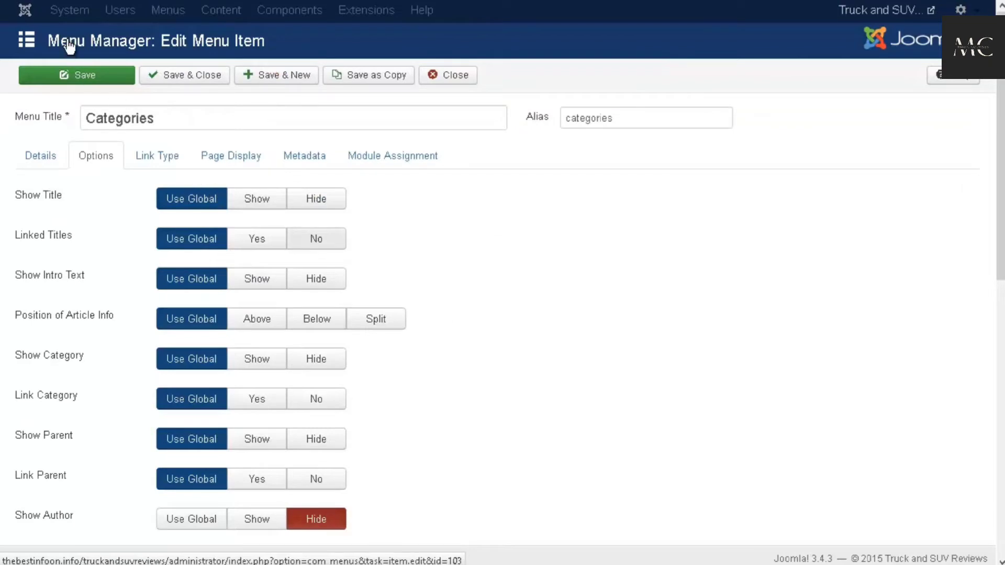
{"action": "left_click", "coordinate": [233, 121]}
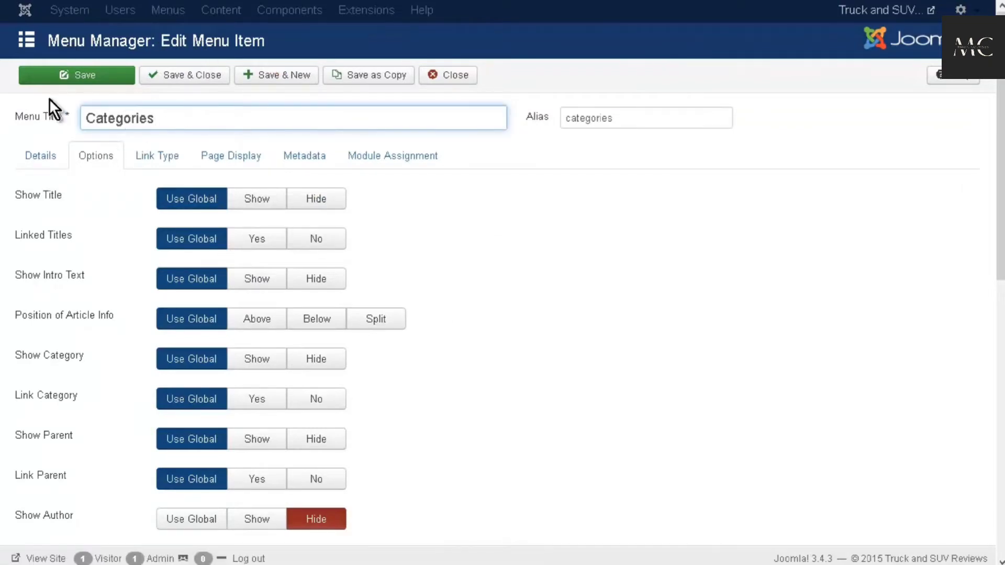
{"action": "double_click", "coordinate": [153, 115]}
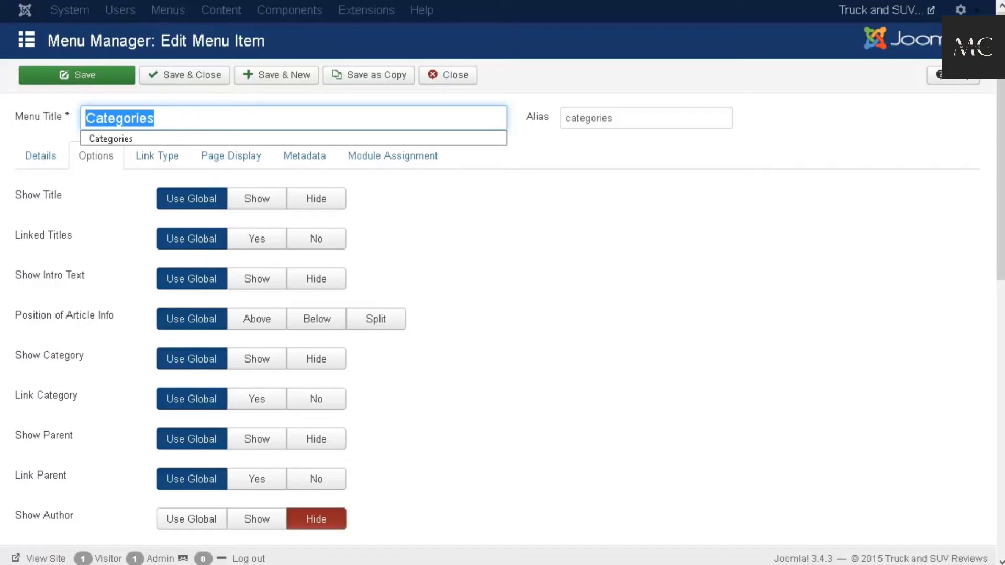
{"action": "type", "text": "2015"}
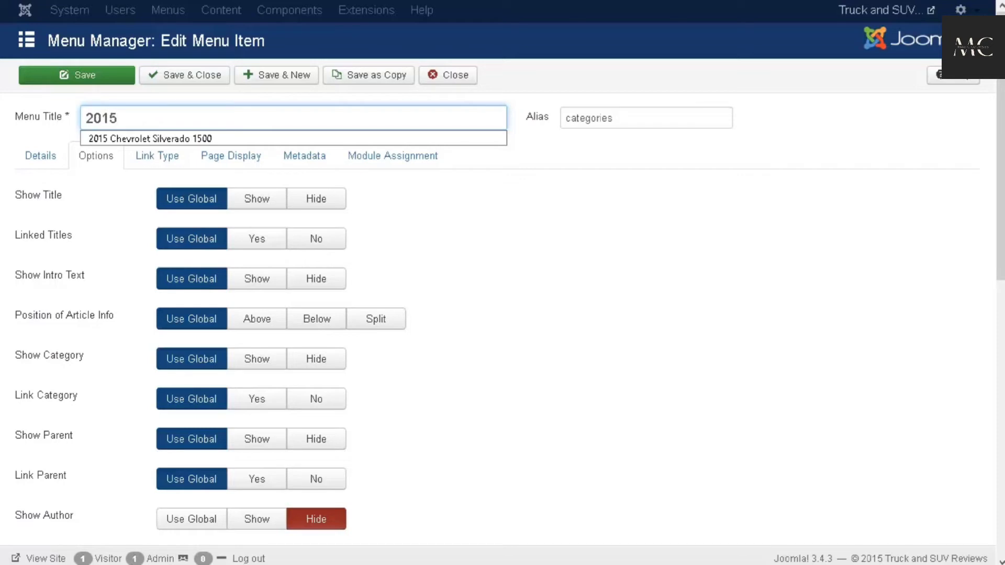
{"action": "key", "text": "Down"}
{"action": "key", "text": "Return"}
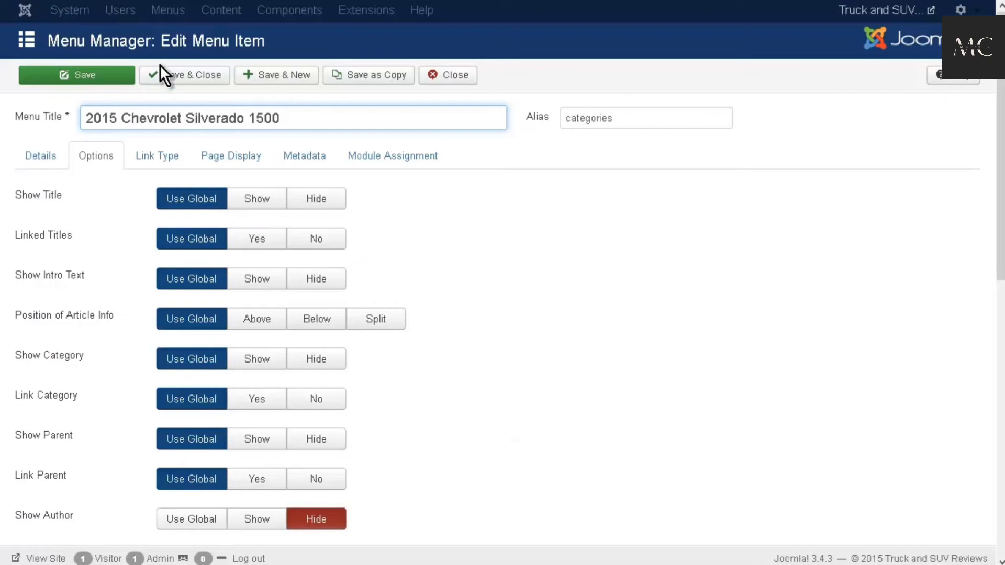
{"action": "left_click", "coordinate": [174, 80]}
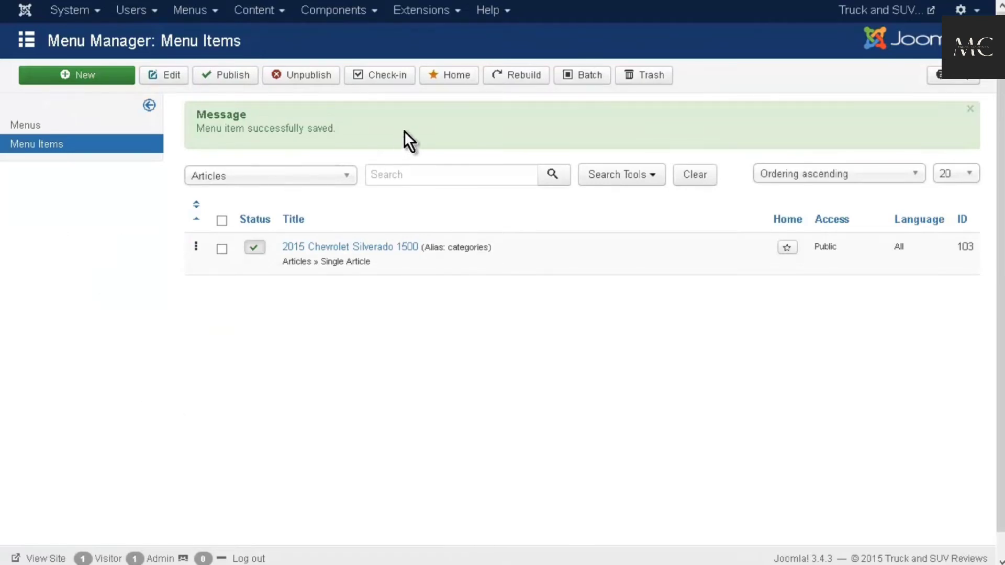
- Open the public site and review the article page reached through the 2015 Chevrolet Silverado 1500 link in the Articles menu
{"action": "left_click", "coordinate": [895, 17]}
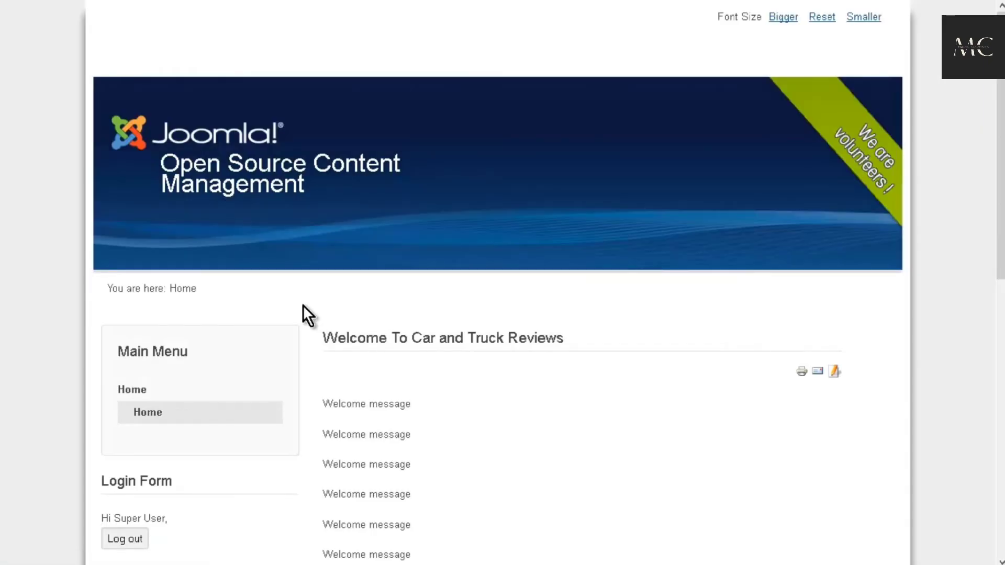
{"action": "scroll", "coordinate": [292, 343], "scroll_direction": "down", "scroll_amount": 5}
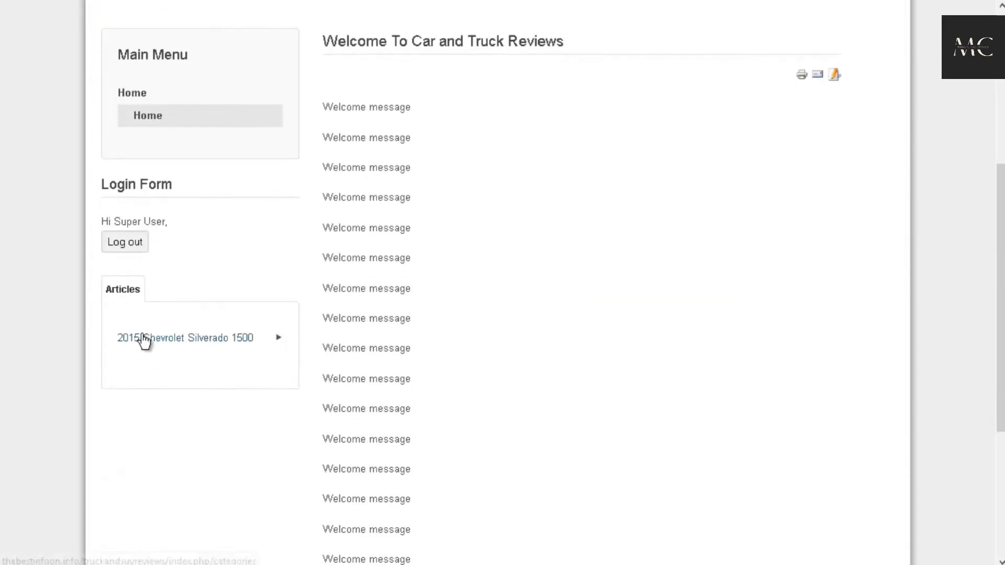
{"action": "left_click", "coordinate": [172, 341]}
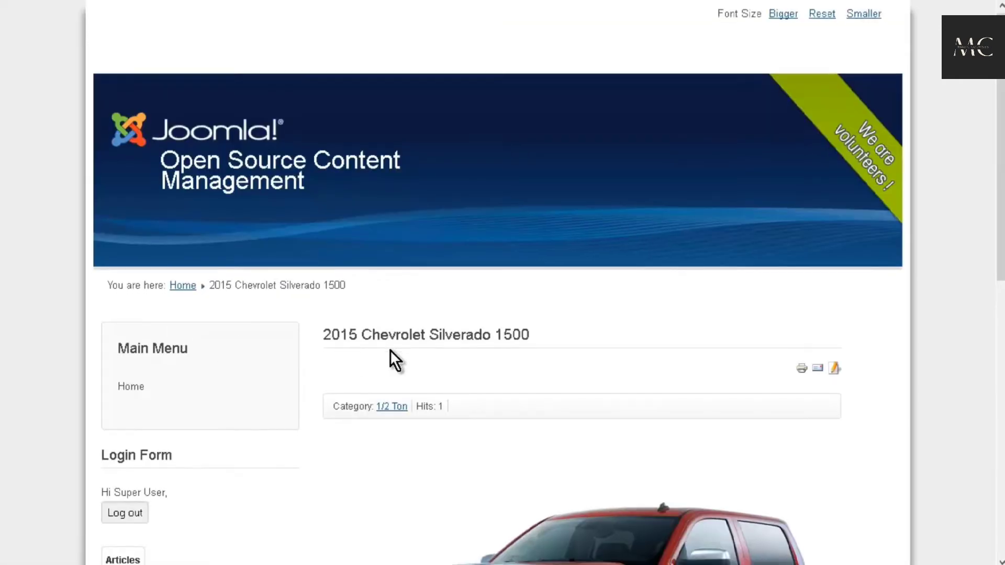
{"action": "scroll", "coordinate": [390, 350], "scroll_direction": "down", "scroll_amount": 2}
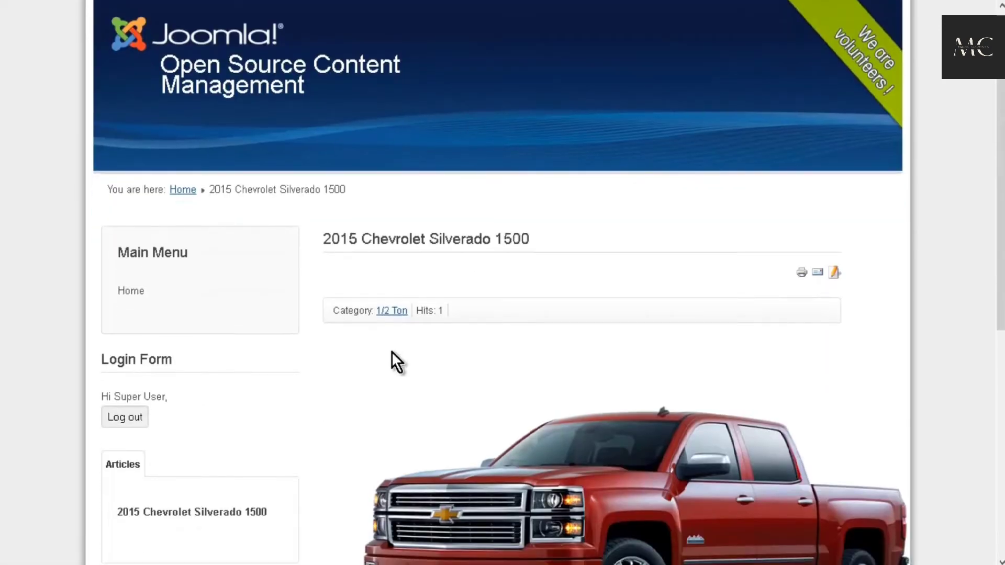
{"action": "scroll", "coordinate": [391, 351], "scroll_direction": "down", "scroll_amount": 2}
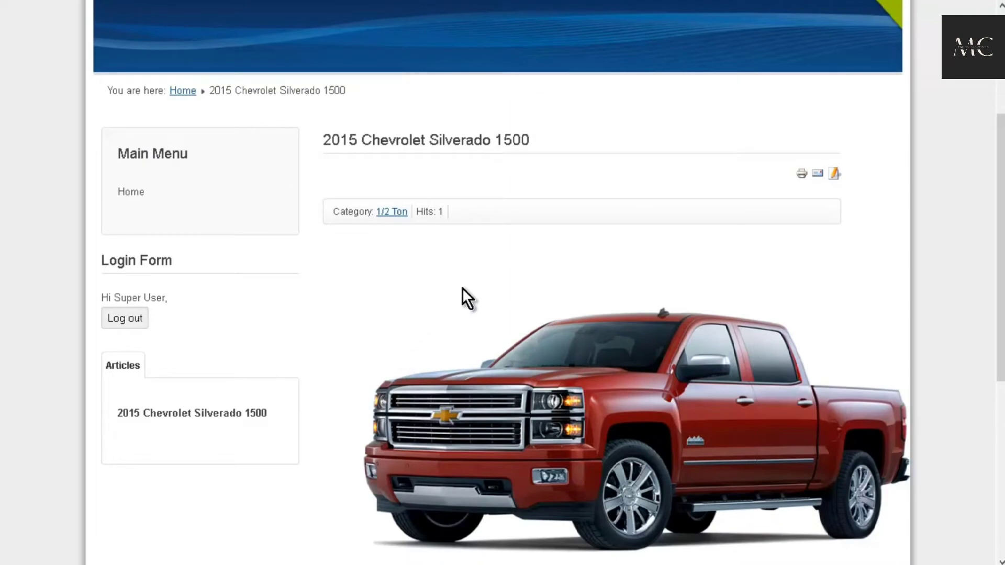
{"action": "scroll", "coordinate": [507, 314], "scroll_direction": "down", "scroll_amount": 7}
{"action": "scroll", "coordinate": [487, 294], "scroll_direction": "up", "scroll_amount": 7}
{"action": "scroll", "coordinate": [534, 301], "scroll_direction": "down", "scroll_amount": 5}
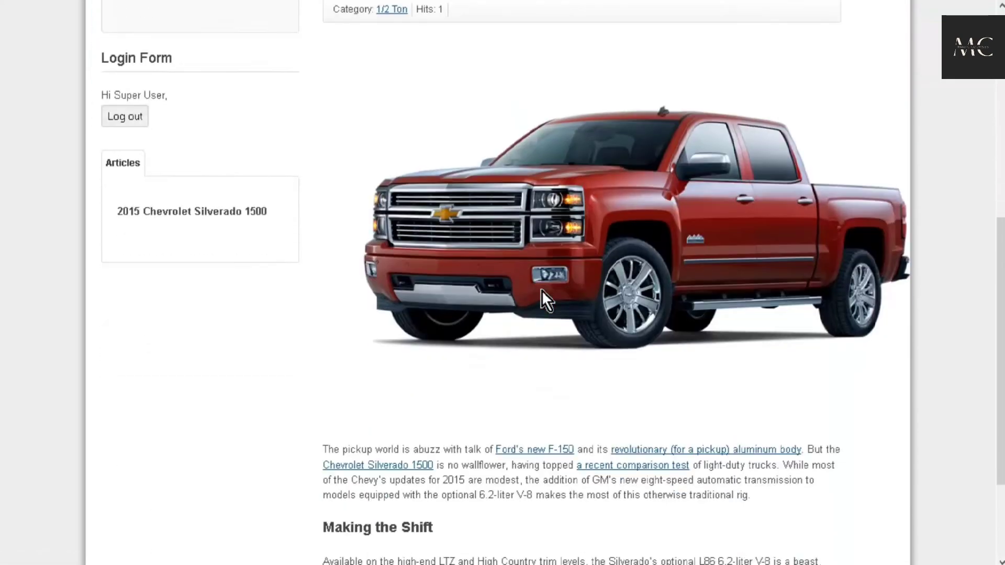
{"action": "scroll", "coordinate": [542, 300], "scroll_direction": "down", "scroll_amount": 2}
{"action": "scroll", "coordinate": [542, 312], "scroll_direction": "up", "scroll_amount": 9}
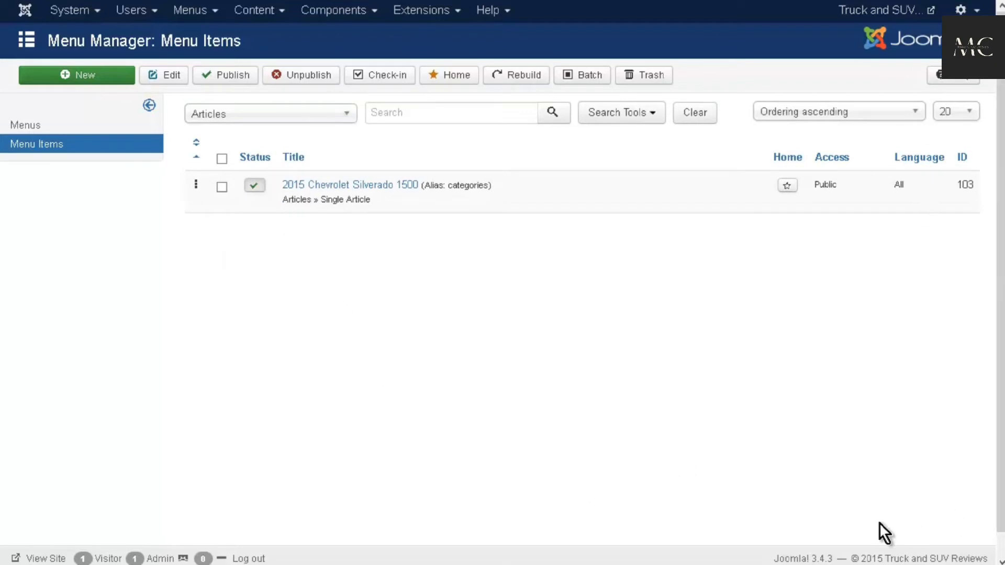
- Start a new menu item in the Articles menu and set its type to Single Article
{"action": "left_click", "coordinate": [91, 82]}
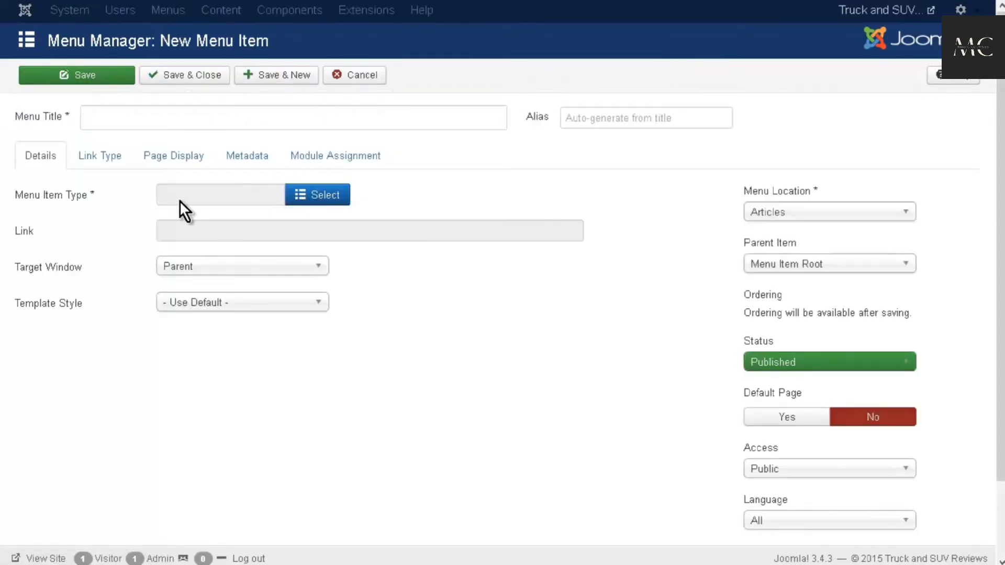
{"action": "left_click", "coordinate": [306, 199]}
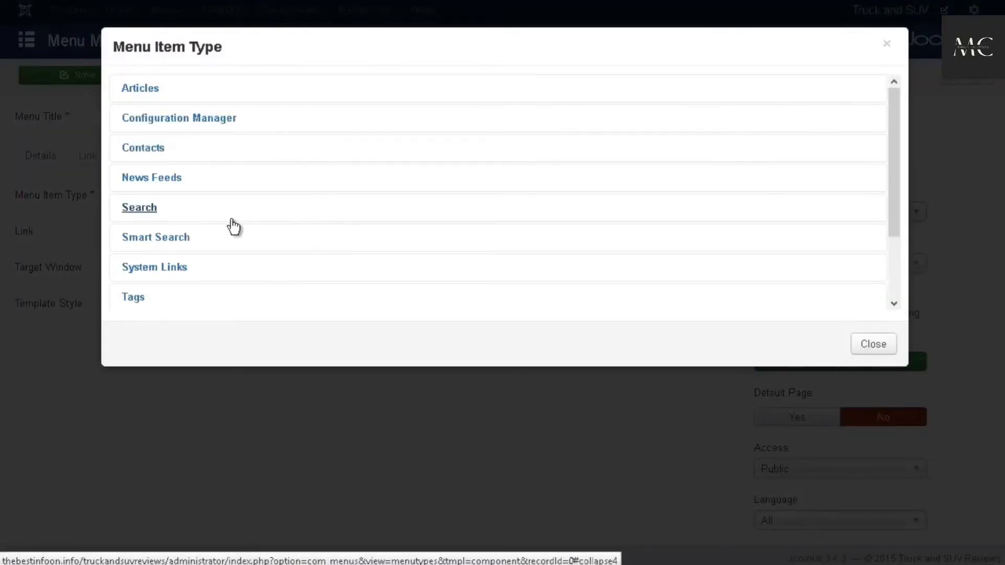
{"action": "left_click", "coordinate": [157, 97]}
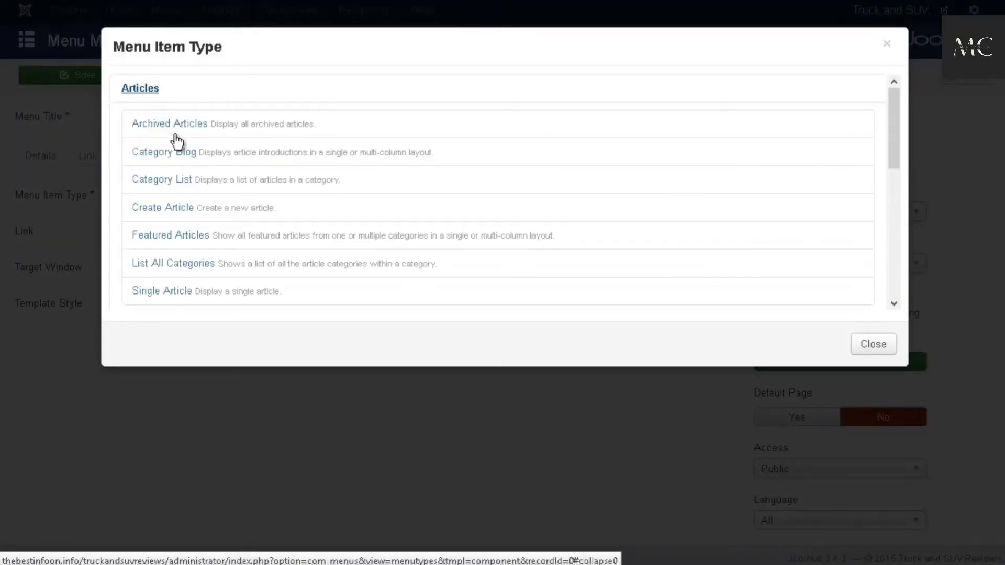
{"action": "scroll", "coordinate": [208, 218], "scroll_direction": "down", "scroll_amount": 5}
{"action": "scroll", "coordinate": [195, 184], "scroll_direction": "up", "scroll_amount": 3}
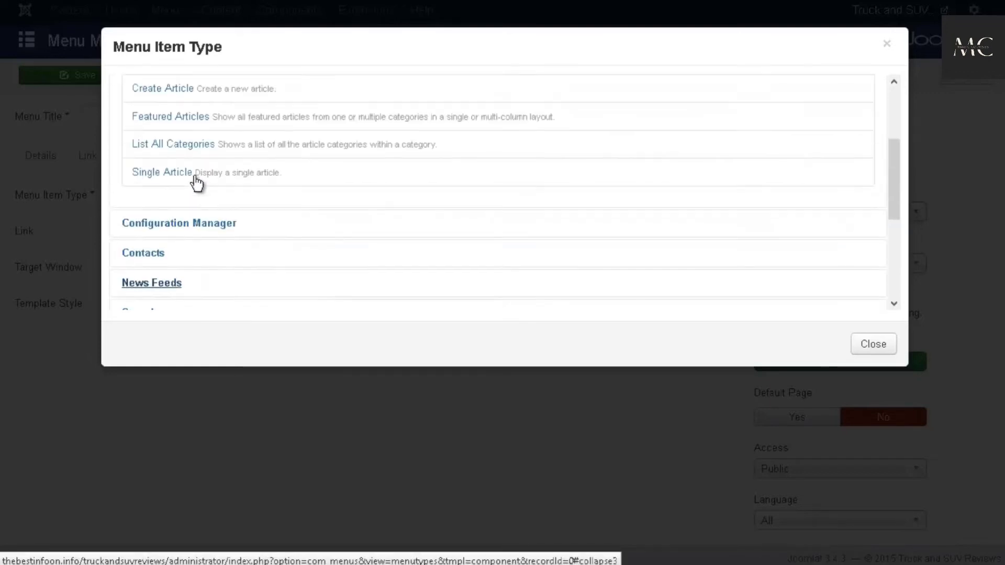
{"action": "scroll", "coordinate": [197, 183], "scroll_direction": "up", "scroll_amount": 1}
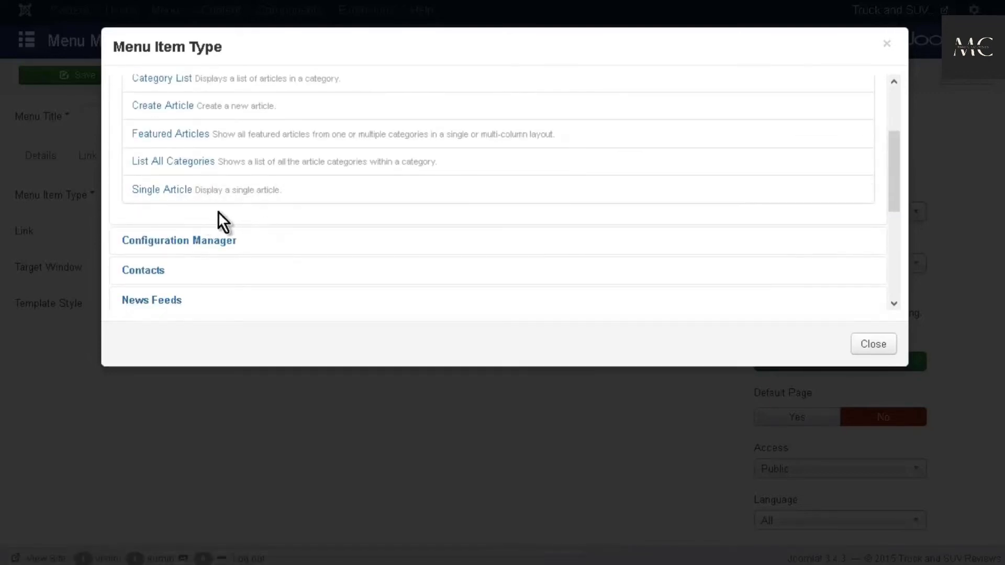
{"action": "left_click", "coordinate": [171, 188]}
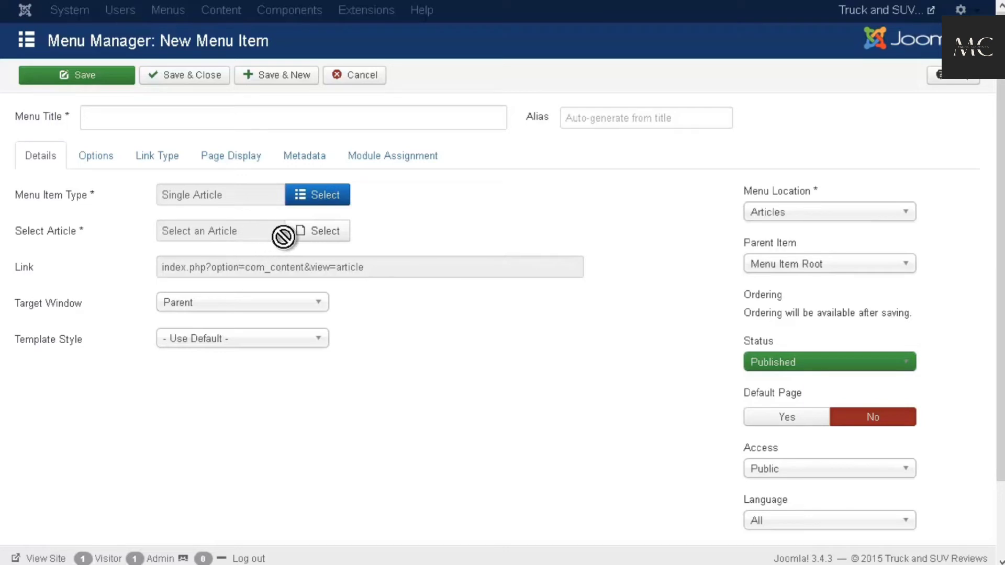
- Assign the article Test Artucke to the new menu item, title it SUV Article, and save and close it
{"action": "left_click", "coordinate": [318, 233]}
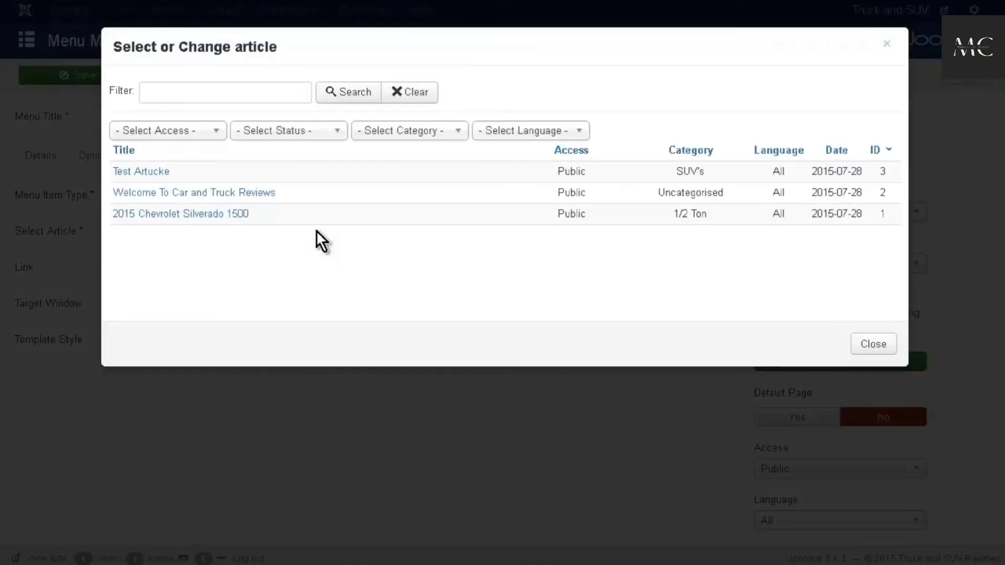
{"action": "left_click", "coordinate": [159, 172]}
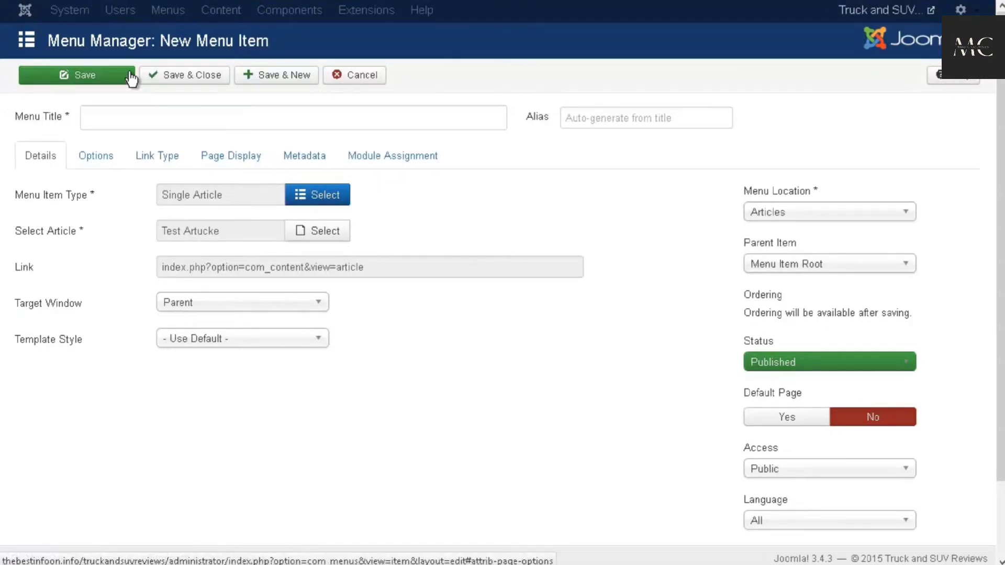
{"action": "left_click", "coordinate": [96, 111]}
{"action": "type", "text": "SUV Article"}
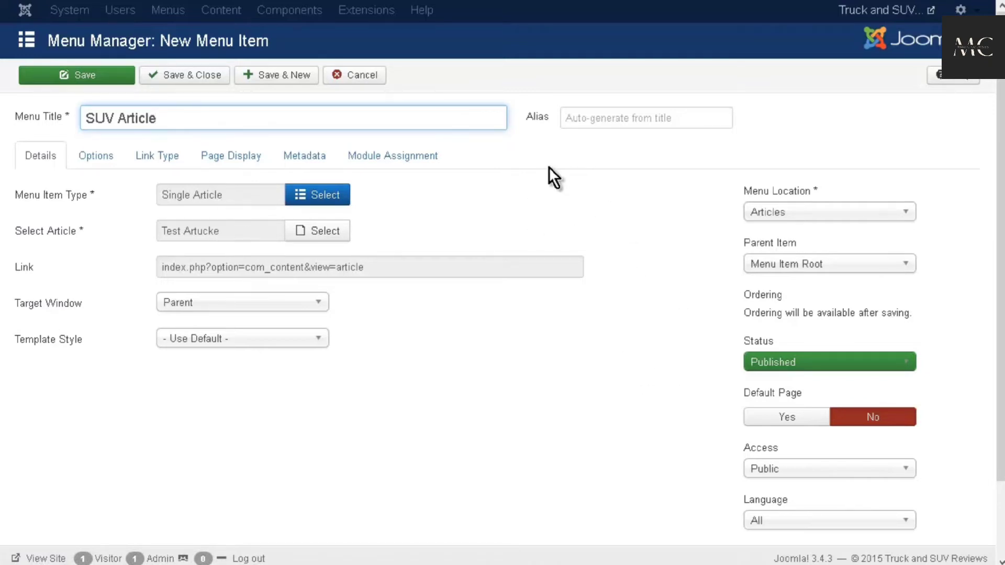
{"action": "left_click", "coordinate": [167, 77]}
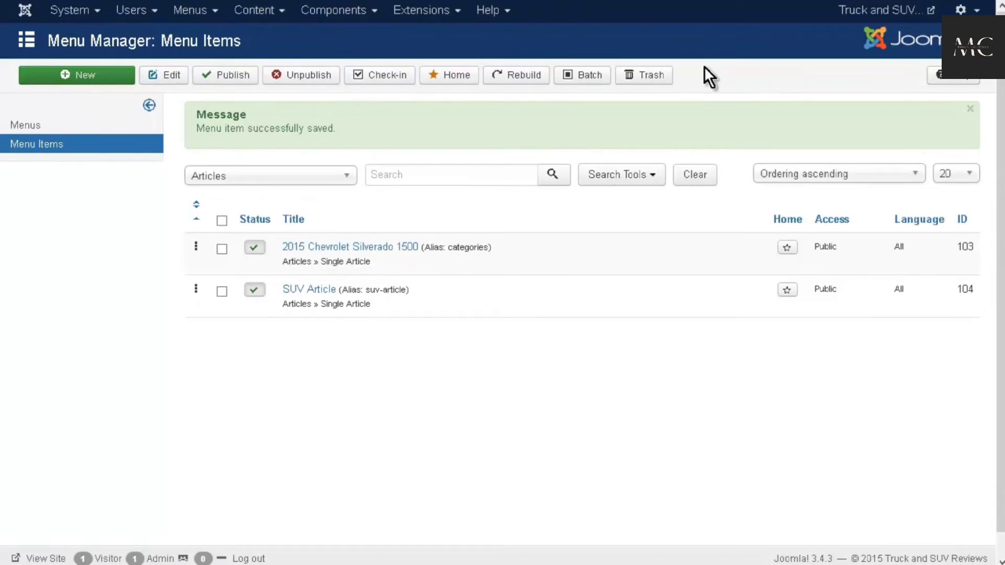
- Open the public site and review the article page reached through the SUV Article link in the Articles menu
{"action": "left_click", "coordinate": [881, 12]}
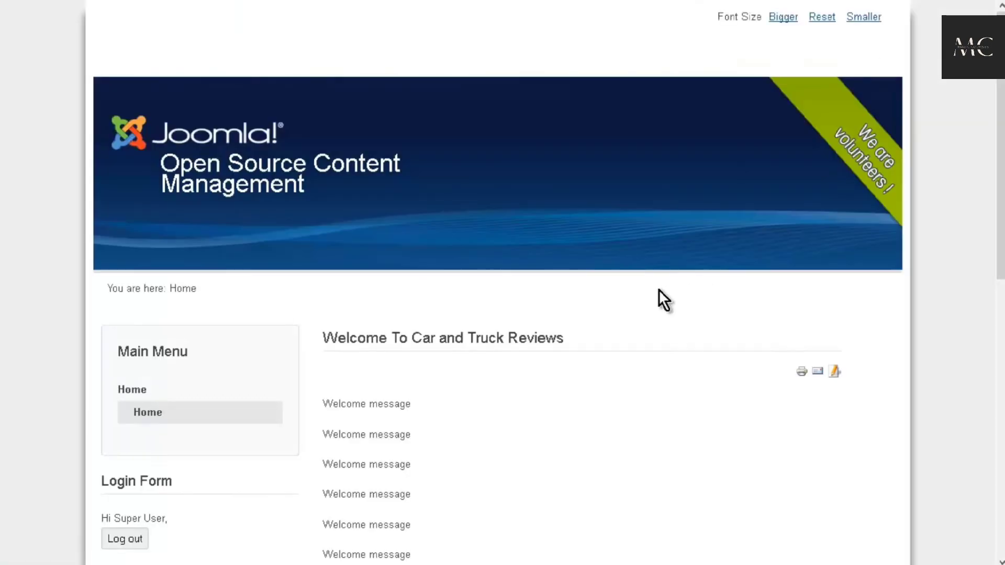
{"action": "scroll", "coordinate": [376, 306], "scroll_direction": "down", "scroll_amount": 1}
{"action": "scroll", "coordinate": [376, 307], "scroll_direction": "down", "scroll_amount": 5}
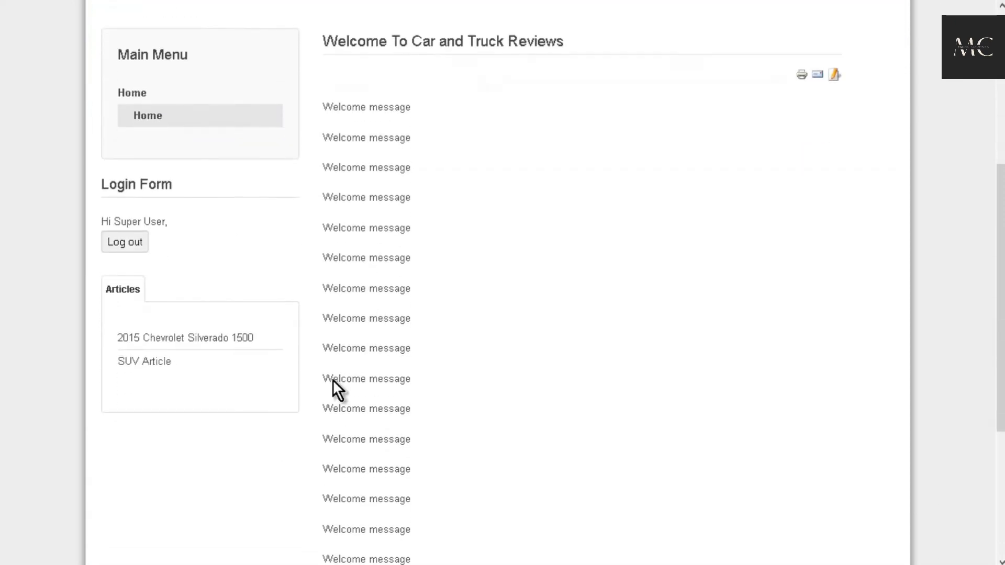
{"action": "left_click", "coordinate": [140, 363]}
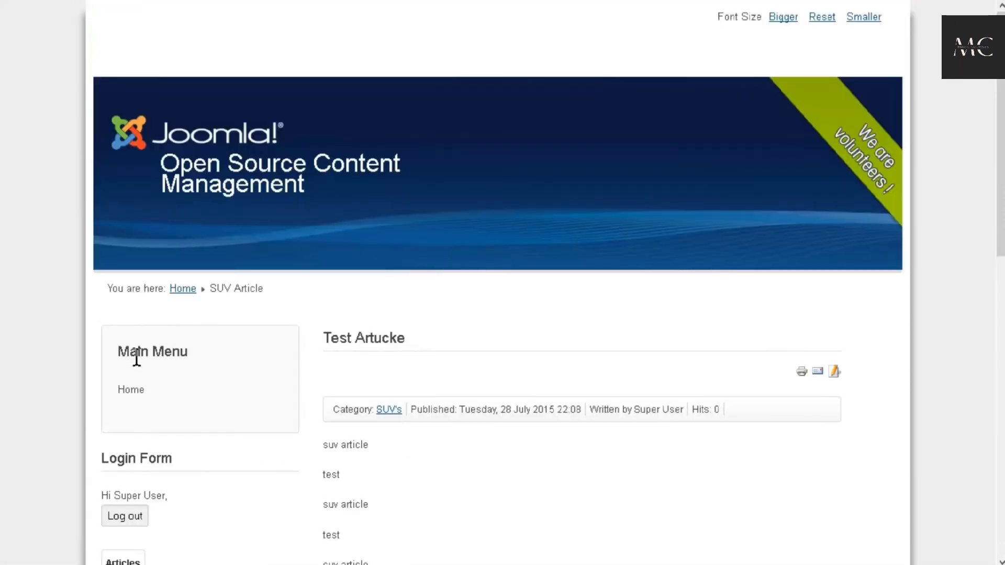
{"action": "scroll", "coordinate": [470, 338], "scroll_direction": "down", "scroll_amount": 7}
{"action": "scroll", "coordinate": [529, 347], "scroll_direction": "up", "scroll_amount": 7}
{"action": "scroll", "coordinate": [428, 307], "scroll_direction": "down", "scroll_amount": 3}
{"action": "scroll", "coordinate": [428, 309], "scroll_direction": "down", "scroll_amount": 2}
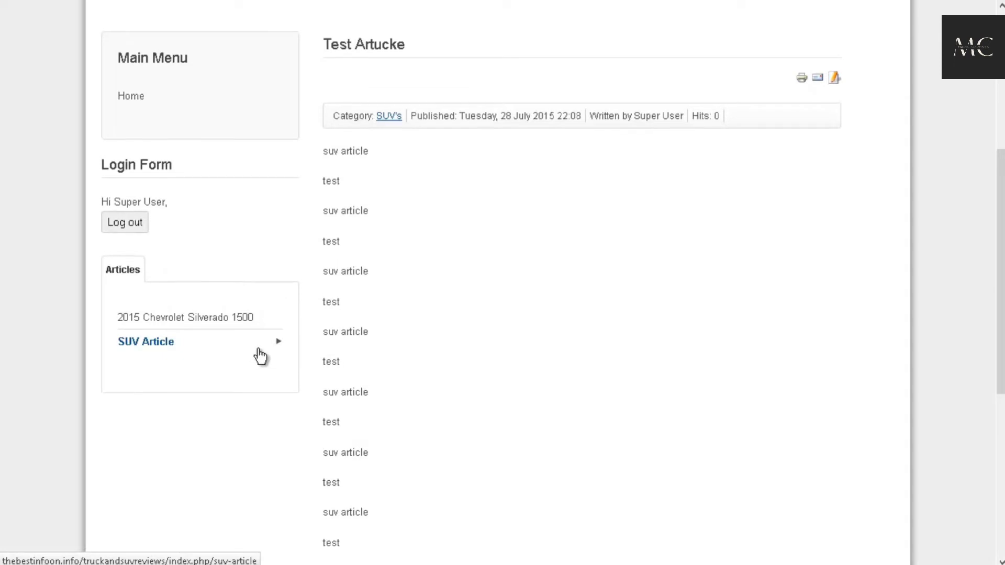
{"action": "scroll", "coordinate": [257, 356], "scroll_direction": "up", "scroll_amount": 5}
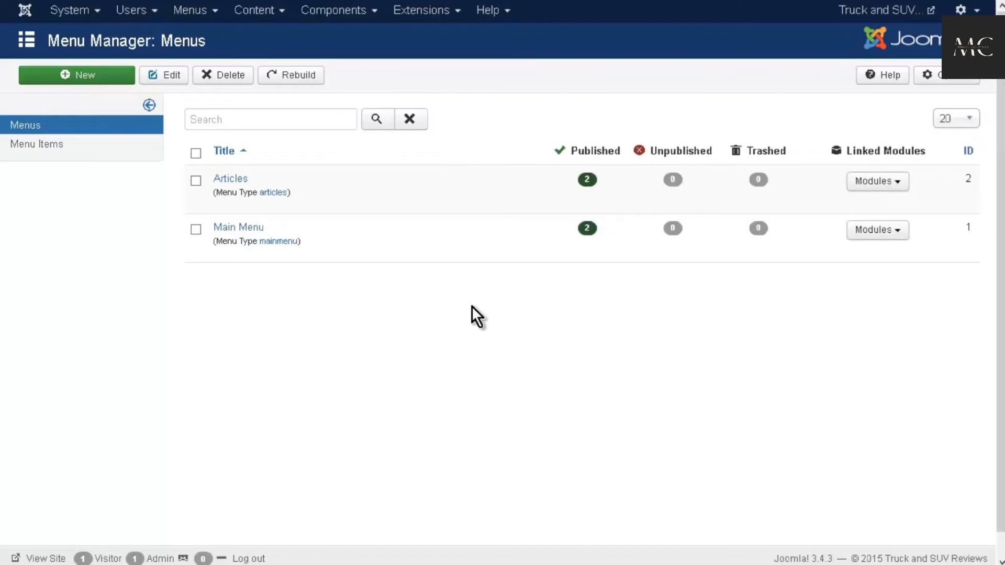
- Start a new menu item in the Main Menu and set its type to Search Form or Search Results
{"action": "left_click", "coordinate": [236, 226]}
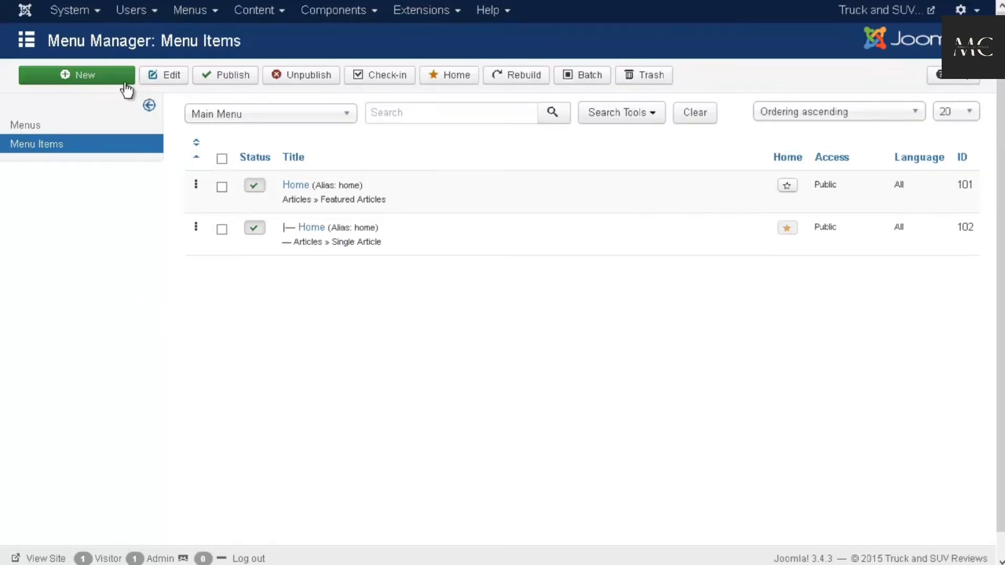
{"action": "left_click", "coordinate": [102, 80]}
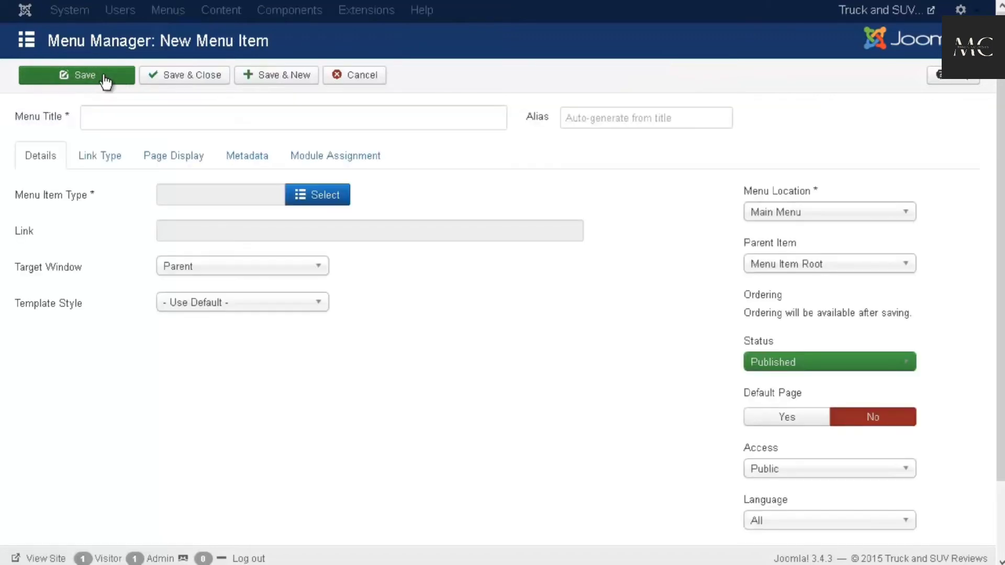
{"action": "left_click", "coordinate": [315, 198]}
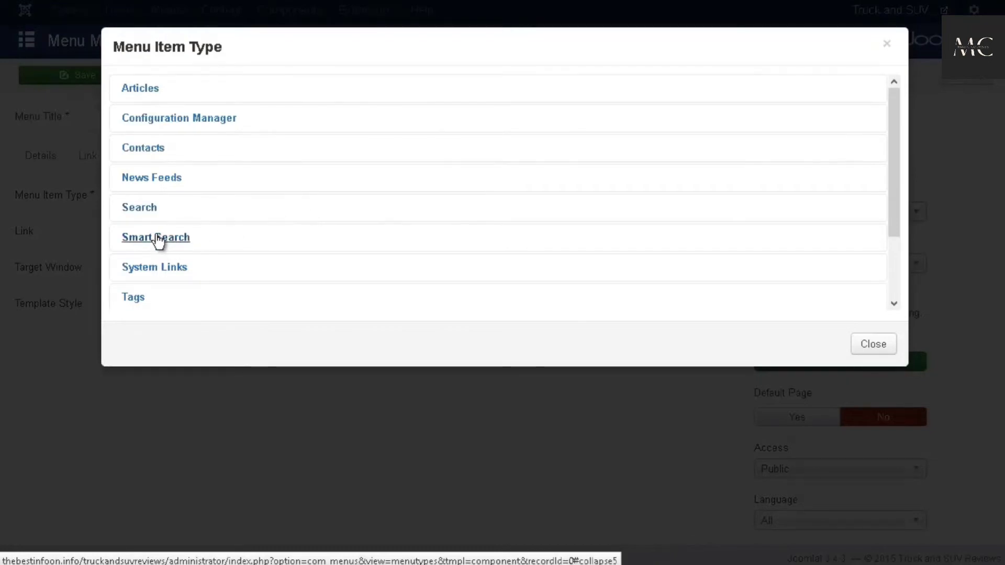
{"action": "left_click", "coordinate": [139, 208]}
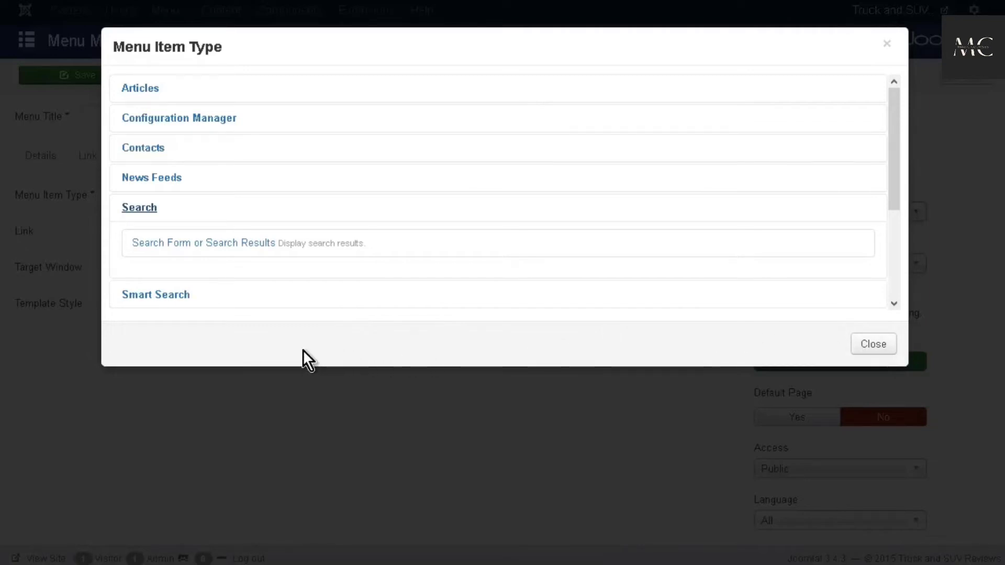
{"action": "left_click", "coordinate": [206, 246]}
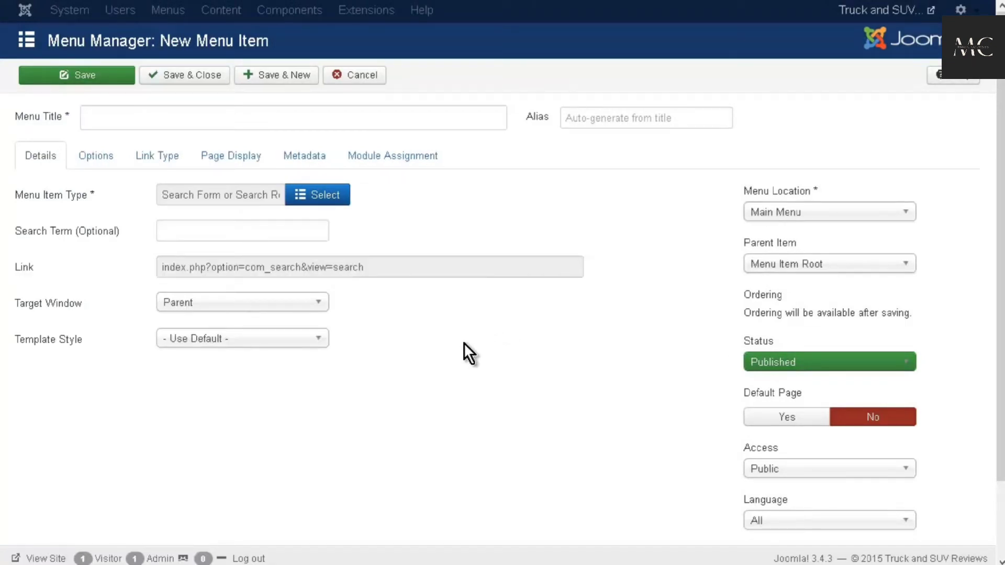
- Look through the new search item's remaining settings, title it Search, and save and close it
{"action": "left_click", "coordinate": [109, 164]}
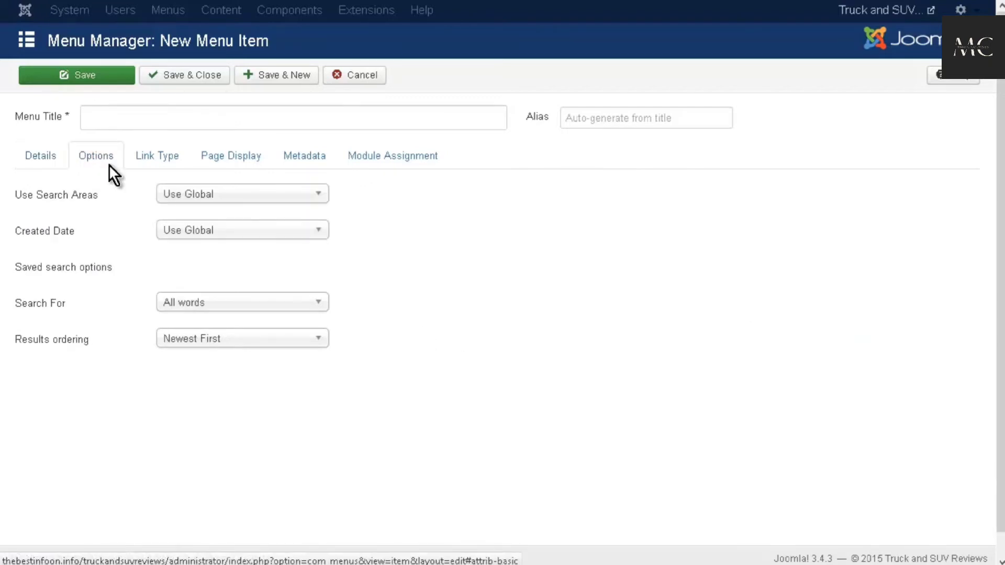
{"action": "left_click", "coordinate": [163, 157]}
{"action": "left_click", "coordinate": [216, 159]}
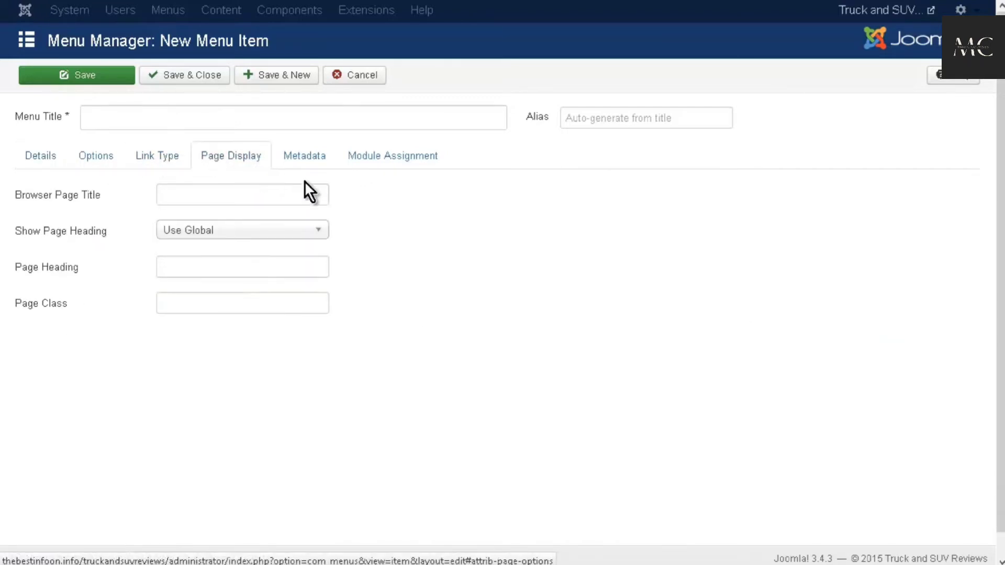
{"action": "left_click", "coordinate": [312, 159]}
{"action": "left_click", "coordinate": [371, 163]}
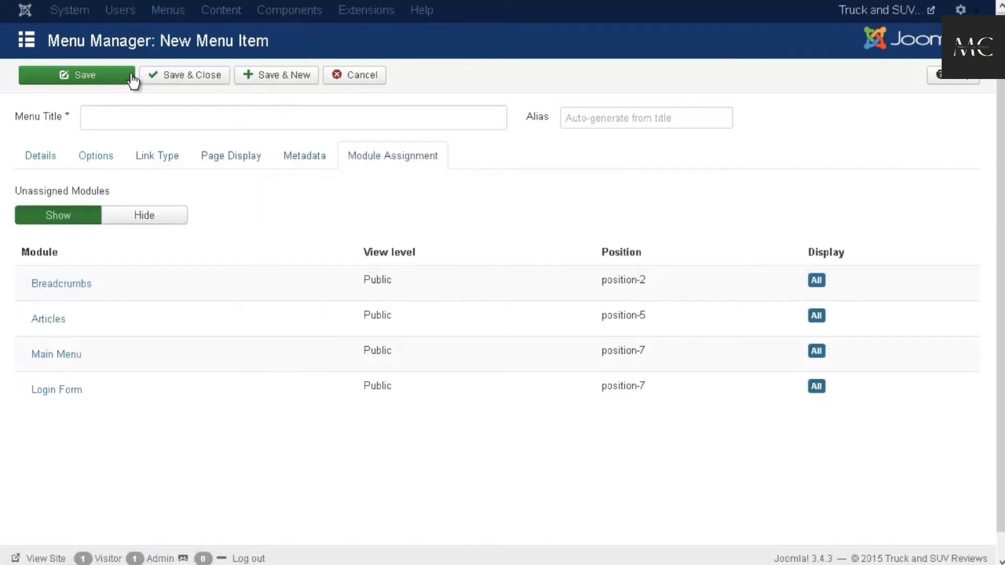
{"action": "left_click", "coordinate": [170, 76]}
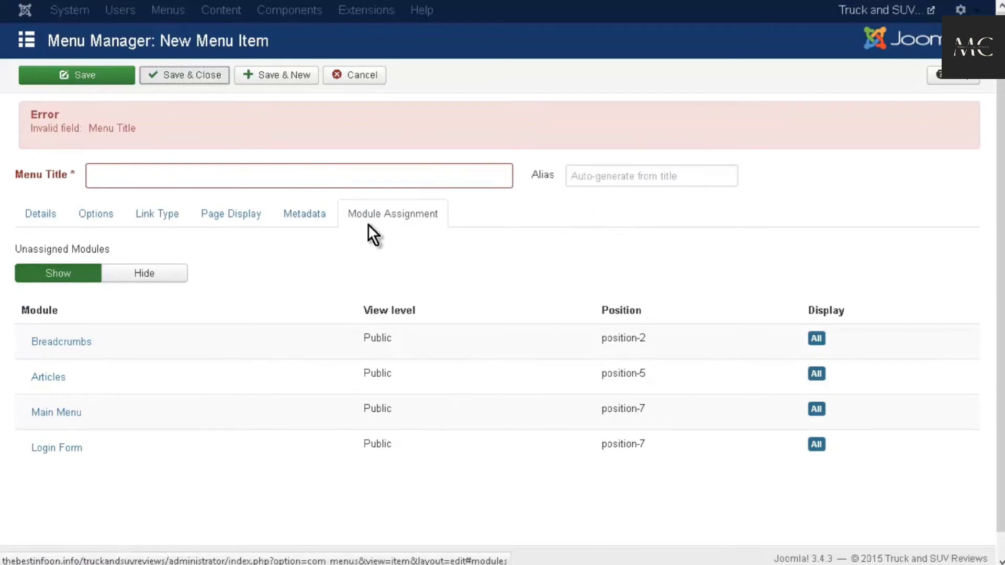
{"action": "left_click", "coordinate": [121, 186]}
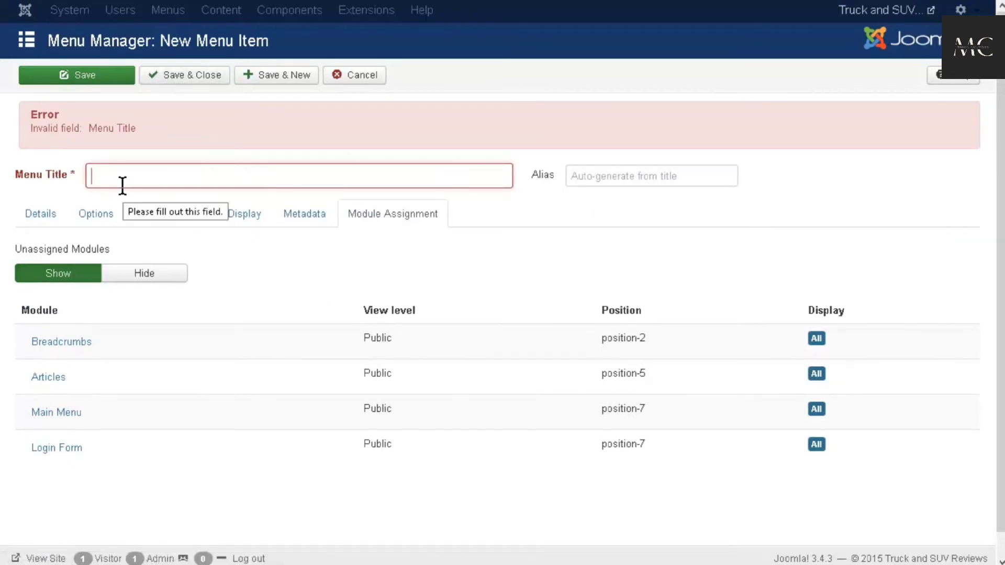
{"action": "type", "text": "Search"}
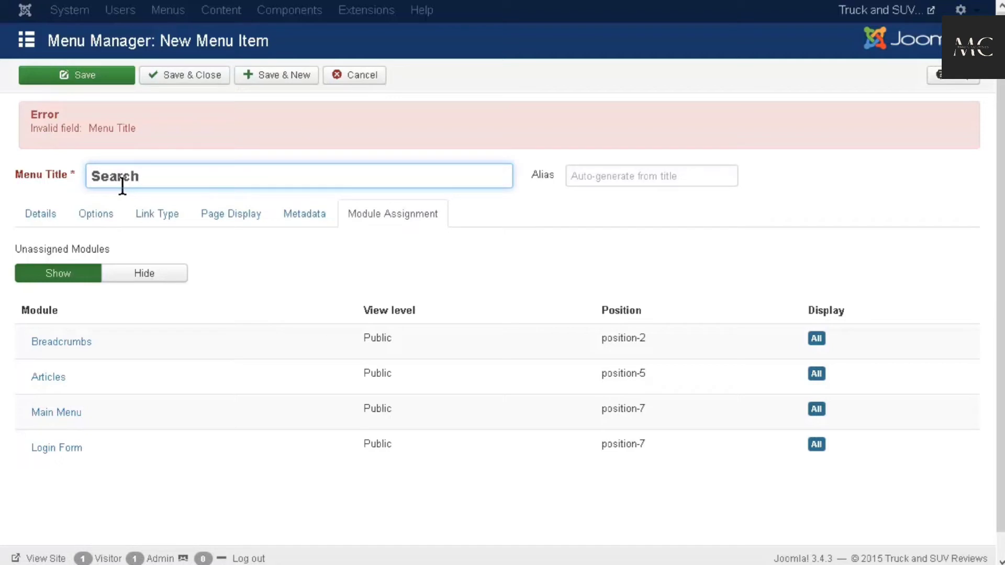
{"action": "left_click", "coordinate": [180, 79]}
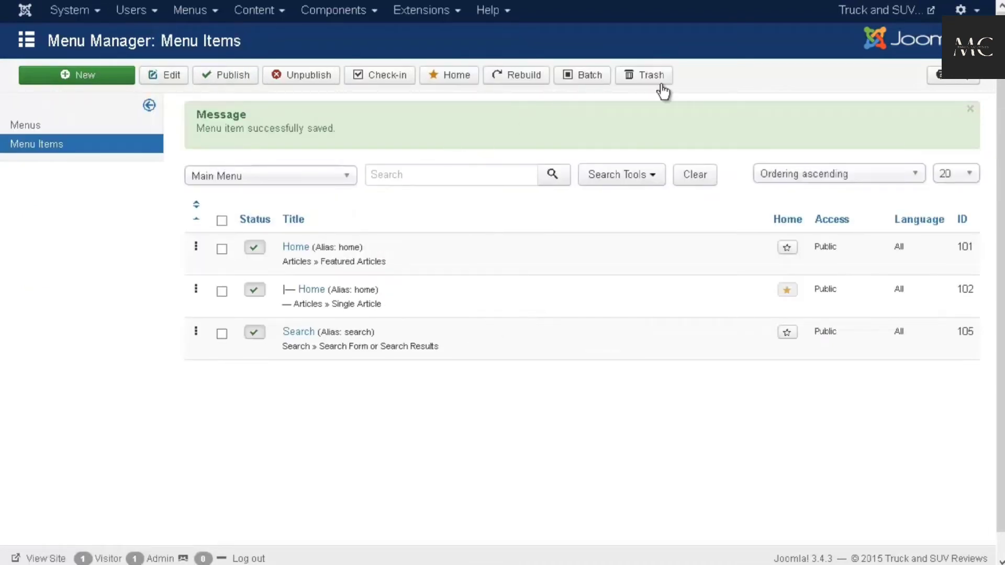
- Open the public site and examine the search form page reached through the Search link in the Main Menu
{"action": "left_click", "coordinate": [879, 11]}
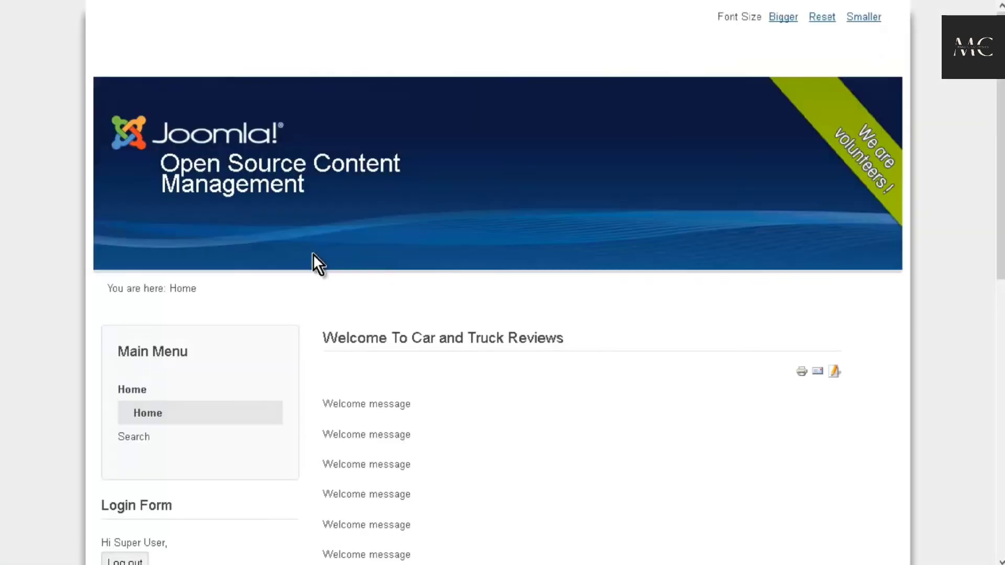
{"action": "scroll", "coordinate": [310, 262], "scroll_direction": "down", "scroll_amount": 2}
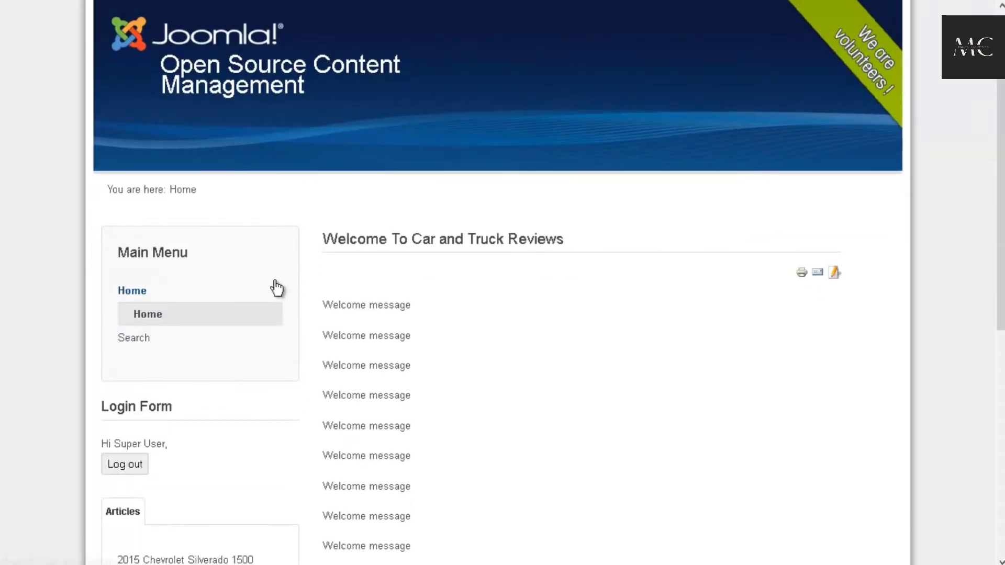
{"action": "left_click", "coordinate": [134, 340]}
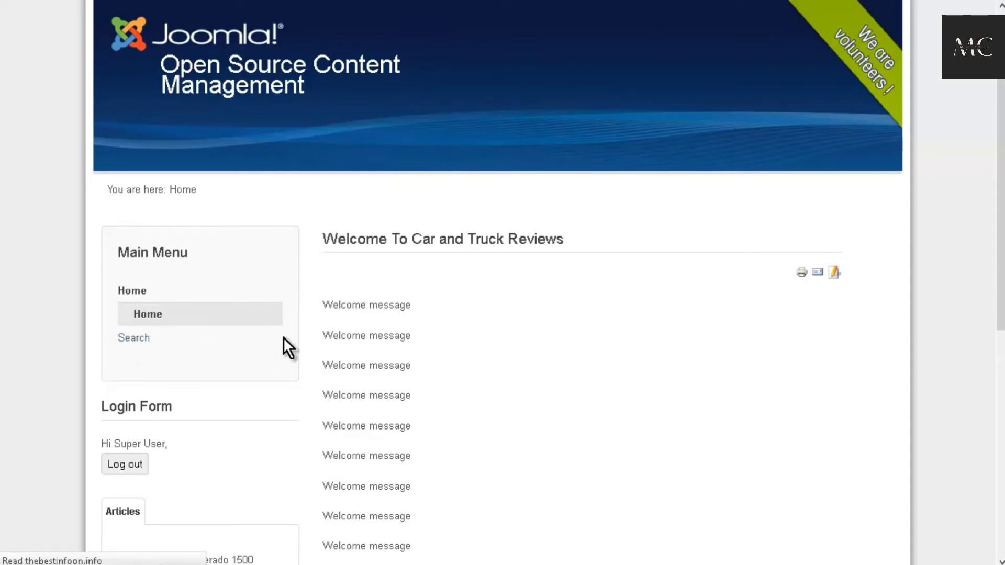
{"action": "scroll", "coordinate": [375, 262], "scroll_direction": "down", "scroll_amount": 2}
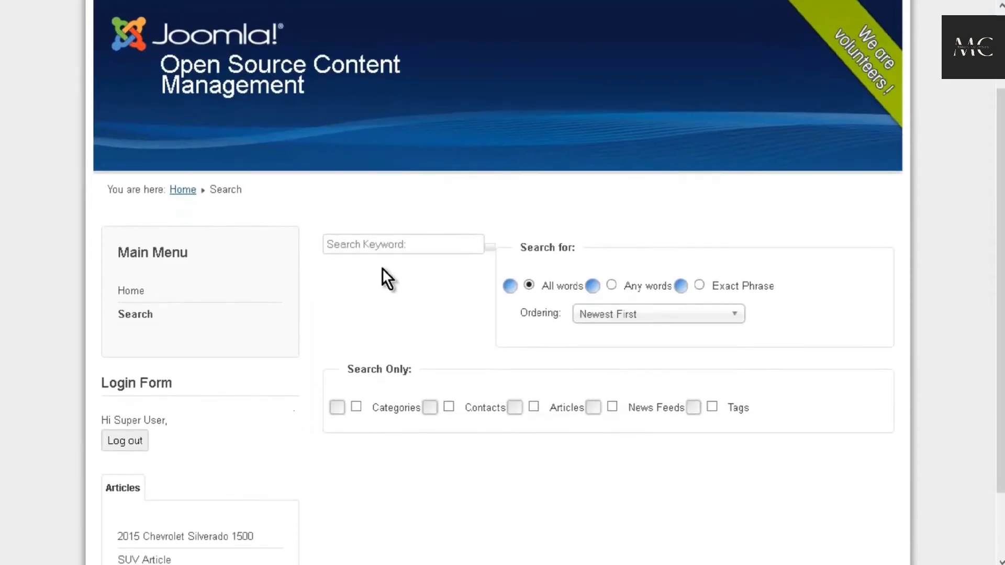
{"action": "scroll", "coordinate": [385, 268], "scroll_direction": "up", "scroll_amount": 2}
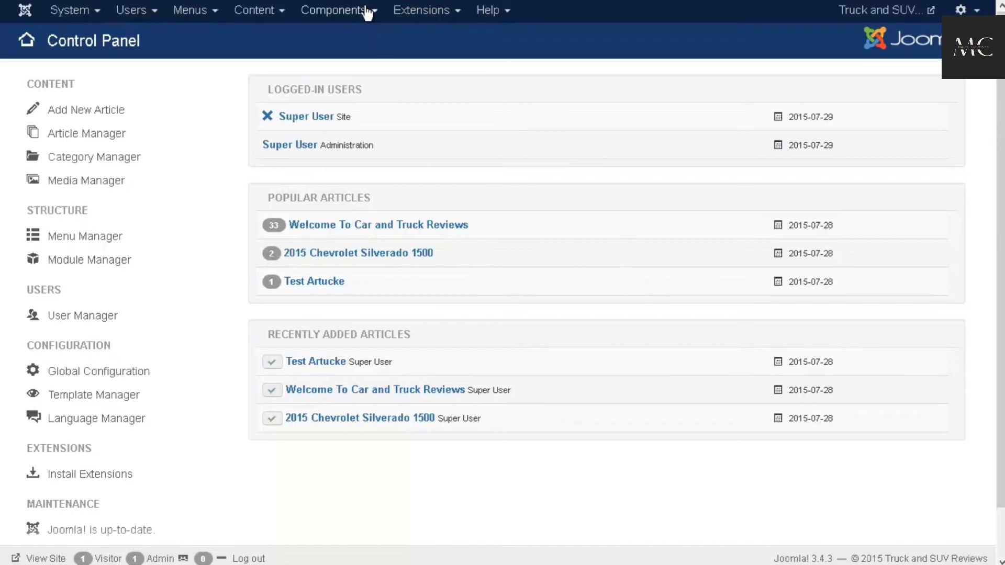
{"action": "left_click", "coordinate": [372, 16]}
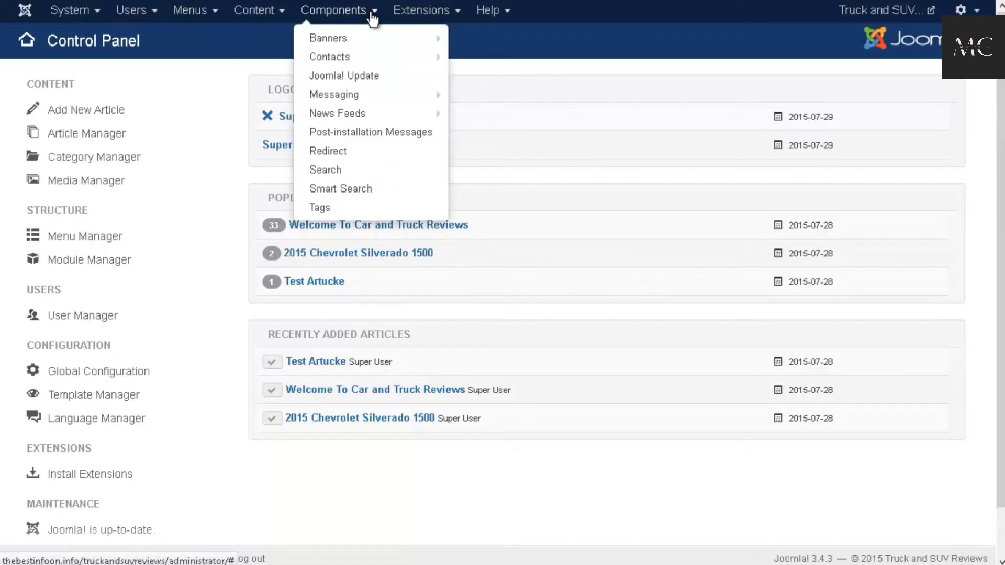
{"action": "mouse_move", "coordinate": [360, 41]}
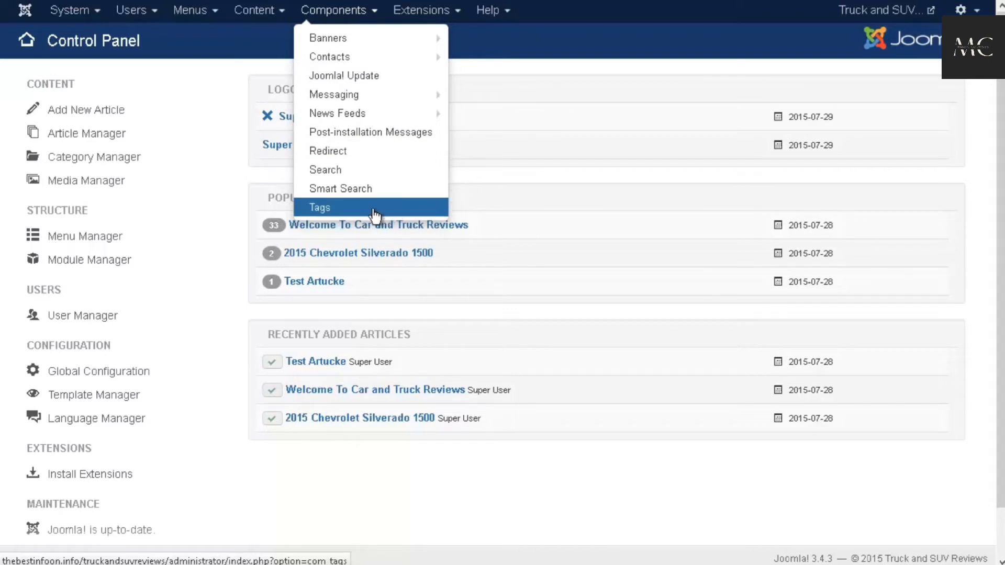
{"action": "left_click", "coordinate": [411, 14]}
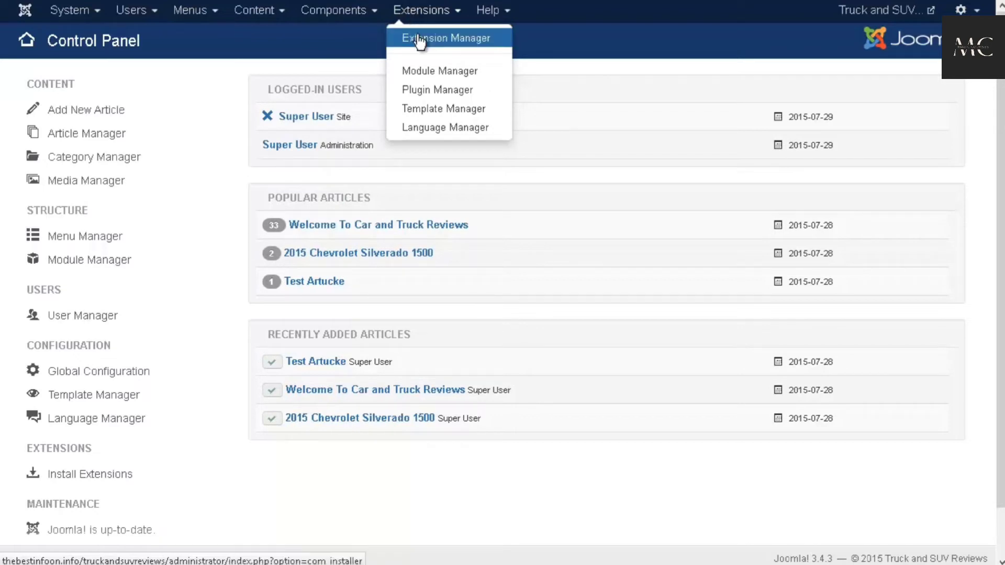
- Look over the site's module list, then page through all three pages of the plugin list
{"action": "left_click", "coordinate": [456, 73]}
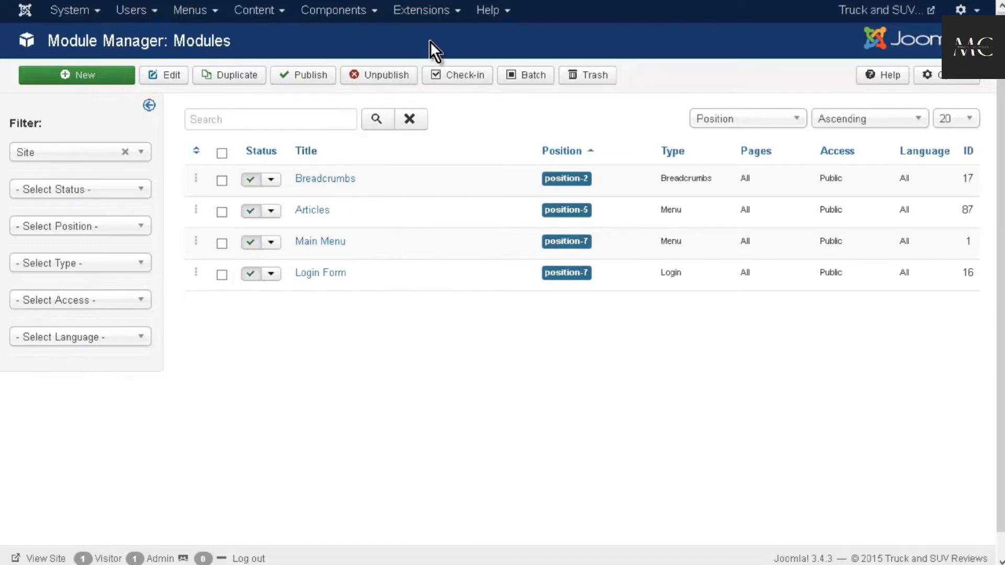
{"action": "left_click", "coordinate": [447, 11]}
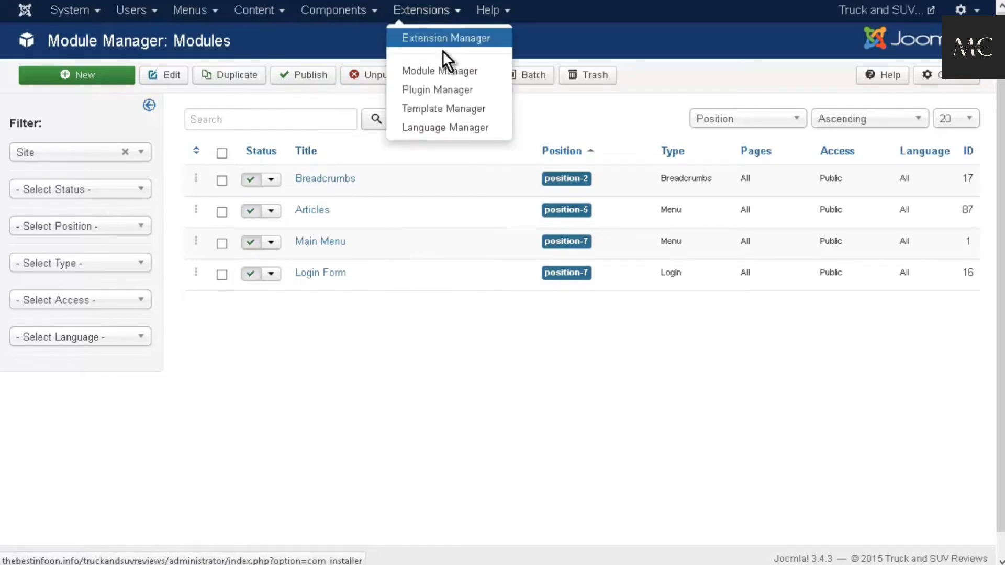
{"action": "left_click", "coordinate": [454, 87]}
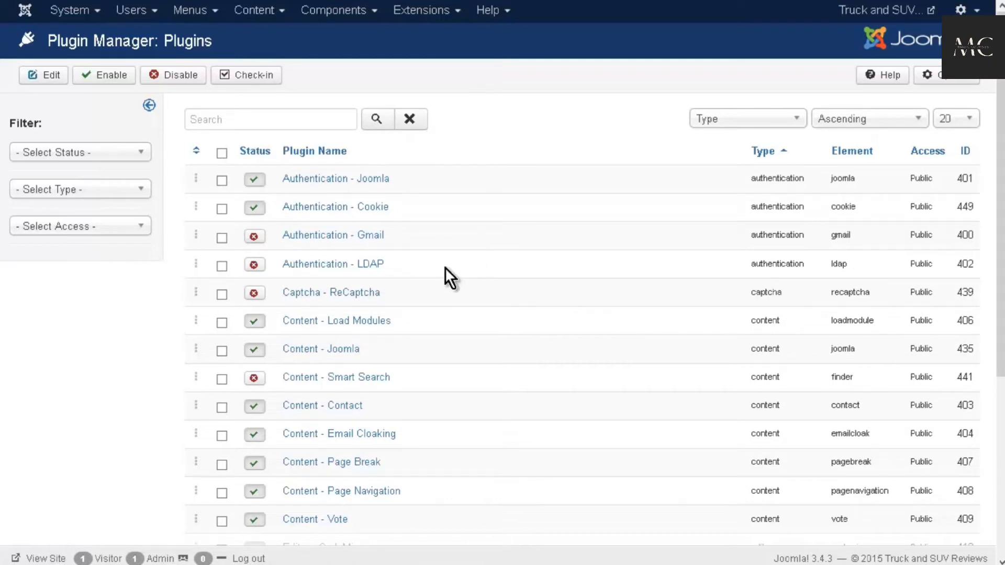
{"action": "scroll", "coordinate": [445, 268], "scroll_direction": "down", "scroll_amount": 2}
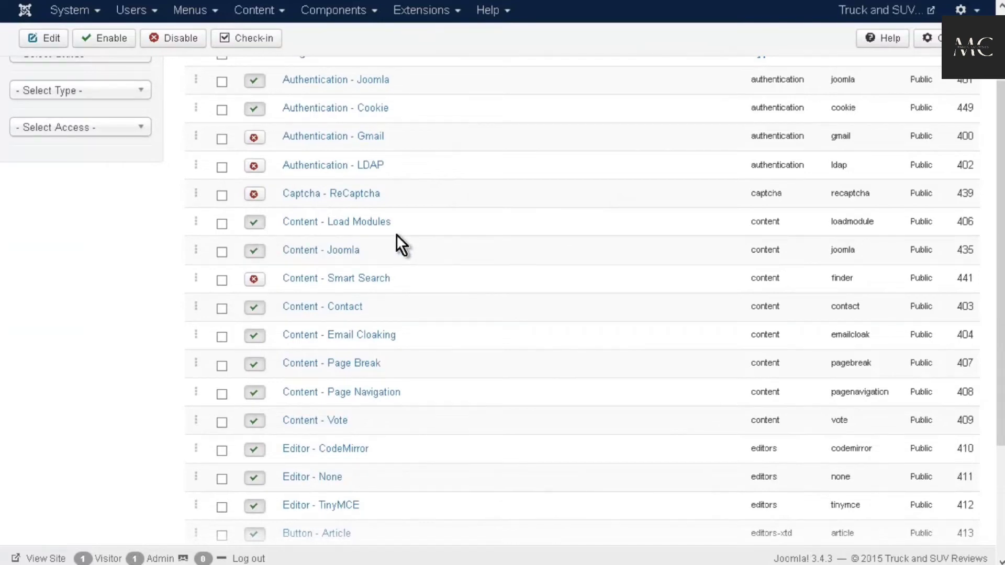
{"action": "scroll", "coordinate": [400, 234], "scroll_direction": "down", "scroll_amount": 3}
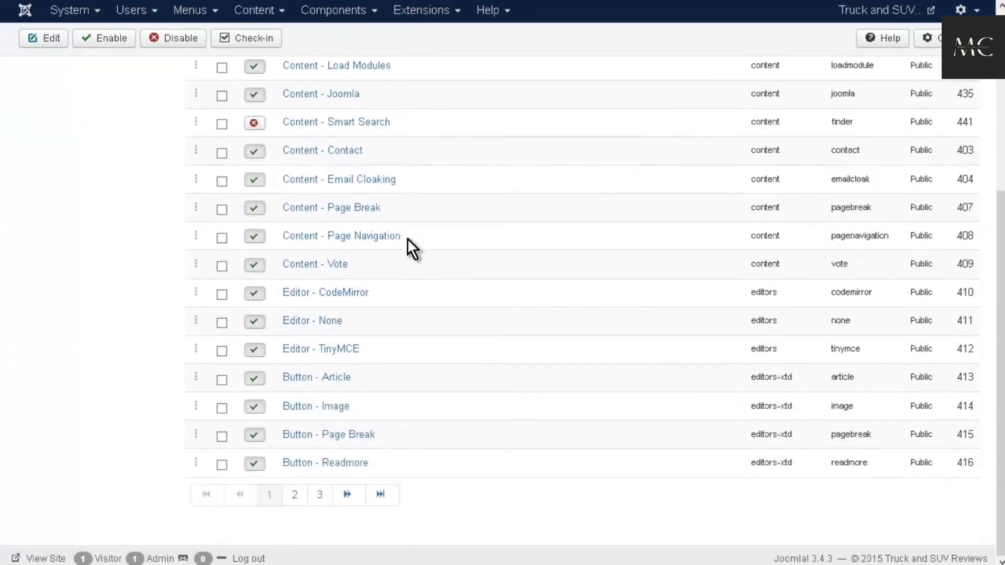
{"action": "left_click", "coordinate": [293, 497]}
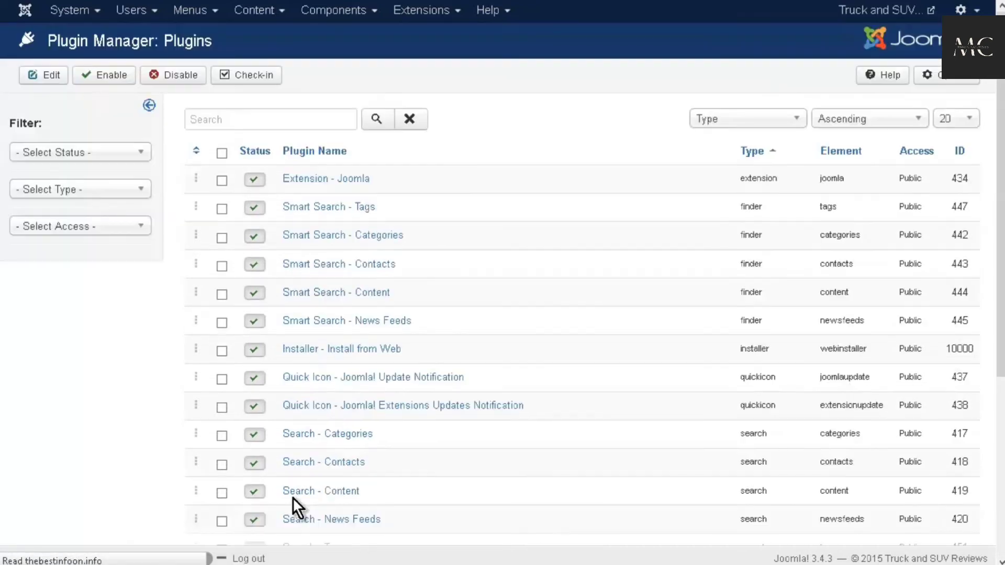
{"action": "scroll", "coordinate": [497, 301], "scroll_direction": "down", "scroll_amount": 5}
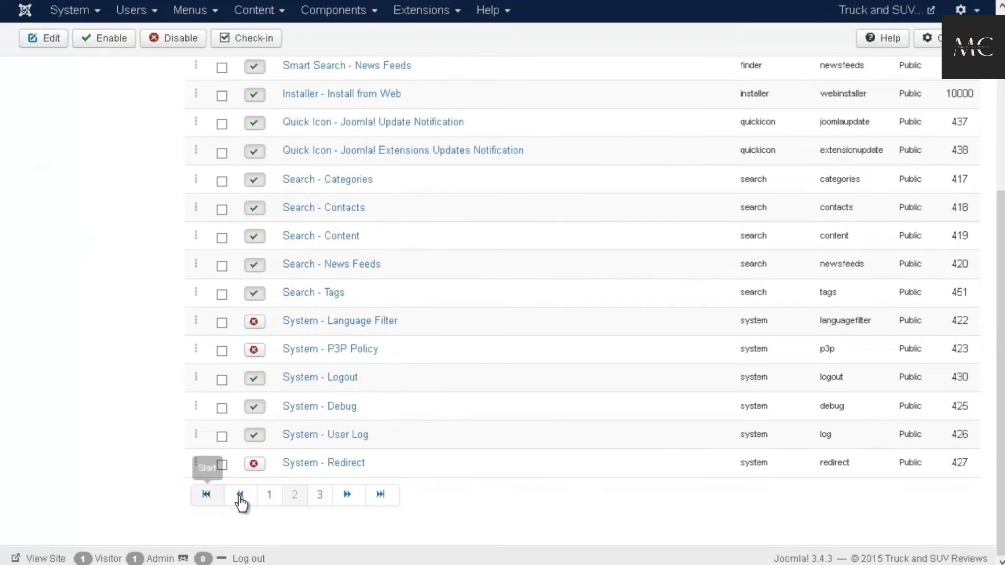
{"action": "left_click", "coordinate": [318, 500]}
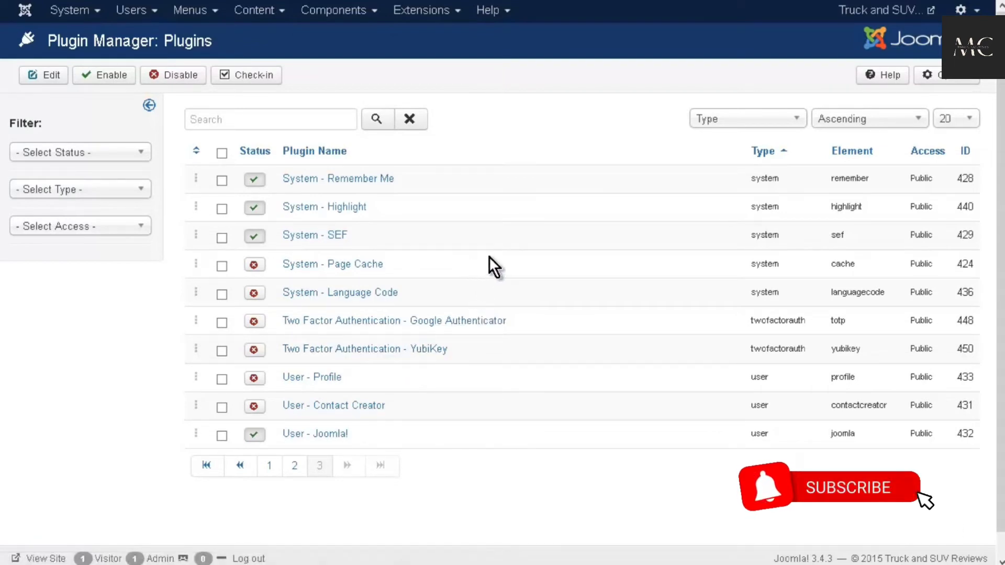
- Browse the web extension catalogue's Calendars & Events and Maps & Locations categories and install the Google Maps by Reumer plugin
{"action": "left_click", "coordinate": [419, 20]}
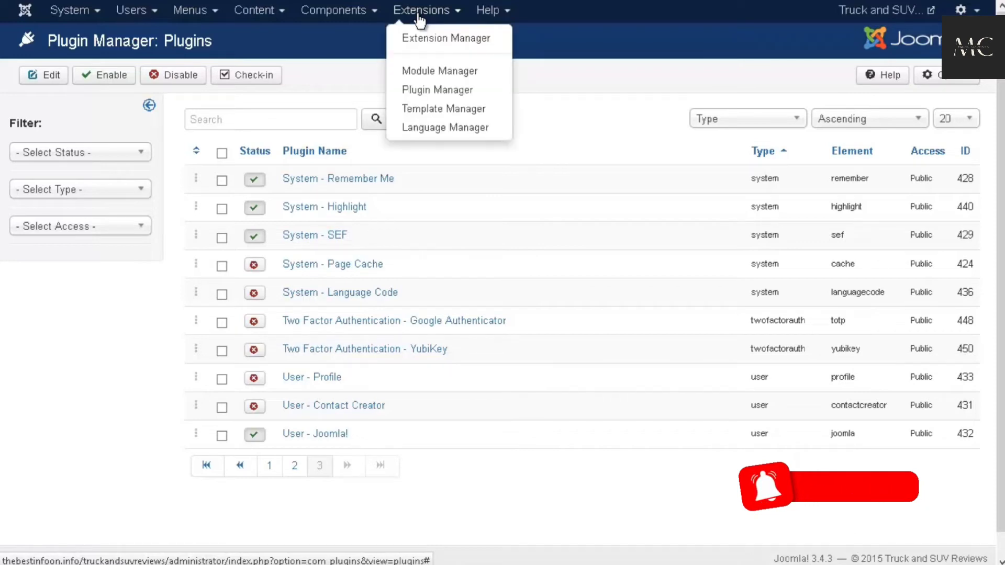
{"action": "left_click", "coordinate": [444, 35]}
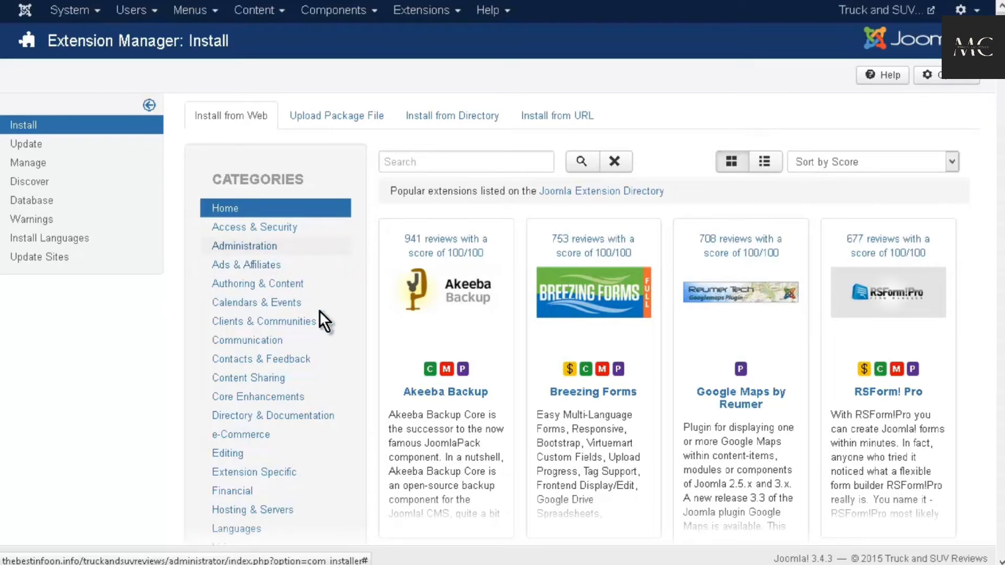
{"action": "left_click", "coordinate": [425, 329]}
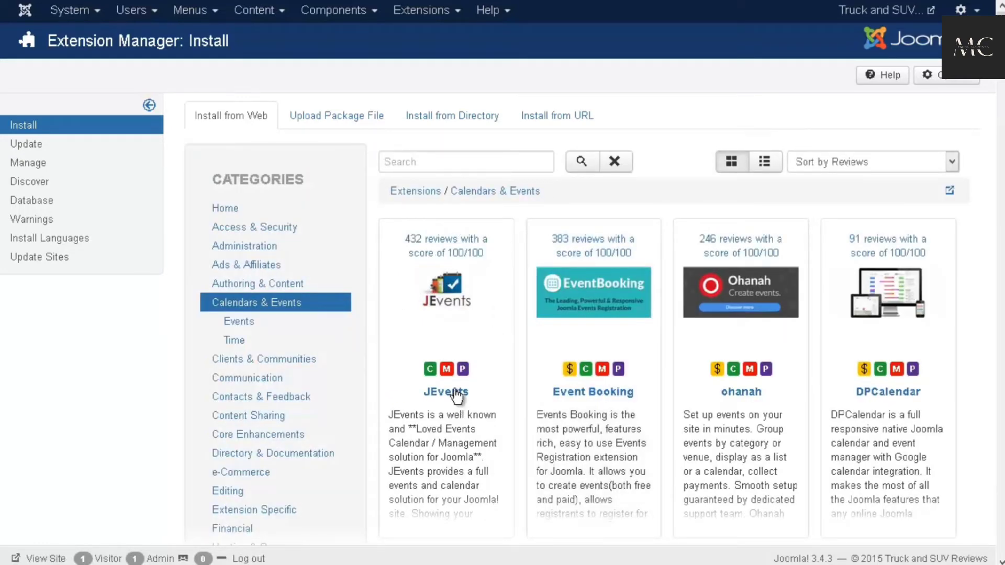
{"action": "scroll", "coordinate": [450, 445], "scroll_direction": "down", "scroll_amount": 2}
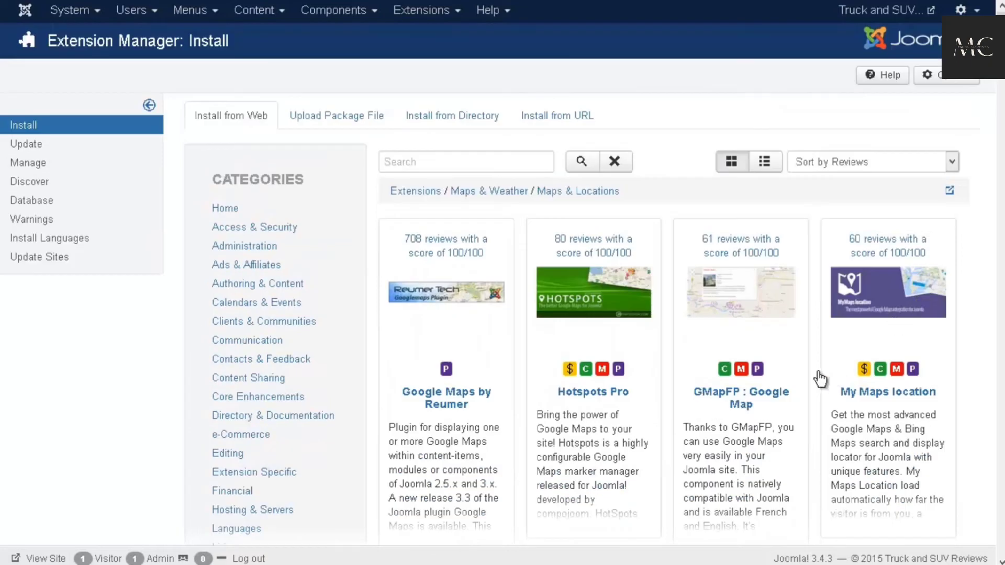
{"action": "left_click", "coordinate": [460, 397]}
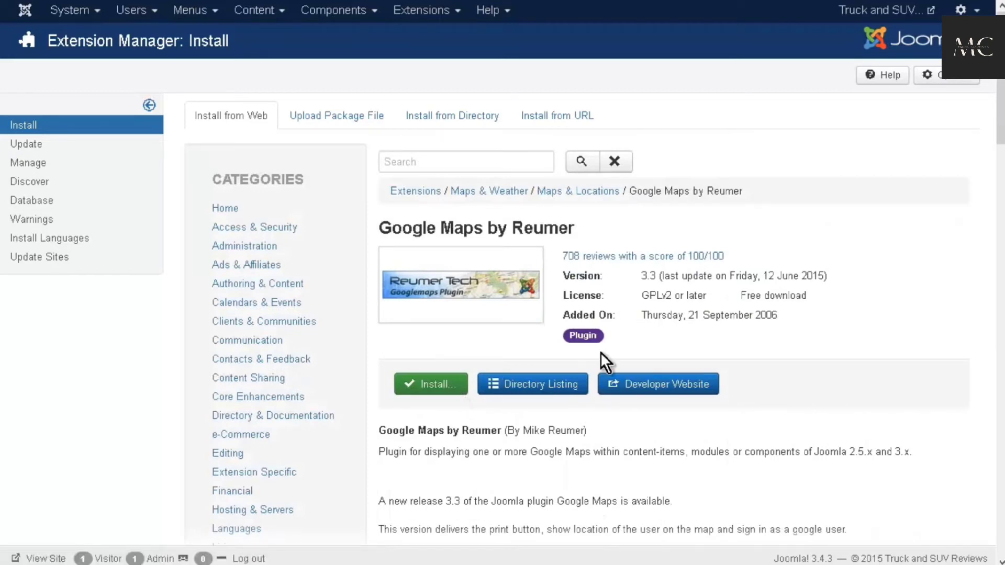
{"action": "left_click", "coordinate": [443, 390]}
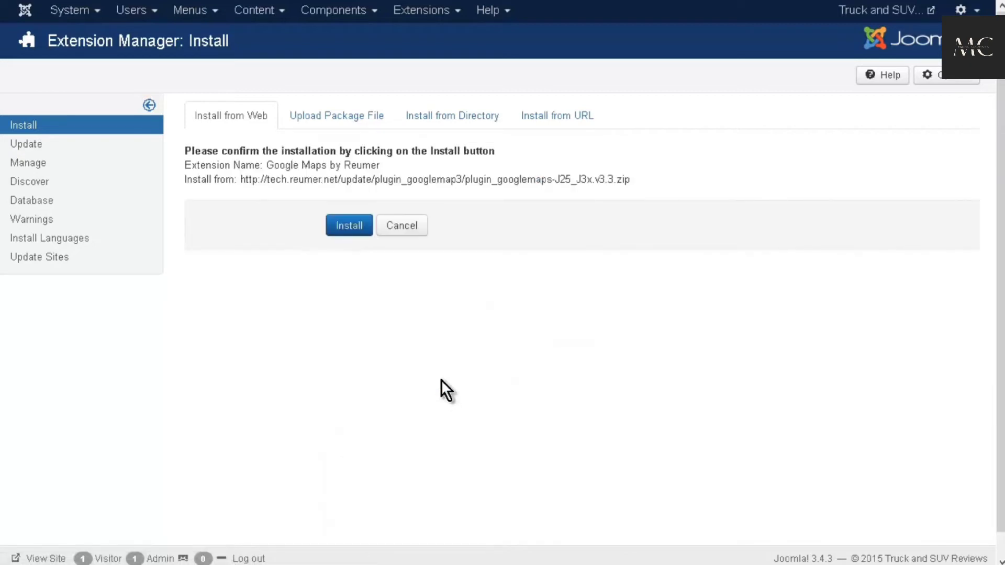
{"action": "left_click", "coordinate": [349, 229]}
{"action": "left_click", "coordinate": [348, 224]}
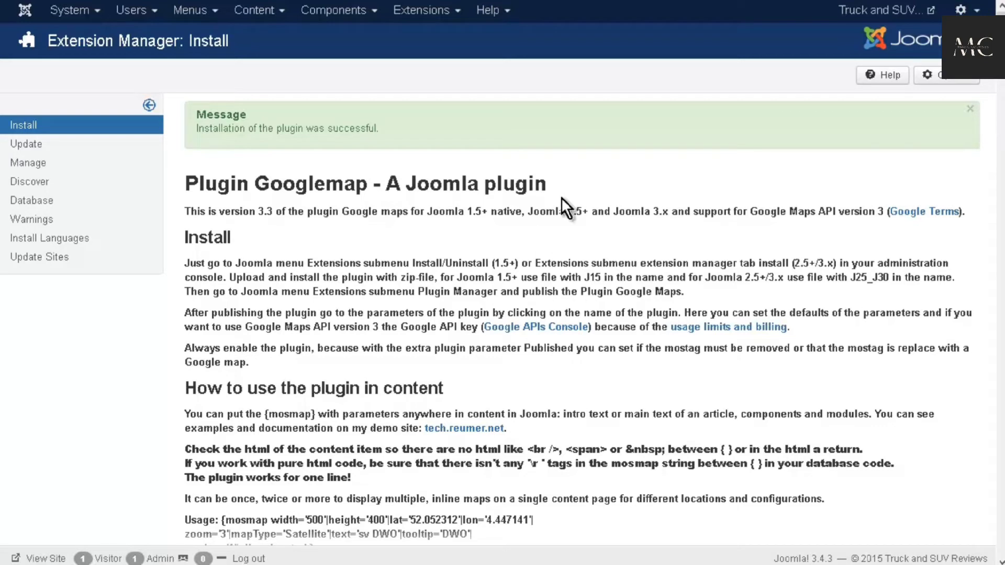
- Search the installed plugins for google and enable the System - Google Maps plugin
{"action": "left_click", "coordinate": [453, 12]}
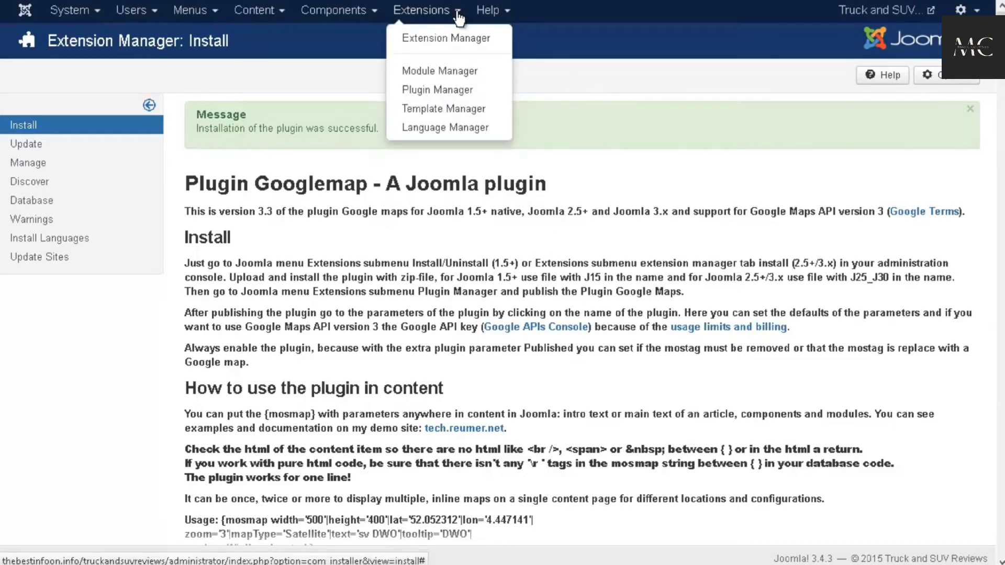
{"action": "left_click", "coordinate": [449, 95]}
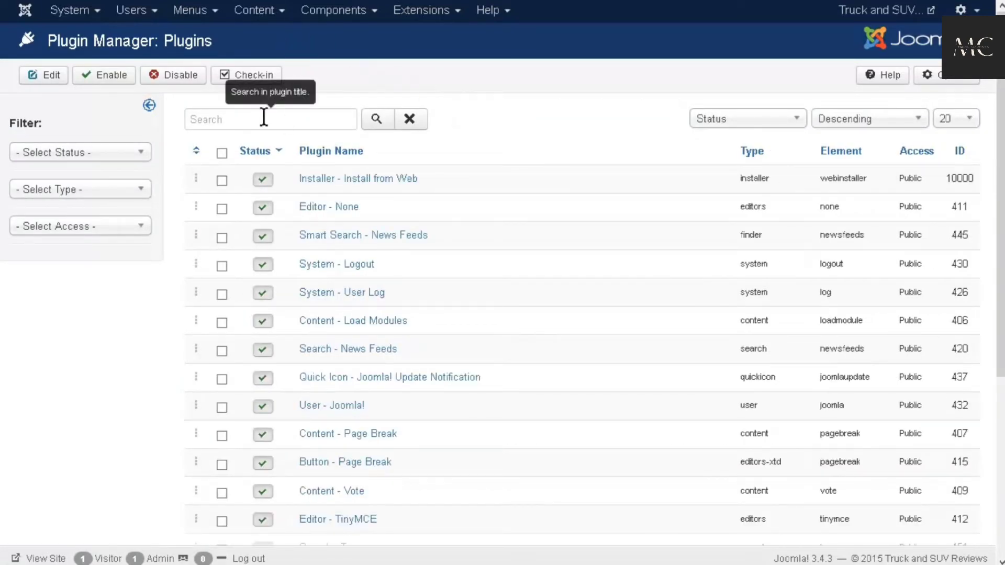
{"action": "left_click", "coordinate": [264, 117]}
{"action": "type", "text": "google"}
{"action": "key", "text": "Return"}
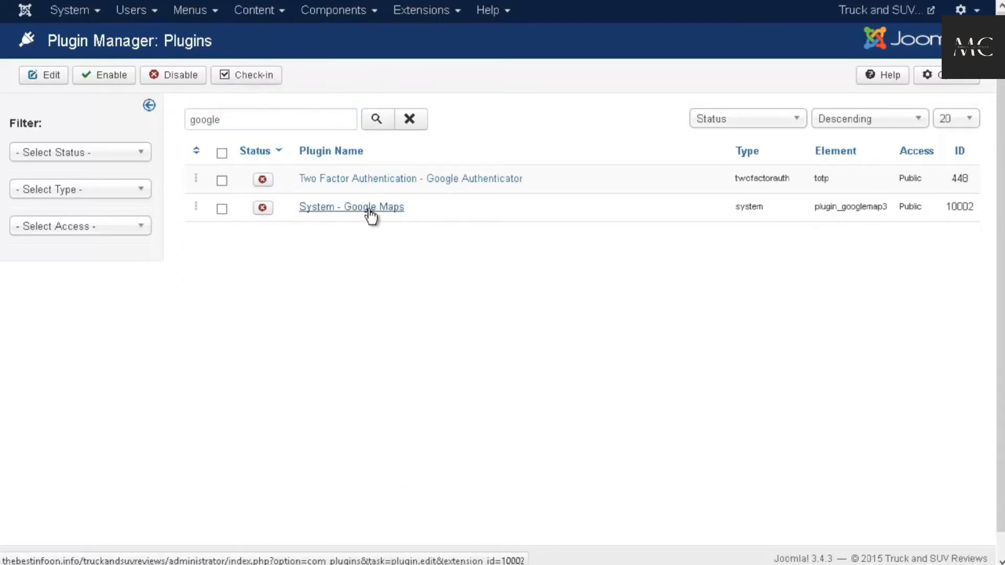
{"action": "left_click", "coordinate": [263, 208]}
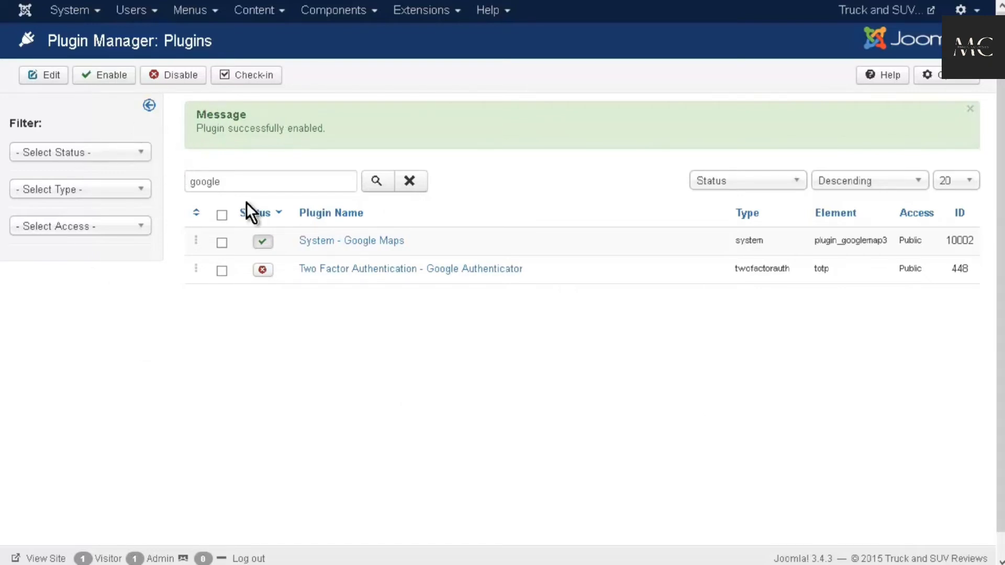
{"action": "left_click", "coordinate": [139, 189]}
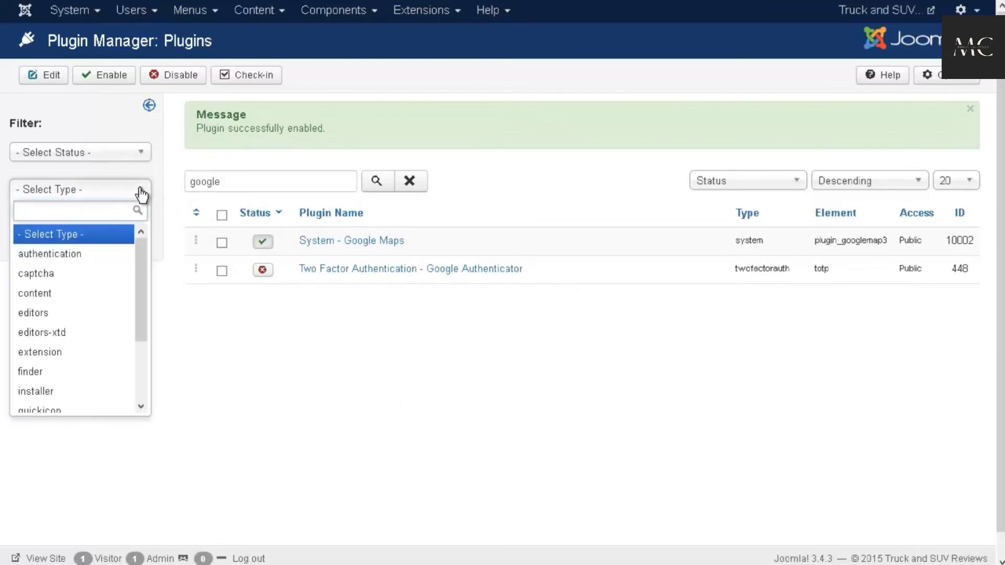
{"action": "left_click", "coordinate": [139, 188]}
{"action": "left_click", "coordinate": [146, 372]}
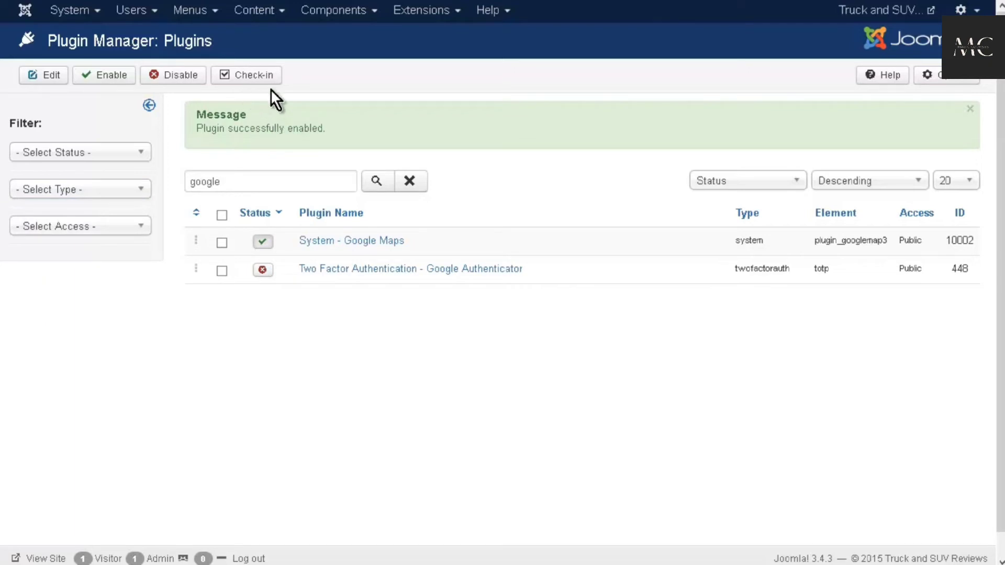
- Clear the plugin search and sort the full plugin list by status, then by plugin name in ascending order
{"action": "left_click_drag", "start_coordinate": [233, 184], "coordinate": [43, 189]}
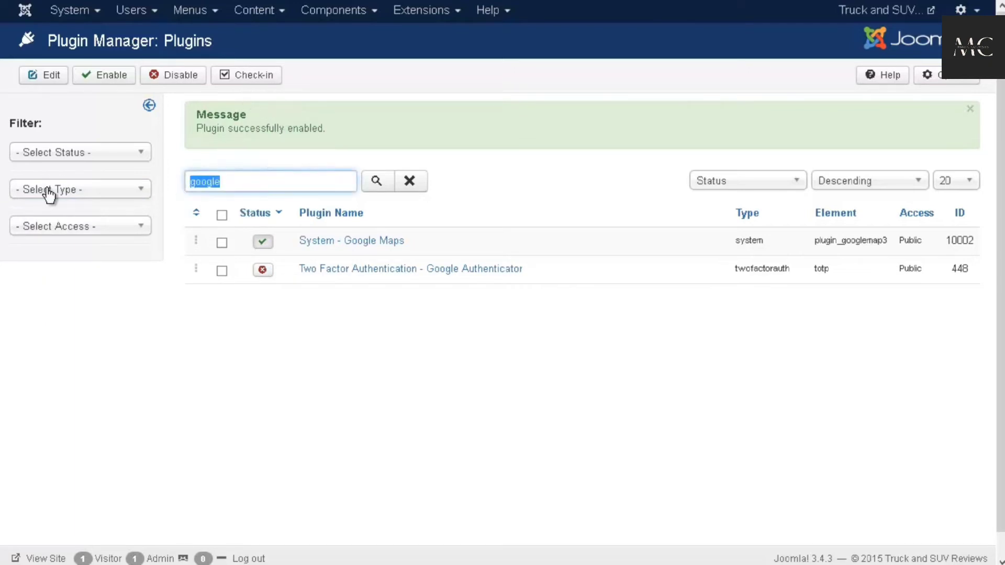
{"action": "left_click", "coordinate": [409, 183]}
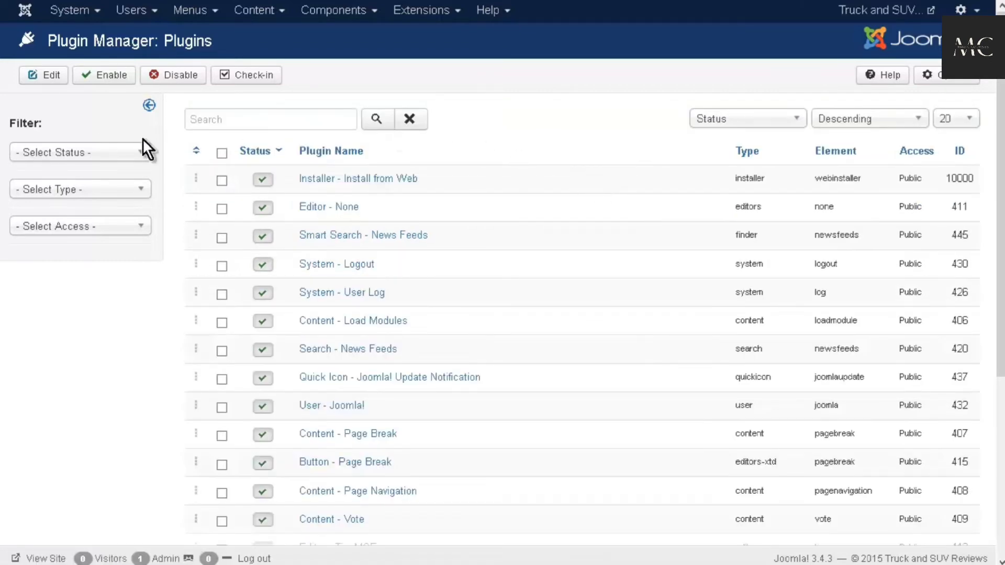
{"action": "left_click", "coordinate": [263, 154]}
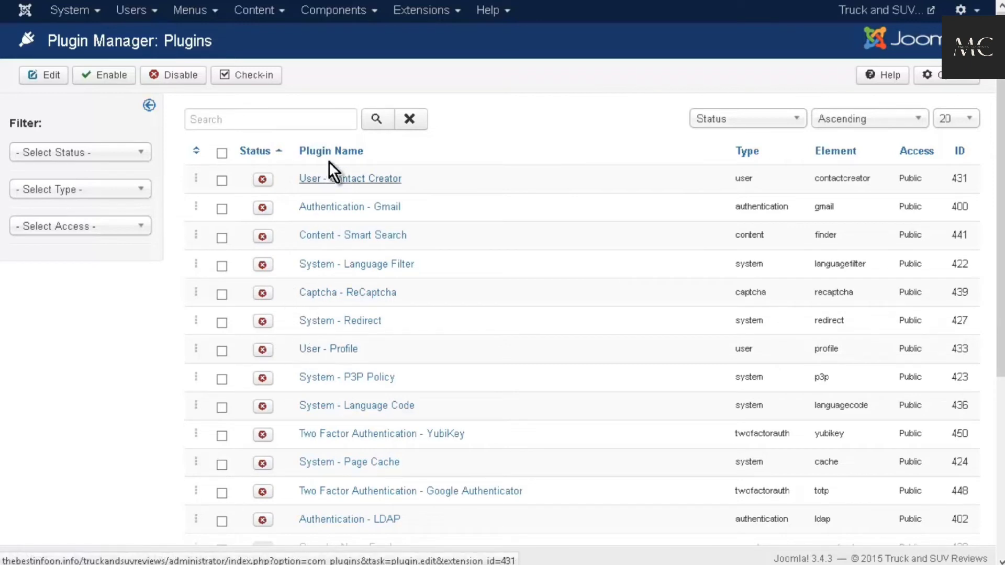
{"action": "left_click", "coordinate": [348, 151]}
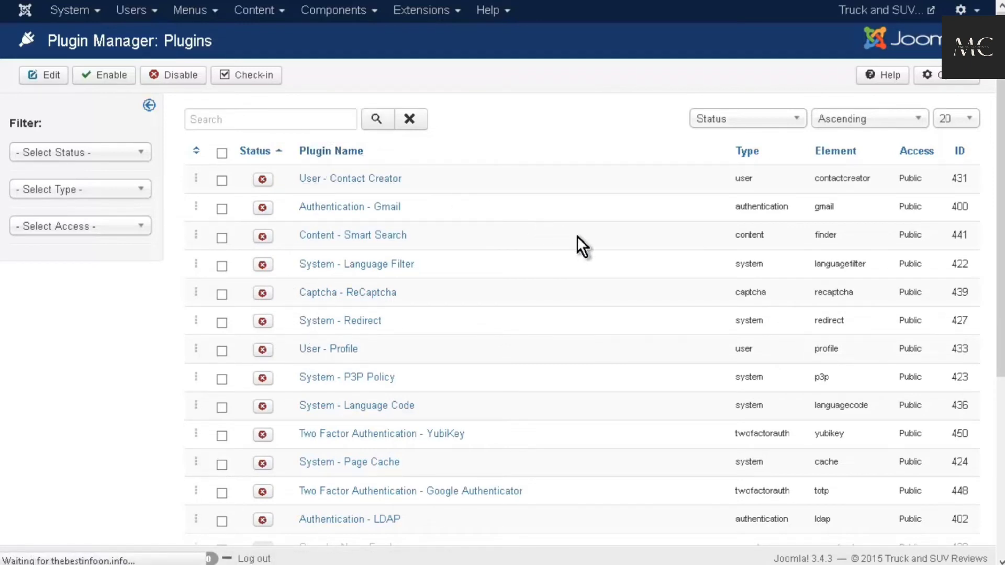
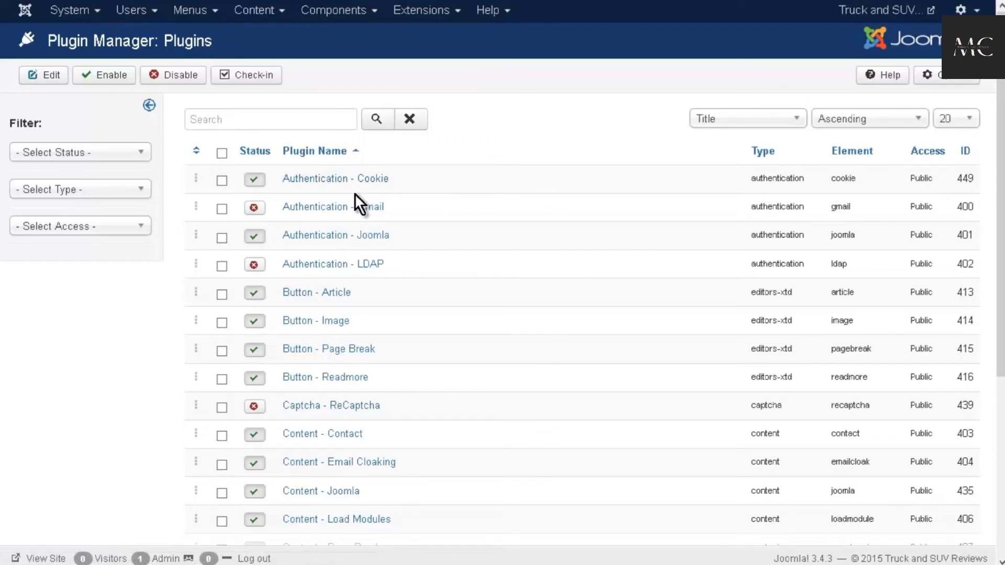
- Start a new category for the Contacts component and title it Sales
{"action": "left_click", "coordinate": [366, 16]}
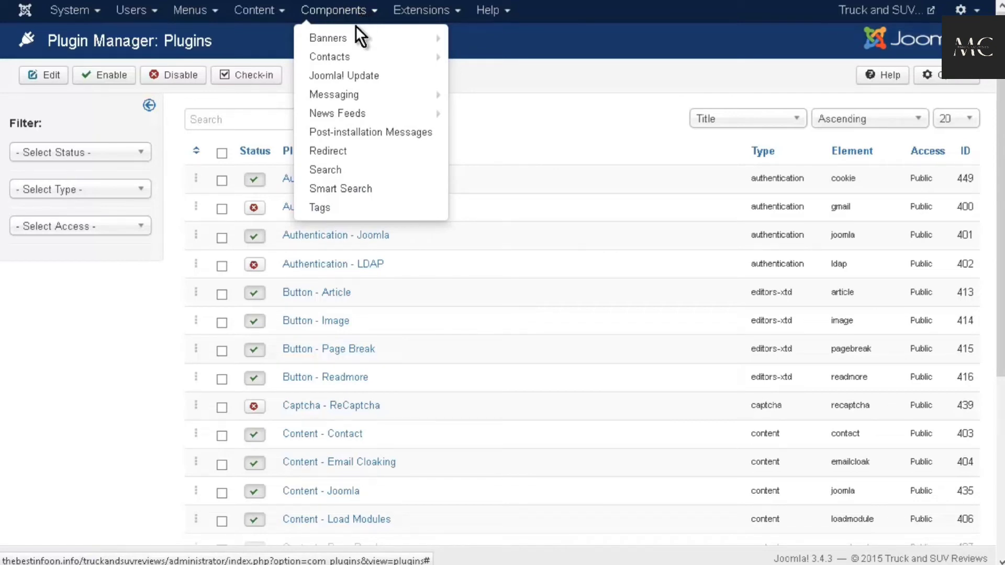
{"action": "mouse_move", "coordinate": [357, 67]}
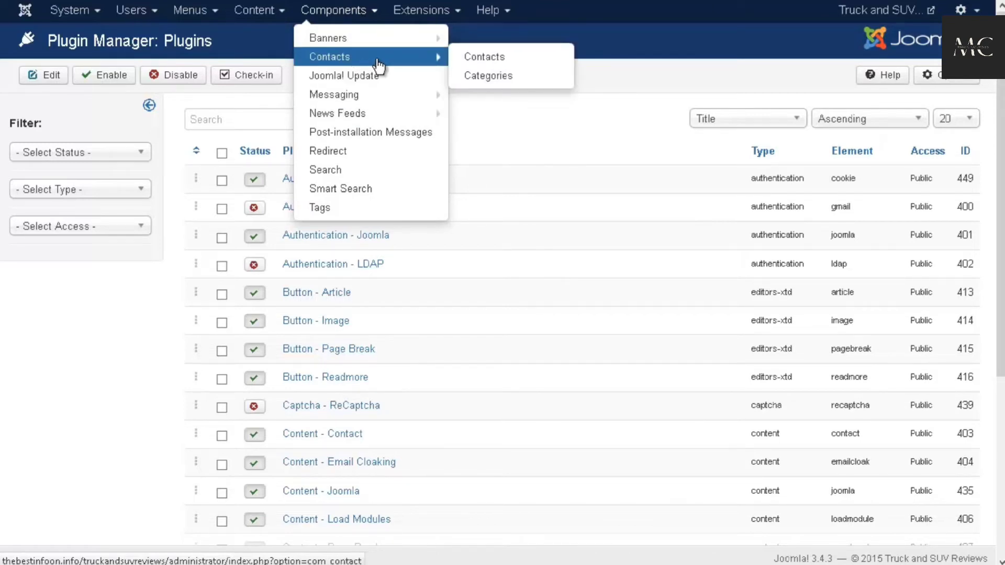
{"action": "left_click", "coordinate": [480, 76]}
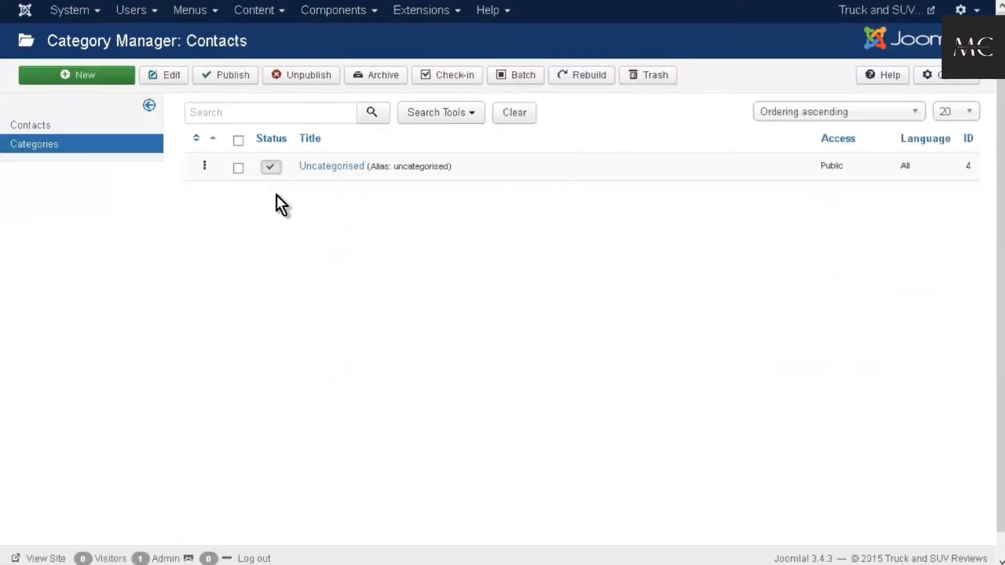
{"action": "left_click", "coordinate": [94, 80]}
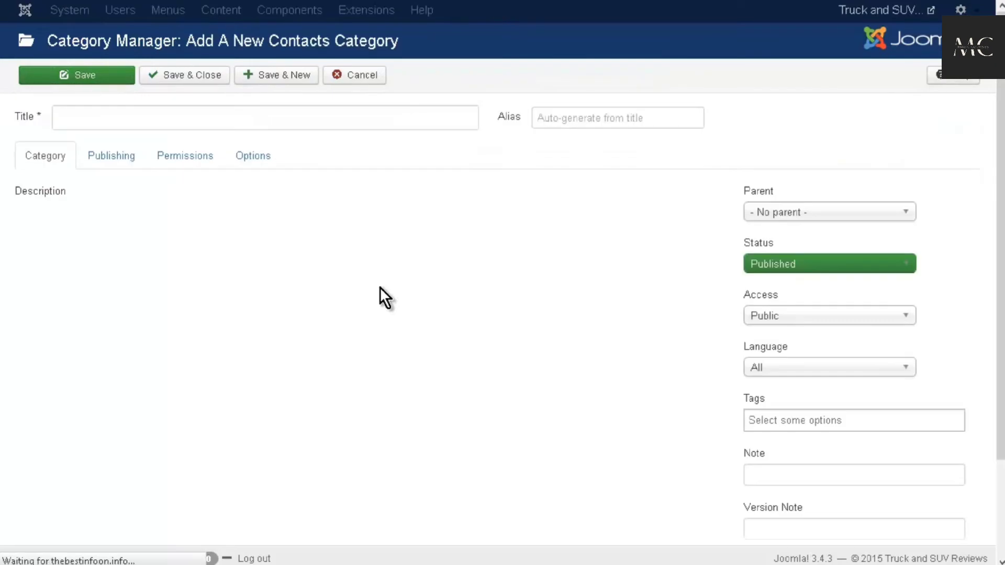
{"action": "left_click", "coordinate": [92, 117]}
{"action": "type", "text": "Sales"}
- Review the publishing, permissions and options settings of the new Sales contacts category
{"action": "left_click", "coordinate": [124, 156]}
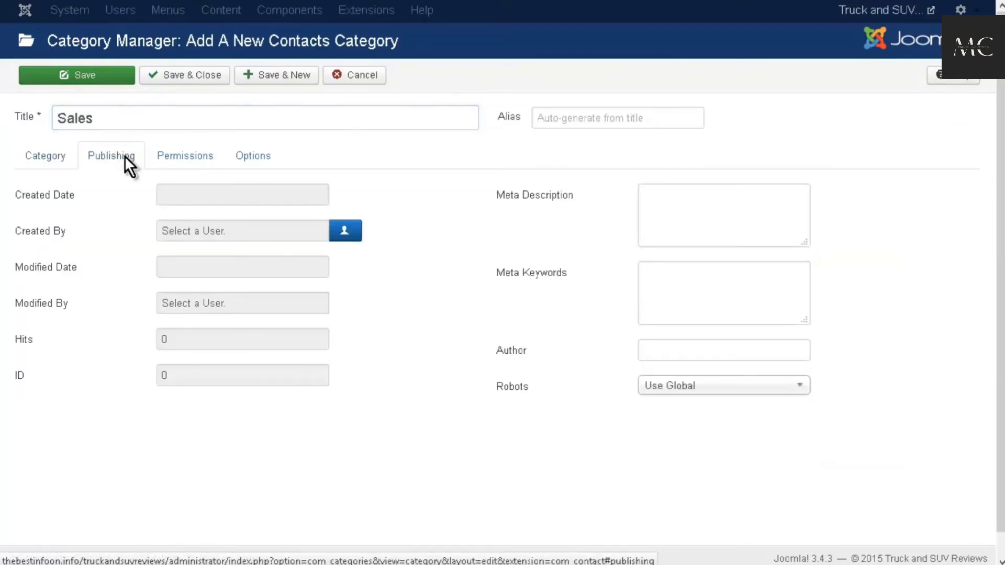
{"action": "left_click", "coordinate": [175, 154]}
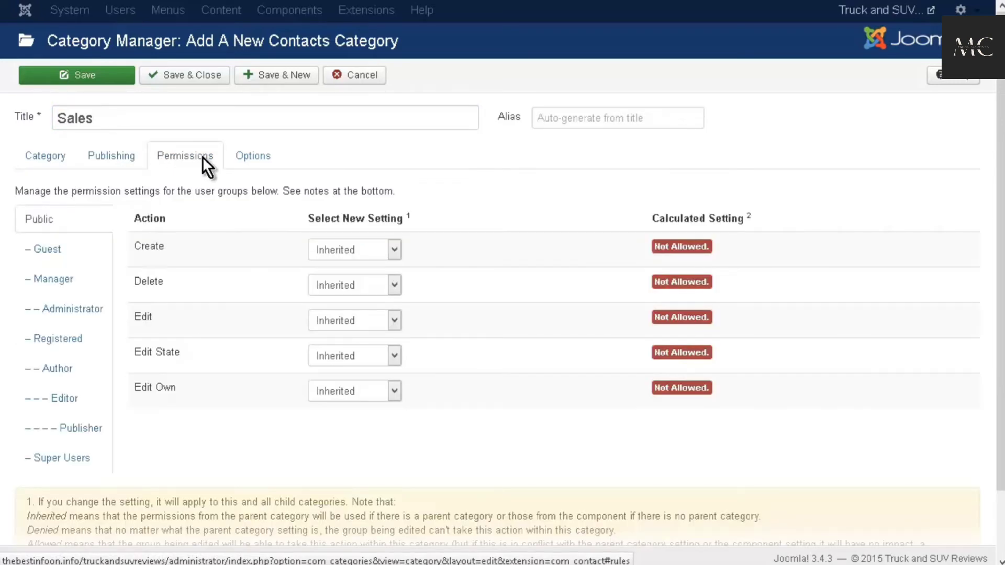
{"action": "left_click", "coordinate": [266, 161]}
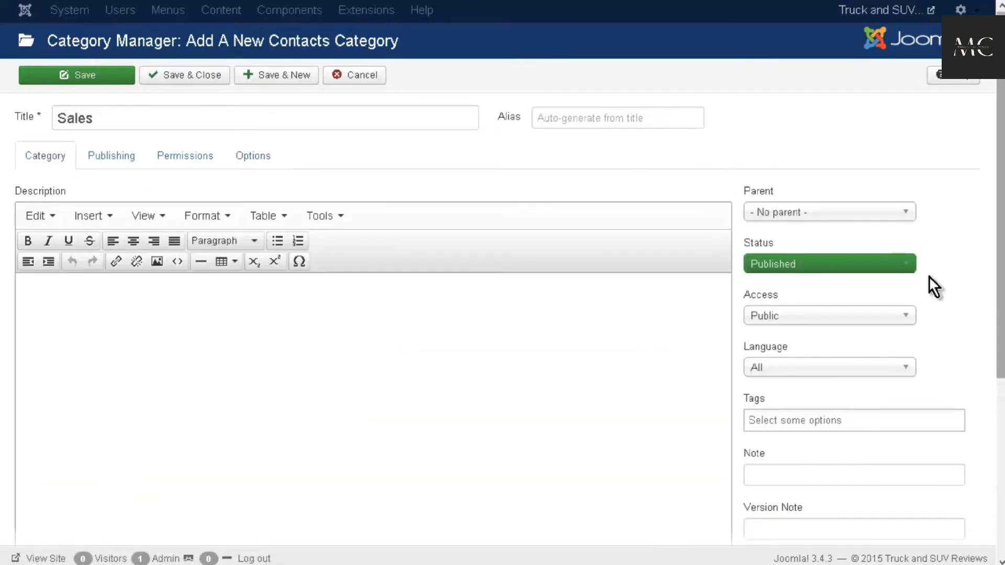
- Tag the Sales category with Truck and SUV, and save it while starting another new category
{"action": "scroll", "coordinate": [1000, 212], "scroll_direction": "down", "scroll_amount": 2}
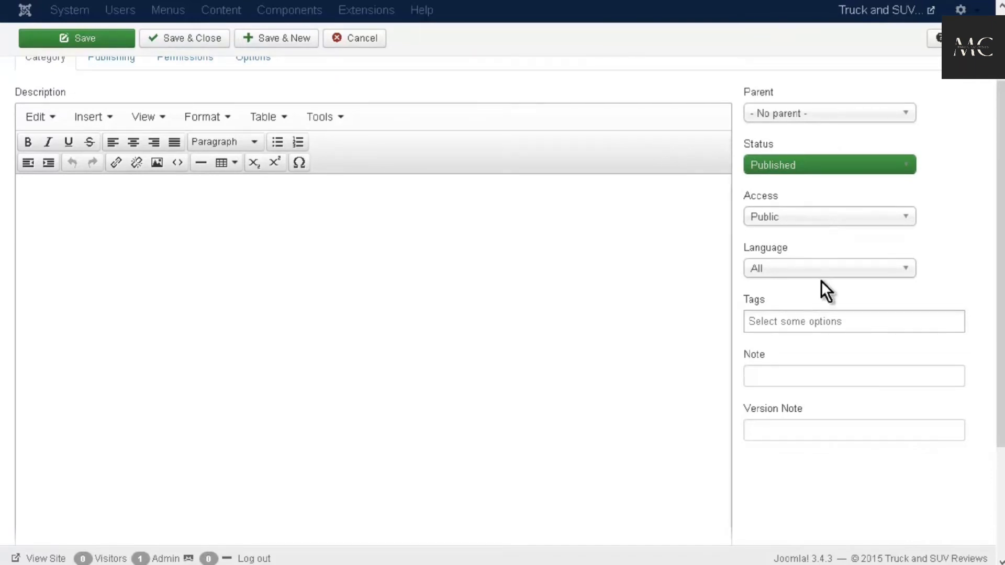
{"action": "left_click", "coordinate": [800, 323]}
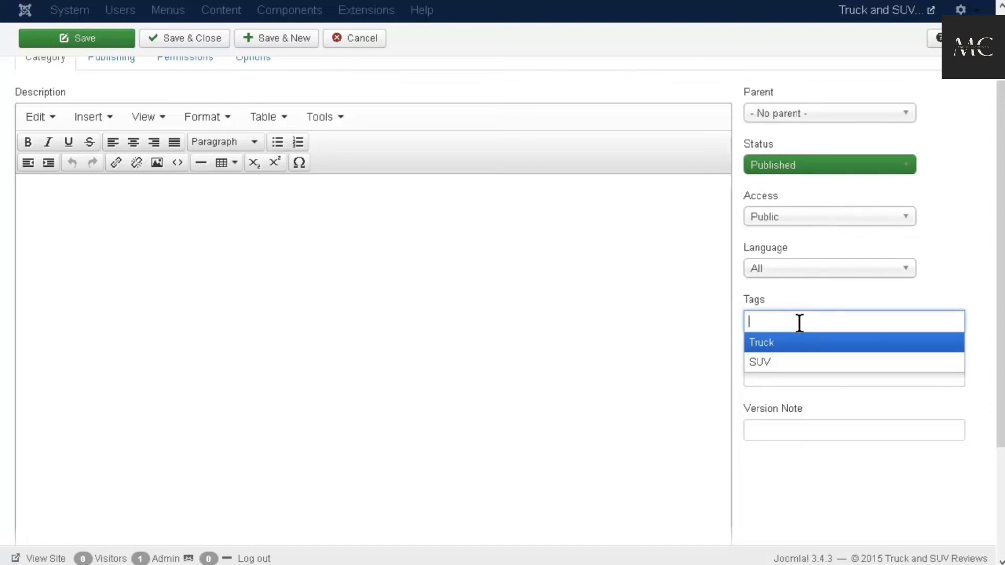
{"action": "left_click", "coordinate": [800, 342]}
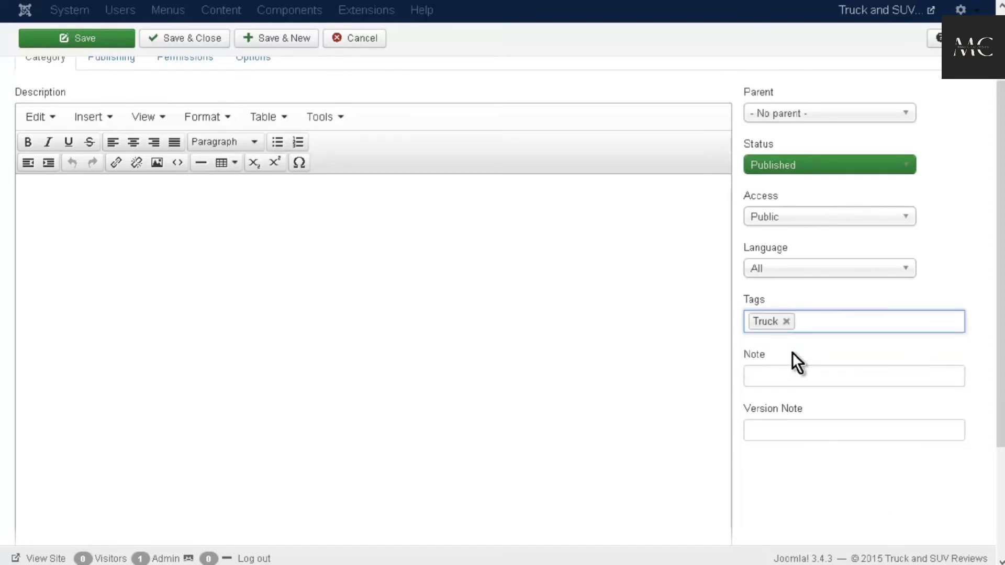
{"action": "left_click", "coordinate": [813, 324]}
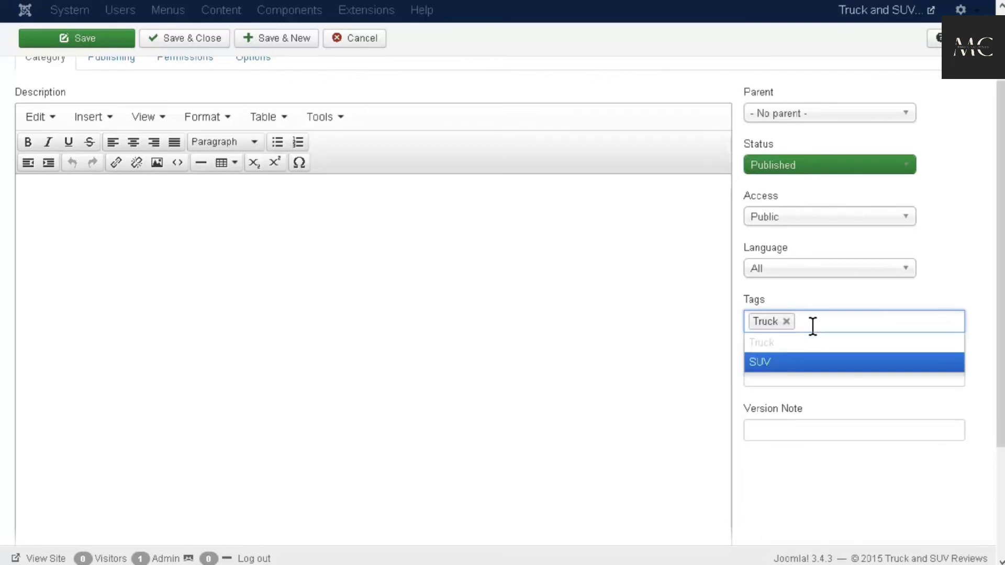
{"action": "left_click", "coordinate": [801, 362]}
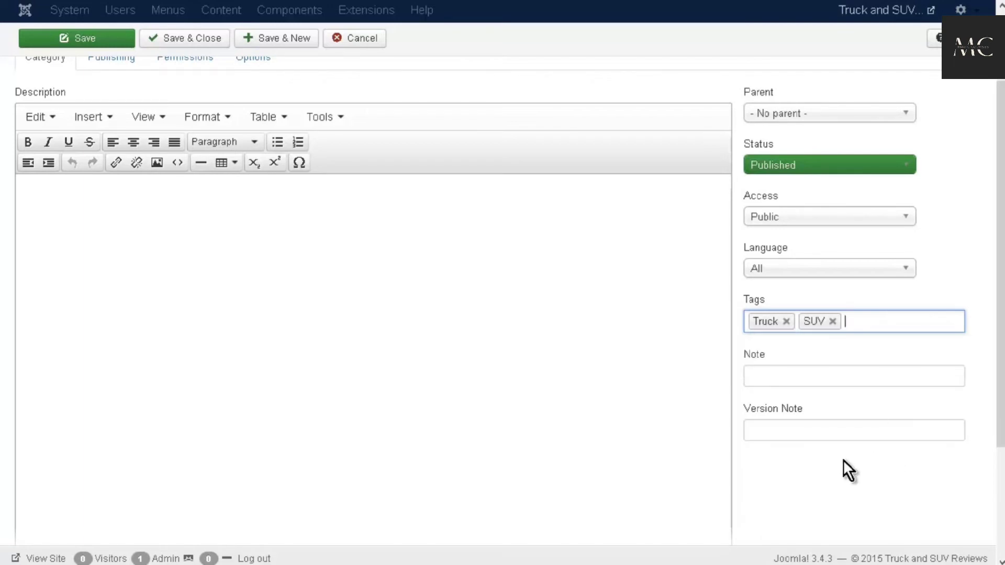
{"action": "left_click", "coordinate": [810, 451]}
{"action": "scroll", "coordinate": [806, 419], "scroll_direction": "up", "scroll_amount": 3}
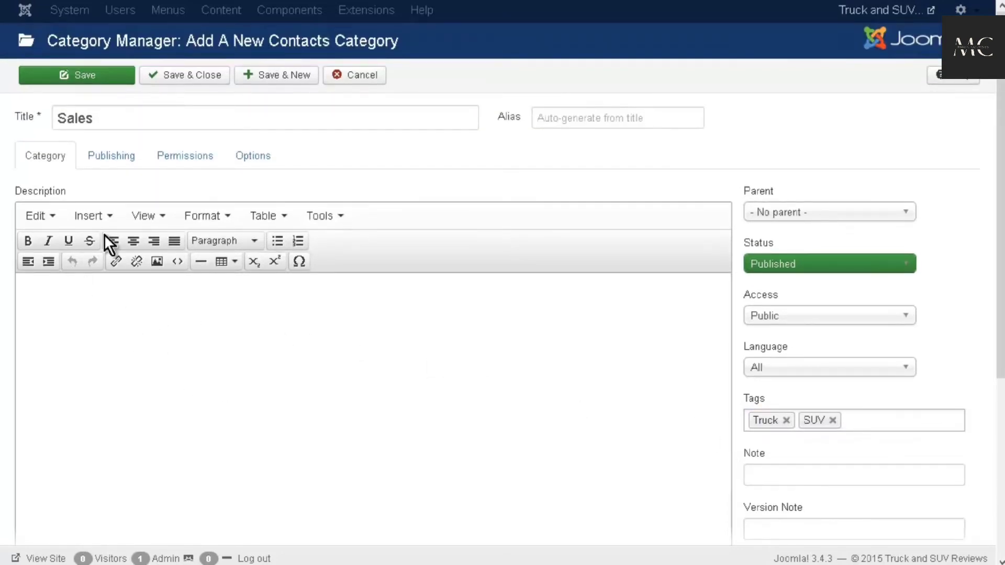
{"action": "left_click", "coordinate": [274, 79]}
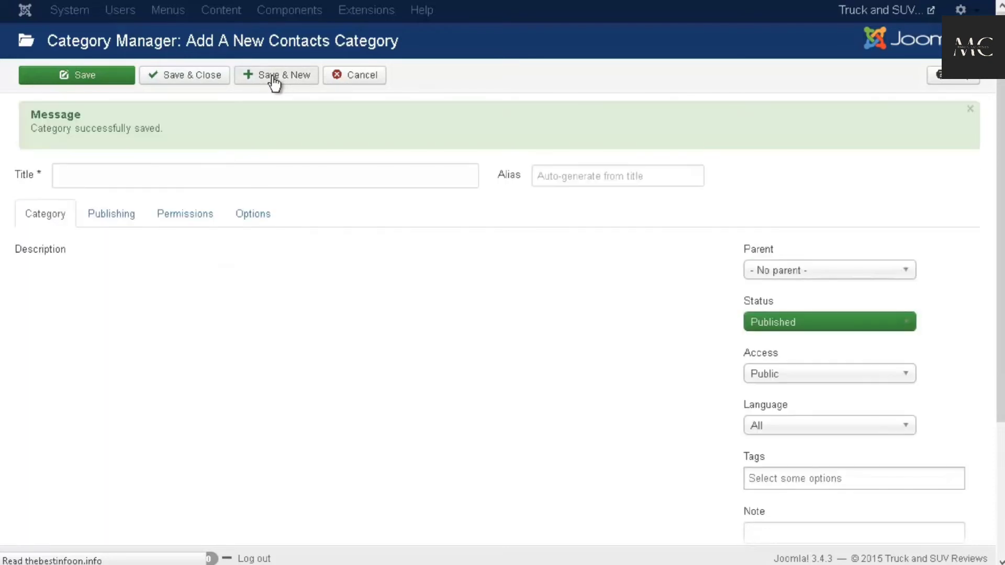
- Title the new contacts category Service and save it, and unpublish the Uncategorised category
{"action": "left_click", "coordinate": [103, 177]}
{"action": "type", "text": "Service"}
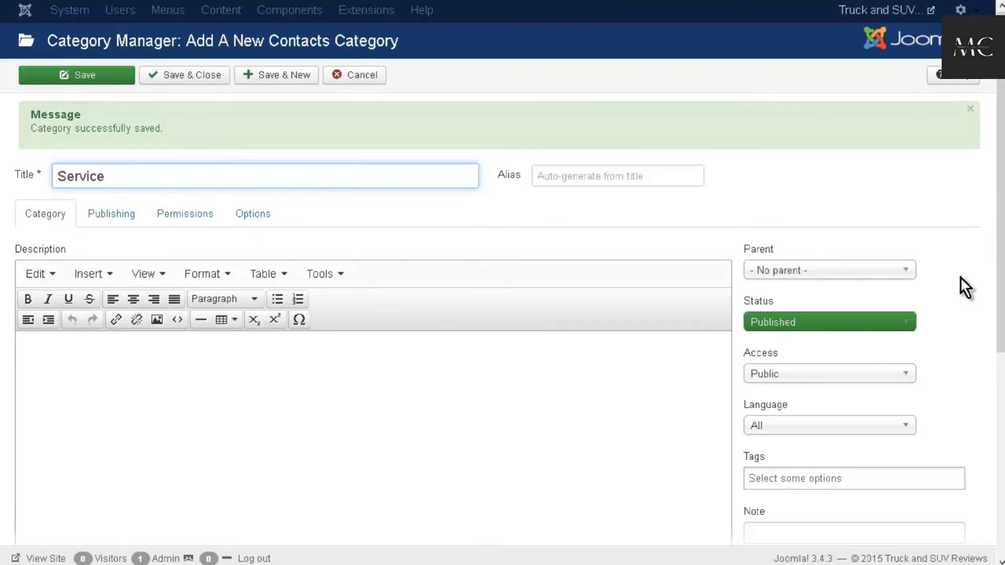
{"action": "scroll", "coordinate": [966, 294], "scroll_direction": "down", "scroll_amount": 2}
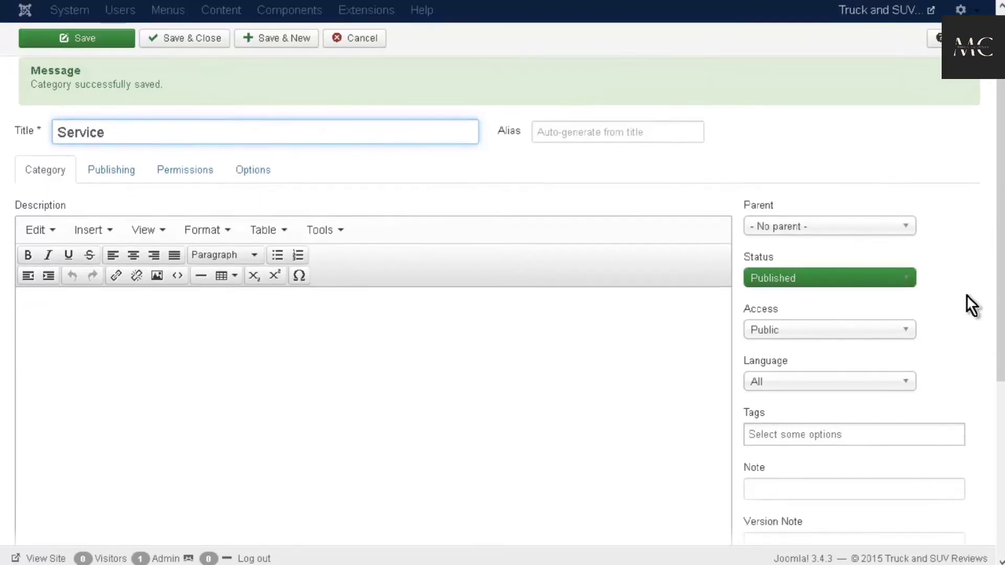
{"action": "scroll", "coordinate": [965, 296], "scroll_direction": "up", "scroll_amount": 2}
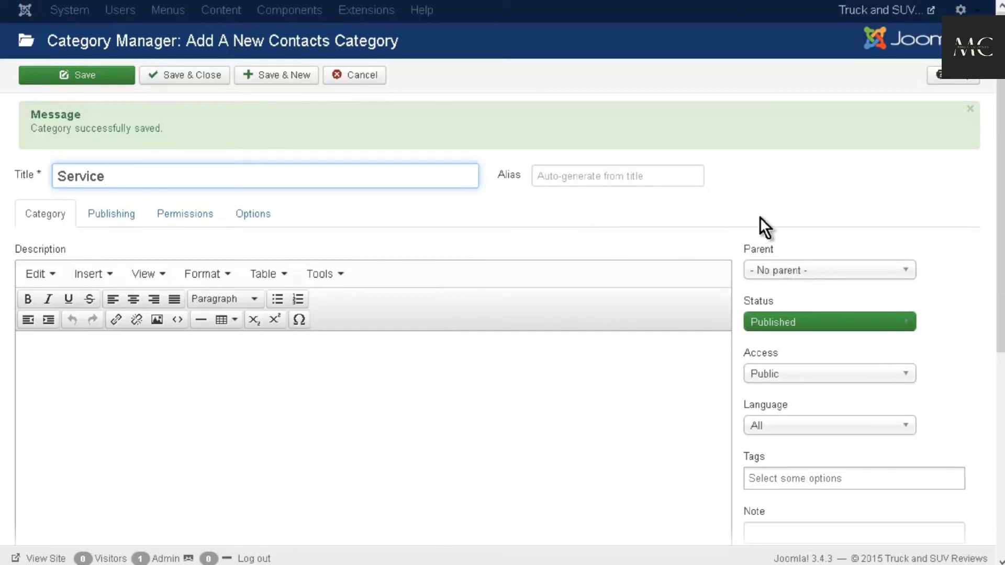
{"action": "left_click", "coordinate": [193, 82]}
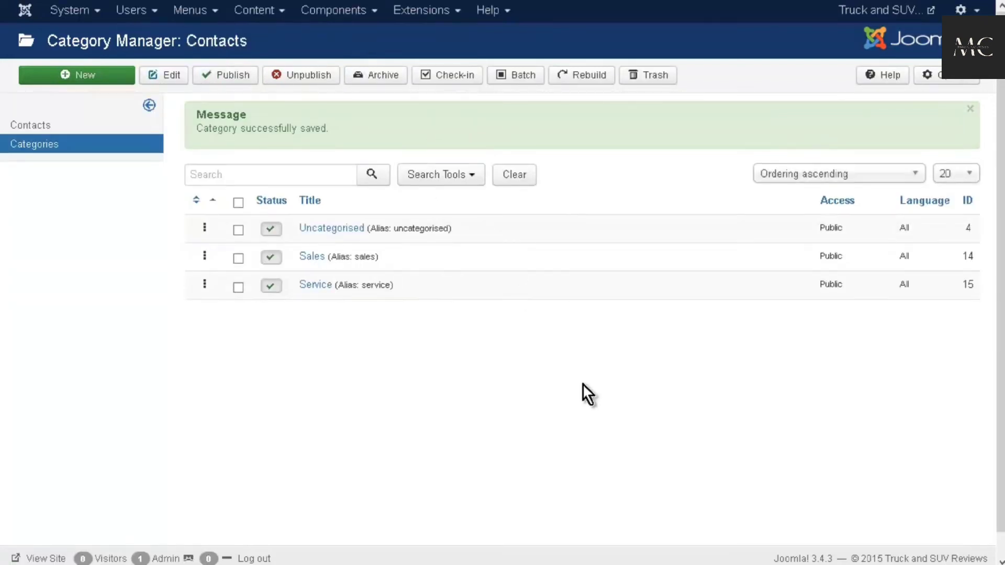
{"action": "left_click", "coordinate": [271, 230]}
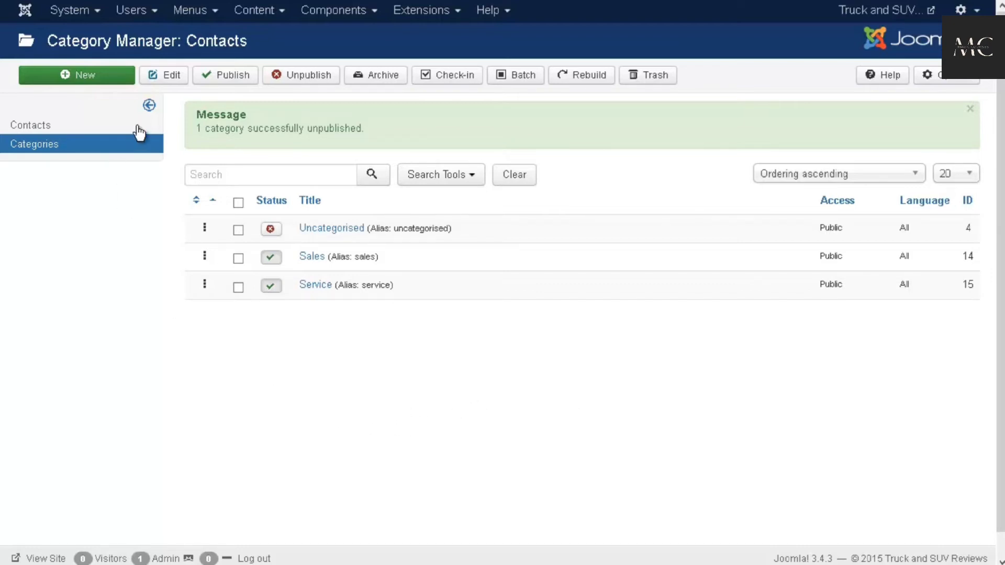
- Start a new contact in the Contacts component and link it to the Super User account
{"action": "left_click", "coordinate": [45, 126]}
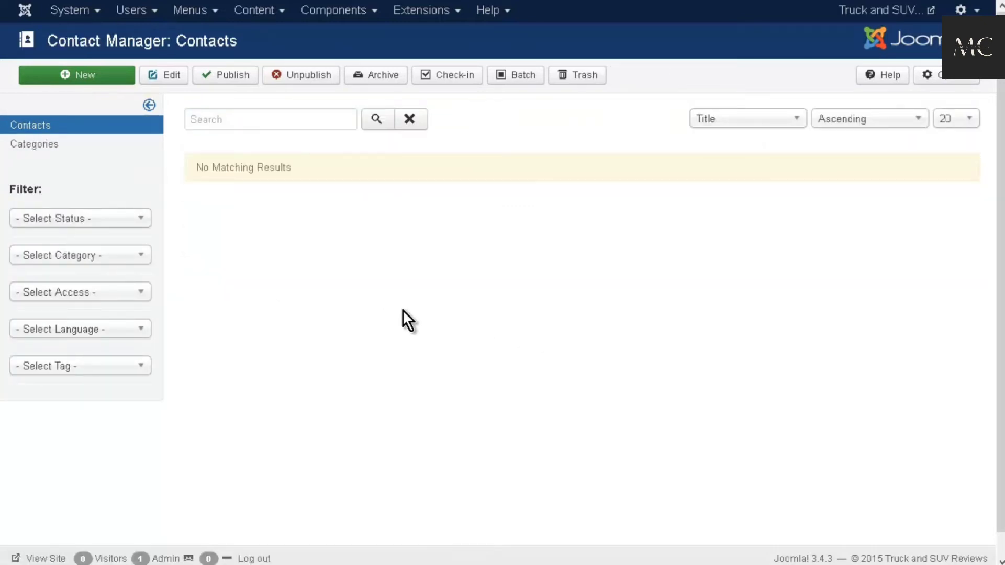
{"action": "left_click", "coordinate": [98, 77]}
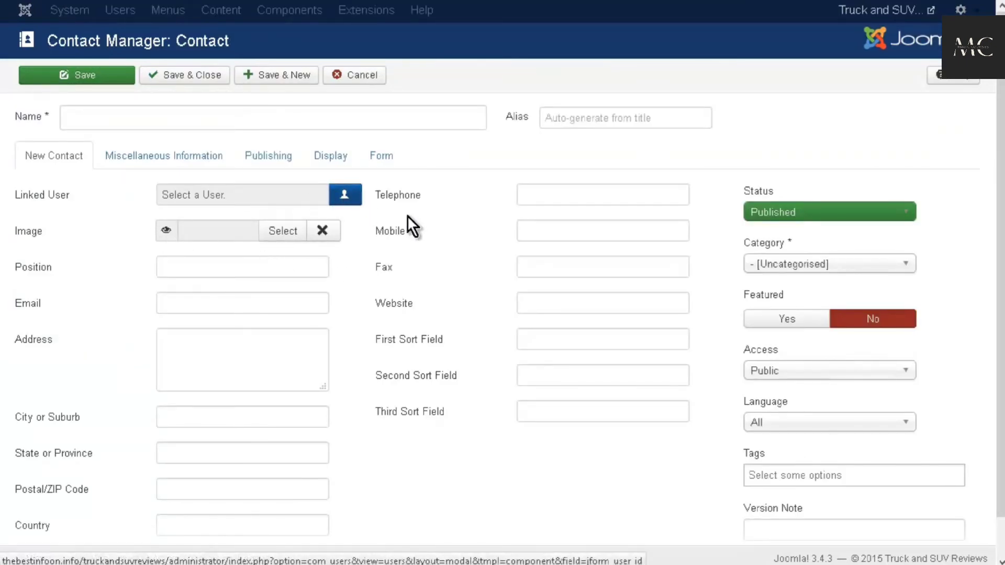
{"action": "left_click", "coordinate": [345, 196]}
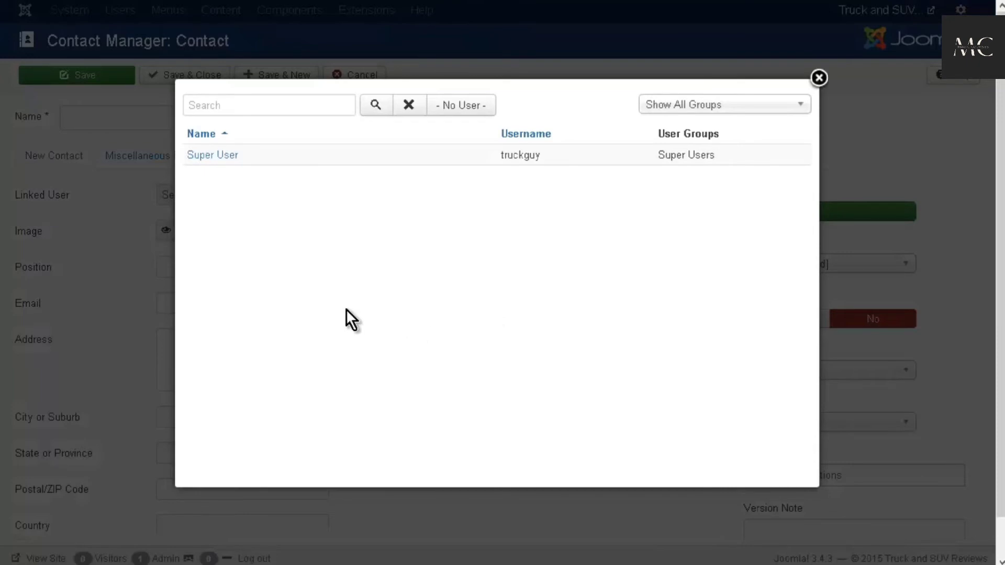
{"action": "left_click", "coordinate": [227, 155]}
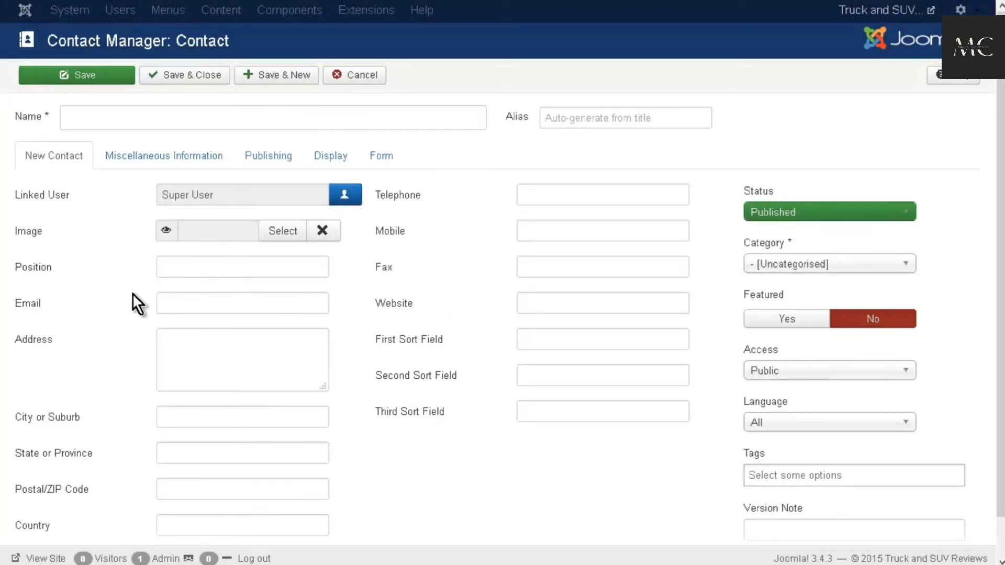
{"action": "left_click", "coordinate": [210, 270]}
{"action": "scroll", "coordinate": [210, 330], "scroll_direction": "down", "scroll_amount": 1}
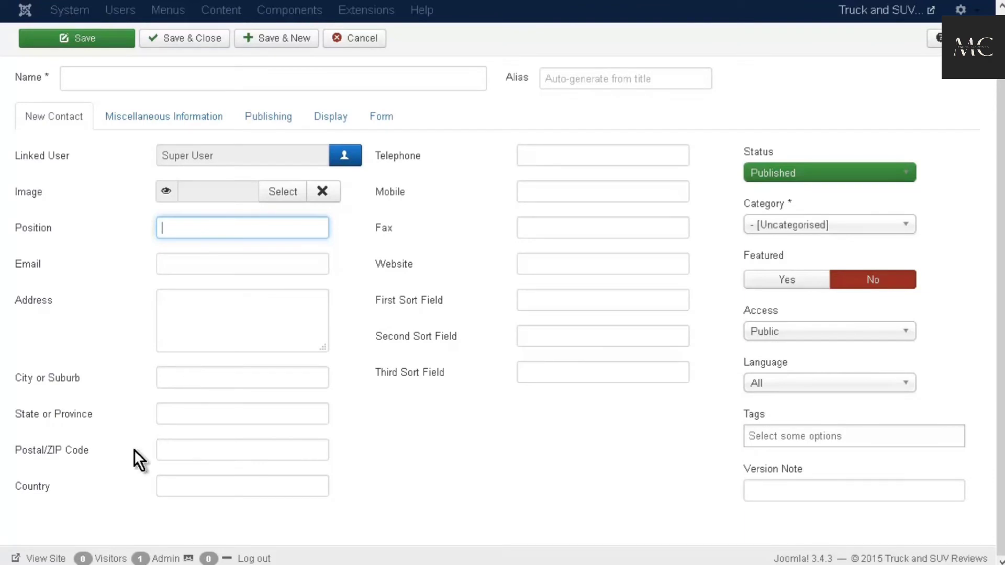
{"action": "scroll", "coordinate": [334, 374], "scroll_direction": "up", "scroll_amount": 1}
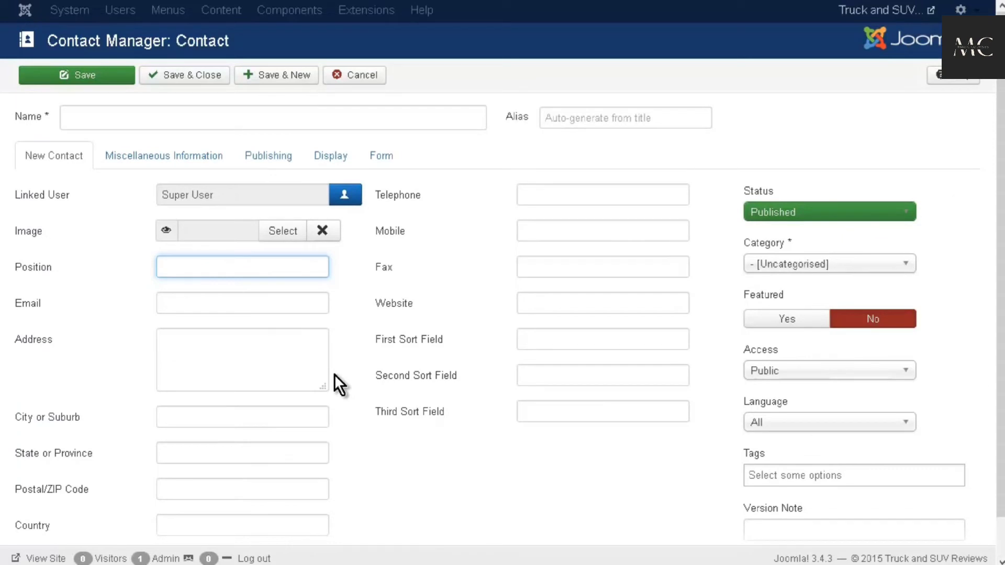
- Assign the new contact to the Sales category
{"action": "left_click", "coordinate": [811, 266]}
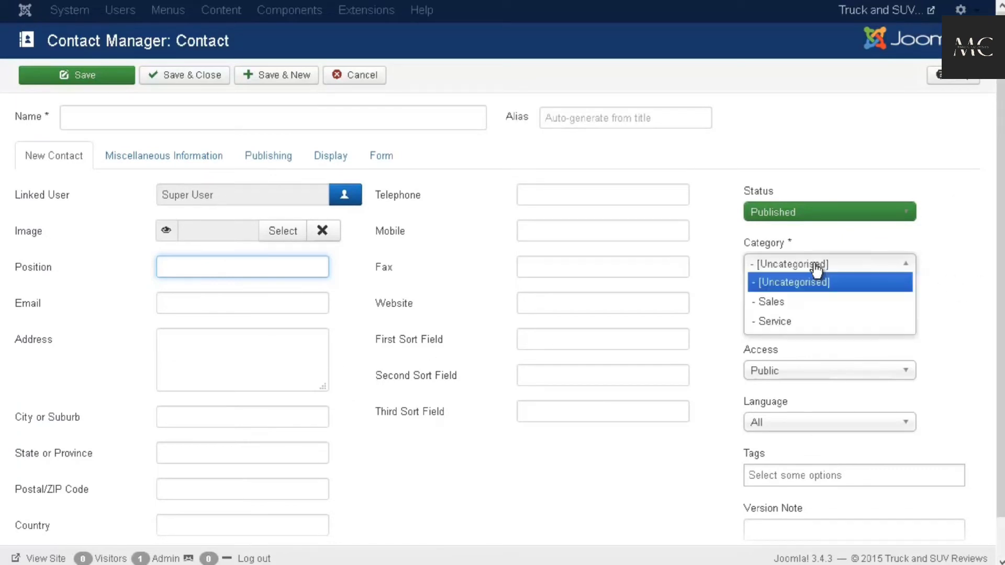
{"action": "left_click", "coordinate": [817, 304]}
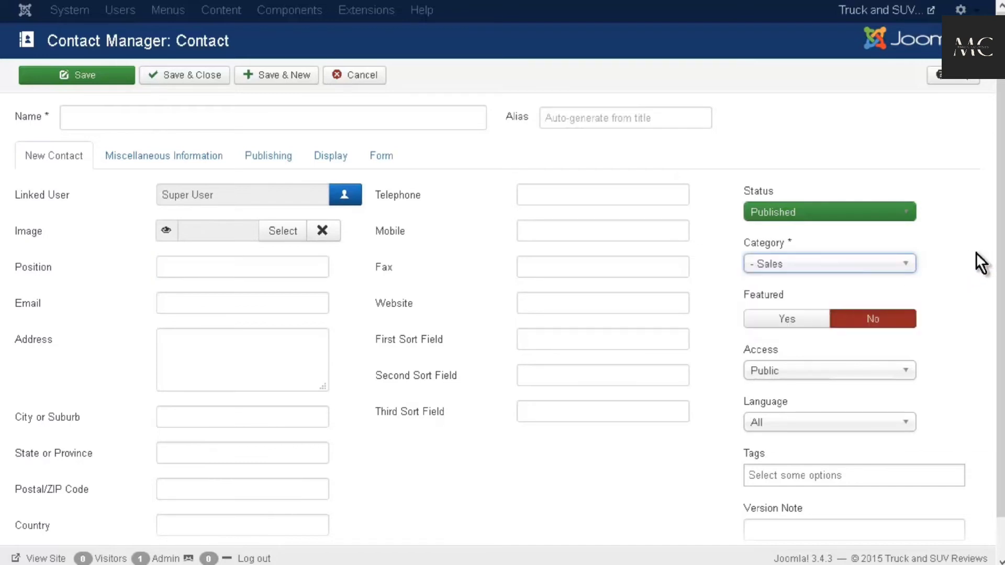
{"action": "scroll", "coordinate": [981, 262], "scroll_direction": "down", "scroll_amount": 1}
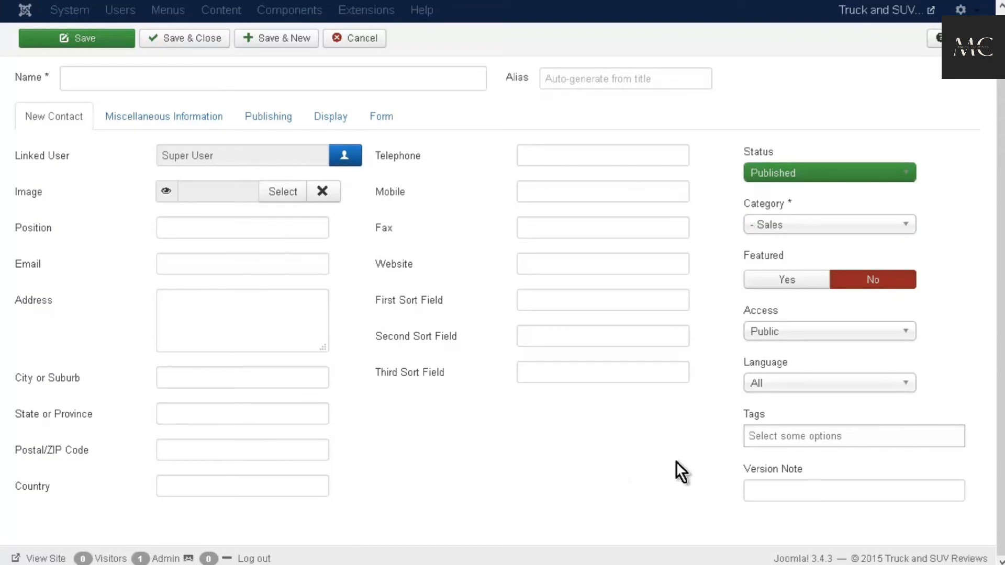
{"action": "scroll", "coordinate": [710, 437], "scroll_direction": "up", "scroll_amount": 1}
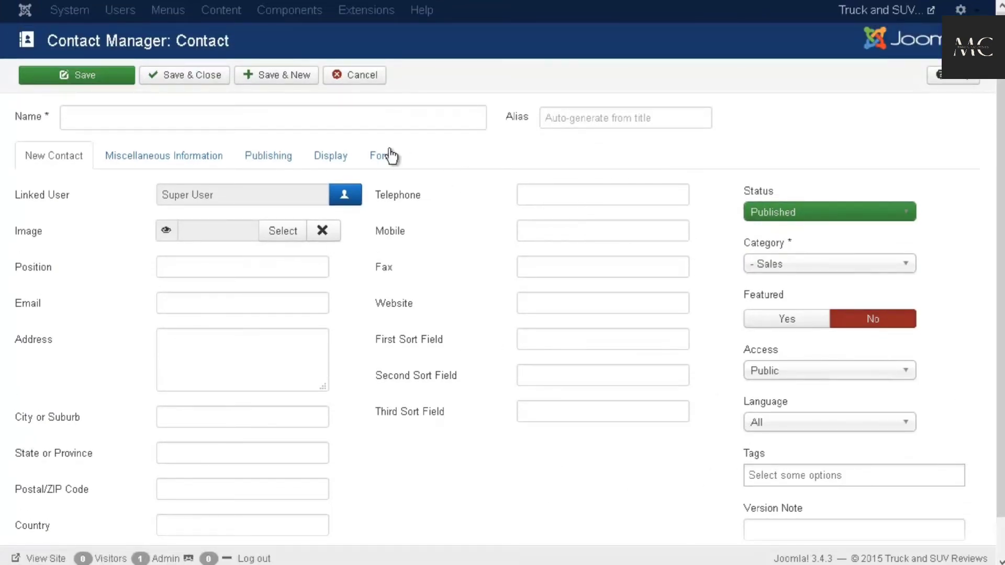
- Review the contact's miscellaneous information, publishing, display and form settings, and return to its main details
{"action": "left_click", "coordinate": [188, 164]}
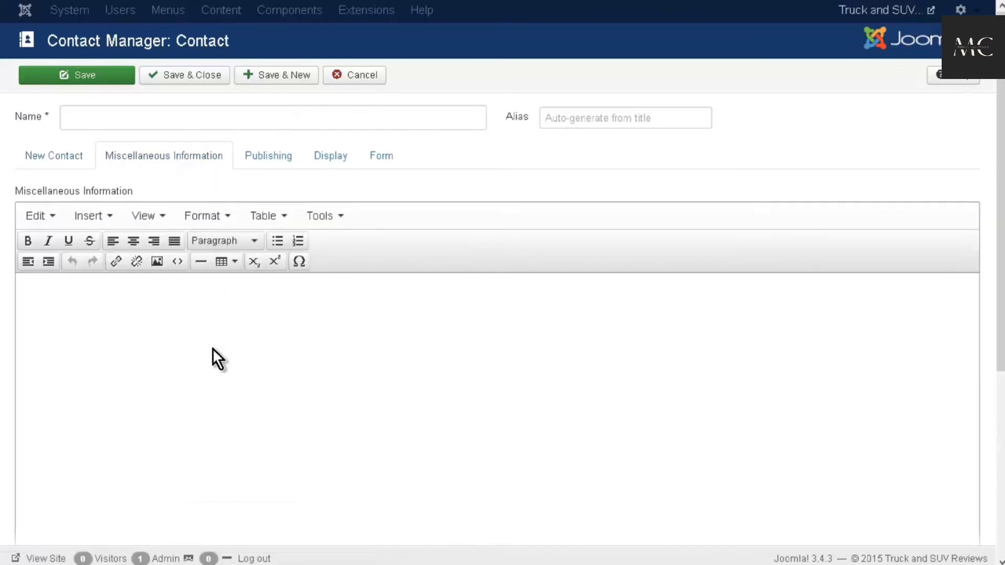
{"action": "left_click", "coordinate": [268, 155]}
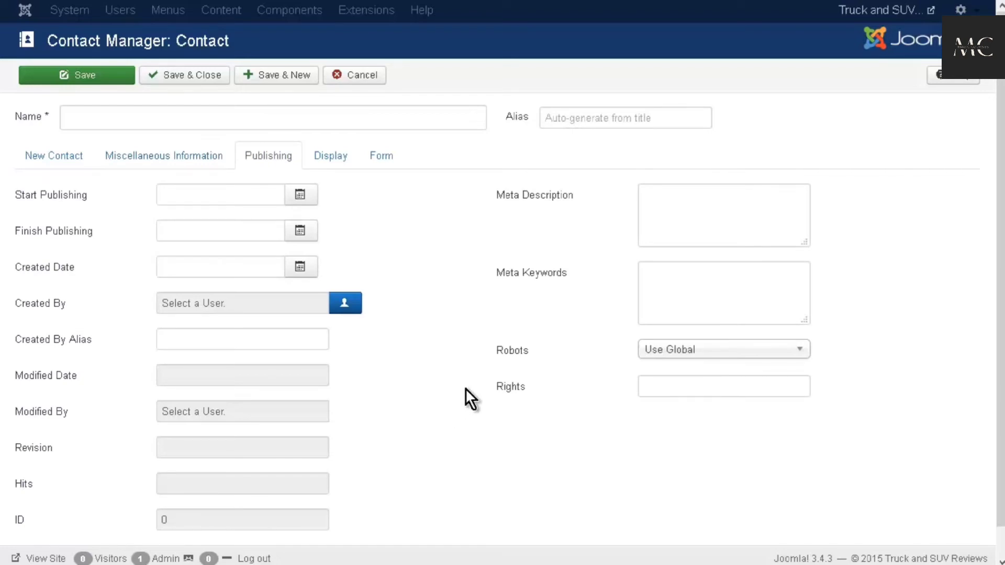
{"action": "left_click", "coordinate": [334, 157]}
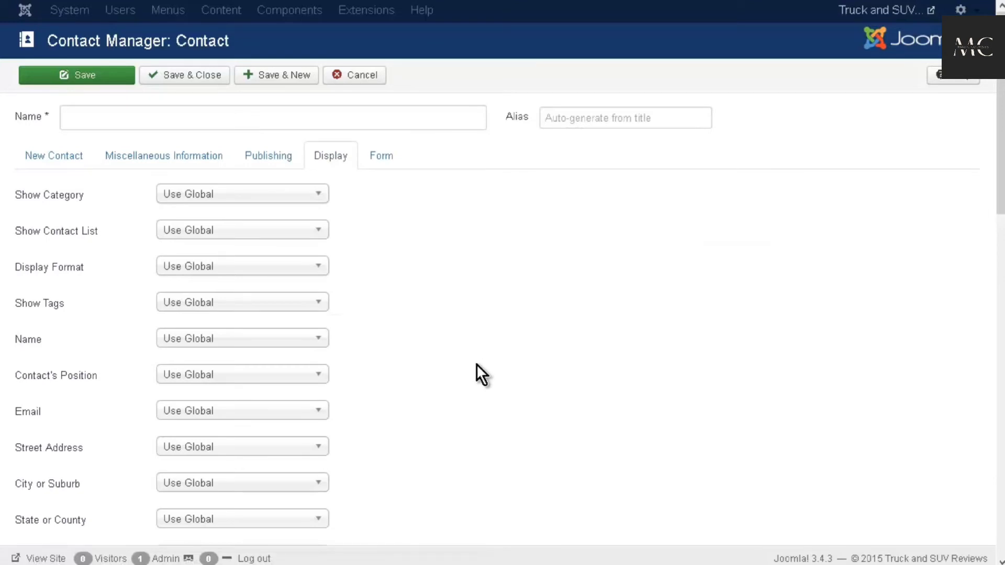
{"action": "left_click", "coordinate": [373, 158]}
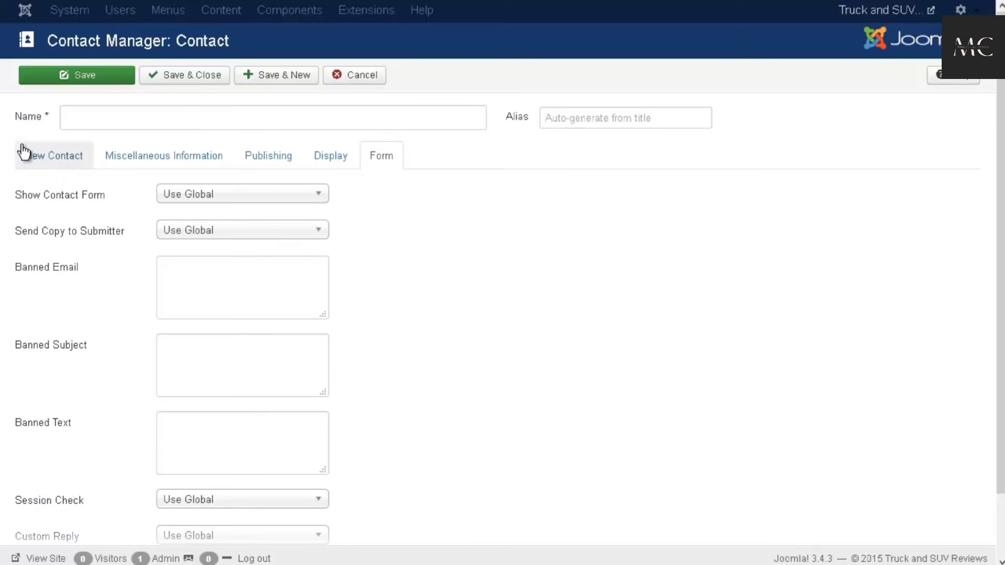
{"action": "left_click", "coordinate": [49, 158]}
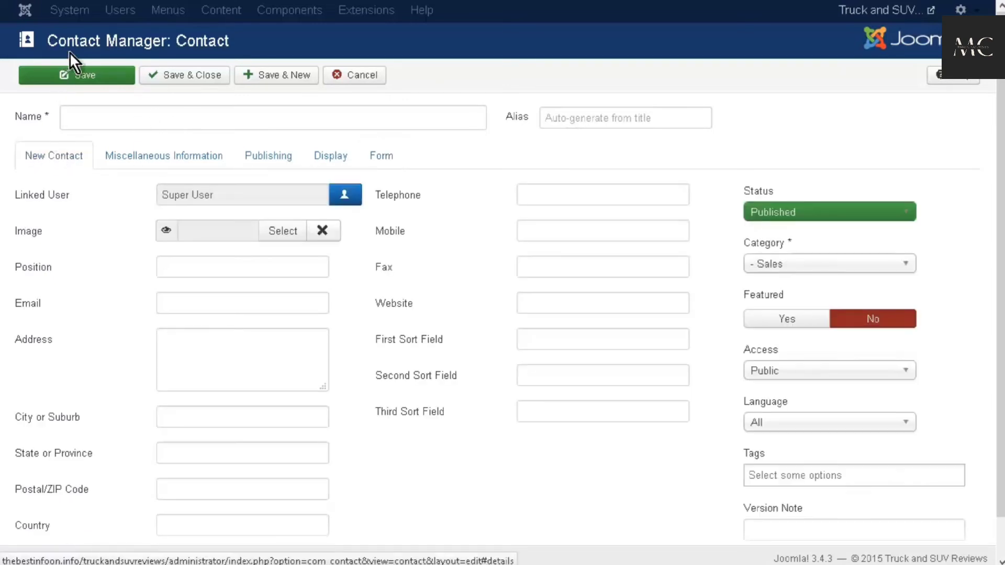
- Name the contact Sales Manager, and save and close it
{"action": "left_click", "coordinate": [79, 77]}
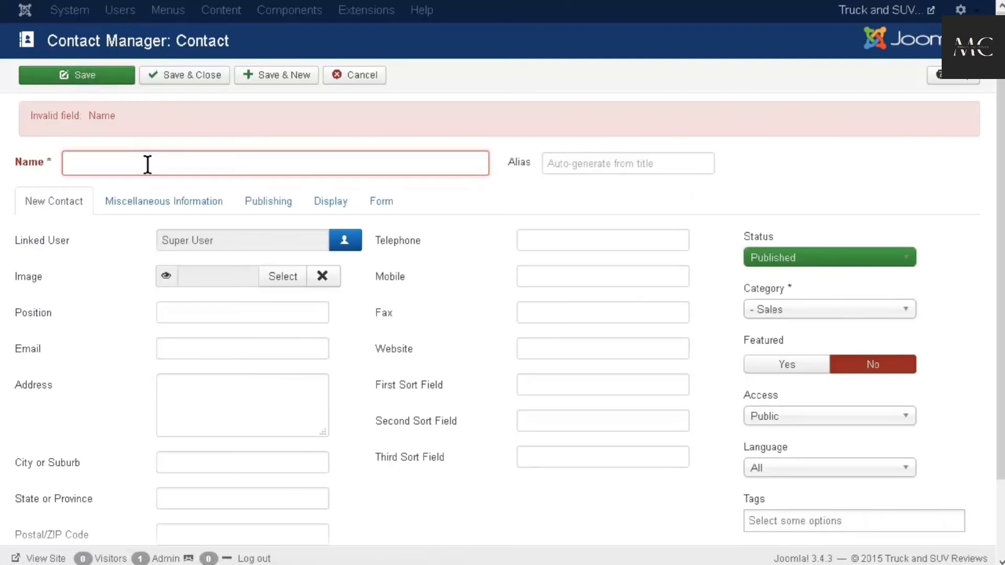
{"action": "left_click", "coordinate": [147, 164]}
{"action": "type", "text": "Sa"}
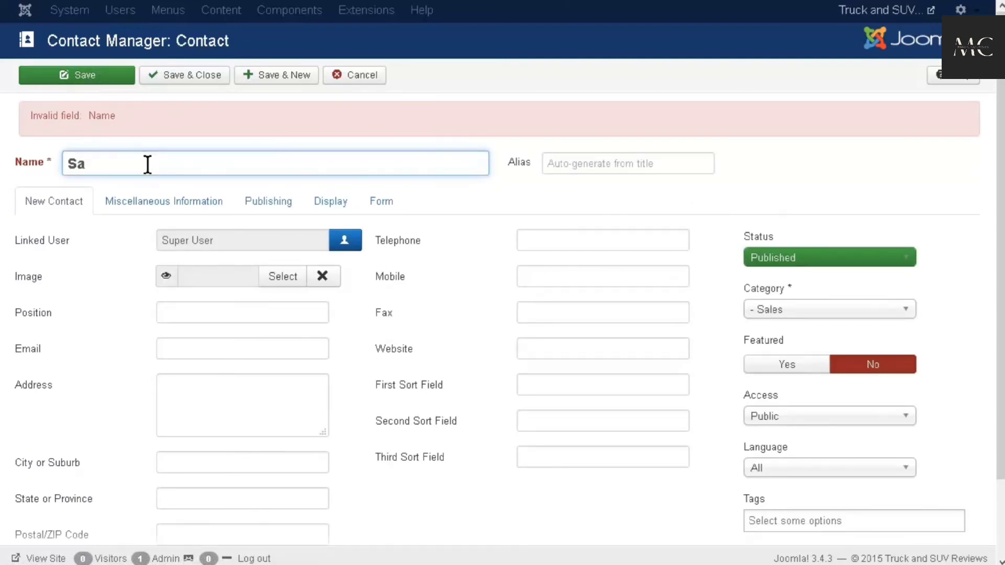
{"action": "type", "text": "les Manager"}
{"action": "left_click", "coordinate": [183, 76]}
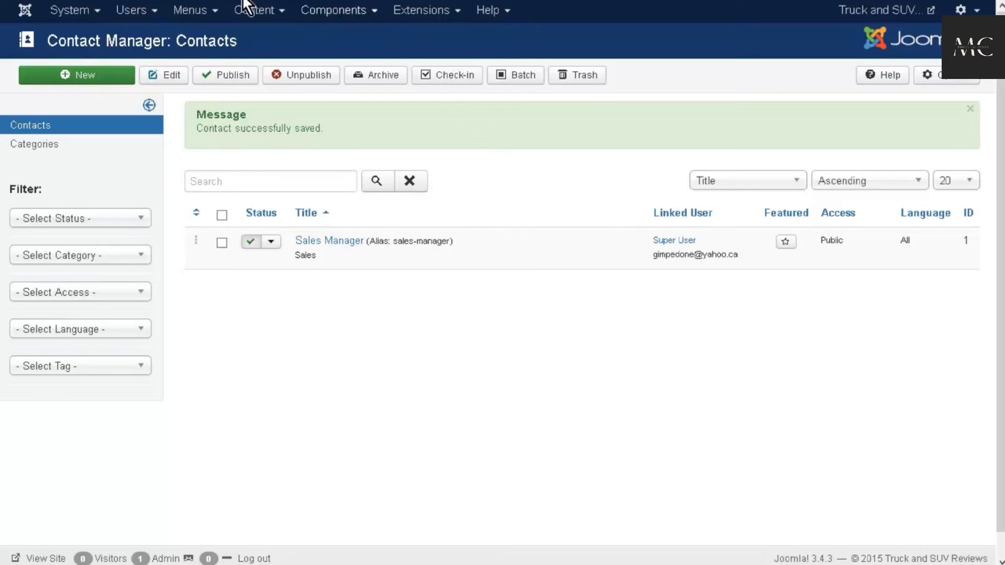
- Add a new Main Menu item of type List All Contact Categories and title it Contact Us
{"action": "left_click", "coordinate": [214, 16]}
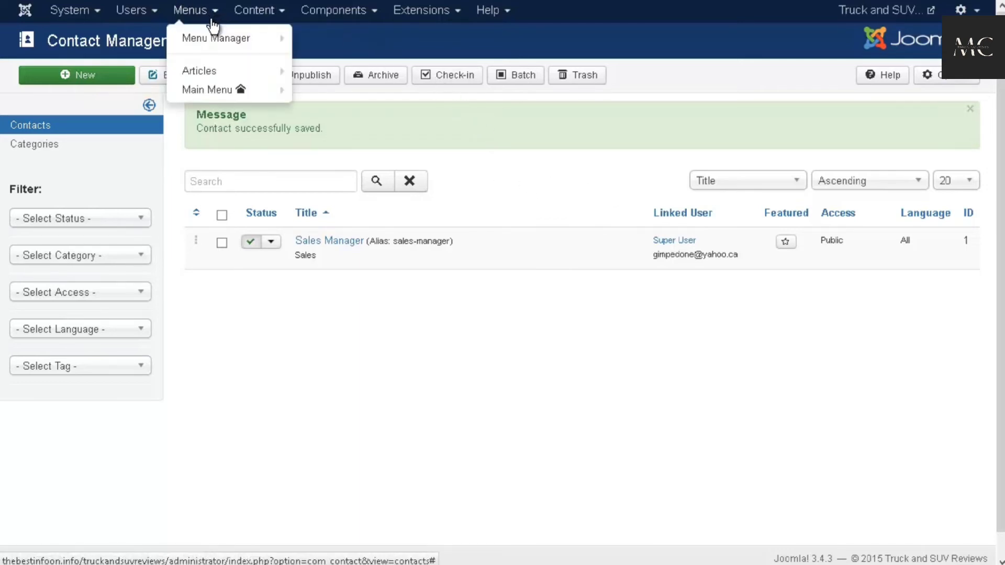
{"action": "mouse_move", "coordinate": [218, 93]}
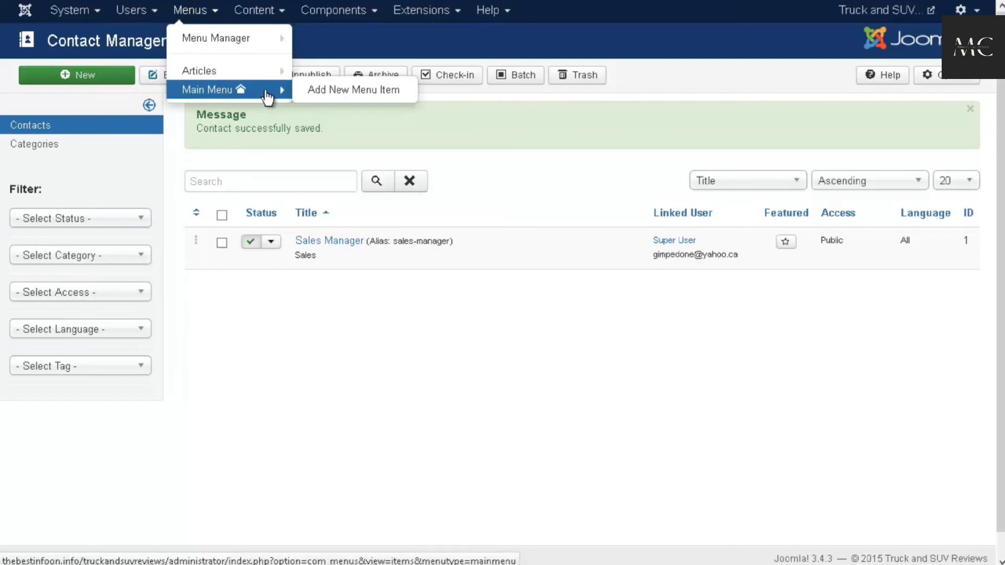
{"action": "left_click", "coordinate": [321, 93]}
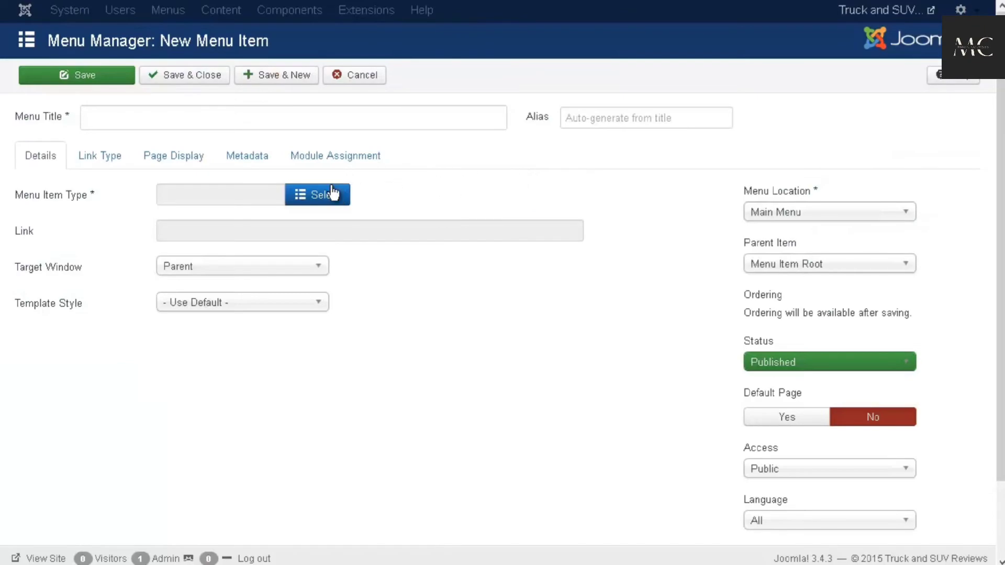
{"action": "left_click", "coordinate": [332, 193]}
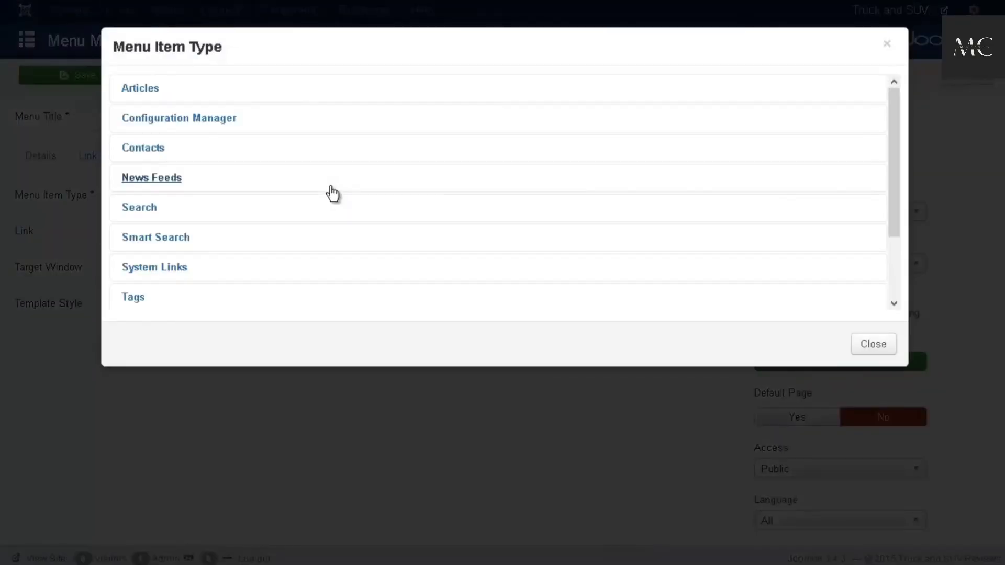
{"action": "left_click", "coordinate": [148, 153]}
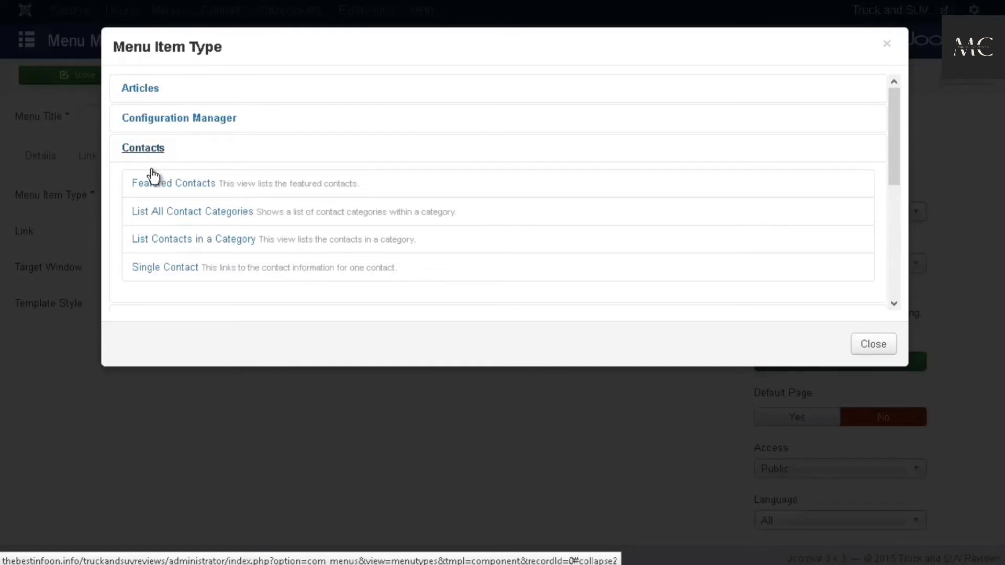
{"action": "left_click", "coordinate": [158, 215]}
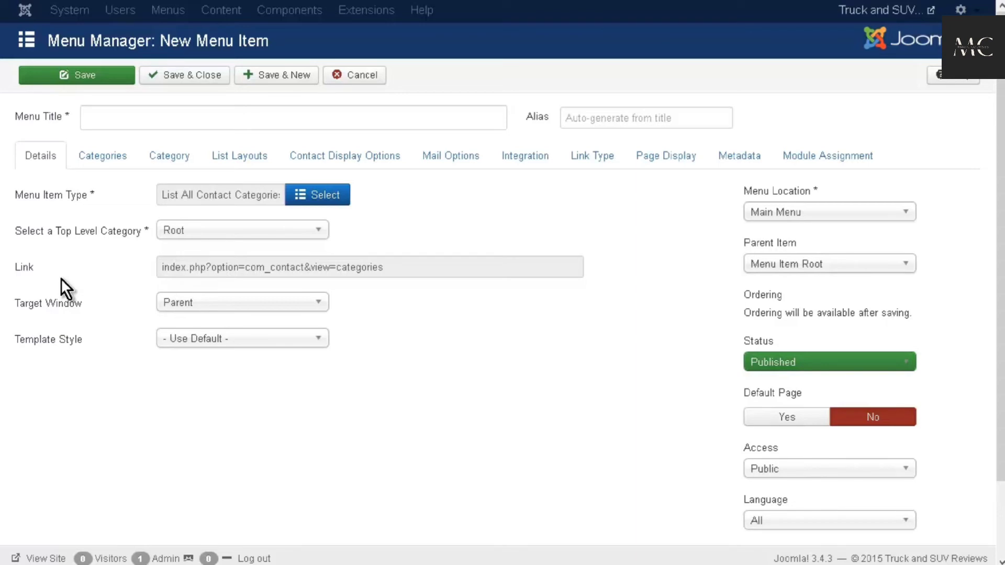
{"action": "left_click", "coordinate": [98, 113]}
{"action": "type", "text": "Contact Us"}
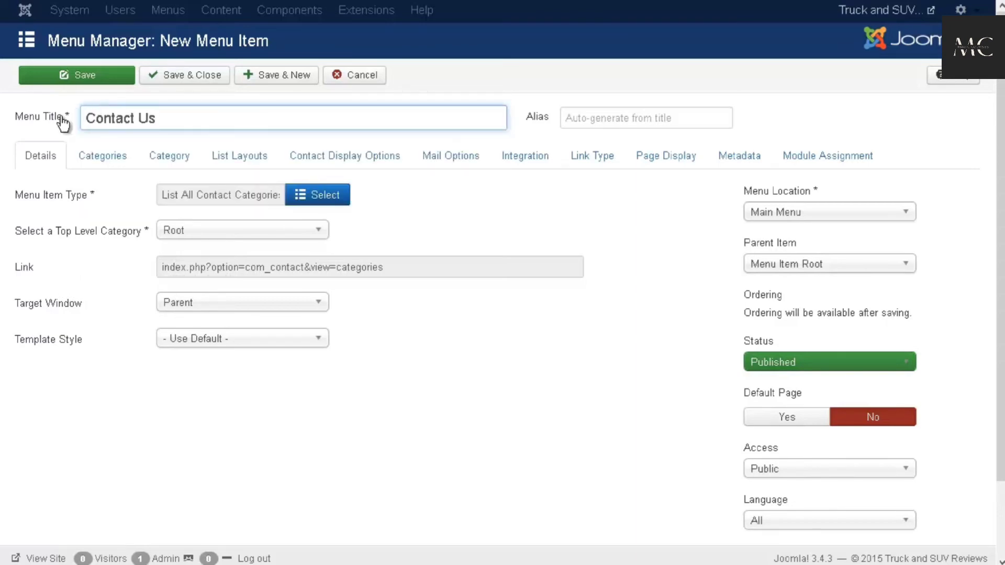
- Examine the Contact Us item's category, list layout, contact display, integration, link type and page display settings
{"action": "left_click", "coordinate": [91, 155]}
{"action": "left_click", "coordinate": [157, 160]}
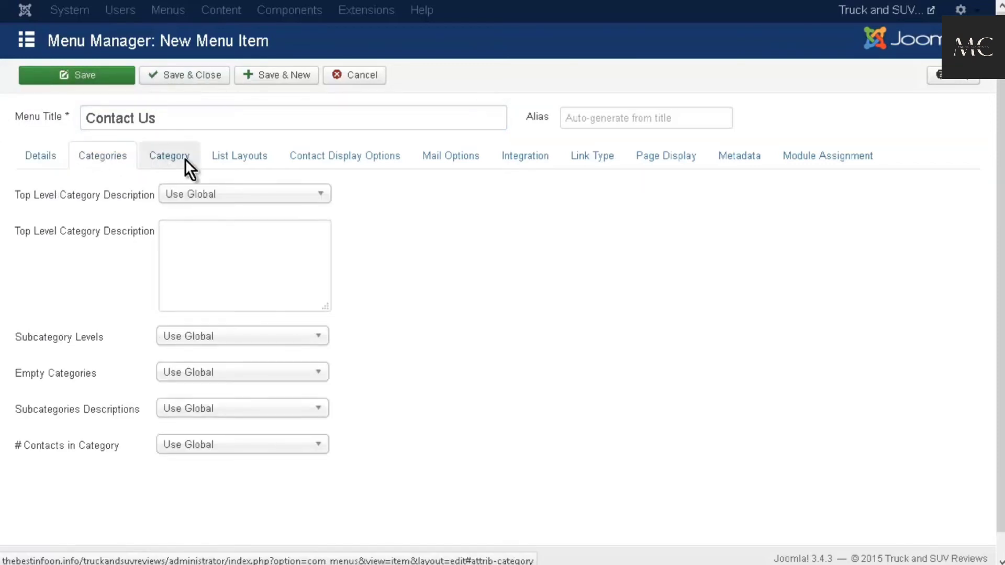
{"action": "left_click", "coordinate": [248, 156]}
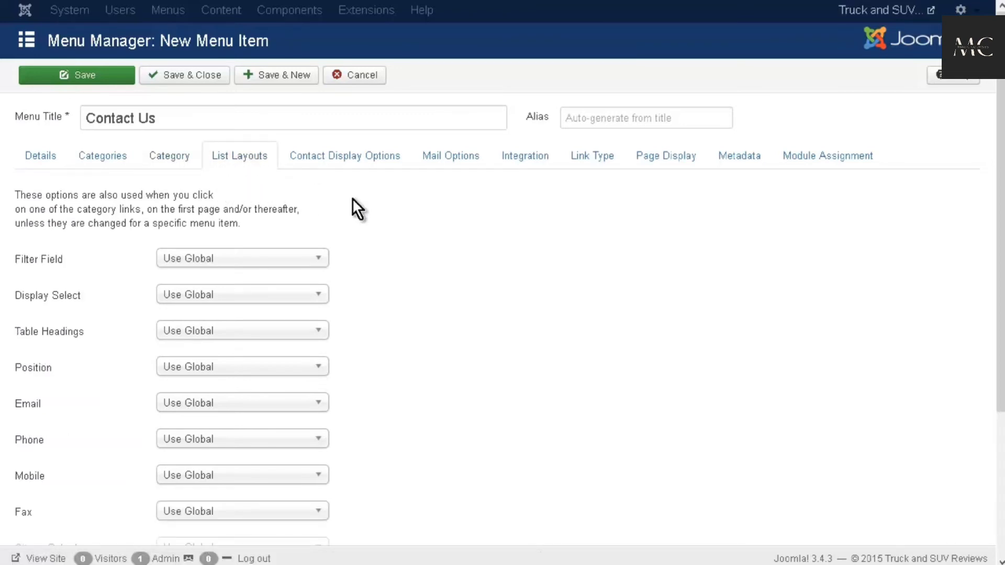
{"action": "scroll", "coordinate": [400, 214], "scroll_direction": "down", "scroll_amount": 4}
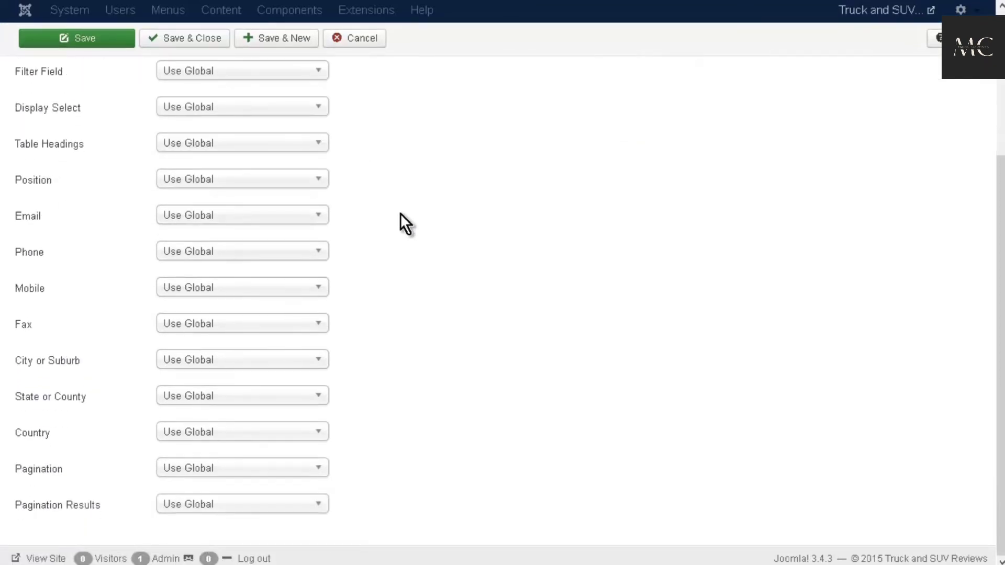
{"action": "scroll", "coordinate": [400, 213], "scroll_direction": "up", "scroll_amount": 4}
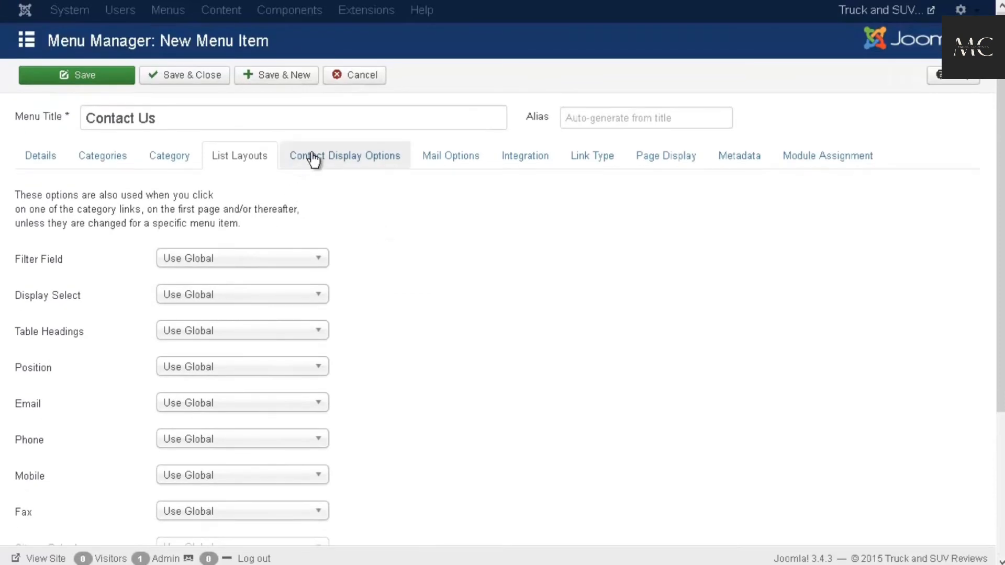
{"action": "left_click", "coordinate": [338, 166]}
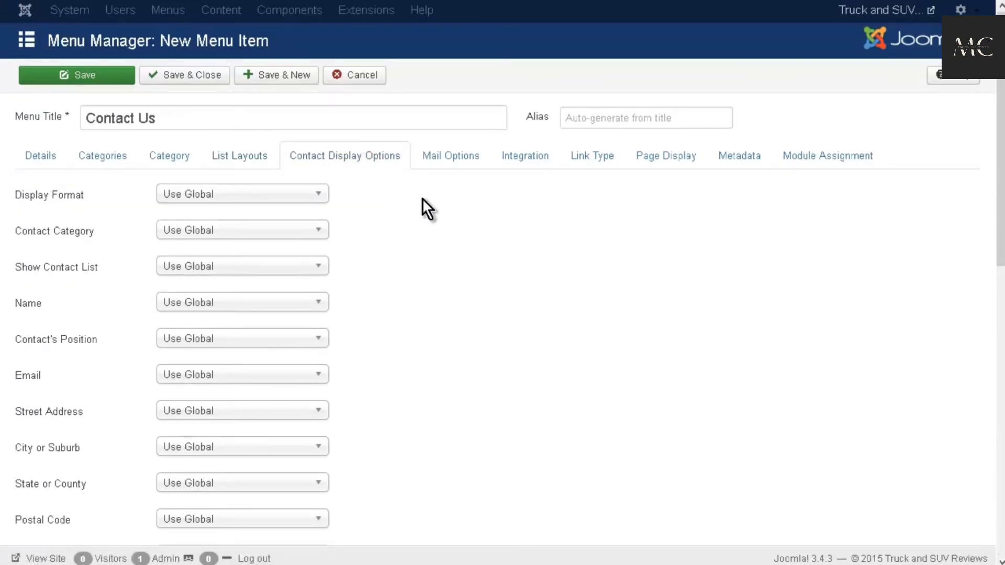
{"action": "left_click", "coordinate": [517, 157]}
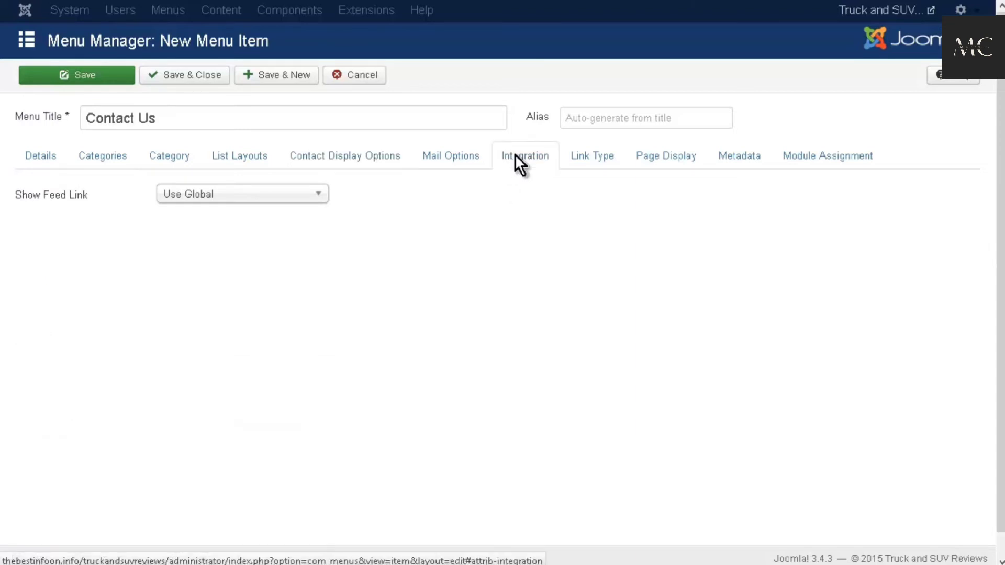
{"action": "left_click", "coordinate": [590, 157]}
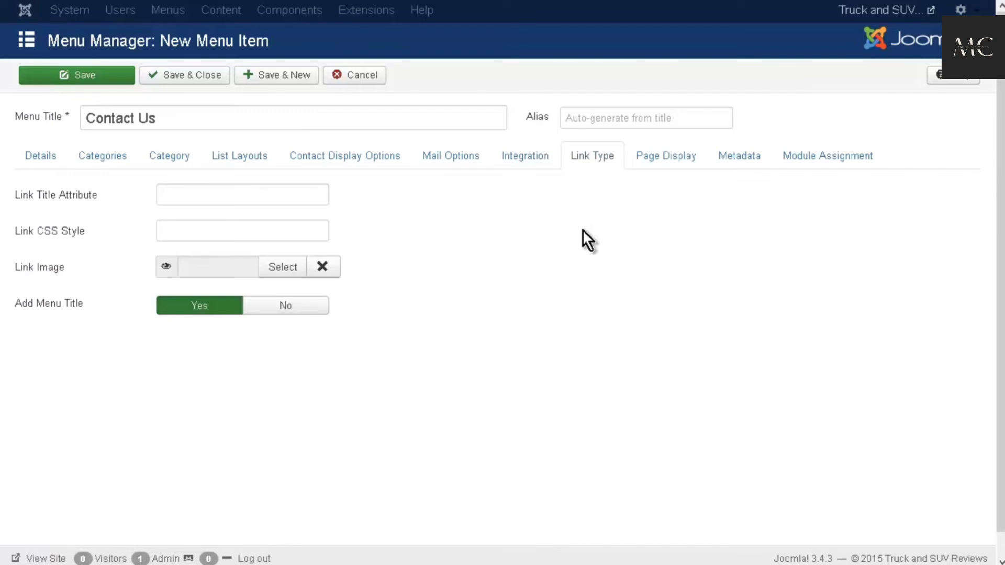
{"action": "left_click", "coordinate": [663, 157]}
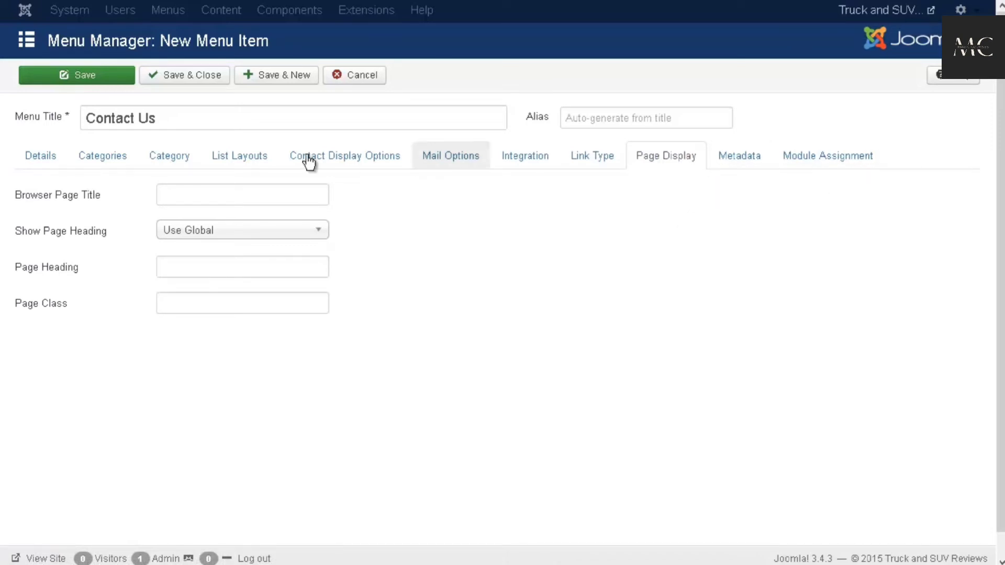
- Check the Contact Us item's main details, and save and close the menu item
{"action": "left_click", "coordinate": [54, 162]}
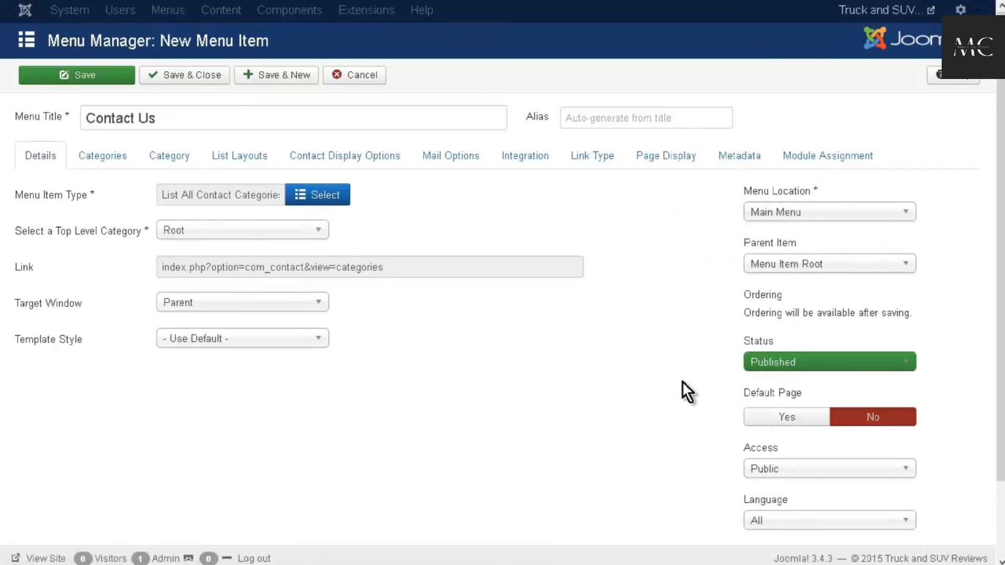
{"action": "scroll", "coordinate": [691, 398], "scroll_direction": "down", "scroll_amount": 2}
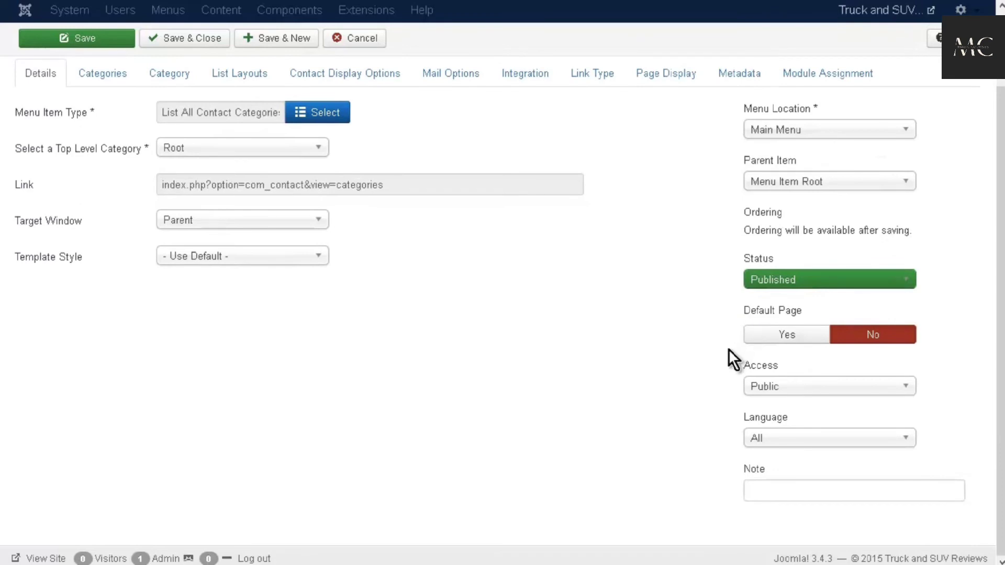
{"action": "scroll", "coordinate": [693, 391], "scroll_direction": "up", "scroll_amount": 2}
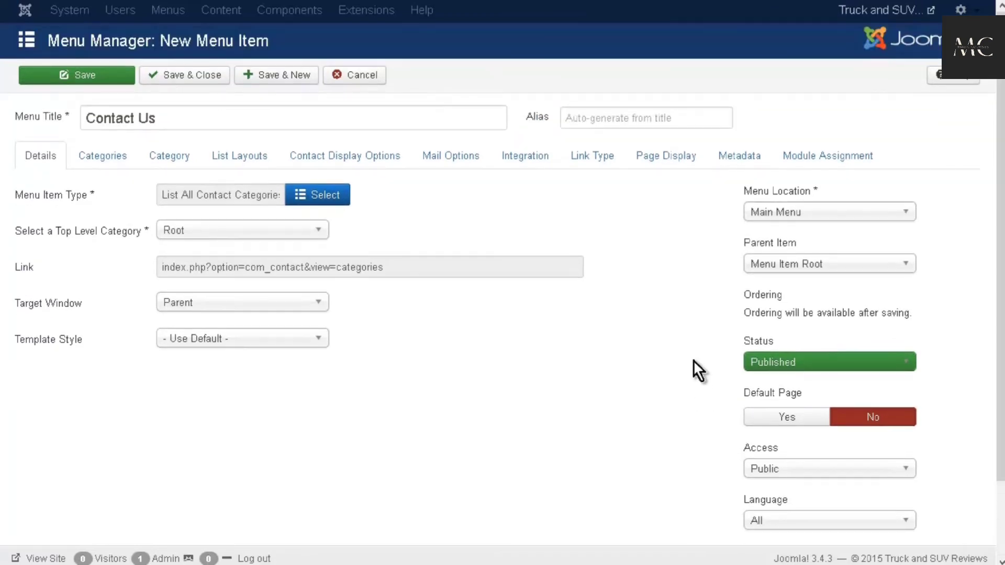
{"action": "left_click", "coordinate": [205, 78]}
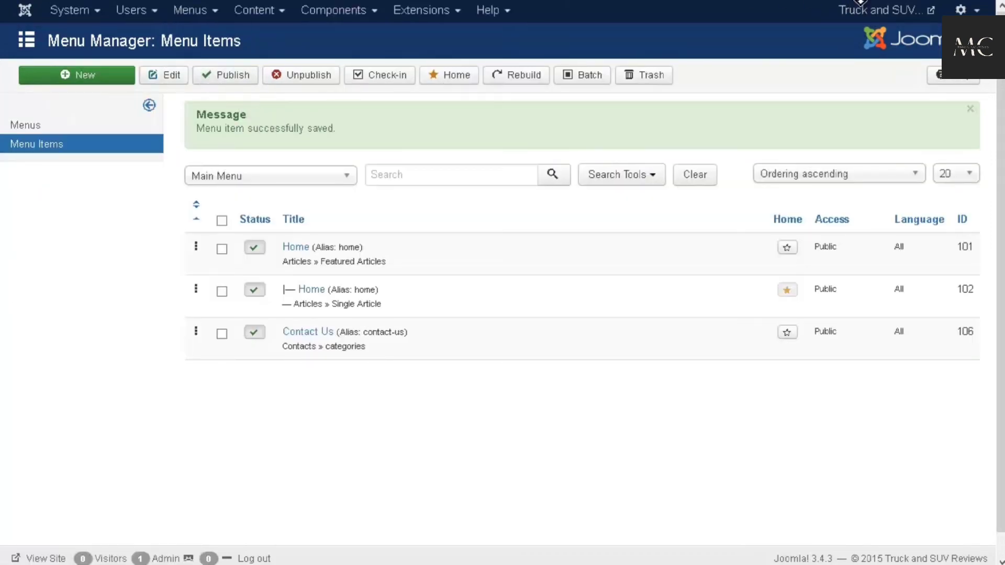
- View the live site and follow the Contact Us entry to the Sales contact category
{"action": "left_click", "coordinate": [891, 11]}
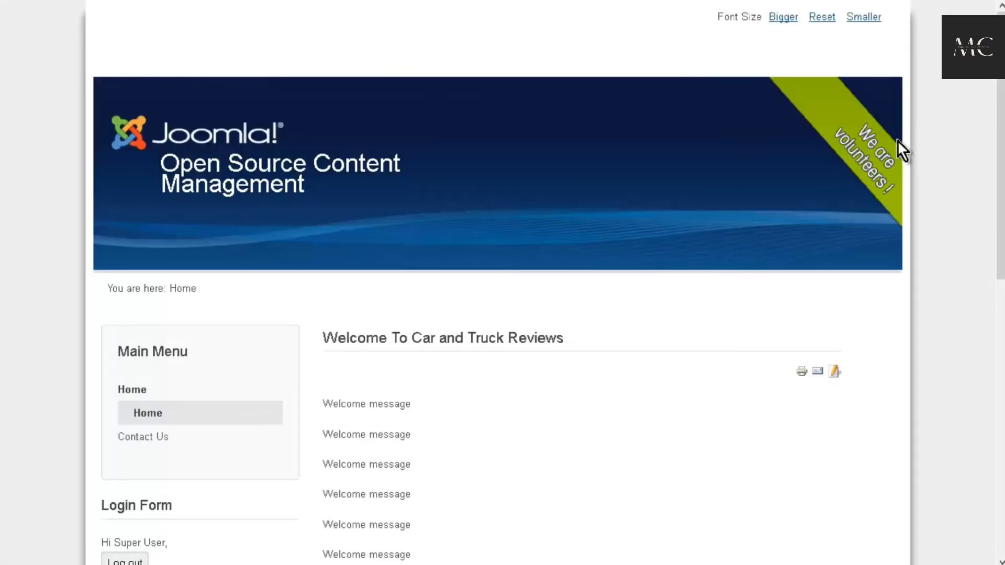
{"action": "scroll", "coordinate": [564, 183], "scroll_direction": "down", "scroll_amount": 2}
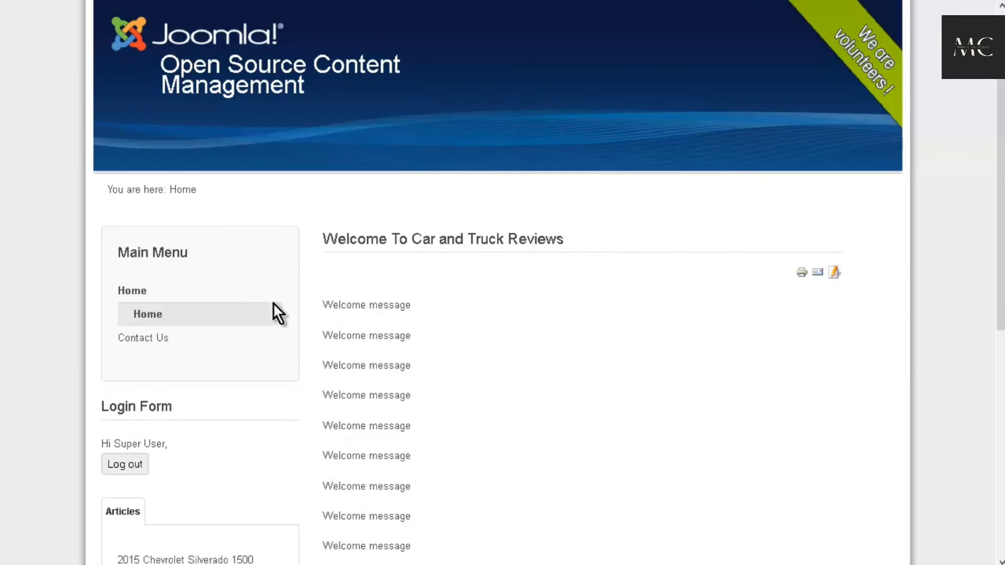
{"action": "left_click", "coordinate": [145, 340]}
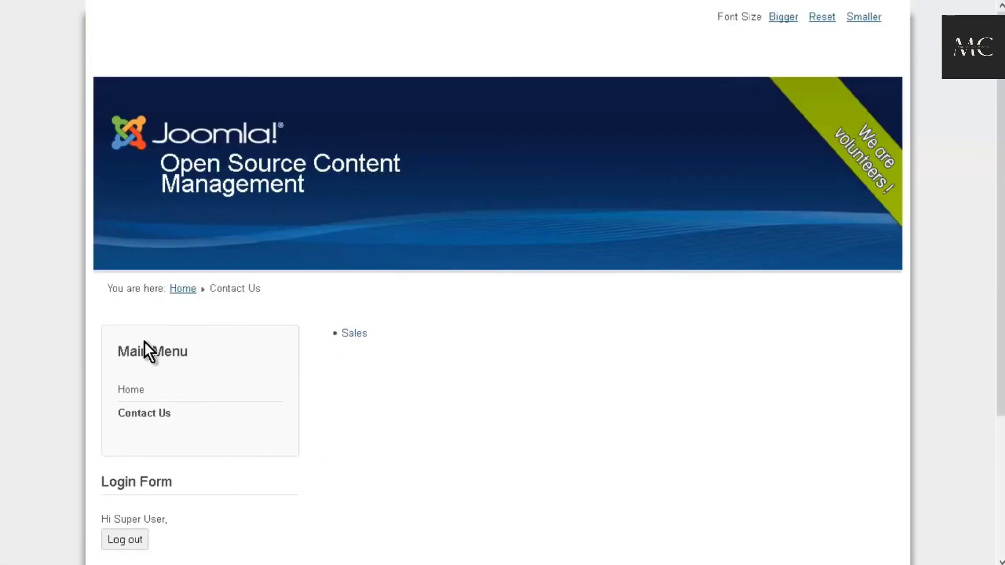
{"action": "left_click", "coordinate": [360, 336]}
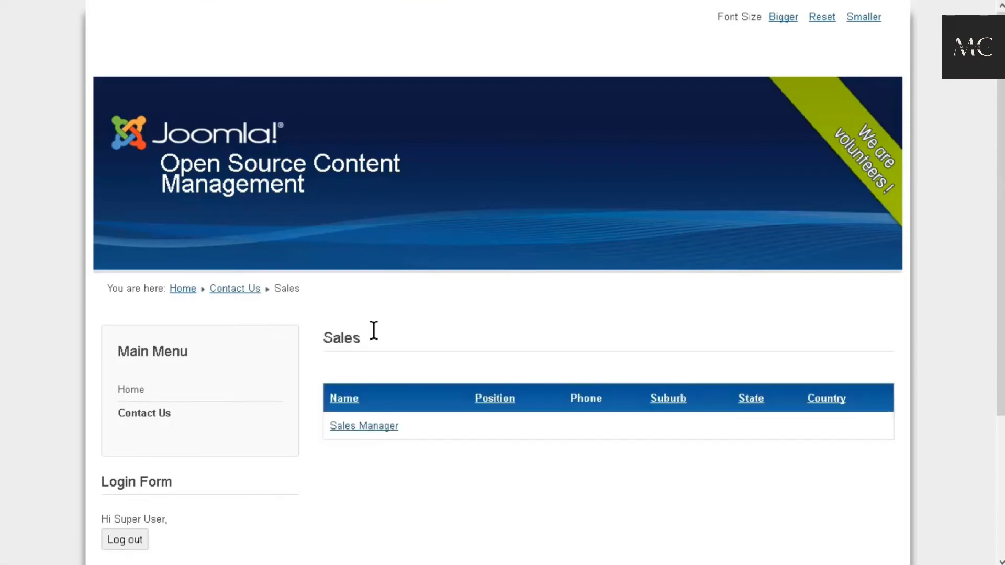
- Examine the Sales Manager contact's email form on the live site and go back to the Sales category
{"action": "scroll", "coordinate": [394, 331], "scroll_direction": "down", "scroll_amount": 2}
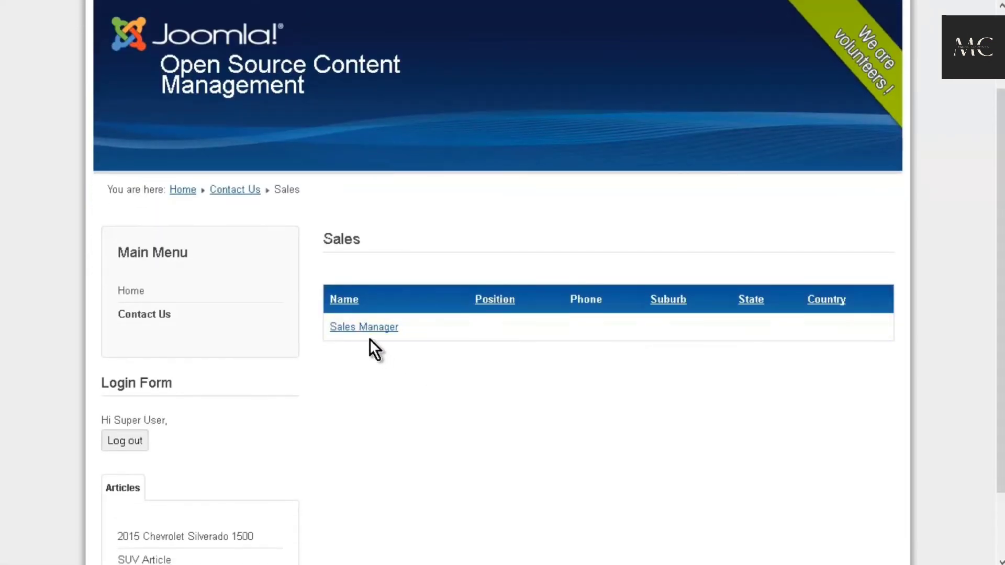
{"action": "left_click", "coordinate": [370, 329]}
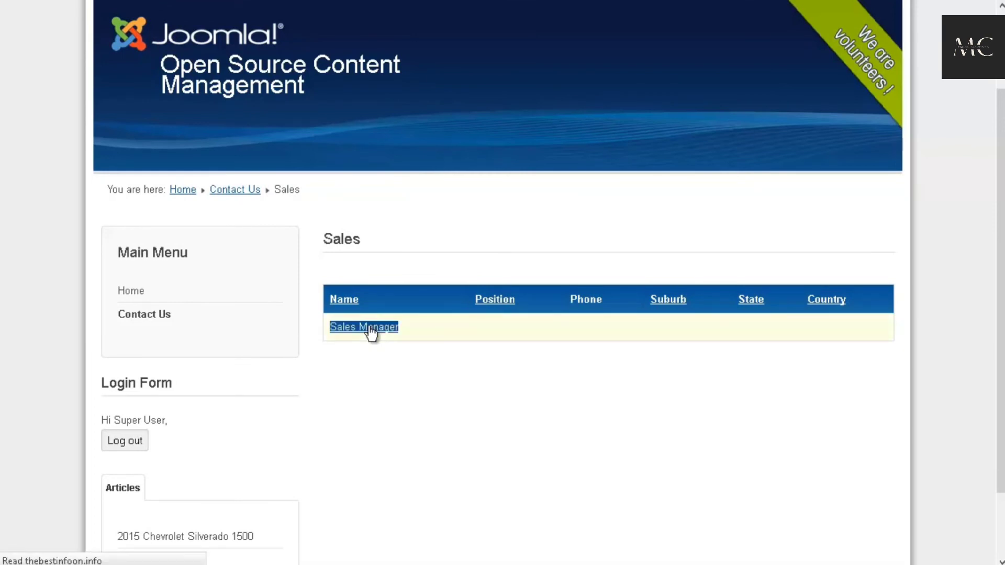
{"action": "scroll", "coordinate": [523, 300], "scroll_direction": "down", "scroll_amount": 4}
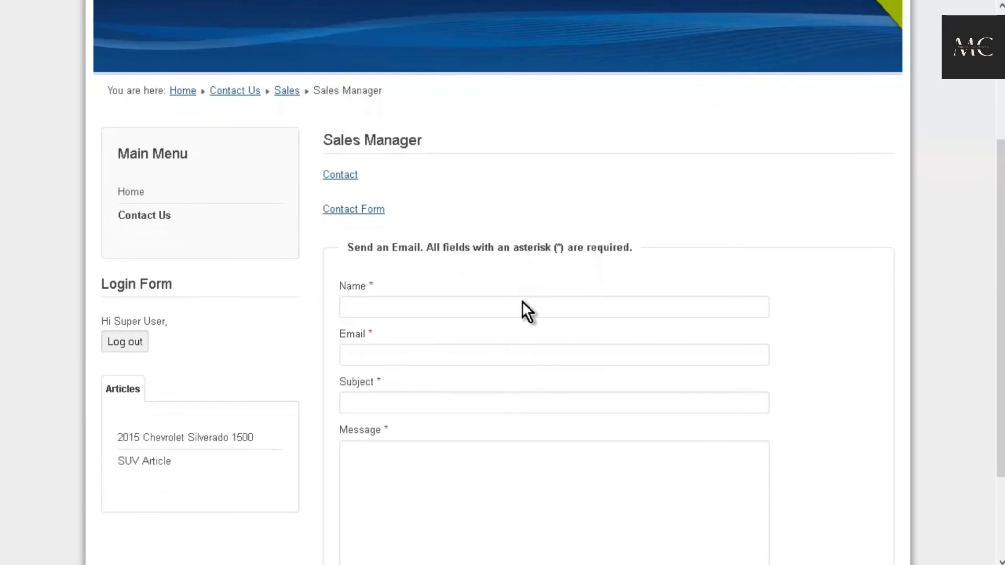
{"action": "scroll", "coordinate": [463, 268], "scroll_direction": "down", "scroll_amount": 2}
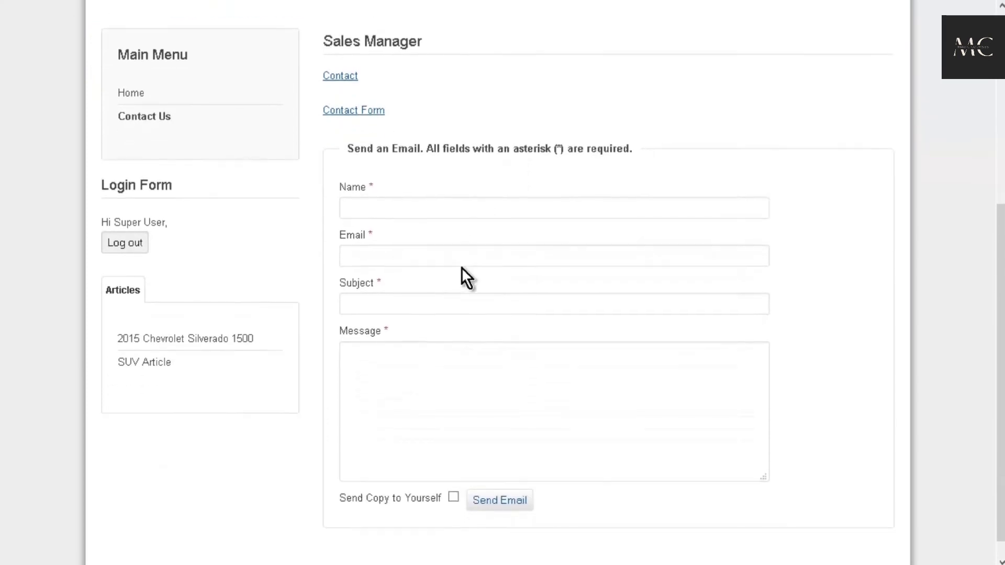
{"action": "scroll", "coordinate": [460, 271], "scroll_direction": "up", "scroll_amount": 3}
{"action": "scroll", "coordinate": [461, 272], "scroll_direction": "up", "scroll_amount": 1}
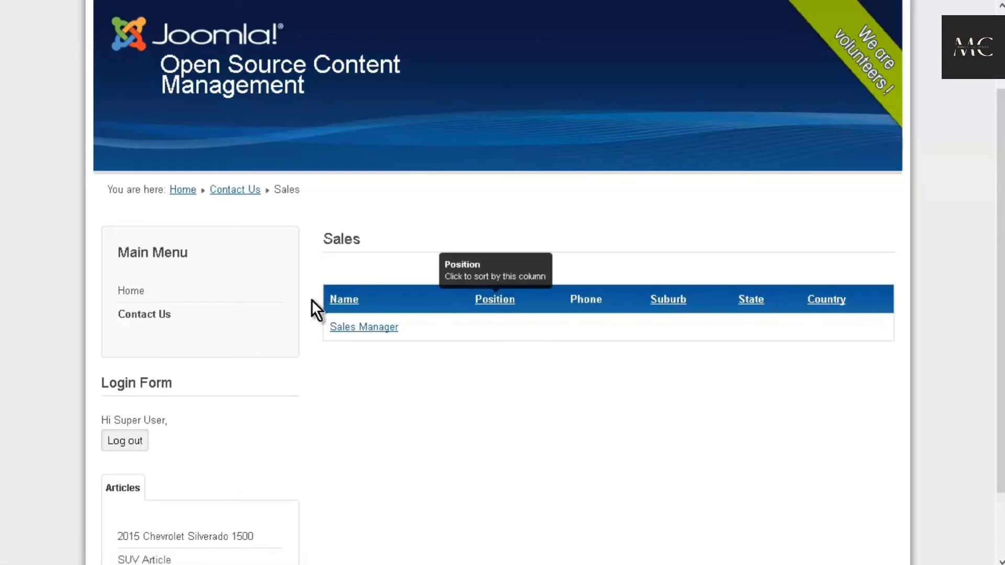
{"action": "scroll", "coordinate": [188, 361], "scroll_direction": "down", "scroll_amount": 2}
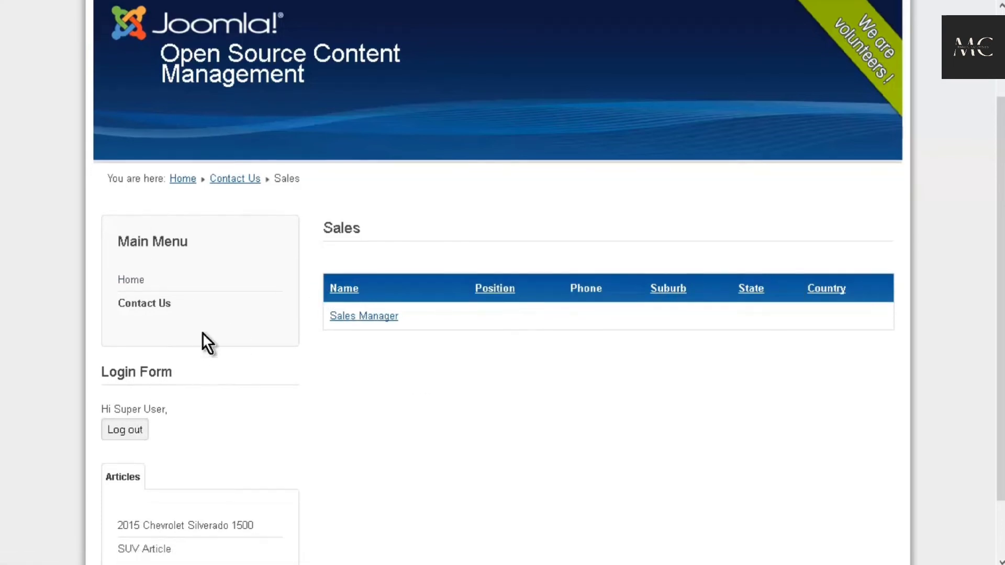
{"action": "scroll", "coordinate": [199, 240], "scroll_direction": "up", "scroll_amount": 3}
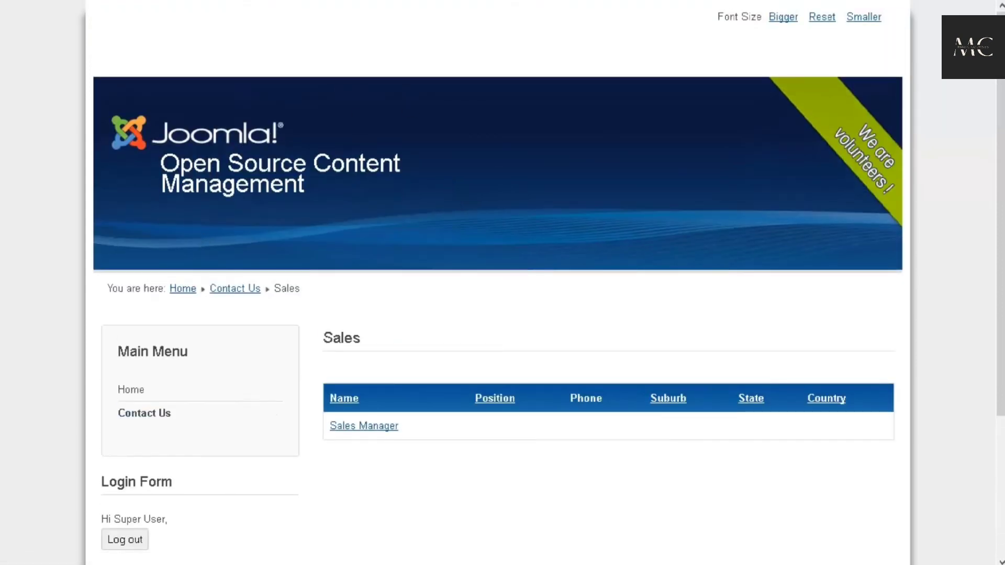
- Return to the site administration, view the form for writing a new private message, and cancel it
{"action": "key", "text": "ctrl+Tab"}
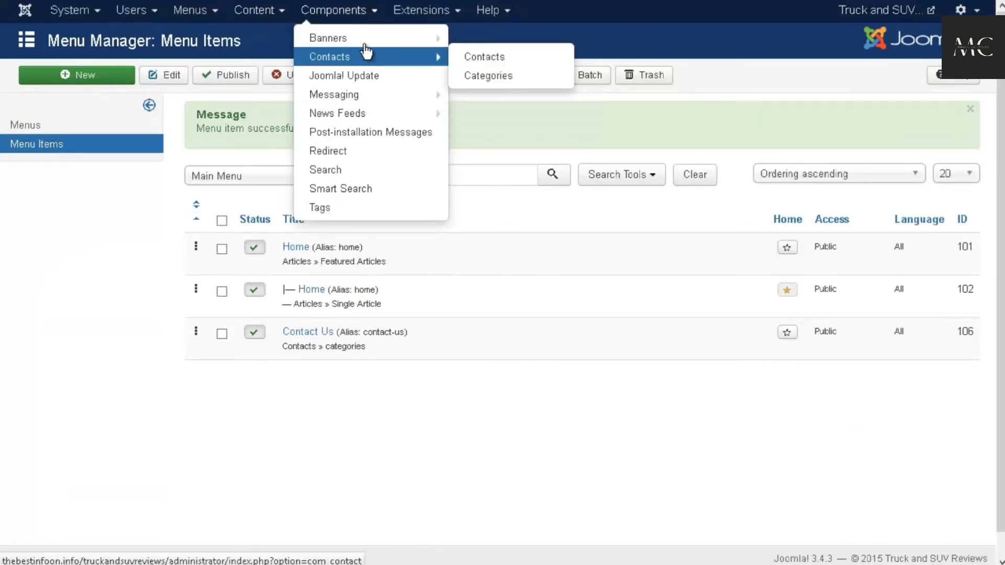
{"action": "mouse_move", "coordinate": [360, 102]}
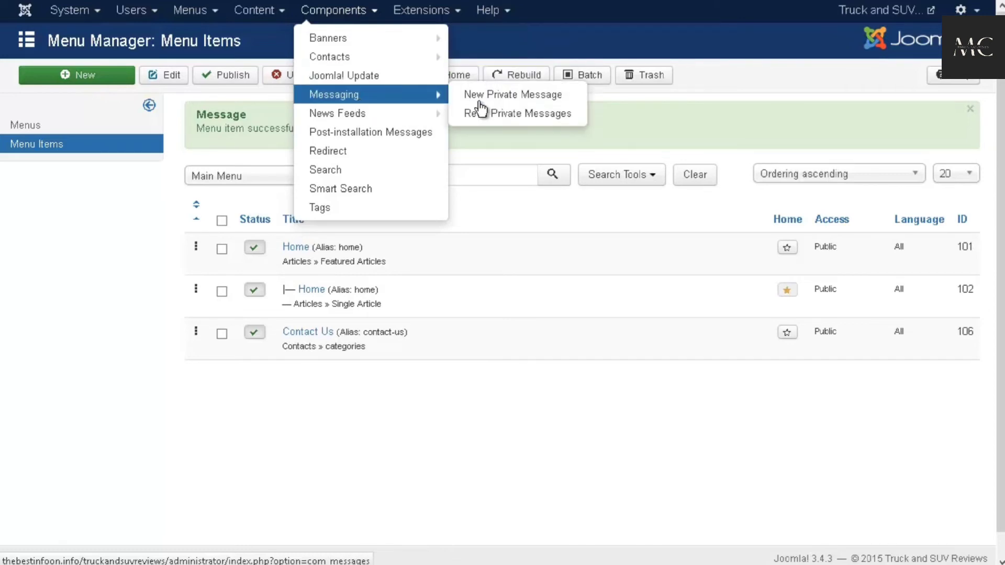
{"action": "left_click", "coordinate": [511, 99]}
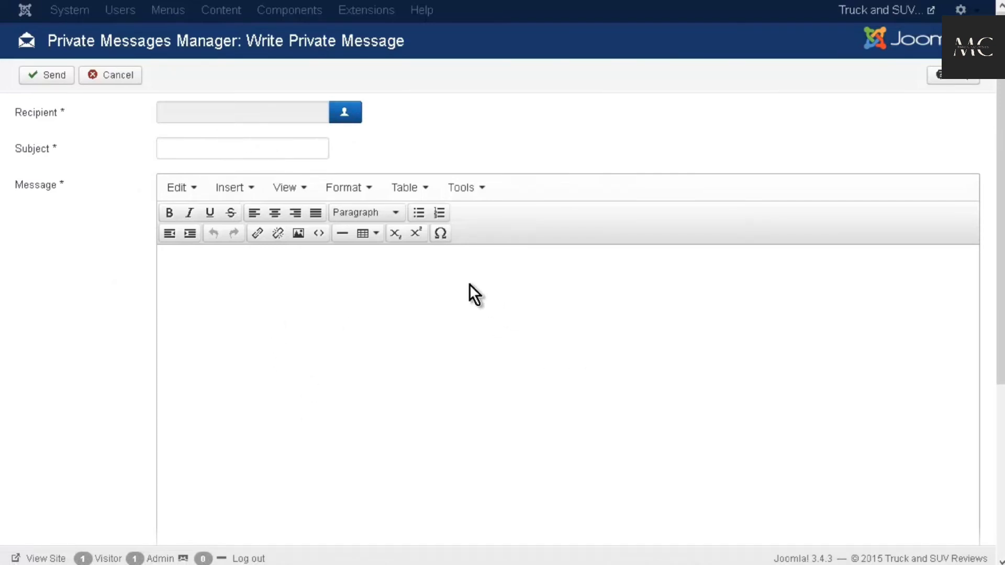
{"action": "left_click", "coordinate": [121, 80]}
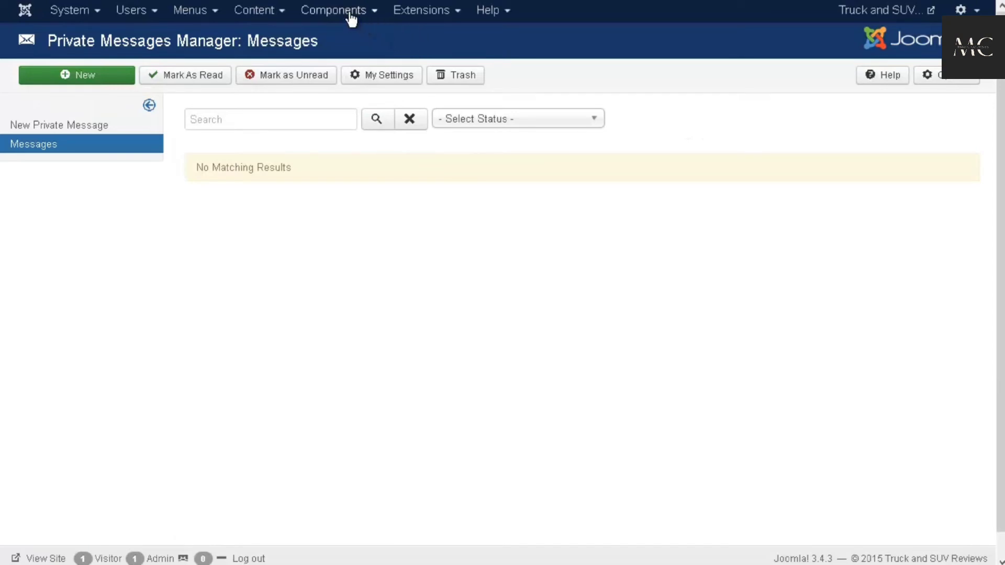
- Start a new news feeds category and title it "Reviews"
{"action": "left_click", "coordinate": [366, 12]}
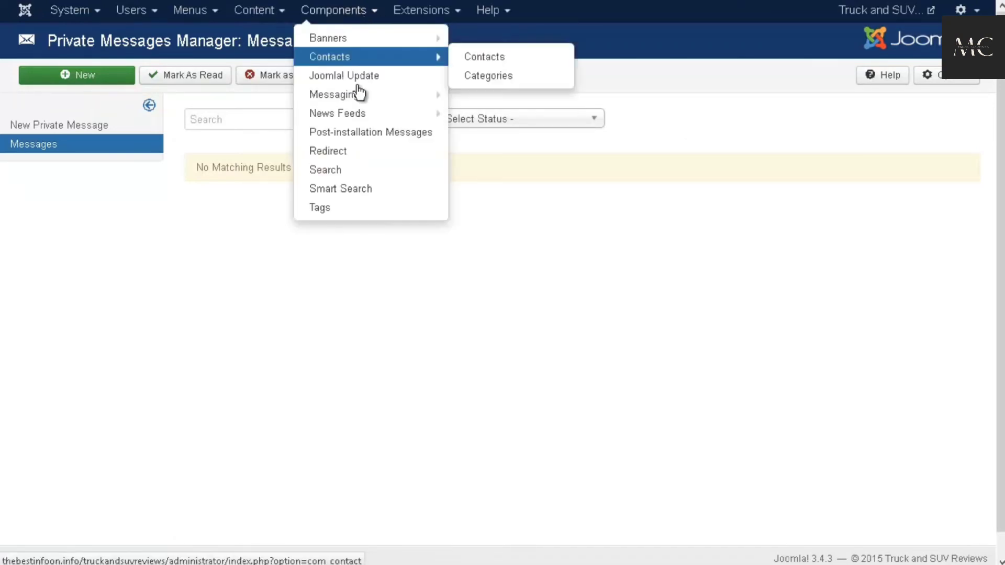
{"action": "mouse_move", "coordinate": [359, 119]}
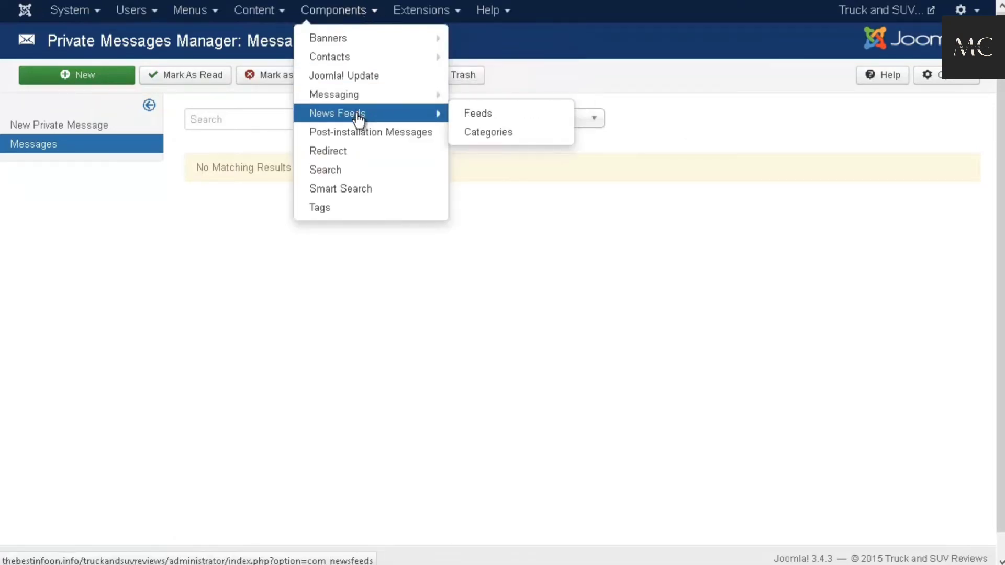
{"action": "left_click", "coordinate": [492, 135]}
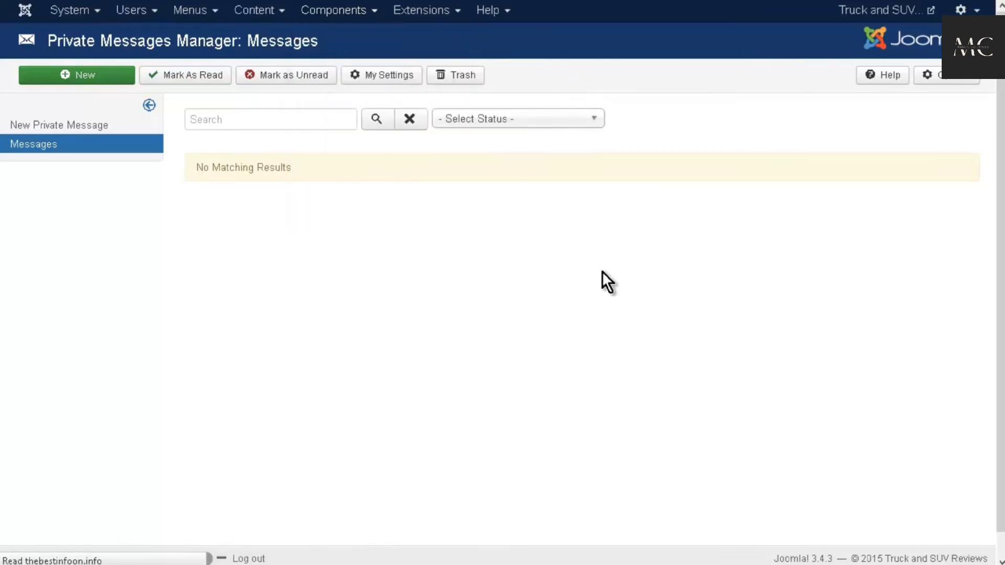
{"action": "left_click", "coordinate": [103, 84]}
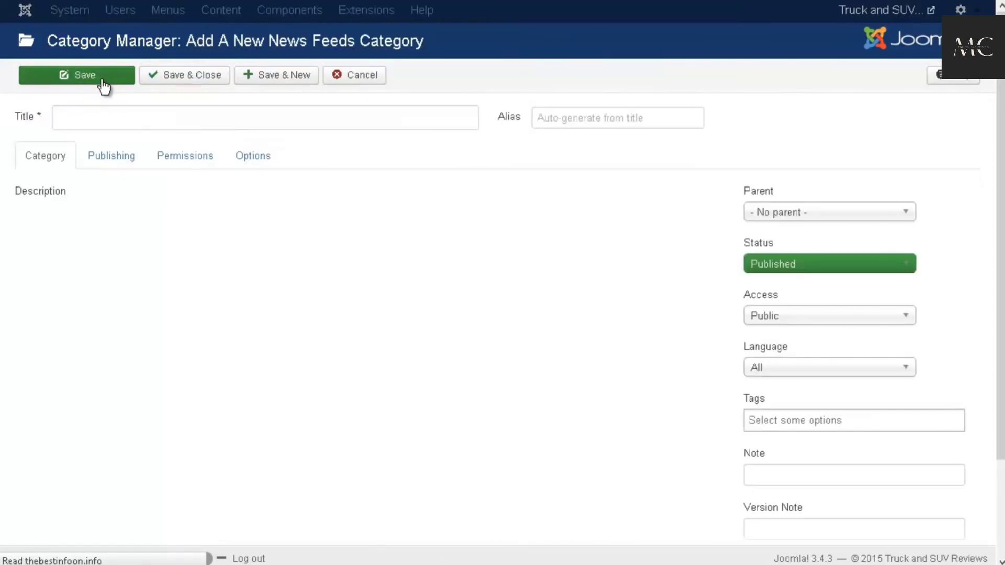
{"action": "left_click", "coordinate": [95, 116]}
{"action": "type", "text": "Re"}
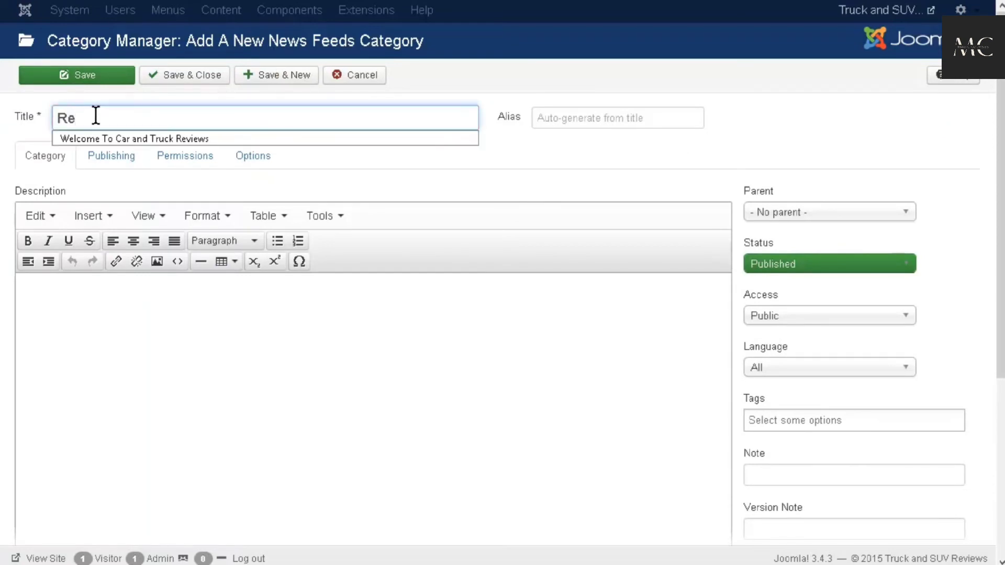
{"action": "type", "text": "views"}
{"action": "left_click", "coordinate": [178, 180]}
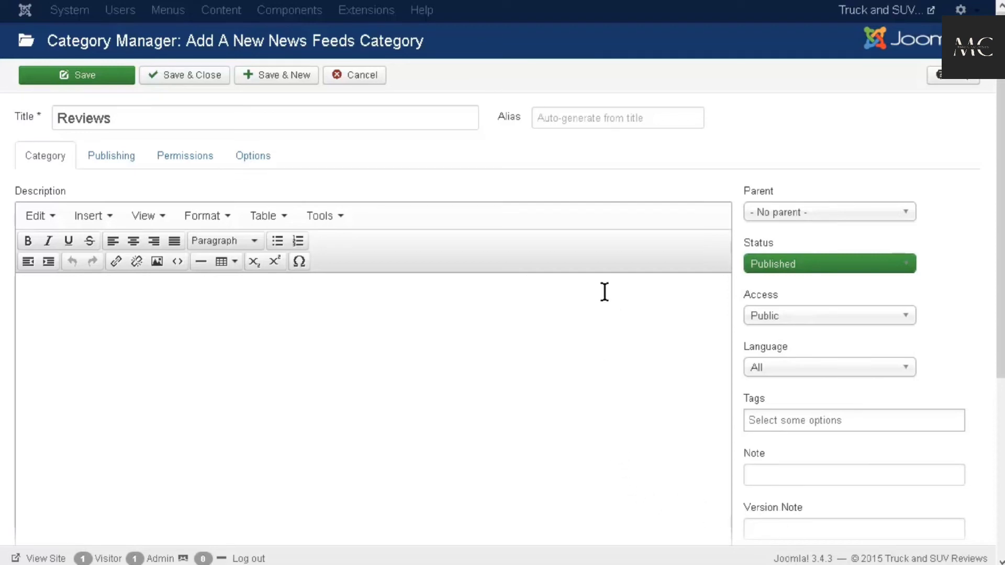
- Check the Reviews category's publishing, permissions and layout options, and save and close it
{"action": "left_click", "coordinate": [107, 155]}
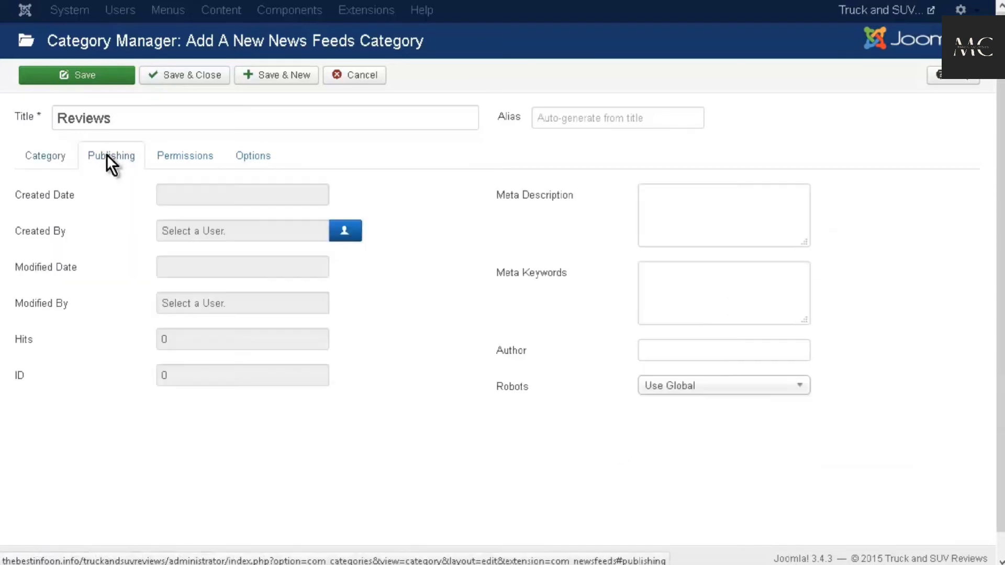
{"action": "left_click", "coordinate": [183, 156]}
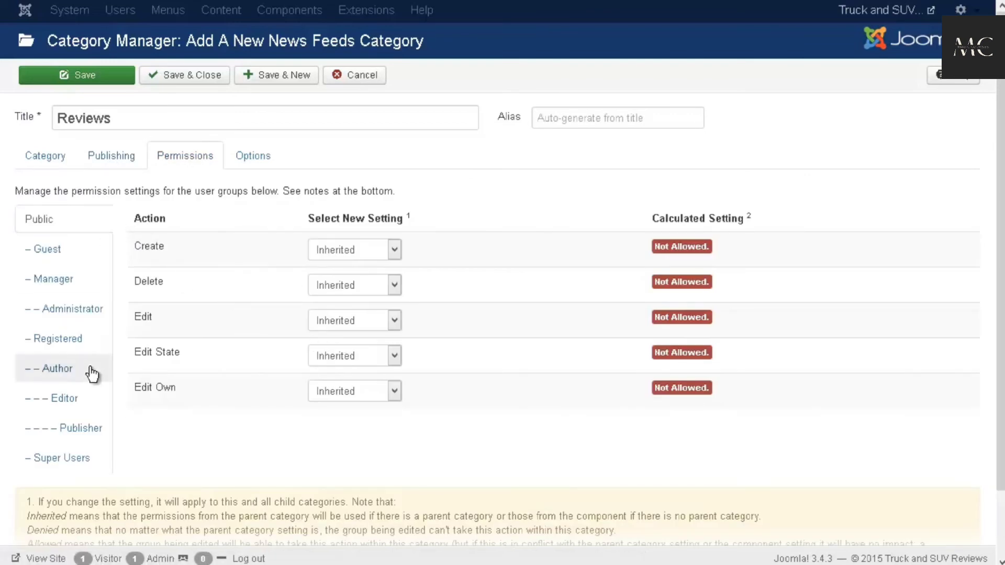
{"action": "left_click", "coordinate": [250, 169]}
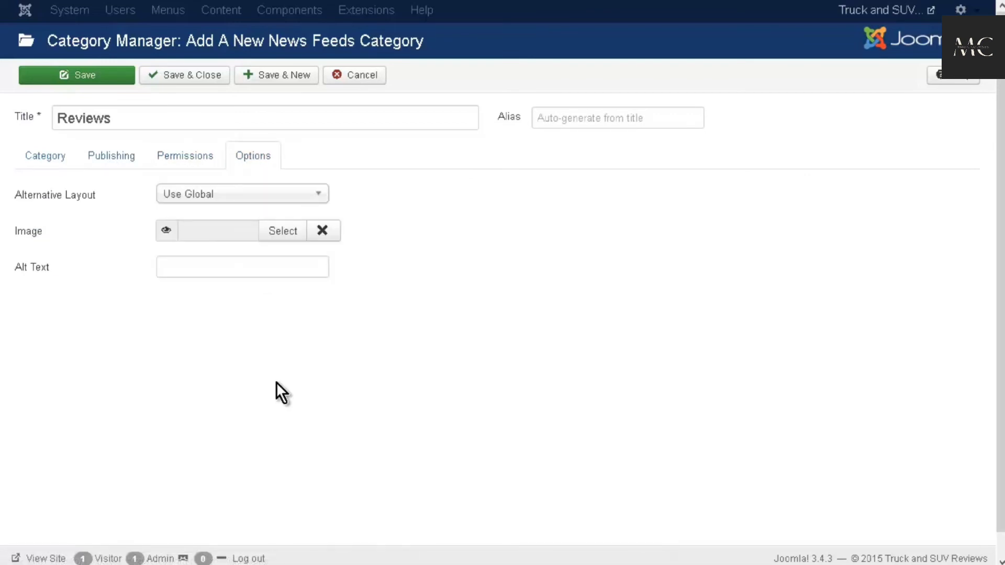
{"action": "left_click", "coordinate": [183, 78]}
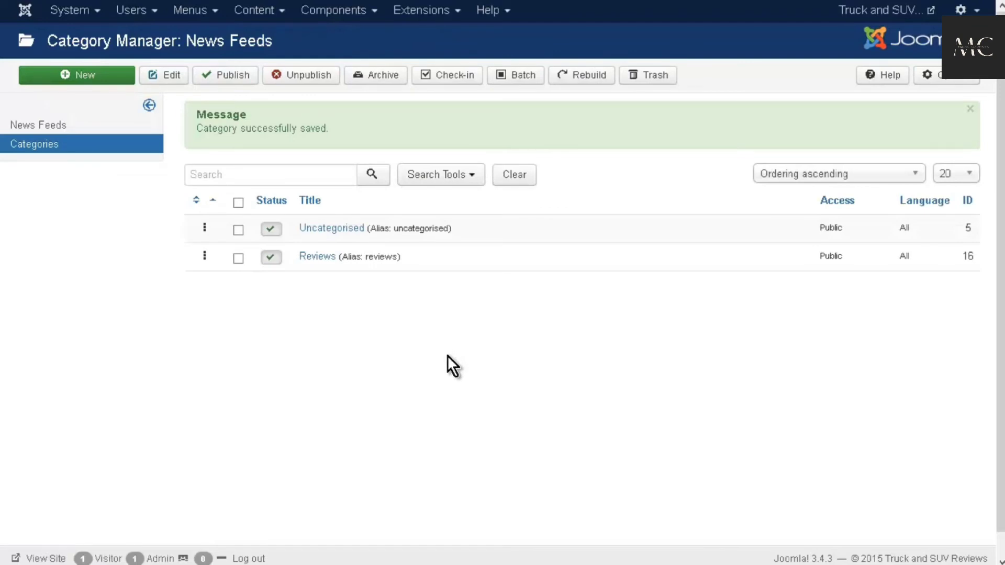
- Start a new news feed and title it "From Hemmings"
{"action": "left_click", "coordinate": [56, 127]}
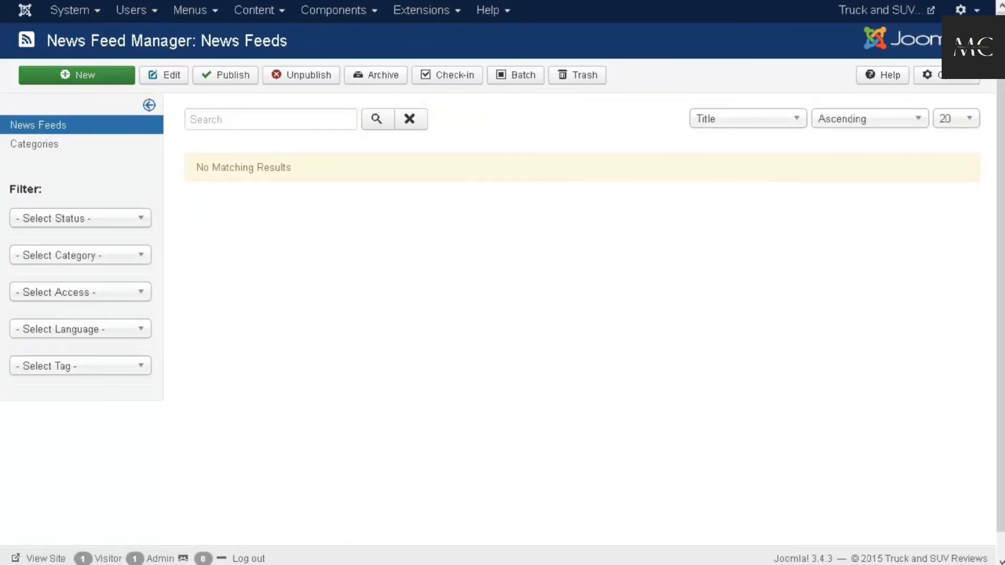
{"action": "left_click", "coordinate": [88, 83]}
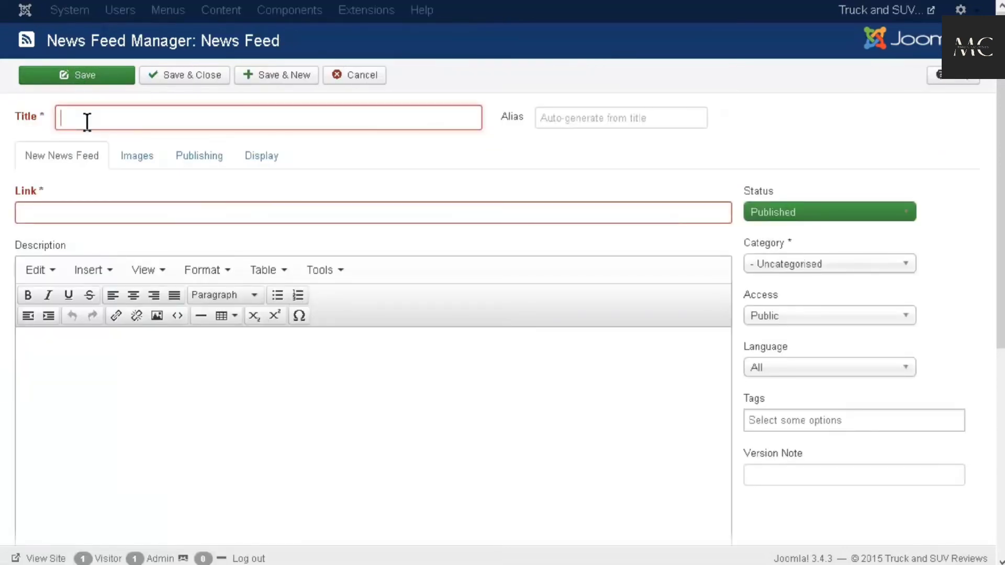
{"action": "type", "text": "From "}
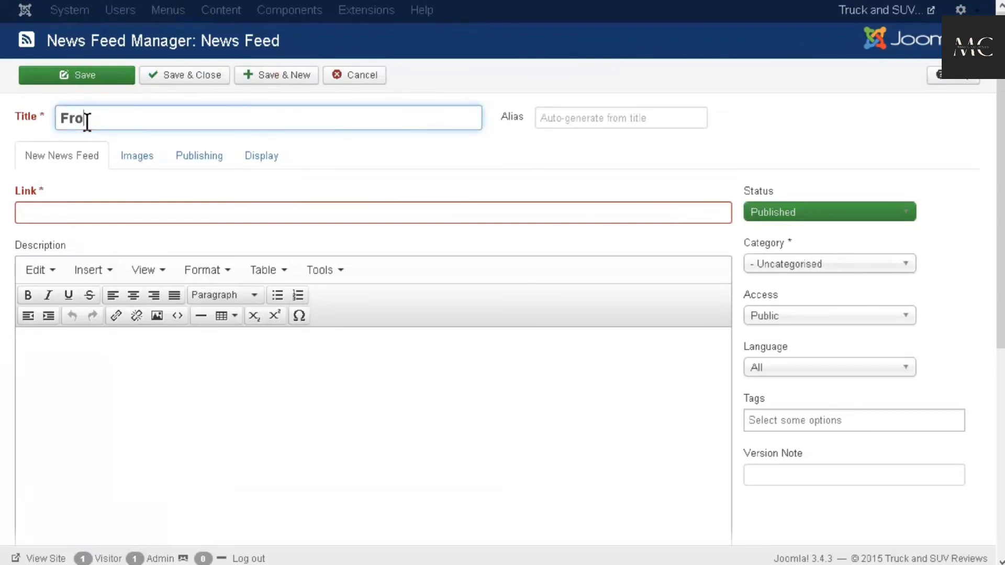
{"action": "type", "text": "Hemming"}
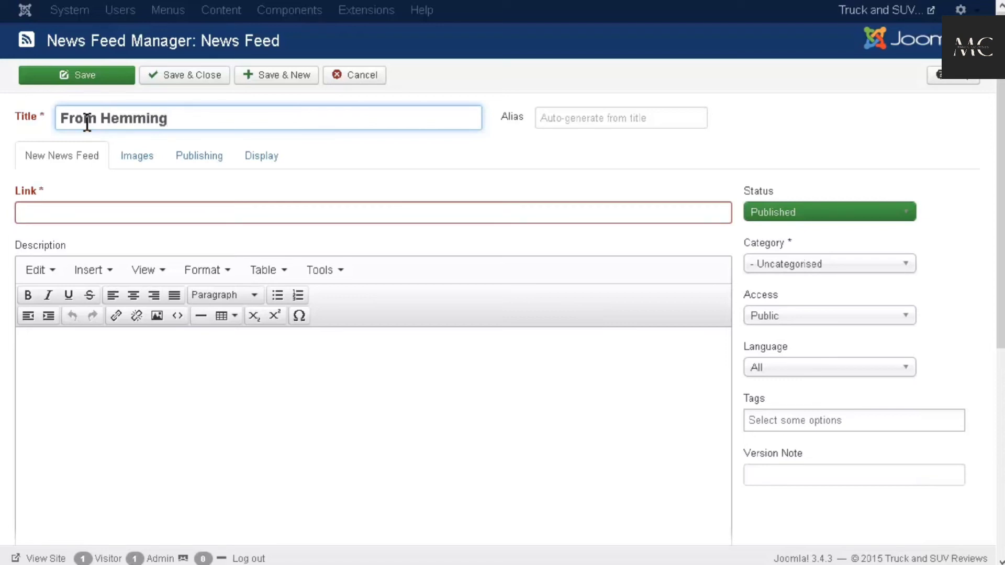
{"action": "type", "text": "s"}
- Switch to the Hemmings blog page and copy the address of its RSS feed link from the footer
{"action": "key", "text": "ctrl+Tab"}
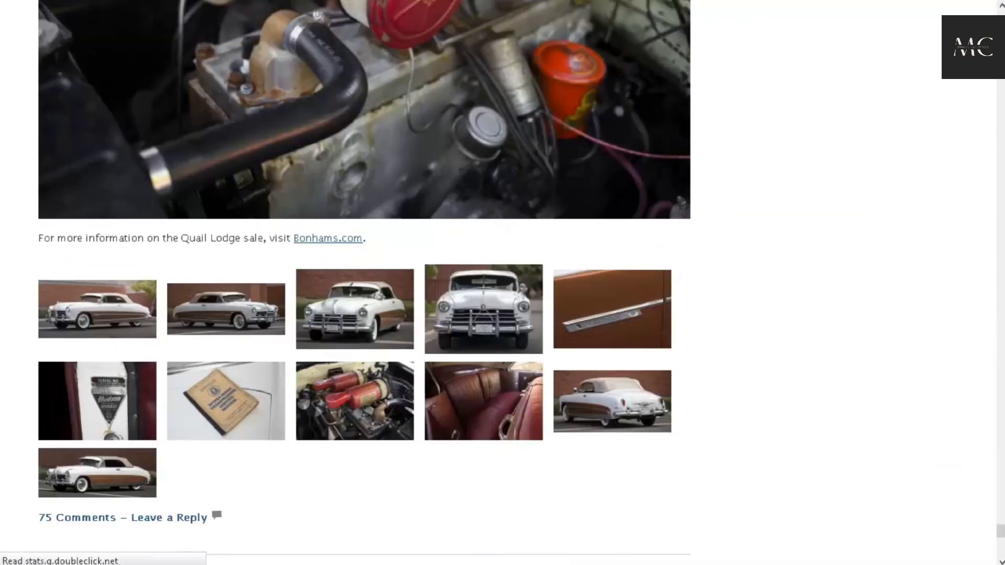
{"action": "scroll", "coordinate": [157, 99], "scroll_direction": "down", "scroll_amount": 9}
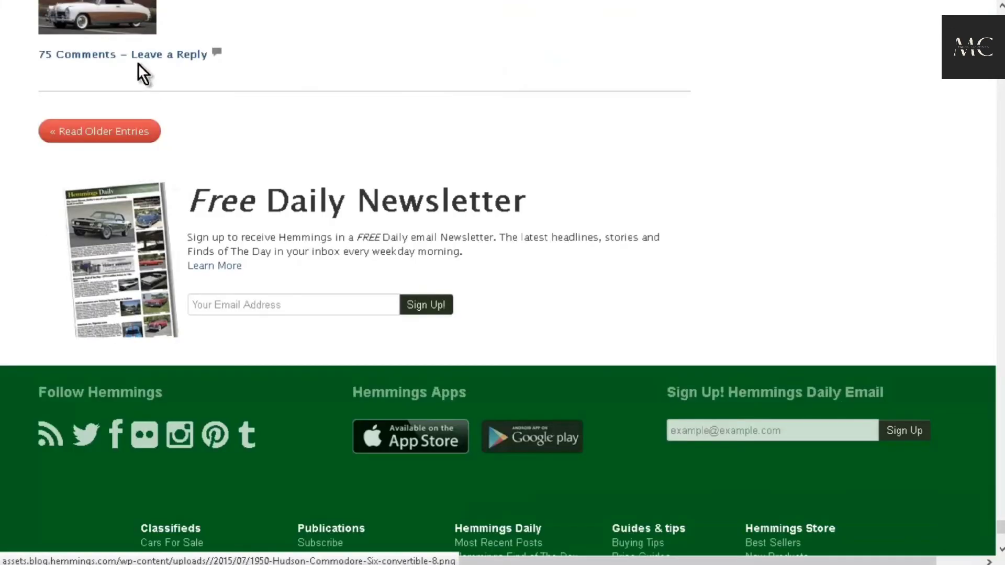
{"action": "scroll", "coordinate": [139, 68], "scroll_direction": "down", "scroll_amount": 8}
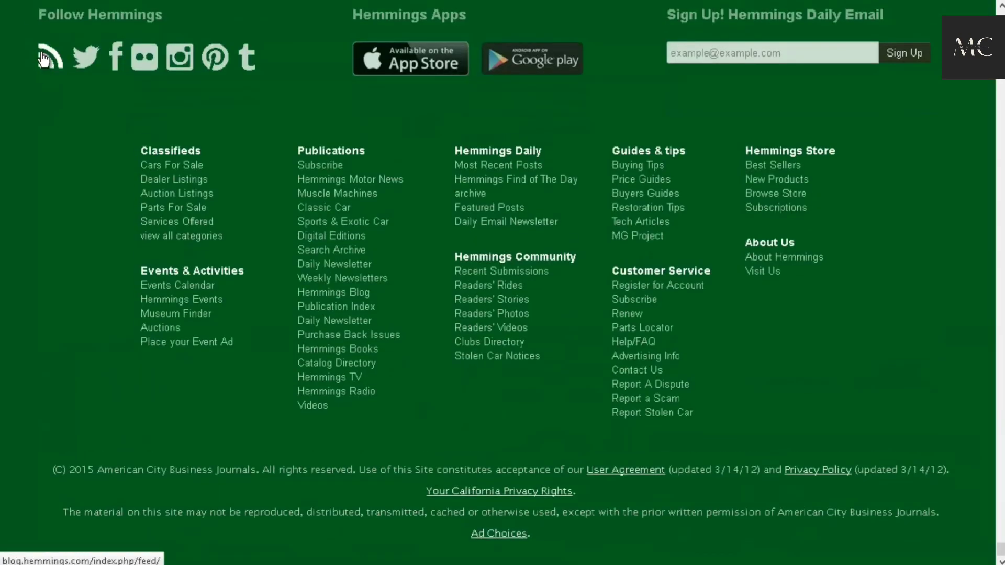
{"action": "right_click", "coordinate": [43, 54]}
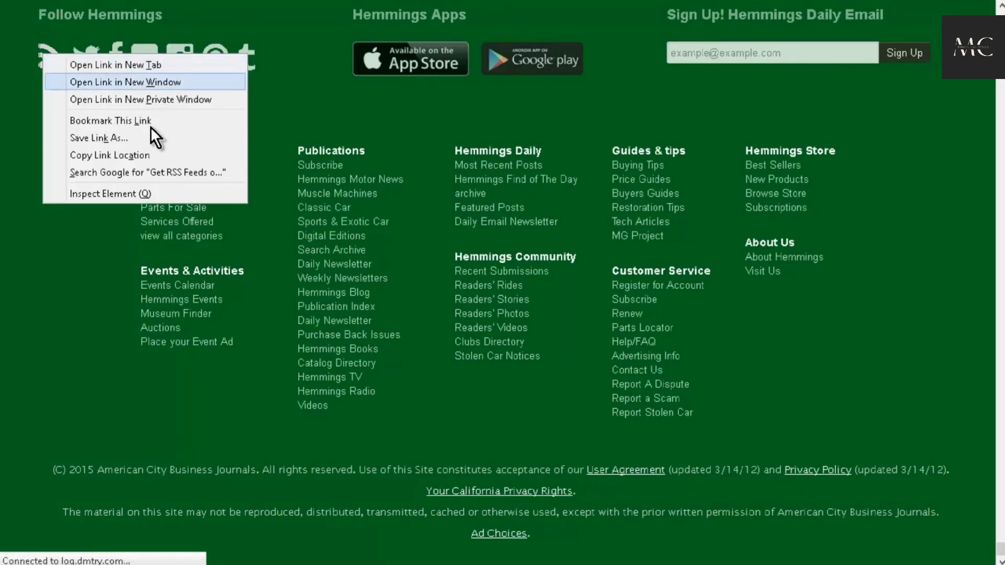
{"action": "left_click", "coordinate": [143, 156]}
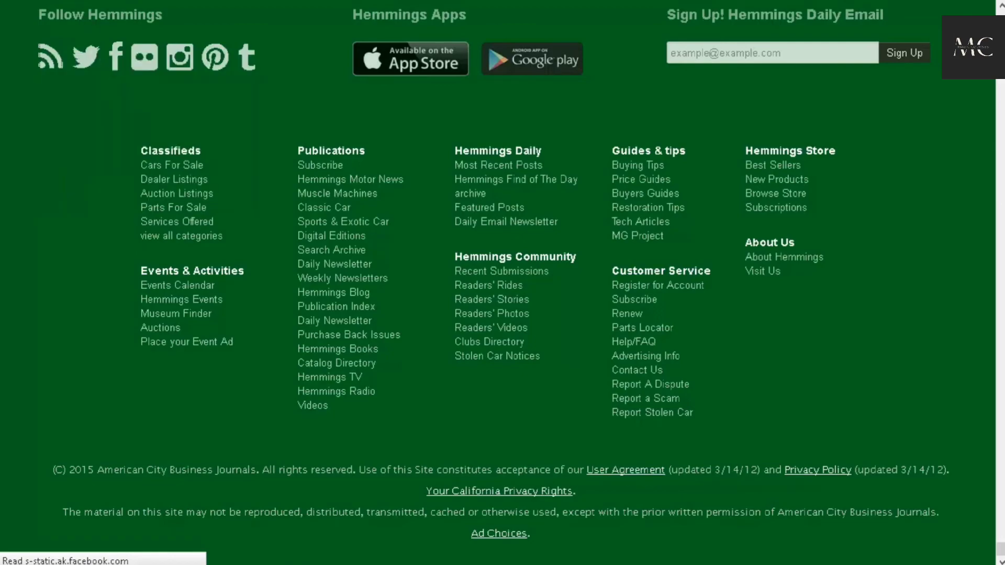
{"action": "key", "text": "ctrl+Tab"}
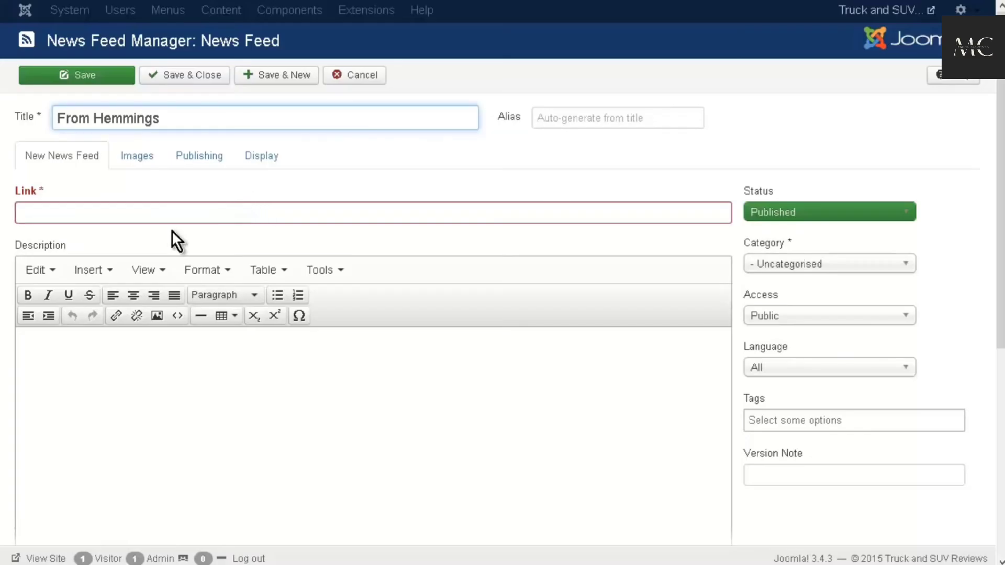
{"action": "left_click", "coordinate": [108, 211]}
{"action": "right_click", "coordinate": [108, 211]}
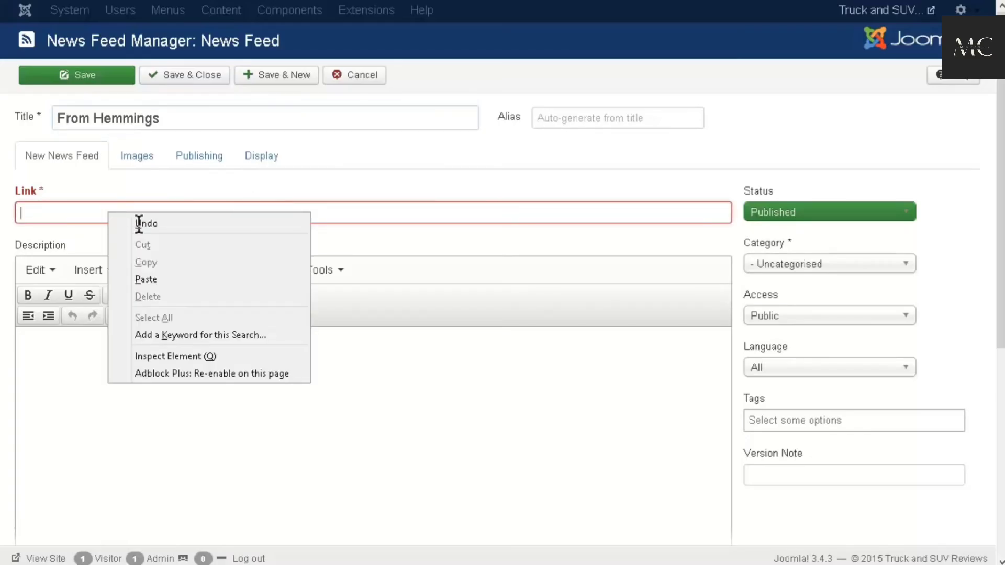
{"action": "left_click", "coordinate": [149, 280]}
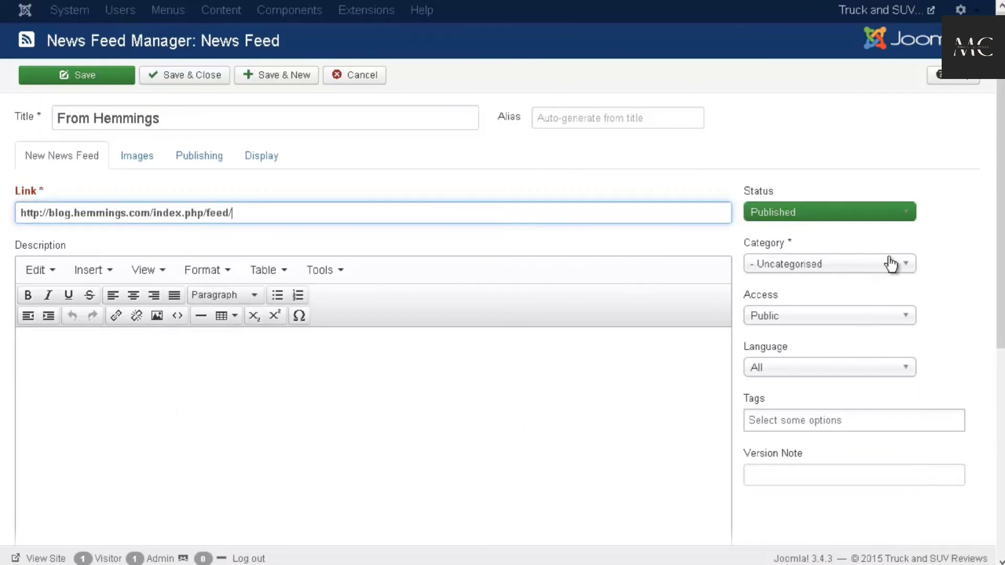
{"action": "left_click", "coordinate": [909, 268]}
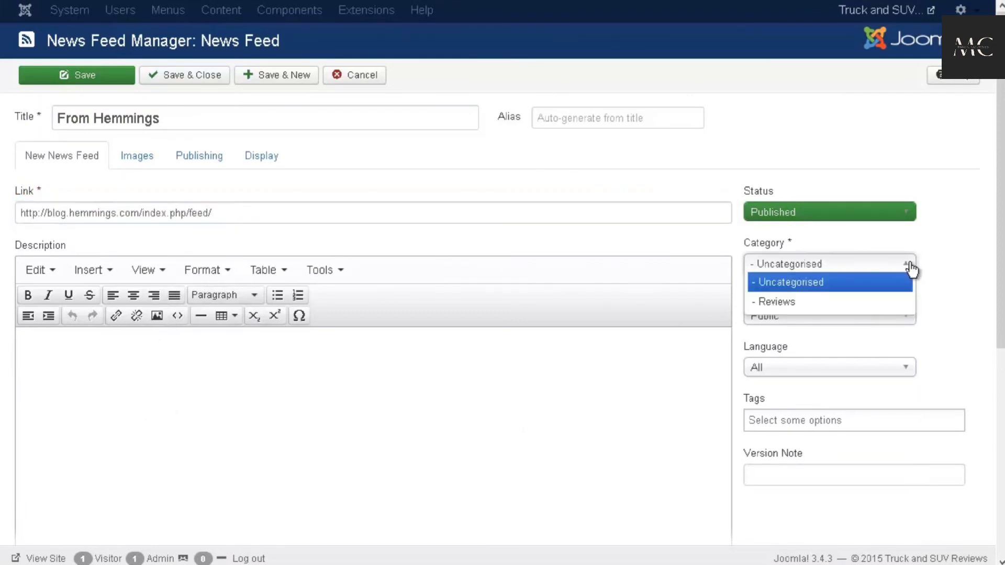
{"action": "left_click", "coordinate": [865, 304]}
{"action": "left_click", "coordinate": [963, 249]}
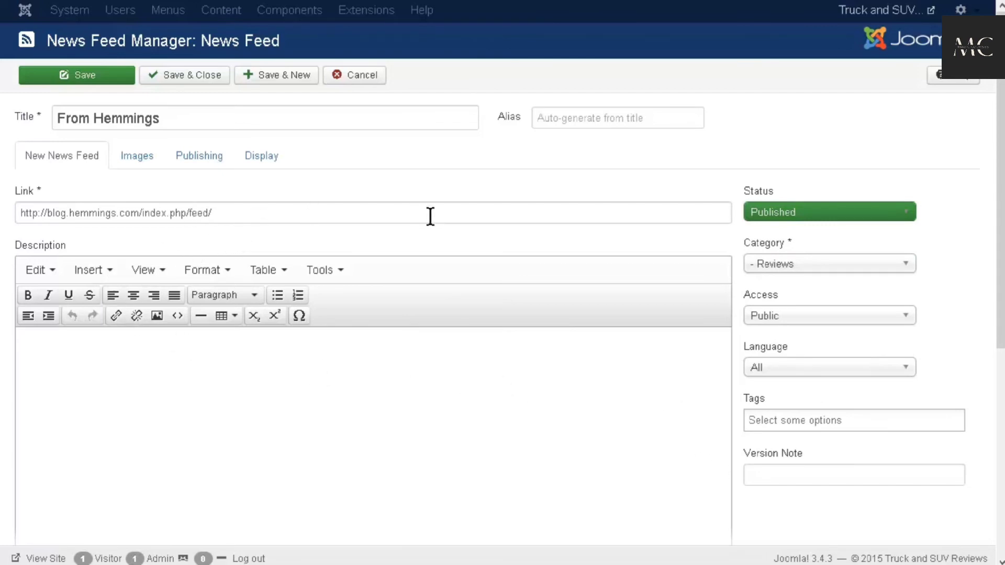
- Check the From Hemmings feed's image, publishing and display settings, and save and close the feed
{"action": "left_click", "coordinate": [125, 153]}
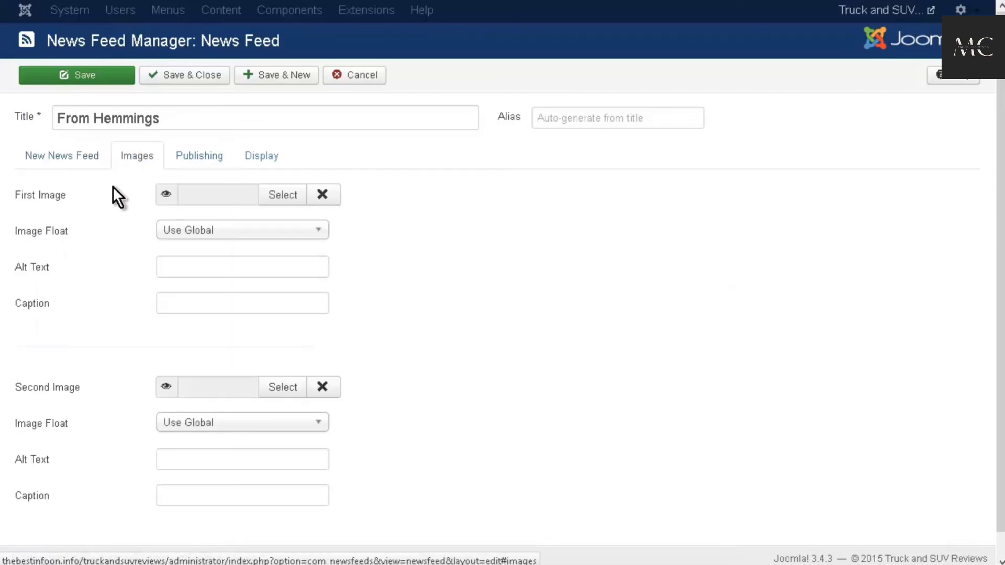
{"action": "scroll", "coordinate": [105, 371], "scroll_direction": "down", "scroll_amount": 1}
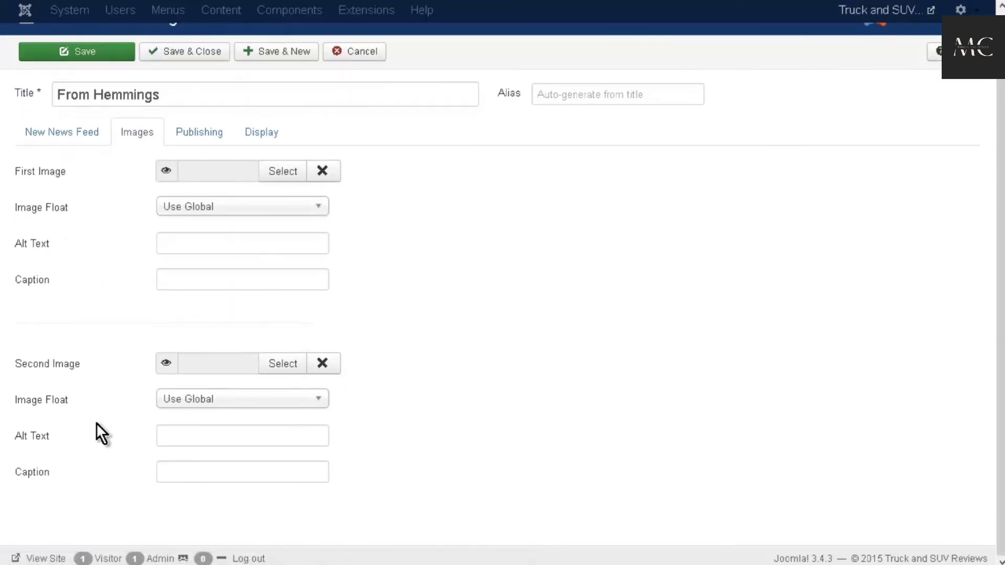
{"action": "scroll", "coordinate": [96, 283], "scroll_direction": "up", "scroll_amount": 1}
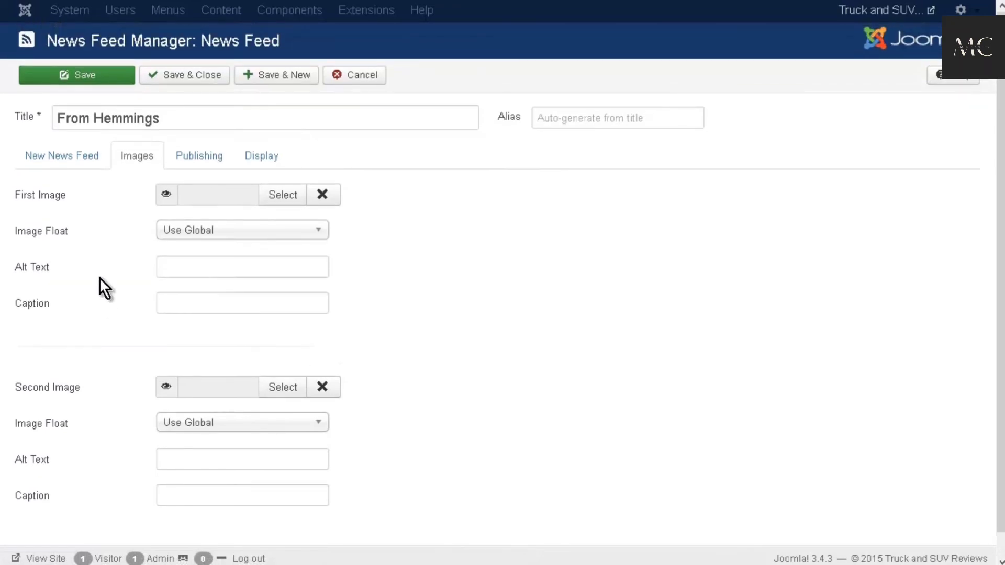
{"action": "left_click", "coordinate": [198, 155]}
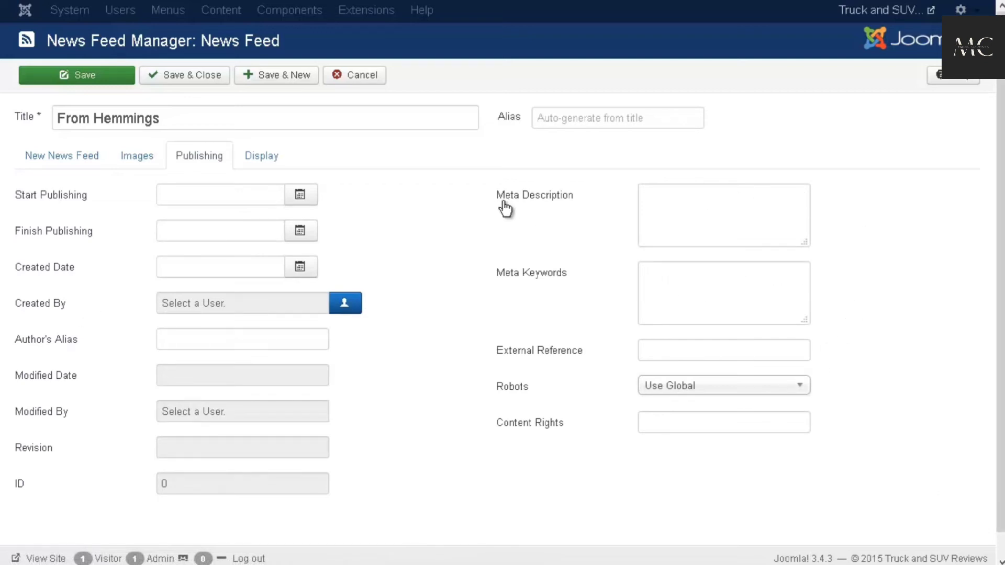
{"action": "left_click", "coordinate": [262, 156]}
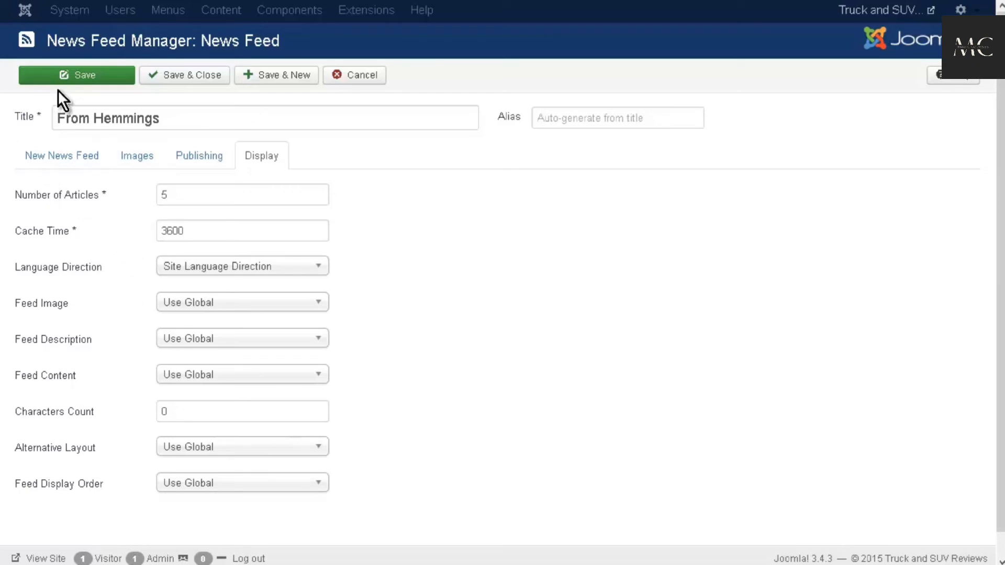
{"action": "left_click", "coordinate": [73, 79]}
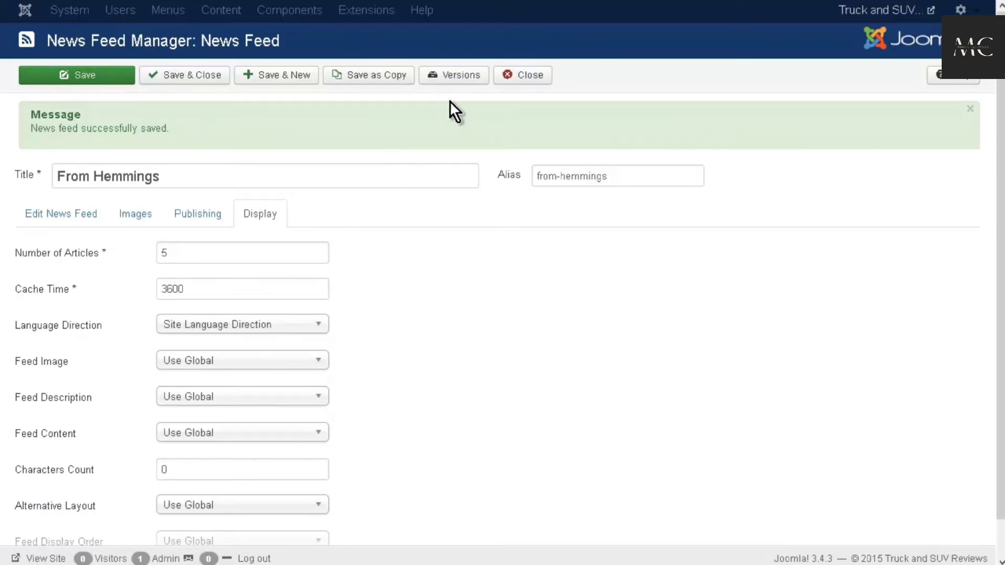
{"action": "left_click", "coordinate": [538, 82]}
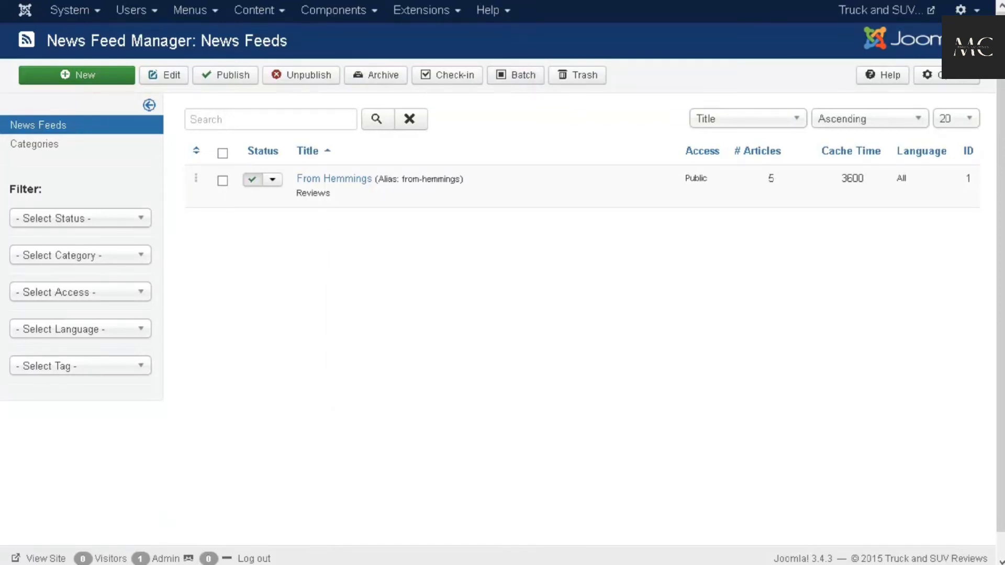
- Start a new Main Menu item and set its type to List All News Feed Categories
{"action": "left_click", "coordinate": [210, 11]}
{"action": "mouse_move", "coordinate": [203, 94]}
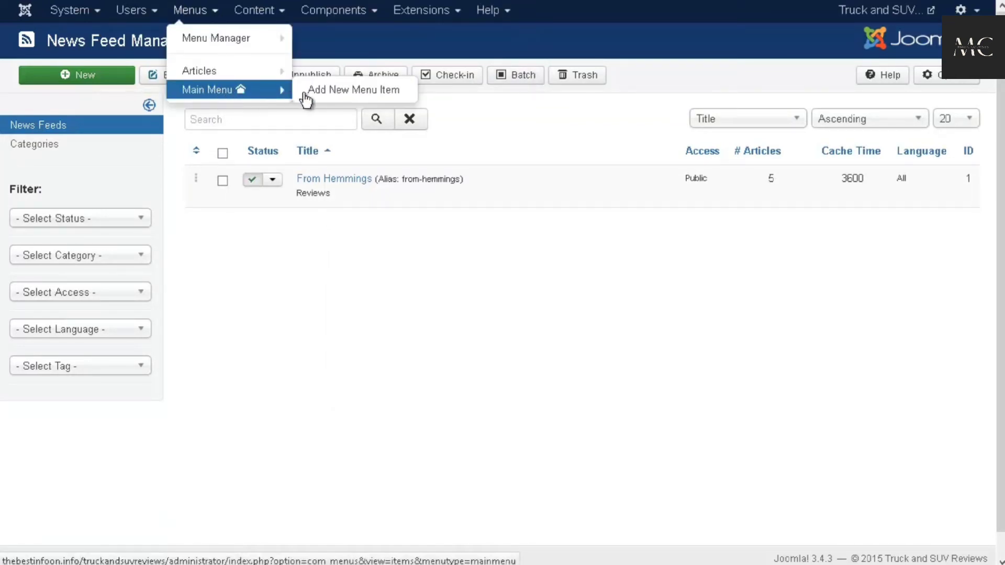
{"action": "left_click", "coordinate": [321, 94]}
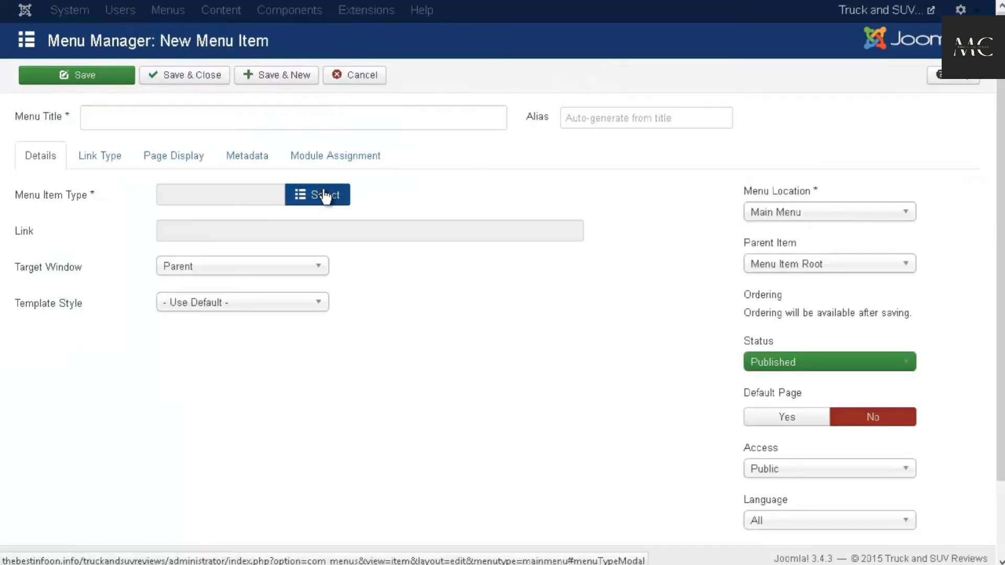
{"action": "left_click", "coordinate": [324, 193]}
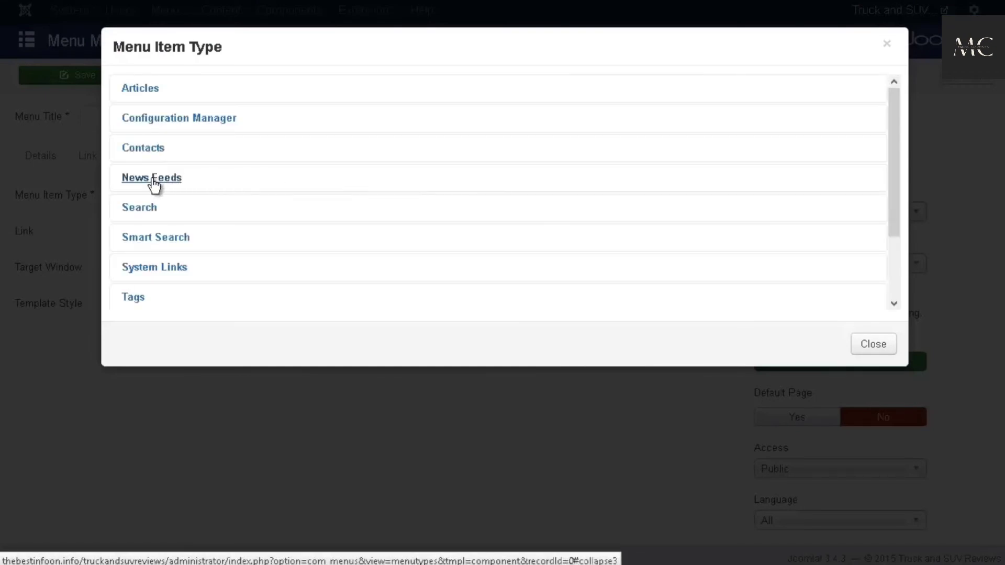
{"action": "left_click", "coordinate": [152, 178]}
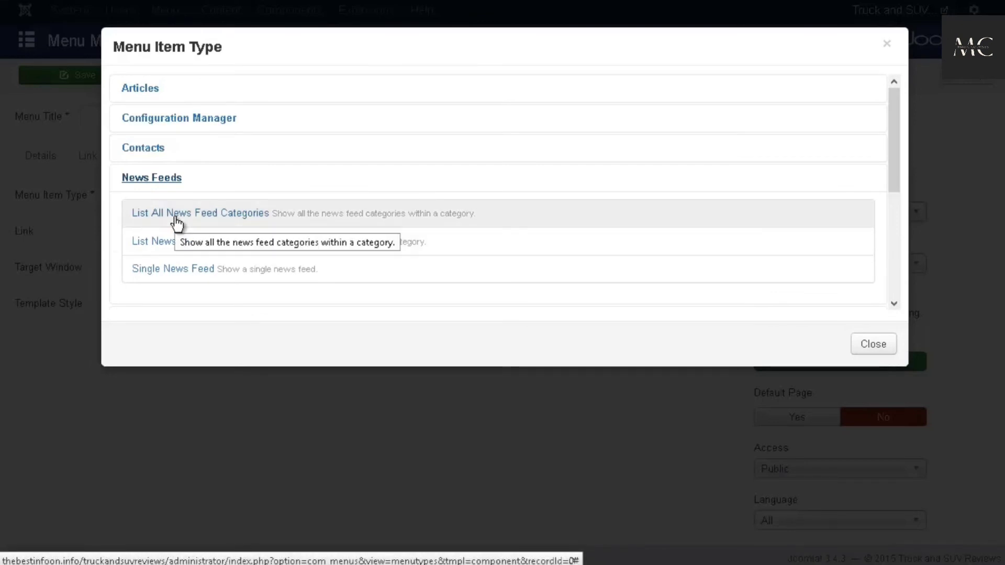
{"action": "left_click", "coordinate": [225, 267]}
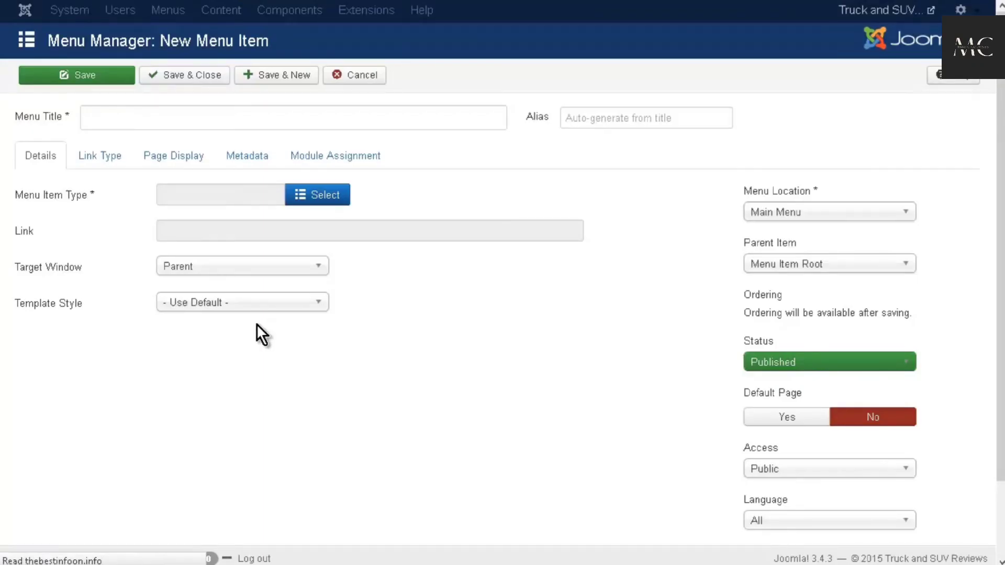
- Title the menu item "News Feeds", then save and close it
{"action": "left_click", "coordinate": [125, 119]}
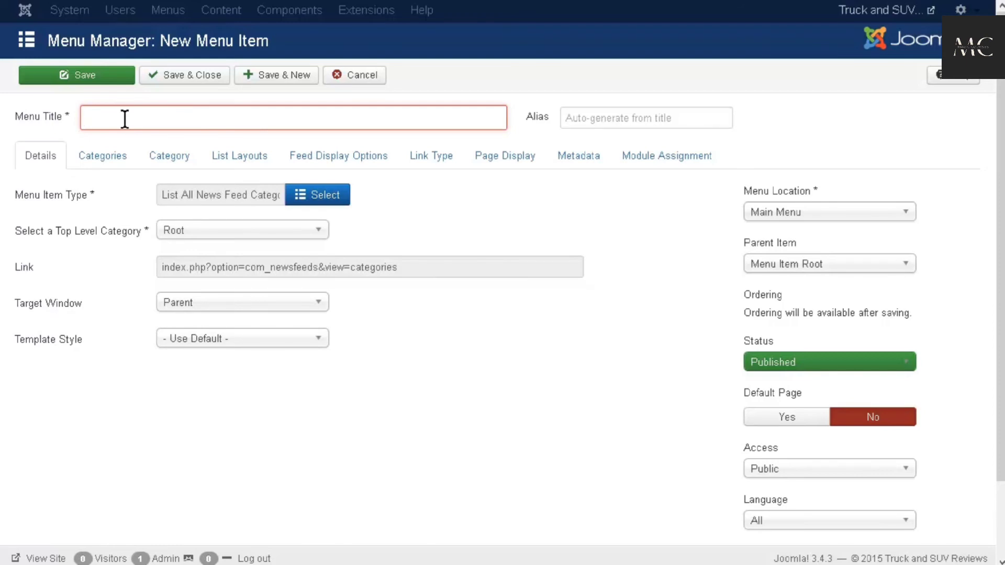
{"action": "type", "text": "N"}
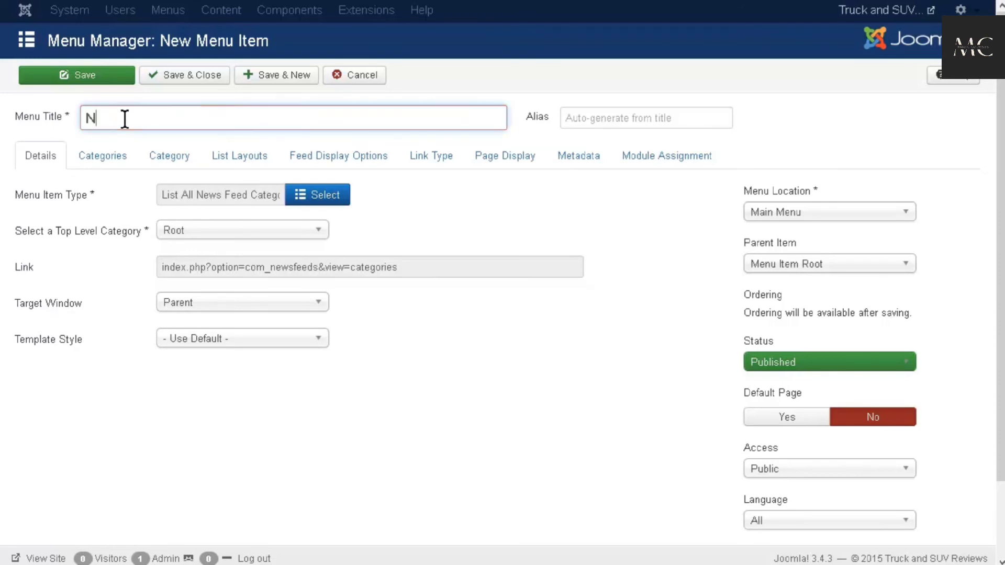
{"action": "type", "text": "ews"}
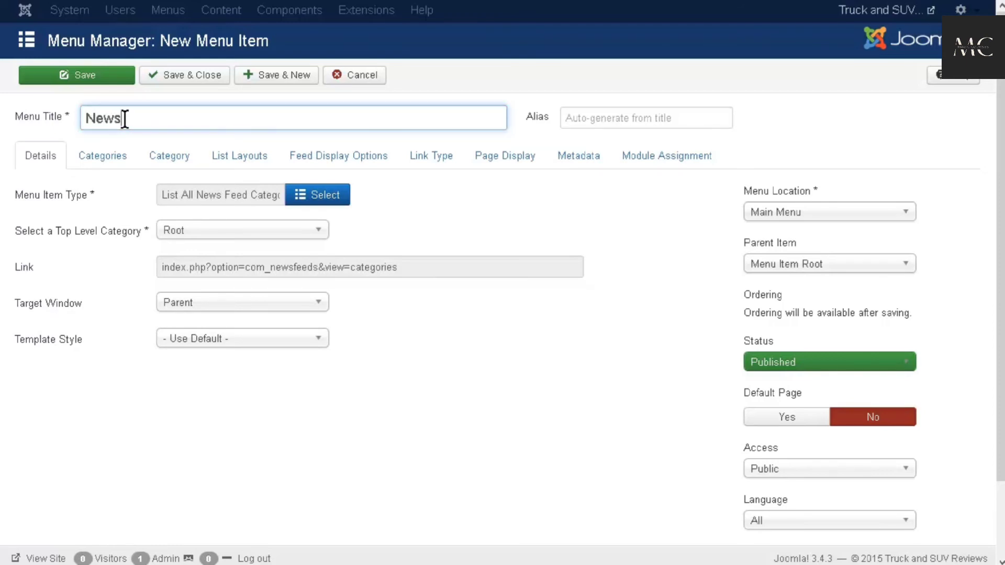
{"action": "type", "text": " Feeds"}
{"action": "left_click", "coordinate": [184, 81]}
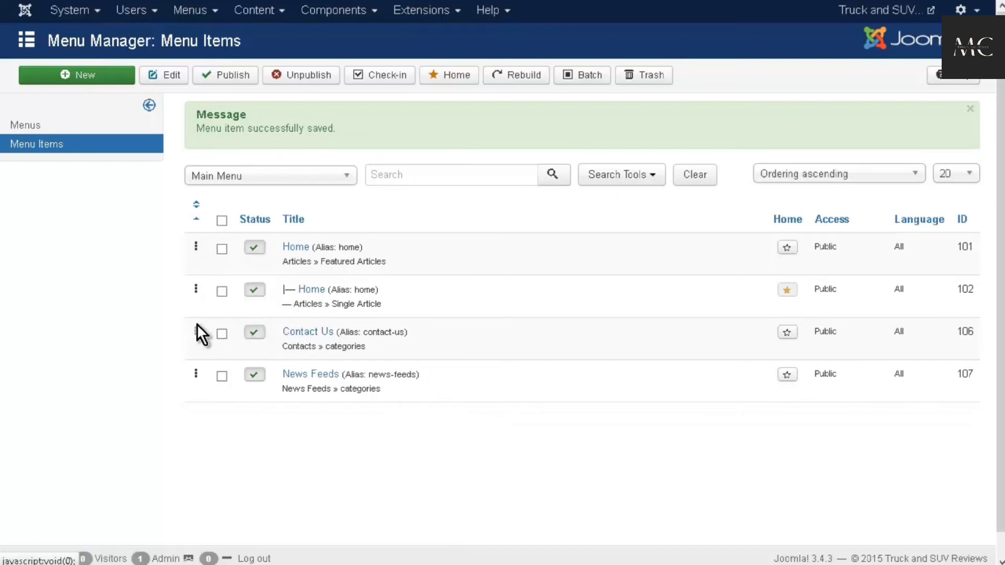
- Move the News Feeds item above Contact Us in the Main Menu order
{"action": "mouse_move", "coordinate": [204, 335]}
{"action": "left_mouse_down"}
{"action": "mouse_move", "coordinate": [207, 381]}
{"action": "mouse_move", "coordinate": [209, 332]}
{"action": "left_mouse_up"}
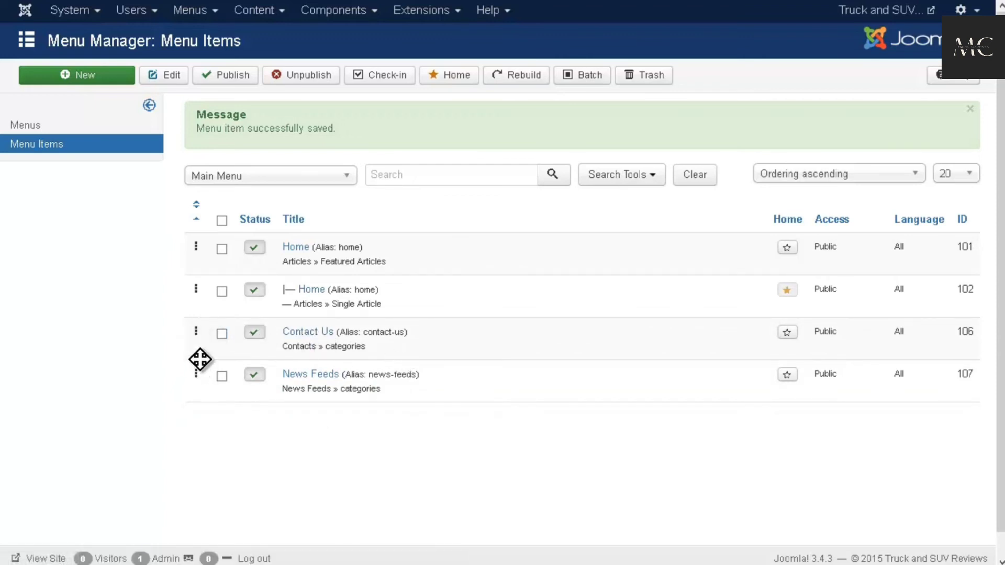
{"action": "left_click_drag", "start_coordinate": [200, 359], "coordinate": [202, 315]}
{"action": "left_click_drag", "start_coordinate": [198, 374], "coordinate": [214, 281]}
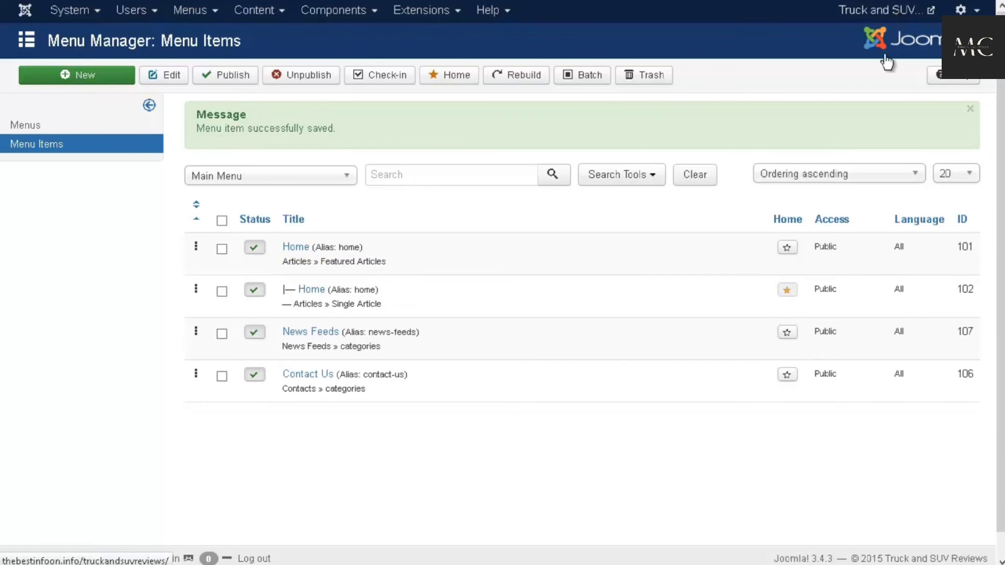
- View the live site and open the Reviews category through the News Feeds menu item
{"action": "left_click", "coordinate": [896, 22]}
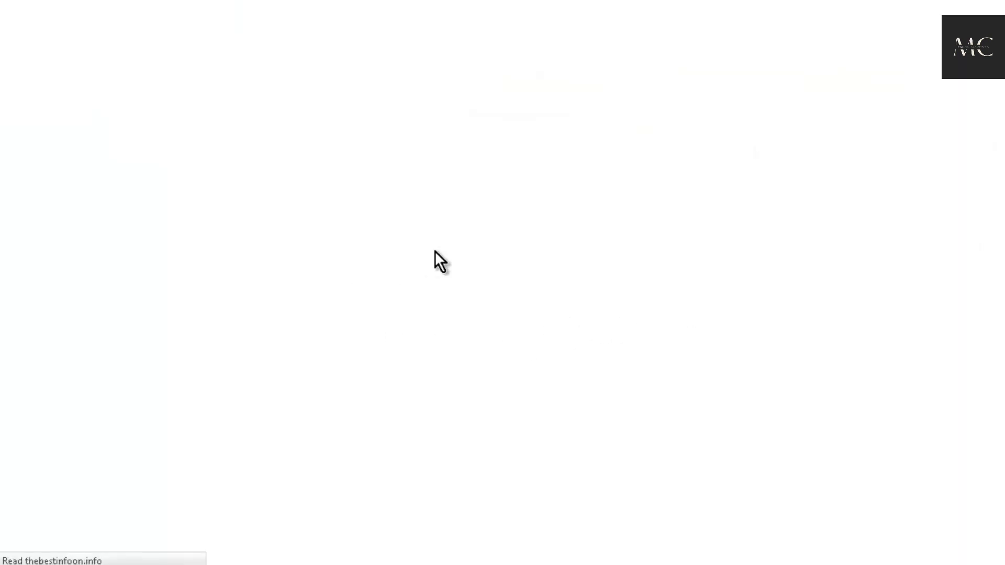
{"action": "scroll", "coordinate": [298, 303], "scroll_direction": "down", "scroll_amount": 7}
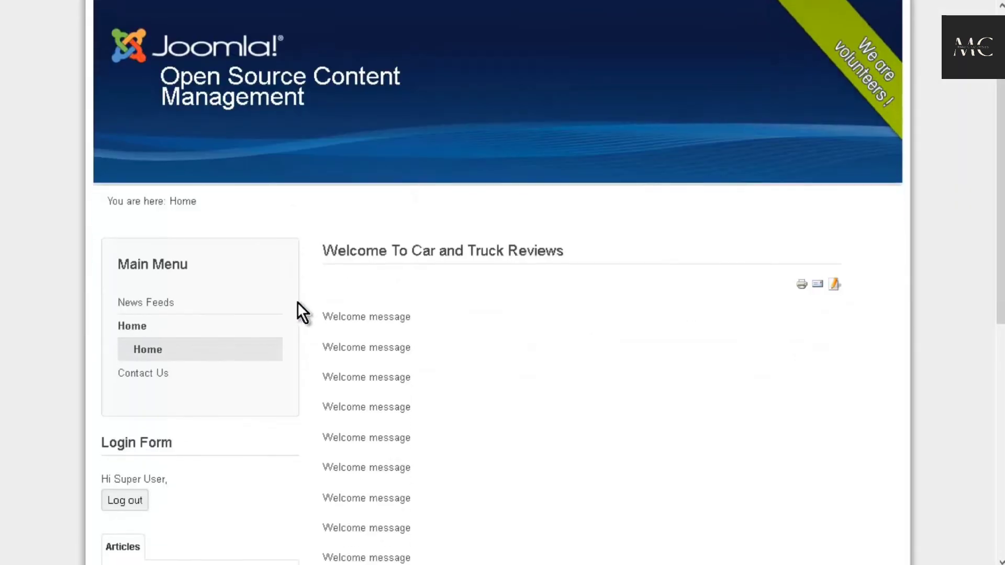
{"action": "scroll", "coordinate": [304, 303], "scroll_direction": "up", "scroll_amount": 3}
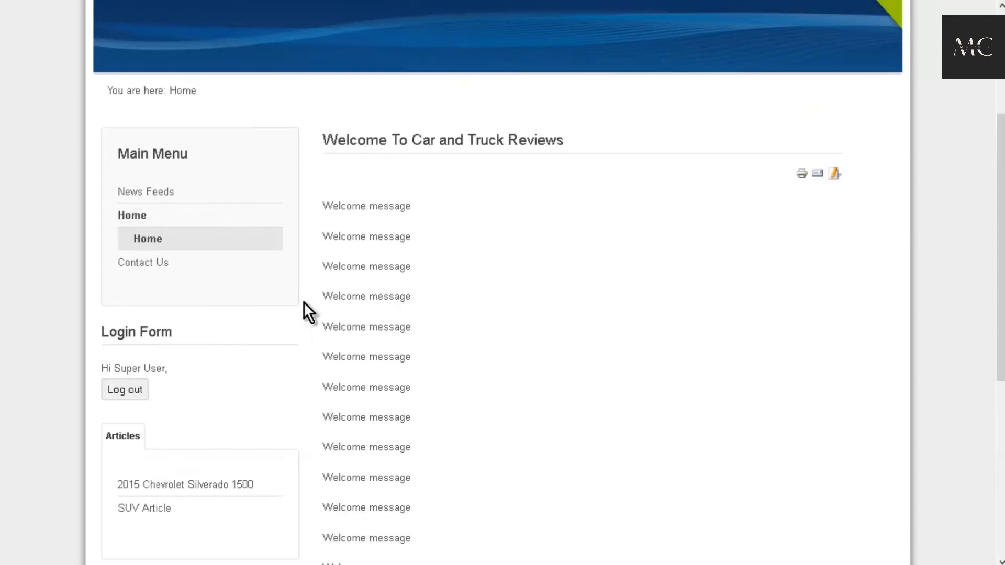
{"action": "left_click", "coordinate": [144, 237]}
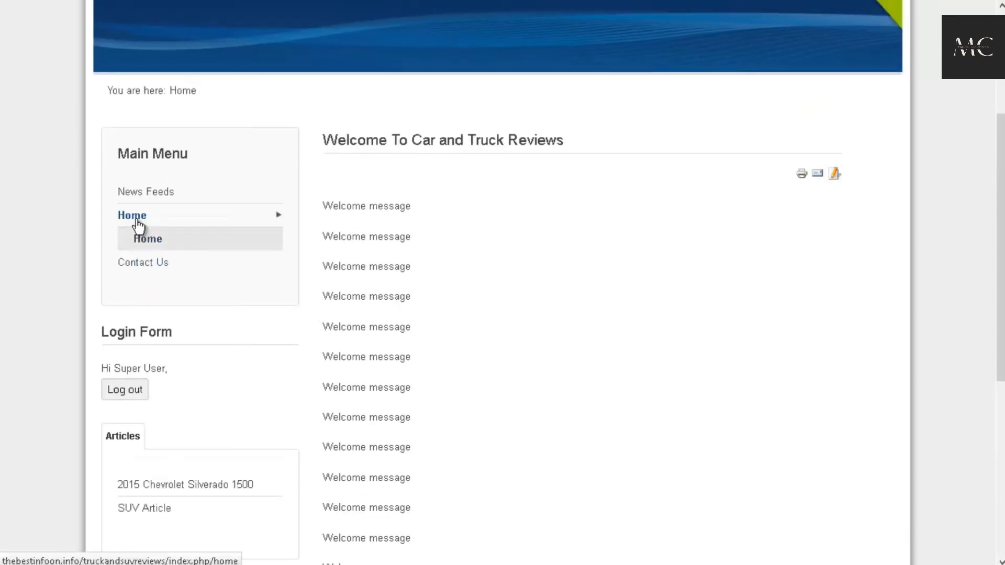
{"action": "left_click", "coordinate": [149, 193]}
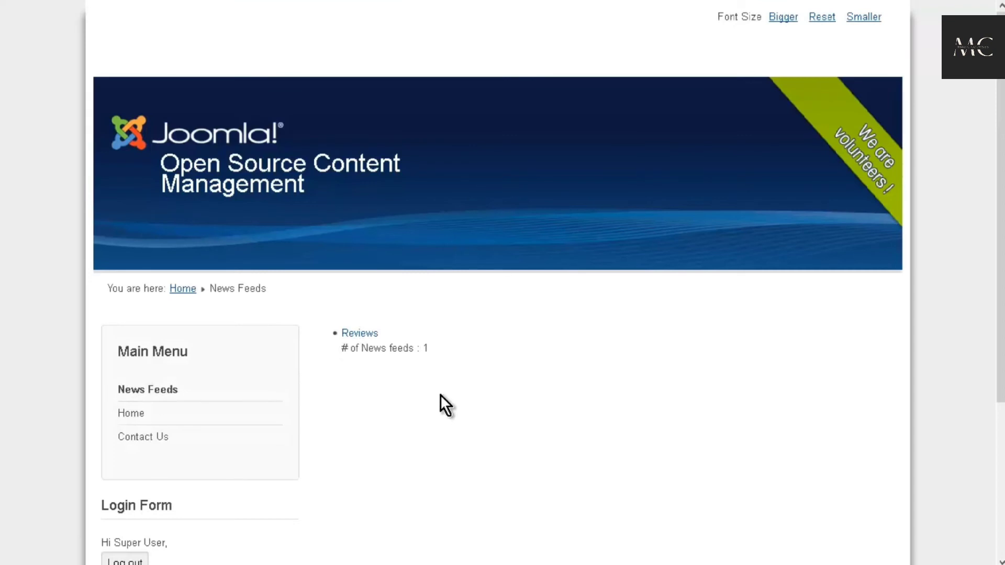
{"action": "left_click", "coordinate": [360, 334]}
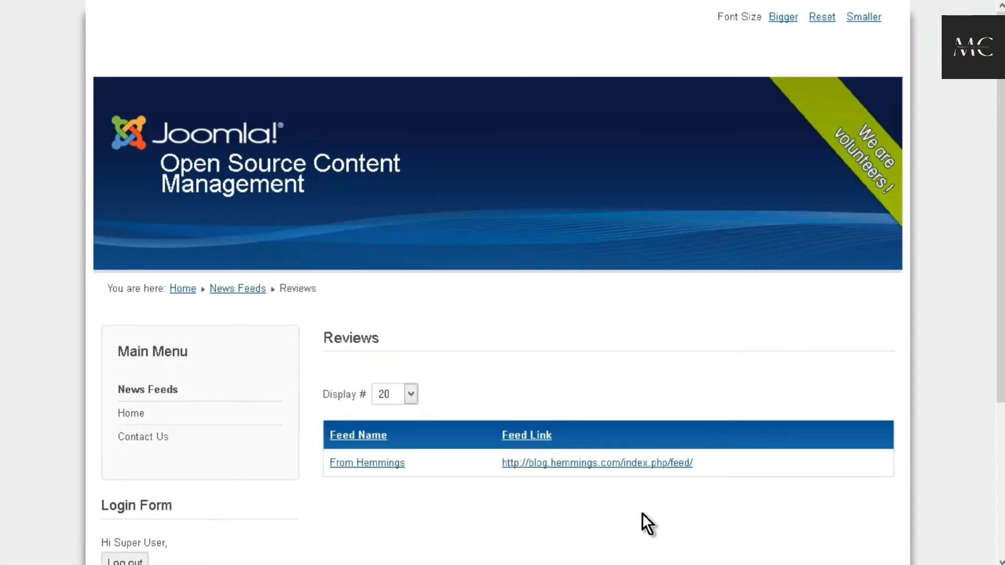
- Open the From Hemmings feed on the site, look through its articles and return to the Reviews category
{"action": "scroll", "coordinate": [642, 513], "scroll_direction": "down", "scroll_amount": 3}
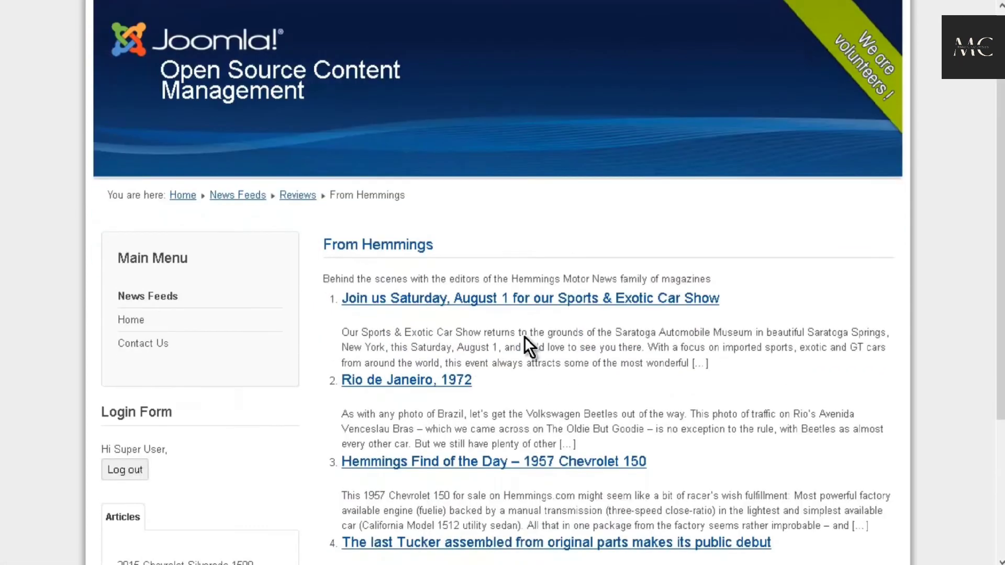
{"action": "scroll", "coordinate": [528, 349], "scroll_direction": "down", "scroll_amount": 4}
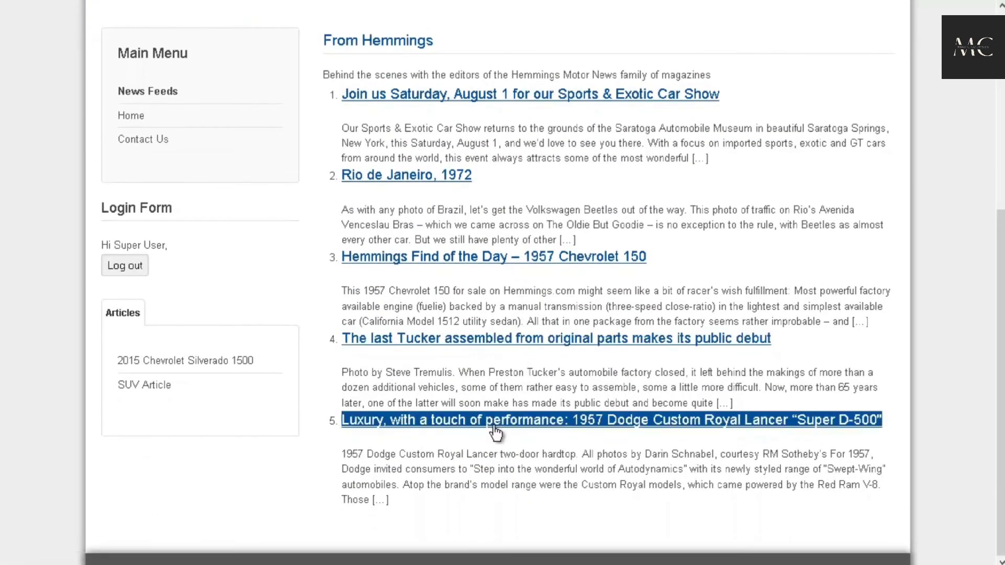
{"action": "scroll", "coordinate": [487, 429], "scroll_direction": "up", "scroll_amount": 6}
{"action": "scroll", "coordinate": [508, 403], "scroll_direction": "down", "scroll_amount": 5}
{"action": "scroll", "coordinate": [512, 414], "scroll_direction": "up", "scroll_amount": 5}
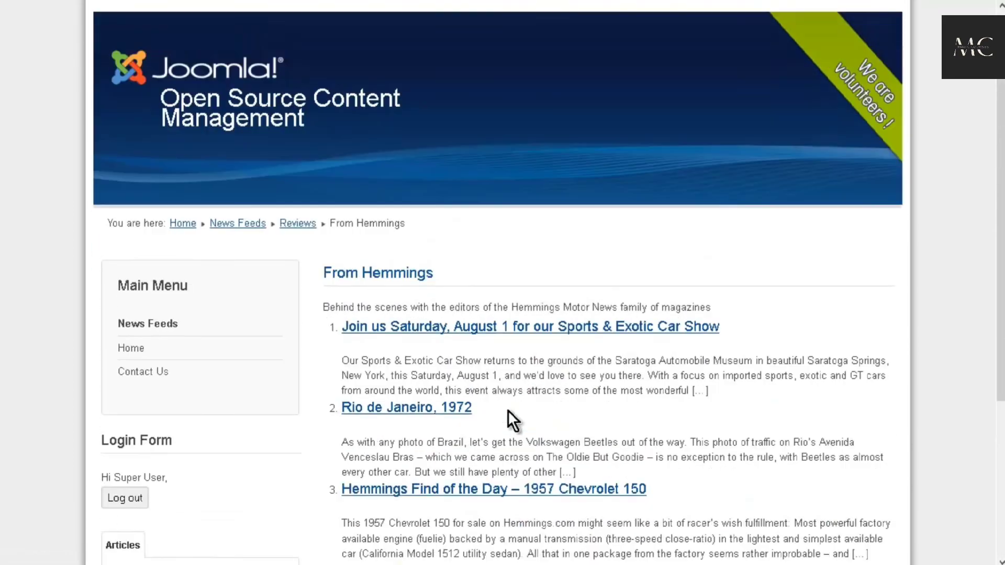
{"action": "triple_click", "coordinate": [471, 343]}
{"action": "left_click", "coordinate": [486, 341]}
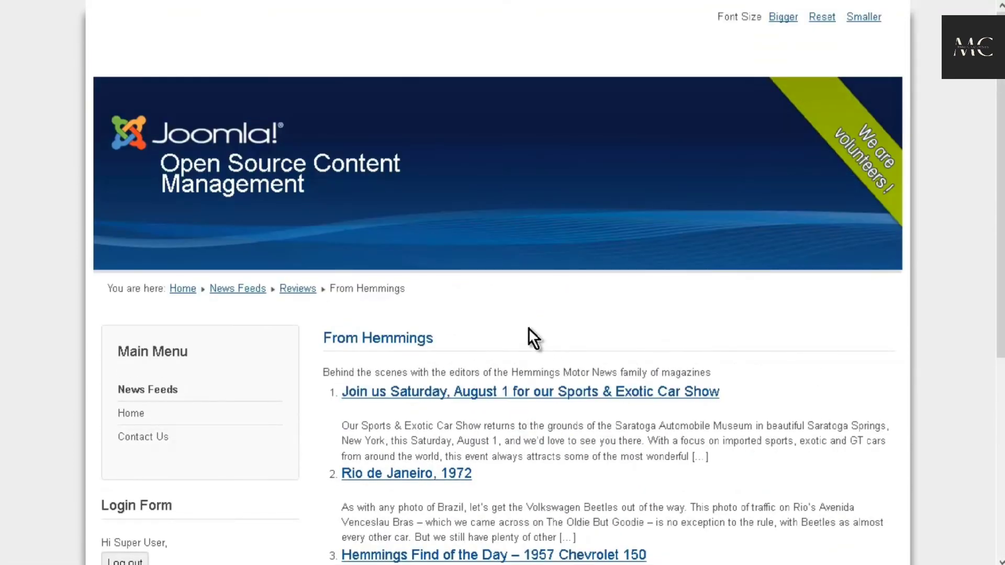
{"action": "left_click_drag", "start_coordinate": [319, 287], "coordinate": [273, 288]}
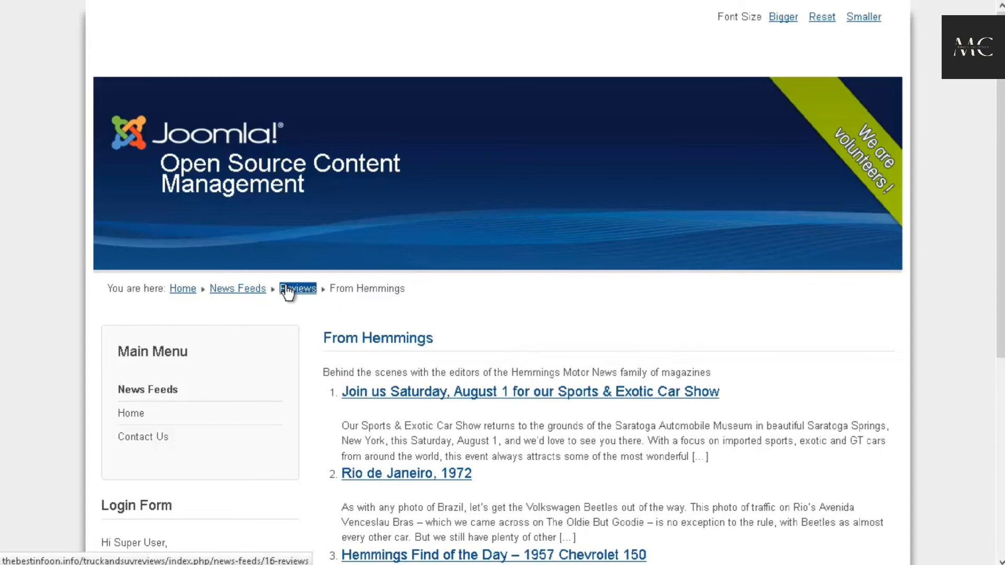
{"action": "left_click", "coordinate": [287, 292]}
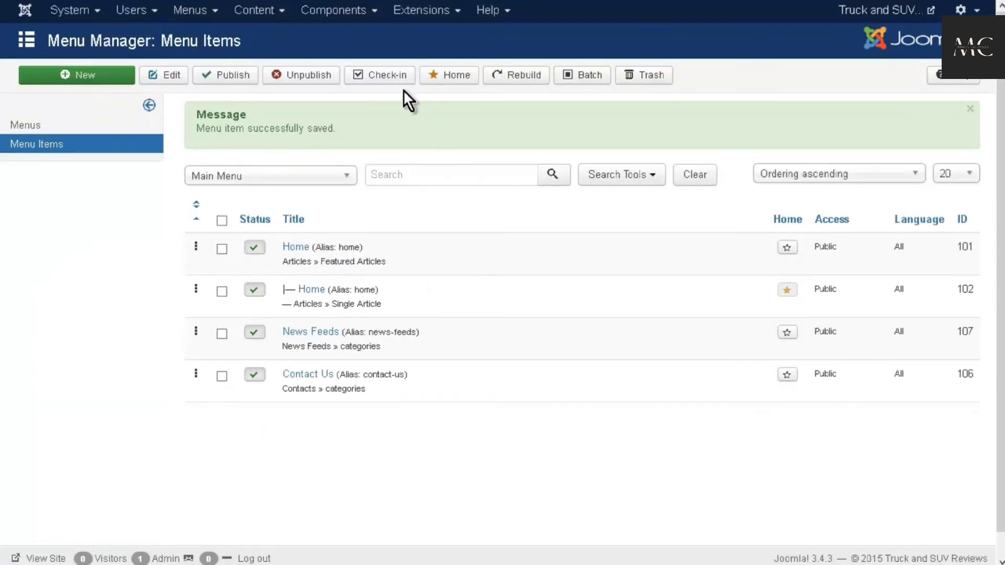
{"action": "left_click", "coordinate": [371, 13]}
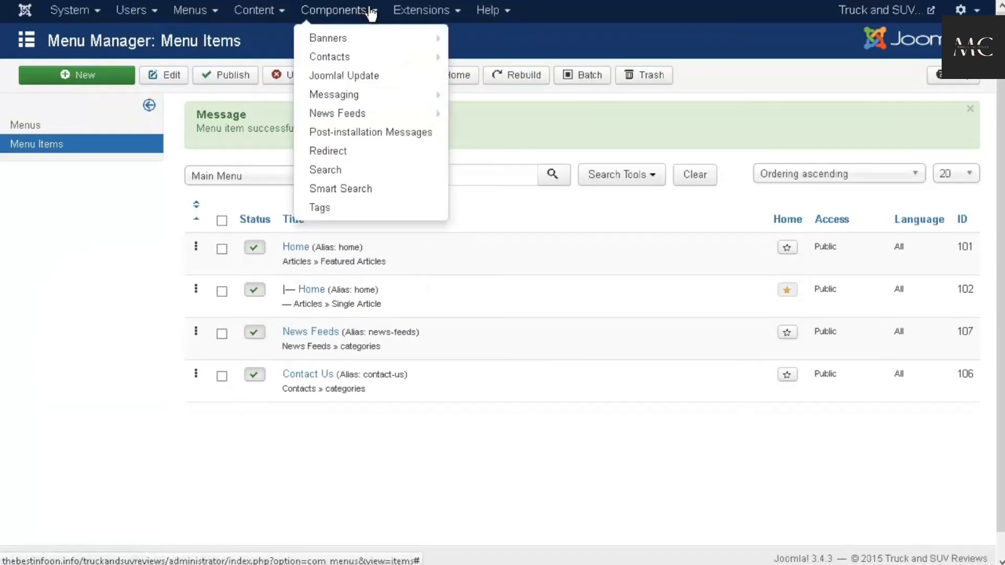
{"action": "left_click", "coordinate": [448, 13]}
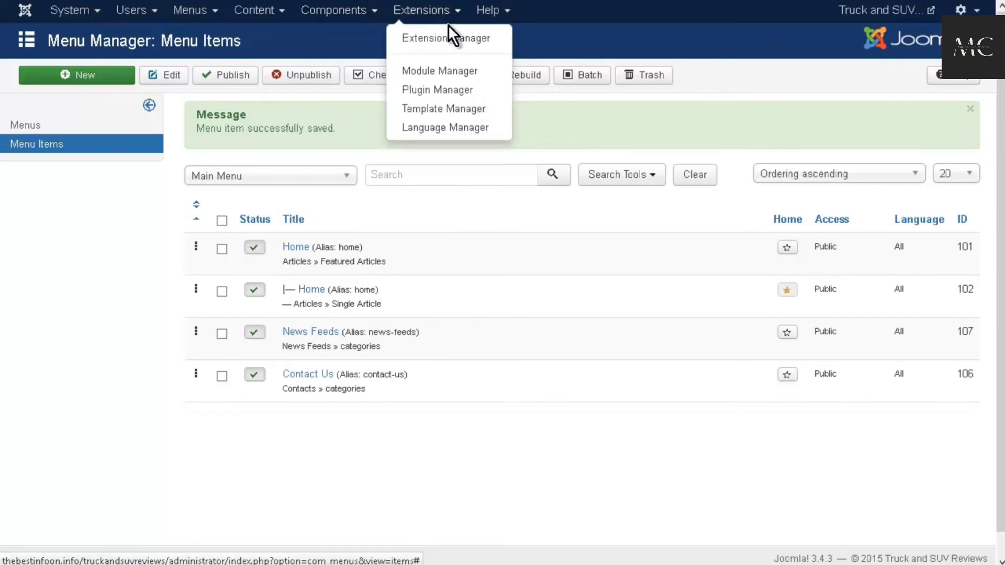
{"action": "left_click", "coordinate": [762, 83]}
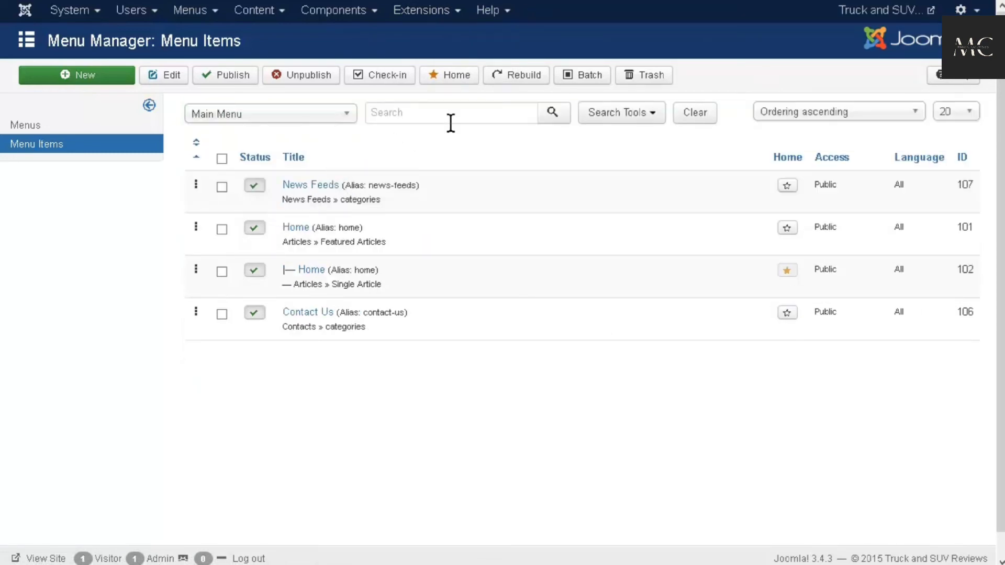
- Open the Extension Manager and look through its Manage, Discover, Database and Update Sites pages
{"action": "left_click", "coordinate": [460, 15]}
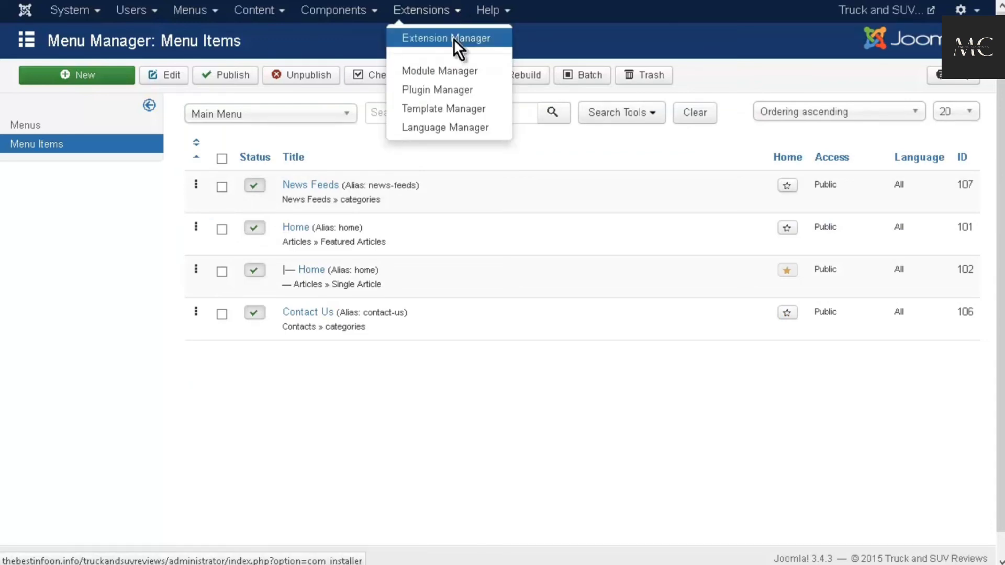
{"action": "left_click", "coordinate": [454, 39]}
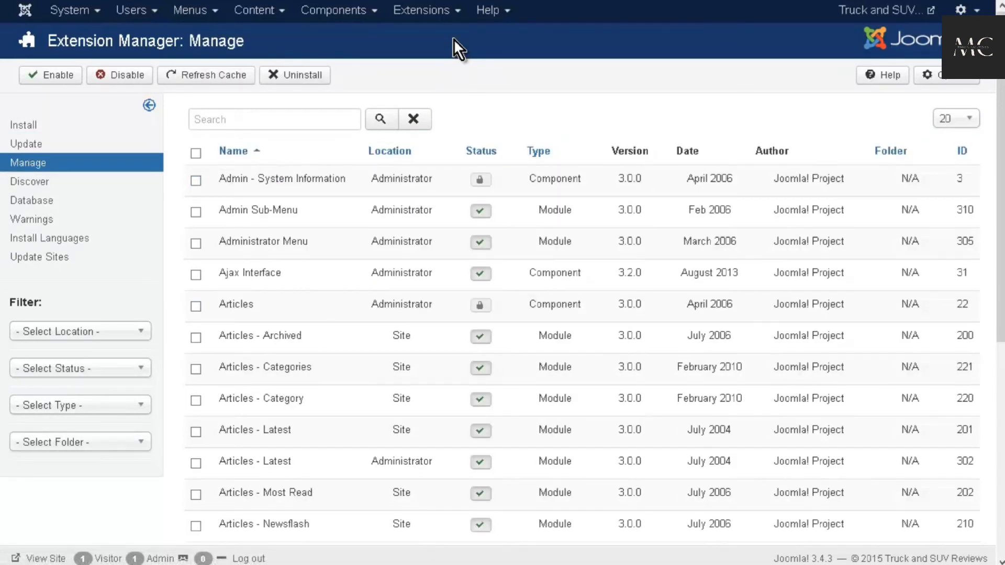
{"action": "scroll", "coordinate": [453, 38], "scroll_direction": "down", "scroll_amount": 3}
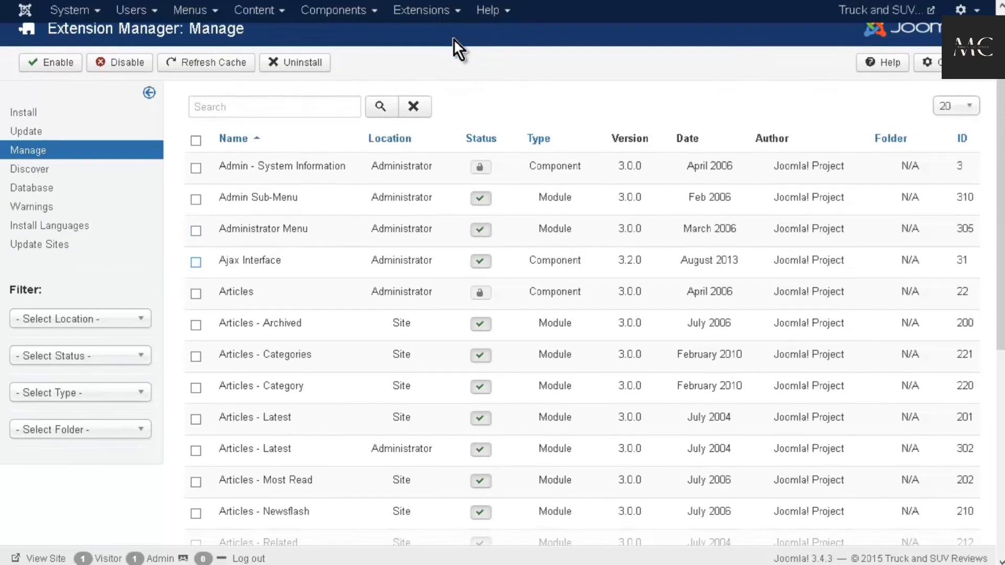
{"action": "scroll", "coordinate": [453, 39], "scroll_direction": "up", "scroll_amount": 1}
{"action": "scroll", "coordinate": [453, 39], "scroll_direction": "up", "scroll_amount": 1}
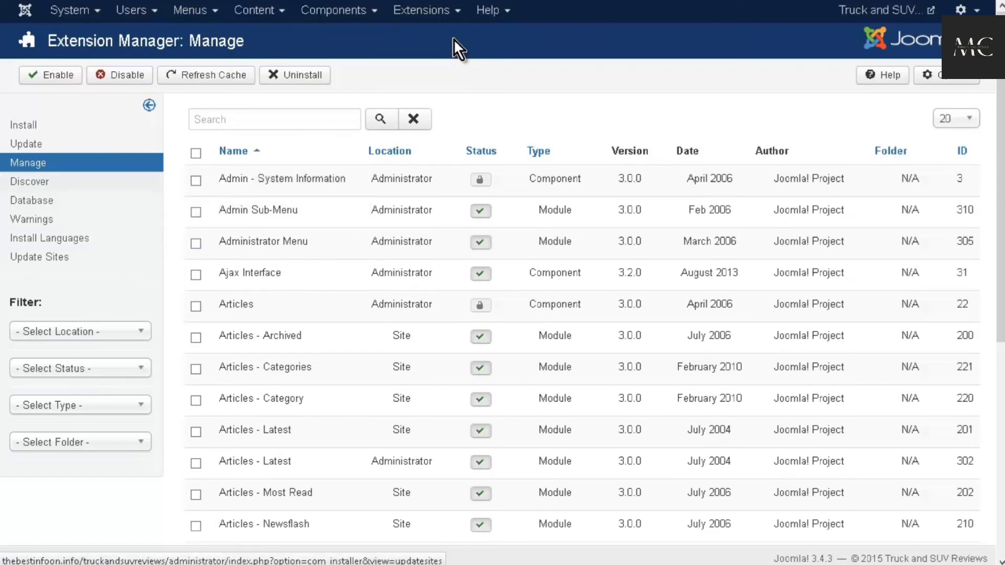
{"action": "left_click", "coordinate": [29, 181]}
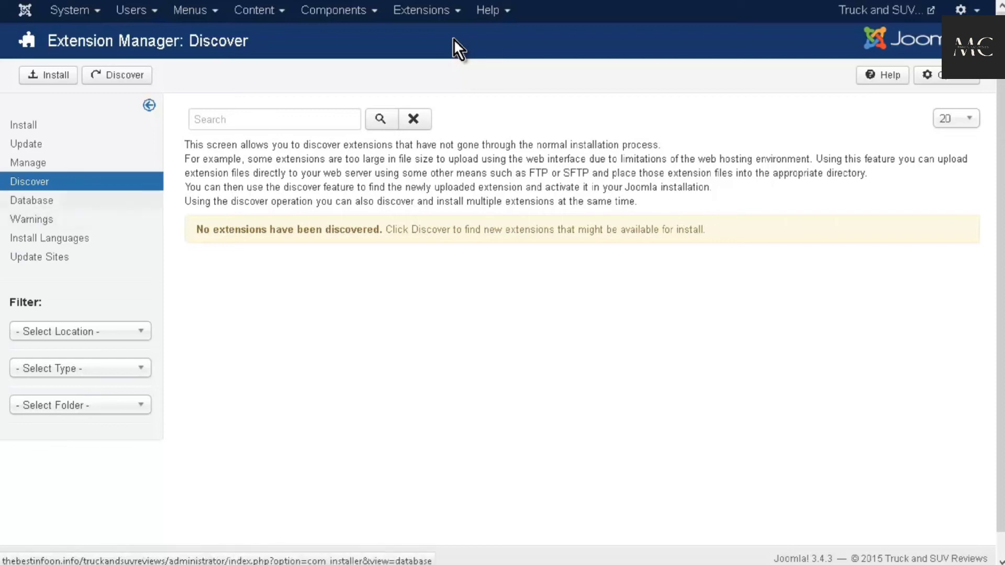
{"action": "left_click", "coordinate": [31, 200]}
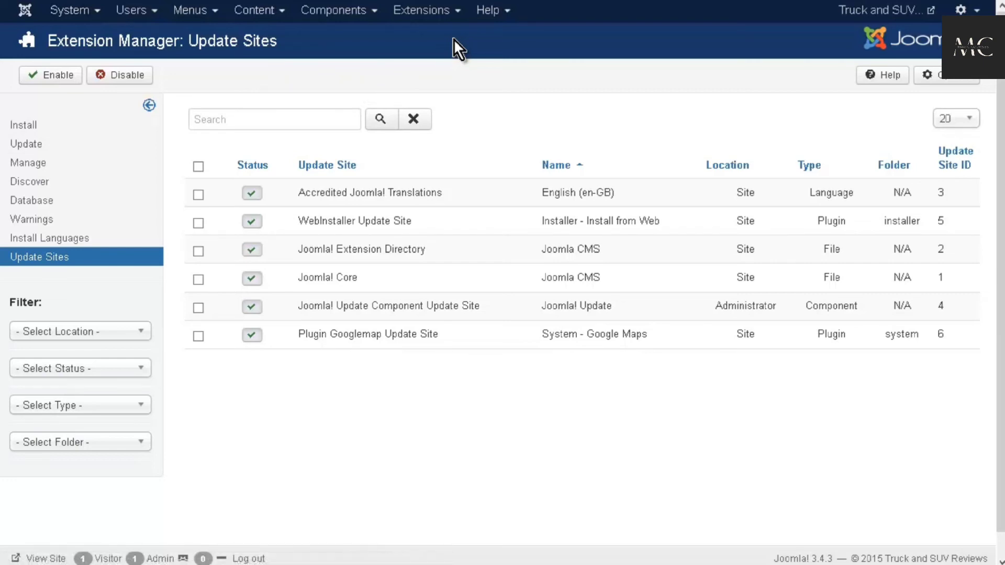
- Look over the live site's home page, including its Main Menu, login form and Articles list
{"action": "key", "text": "F5"}
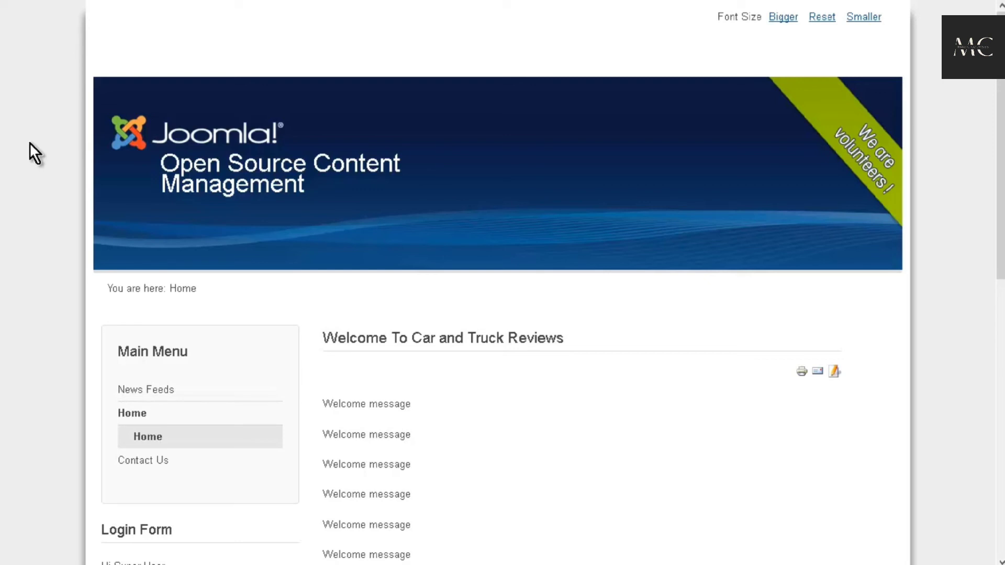
{"action": "scroll", "coordinate": [29, 143], "scroll_direction": "down", "scroll_amount": 4}
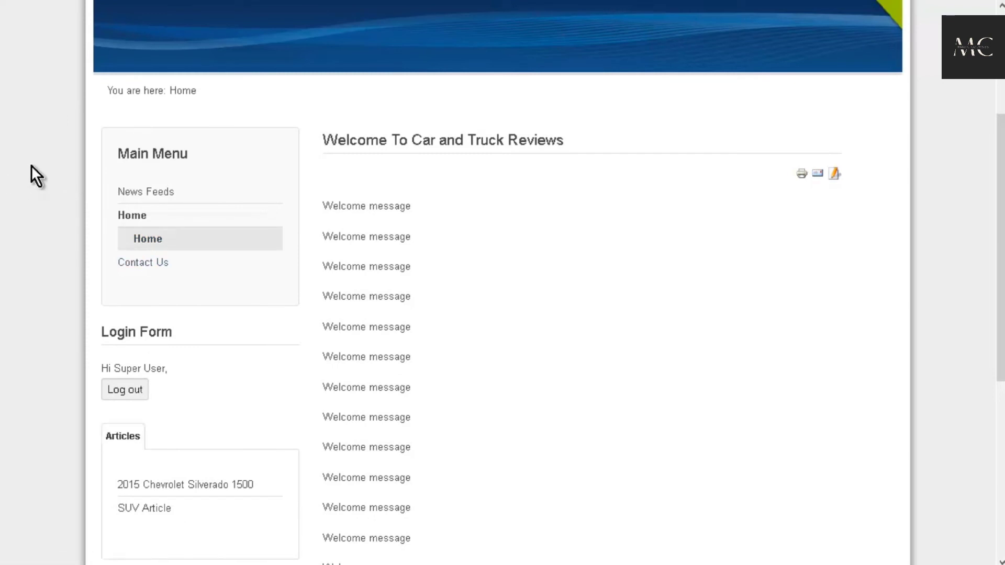
{"action": "scroll", "coordinate": [361, 178], "scroll_direction": "up", "scroll_amount": 4}
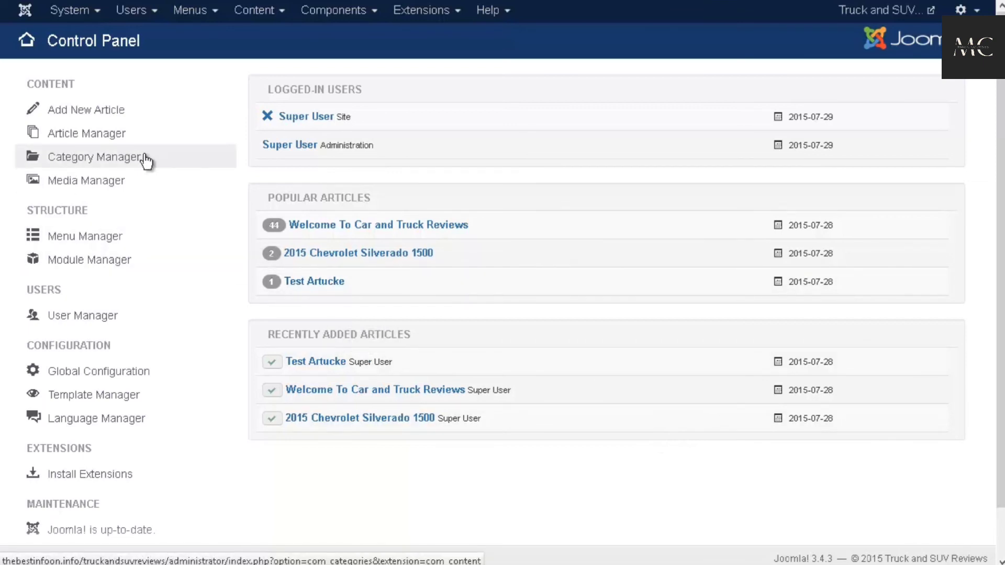
- Open the Beez3 - Default style from the Template Manager and show its advanced settings, including the current logo image
{"action": "left_click", "coordinate": [417, 11]}
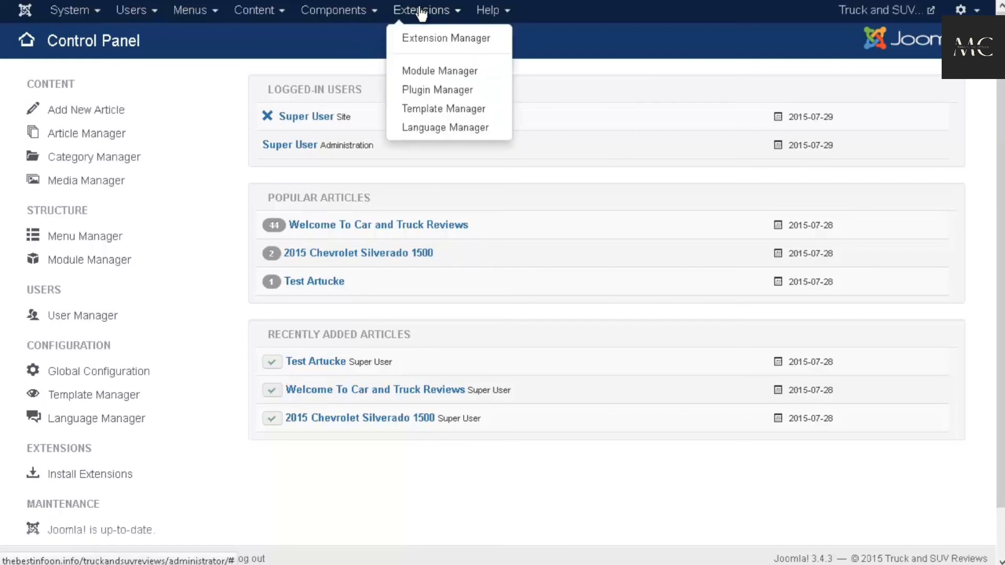
{"action": "left_click", "coordinate": [446, 111]}
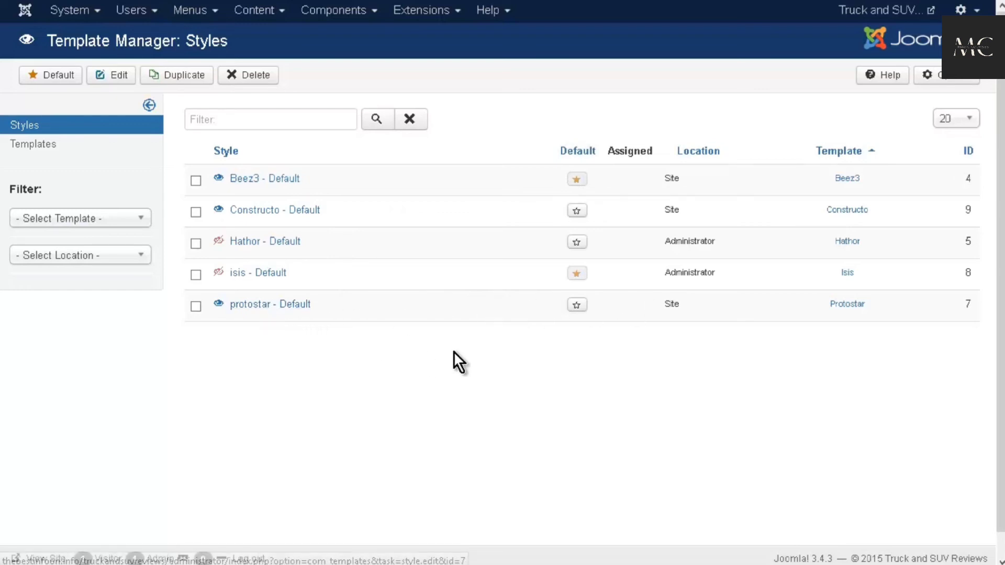
{"action": "left_click", "coordinate": [246, 181]}
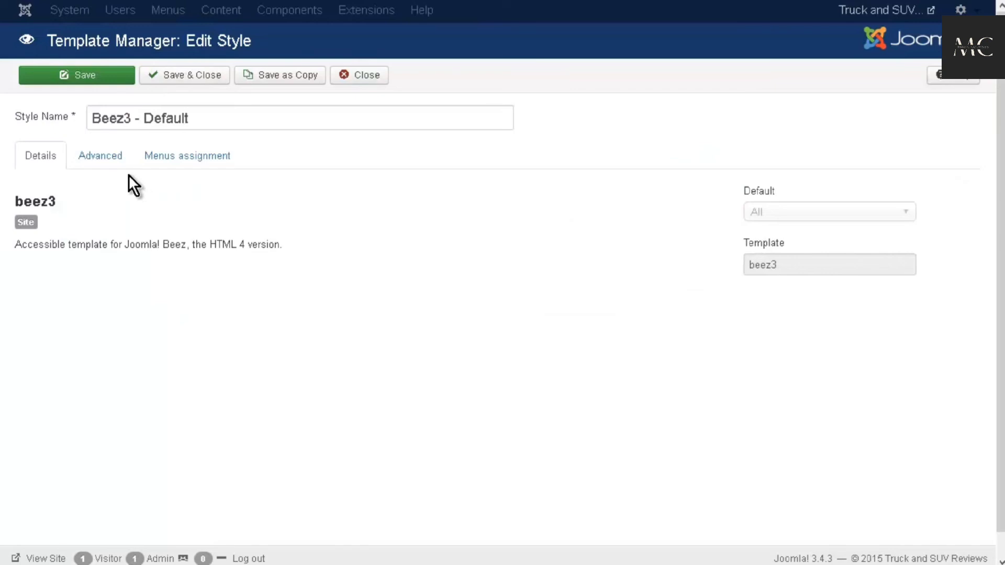
{"action": "left_click", "coordinate": [111, 160]}
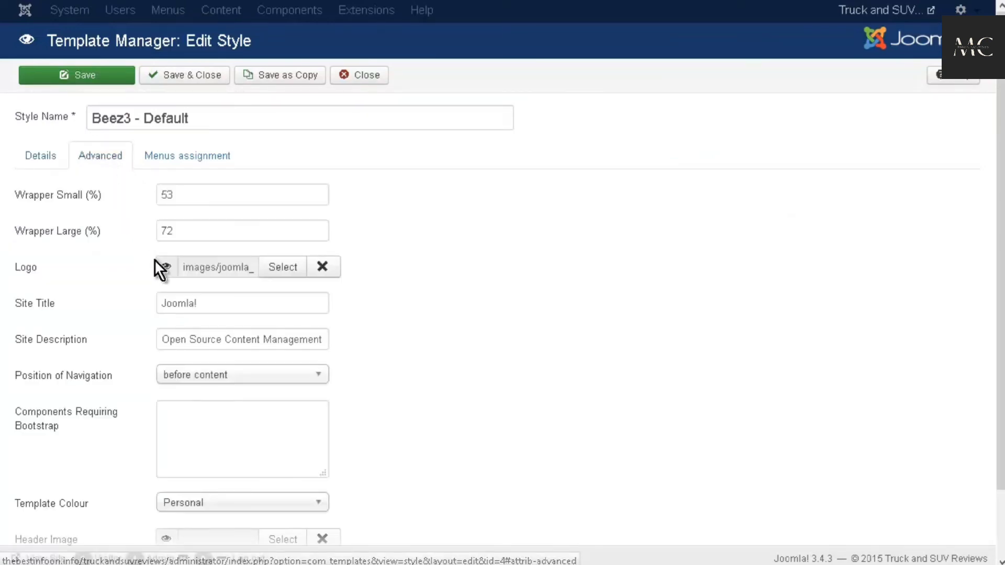
{"action": "mouse_move", "coordinate": [163, 265]}
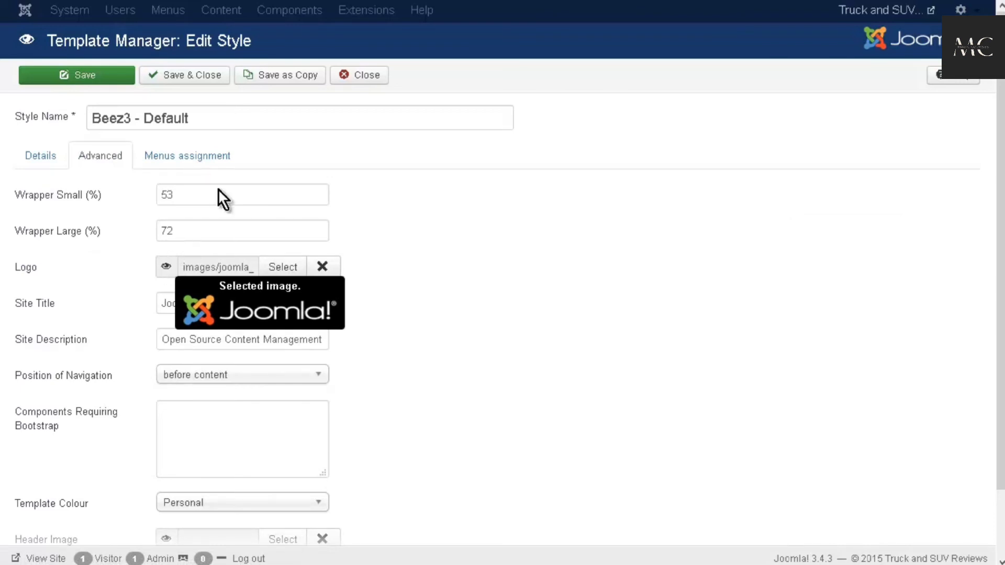
- Look at the site's current header, remove the logo from the Beez3 style, save it and check the header again
{"action": "left_click", "coordinate": [888, 14]}
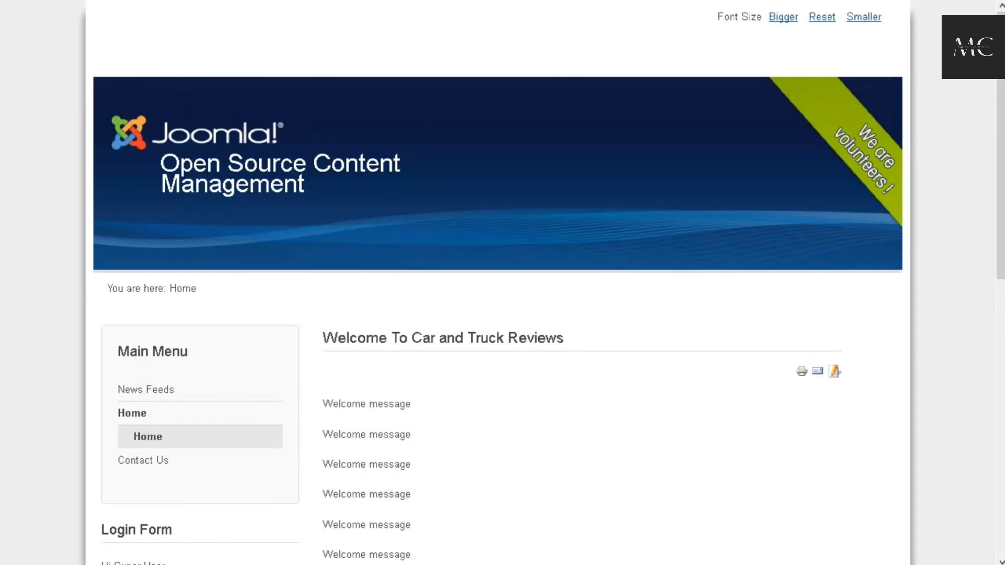
{"action": "key", "text": "ctrl+w"}
{"action": "scroll", "coordinate": [133, 286], "scroll_direction": "down", "scroll_amount": 2}
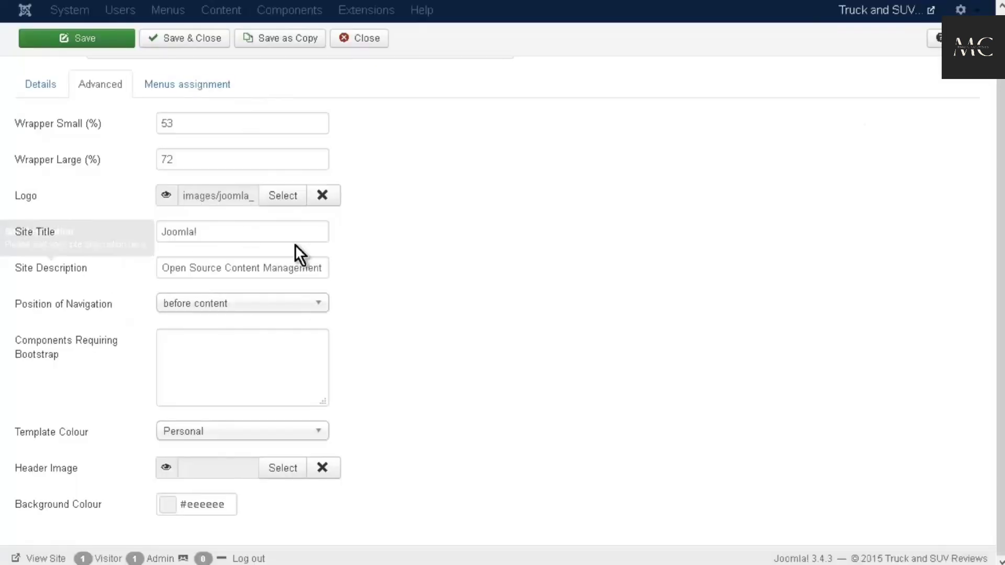
{"action": "left_click", "coordinate": [323, 195]}
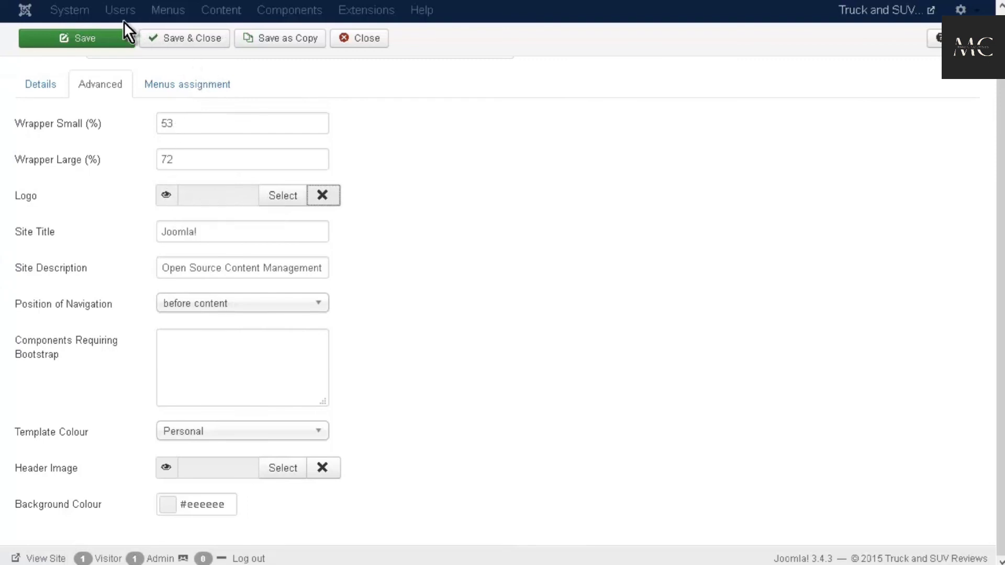
{"action": "left_click", "coordinate": [95, 39]}
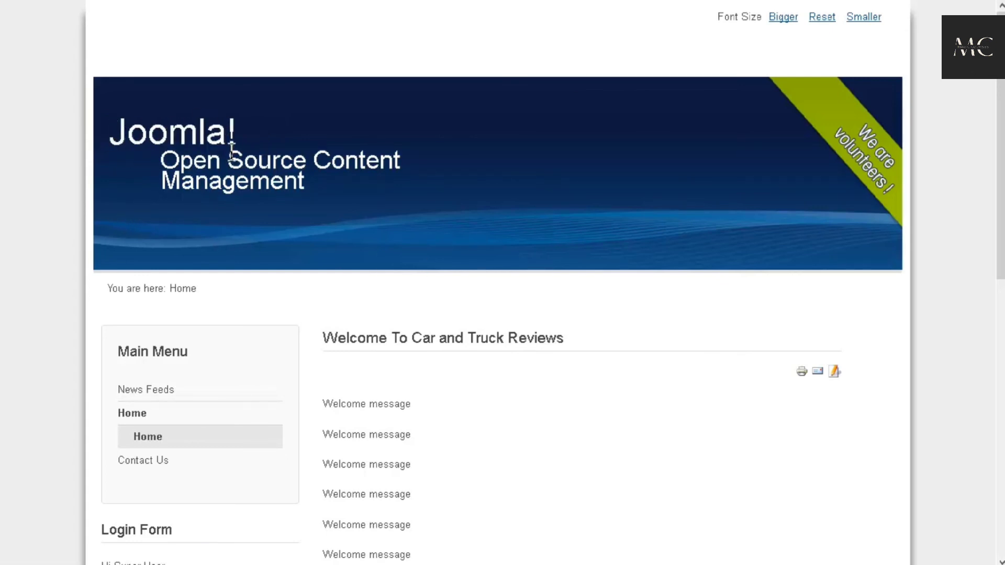
{"action": "key", "text": "ctrl+Tab"}
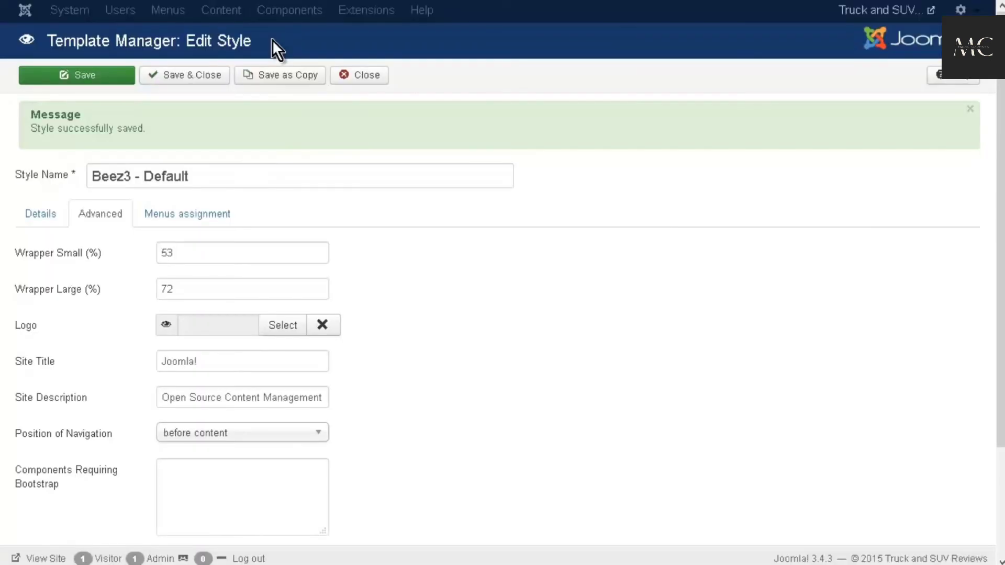
- Upload logo.jpg from the Downloads folder to the site's images through the style's Logo setting
{"action": "scroll", "coordinate": [199, 283], "scroll_direction": "down", "scroll_amount": 1}
{"action": "scroll", "coordinate": [204, 285], "scroll_direction": "down", "scroll_amount": 1}
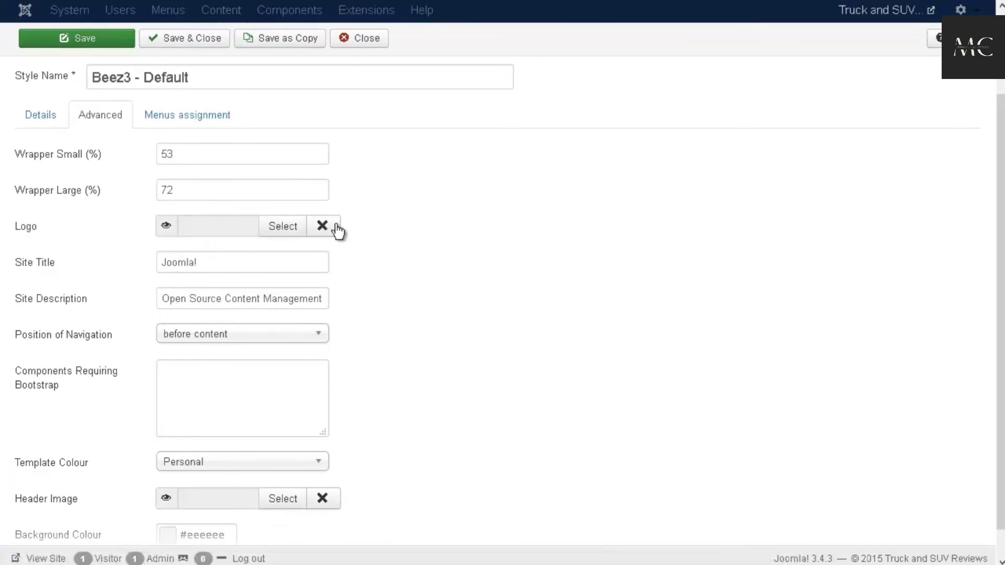
{"action": "left_click", "coordinate": [281, 230]}
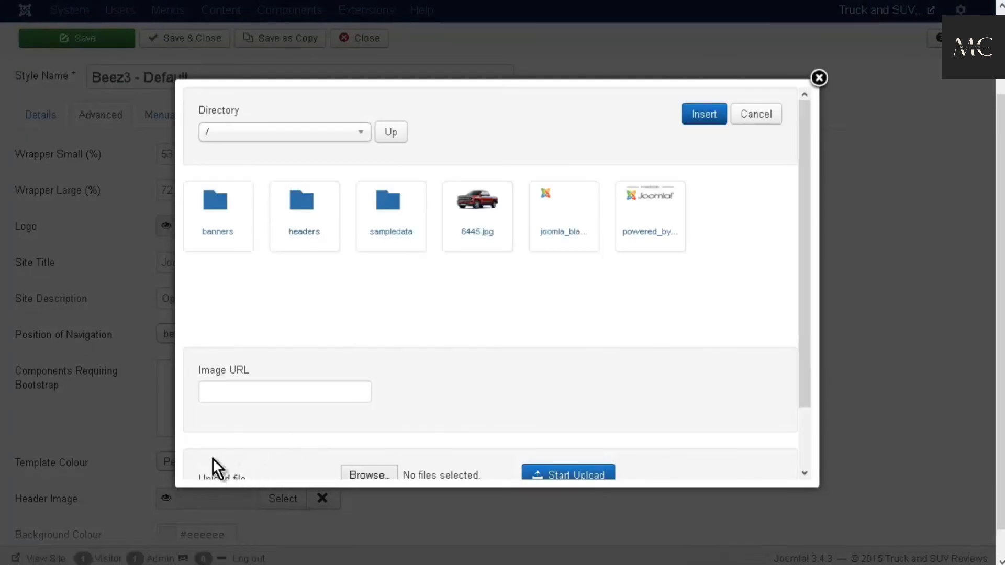
{"action": "scroll", "coordinate": [246, 450], "scroll_direction": "down", "scroll_amount": 2}
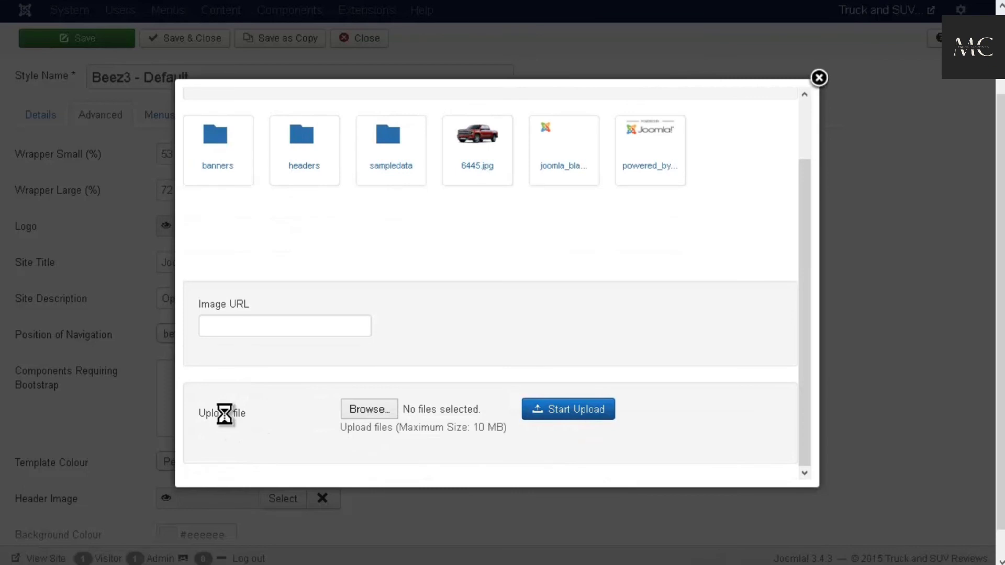
{"action": "left_click", "coordinate": [224, 414]}
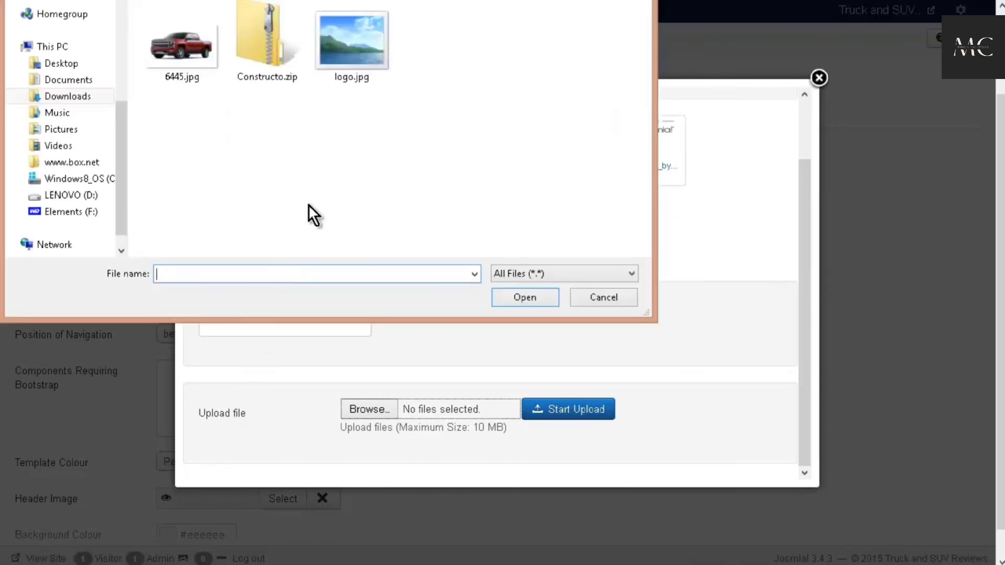
{"action": "left_click", "coordinate": [348, 73]}
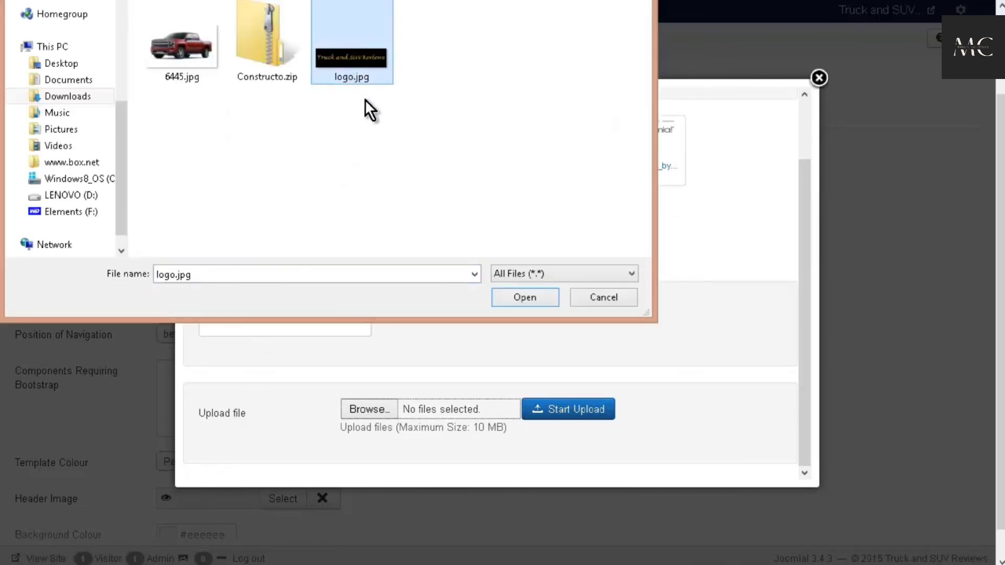
{"action": "left_click", "coordinate": [515, 297]}
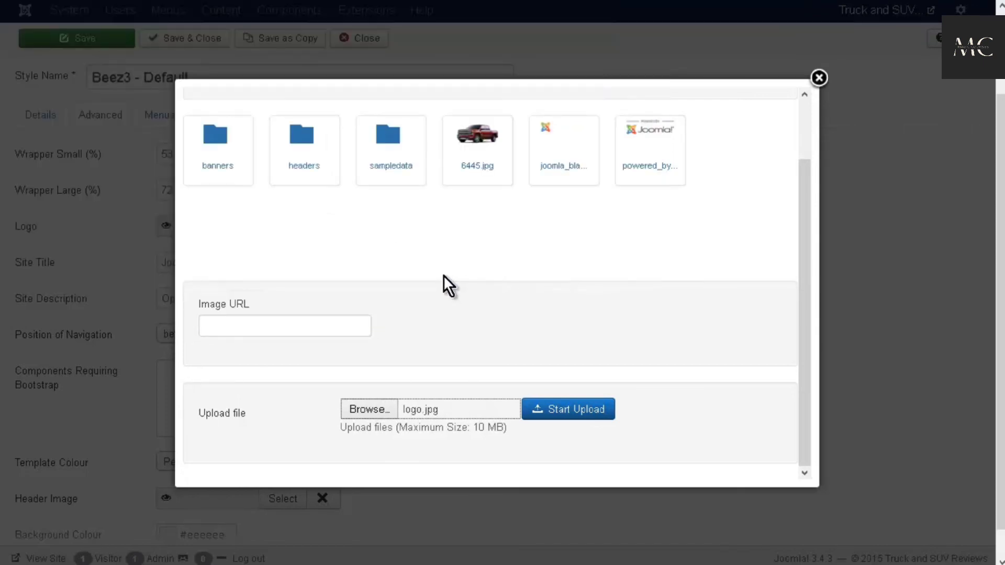
{"action": "left_click", "coordinate": [538, 396]}
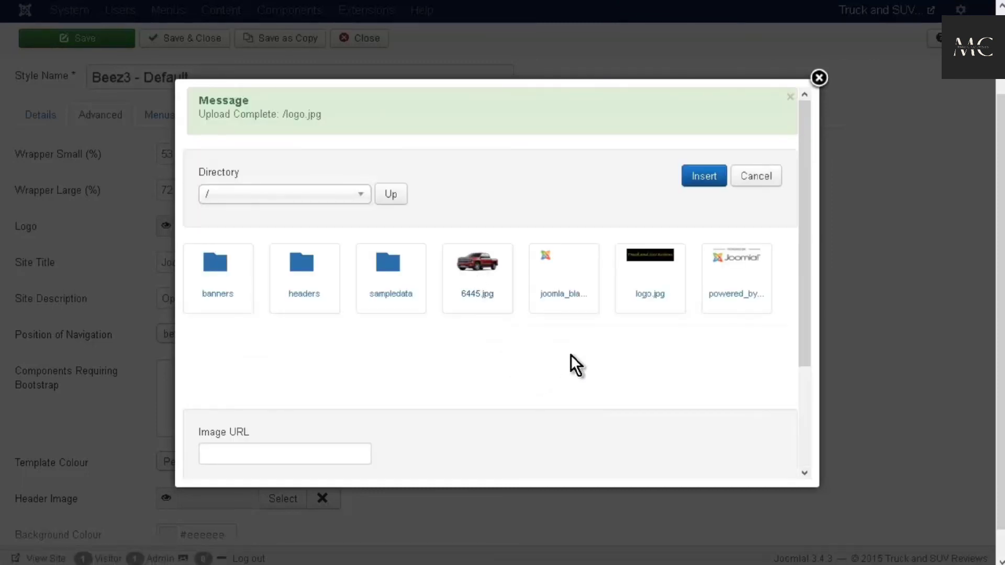
- Insert the uploaded logo.jpg as the Beez3 style's logo and save the style
{"action": "left_click", "coordinate": [650, 288]}
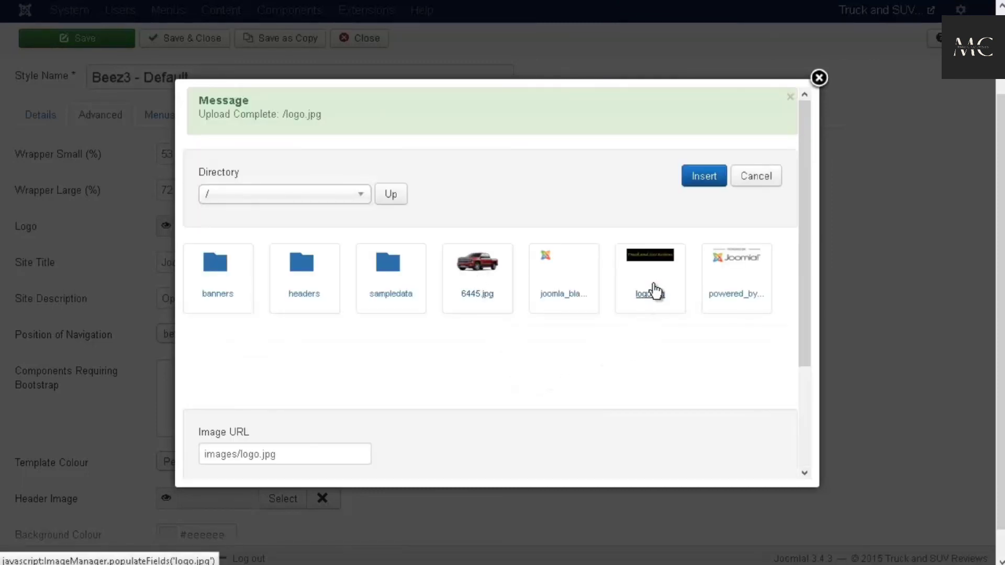
{"action": "left_click", "coordinate": [696, 180]}
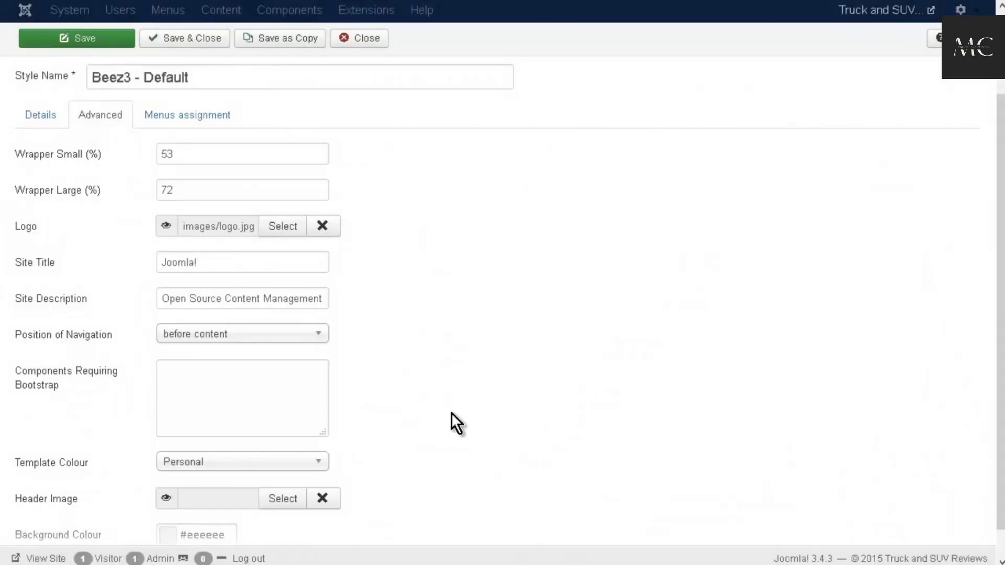
{"action": "left_click", "coordinate": [83, 39]}
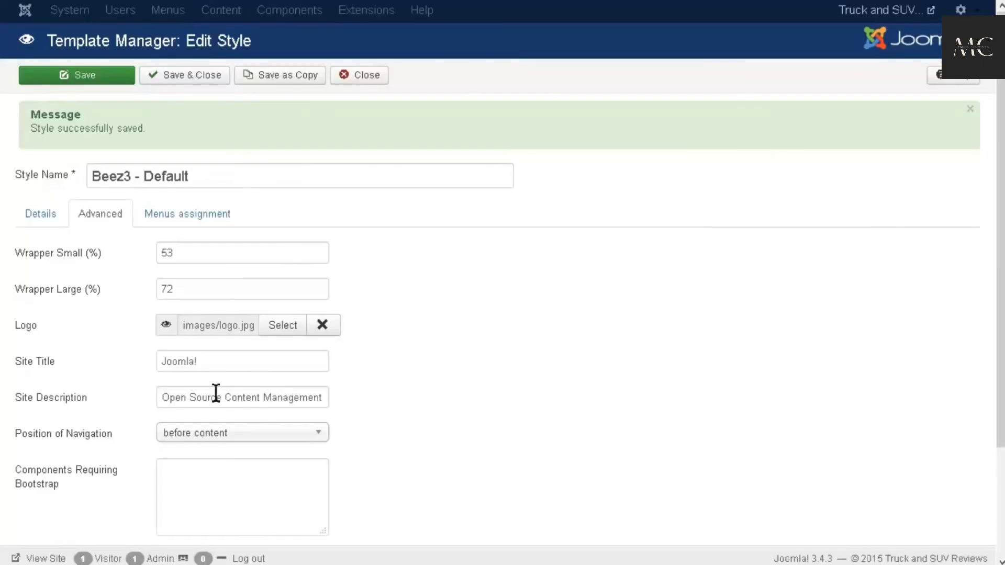
- Set the style's Site Title to "Best Reviews" and its Site Description to "Welcome", and save the style
{"action": "scroll", "coordinate": [262, 308], "scroll_direction": "down", "scroll_amount": 2}
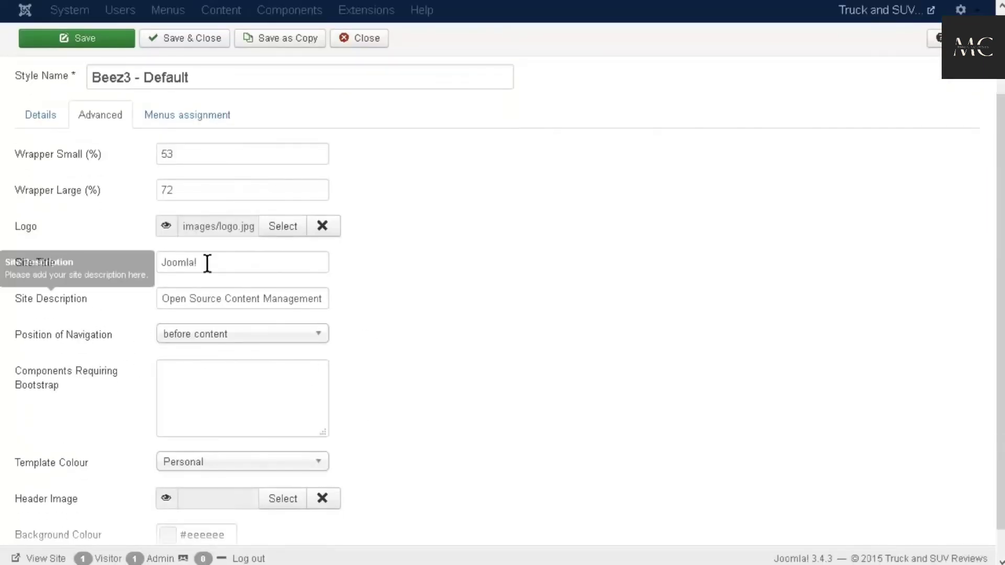
{"action": "left_click_drag", "start_coordinate": [204, 262], "coordinate": [70, 265]}
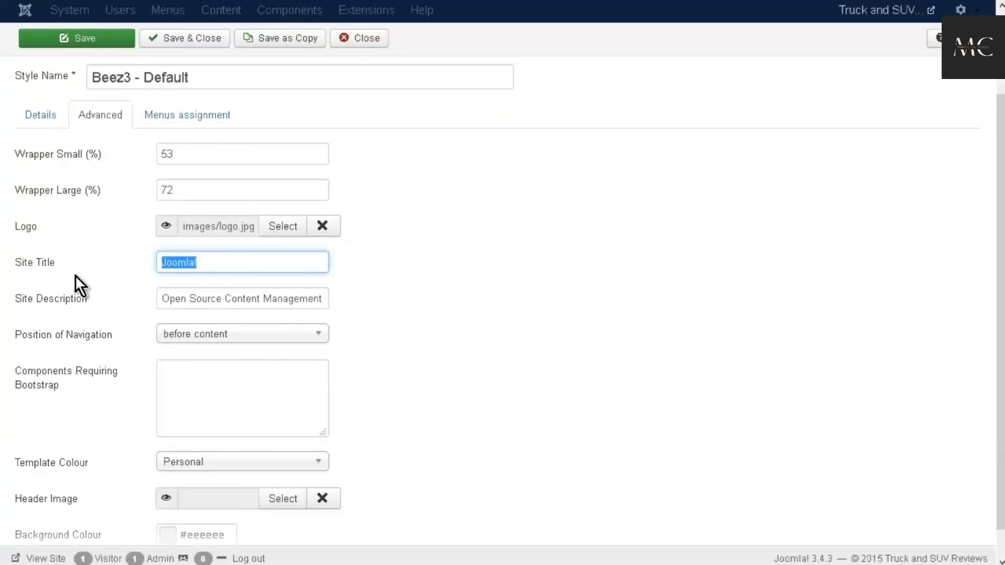
{"action": "key", "text": "BackSpace"}
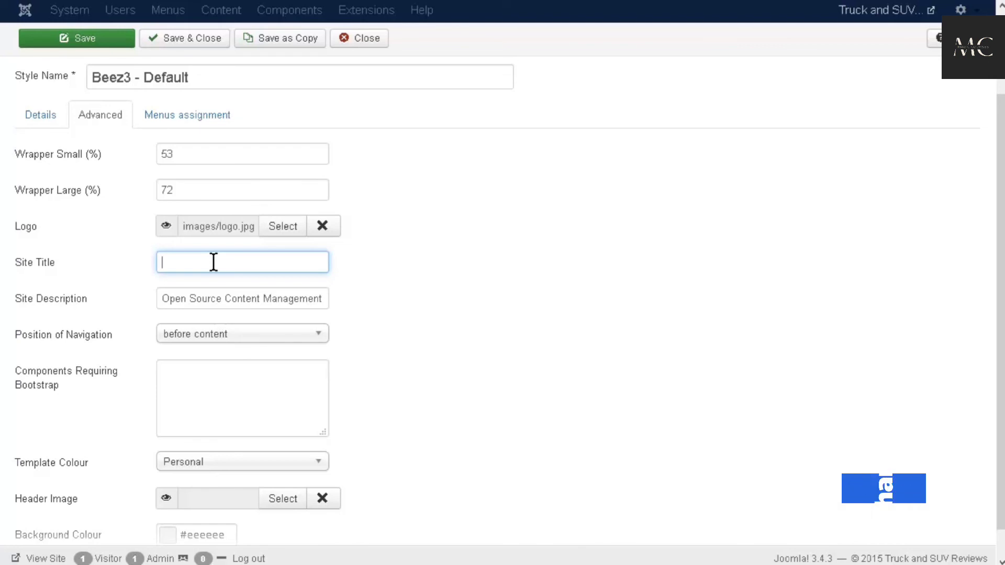
{"action": "type", "text": "Best Reviews"}
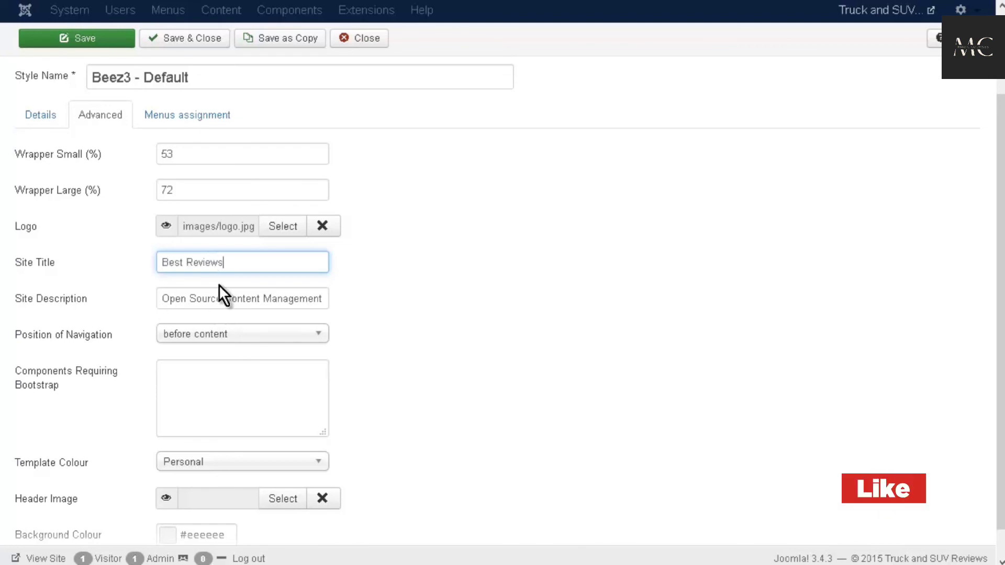
{"action": "triple_click", "coordinate": [257, 298]}
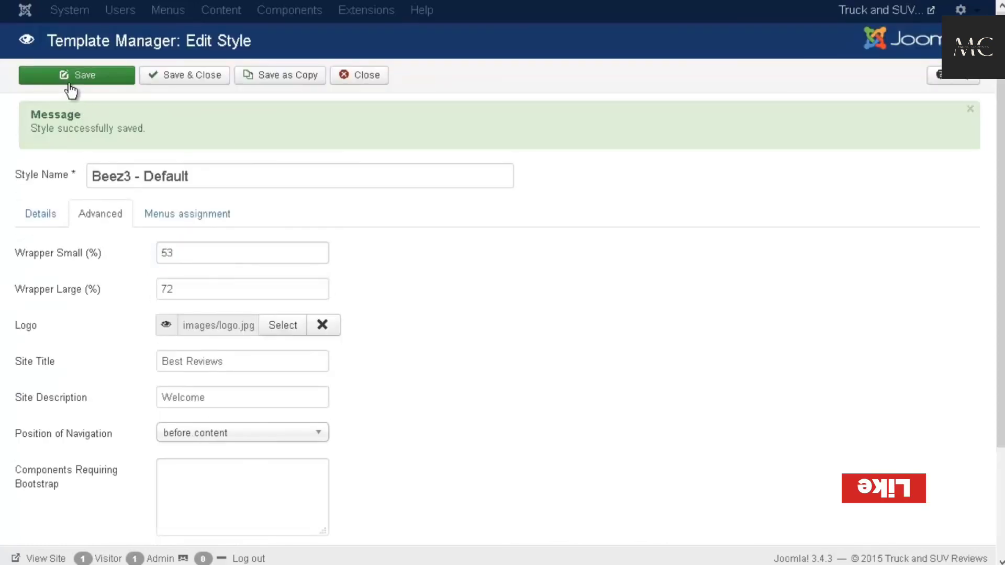
{"action": "left_click", "coordinate": [71, 81]}
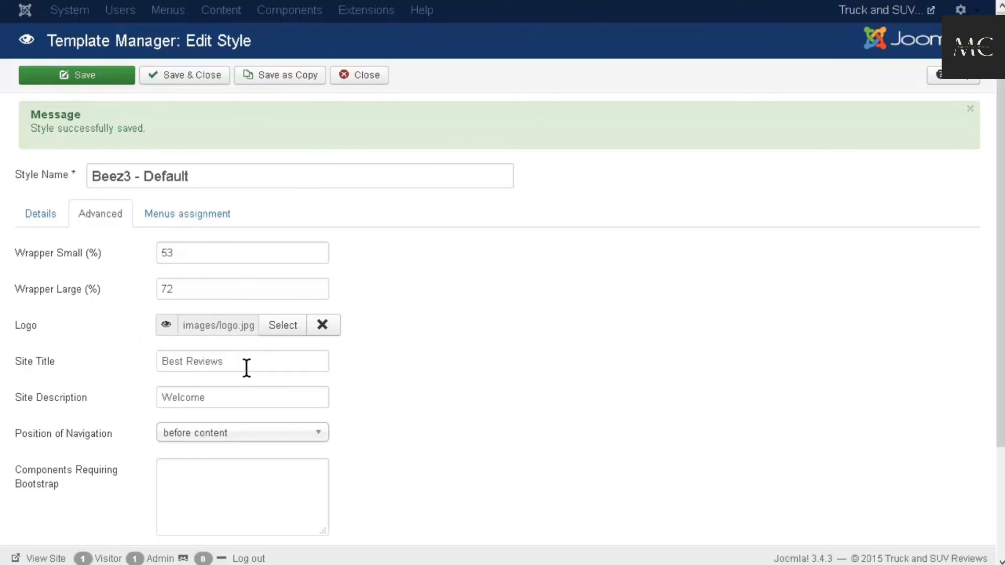
- Clear the Beez3 style's Site Title
{"action": "left_click_drag", "start_coordinate": [229, 361], "coordinate": [115, 374]}
{"action": "key", "text": "BackSpace"}
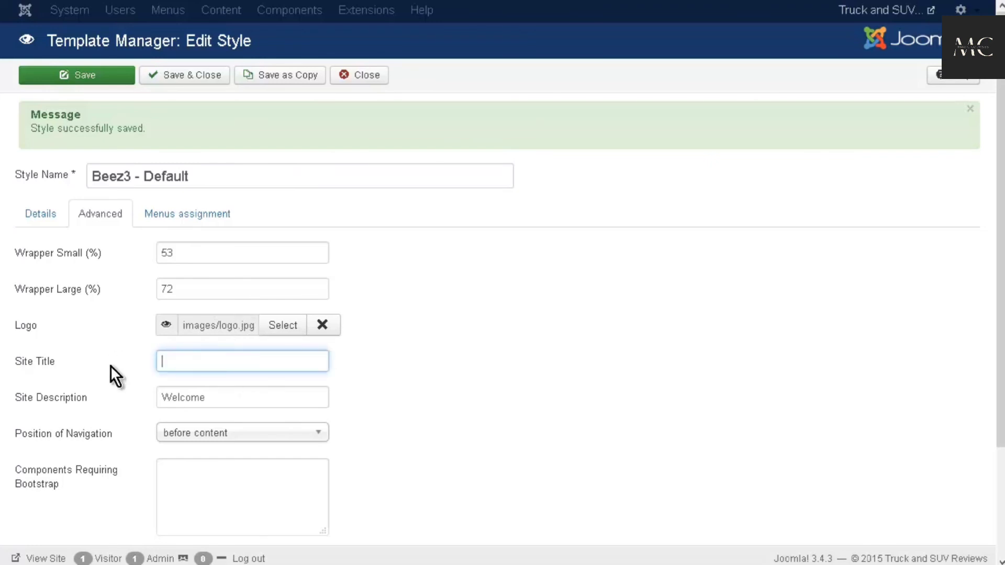
- Set the Template Colour to Nature, save the style and view the result on the live site
{"action": "scroll", "coordinate": [118, 369], "scroll_direction": "down", "scroll_amount": 3}
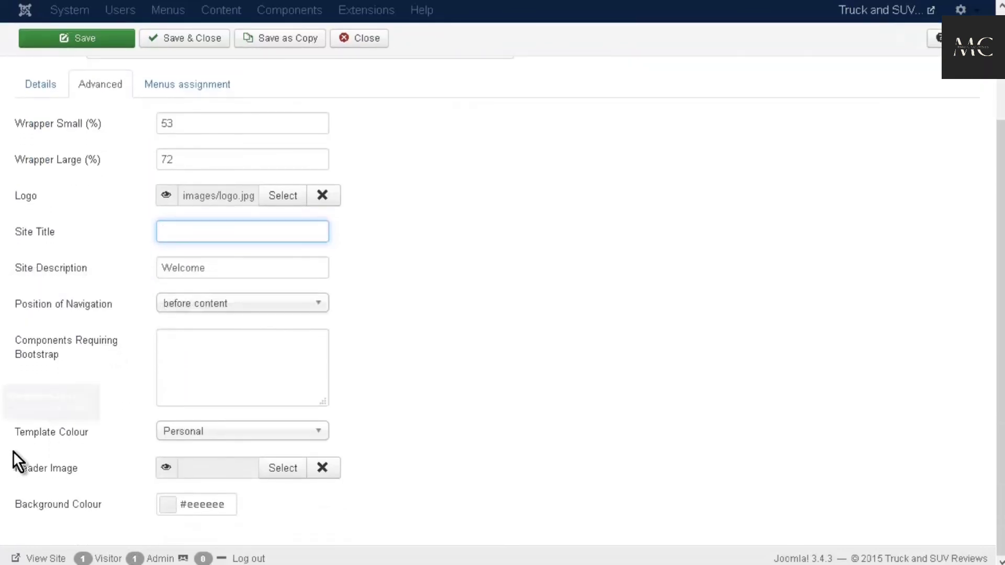
{"action": "left_click", "coordinate": [320, 433]}
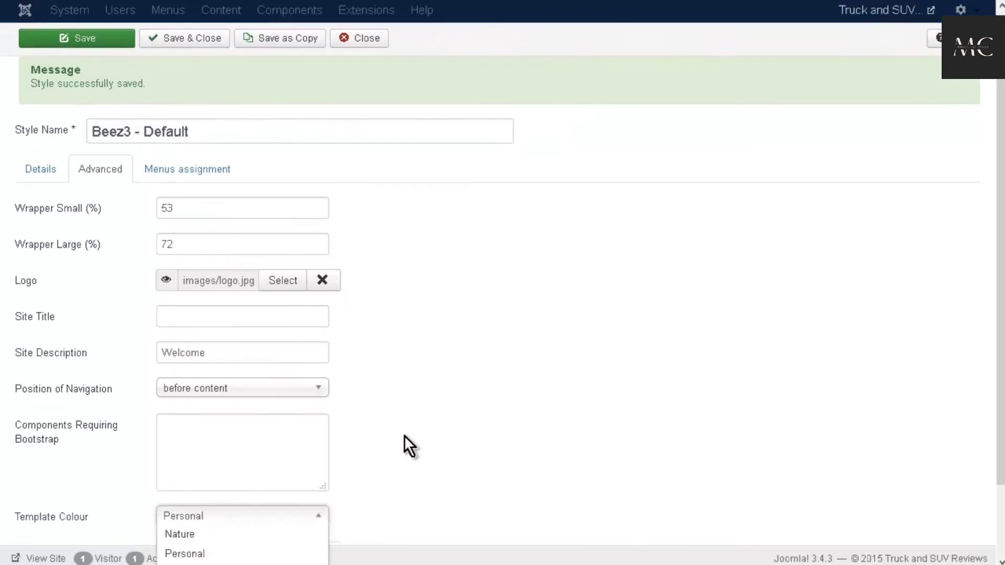
{"action": "scroll", "coordinate": [404, 445], "scroll_direction": "down", "scroll_amount": 2}
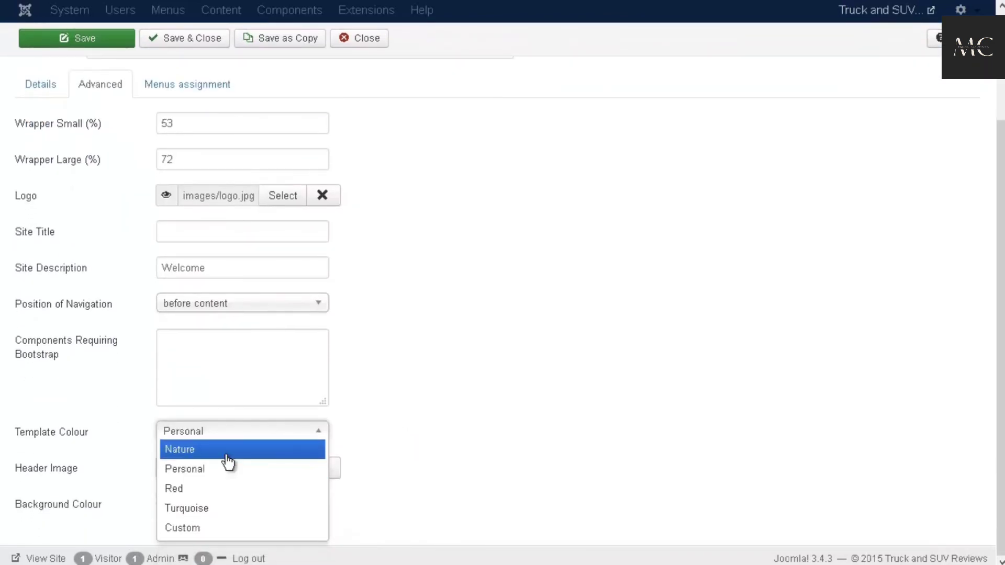
{"action": "left_click", "coordinate": [225, 450]}
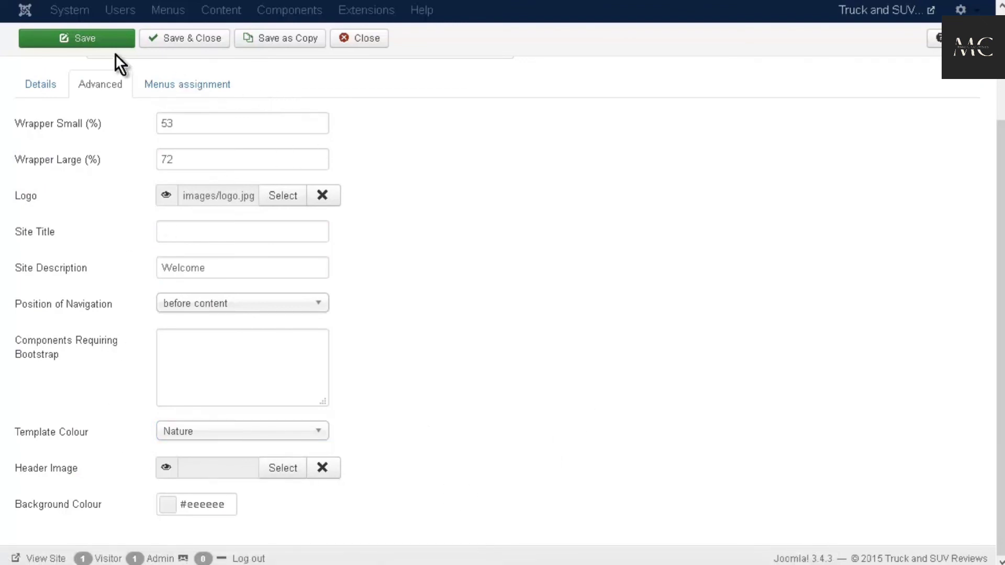
{"action": "left_click", "coordinate": [79, 41]}
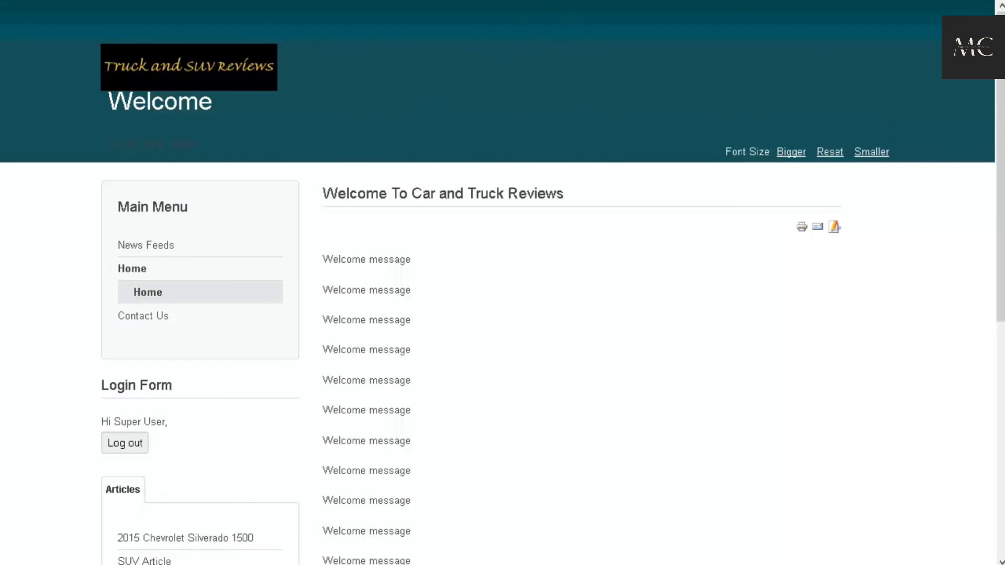
{"action": "key", "text": "ctrl+Tab"}
- Set the style's Template Colour to Red
{"action": "scroll", "coordinate": [453, 309], "scroll_direction": "down", "scroll_amount": 3}
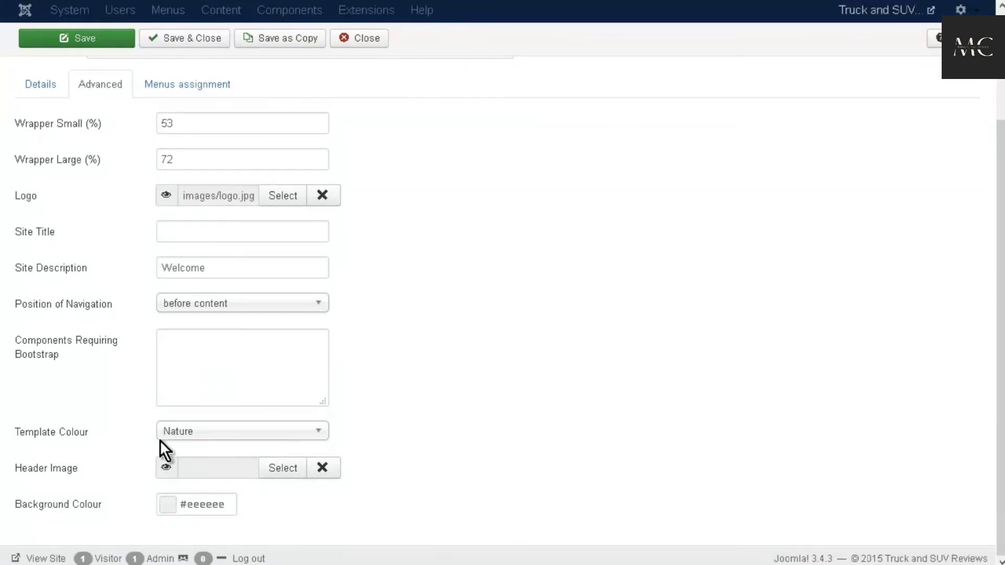
{"action": "left_click", "coordinate": [322, 435]}
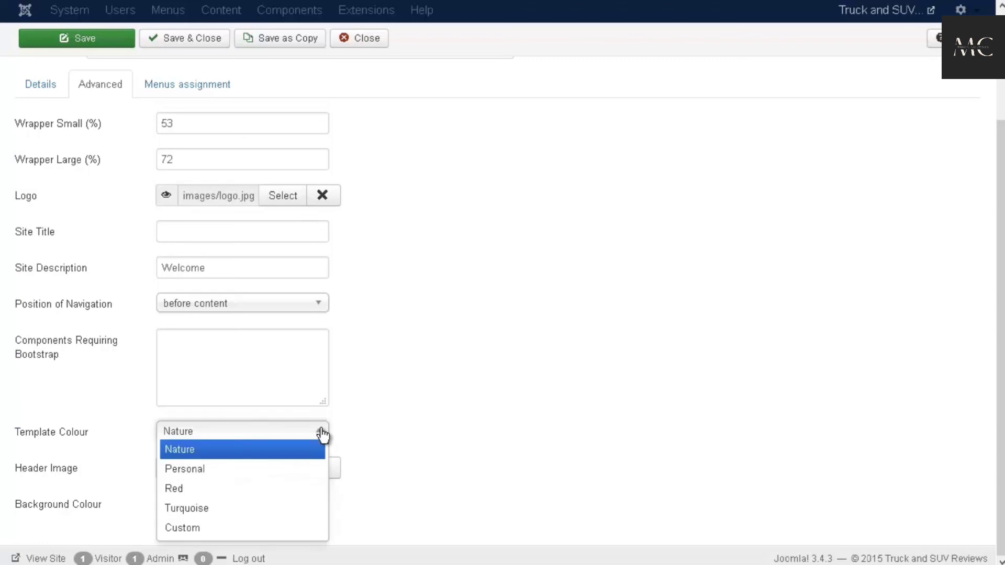
{"action": "left_click", "coordinate": [281, 489]}
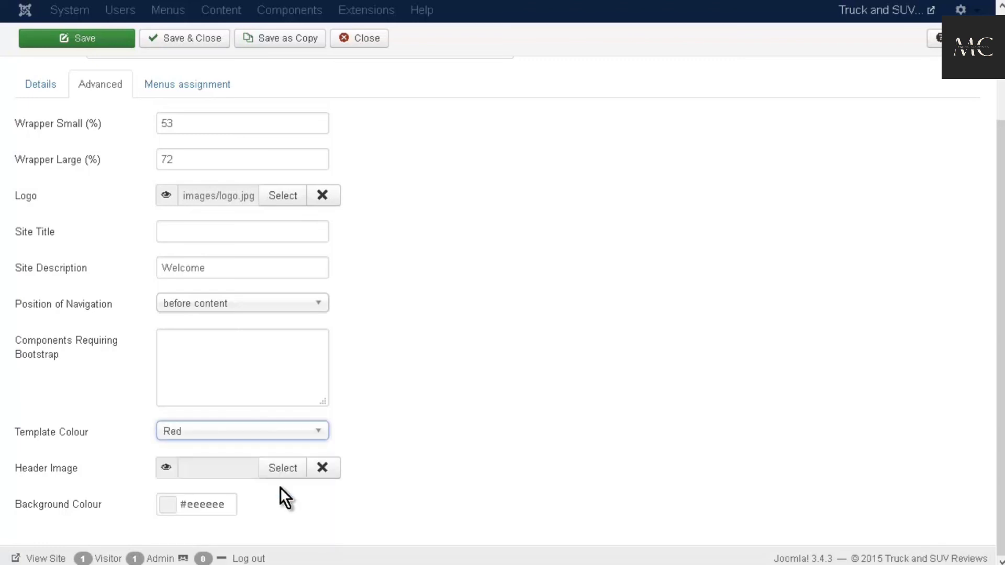
- Save the style with the Red colour and refresh the live site to view it
{"action": "left_click", "coordinate": [77, 42]}
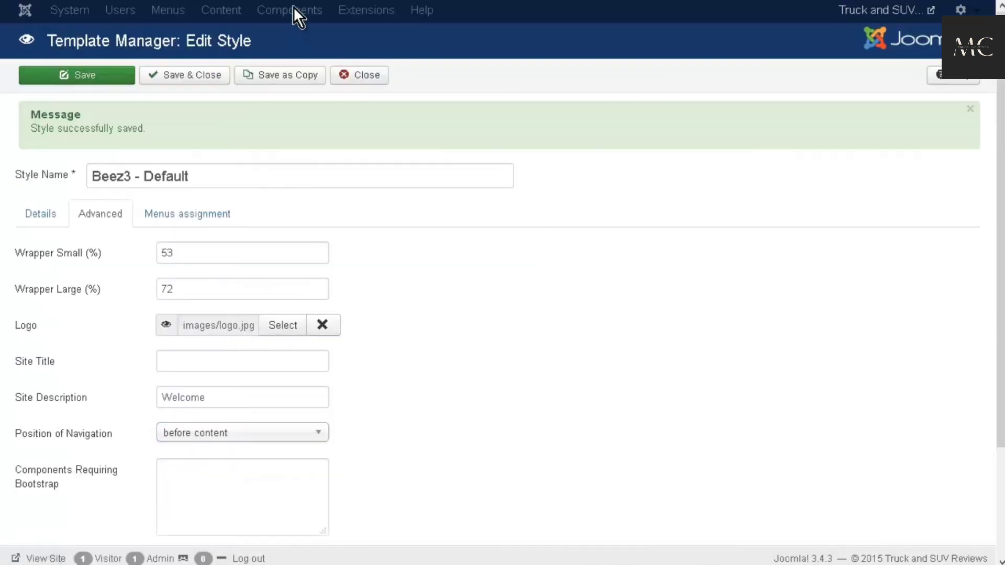
{"action": "key", "text": "ctrl+Tab"}
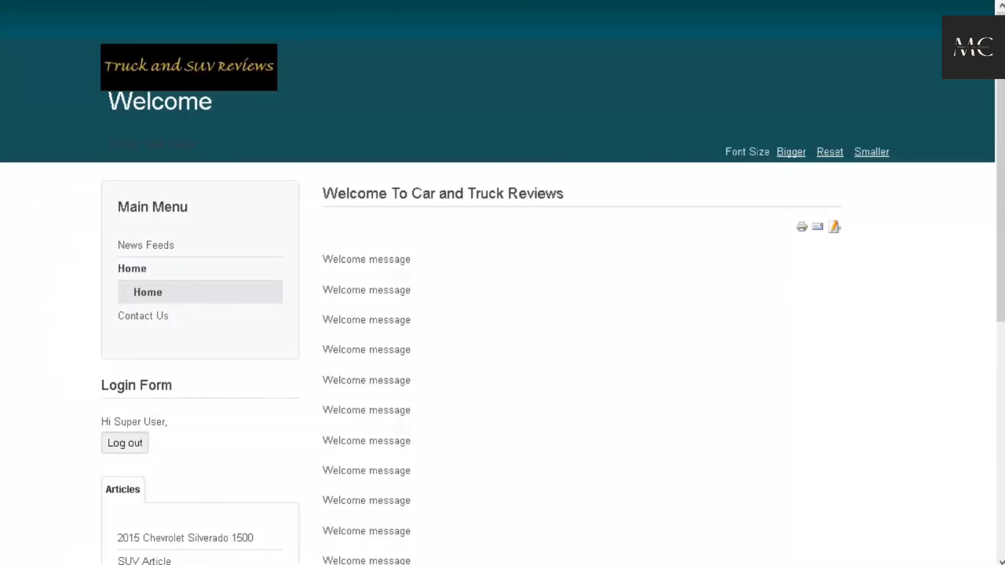
{"action": "key", "text": "F5"}
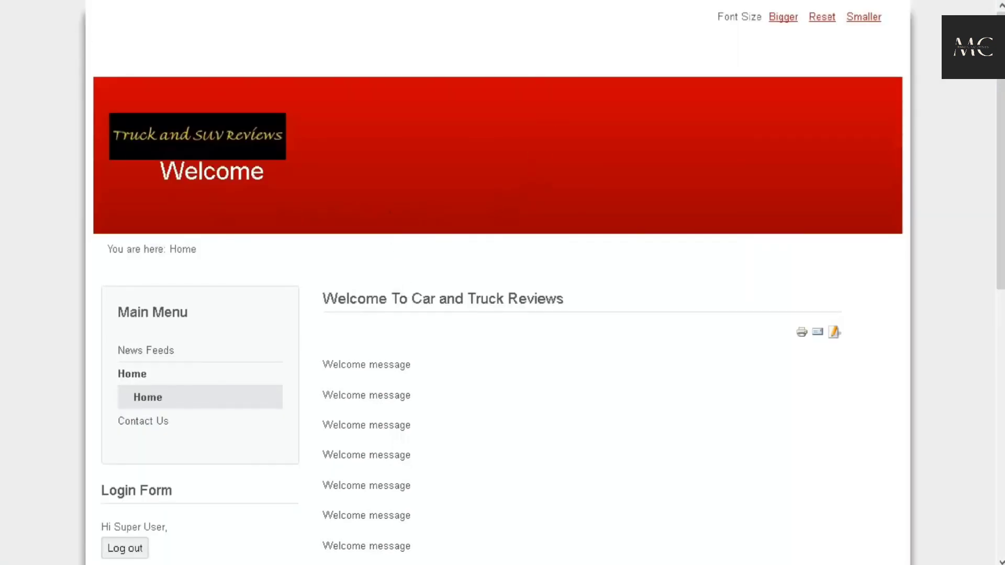
- Return to the Beez3 style settings and set the Template Colour to Custom
{"action": "key", "text": "ctrl+Tab"}
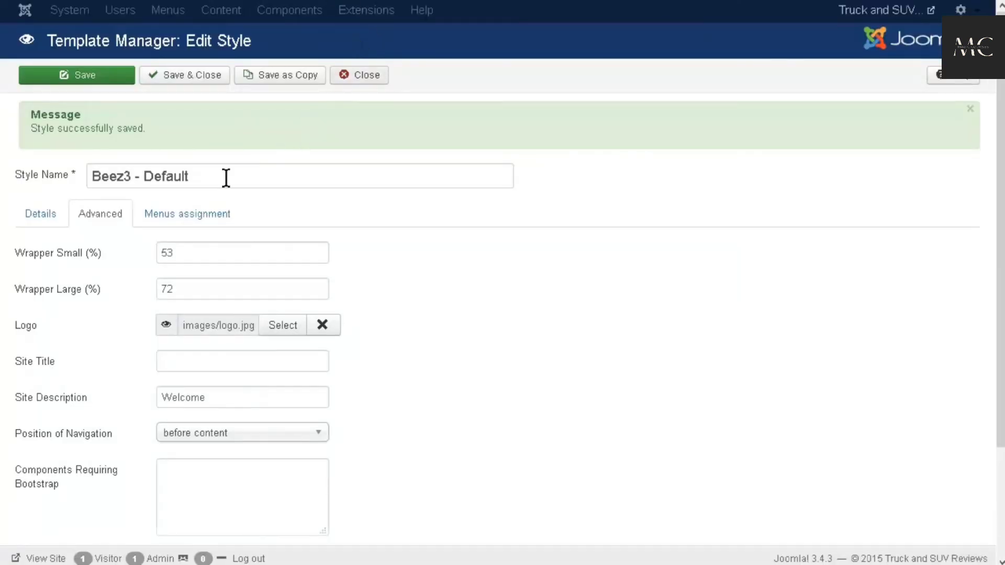
{"action": "scroll", "coordinate": [472, 260], "scroll_direction": "down", "scroll_amount": 2}
{"action": "scroll", "coordinate": [472, 260], "scroll_direction": "down", "scroll_amount": 1}
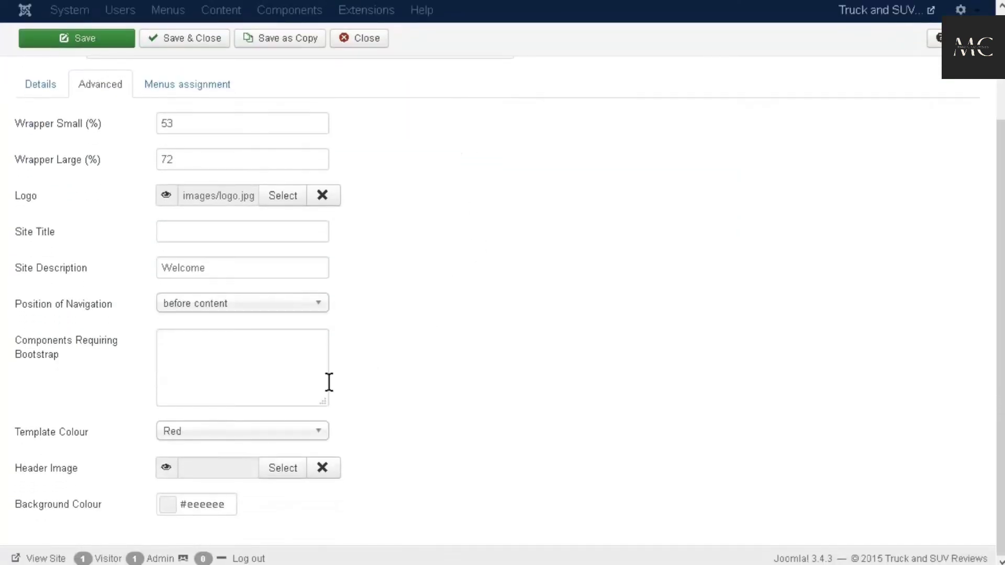
{"action": "left_click", "coordinate": [320, 432]}
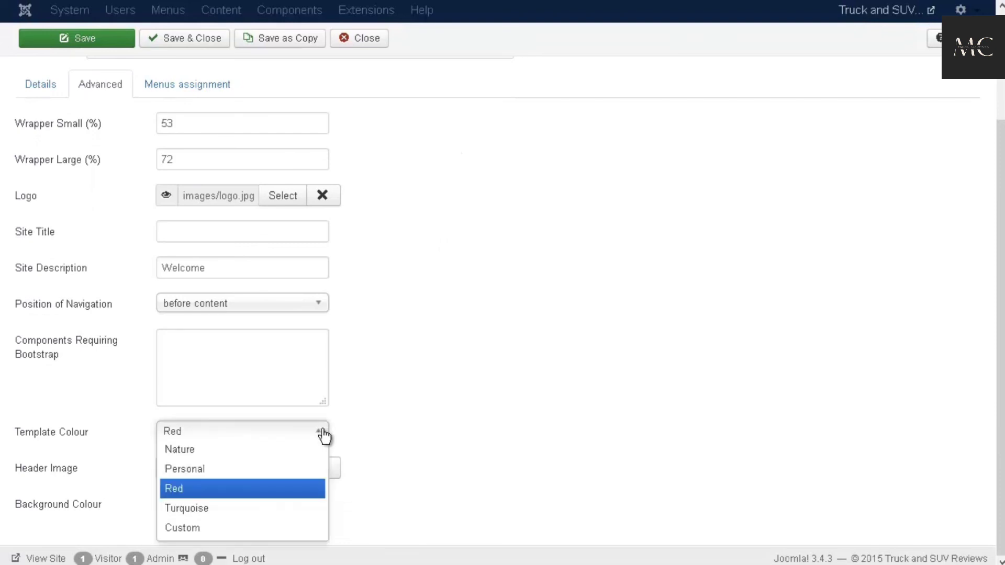
{"action": "left_click", "coordinate": [227, 528]}
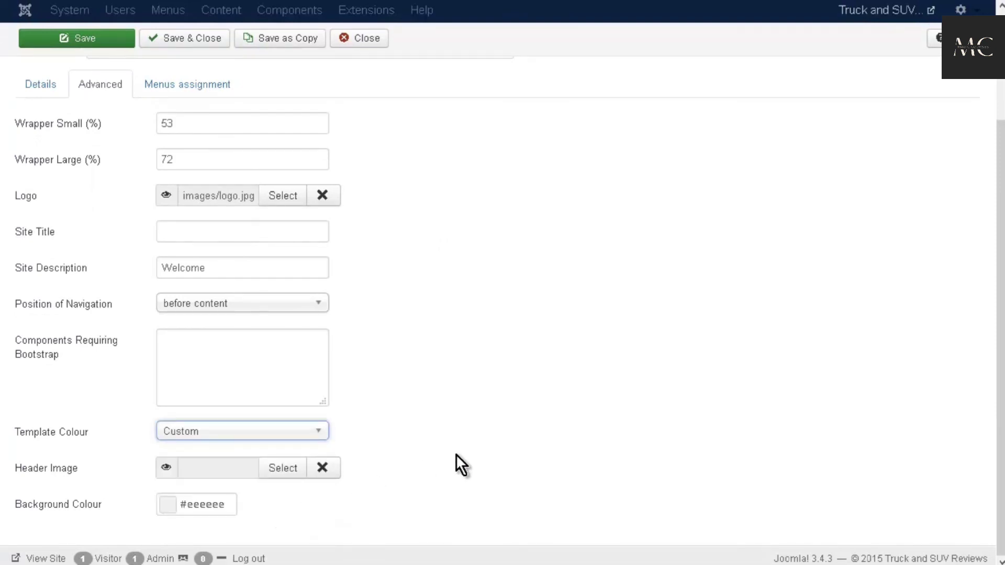
- Browse the headers folder for the Header Image and check the image information of blue-flower.jpg for its dimensions
{"action": "left_click", "coordinate": [290, 469]}
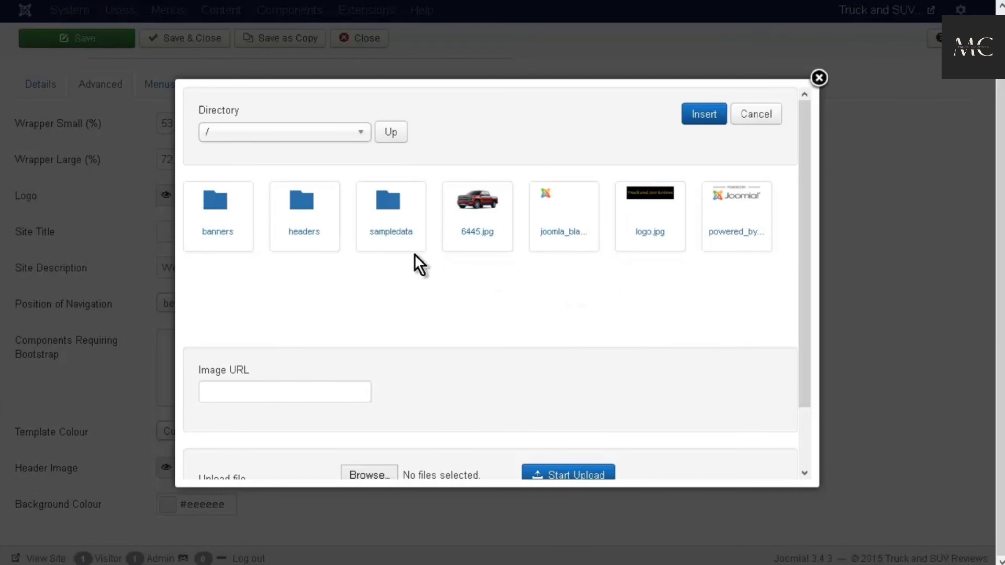
{"action": "left_click", "coordinate": [309, 207]}
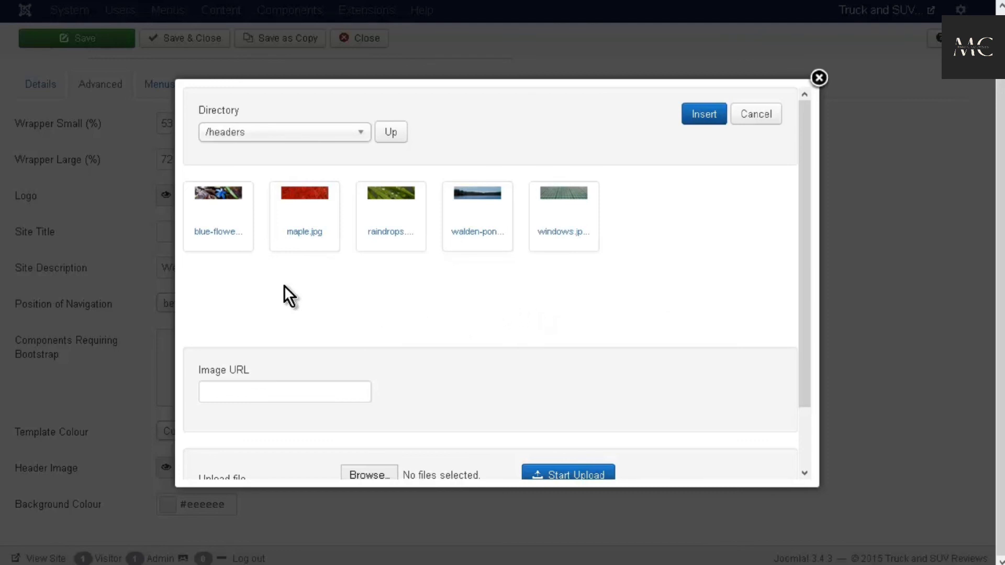
{"action": "right_click", "coordinate": [227, 202]}
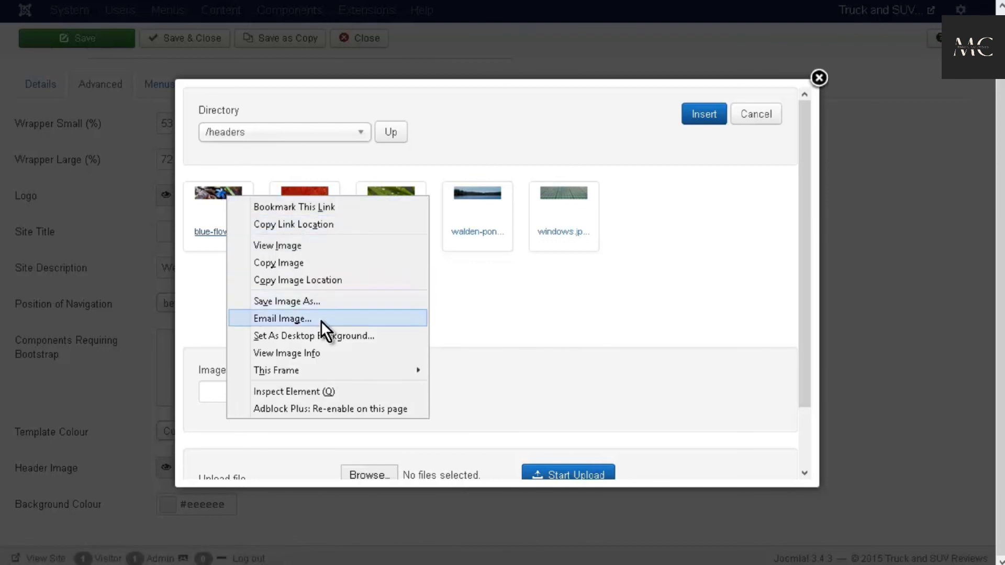
{"action": "left_click", "coordinate": [329, 356]}
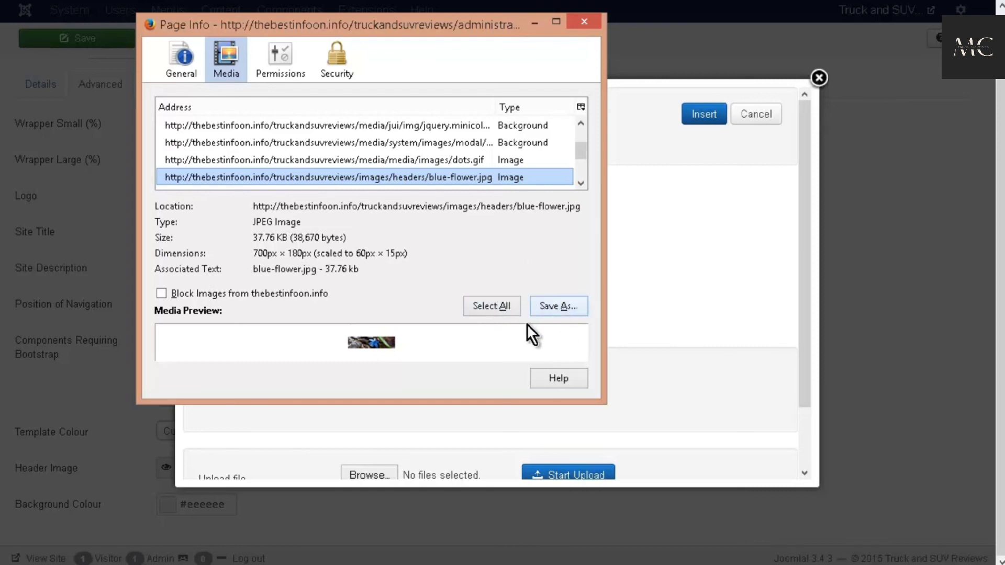
{"action": "left_click", "coordinate": [584, 22]}
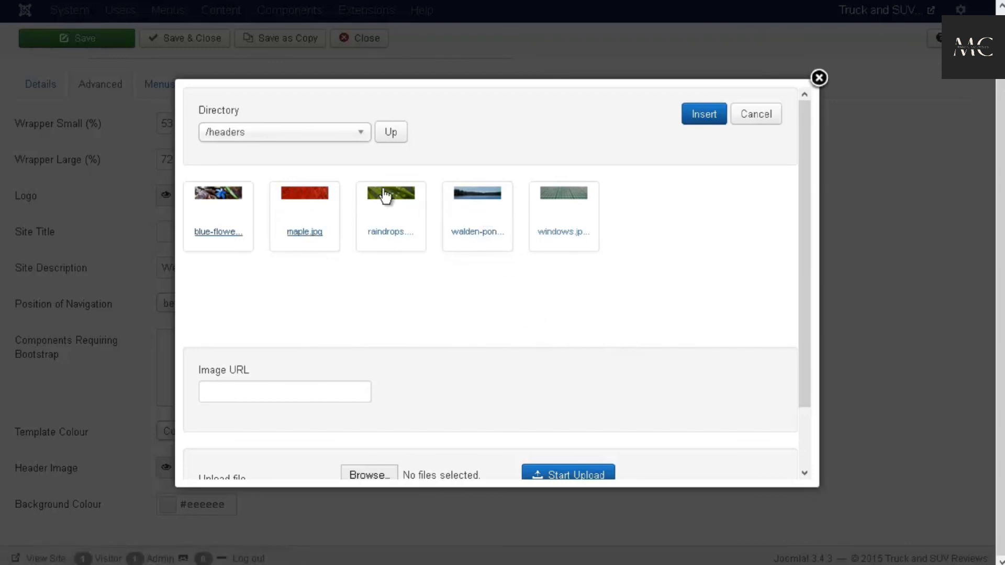
- Insert walden-pond.jpg as the Header Image, save the style and view the live site
{"action": "left_click", "coordinate": [478, 198]}
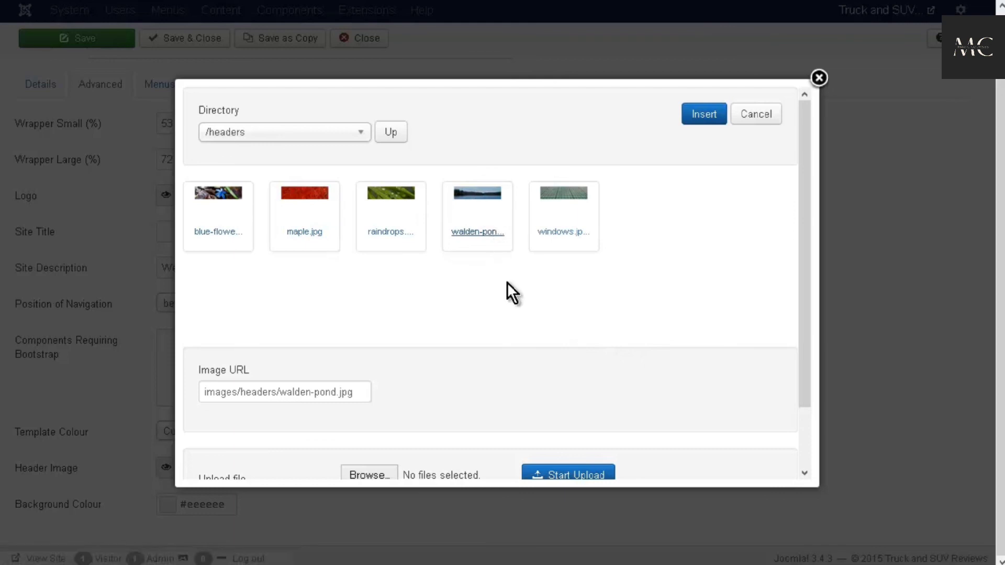
{"action": "left_click", "coordinate": [692, 119]}
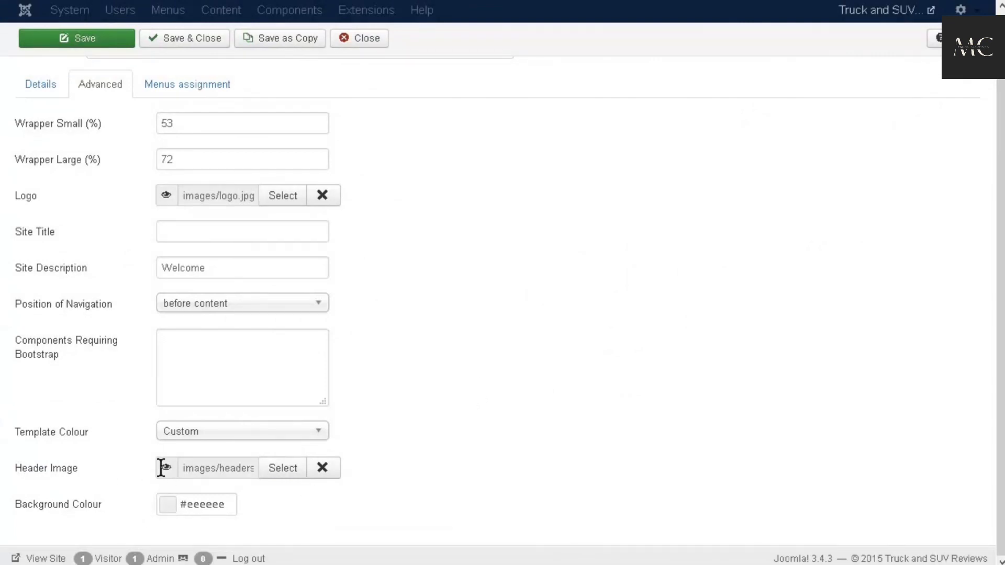
{"action": "mouse_move", "coordinate": [162, 467]}
{"action": "scroll", "coordinate": [469, 378], "scroll_direction": "up", "scroll_amount": 3}
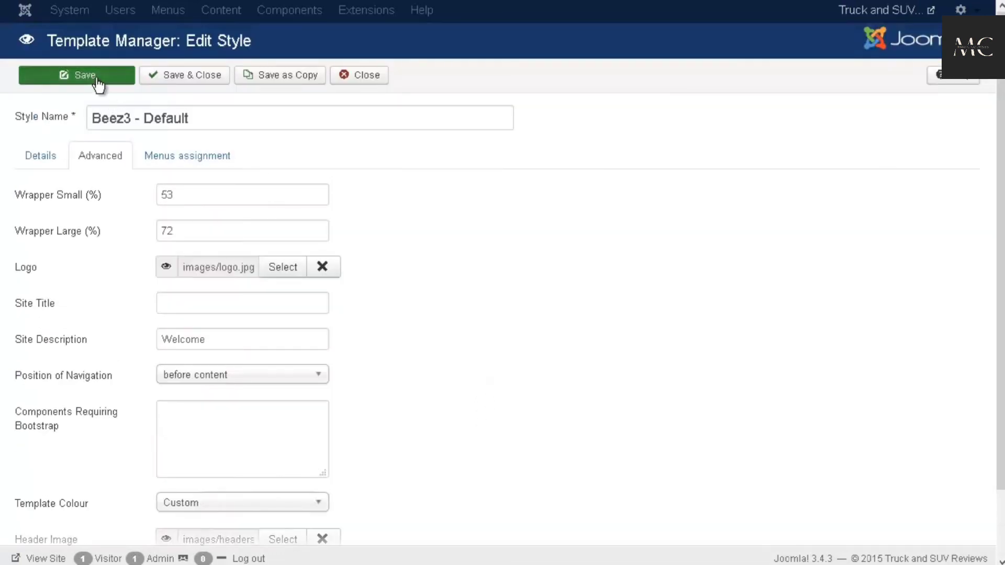
{"action": "left_click", "coordinate": [97, 78]}
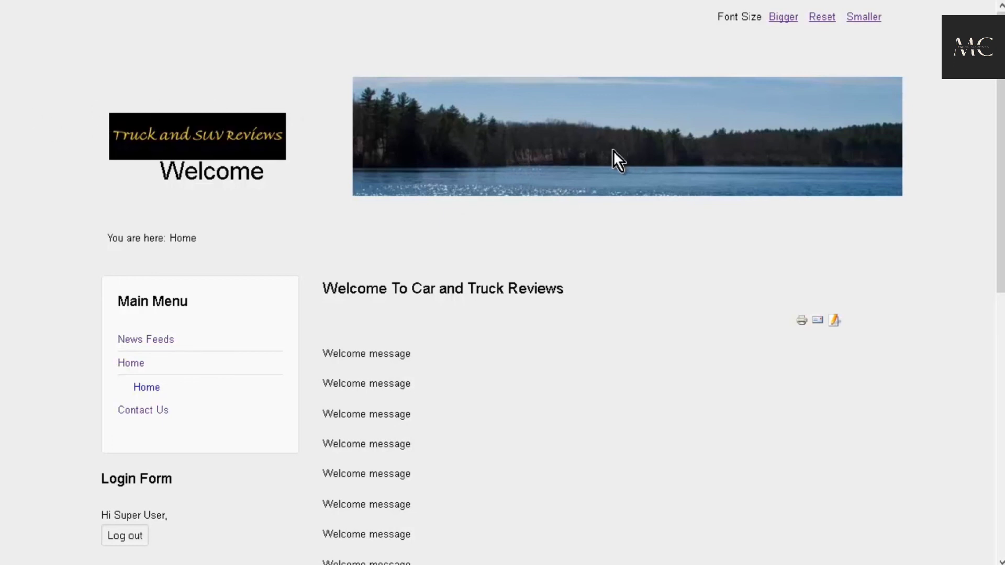
- Clear the style's Header Image and upload header.jpg from the computer into the headers folder
{"action": "key", "text": "ctrl+Tab"}
{"action": "scroll", "coordinate": [610, 157], "scroll_direction": "down", "scroll_amount": 3}
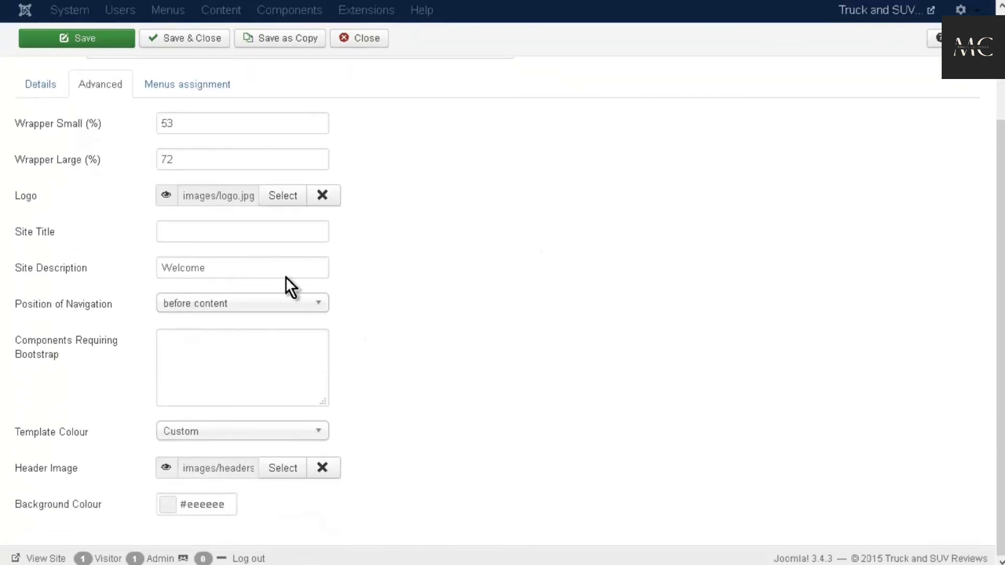
{"action": "left_click", "coordinate": [324, 468]}
{"action": "left_click", "coordinate": [287, 472]}
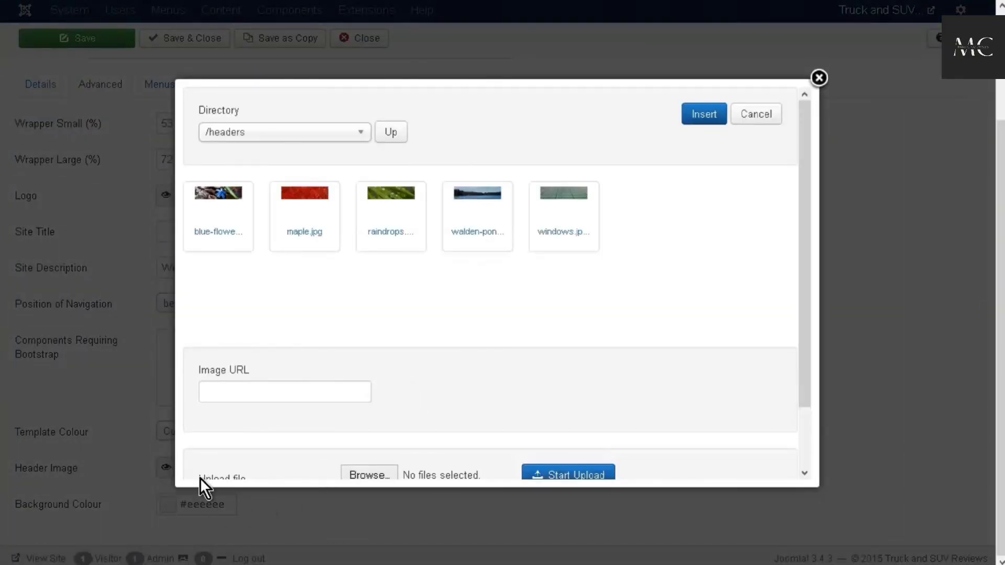
{"action": "scroll", "coordinate": [241, 463], "scroll_direction": "down", "scroll_amount": 2}
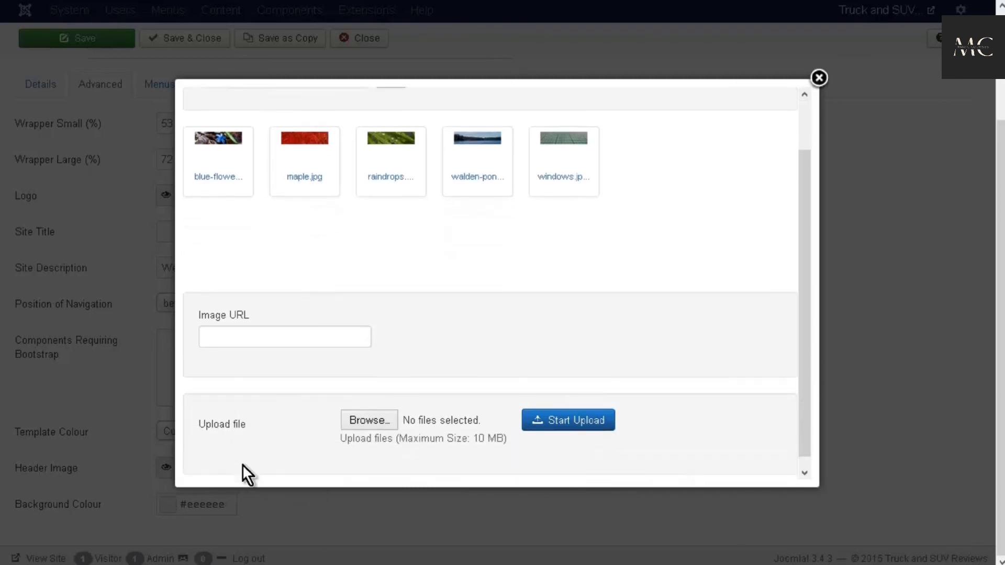
{"action": "left_click", "coordinate": [236, 411]}
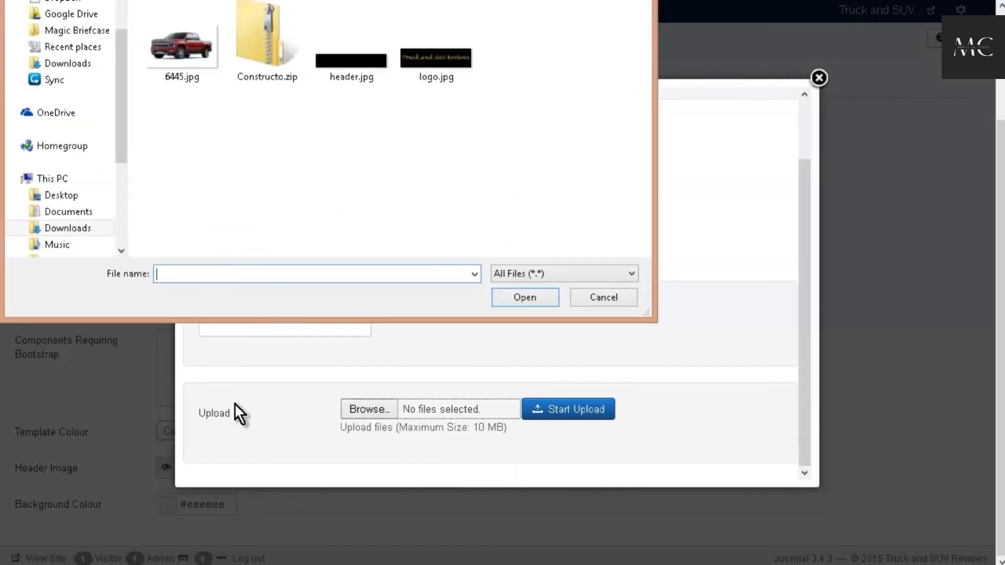
{"action": "left_click", "coordinate": [357, 71]}
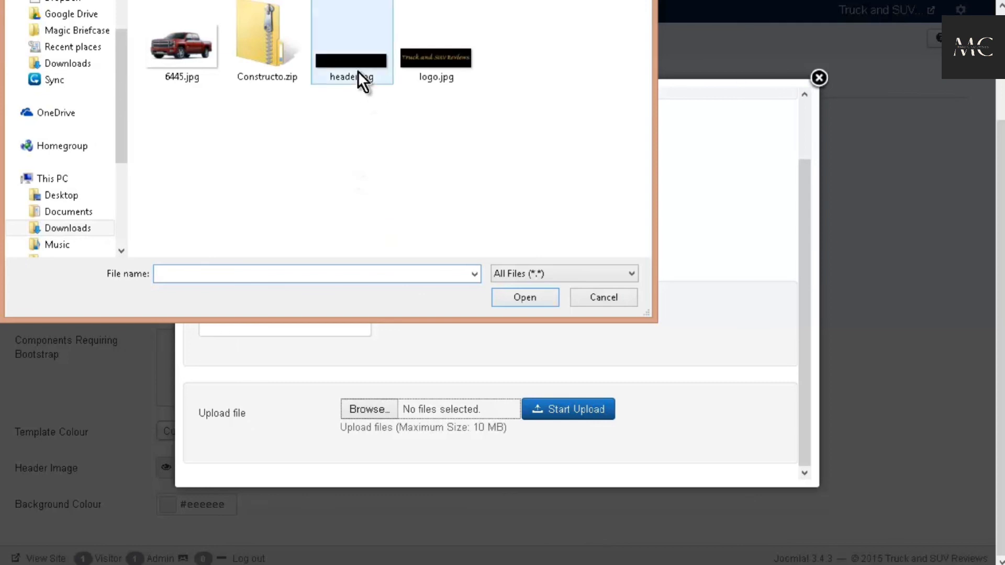
{"action": "left_click", "coordinate": [525, 297]}
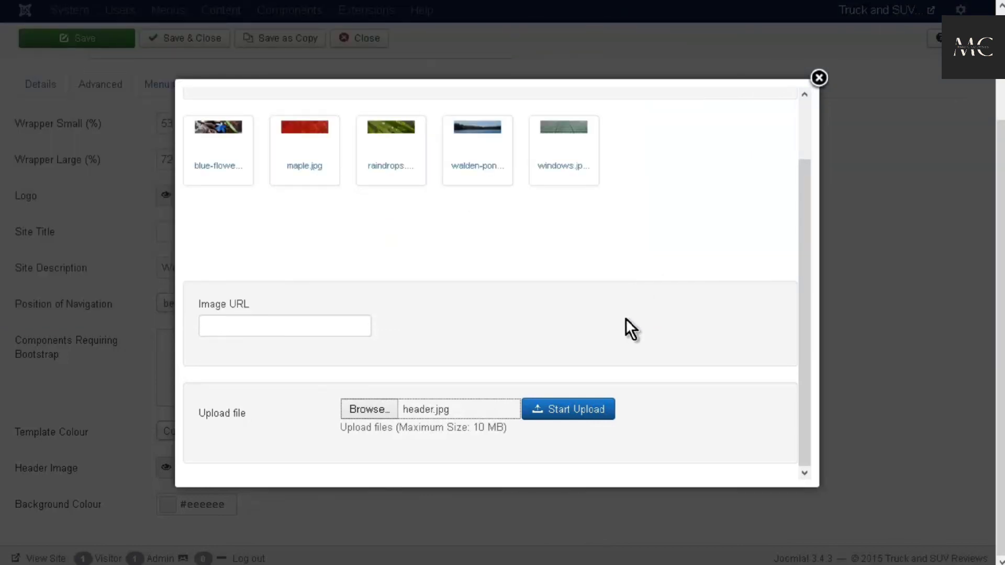
{"action": "left_click", "coordinate": [588, 414]}
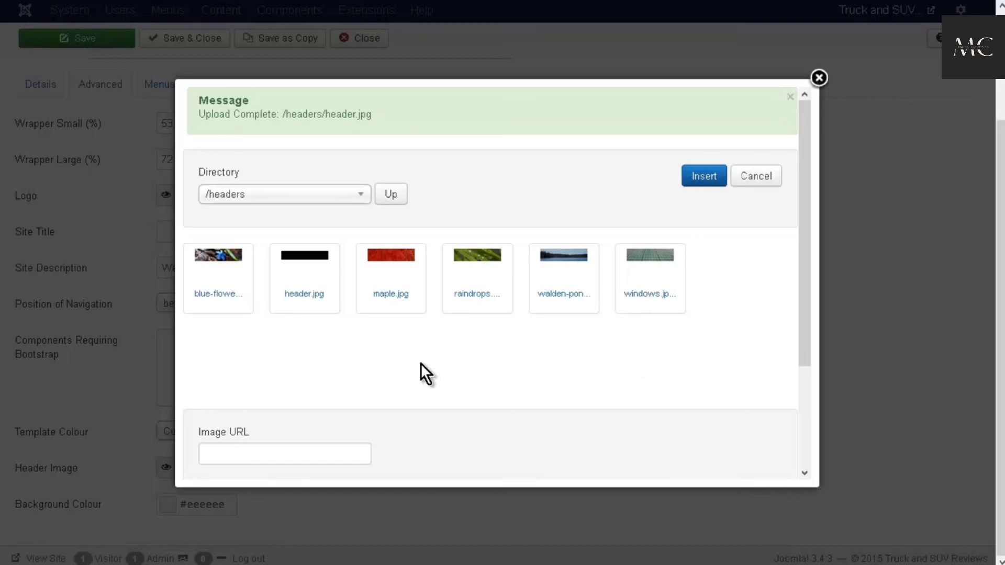
- Insert header.jpg as the Header Image, save the style and view the live site
{"action": "left_click", "coordinate": [300, 264]}
{"action": "left_click", "coordinate": [719, 178]}
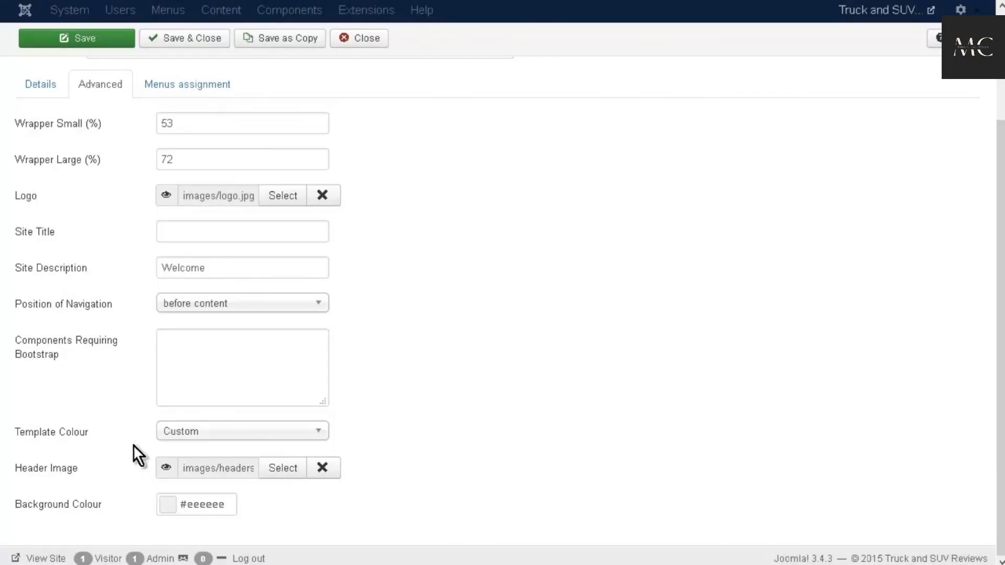
{"action": "mouse_move", "coordinate": [165, 468]}
{"action": "left_click", "coordinate": [80, 45]}
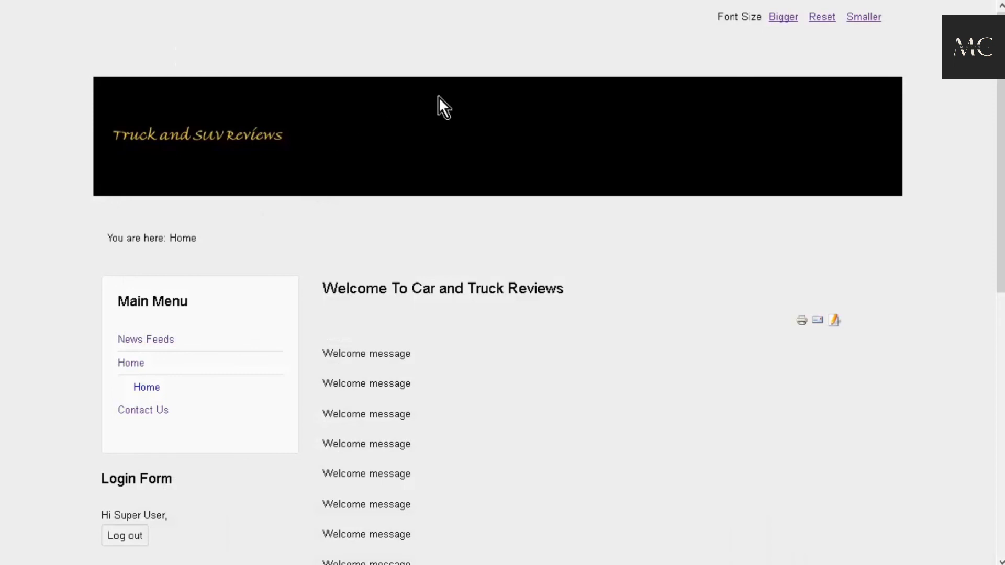
- Examine the header and main menu placement on the live home page against the style's advanced settings
{"action": "scroll", "coordinate": [713, 285], "scroll_direction": "down", "scroll_amount": 6}
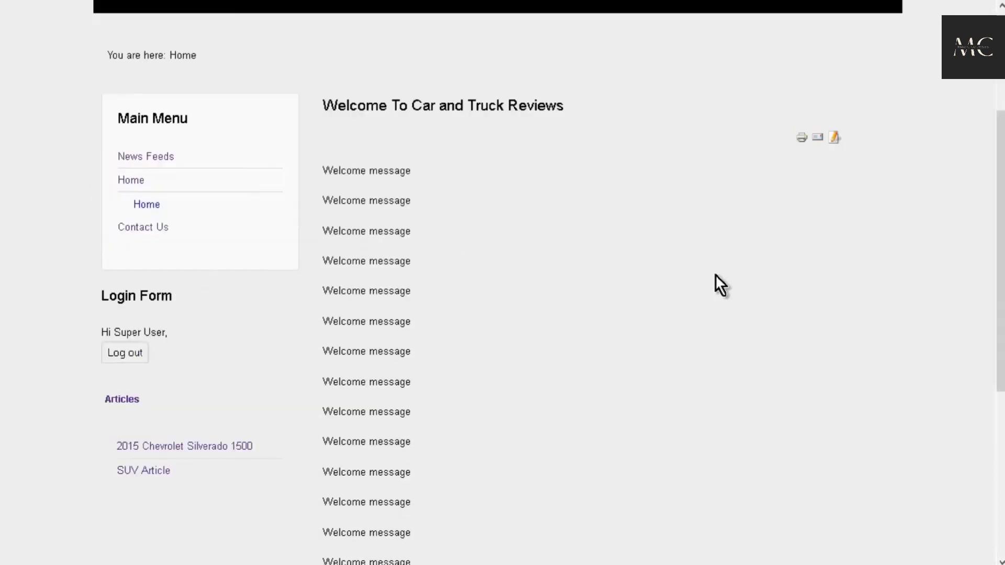
{"action": "scroll", "coordinate": [702, 269], "scroll_direction": "up", "scroll_amount": 5}
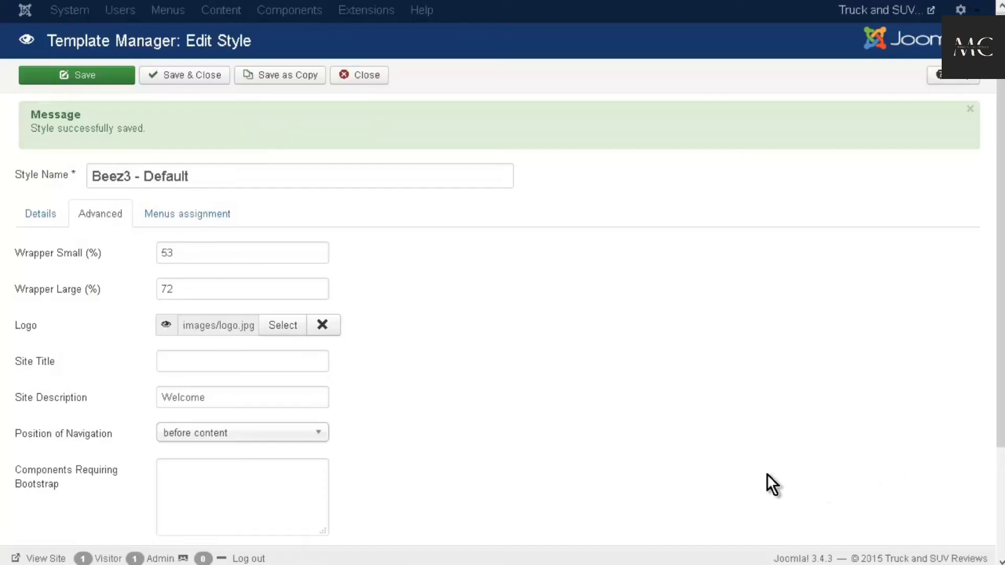
{"action": "scroll", "coordinate": [767, 476], "scroll_direction": "down", "scroll_amount": 3}
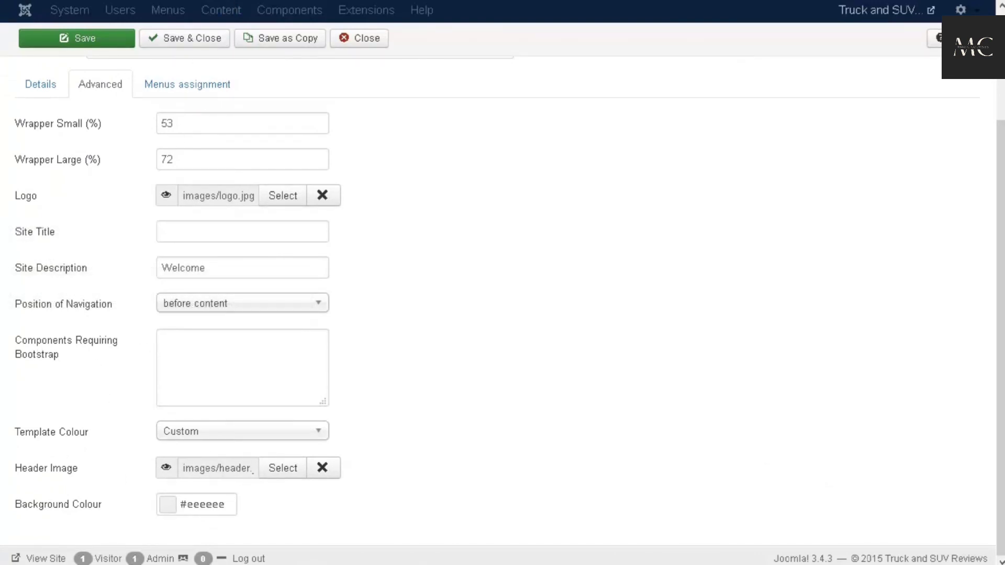
{"action": "key", "text": "ctrl+Tab"}
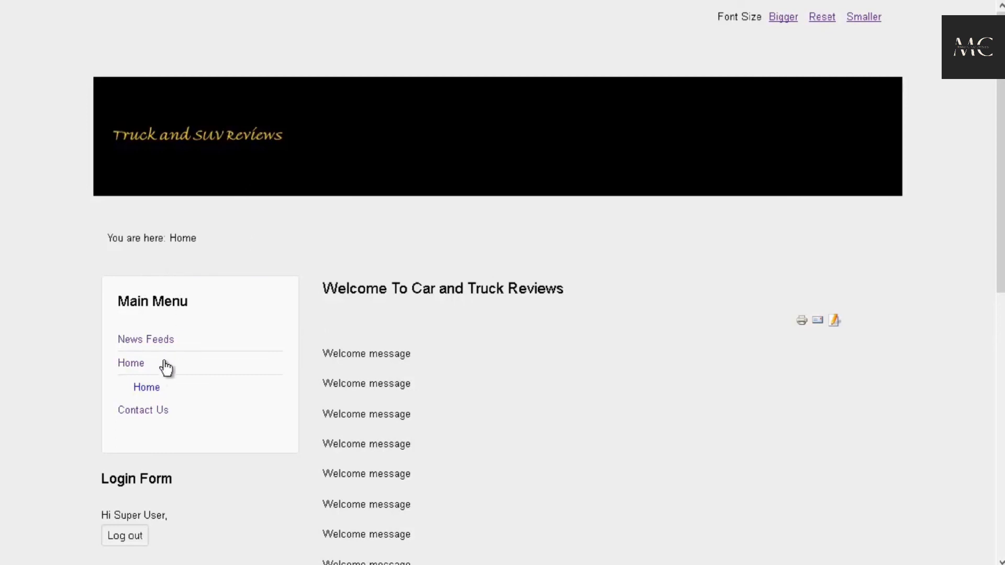
{"action": "scroll", "coordinate": [200, 383], "scroll_direction": "down", "scroll_amount": 4}
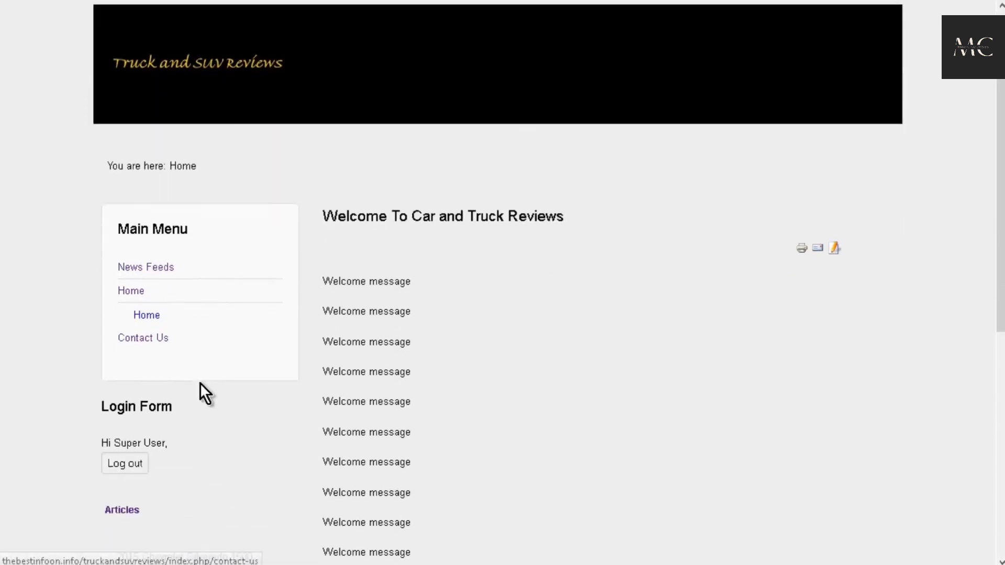
{"action": "scroll", "coordinate": [209, 388], "scroll_direction": "up", "scroll_amount": 4}
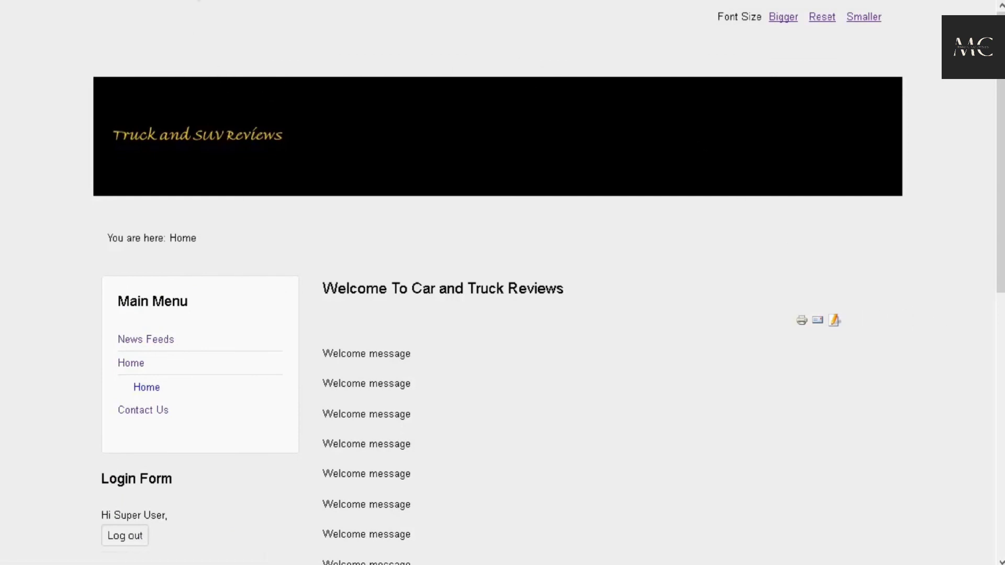
- Set the style's Position of Navigation to after content, save the style and view the live site
{"action": "key", "text": "ctrl+Tab"}
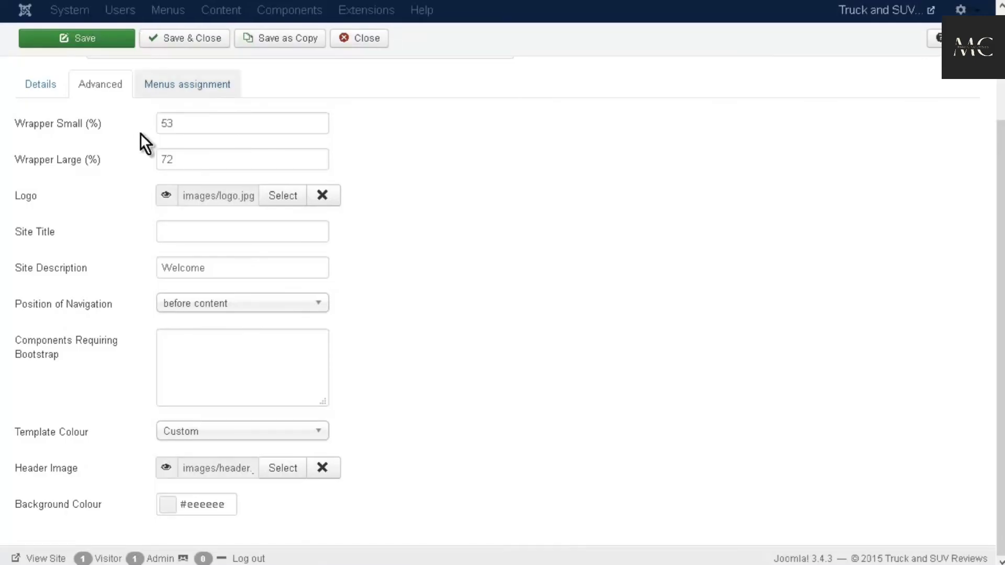
{"action": "left_click", "coordinate": [210, 314]}
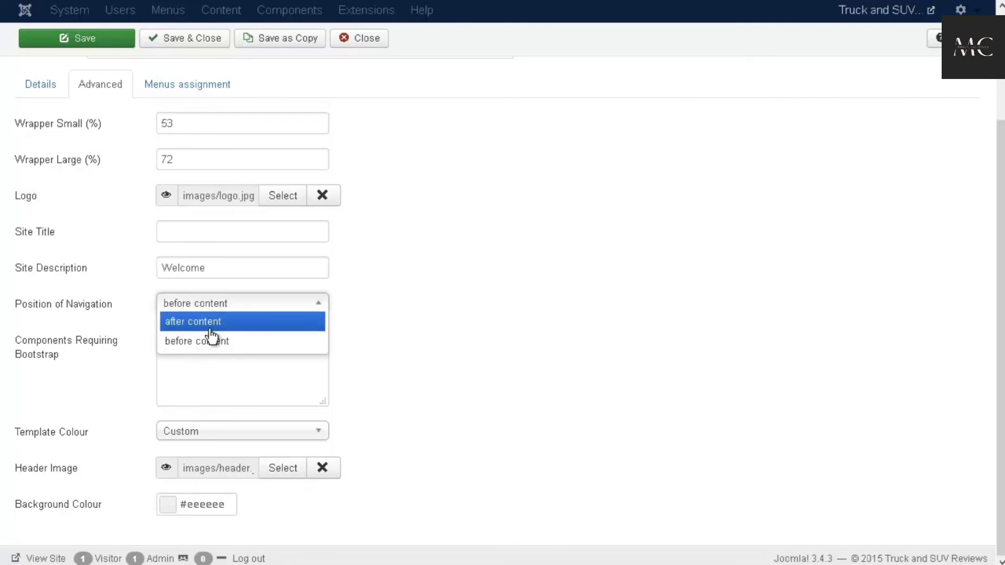
{"action": "left_click", "coordinate": [209, 322]}
{"action": "left_click", "coordinate": [465, 309]}
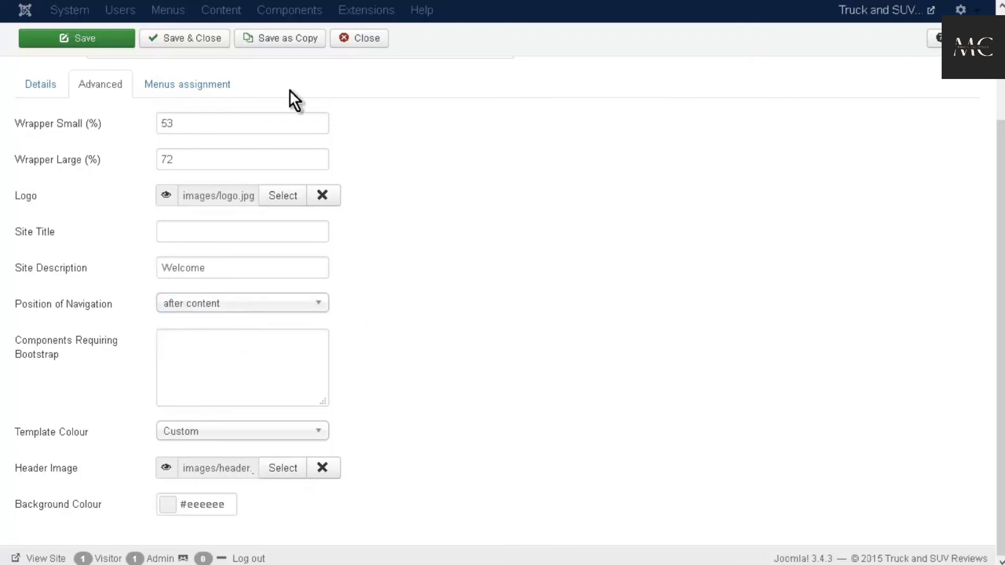
{"action": "left_click", "coordinate": [73, 40]}
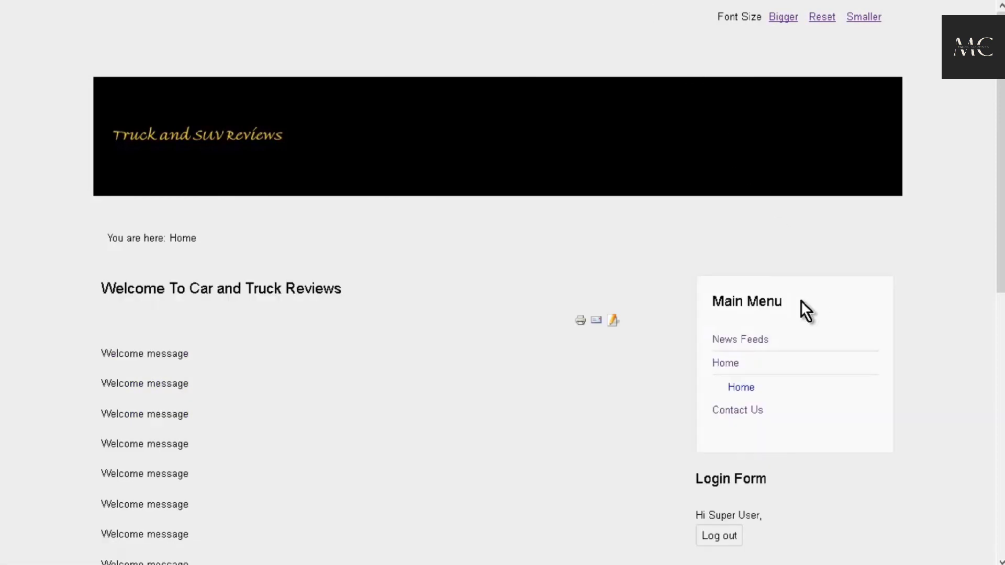
- Review the repositioned main menu, login form and article links on the live home page alongside the style's remaining advanced settings
{"action": "scroll", "coordinate": [875, 322], "scroll_direction": "down", "scroll_amount": 7}
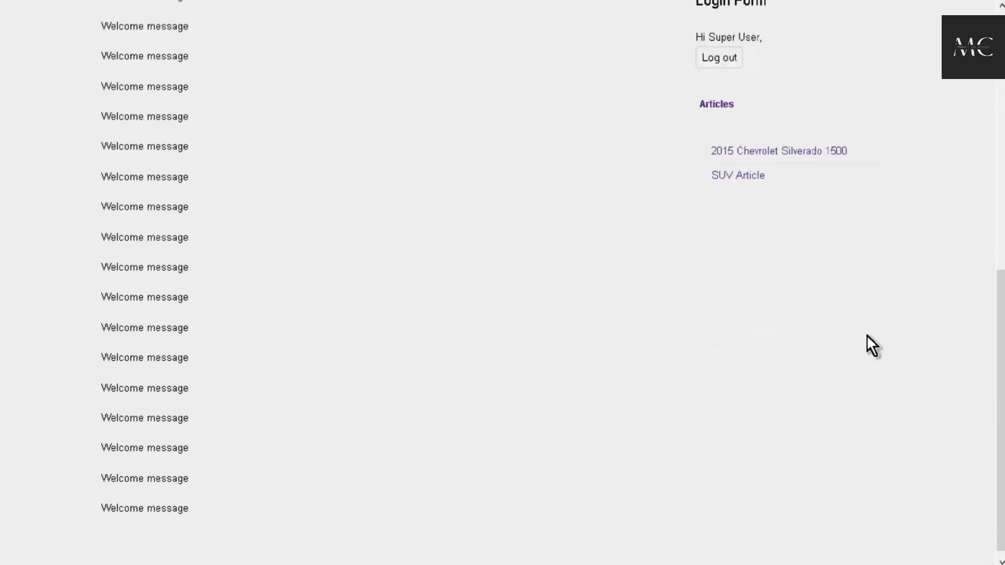
{"action": "scroll", "coordinate": [866, 334], "scroll_direction": "up", "scroll_amount": 8}
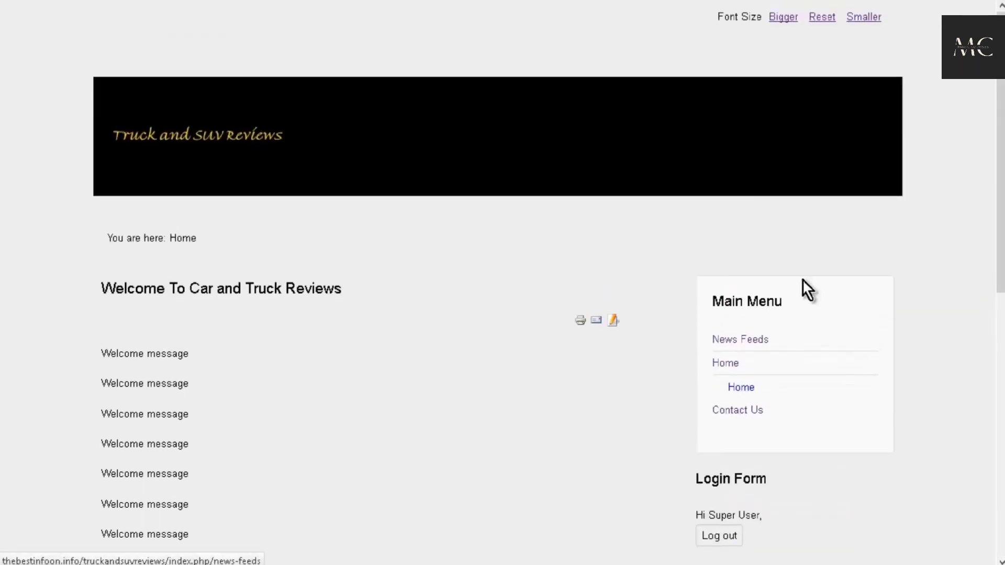
{"action": "key", "text": "ctrl+Tab"}
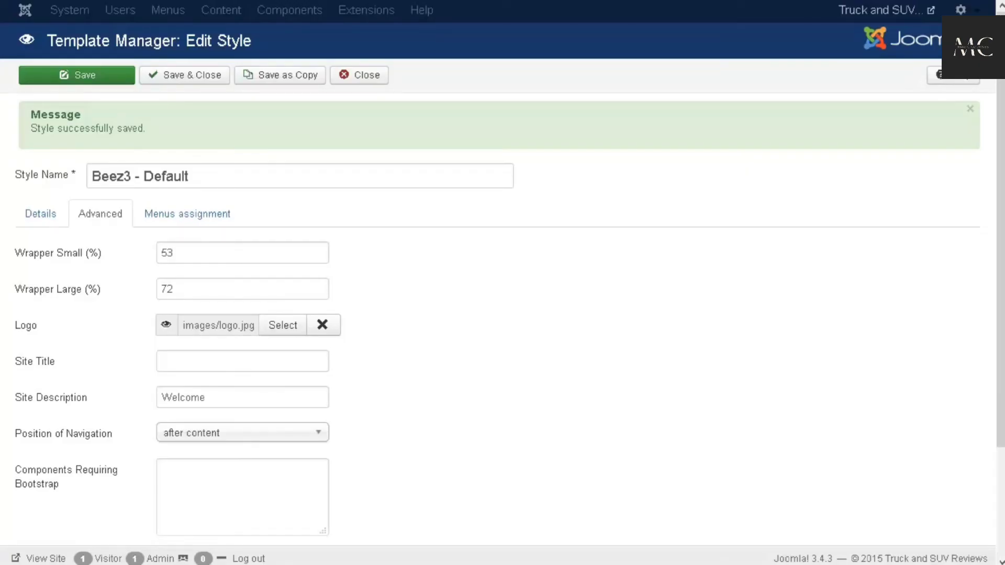
{"action": "scroll", "coordinate": [73, 8], "scroll_direction": "down", "scroll_amount": 3}
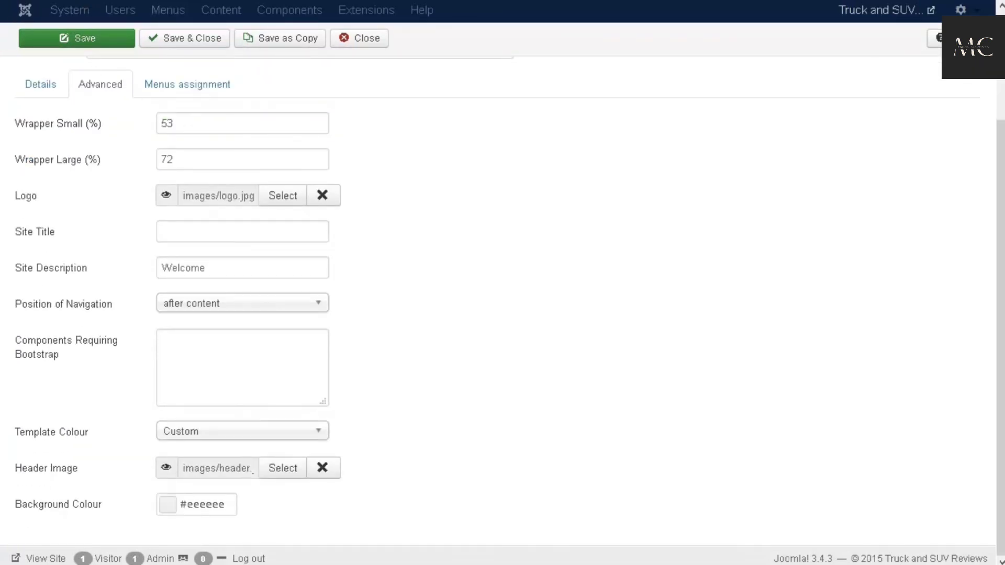
{"action": "key", "text": "ctrl+Tab"}
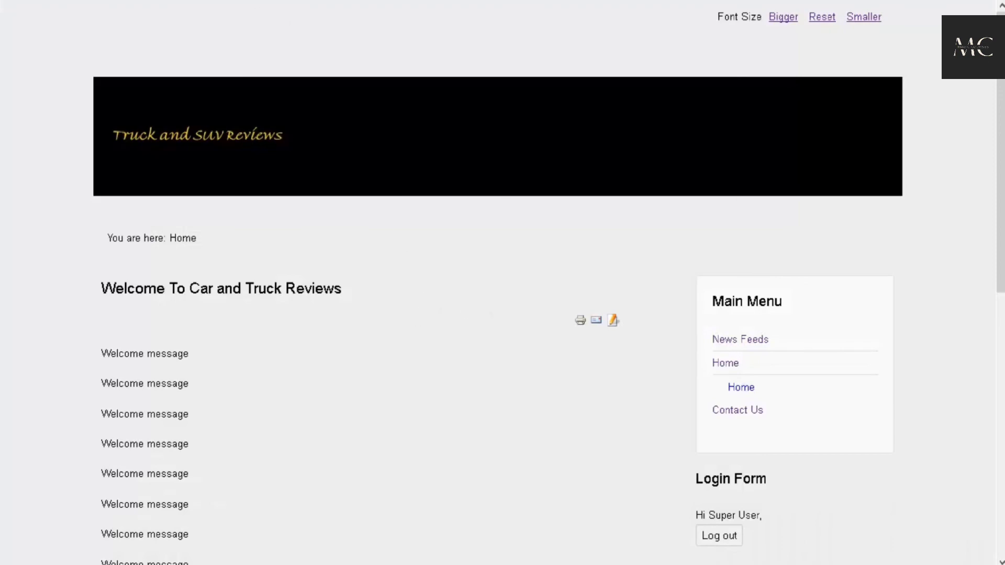
{"action": "key", "text": "ctrl+shift+Tab"}
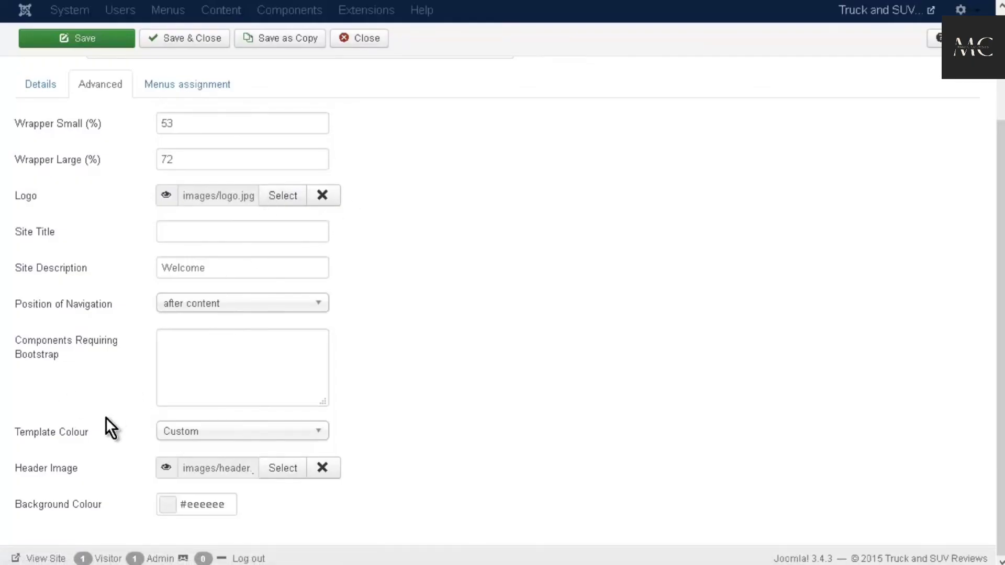
- Pick a muted grey-brown Background Colour for the Beez3 style, save it and check the whole live home page
{"action": "left_click", "coordinate": [164, 505]}
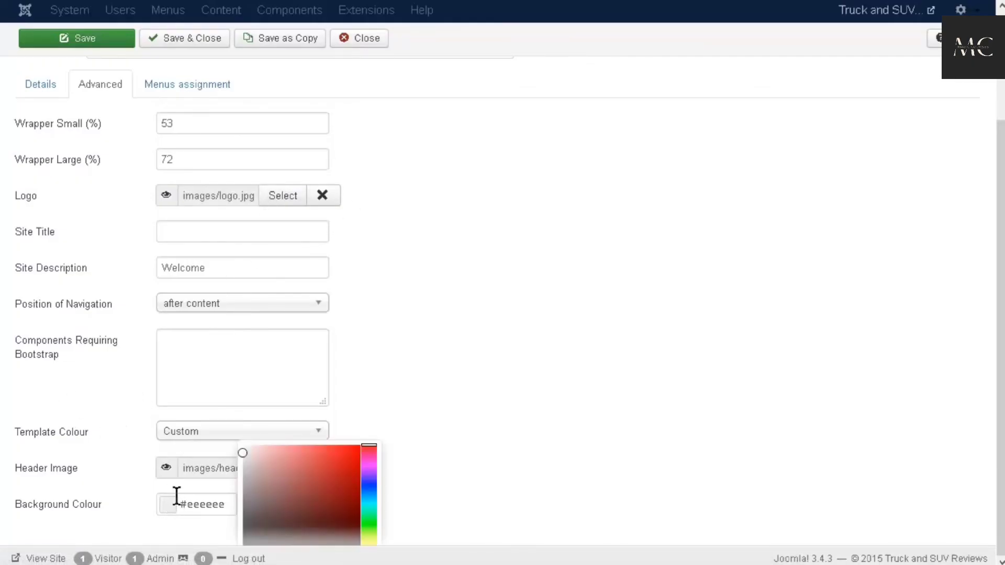
{"action": "left_click", "coordinate": [255, 485]}
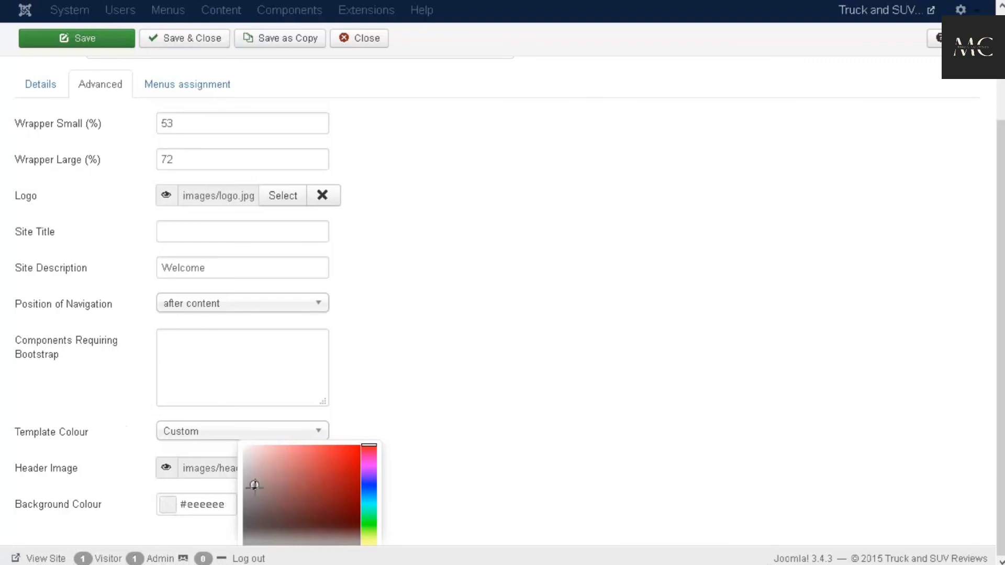
{"action": "left_click", "coordinate": [410, 432]}
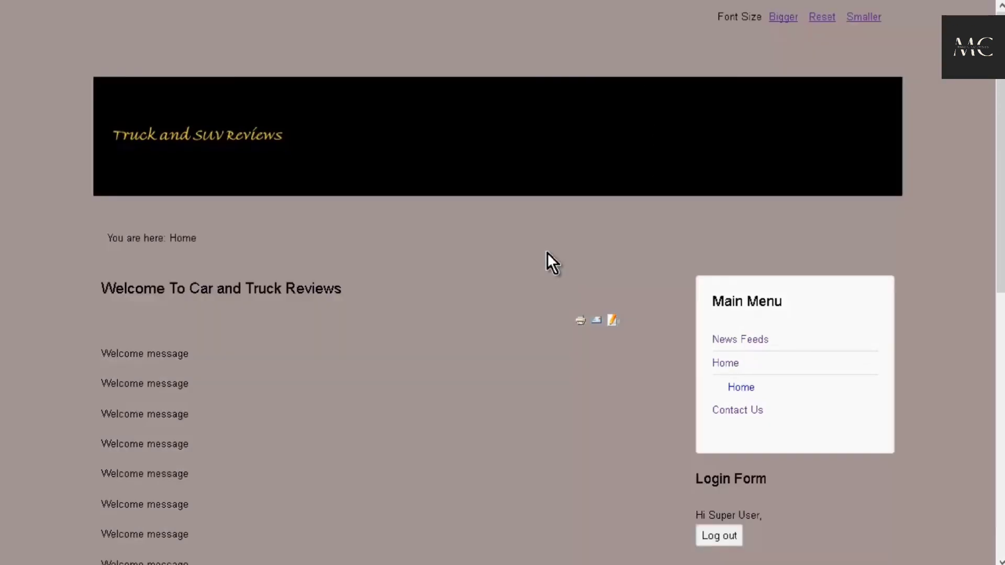
{"action": "scroll", "coordinate": [547, 252], "scroll_direction": "down", "scroll_amount": 8}
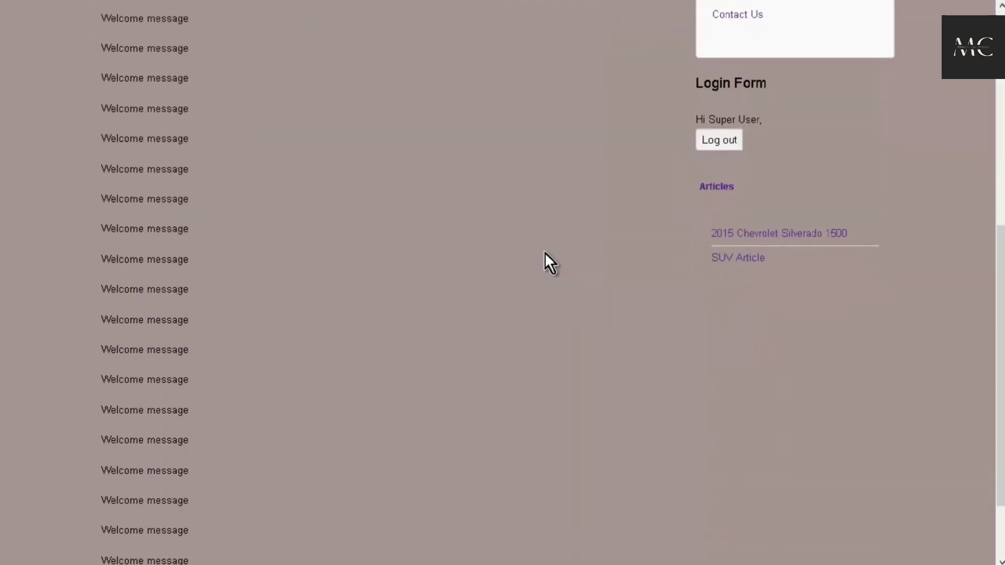
{"action": "scroll", "coordinate": [545, 254], "scroll_direction": "down", "scroll_amount": 2}
{"action": "scroll", "coordinate": [542, 259], "scroll_direction": "up", "scroll_amount": 10}
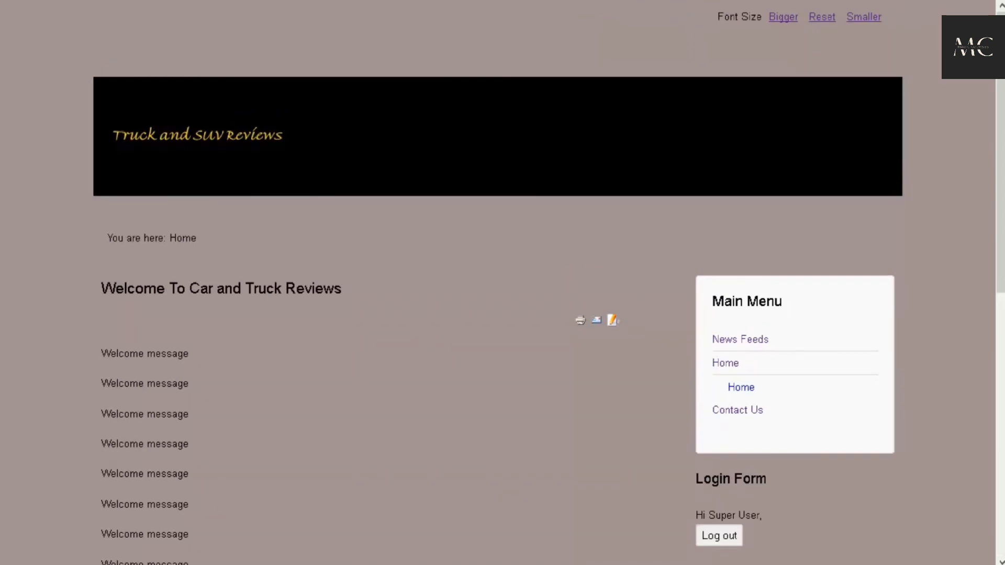
- Close the Beez3 style, make protostar - Default the default site style and reload the live site to view it
{"action": "key", "text": "ctrl+Tab"}
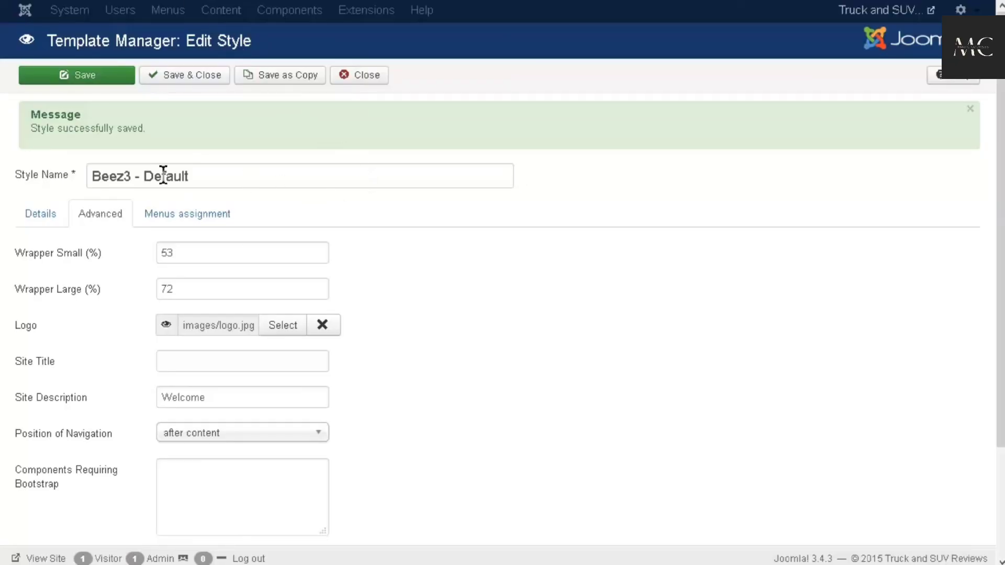
{"action": "left_click", "coordinate": [366, 74]}
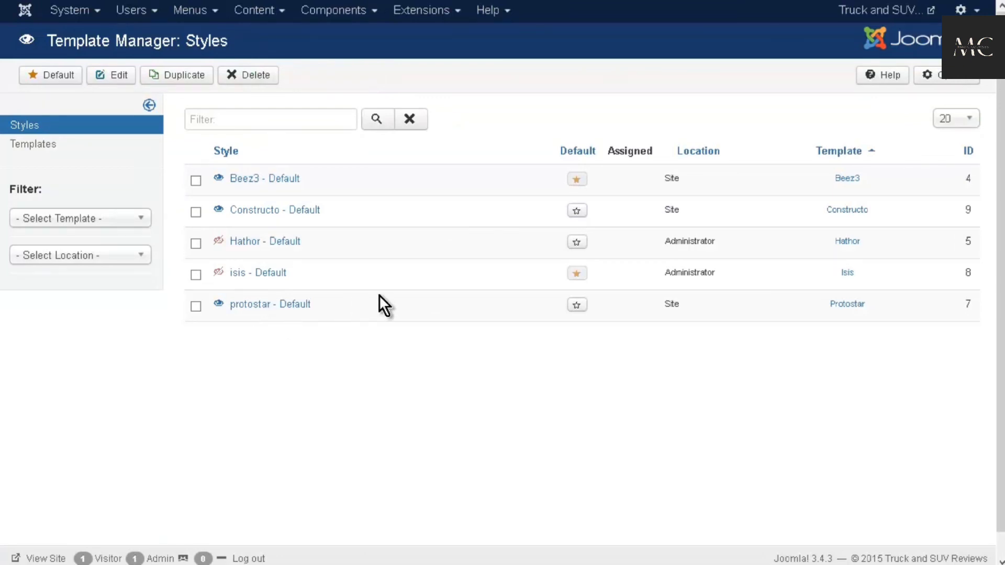
{"action": "left_click", "coordinate": [576, 307]}
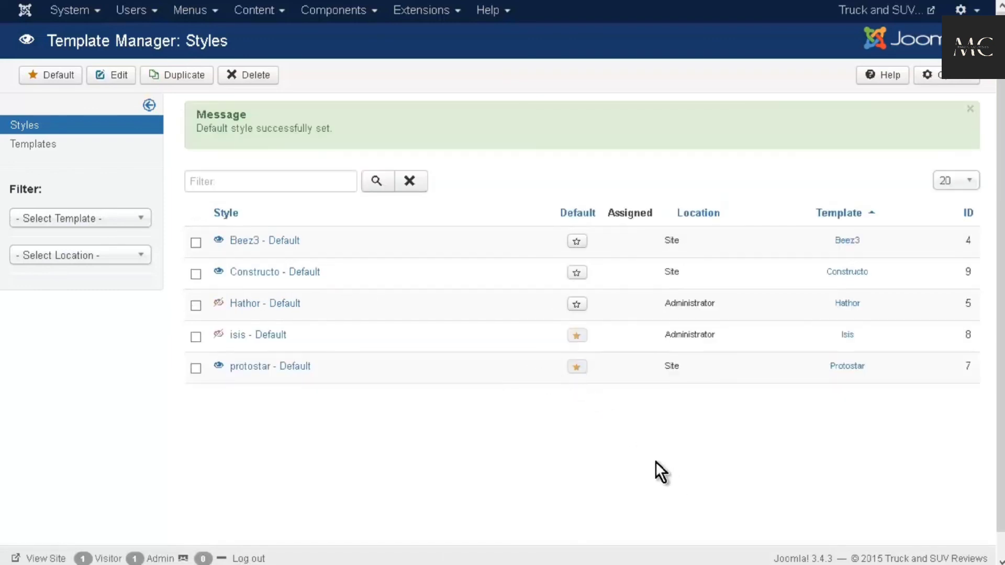
{"action": "left_click", "coordinate": [404, 0]}
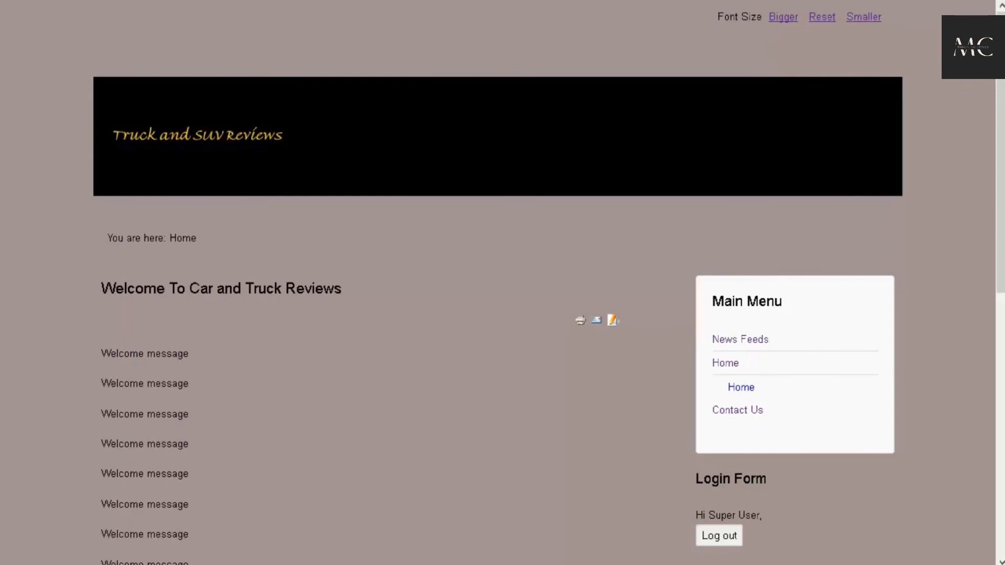
{"action": "key", "text": "F5"}
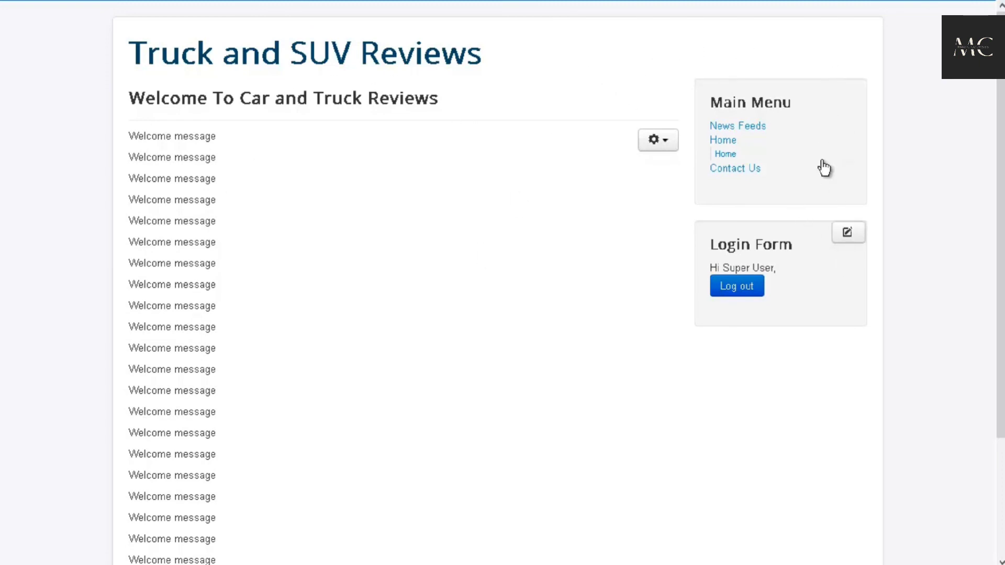
{"action": "scroll", "coordinate": [833, 307], "scroll_direction": "down", "scroll_amount": 3}
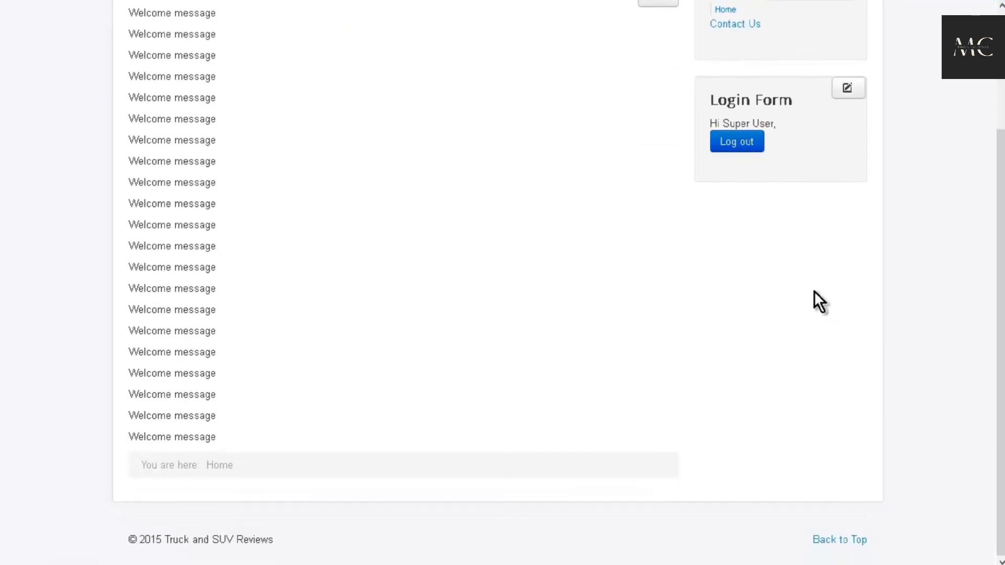
{"action": "scroll", "coordinate": [814, 298], "scroll_direction": "up", "scroll_amount": 3}
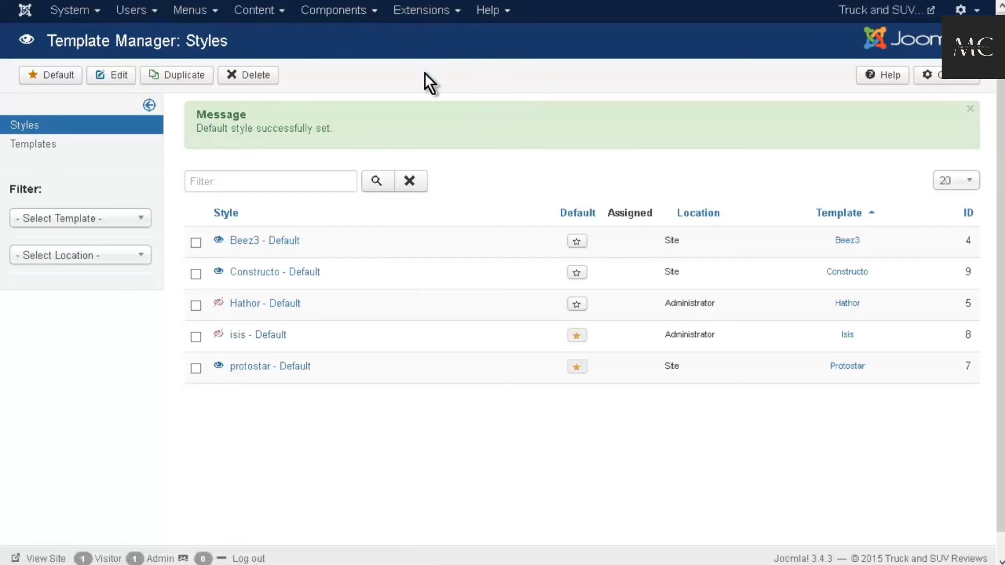
- Set the Articles menu module's Position to Protostar's Left [position-8], save and close the module, and view the live site
{"action": "left_click", "coordinate": [459, 14]}
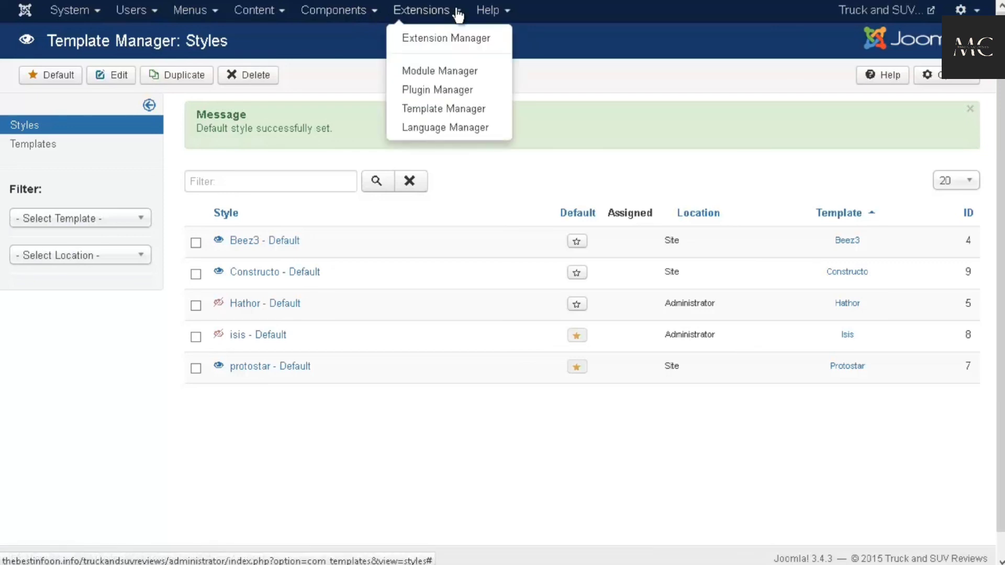
{"action": "left_click", "coordinate": [458, 71]}
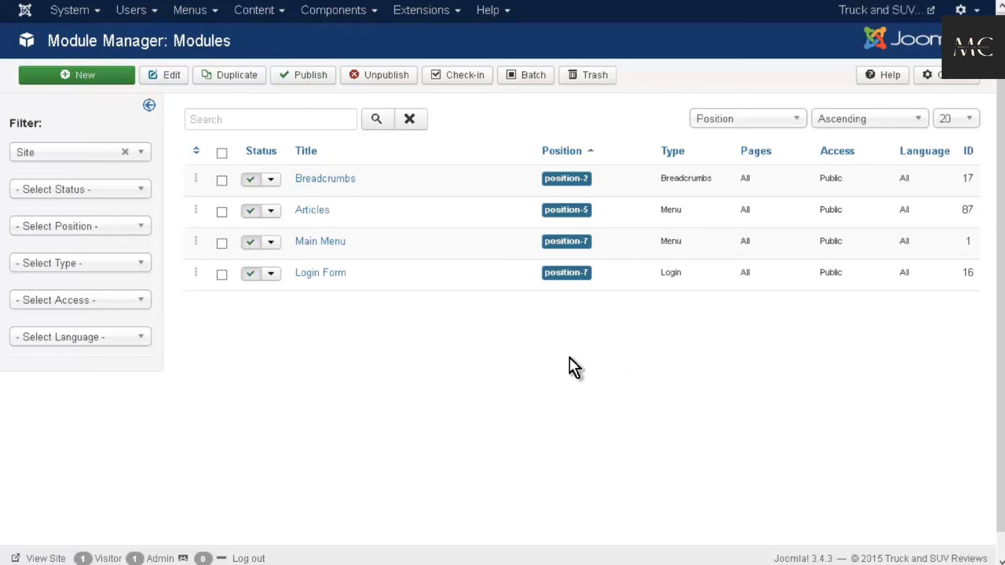
{"action": "left_click", "coordinate": [312, 211]}
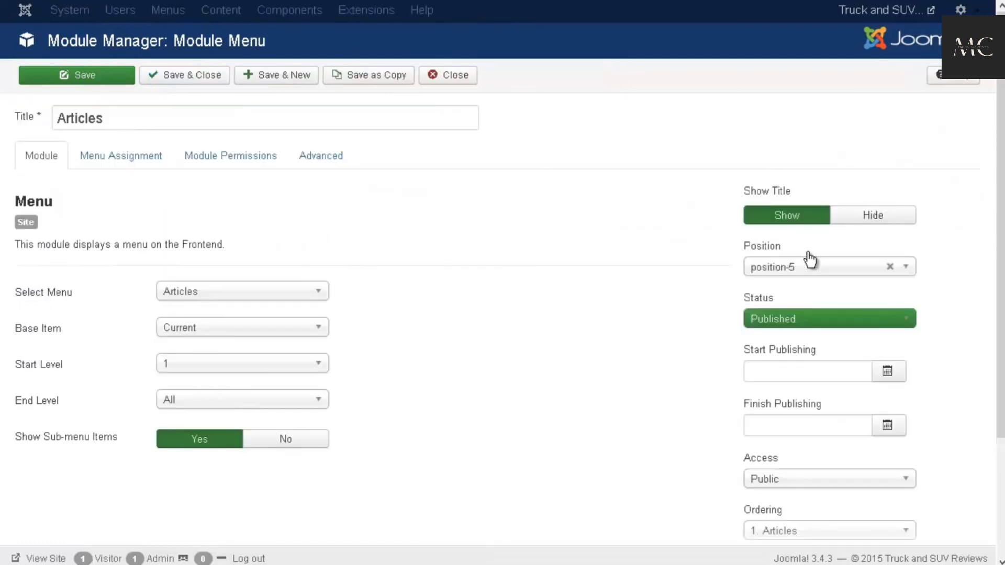
{"action": "left_click", "coordinate": [891, 267]}
{"action": "left_click", "coordinate": [910, 272]}
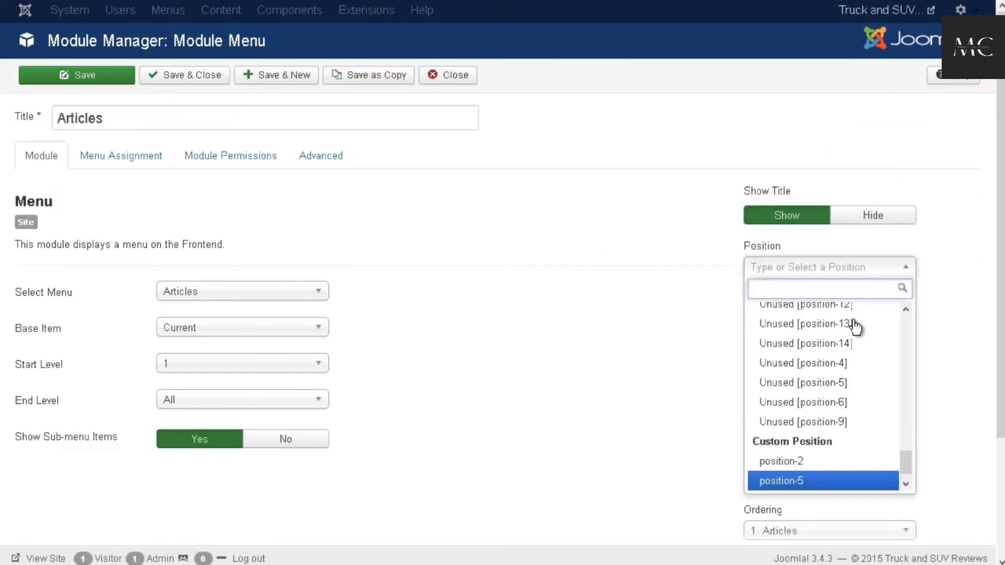
{"action": "scroll", "coordinate": [851, 356], "scroll_direction": "up", "scroll_amount": 5}
{"action": "scroll", "coordinate": [852, 356], "scroll_direction": "up", "scroll_amount": 6}
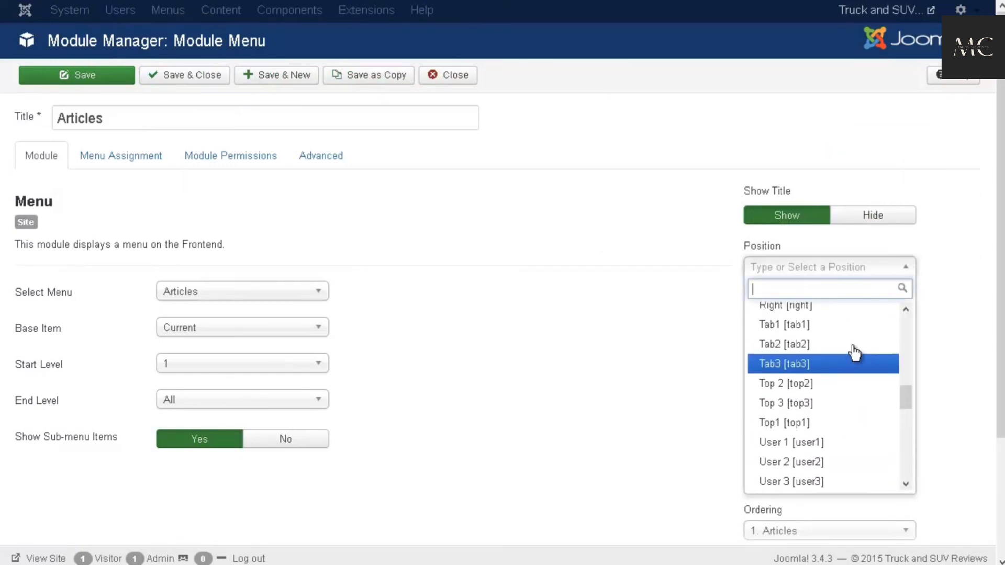
{"action": "scroll", "coordinate": [853, 357], "scroll_direction": "down", "scroll_amount": 2}
{"action": "scroll", "coordinate": [853, 357], "scroll_direction": "down", "scroll_amount": 4}
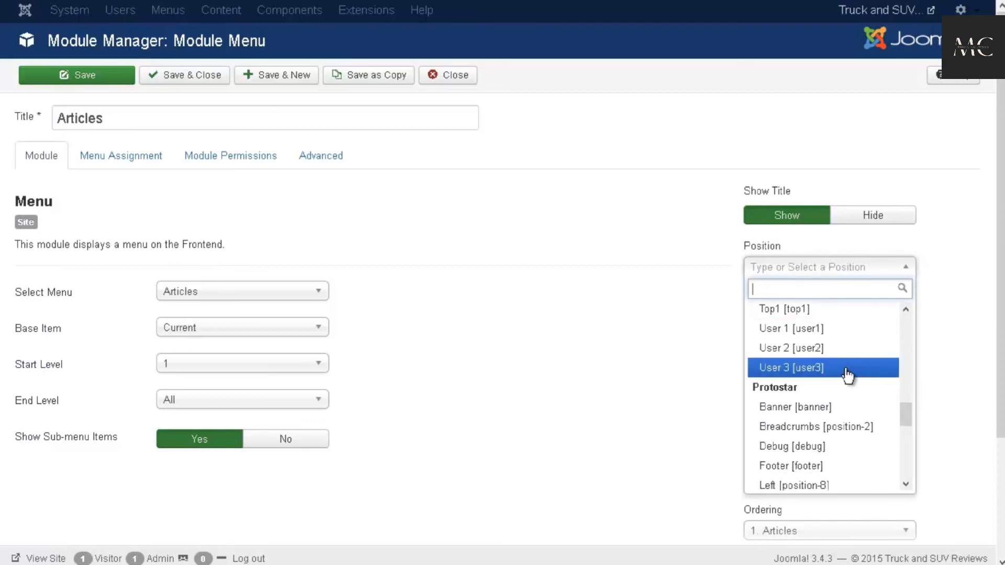
{"action": "scroll", "coordinate": [849, 373], "scroll_direction": "down", "scroll_amount": 3}
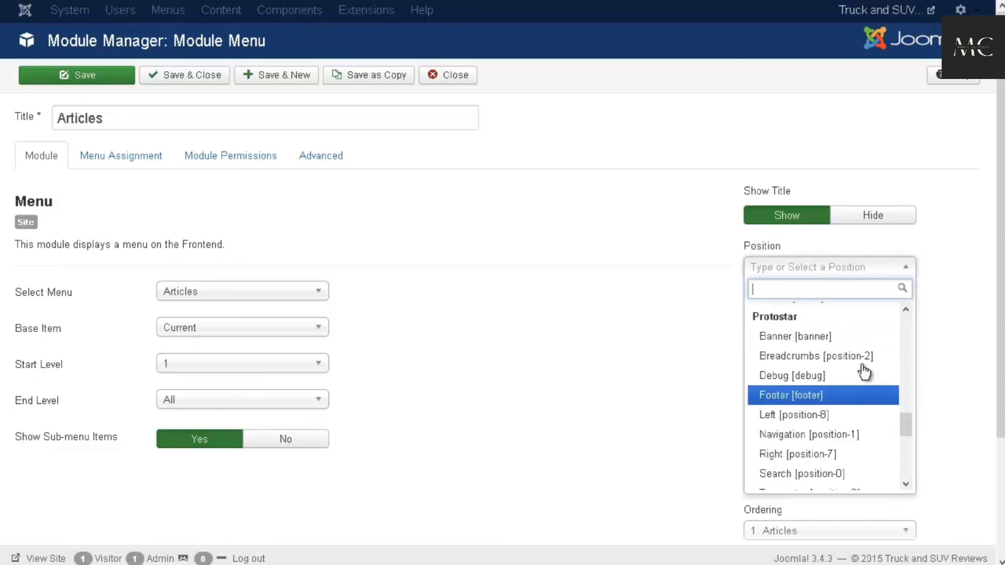
{"action": "scroll", "coordinate": [838, 377], "scroll_direction": "down", "scroll_amount": 1}
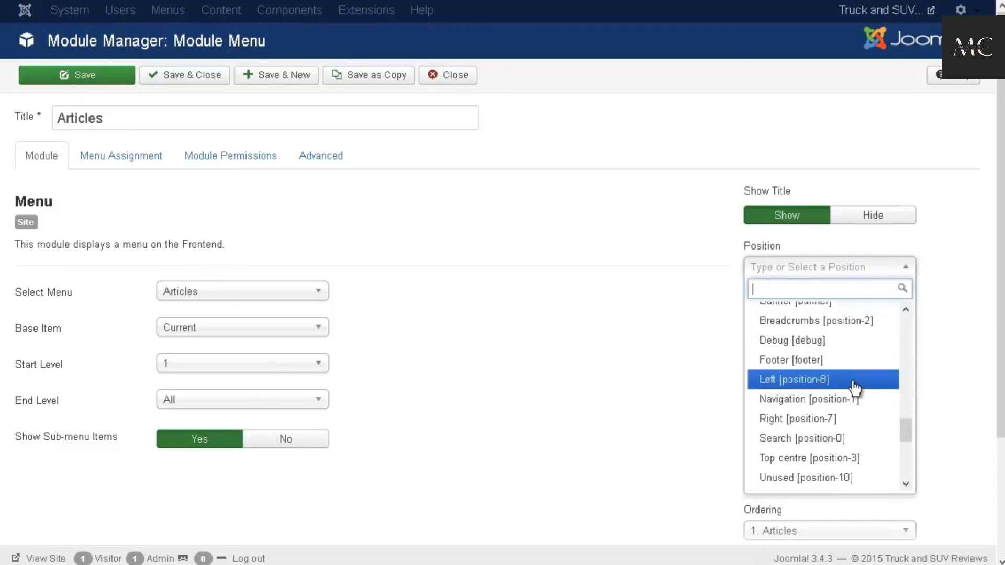
{"action": "left_click", "coordinate": [854, 388]}
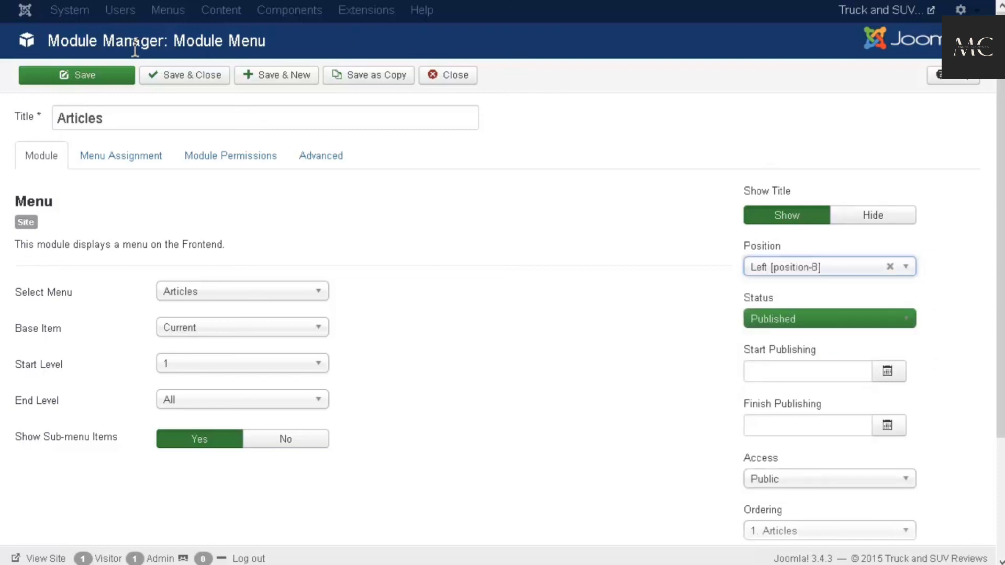
{"action": "left_click", "coordinate": [189, 74]}
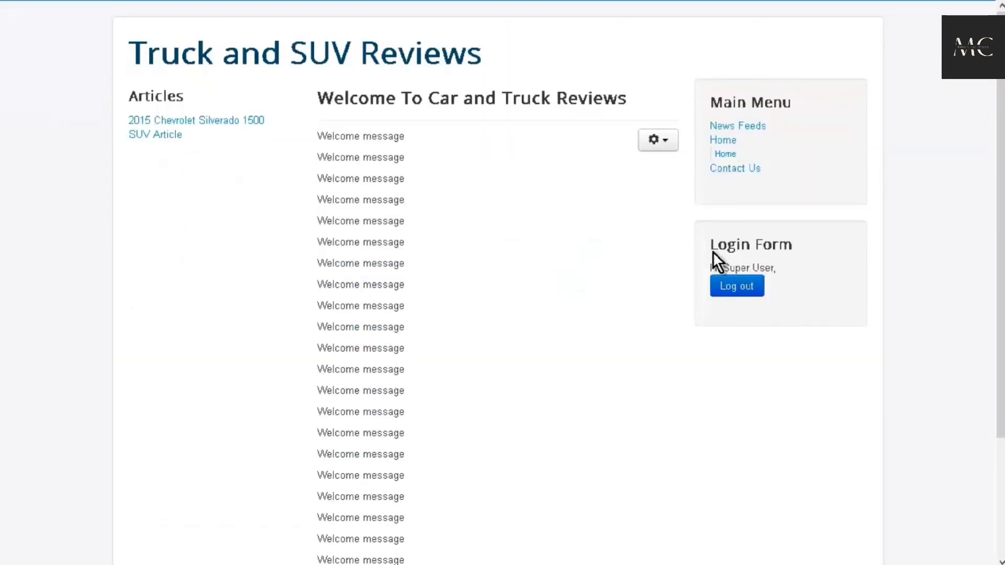
{"action": "mouse_move", "coordinate": [752, 161]}
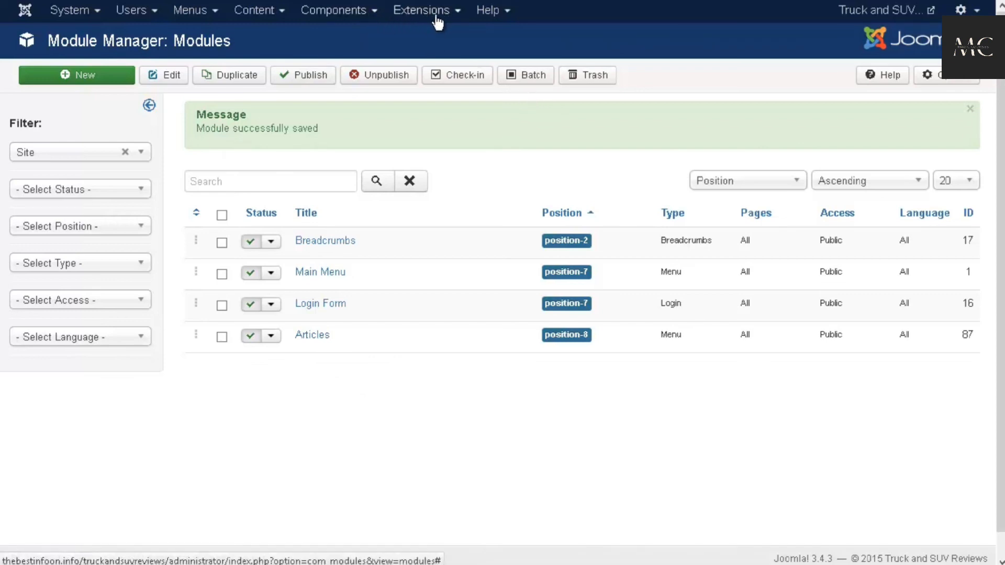
- Set the protostar - Default style's Logo to images/logo.jpg, save the style and check the logo on the live site
{"action": "left_click", "coordinate": [457, 18]}
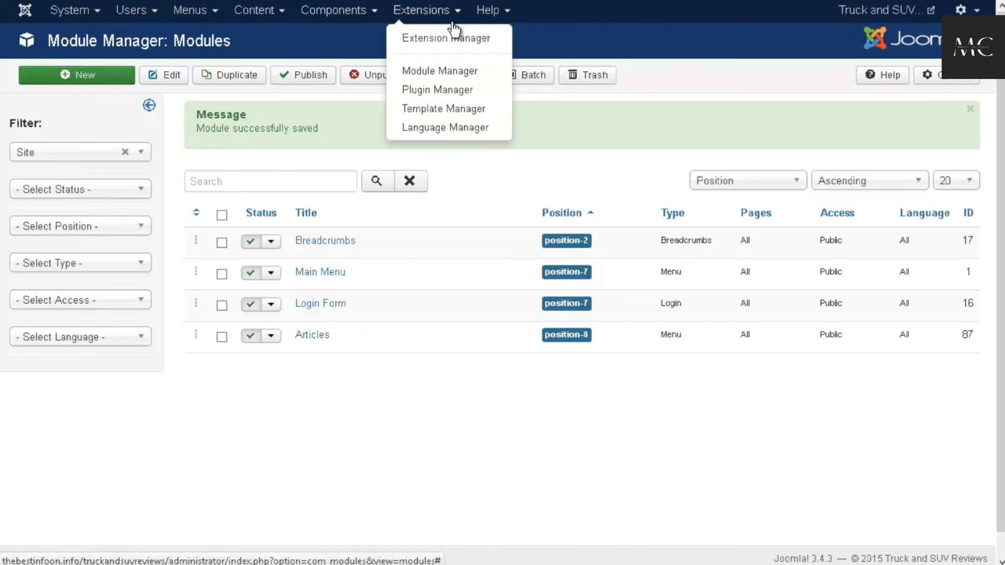
{"action": "left_click", "coordinate": [444, 110]}
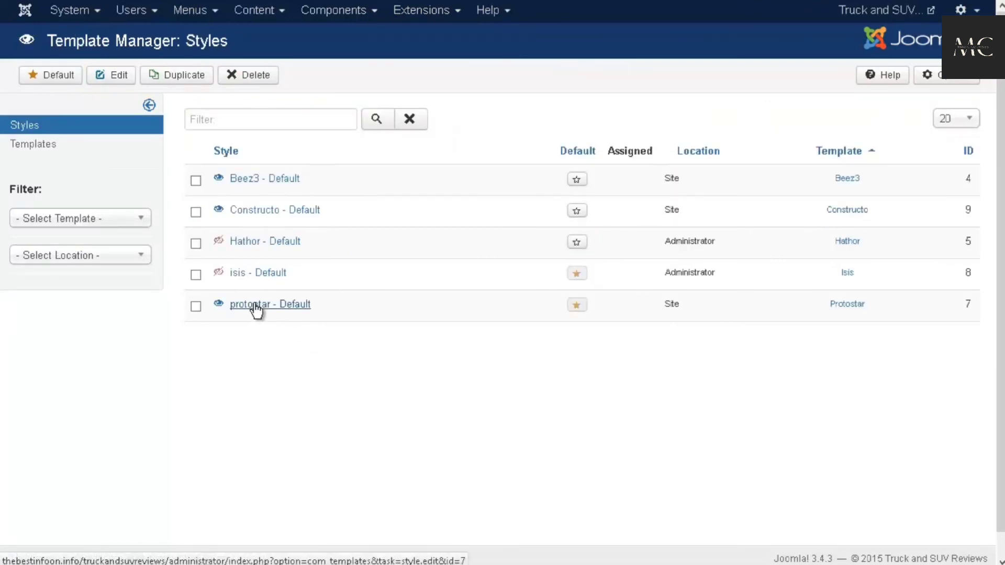
{"action": "left_click", "coordinate": [254, 307]}
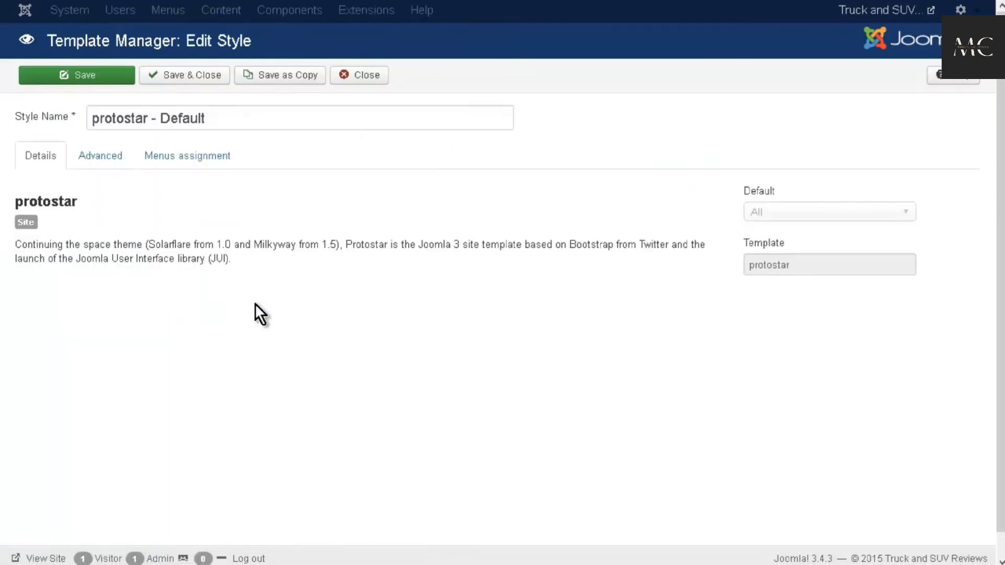
{"action": "left_click", "coordinate": [102, 162]}
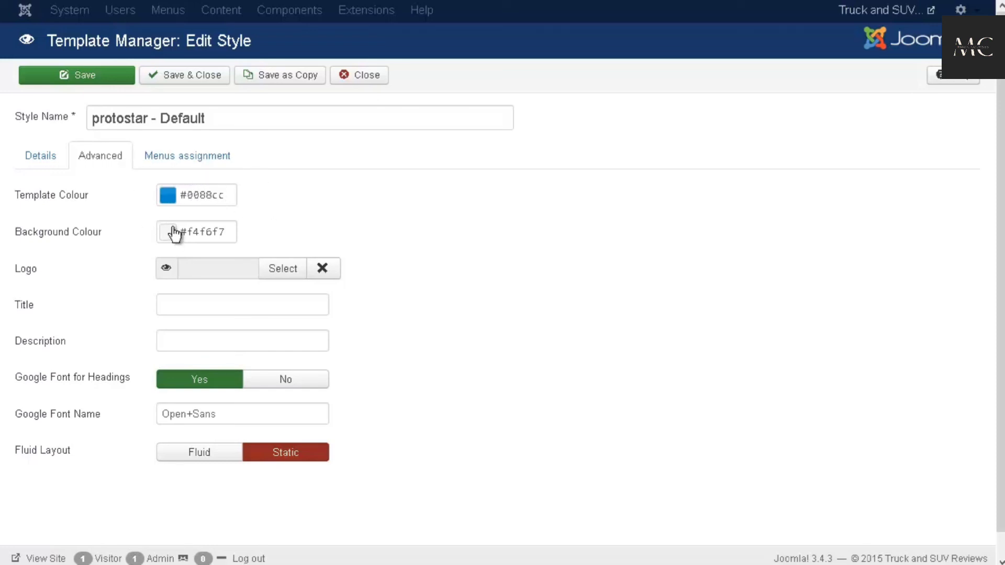
{"action": "mouse_move", "coordinate": [165, 269]}
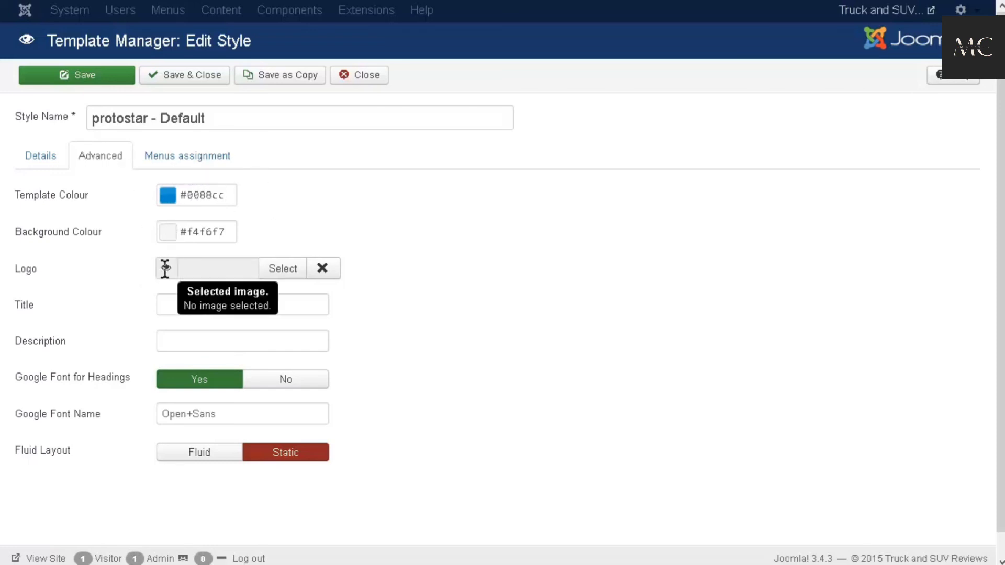
{"action": "left_click", "coordinate": [281, 269]}
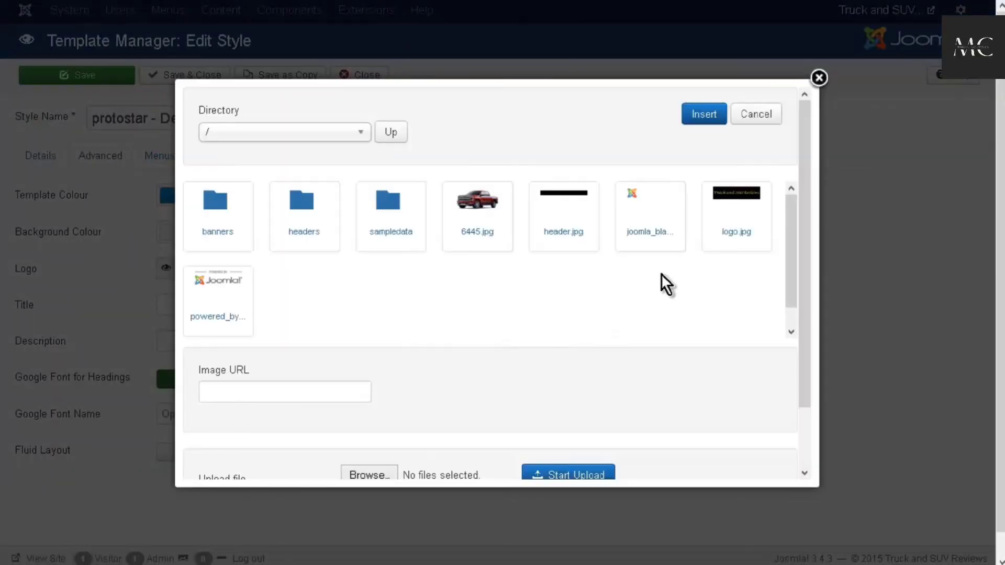
{"action": "left_click", "coordinate": [726, 198]}
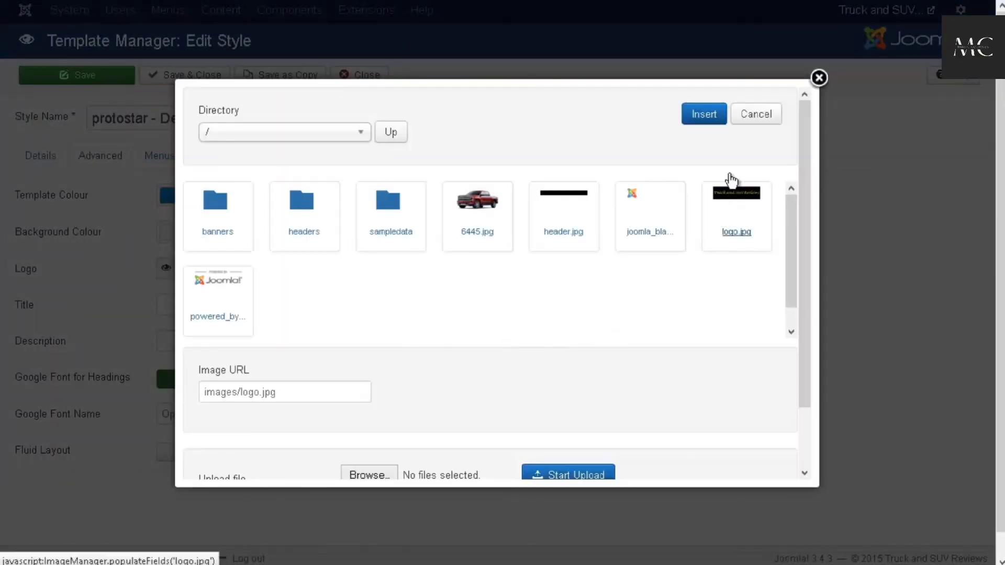
{"action": "left_click", "coordinate": [706, 115]}
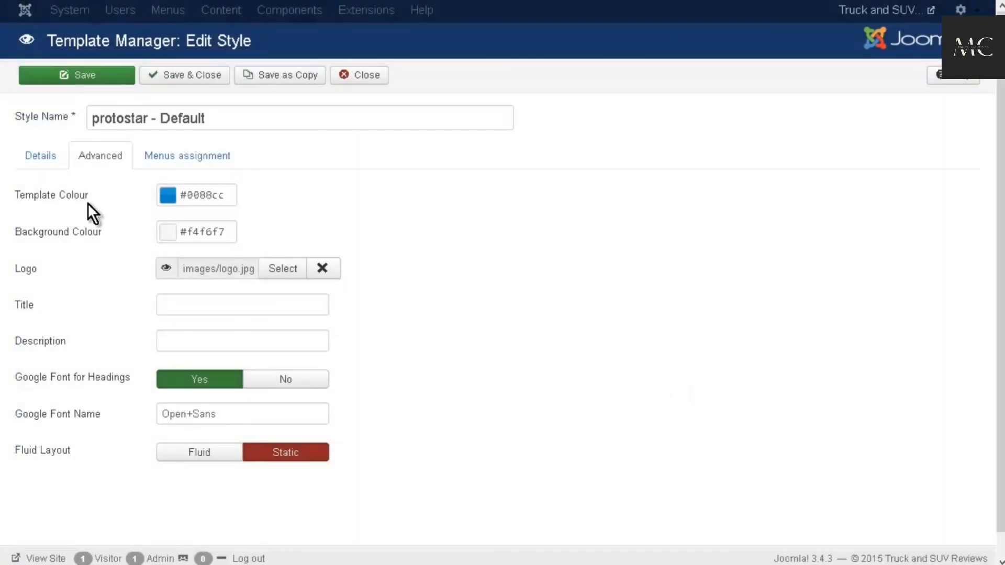
{"action": "left_click", "coordinate": [115, 78]}
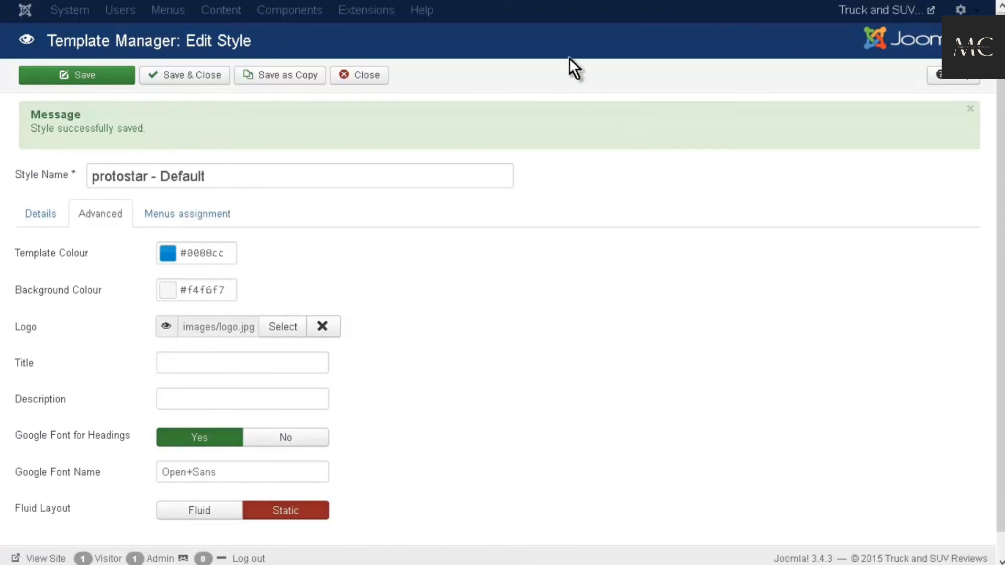
{"action": "left_click", "coordinate": [375, 5]}
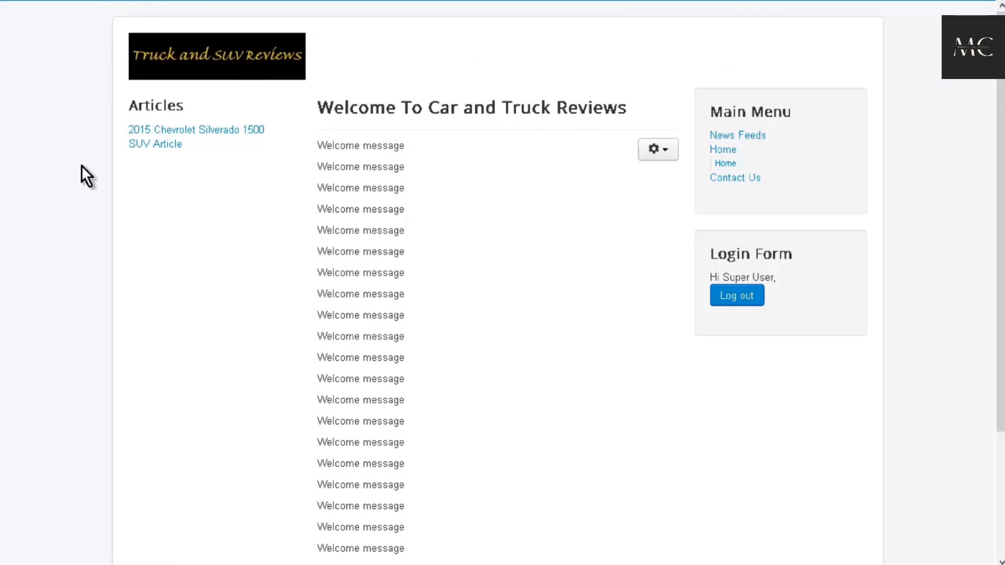
- Set the protostar style's Background Colour to grey-blue #a3b6bf, save it, reload the live site to check it and close the style
{"action": "key", "text": "ctrl+Tab"}
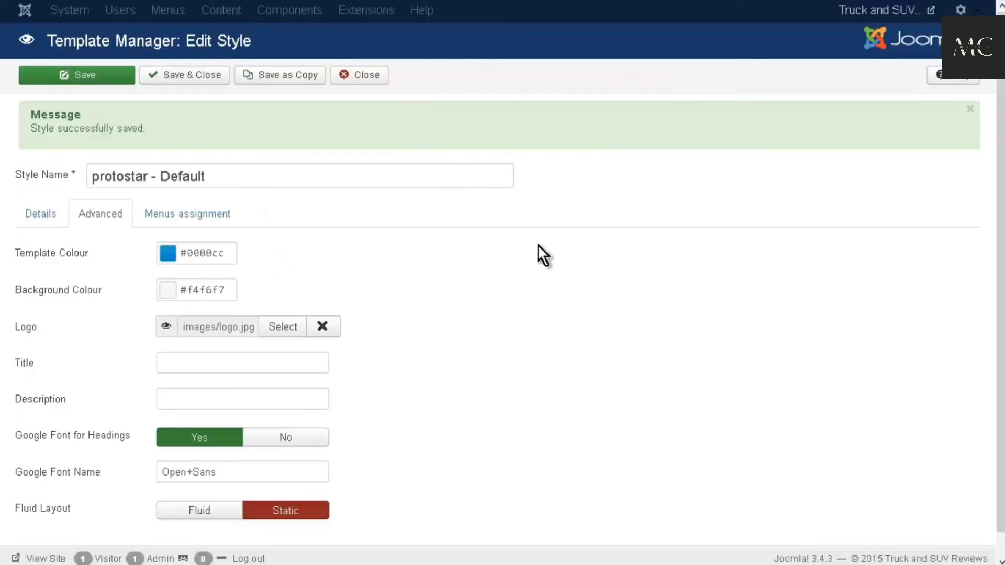
{"action": "left_click", "coordinate": [216, 291]}
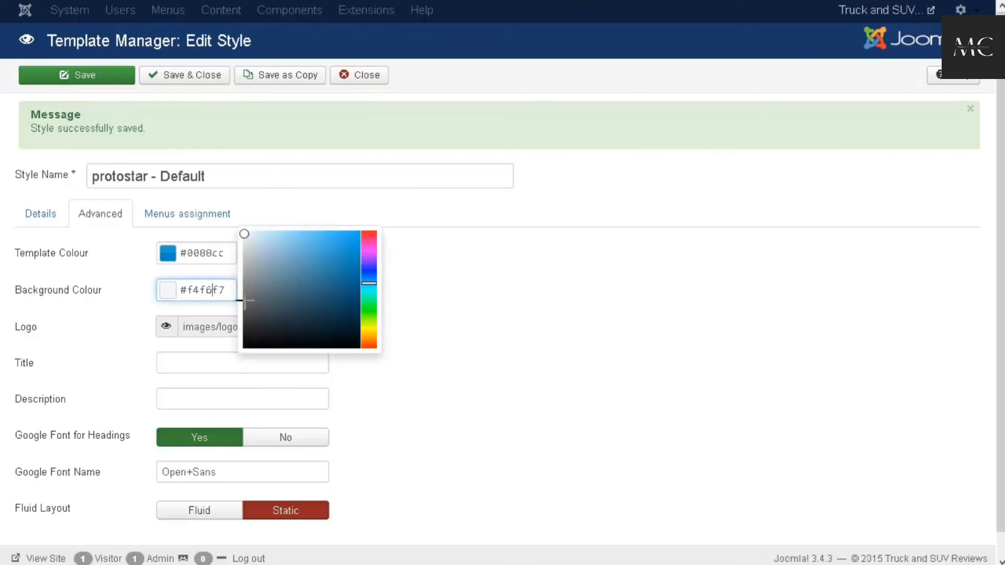
{"action": "left_click", "coordinate": [260, 260]}
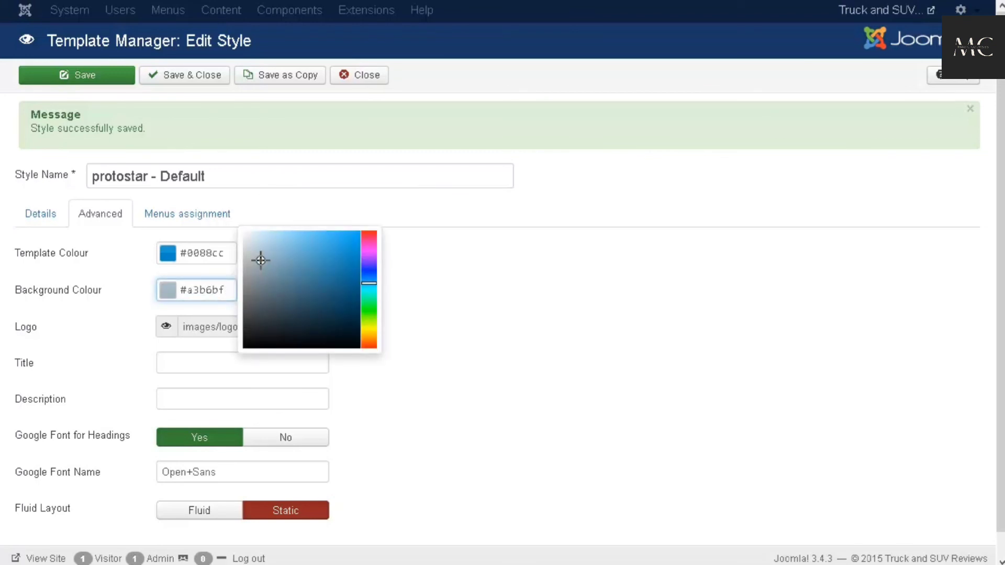
{"action": "left_click", "coordinate": [185, 116]}
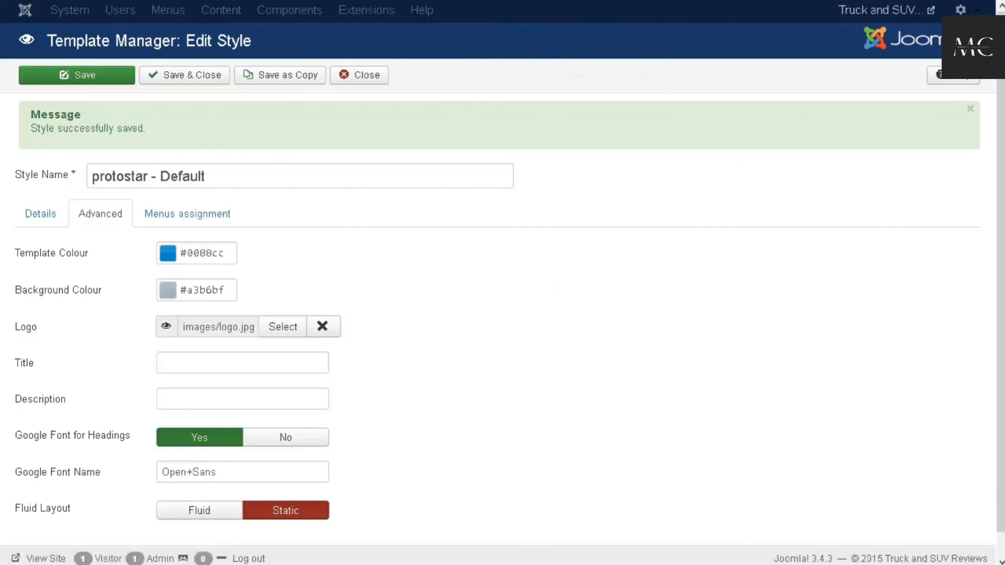
{"action": "key", "text": "ctrl+Tab"}
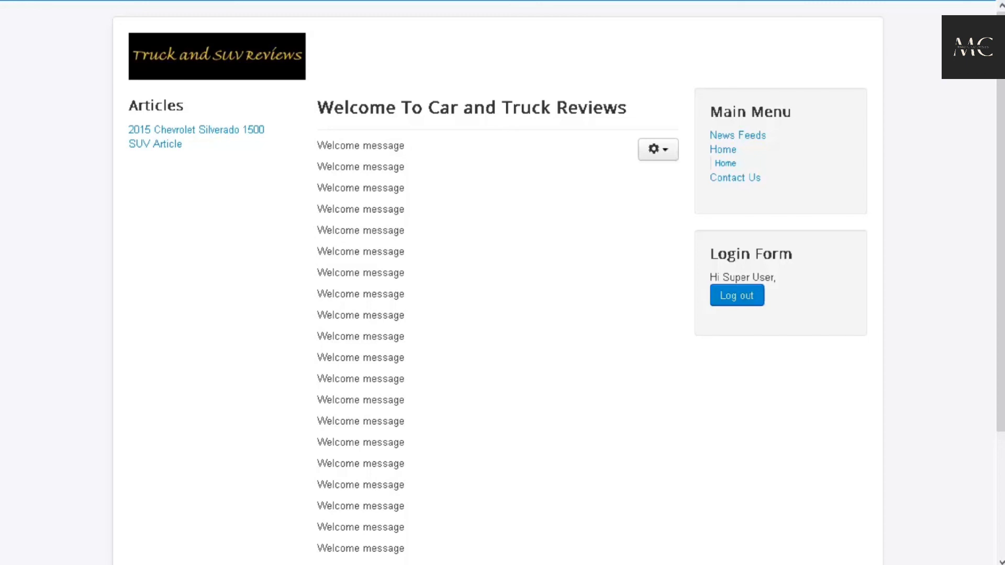
{"action": "key", "text": "F5"}
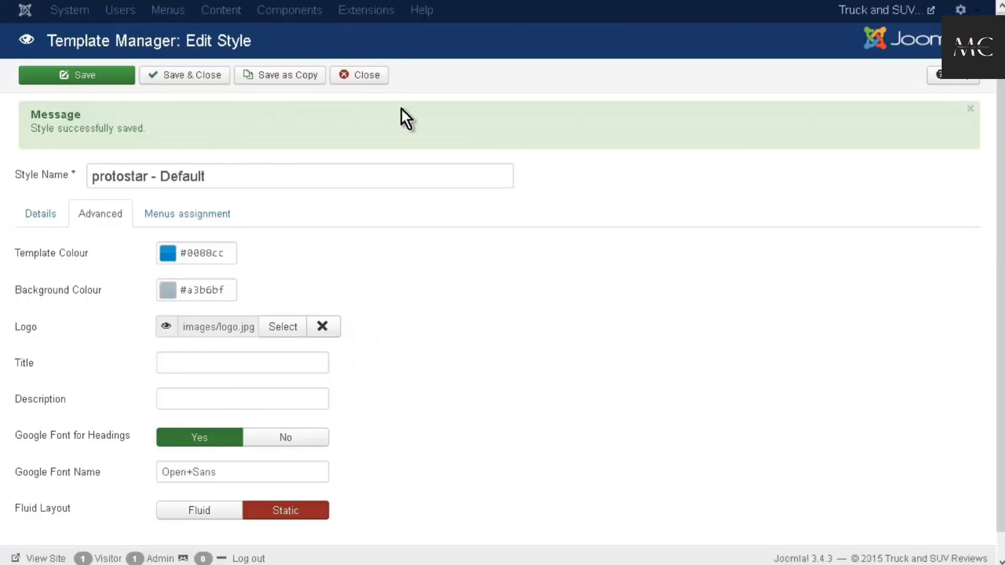
{"action": "left_click", "coordinate": [375, 77]}
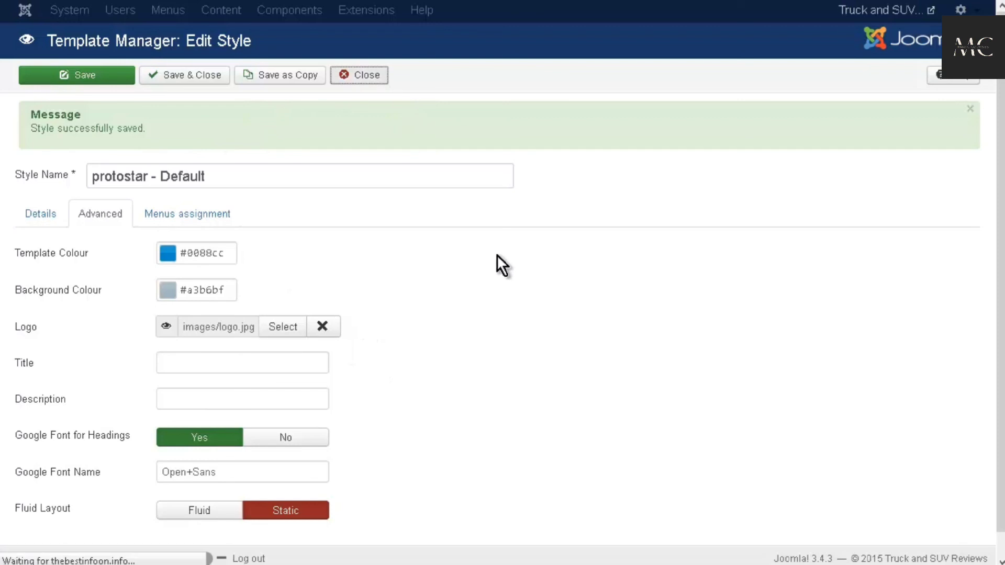